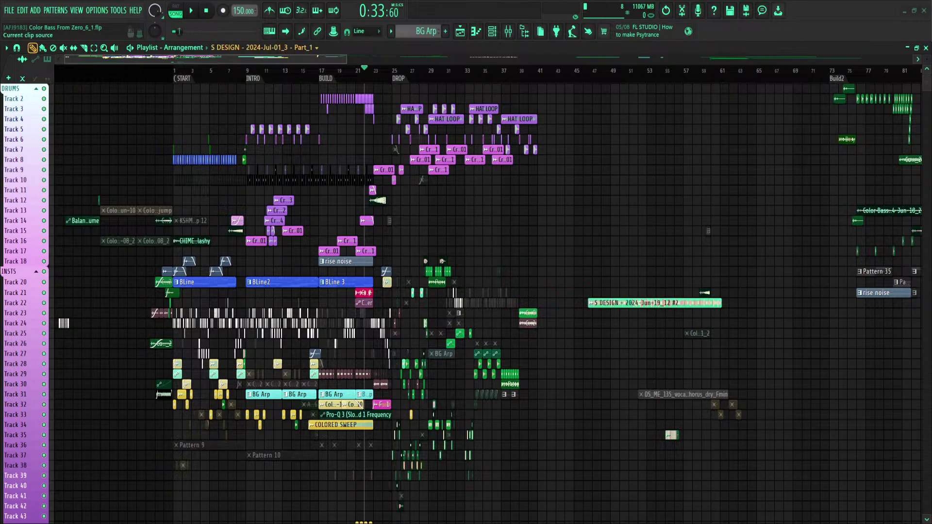
# Place the playhead in the lead-in before the START marker and play the song from there
pyautogui.scroll(5, 284, 75)
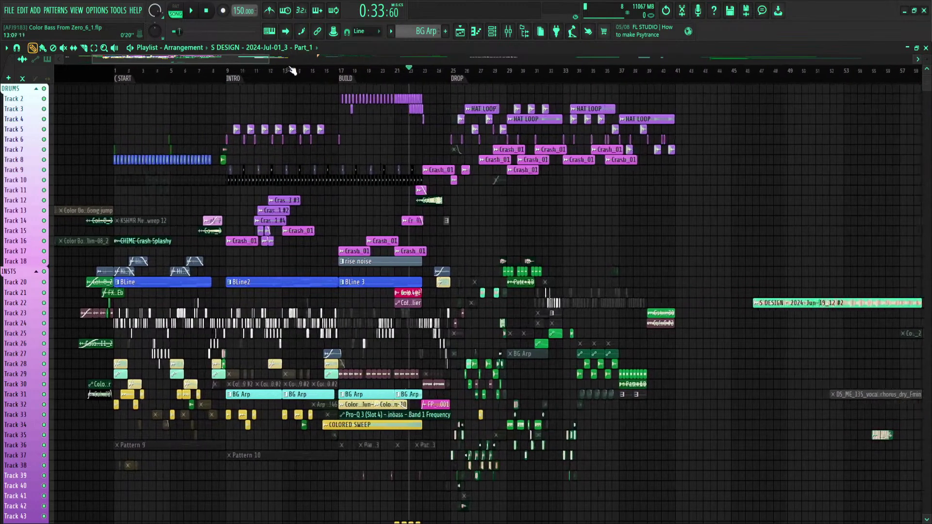
pyautogui.scroll(-5, 264, 78)
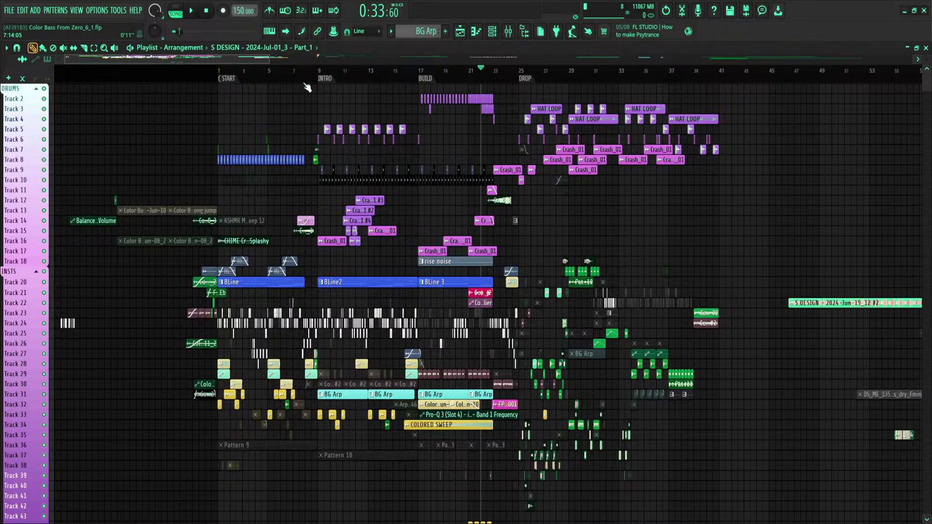
pyautogui.click(221, 73)
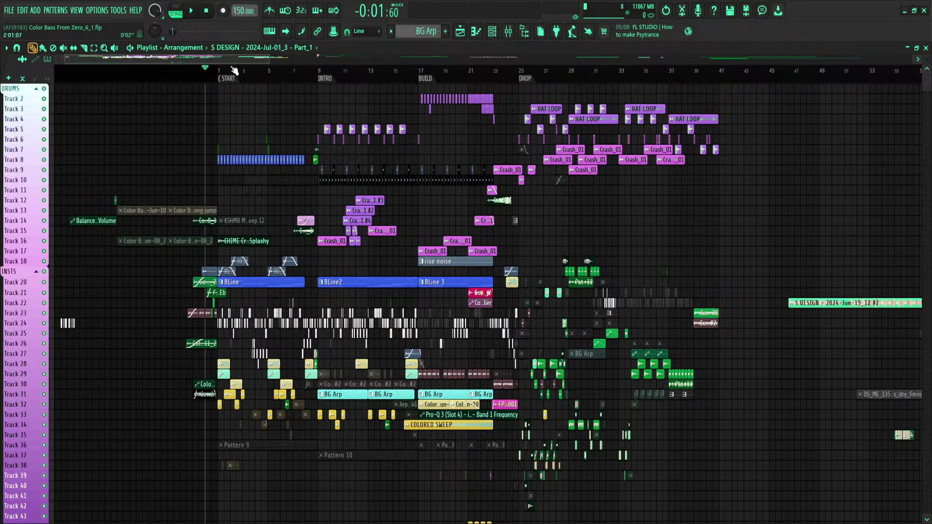
pyautogui.moveTo(234, 71)
pyautogui.mouseDown()
pyautogui.moveTo(188, 75)
pyautogui.moveTo(188, 65)
pyautogui.moveTo(151, 61)
pyautogui.moveTo(190, 73)
pyautogui.moveTo(359, 63)
pyautogui.mouseUp()
pyautogui.scroll(-4, 165, 70)
pyautogui.click(202, 70)
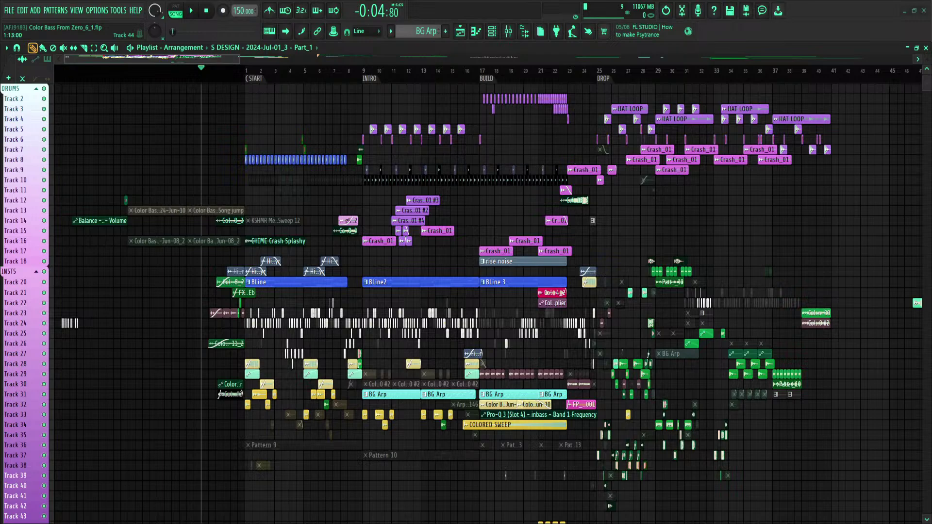
pyautogui.press('space')
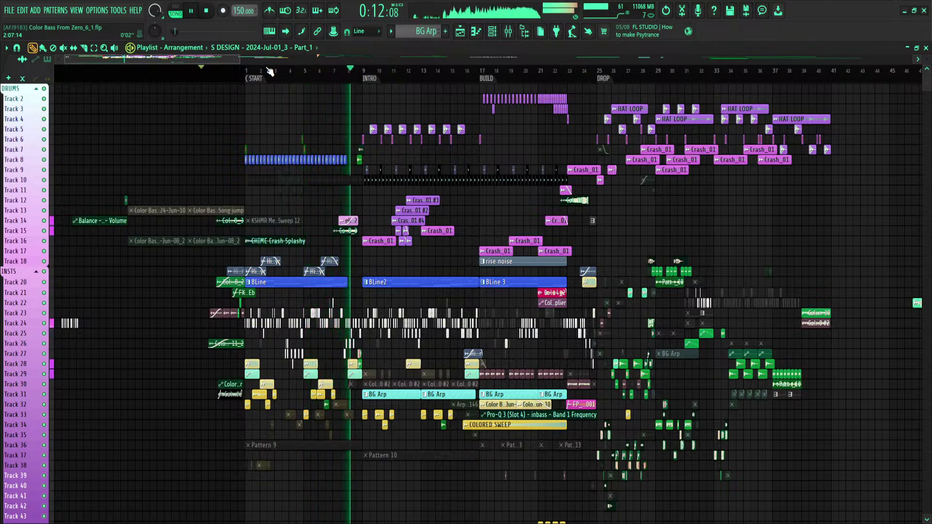
# Examine the drum and instrument tracks from the intro through the drop while the song plays
pyautogui.scroll(-5, 270, 72)
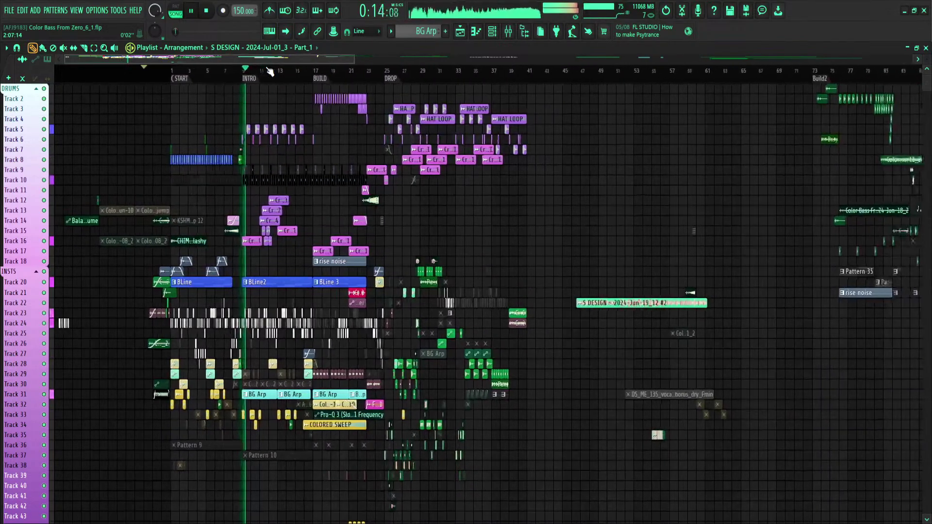
pyautogui.moveTo(926, 59); pyautogui.dragTo(926, 76)
pyautogui.scroll(4, 316, 72)
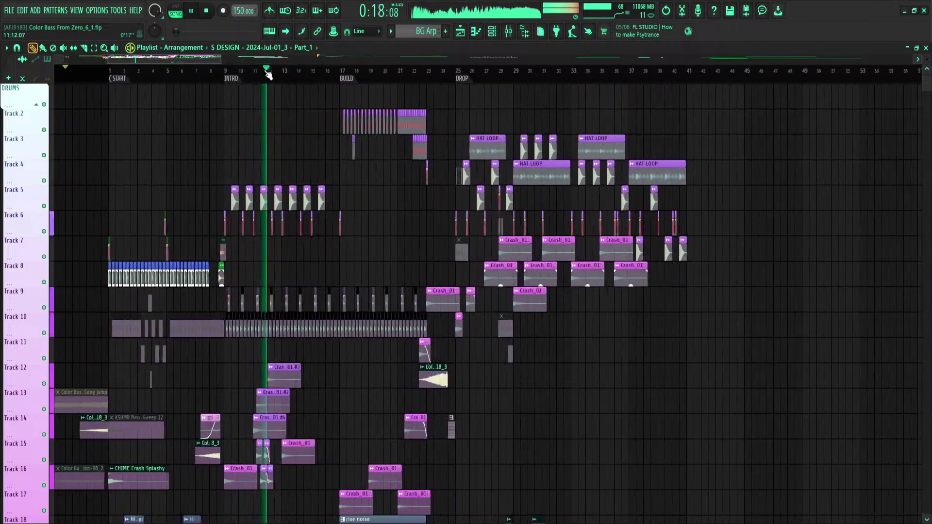
pyautogui.scroll(-4, 267, 120)
pyautogui.scroll(-5, 266, 119)
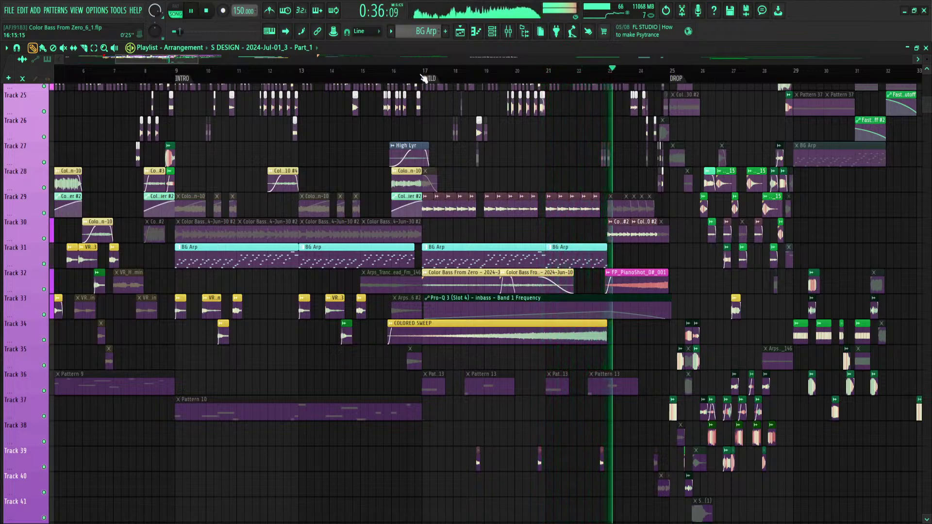
pyautogui.scroll(-3, 425, 75)
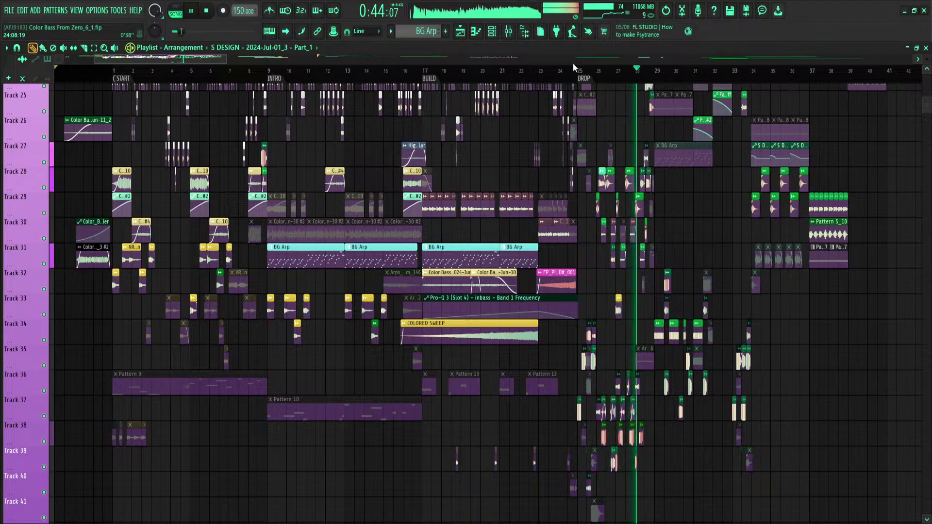
pyautogui.scroll(-4, 581, 76)
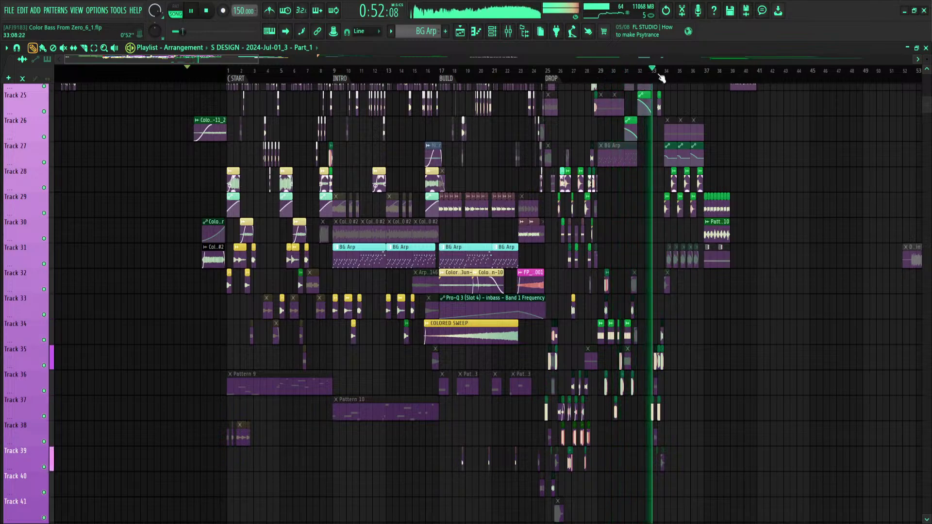
pyautogui.scroll(4, 680, 74)
pyautogui.scroll(3, 763, 194)
pyautogui.scroll(4, 765, 193)
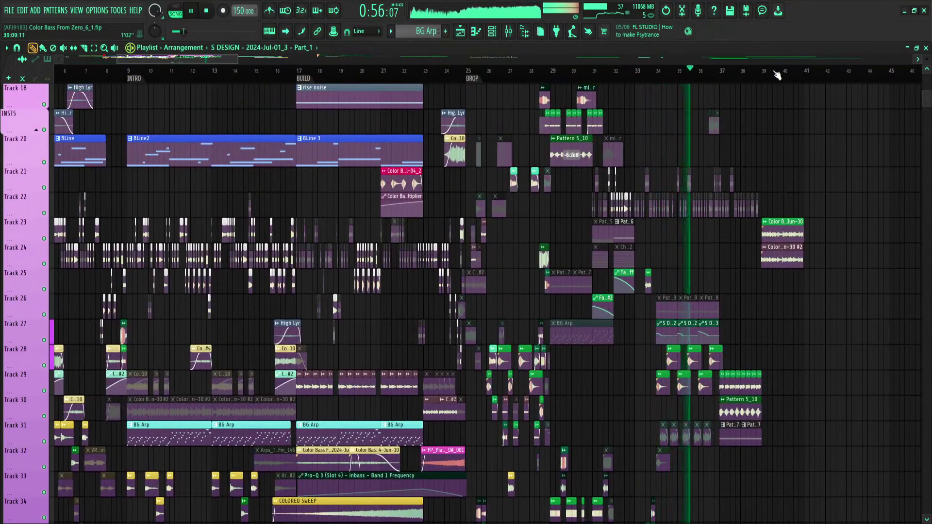
pyautogui.scroll(-8, 797, 145)
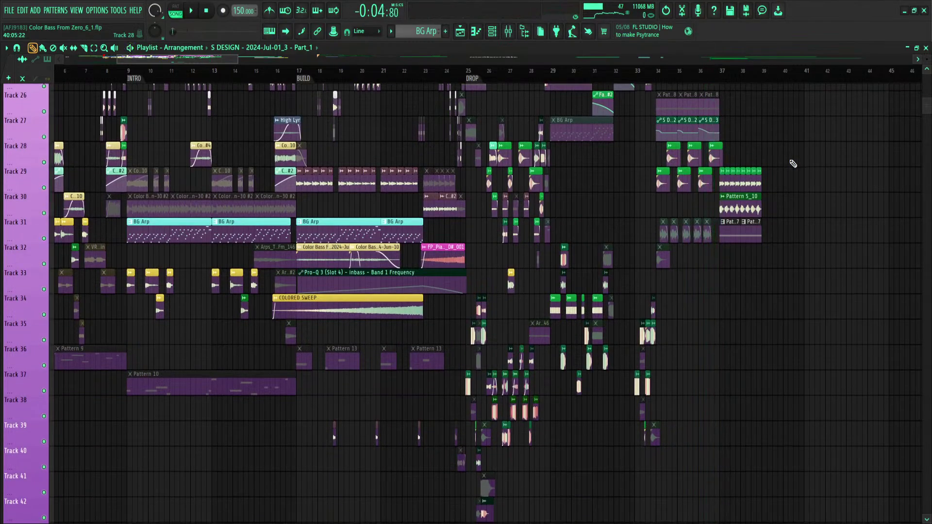
# Play the short passage starting just before bar 33 in the drop, and stop playback
pyautogui.scroll(3, 569, 87)
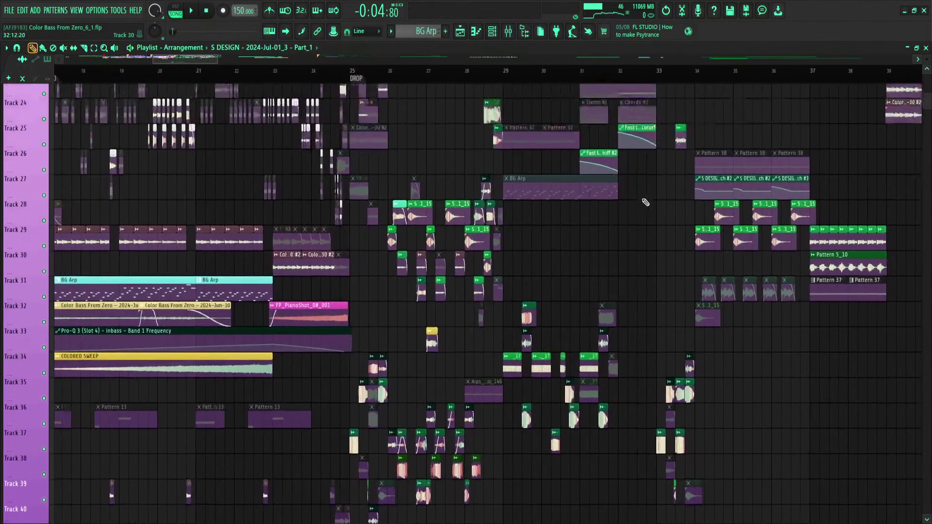
pyautogui.scroll(9, 574, 86)
pyautogui.scroll(13, 621, 160)
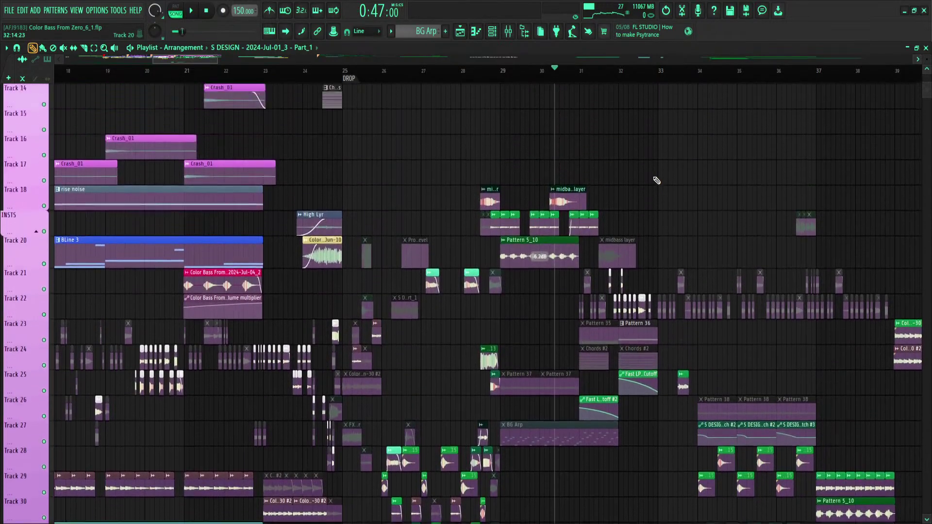
pyautogui.click(657, 79)
pyautogui.scroll(-15, 660, 81)
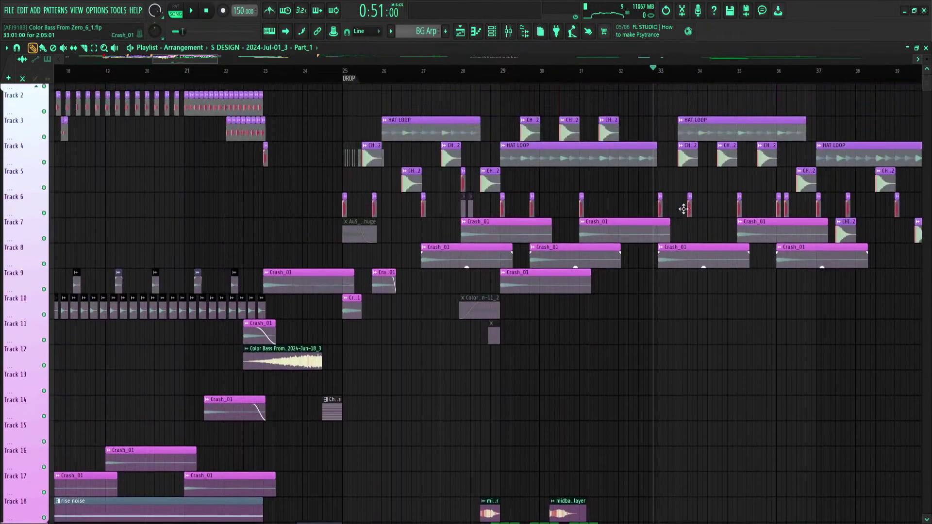
pyautogui.scroll(-10, 662, 131)
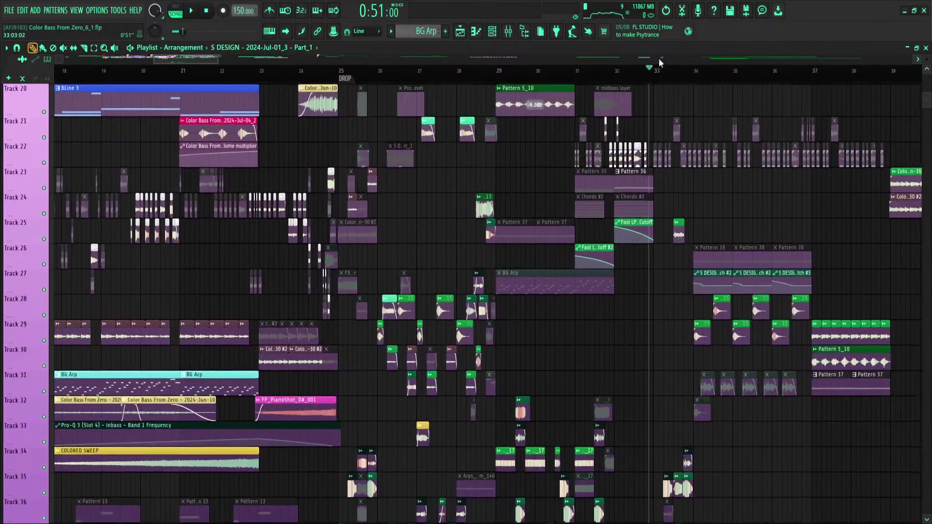
pyautogui.press('space')
pyautogui.scroll(-2, 662, 132)
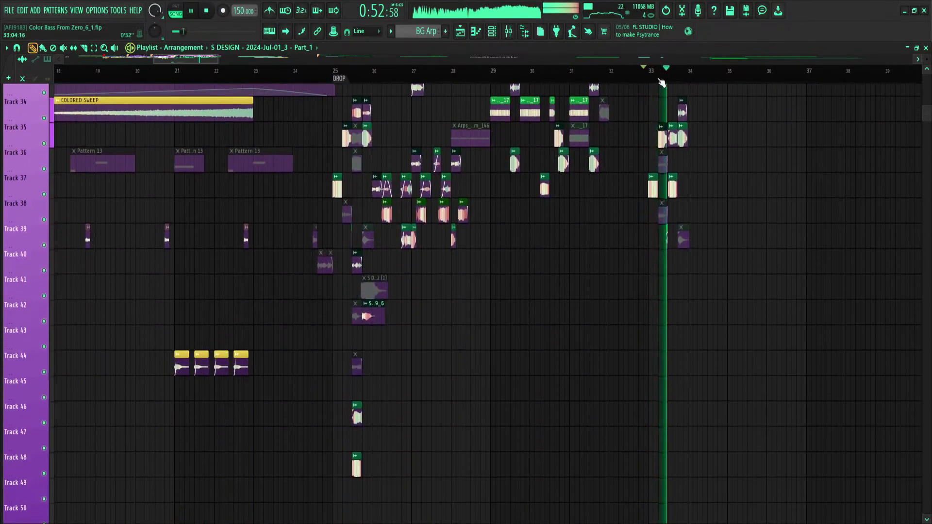
pyautogui.press('space')
pyautogui.scroll(16, 634, 155)
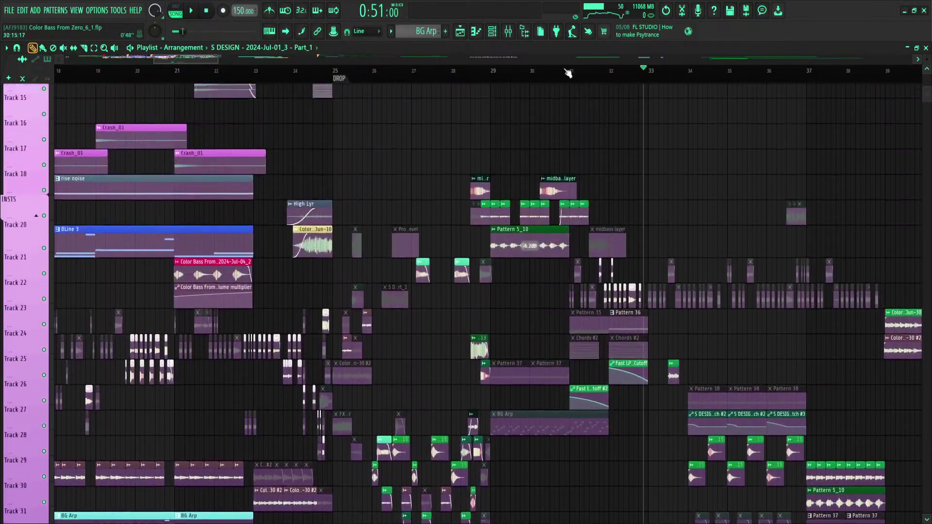
# Select the time range from bar 41 to about bar 67, between the drop and the Build2 marker
pyautogui.click(443, 70)
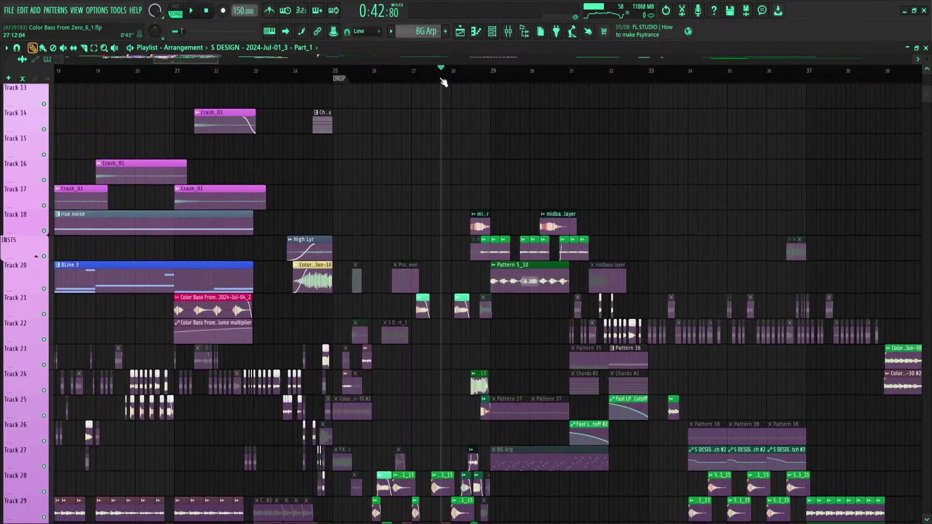
pyautogui.scroll(-3, 447, 72)
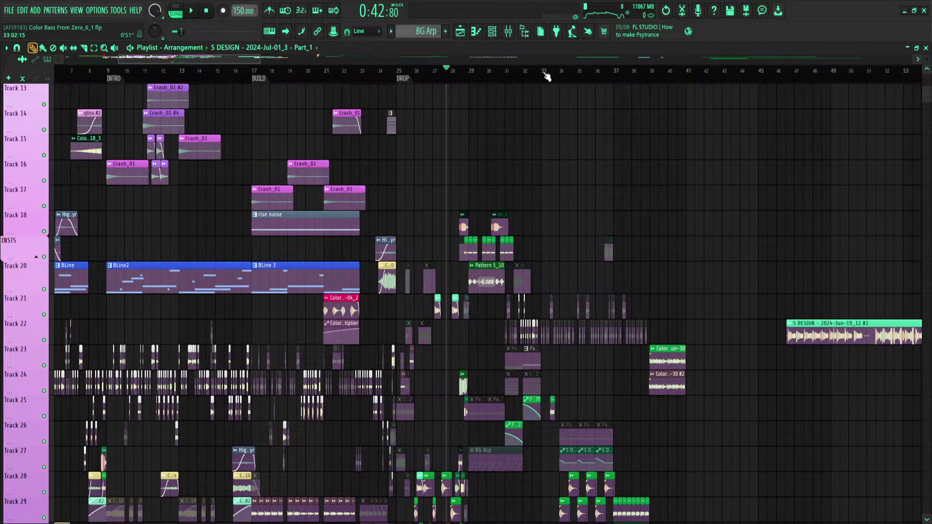
pyautogui.scroll(3, 546, 60)
pyautogui.scroll(-3, 546, 60)
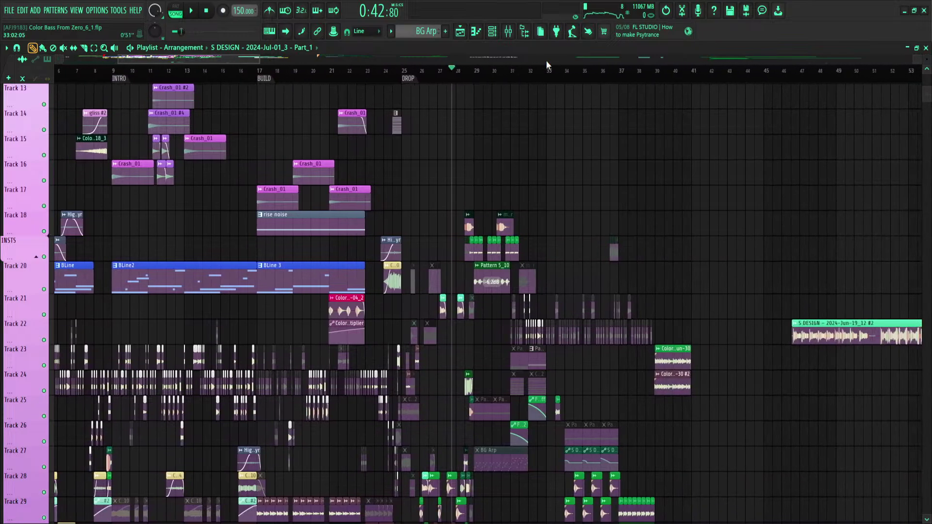
pyautogui.scroll(-3, 547, 61)
pyautogui.click(481, 78)
pyautogui.moveTo(475, 77); pyautogui.dragTo(917, 75)
pyautogui.scroll(-5, 494, 73)
# Clear the time selection and place the playhead in the lead-in, about two bars before the START marker
pyautogui.click(220, 69)
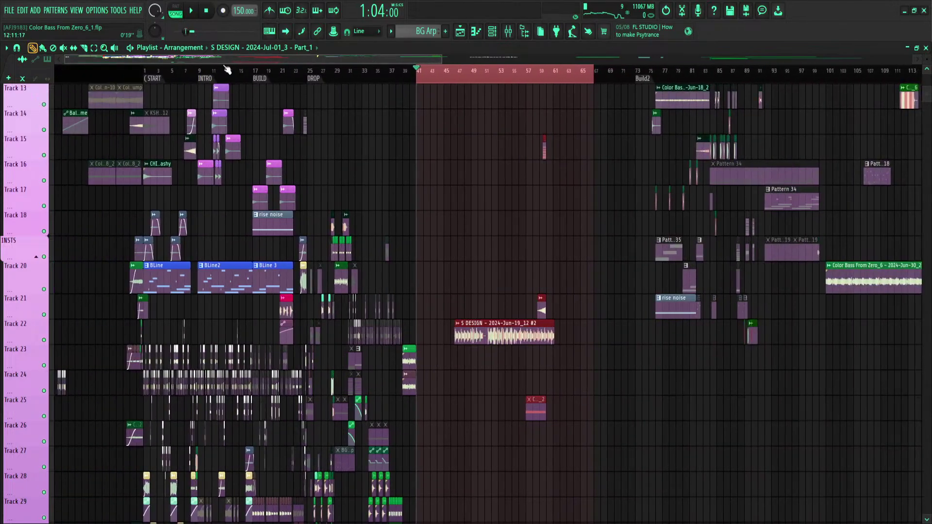
pyautogui.click(205, 73)
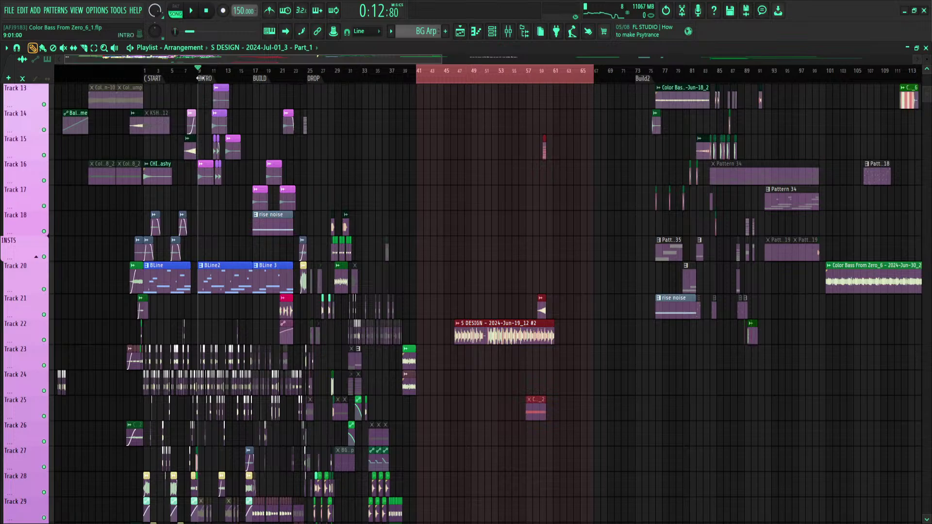
pyautogui.click(145, 71)
pyautogui.hotkey('ctrl', 'd')
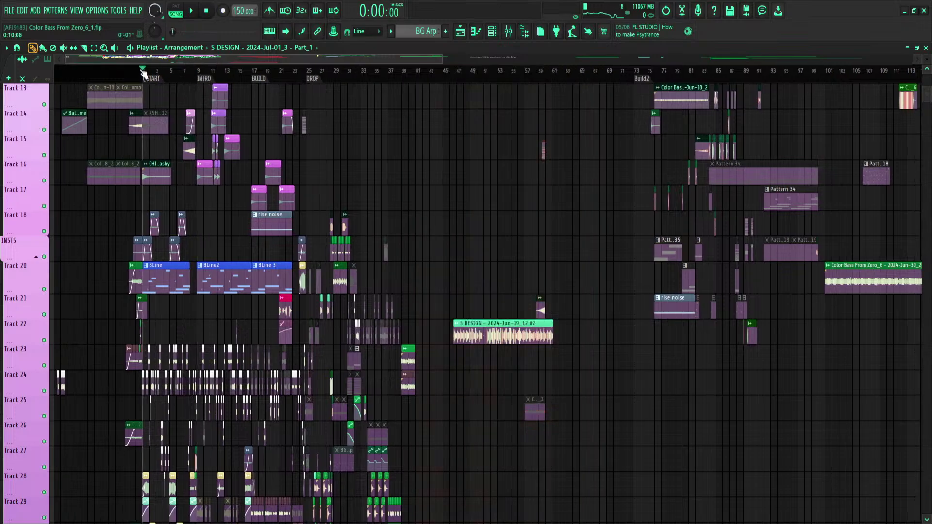
pyautogui.click(136, 72)
pyautogui.scroll(3, 127, 72)
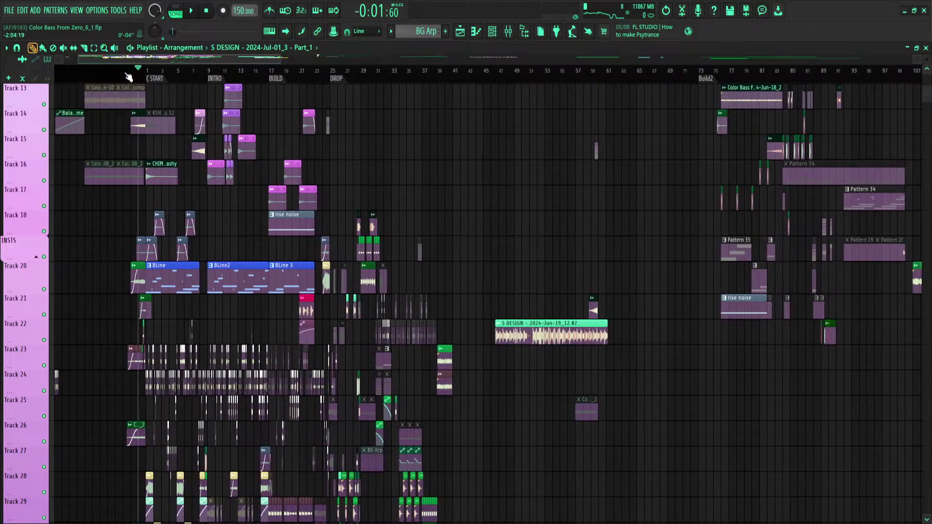
pyautogui.click(125, 72)
pyautogui.moveTo(137, 59); pyautogui.dragTo(113, 60)
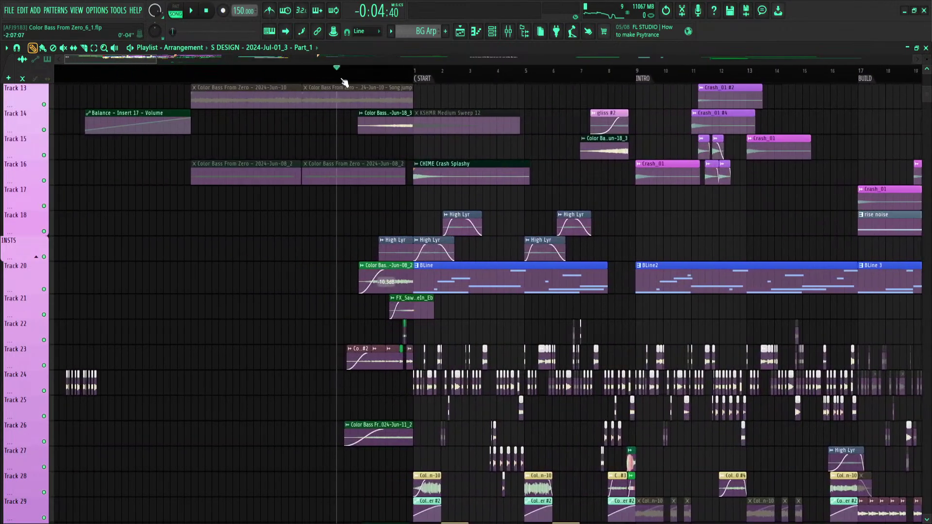
pyautogui.scroll(-2, 296, 76)
pyautogui.scroll(-1, 214, 71)
pyautogui.click(227, 72)
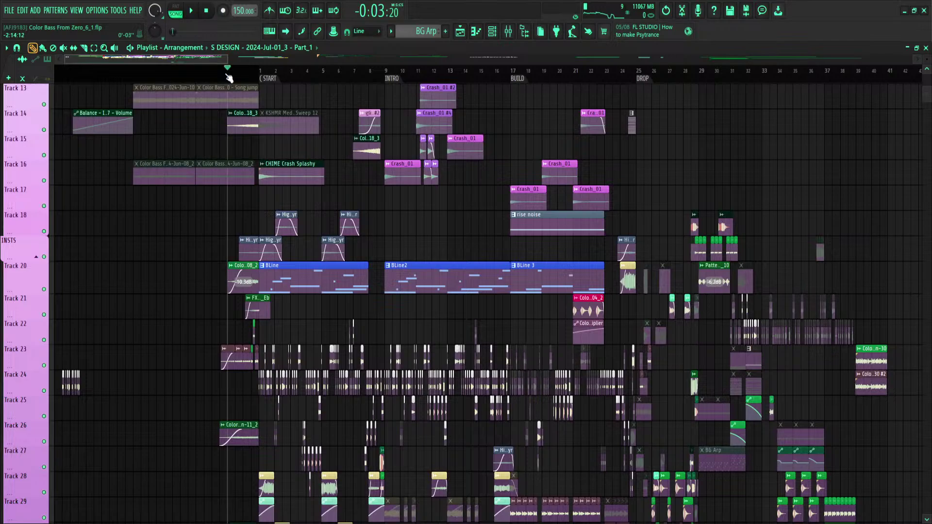
pyautogui.scroll(-4, 229, 73)
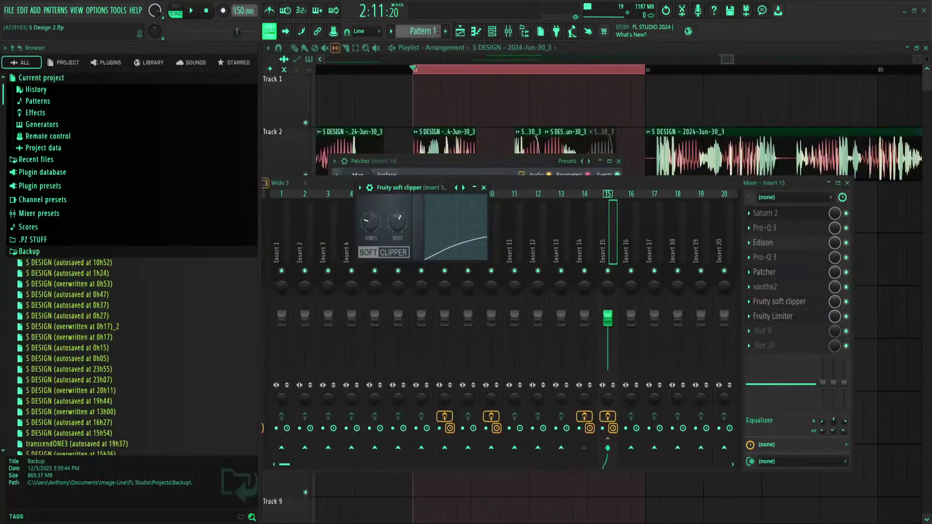
# Hide the mixer, plugin windows and browser in the S Design 2 project and look through its playlist
pyautogui.click(278, 88)
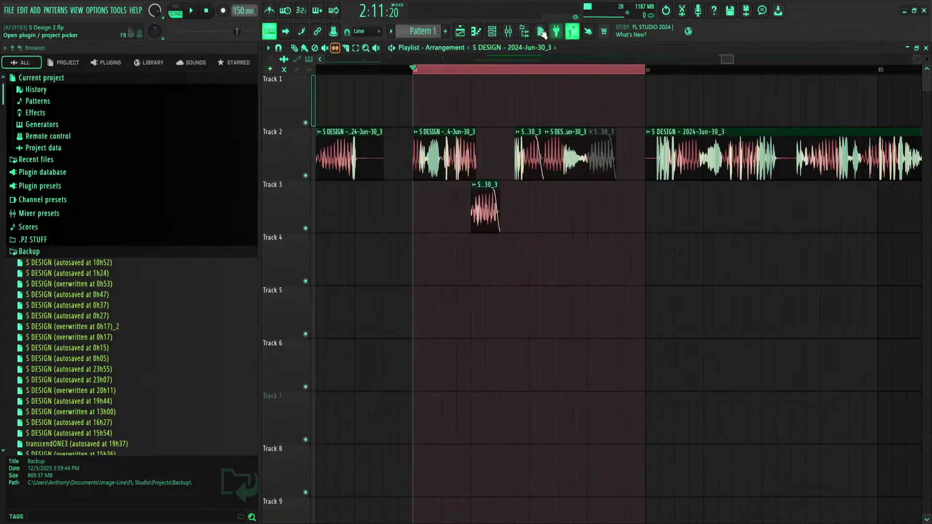
pyautogui.click(525, 32)
pyautogui.scroll(-4, 310, 77)
pyautogui.hscroll(4, 296, 62)
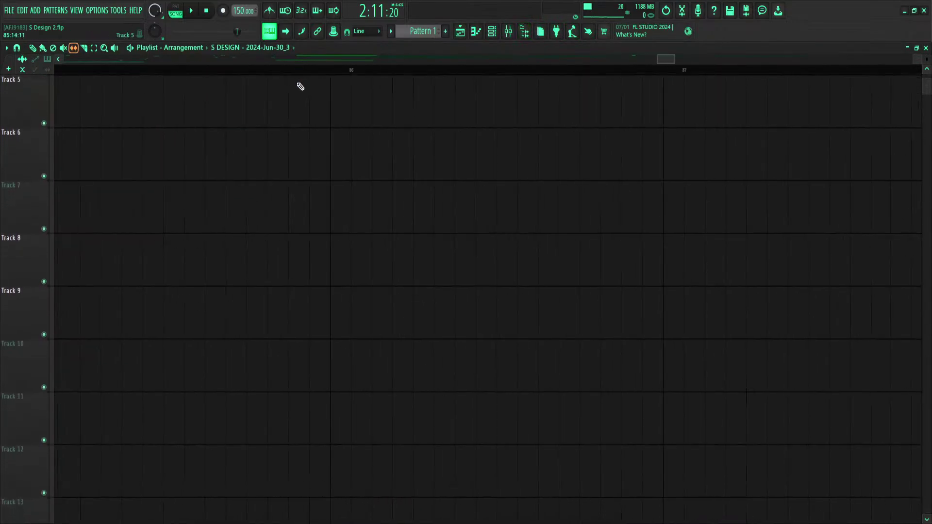
pyautogui.click(322, 61)
pyautogui.hscroll(-5, 446, 73)
pyautogui.scroll(-4, 482, 71)
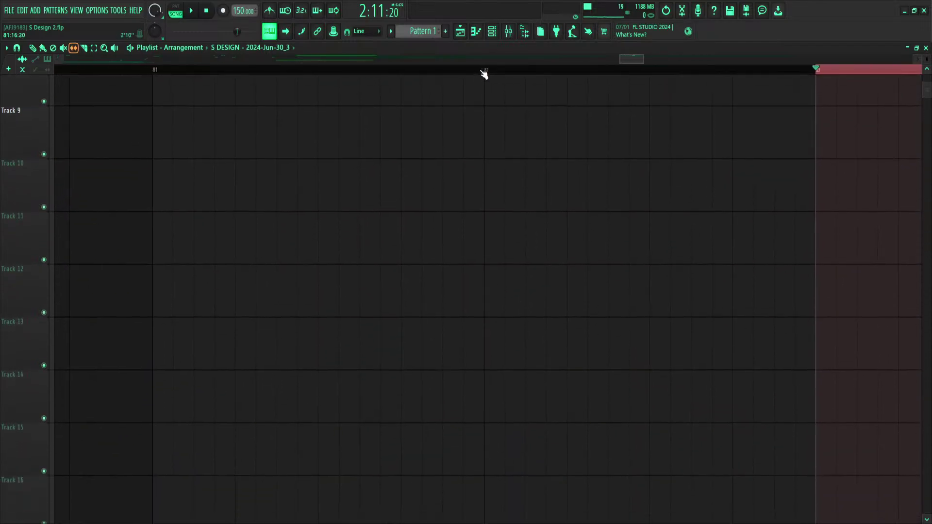
pyautogui.scroll(-2, 484, 74)
pyautogui.scroll(8, 235, 483)
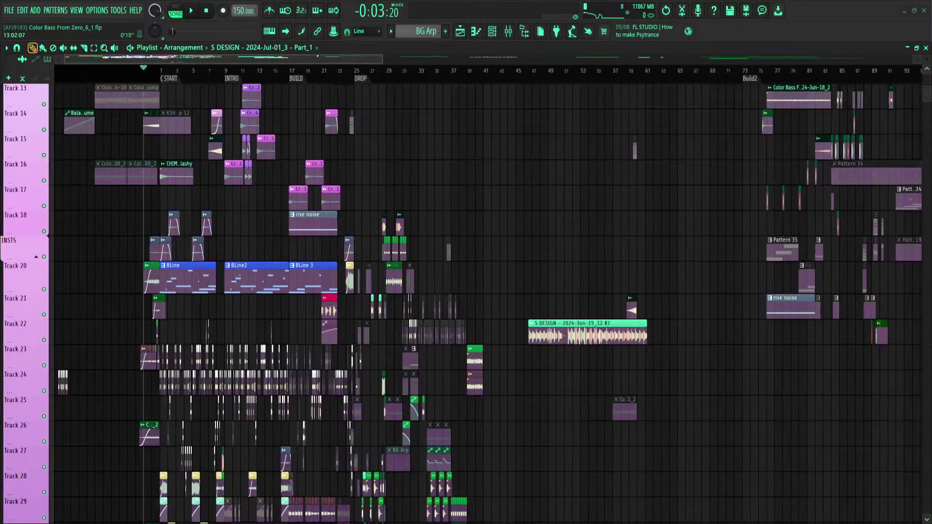
# Play the Color Bass From Zero arrangement from its lead-in just before the START marker
pyautogui.scroll(5, 164, 70)
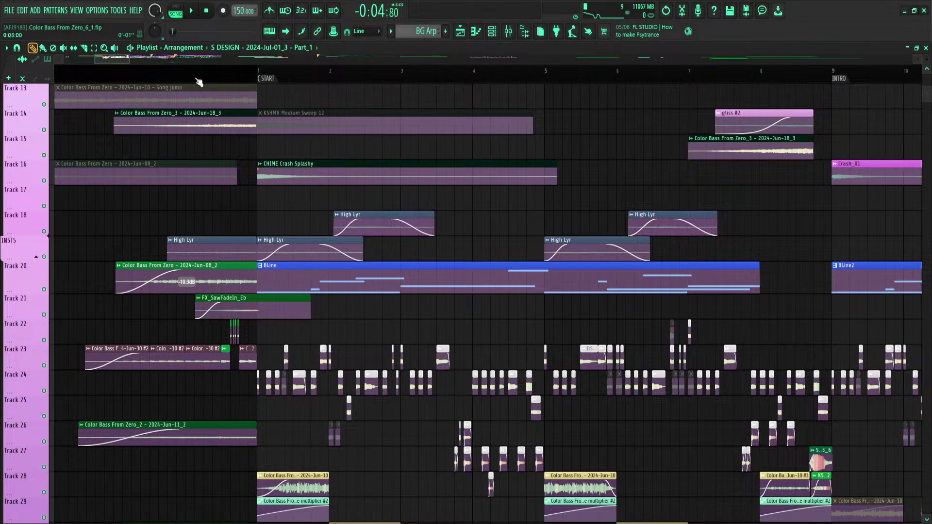
pyautogui.scroll(-4, 114, 77)
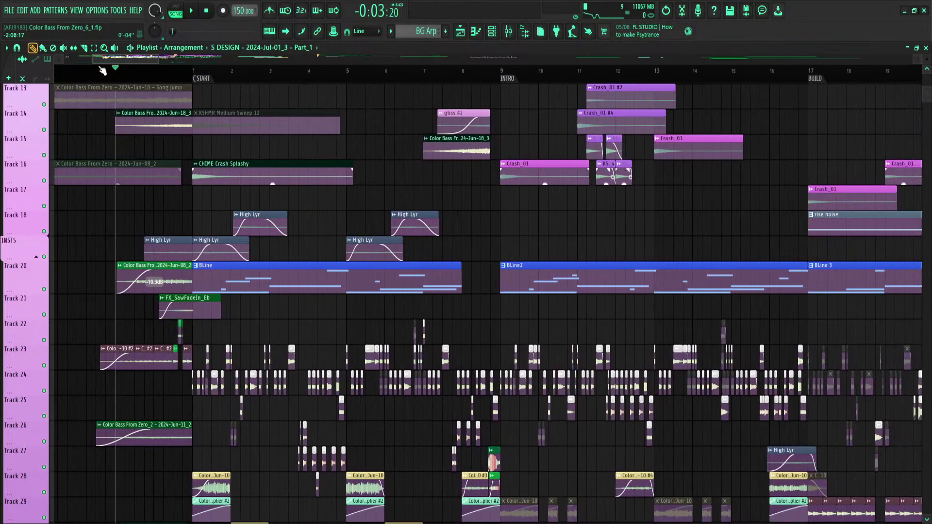
pyautogui.press('space')
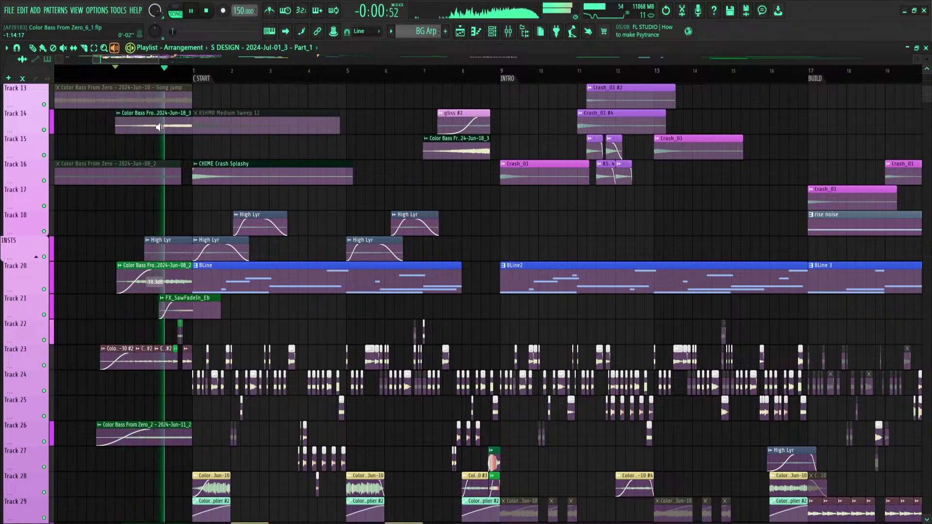
# Stop the arrangement playback just after the START marker and switch the playlist to the Draw tool
pyautogui.scroll(-4, 201, 183)
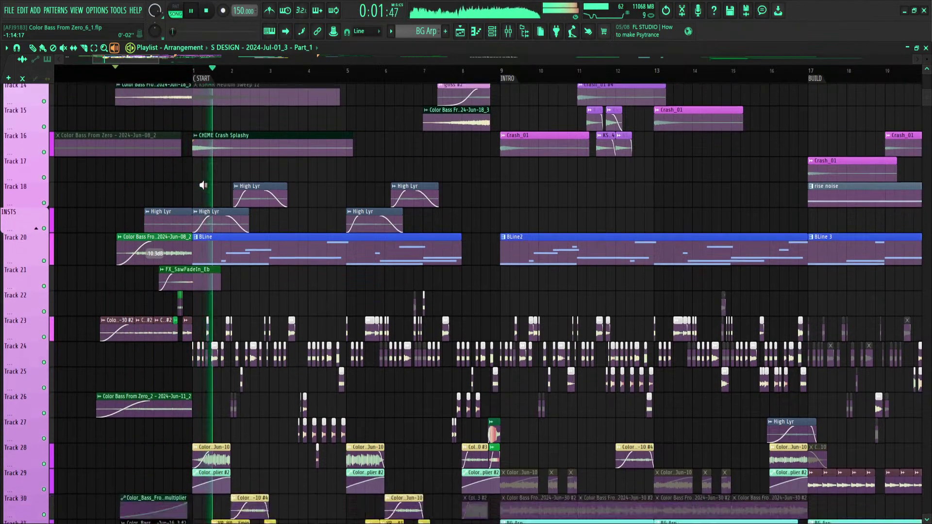
pyautogui.click(32, 48)
pyautogui.press('space')
pyautogui.scroll(3, 189, 73)
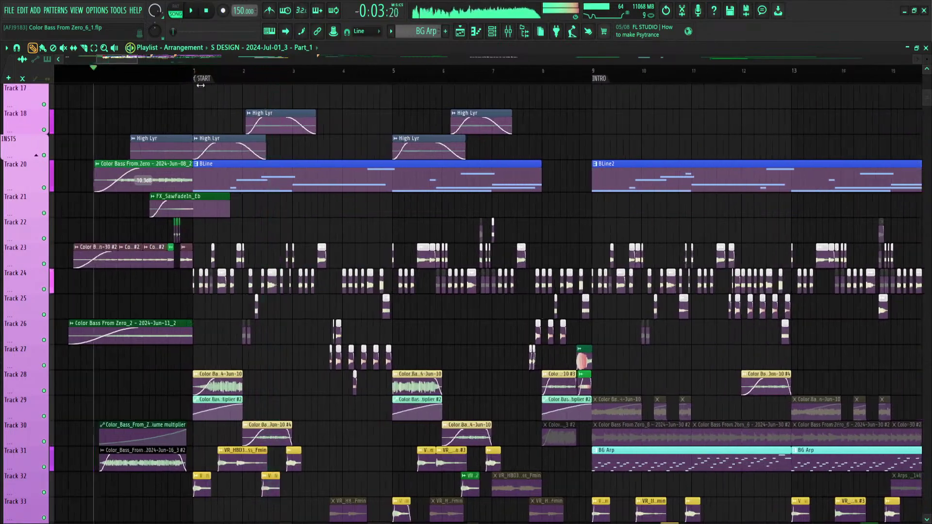
# View the BLine pattern's notes and the INT SUB channel's Serum settings, and return to the playlist
pyautogui.doubleClick(225, 168)
pyautogui.click(492, 32)
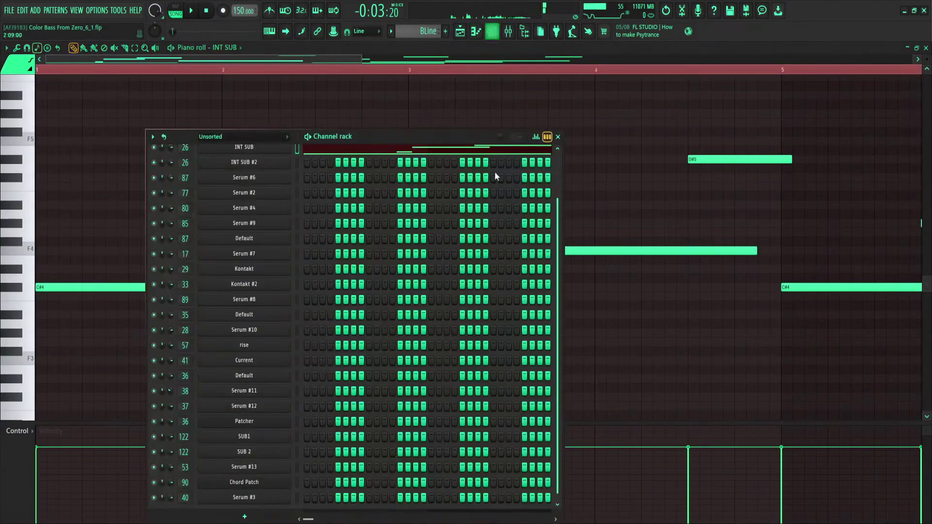
pyautogui.click(266, 151)
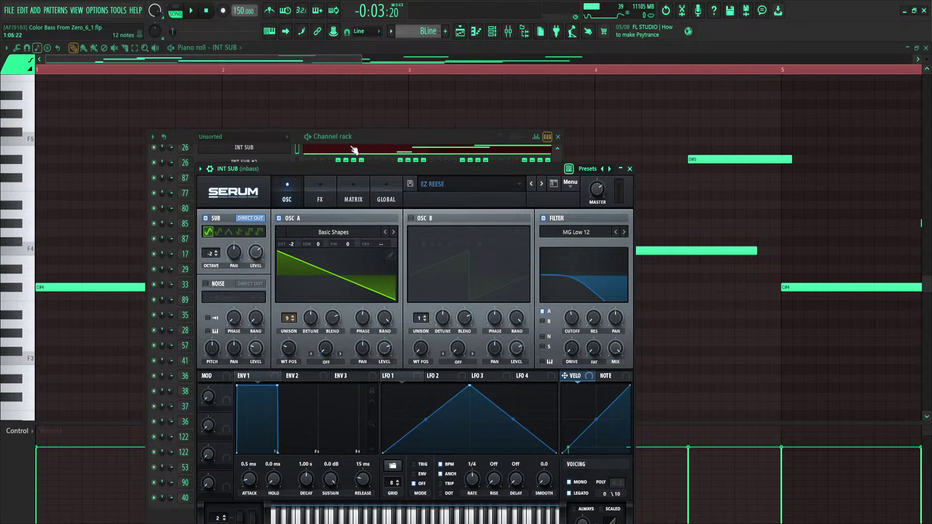
pyautogui.click(394, 135)
pyautogui.click(459, 32)
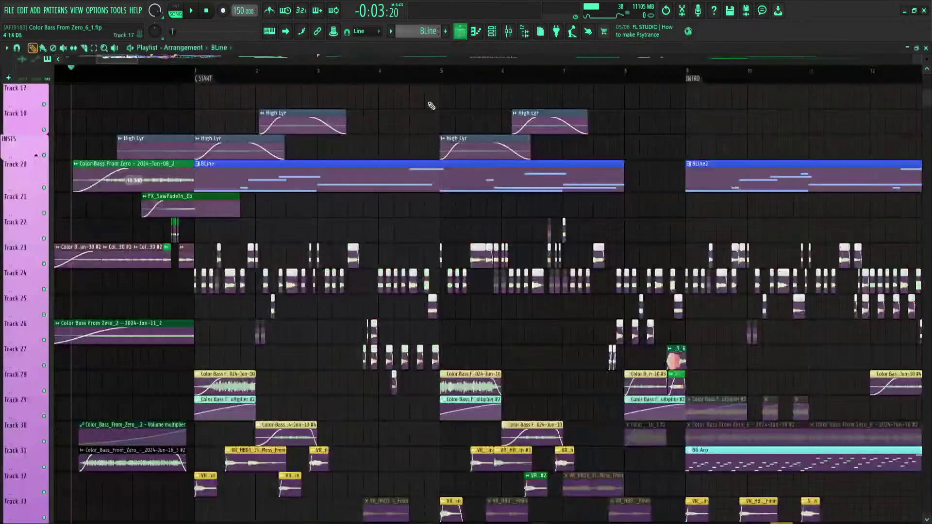
# Play from the START marker, audition the Color Bass clip on Track 28 in solo, and restore all tracks
pyautogui.click(194, 76)
pyautogui.press('space')
pyautogui.scroll(-1, 322, 161)
pyautogui.scroll(-3, 321, 161)
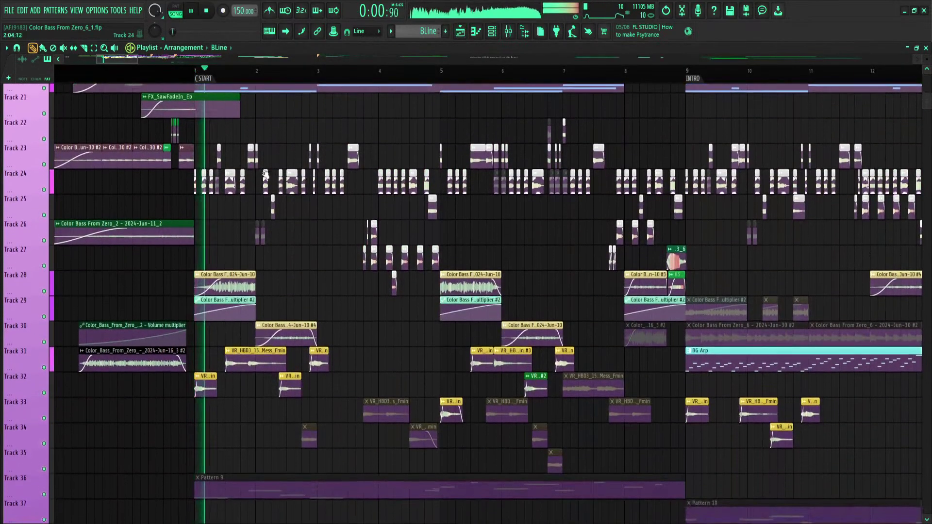
pyautogui.click(114, 48)
pyautogui.click(206, 292)
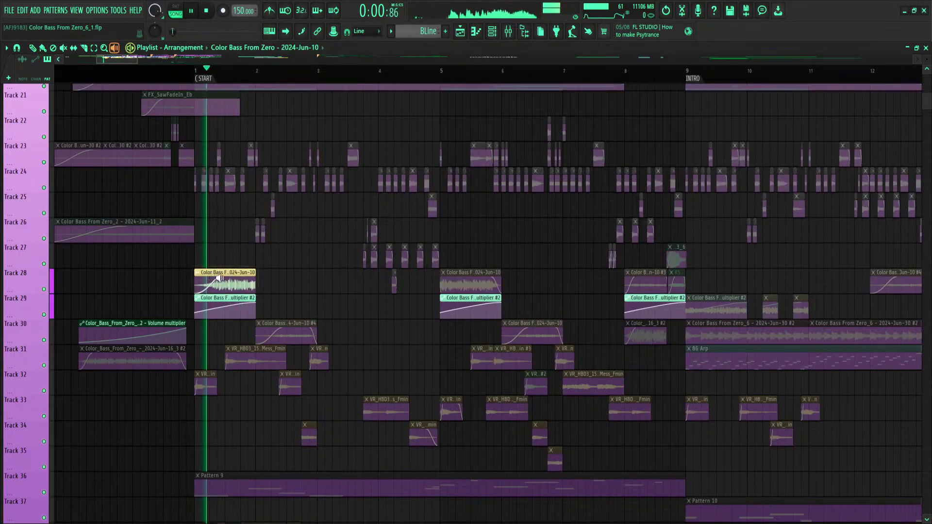
pyautogui.press('space')
pyautogui.click(34, 47)
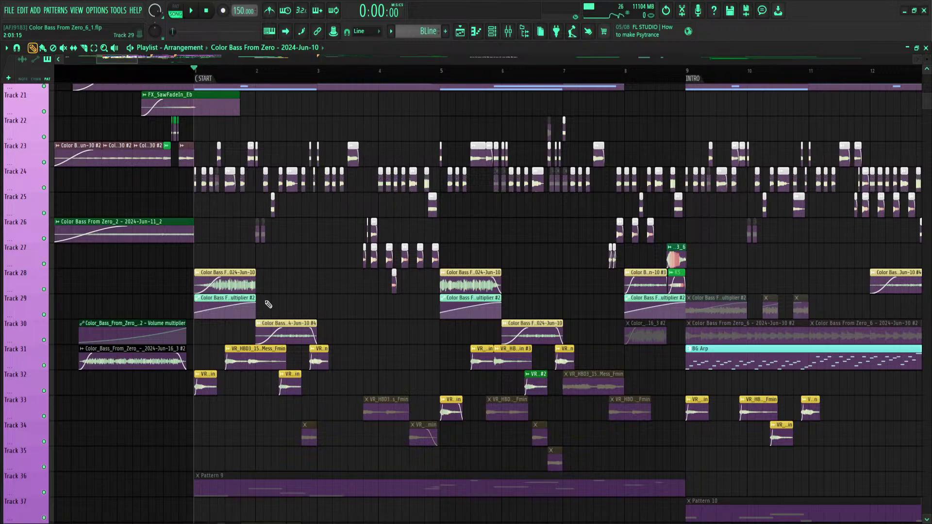
# Open the channel settings of the Track 28 Color Bass clip at START and show its mixer insert 69
pyautogui.click(516, 37)
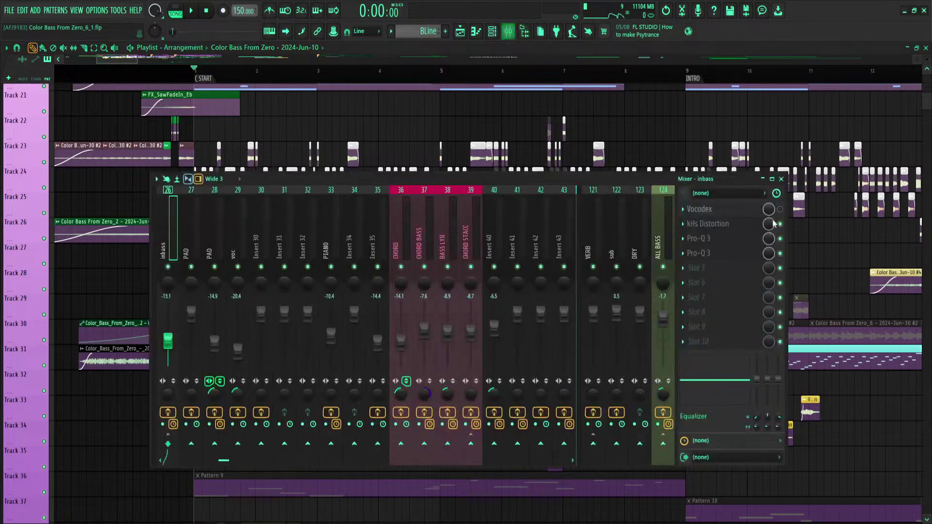
pyautogui.press('space')
pyautogui.press('space')
pyautogui.moveTo(208, 78); pyautogui.dragTo(192, 95)
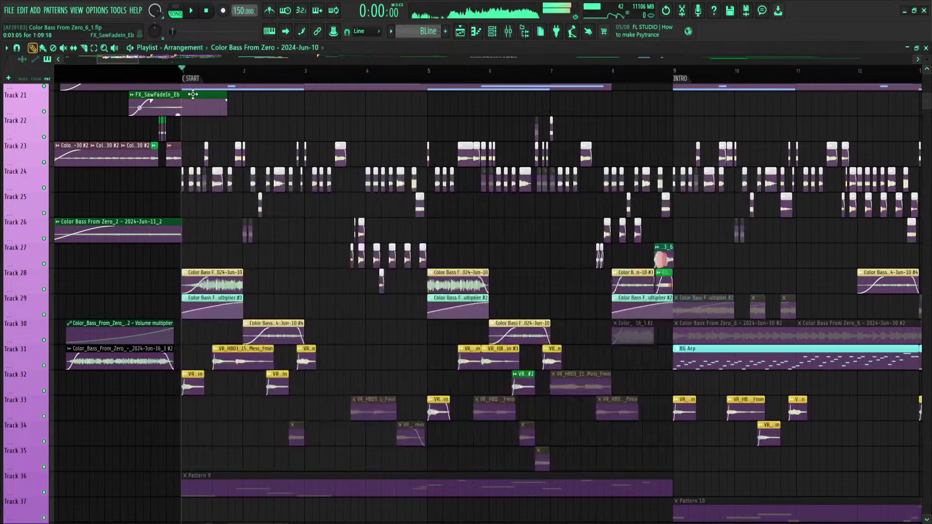
pyautogui.scroll(2, 176, 60)
pyautogui.doubleClick(358, 287)
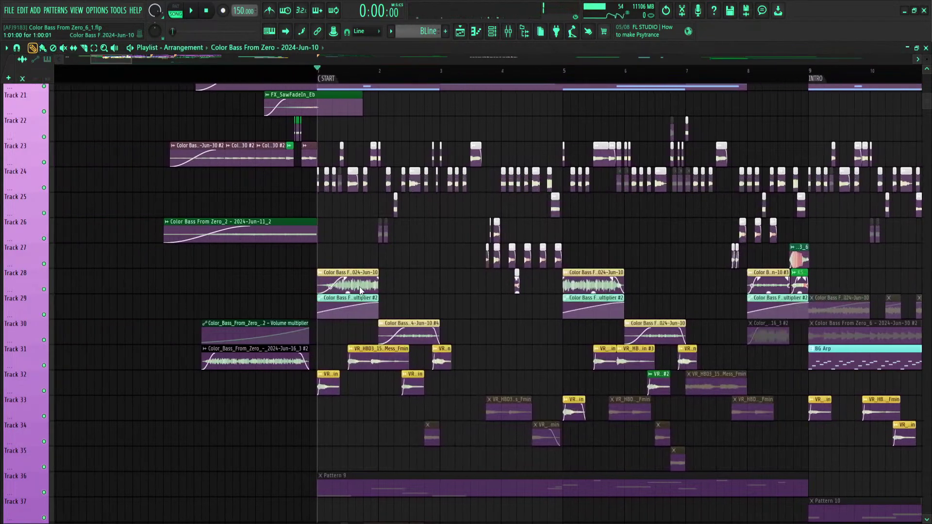
pyautogui.doubleClick(301, 151)
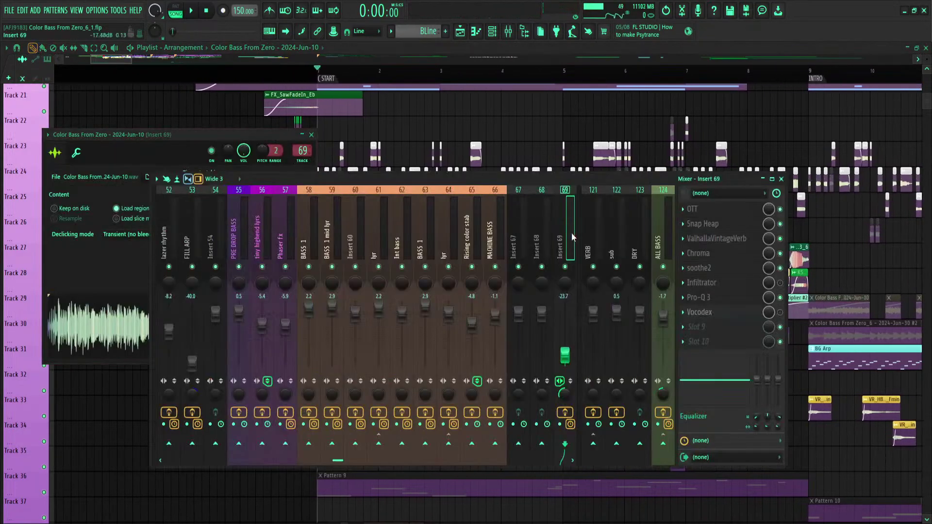
# Inspect the Chroma and OTT effects on mixer insert 69
pyautogui.click(729, 254)
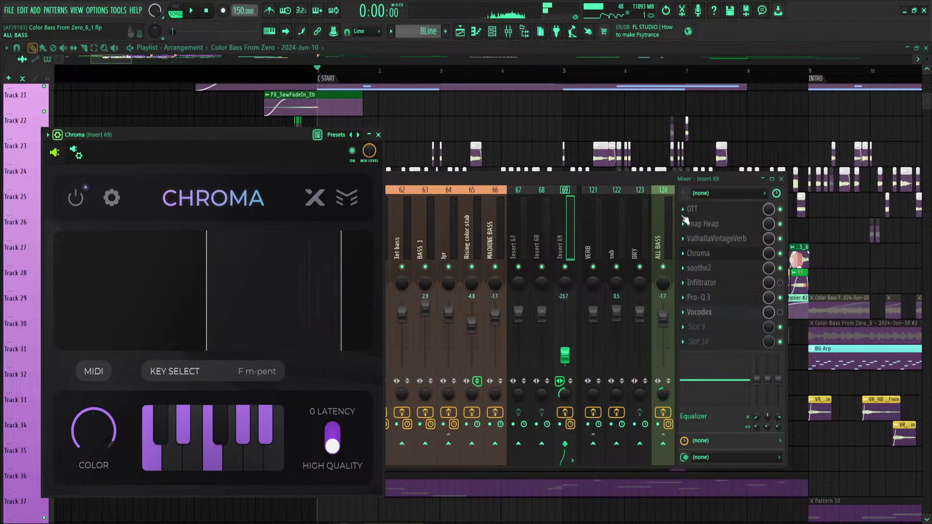
pyautogui.click(379, 135)
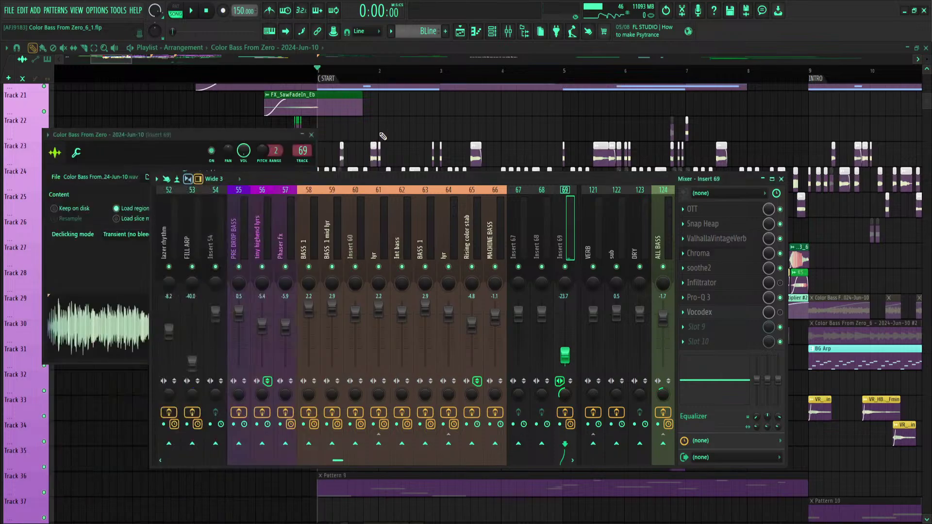
pyautogui.click(740, 211)
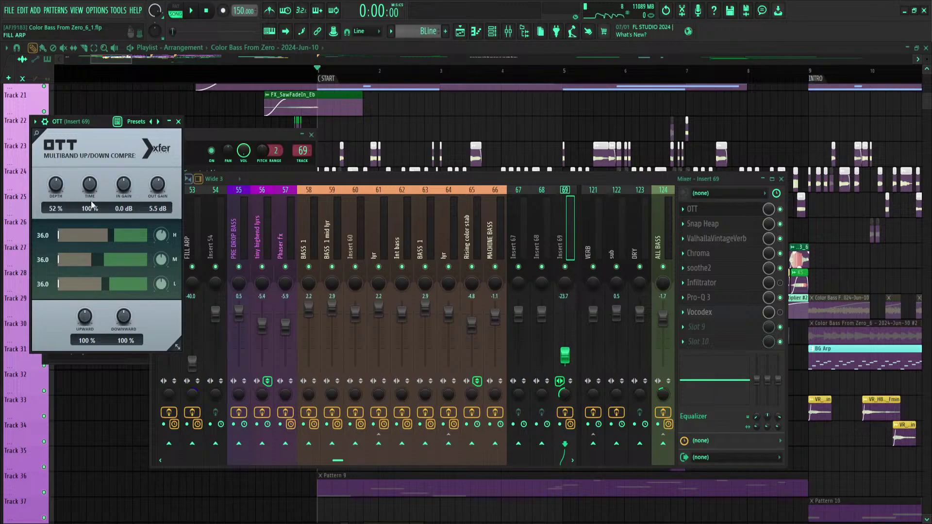
# Solo mixer insert 69 and audition it from the START marker with its effects active
pyautogui.click(566, 268)
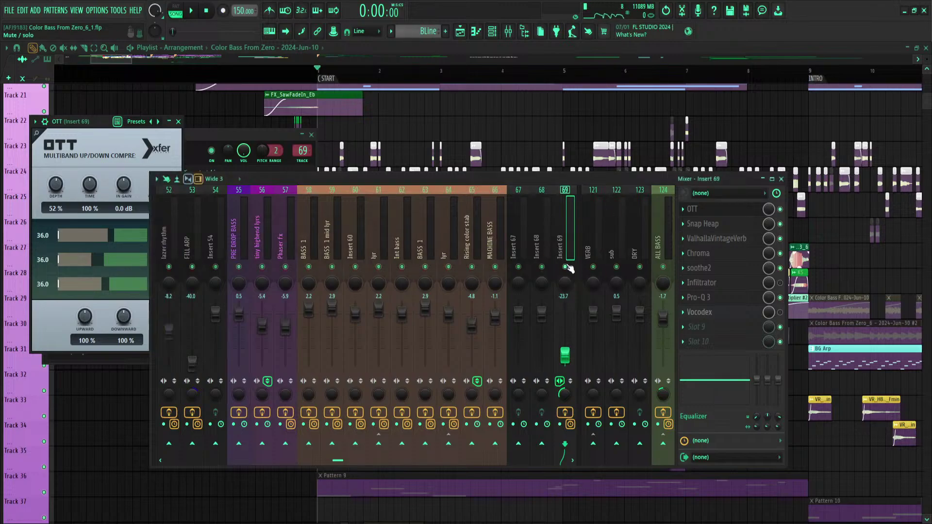
pyautogui.press('space')
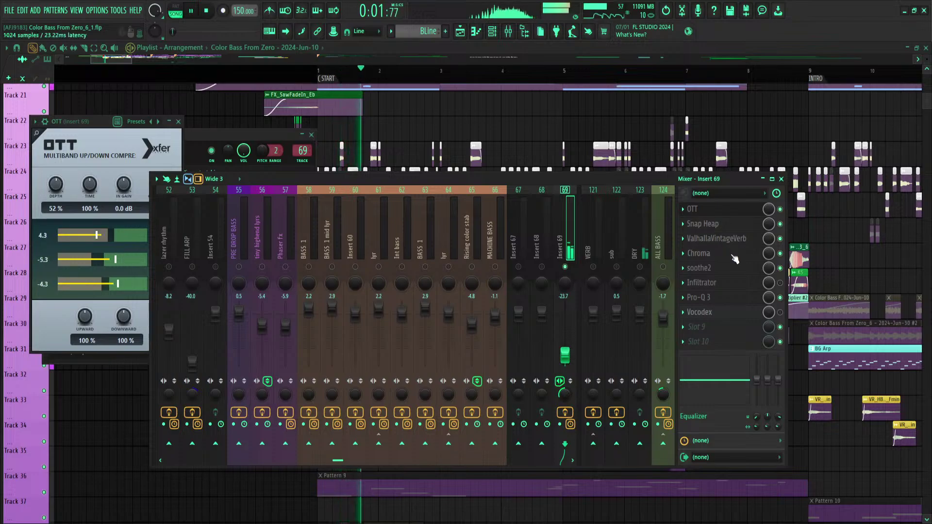
pyautogui.press('space')
# Compare insert 69 without and with its effects by bypassing the whole chain, playing it, and re-enabling it
pyautogui.click(699, 253)
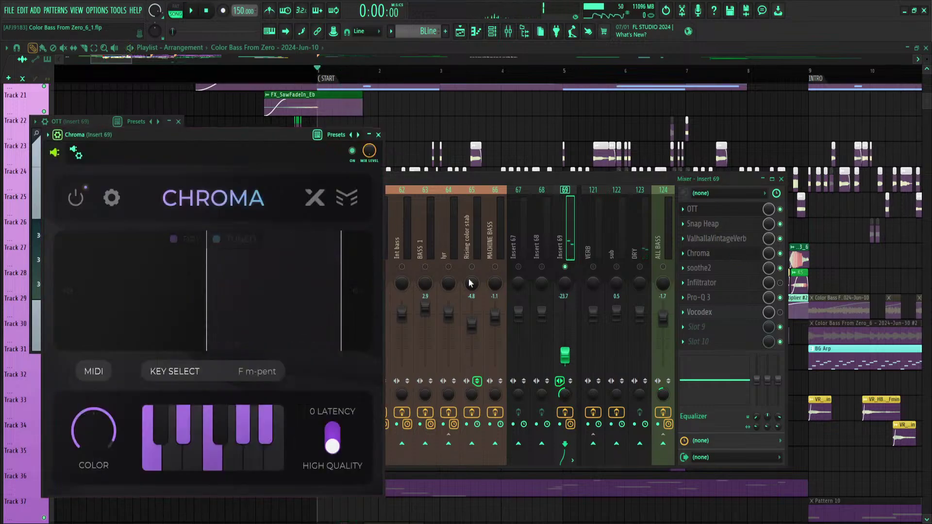
pyautogui.click(565, 412)
pyautogui.press('space')
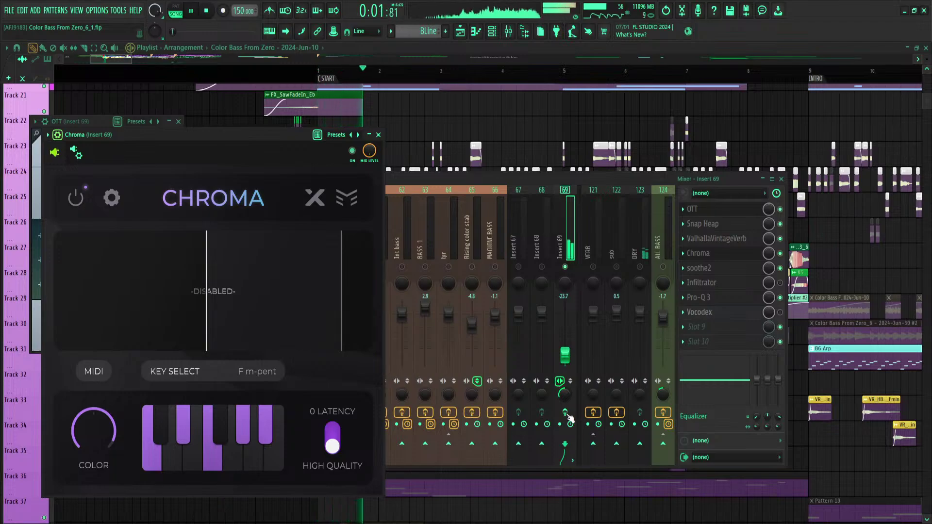
pyautogui.press('space')
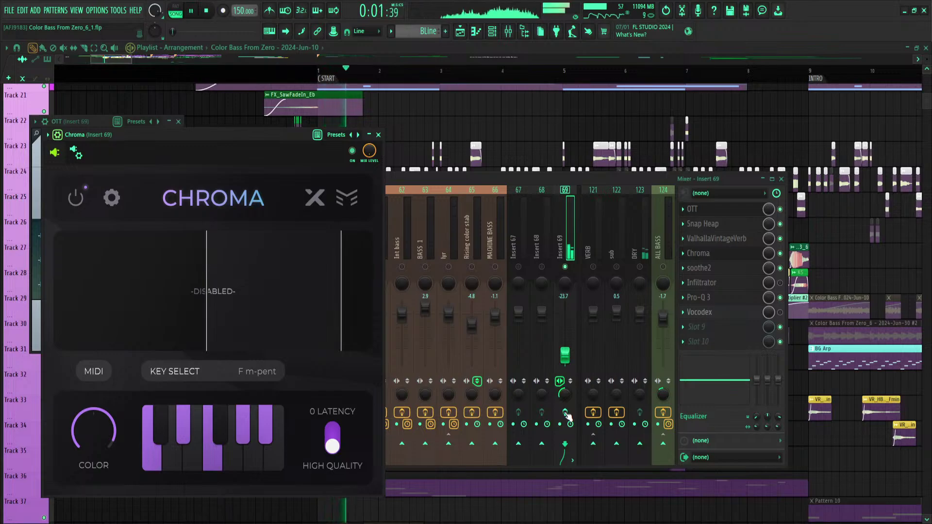
pyautogui.click(565, 413)
pyautogui.press('space')
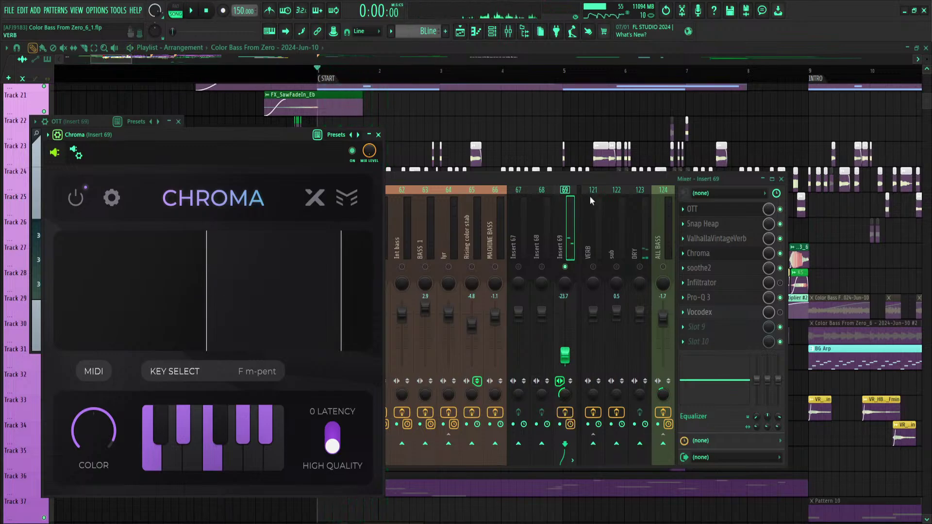
pyautogui.press('space')
# Open ValhallaVintageVerb on insert 69 to view its Plate reverb settings, and stop the playback
pyautogui.click(717, 238)
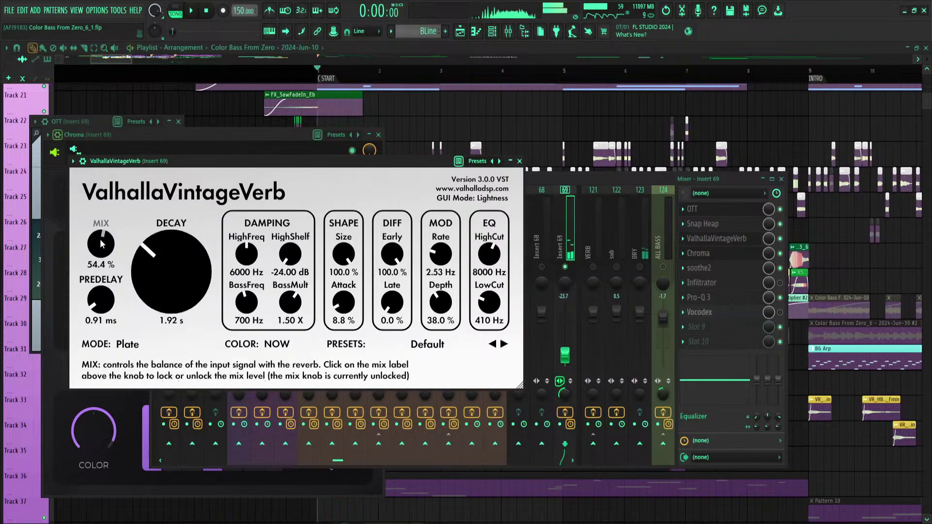
pyautogui.press('space')
pyautogui.click(712, 239)
# Open Snap Heap on insert 69, set the plugin to run bridged, and return to its interface
pyautogui.click(707, 224)
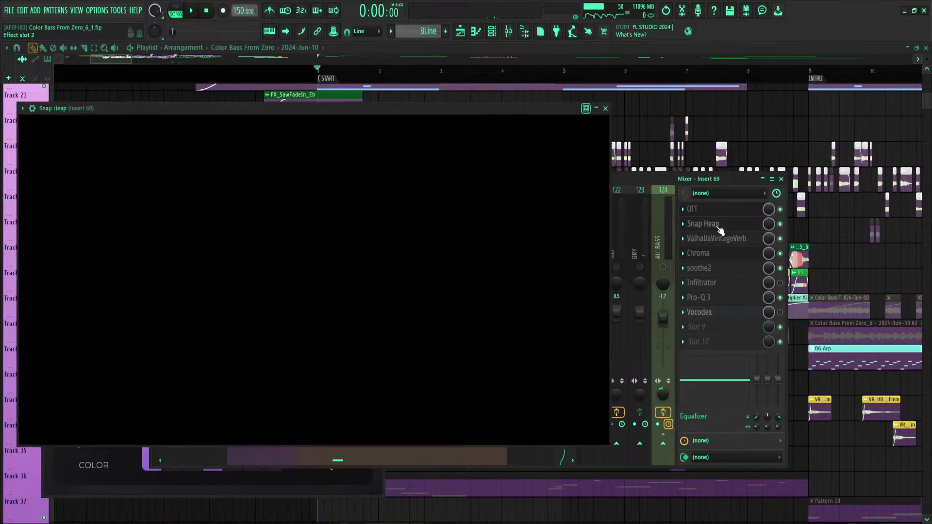
pyautogui.click(33, 109)
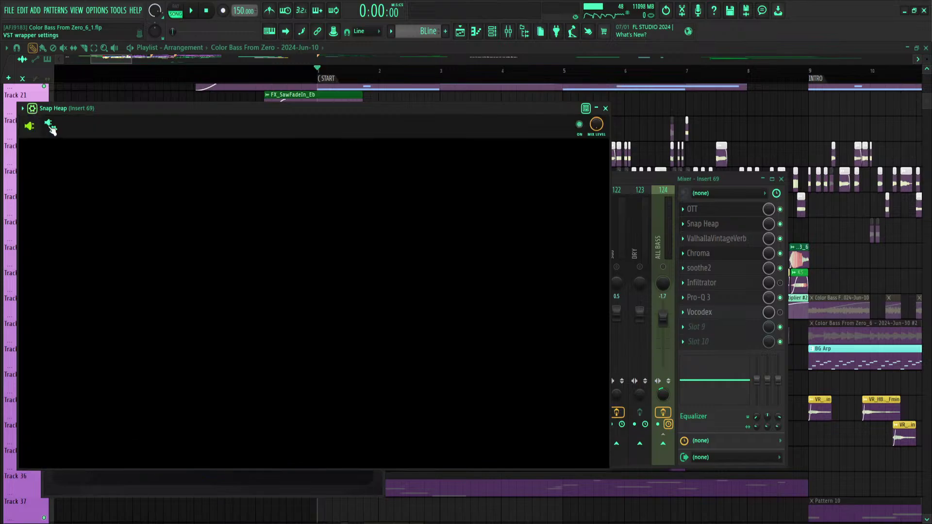
pyautogui.click(76, 148)
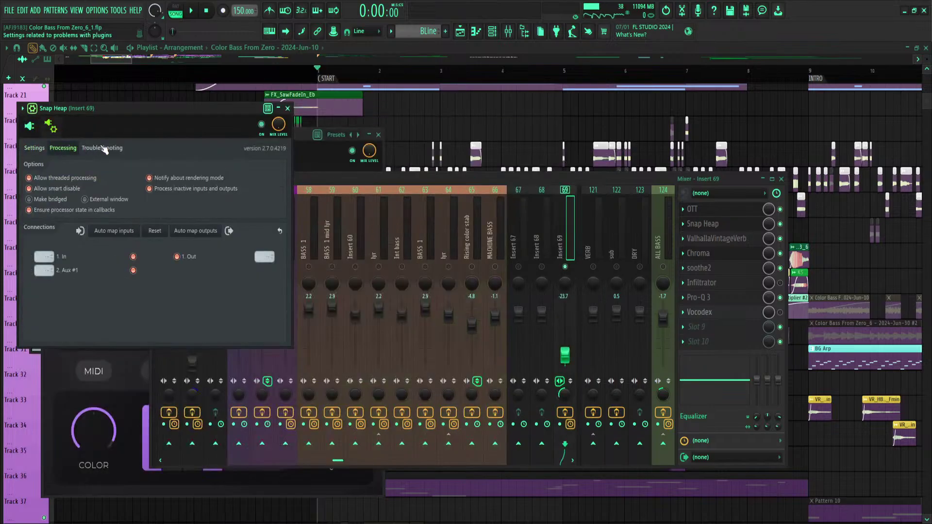
pyautogui.click(35, 148)
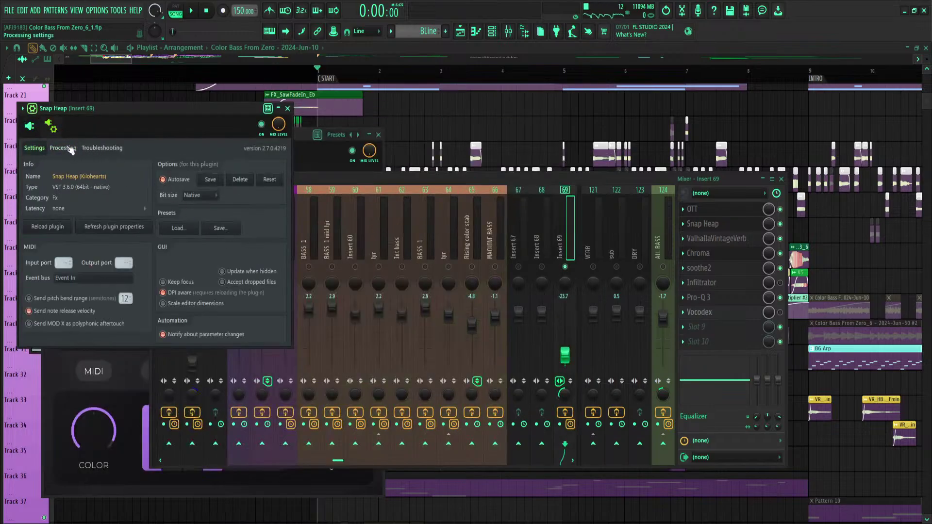
pyautogui.click(61, 148)
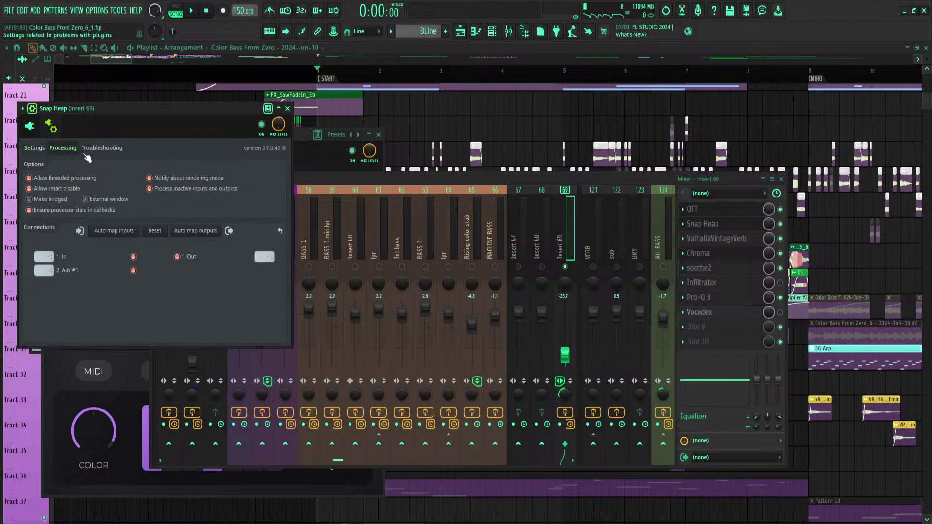
pyautogui.click(34, 148)
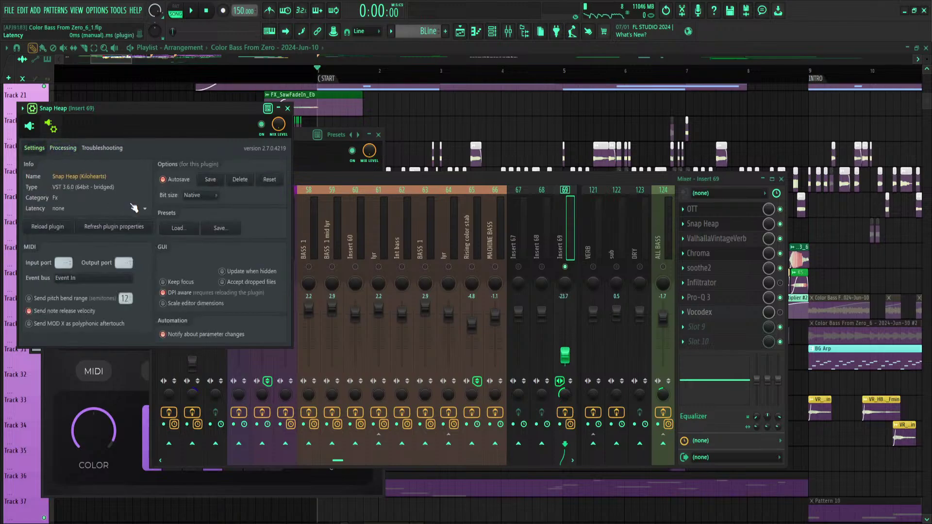
pyautogui.click(50, 126)
# Audition insert 69 from the START marker with Snap Heap's N-COLOR preset in view, moving the plugin window aside
pyautogui.press('space')
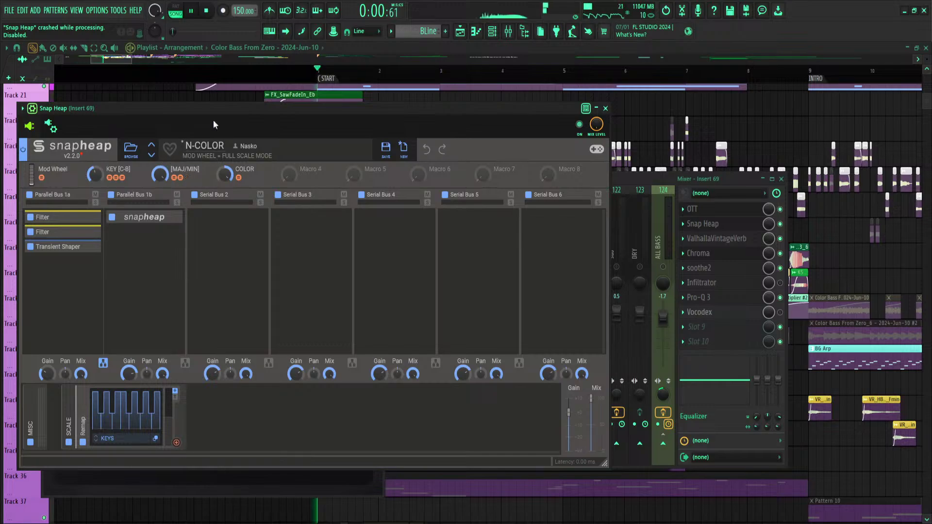
pyautogui.press('space')
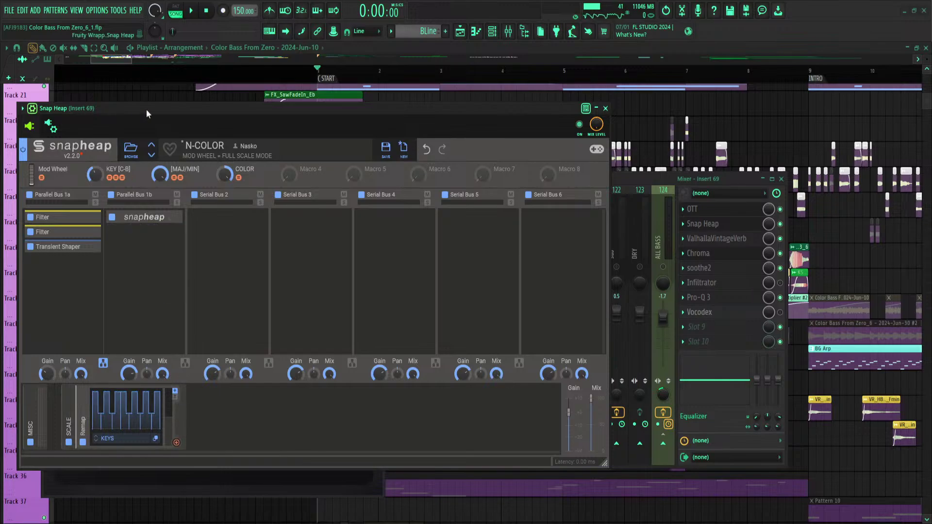
pyautogui.moveTo(216, 109); pyautogui.dragTo(300, 109)
pyautogui.press('space')
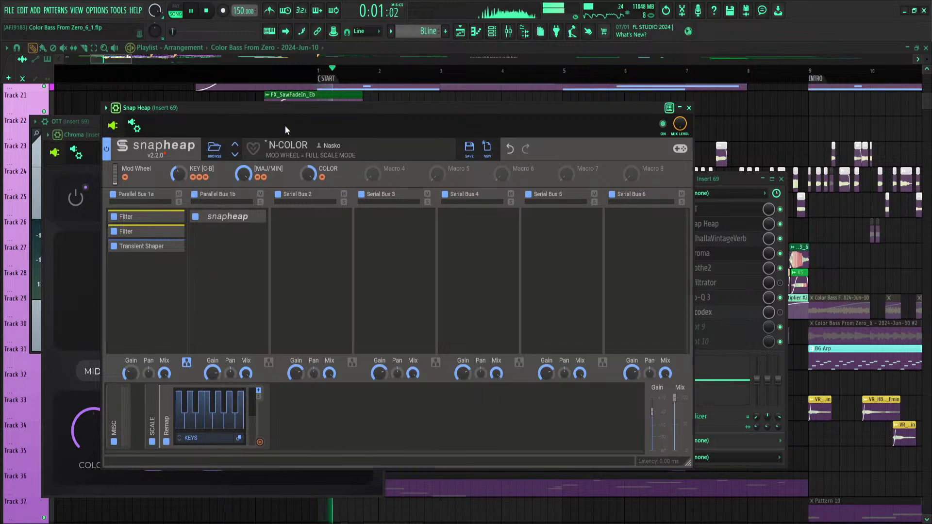
pyautogui.press('space')
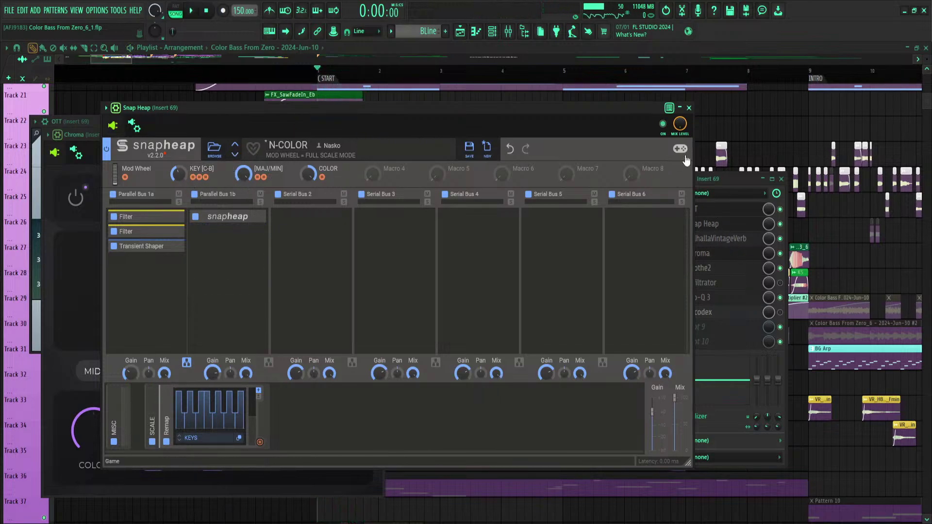
# Close and reopen Snap Heap on insert 69 to examine the N-COLOR preset's scale remap keys
pyautogui.click(689, 108)
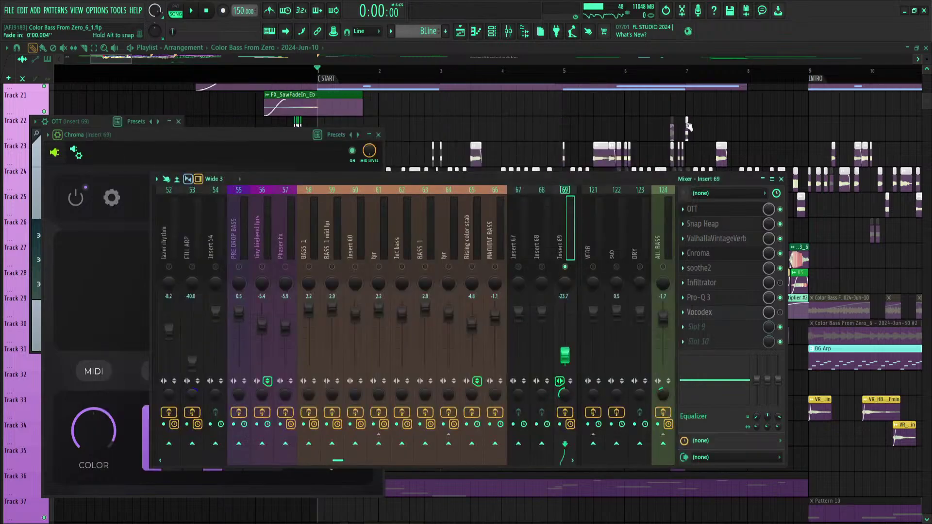
pyautogui.click(729, 226)
pyautogui.click(731, 230)
pyautogui.click(731, 229)
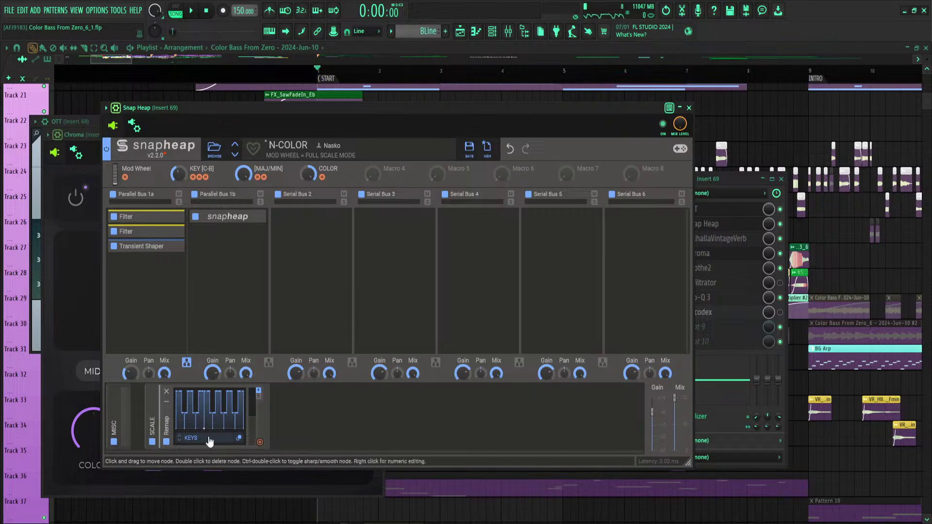
# Close Snap Heap, disable it on insert 69, and start playback from the START marker
pyautogui.click(689, 108)
pyautogui.click(780, 224)
pyautogui.press('space')
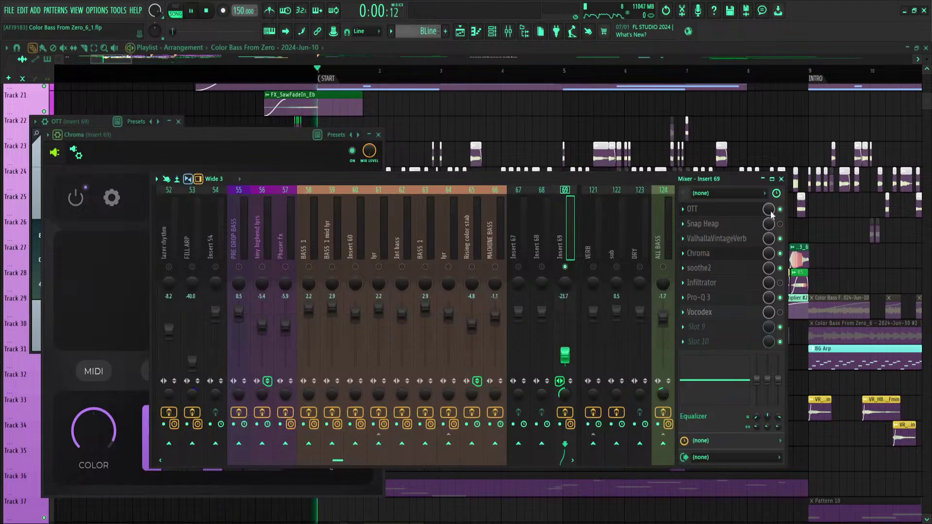
# Re-enable Snap Heap on insert 69, stop playback, unsolo the insert, and return to the playlist
pyautogui.click(780, 224)
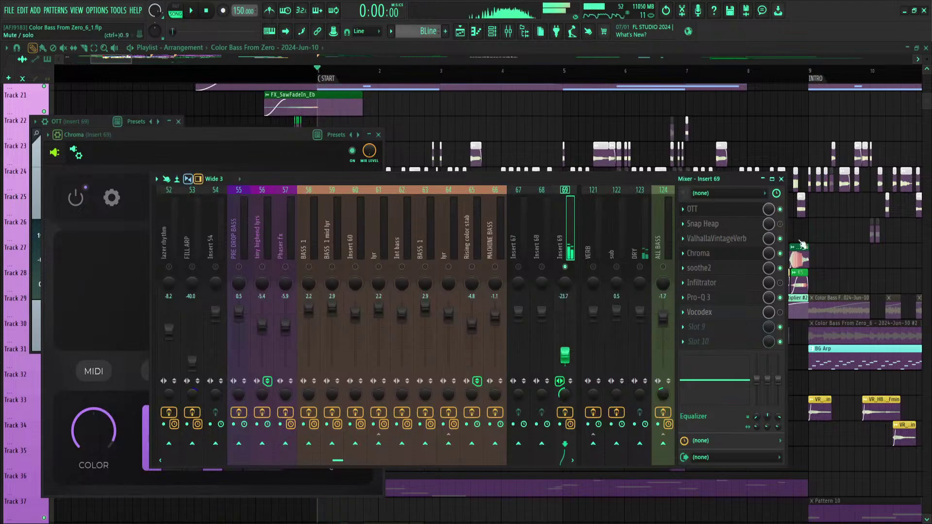
pyautogui.press('space')
pyautogui.rightClick(566, 267)
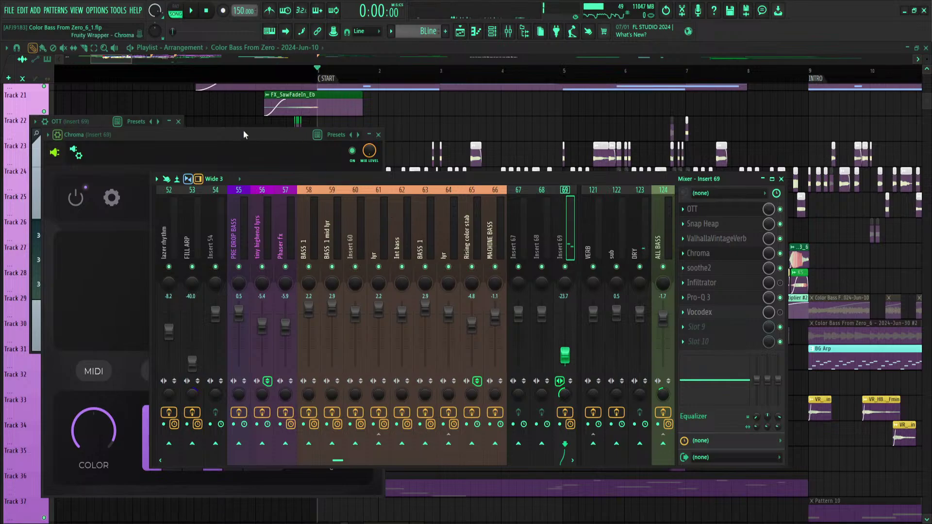
pyautogui.moveTo(244, 131); pyautogui.dragTo(449, 179)
pyautogui.click(318, 73)
# Open the VR_HBD3_150 vocal chops clip at the start of Track 32, preview its full sample, and close its settings
pyautogui.scroll(1, 358, 281)
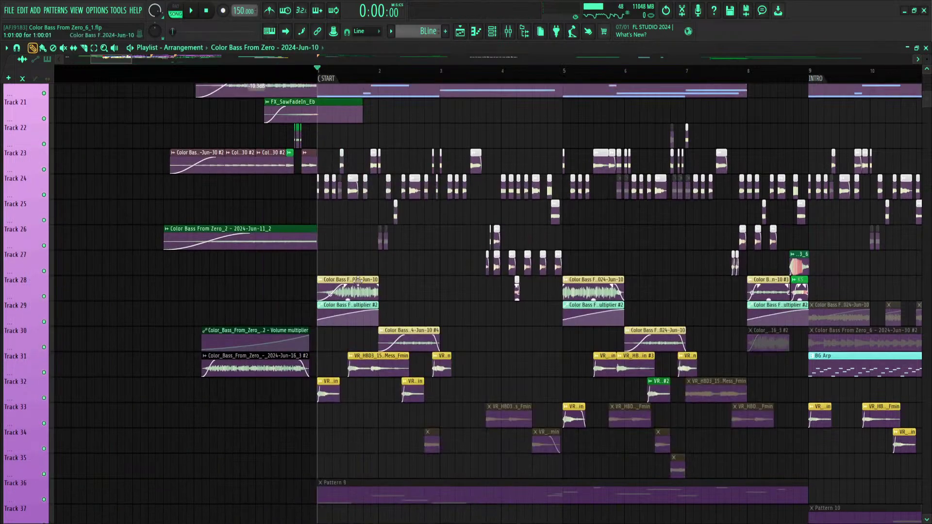
pyautogui.scroll(2, 358, 282)
pyautogui.scroll(-3, 358, 282)
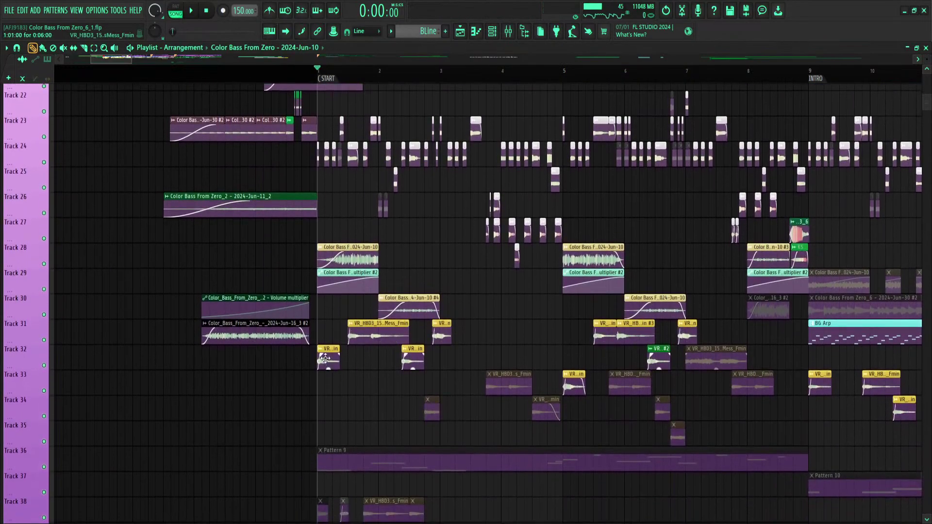
pyautogui.doubleClick(325, 359)
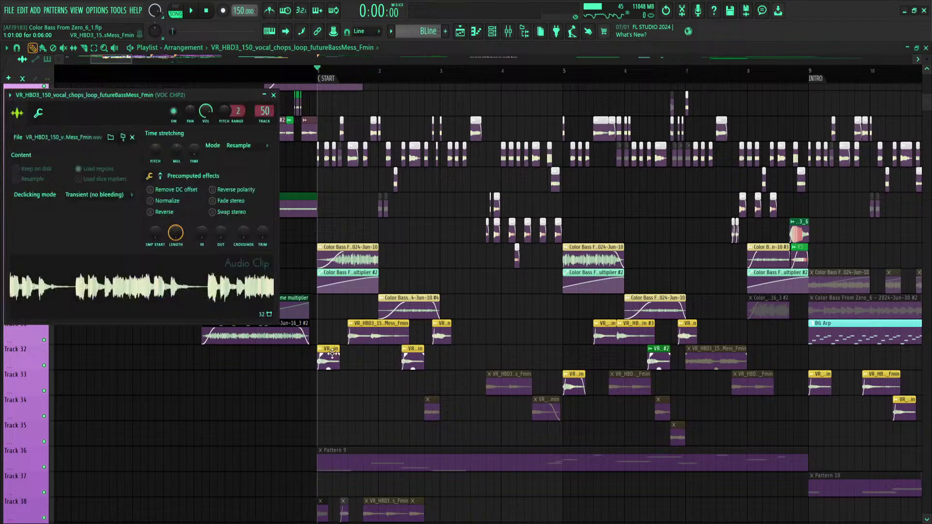
pyautogui.click(152, 298)
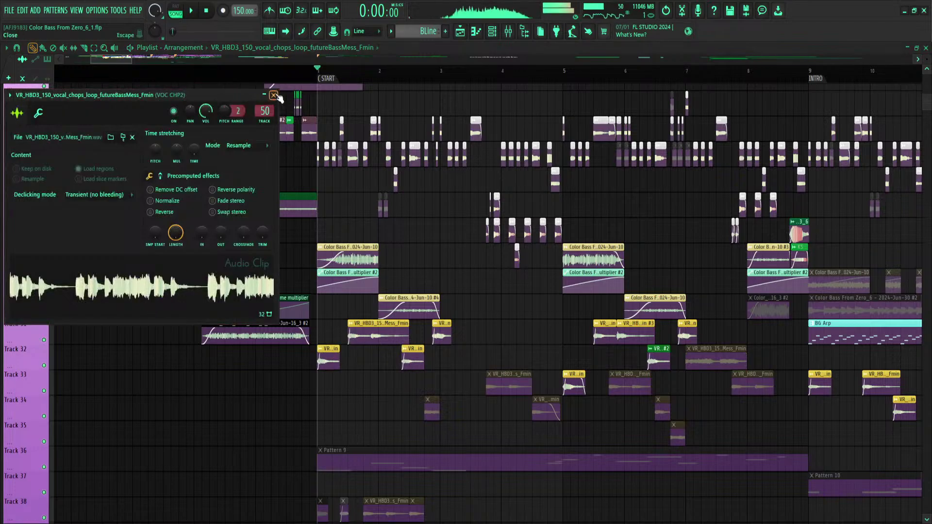
pyautogui.click(274, 95)
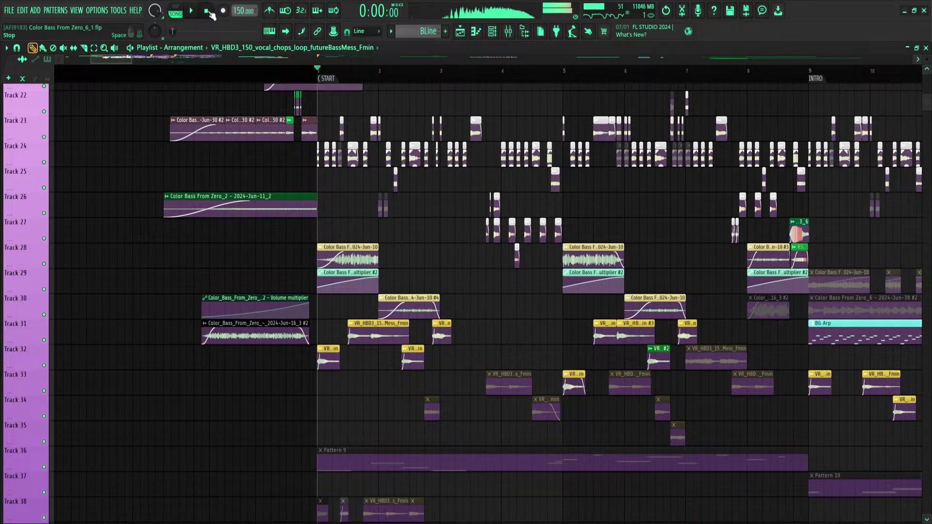
# Audition the opening vocal chop clips on Tracks 31 and 32 on their own and within the full arrangement from START
pyautogui.click(114, 48)
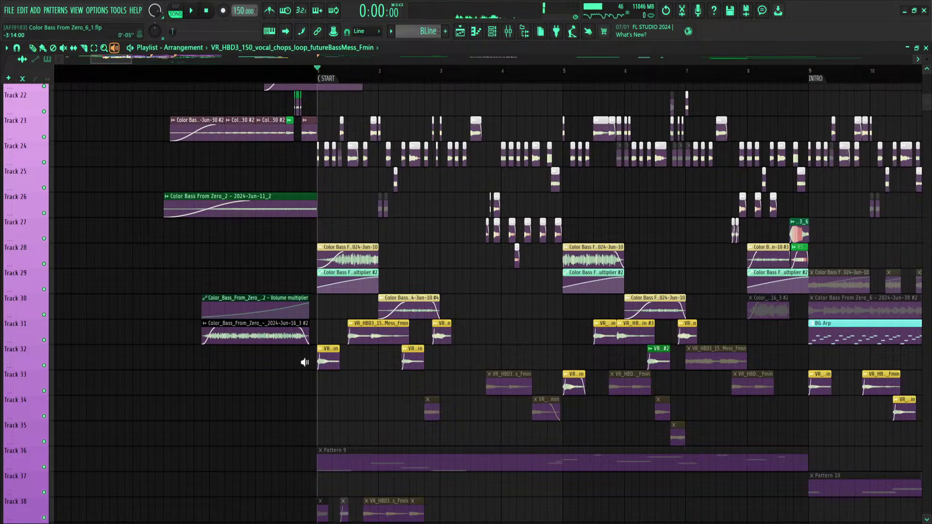
pyautogui.moveTo(318, 360); pyautogui.dragTo(410, 328)
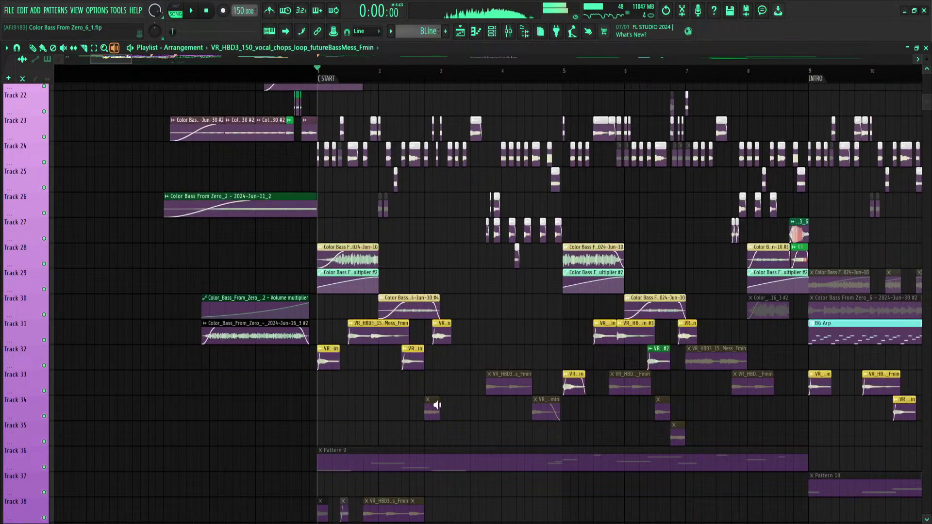
pyautogui.scroll(-2, 321, 77)
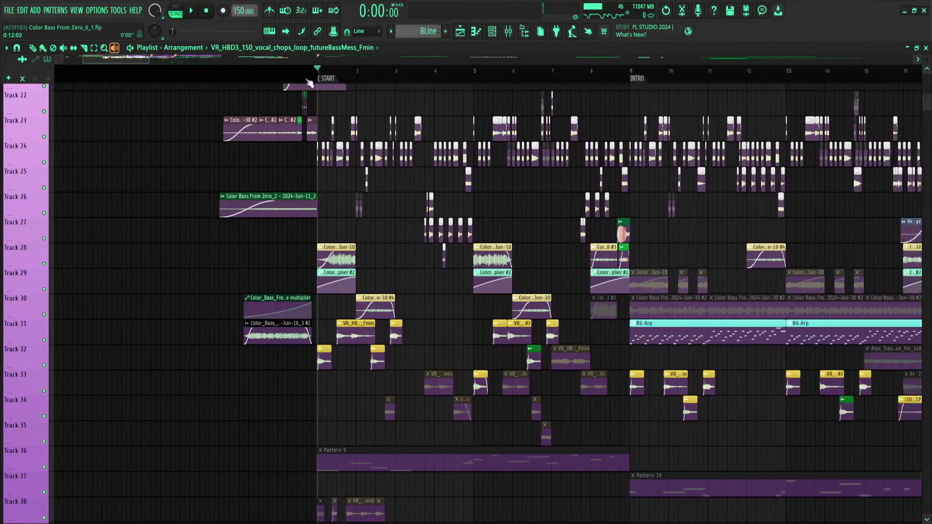
pyautogui.scroll(3, 337, 208)
pyautogui.press('space')
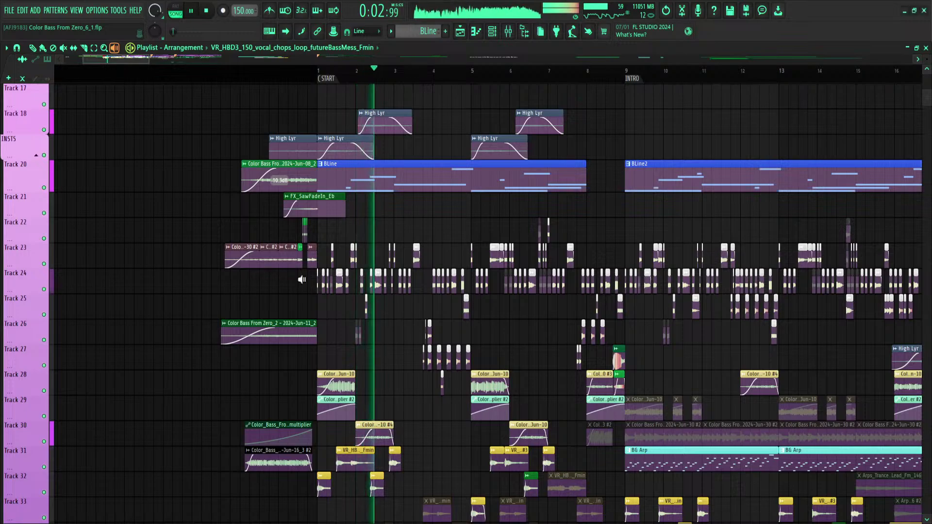
pyautogui.press('space')
# Open the High Lyr clip on Track 18 to preview its gliss.wav sample, and close its settings
pyautogui.scroll(4, 372, 239)
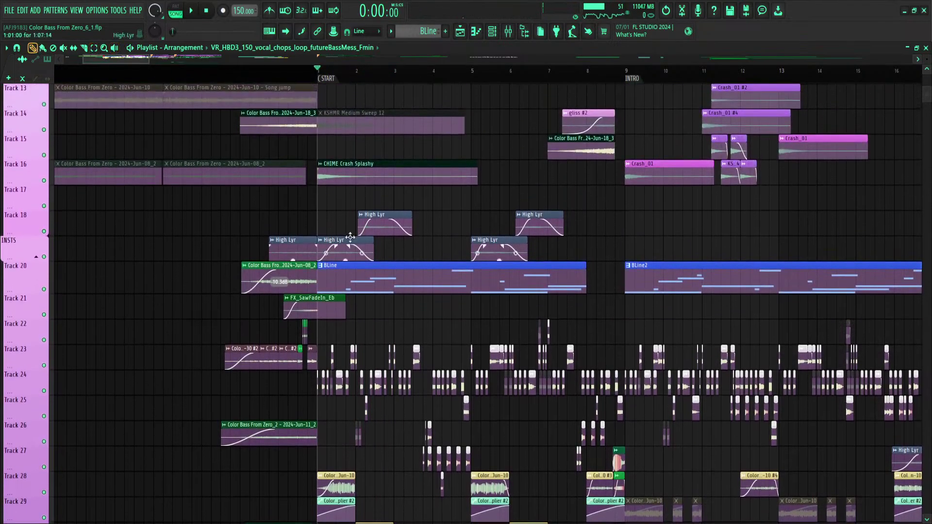
pyautogui.scroll(3, 350, 237)
pyautogui.scroll(1, 368, 330)
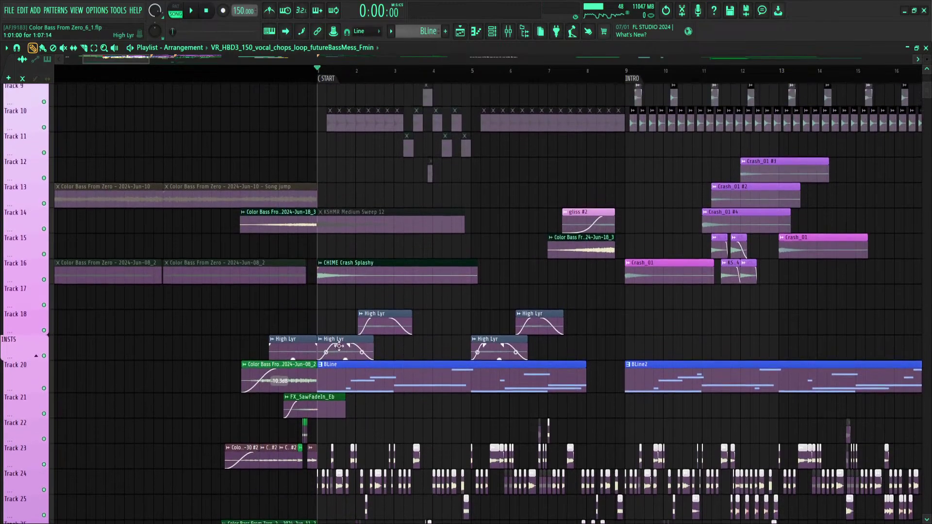
pyautogui.doubleClick(368, 331)
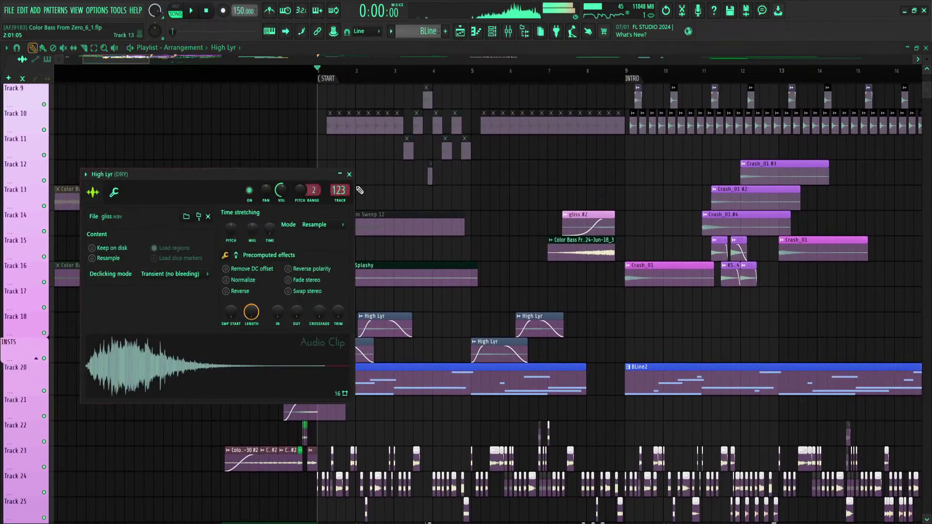
pyautogui.click(349, 175)
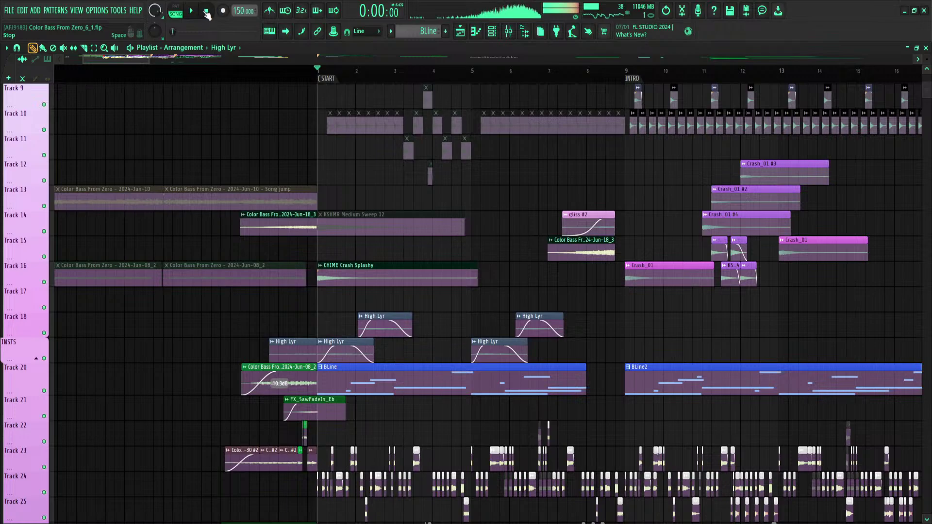
# Audition the Color Bass From Zero audio clip at the START marker on Track 28
pyautogui.scroll(-6, 347, 326)
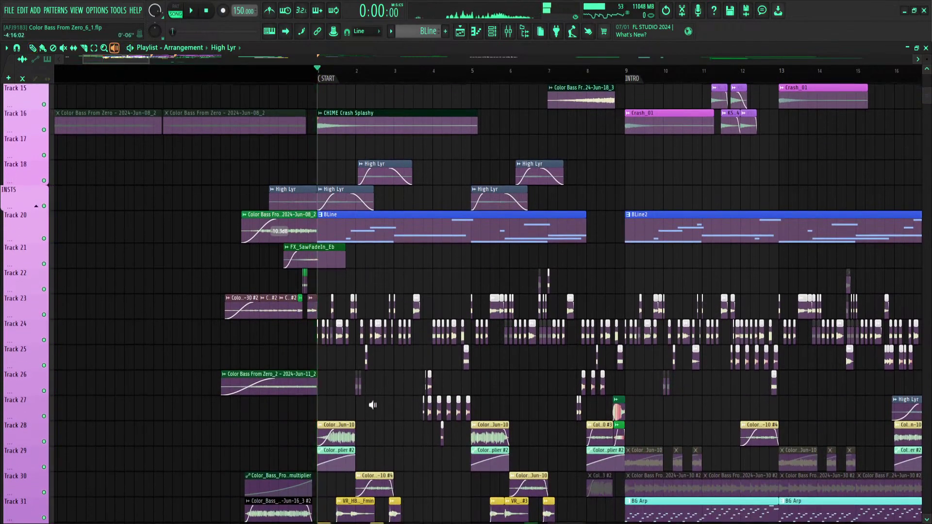
pyautogui.click(332, 432)
pyautogui.press('space')
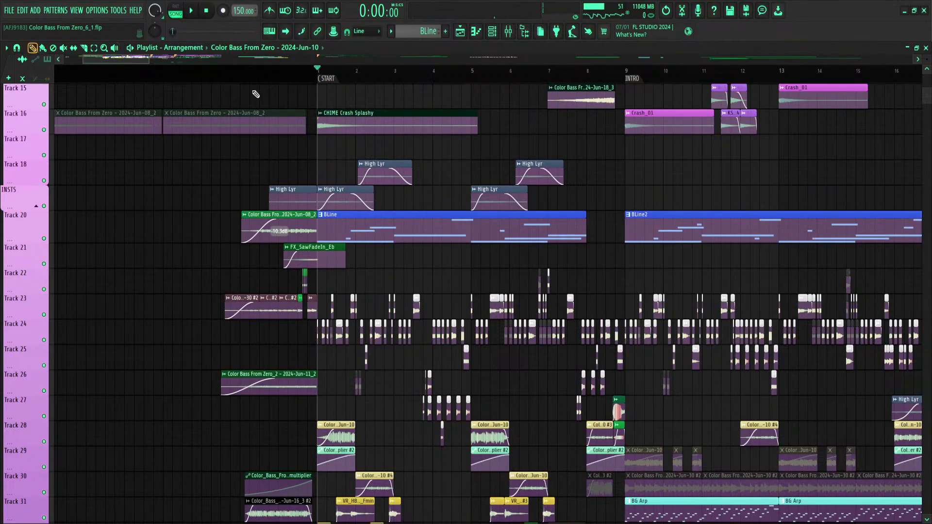
# Play the arrangement from START while surveying the drum, effects, instrument and vocal tracks, and stop playback
pyautogui.press('space')
pyautogui.scroll(10, 327, 122)
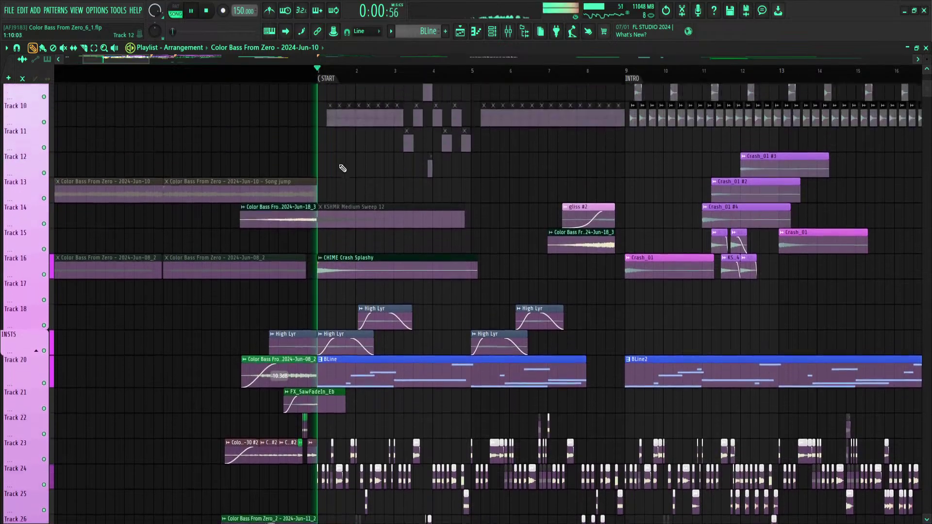
pyautogui.scroll(4, 326, 128)
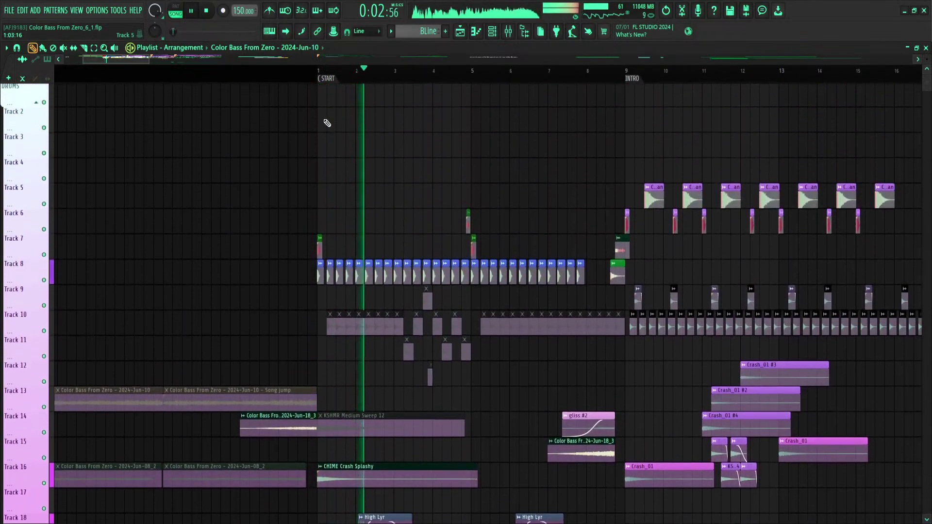
pyautogui.scroll(-12, 326, 124)
pyautogui.scroll(-18, 327, 123)
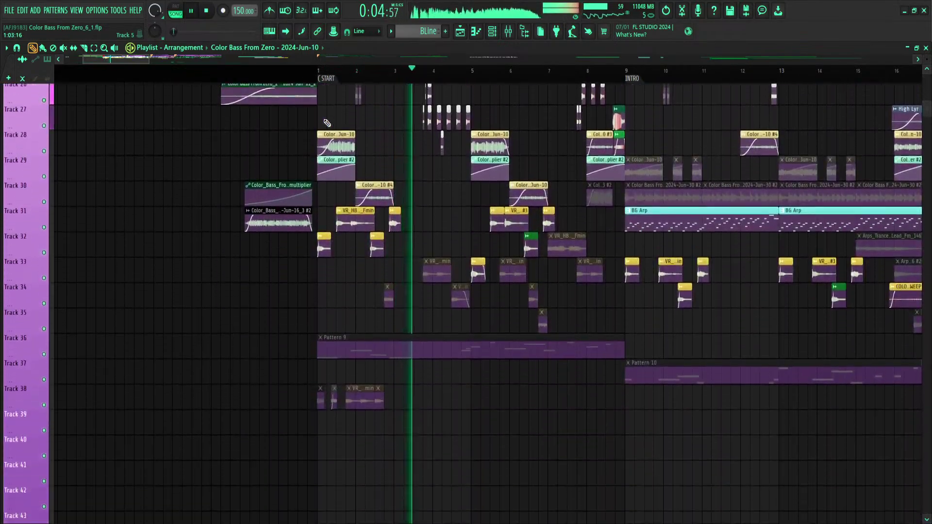
pyautogui.scroll(-2, 327, 123)
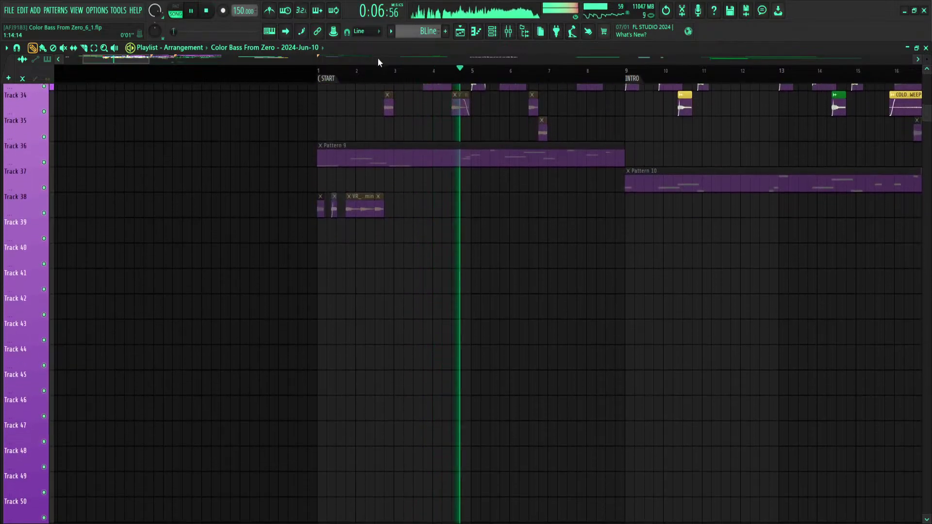
pyautogui.press('space')
# Open the first vocal hook clip on Track 24 at START, examine its lights_out_chorus_dry sample, and close its settings
pyautogui.scroll(4, 455, 168)
pyautogui.scroll(5, 339, 141)
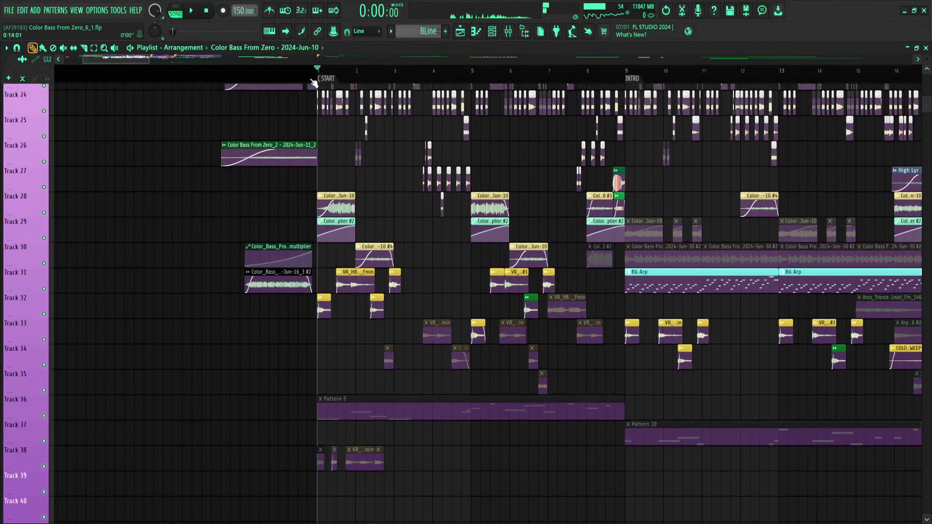
pyautogui.keyDown('ctrl'); pyautogui.scroll(6, 325, 86); pyautogui.keyUp('ctrl')
pyautogui.keyDown('ctrl'); pyautogui.scroll(4, 325, 86); pyautogui.keyUp('ctrl')
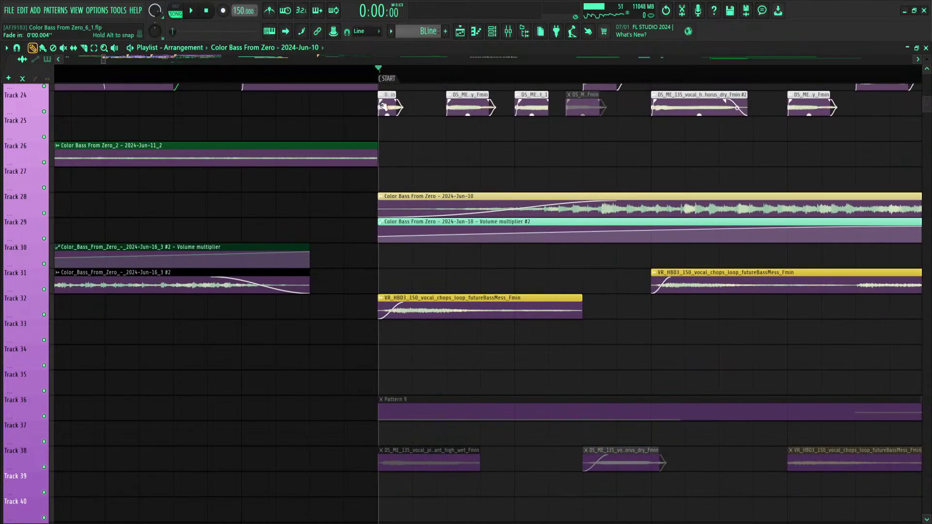
pyautogui.doubleClick(389, 107)
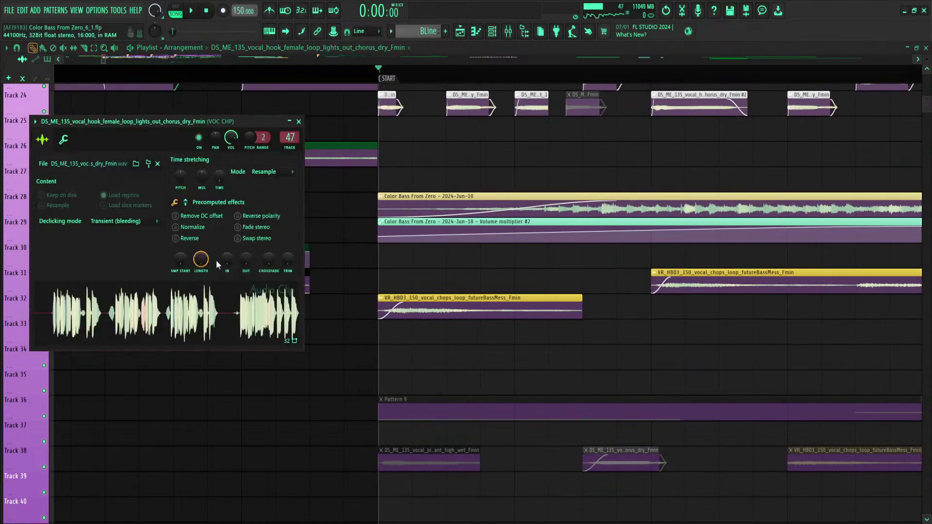
pyautogui.moveTo(92, 119); pyautogui.dragTo(248, 109)
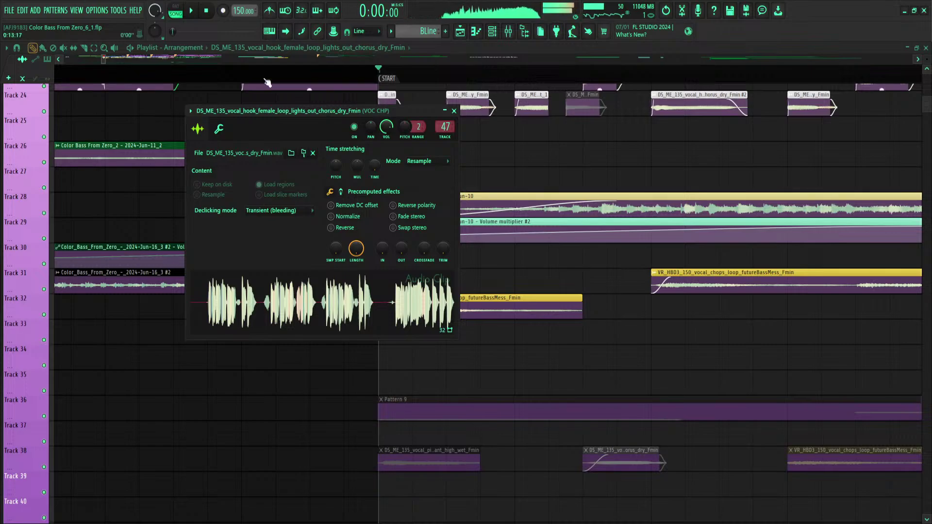
pyautogui.click(454, 111)
# Audition the opening vocal hook chops on Track 24 just after the START marker
pyautogui.scroll(-6, 386, 76)
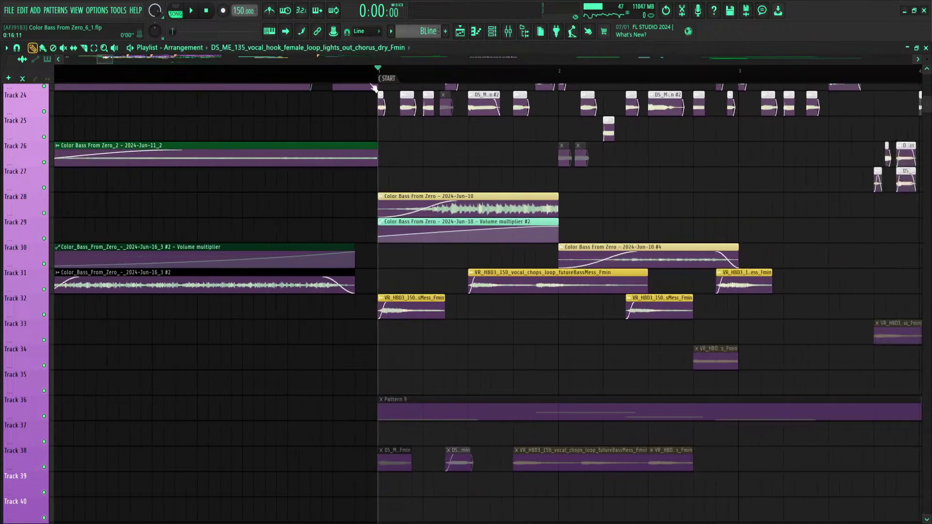
pyautogui.scroll(2, 436, 195)
pyautogui.scroll(2, 437, 195)
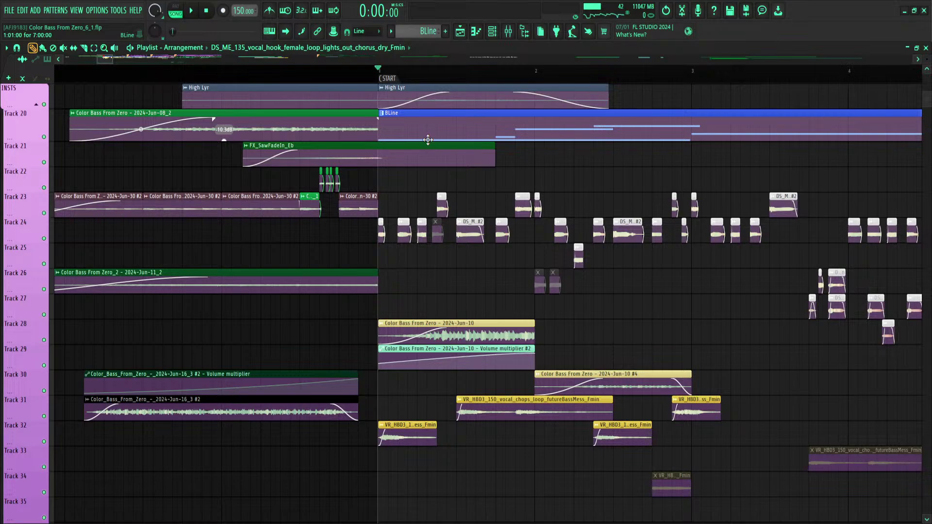
pyautogui.scroll(-2, 400, 78)
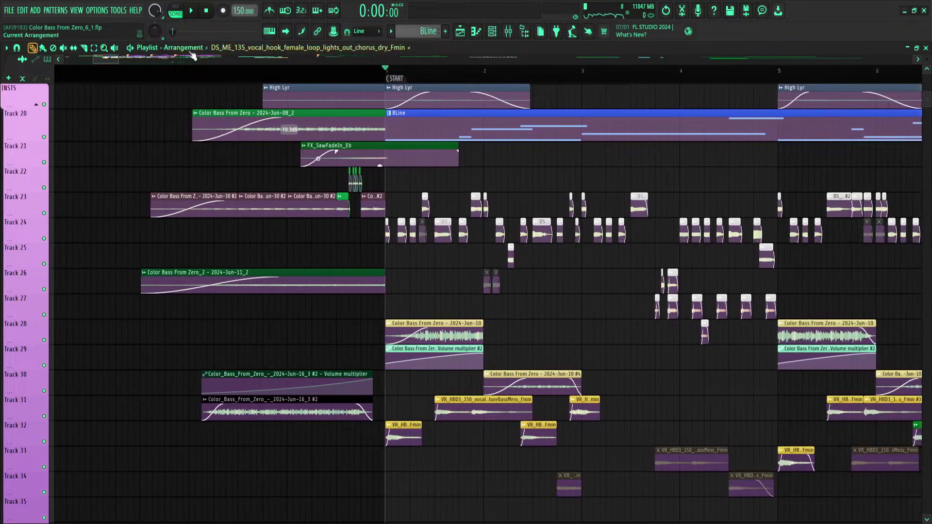
pyautogui.moveTo(375, 227); pyautogui.dragTo(403, 236)
pyautogui.click(440, 232)
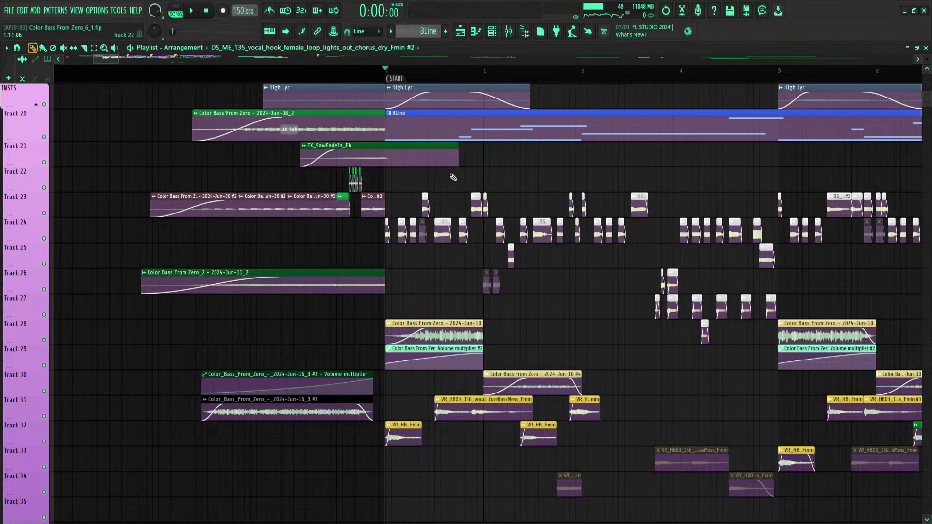
# Play the arrangement from START into the INTRO section, following the clips on Tracks 20 to 35
pyautogui.press('space')
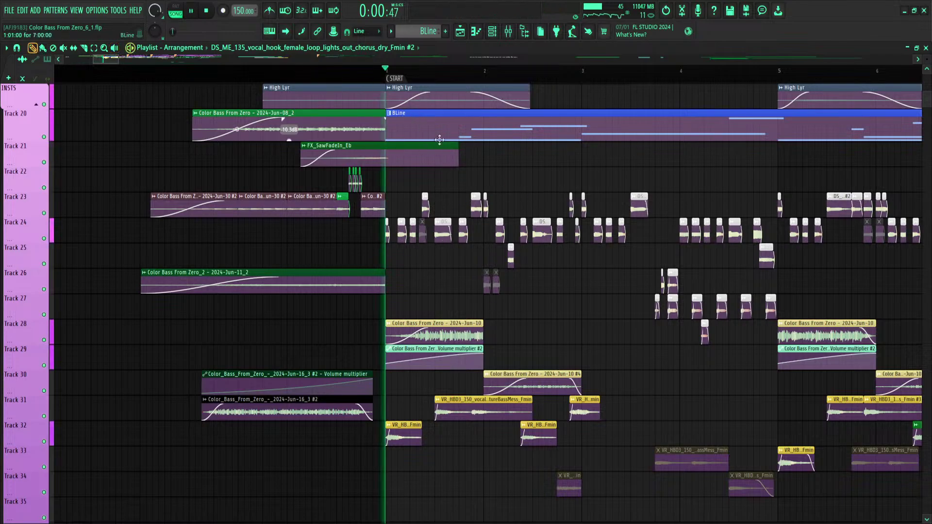
pyautogui.scroll(-4, 405, 76)
pyautogui.scroll(-1, 406, 76)
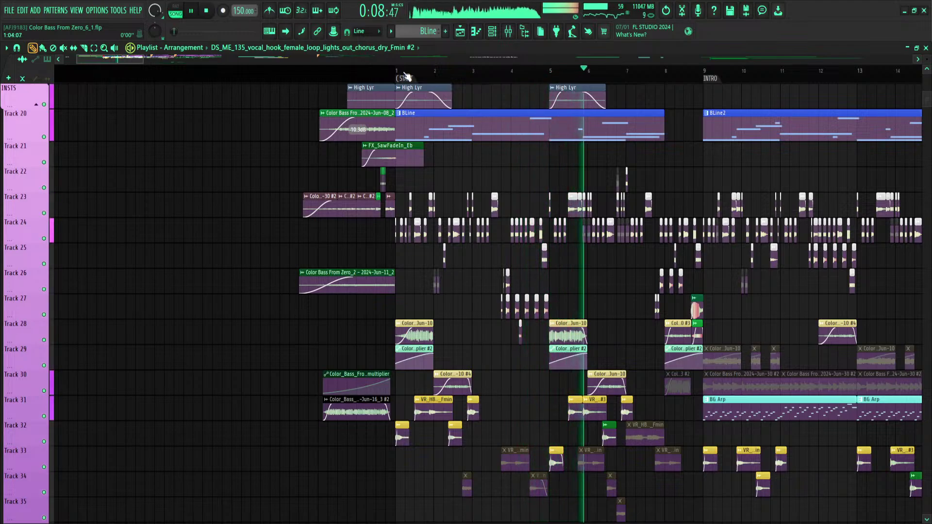
pyautogui.hscroll(5, 418, 60)
pyautogui.hscroll(1, 418, 58)
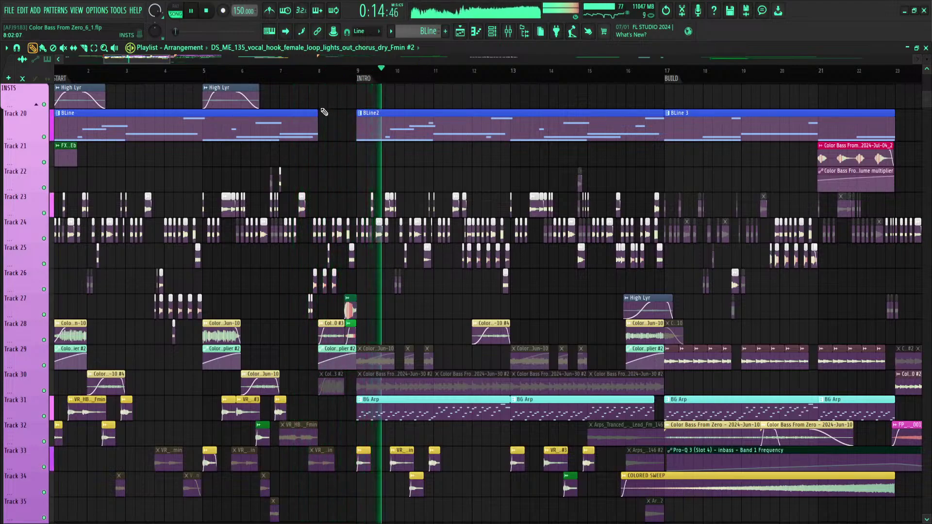
pyautogui.scroll(4, 324, 76)
pyautogui.scroll(-1, 324, 78)
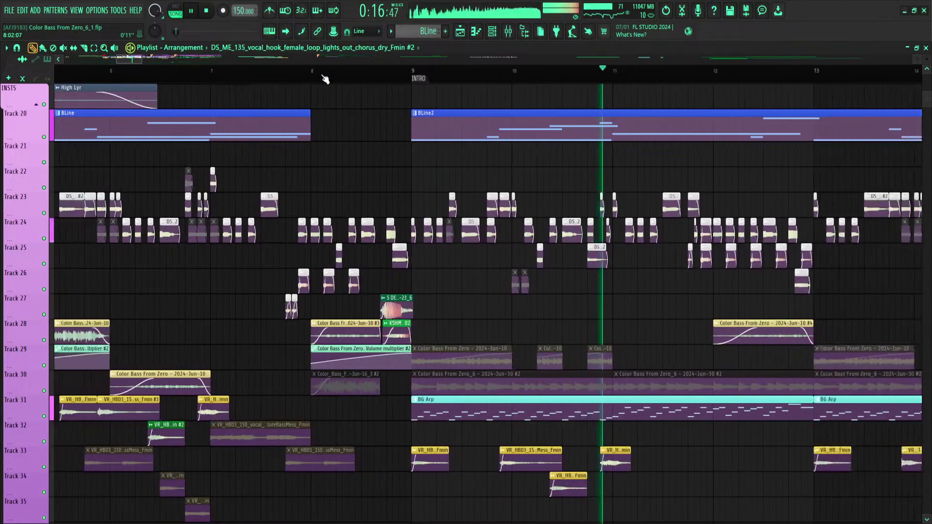
# Solo the first BG Arp clip on Track 31 and audition it from the INTRO marker
pyautogui.scroll(-3, 385, 140)
pyautogui.press('space')
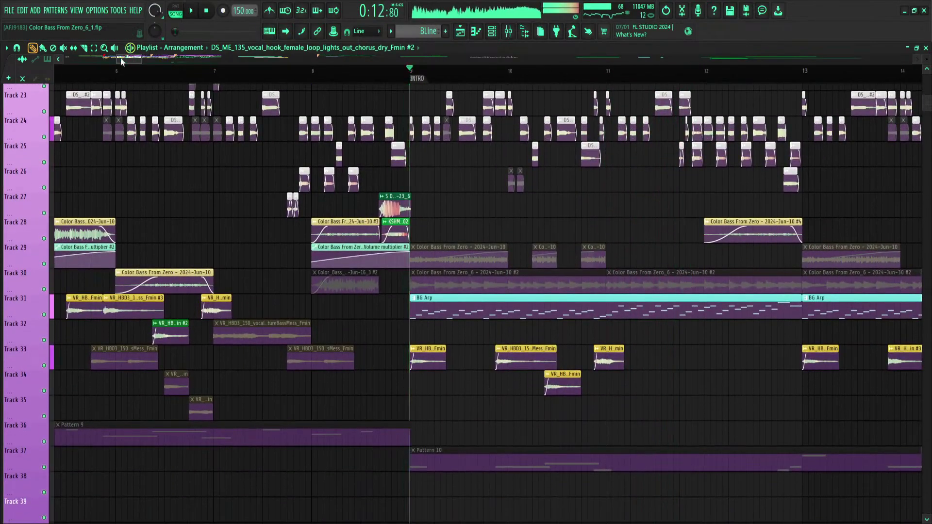
pyautogui.click(415, 315)
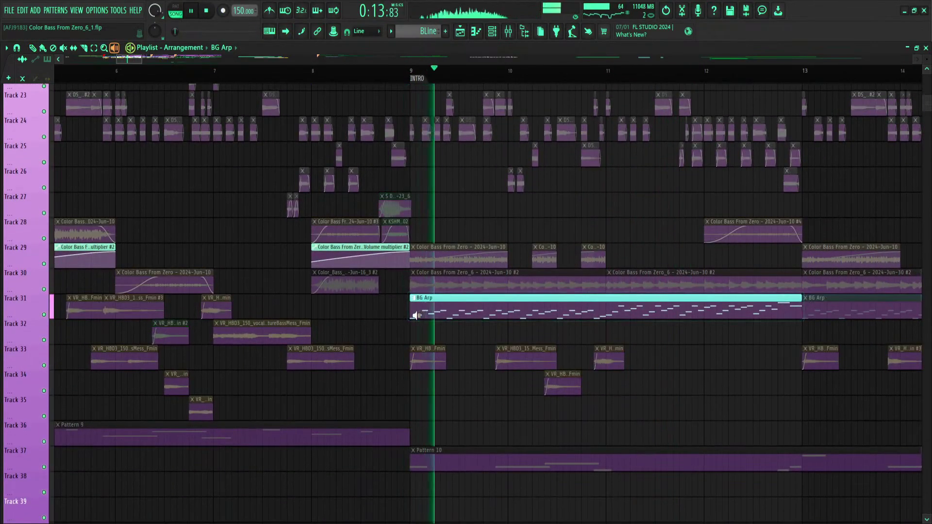
# Find the channel behind the BG Arp pattern among the unsorted channels and open its Serum #13 synth
pyautogui.click(492, 31)
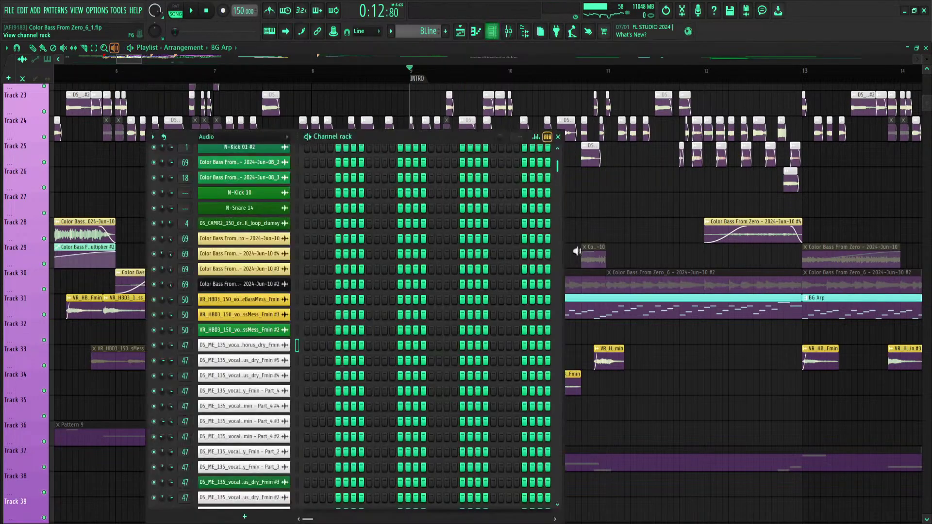
pyautogui.click(264, 177)
pyautogui.scroll(2, 262, 204)
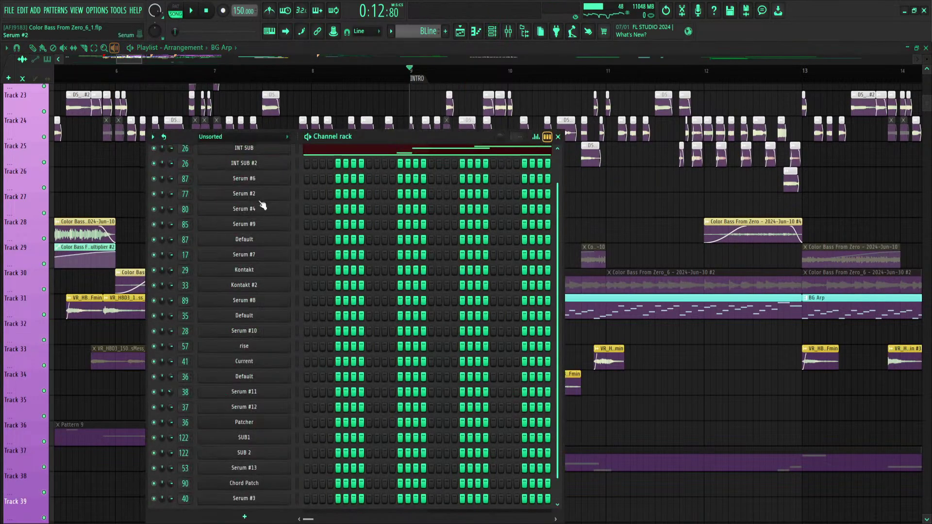
pyautogui.click(419, 78)
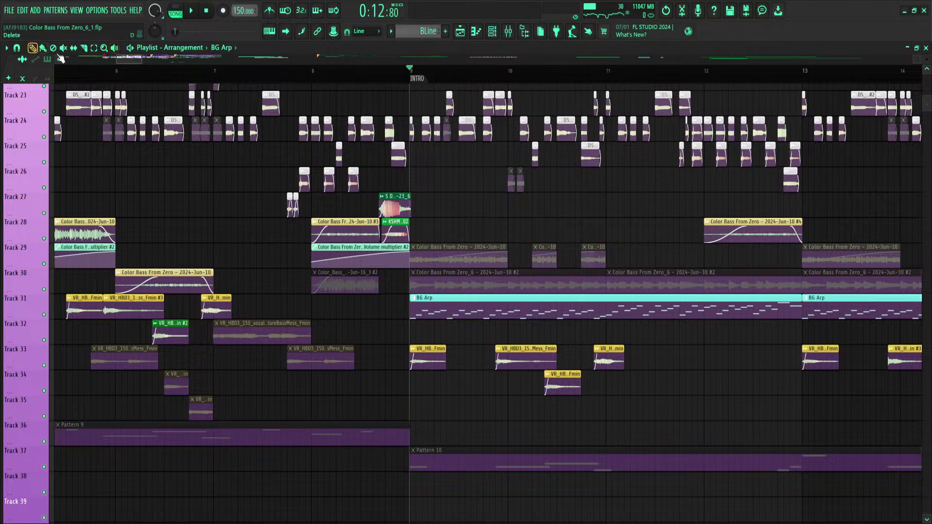
pyautogui.doubleClick(487, 315)
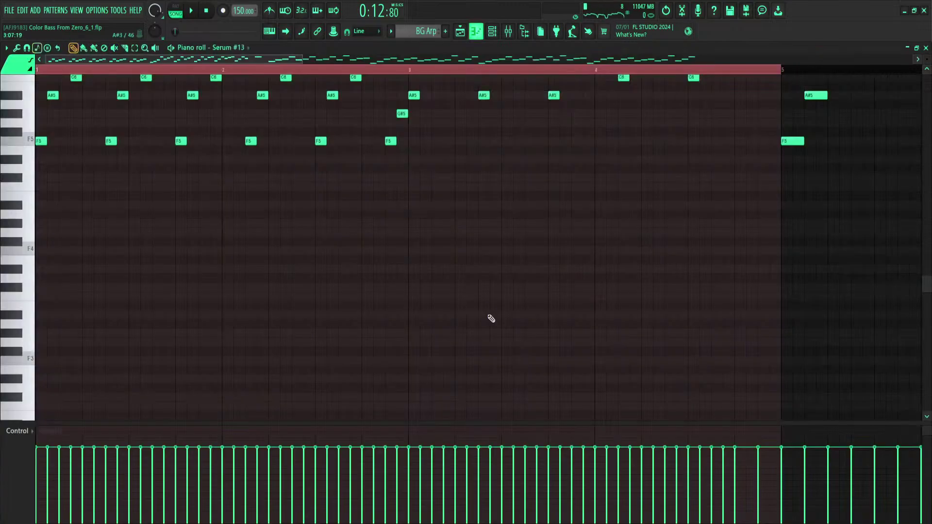
pyautogui.click(476, 35)
pyautogui.press('F6')
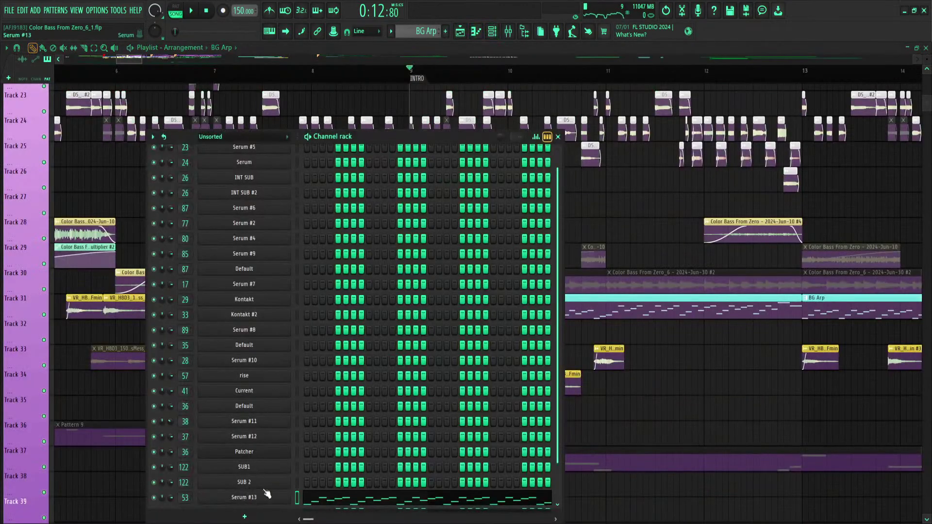
pyautogui.click(265, 491)
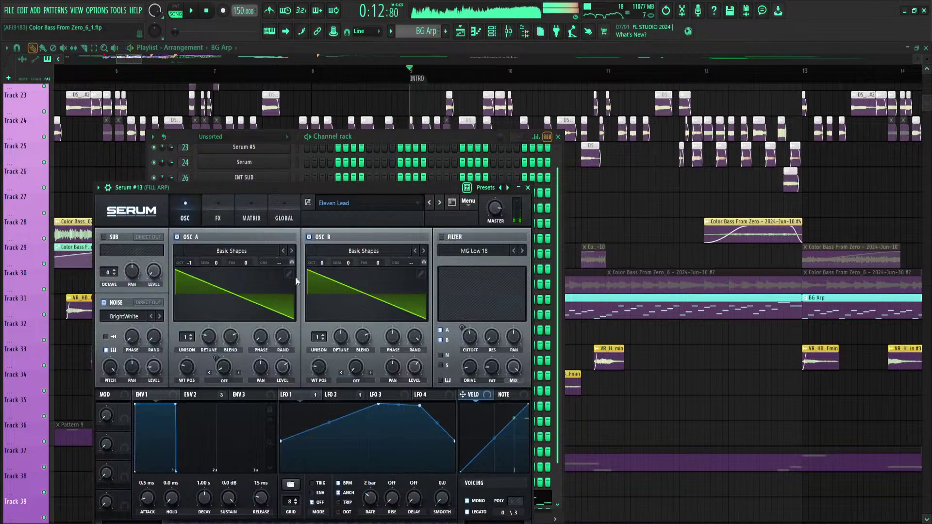
# Solo the FILL ARP mixer track (insert 53) and audition it from the INTRO marker
pyautogui.press('F9')
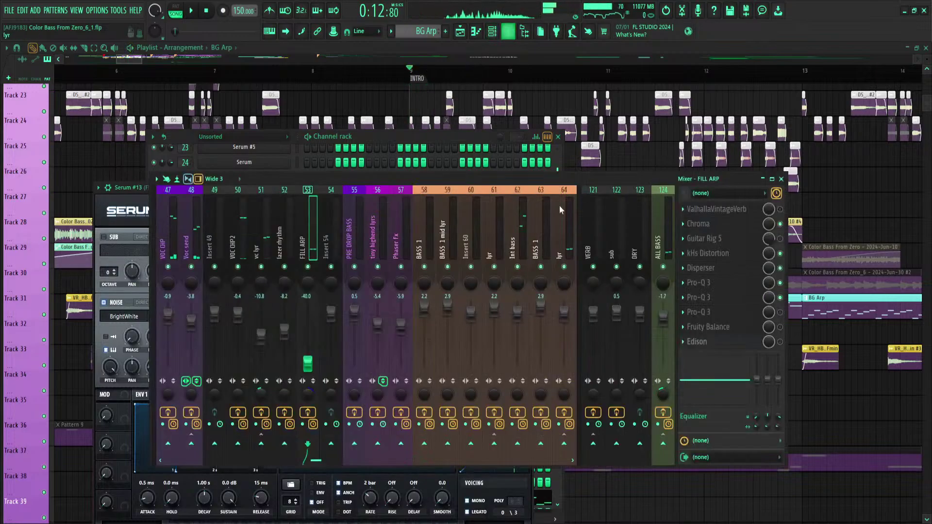
pyautogui.rightClick(309, 267)
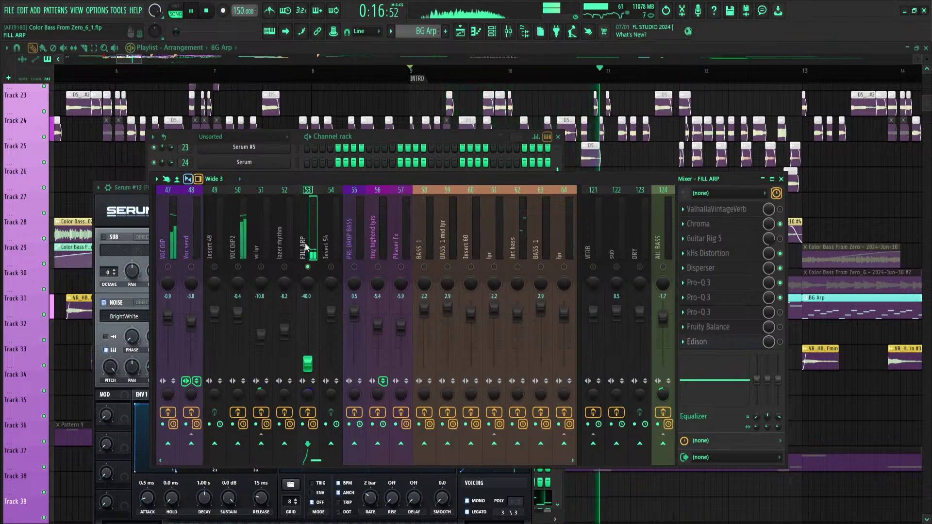
pyautogui.press('space')
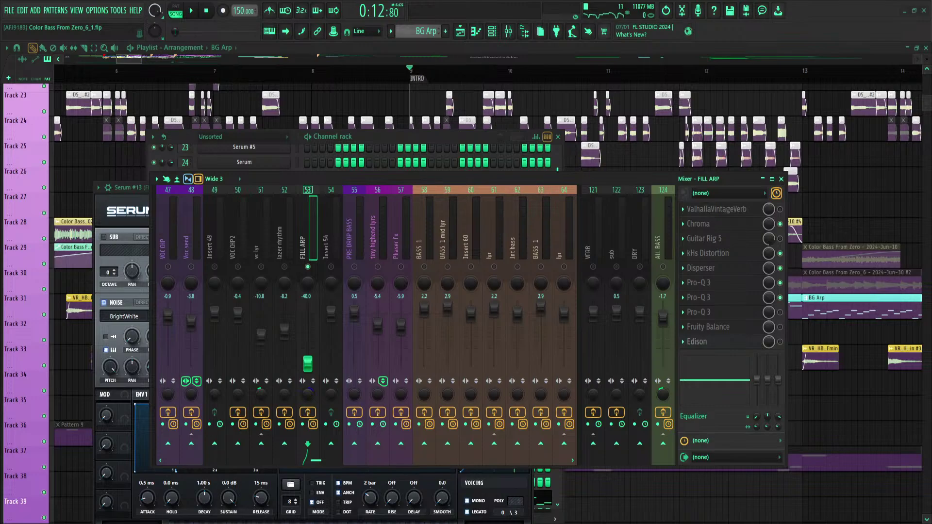
# Close the mixer and synth windows and replay the start of the soloed arp at INTRO in the playlist
pyautogui.press('F12')
pyautogui.scroll(-4, 162, 69)
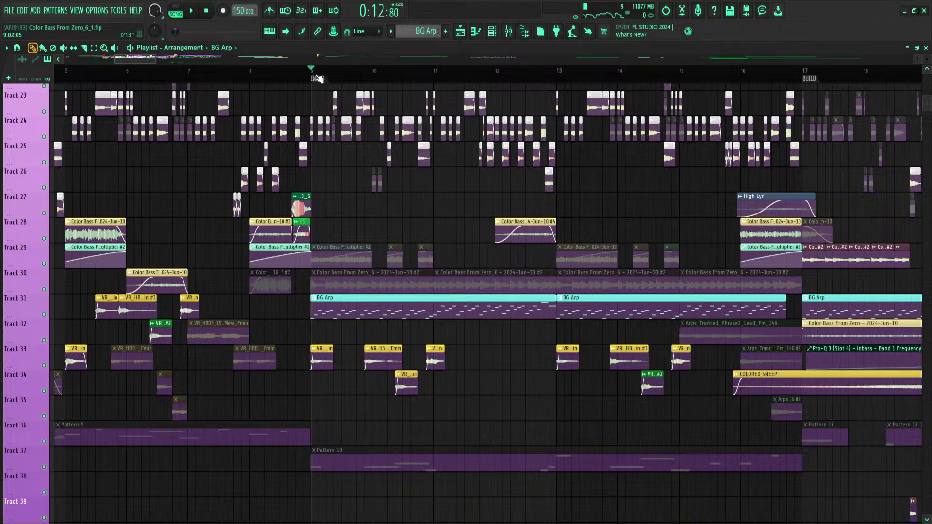
pyautogui.press('space')
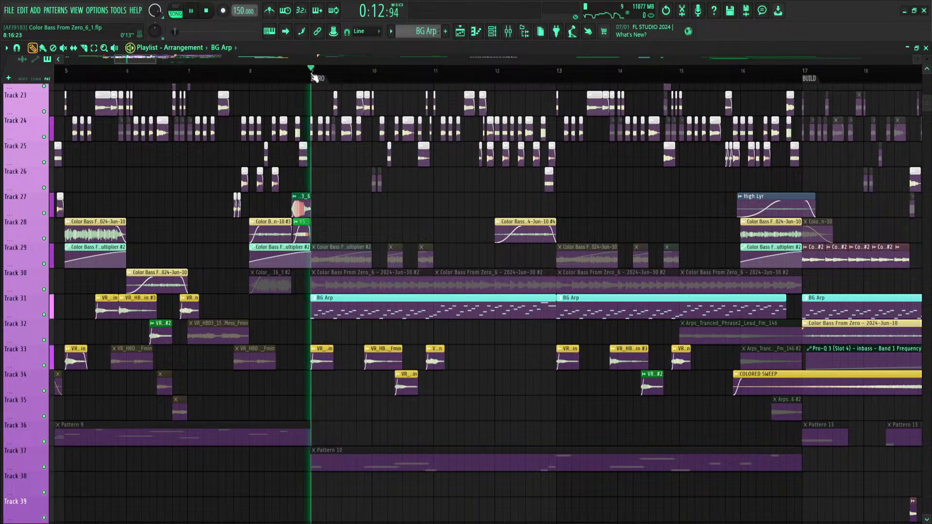
pyautogui.press('space')
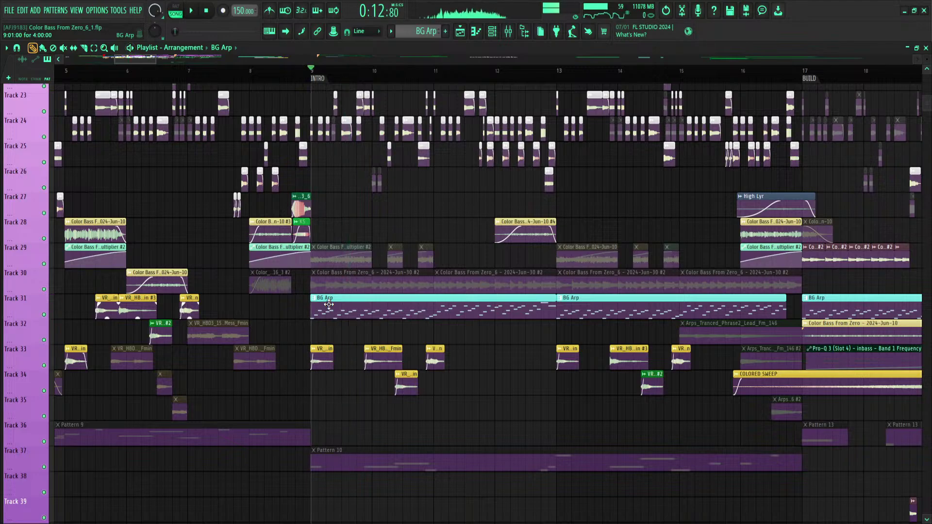
# Open the BG Arp notes in the piano roll and show its Serum #13 Eleven Lead patch beside the channel list
pyautogui.doubleClick(329, 304)
pyautogui.scroll(3, 29, 201)
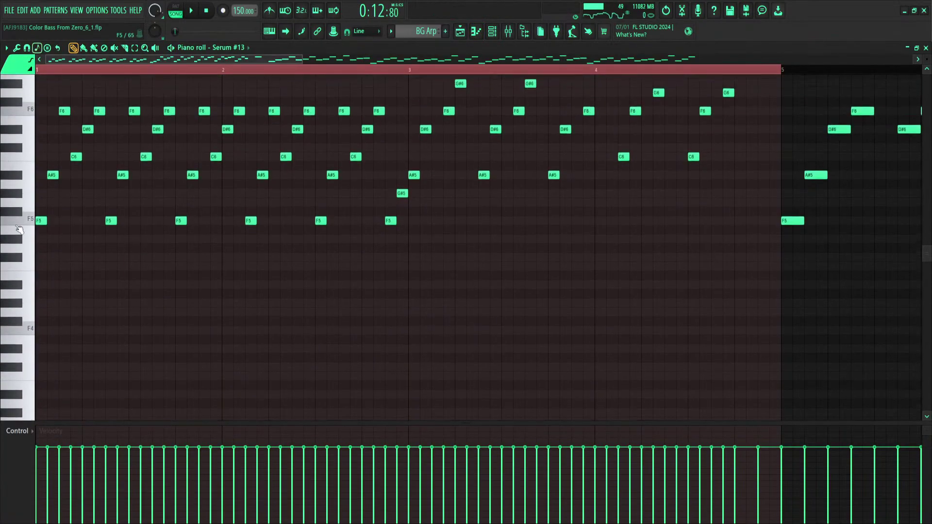
pyautogui.click(491, 34)
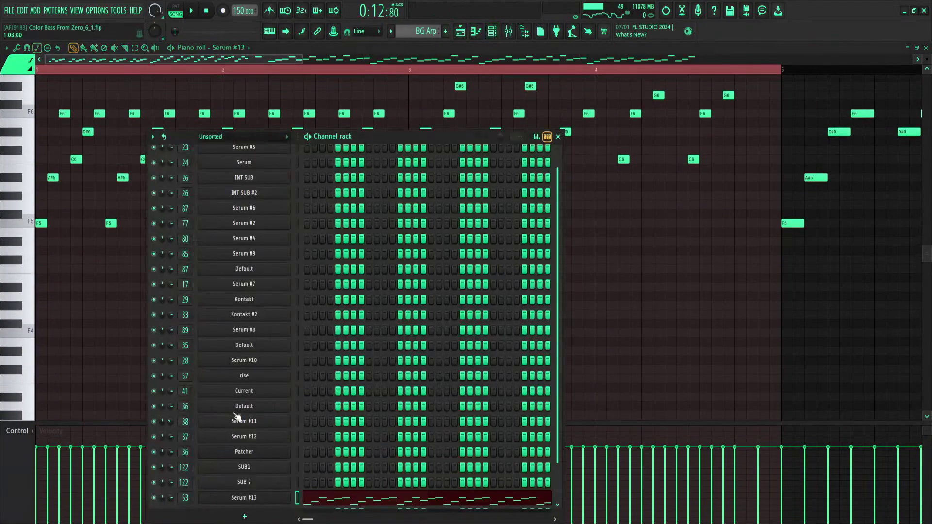
pyautogui.click(244, 498)
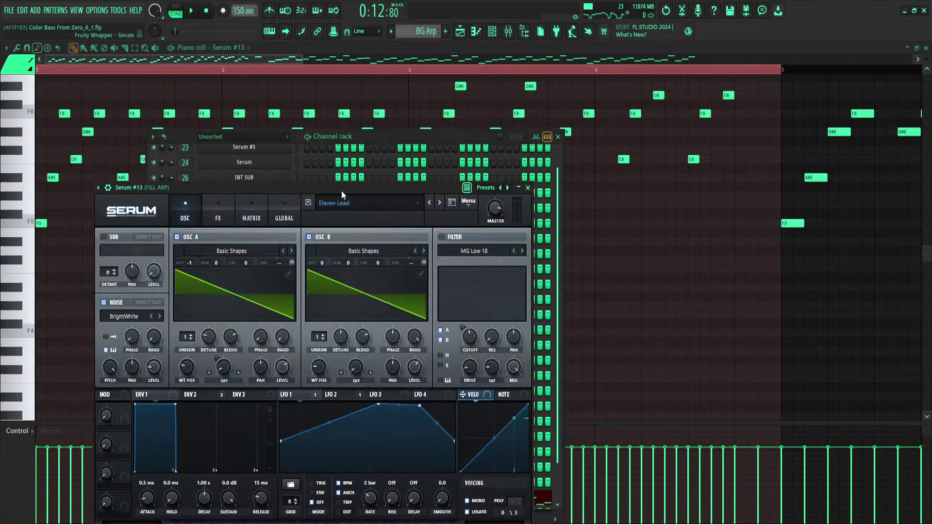
pyautogui.moveTo(341, 191); pyautogui.dragTo(607, 173)
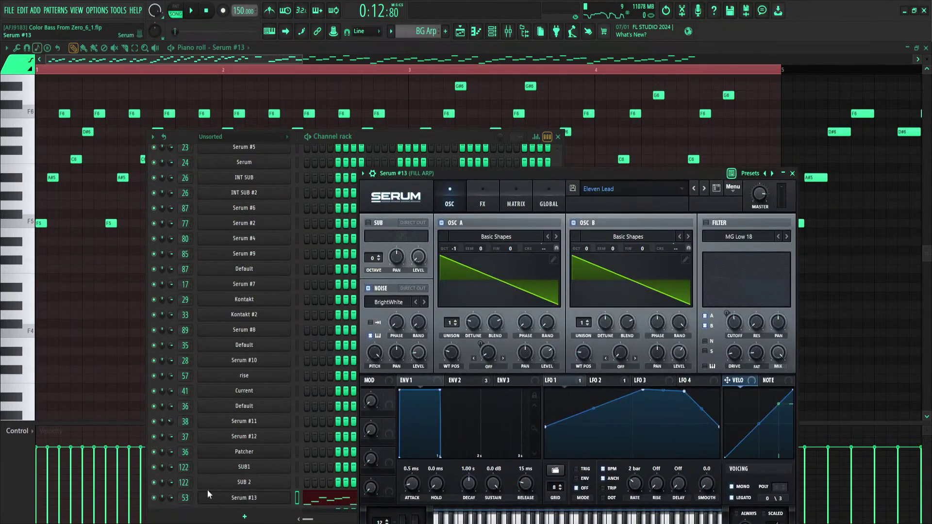
# Open the Chroma effect on the FILL ARP mixer track and audition the arp through it
pyautogui.click(179, 497)
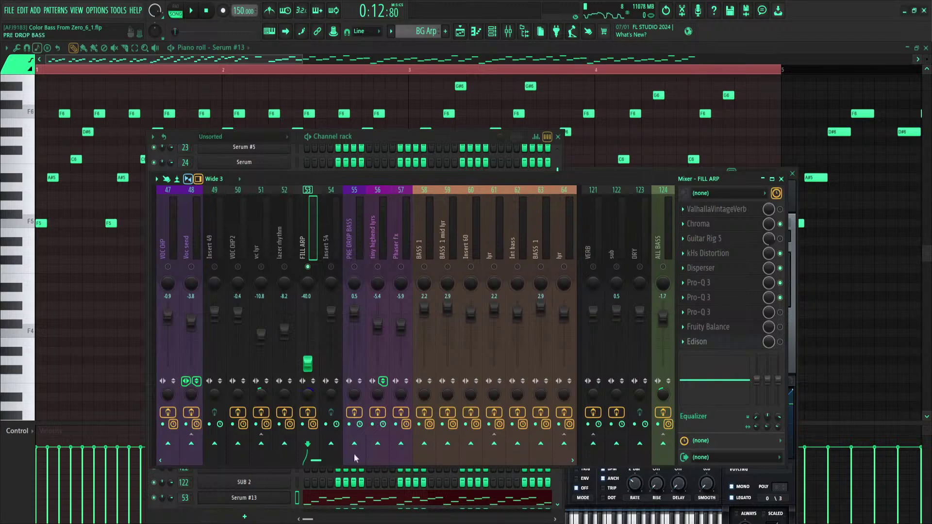
pyautogui.moveTo(397, 175); pyautogui.dragTo(356, 177)
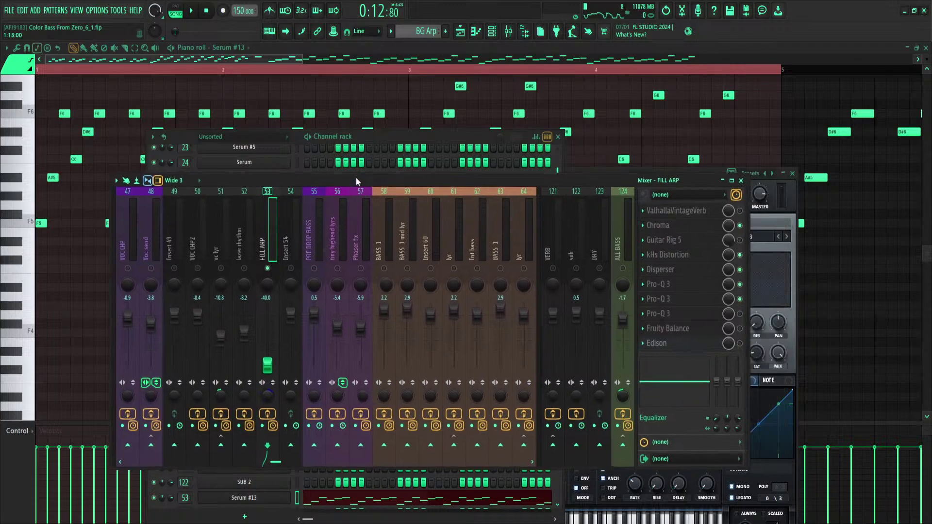
pyautogui.click(689, 228)
pyautogui.click(690, 228)
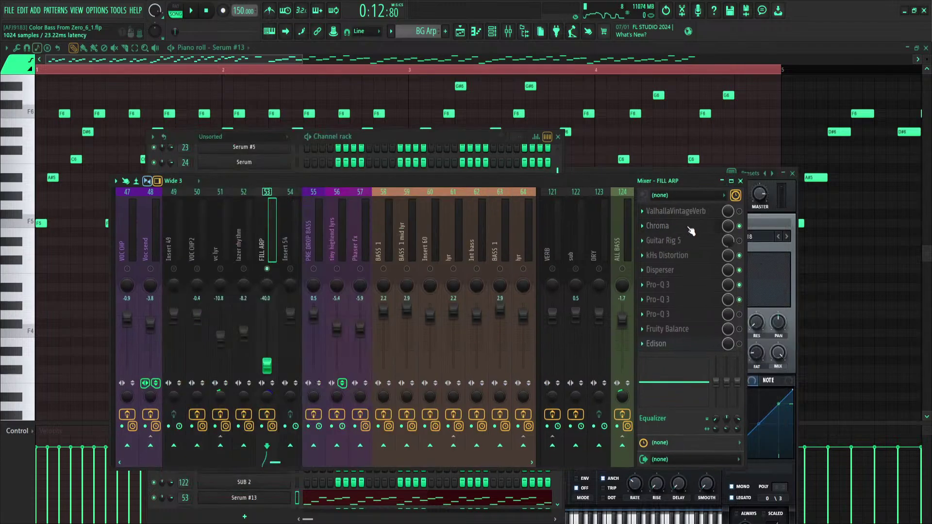
pyautogui.click(689, 227)
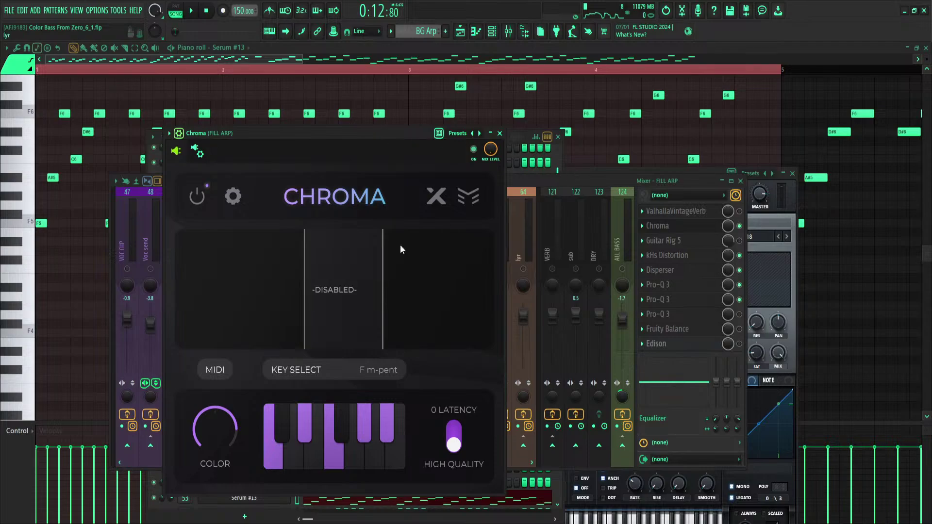
pyautogui.press('space')
pyautogui.press('space')
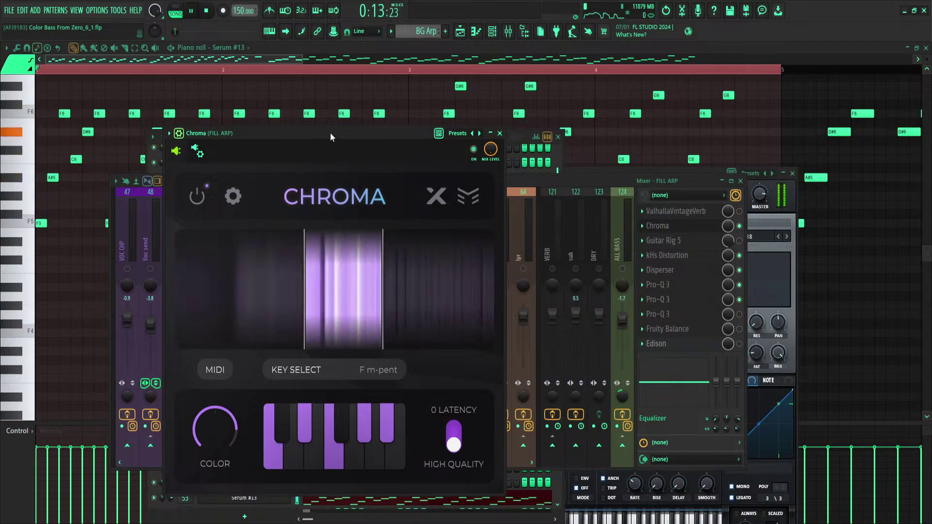
# Open the kHs Distortion on the FILL ARP track, bring up its plugin interface, and audition the arp
pyautogui.click(668, 182)
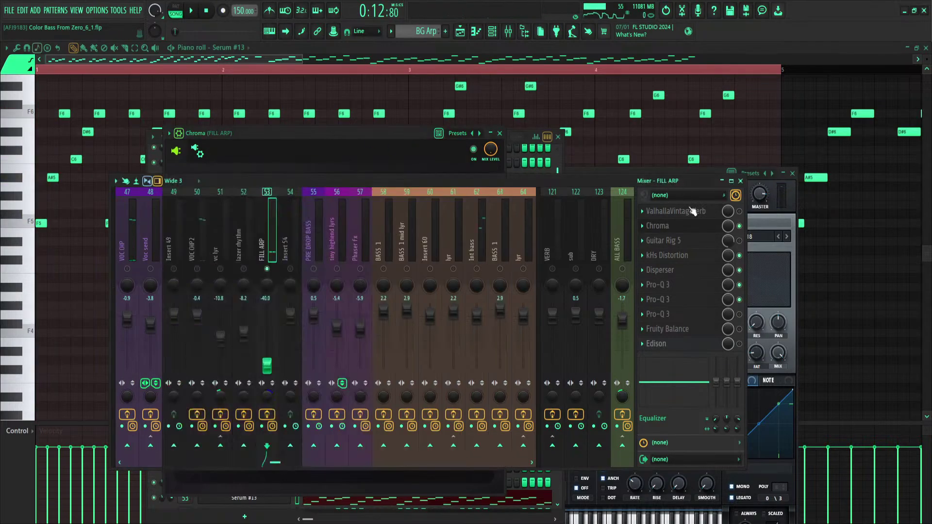
pyautogui.click(695, 259)
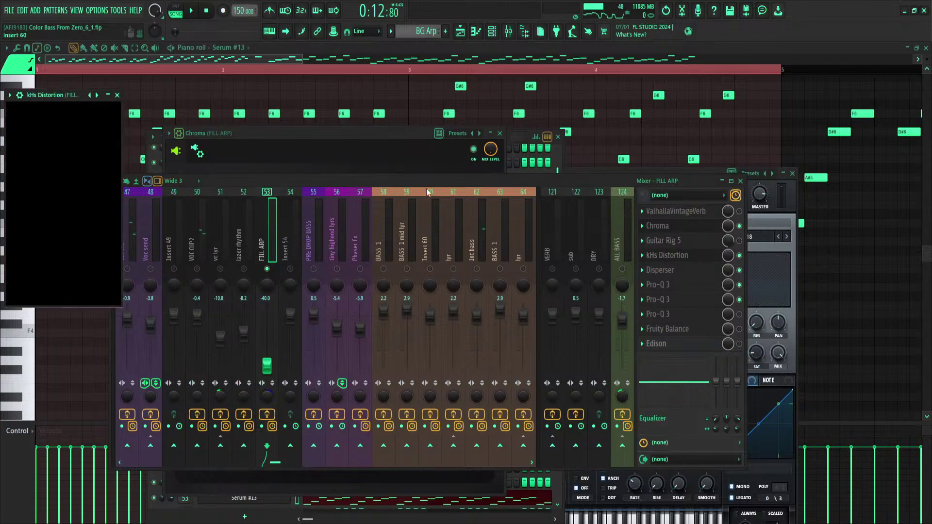
pyautogui.moveTo(71, 95); pyautogui.dragTo(480, 155)
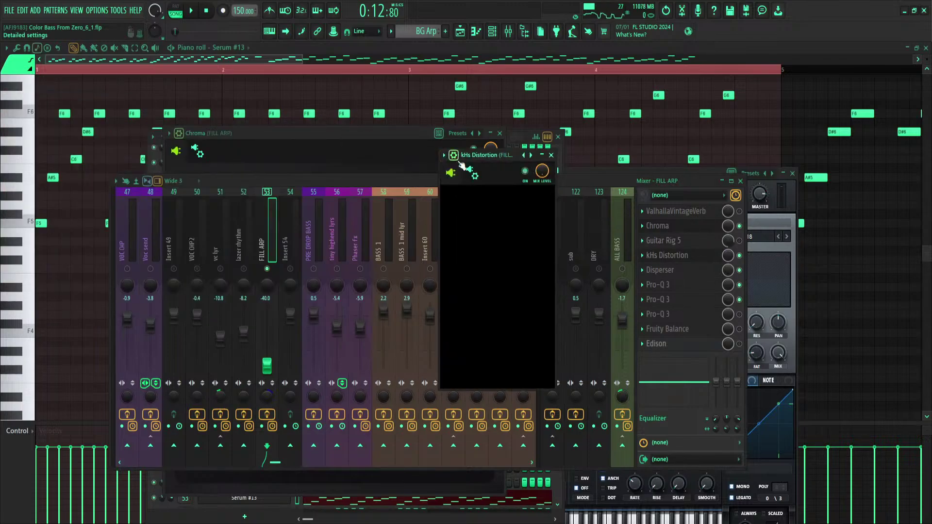
pyautogui.click(495, 197)
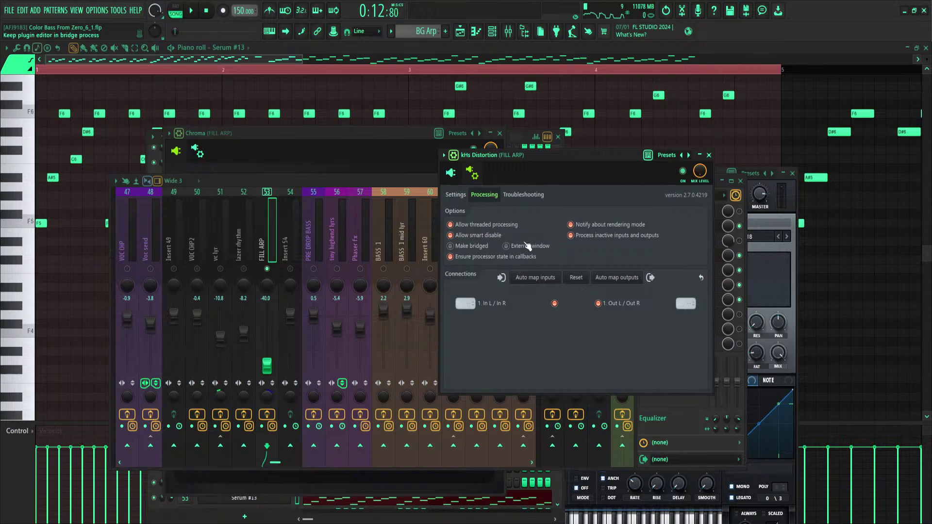
pyautogui.click(456, 194)
pyautogui.click(452, 174)
pyautogui.press('space')
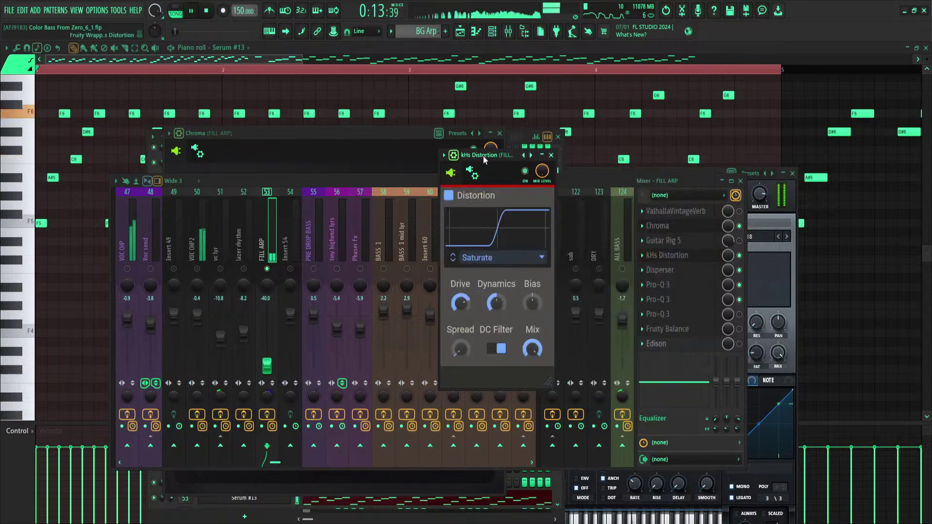
pyautogui.press('space')
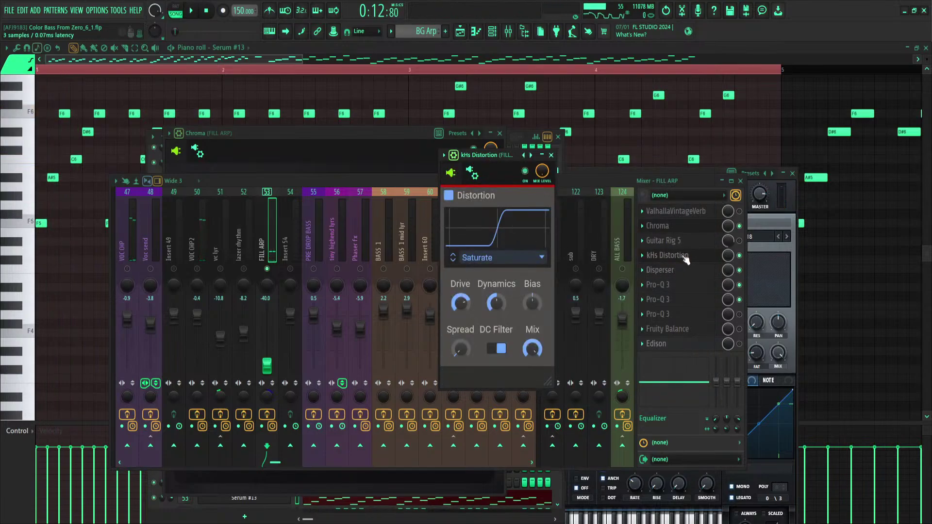
# Open the Disperser and the first Pro-Q 3 on the FILL ARP track to examine their settings
pyautogui.click(695, 275)
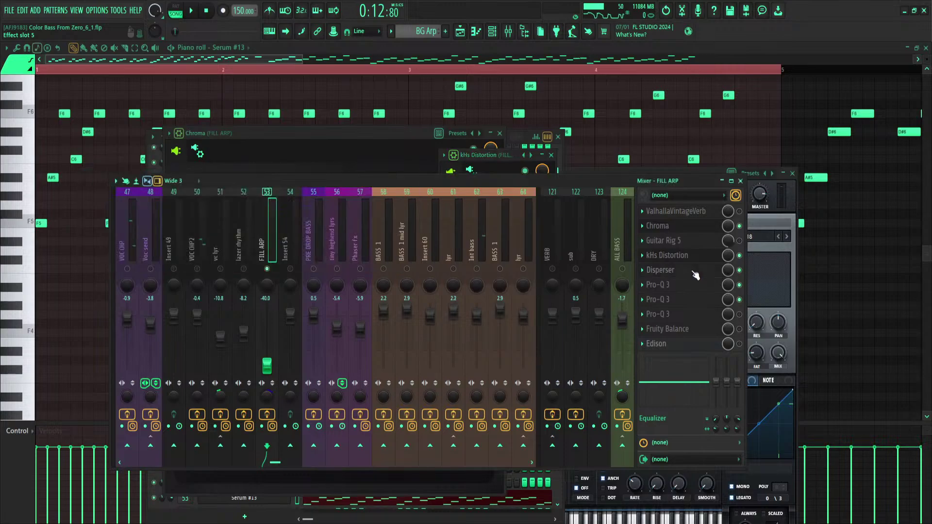
pyautogui.click(690, 286)
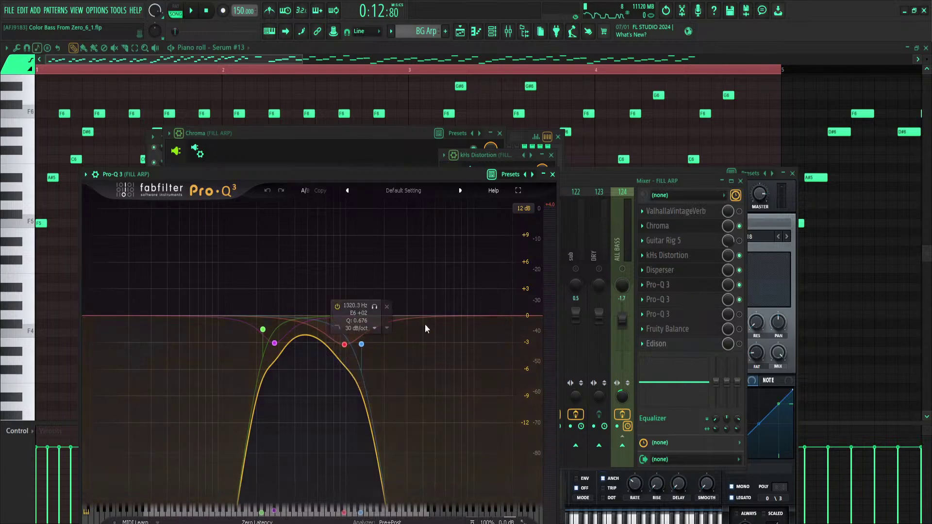
pyautogui.click(684, 290)
# Set the second Pro-Q 3's side low cut to about 386 Hz and audition FILL ARP with that EQ bypassed
pyautogui.click(682, 302)
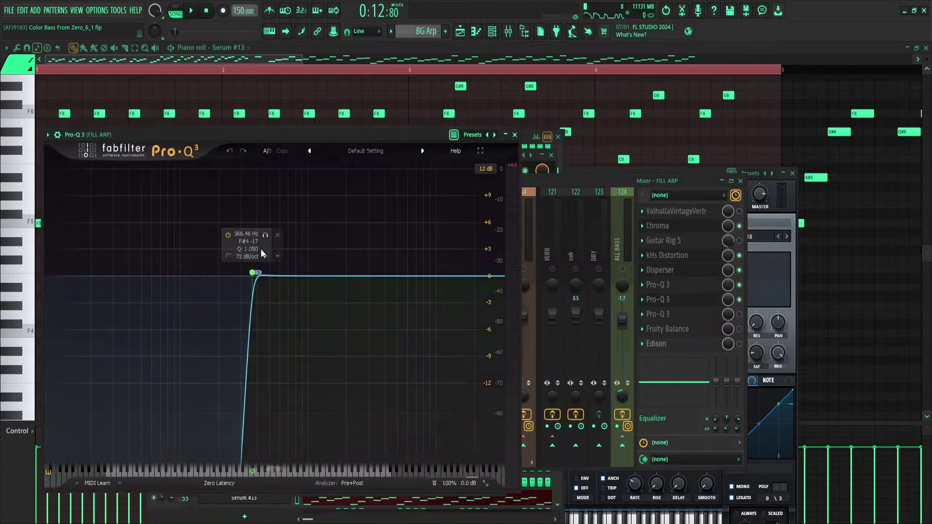
pyautogui.moveTo(252, 277); pyautogui.dragTo(258, 279)
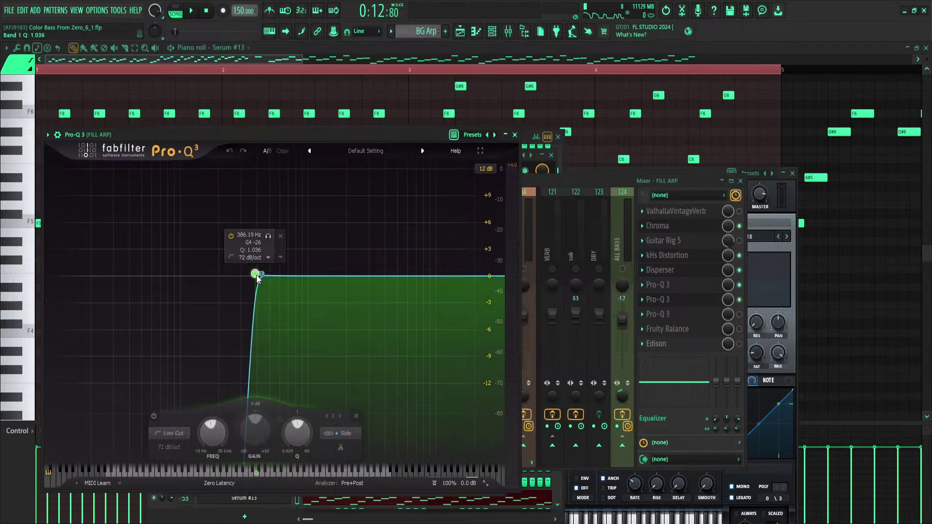
pyautogui.click(660, 301)
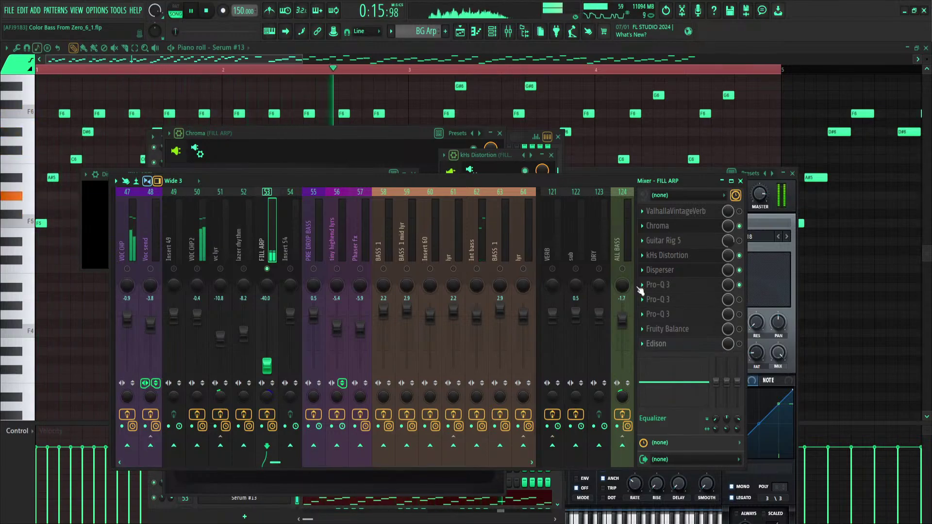
pyautogui.press('space')
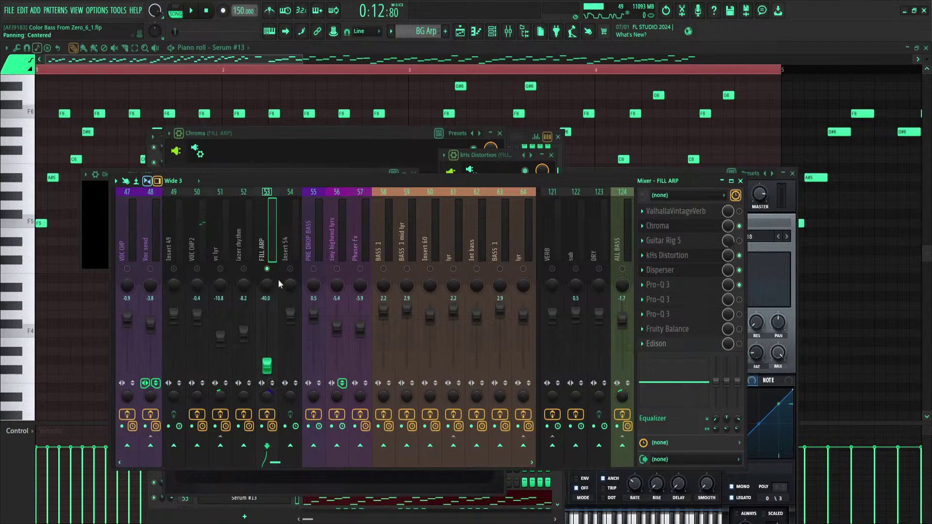
# Play the unsoloed mix from INTRO into the BUILD section, following the whole arrangement in the playlist
pyautogui.press('space')
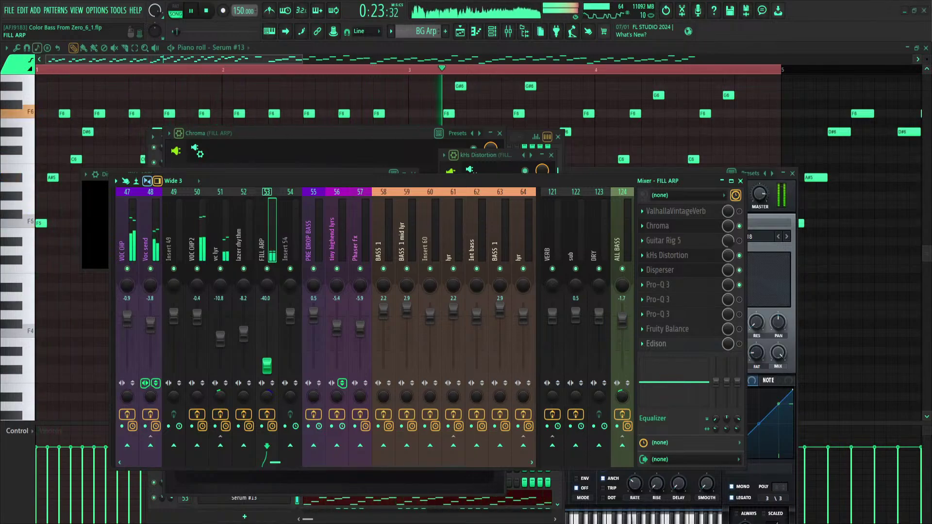
pyautogui.click(459, 32)
pyautogui.scroll(-4, 466, 72)
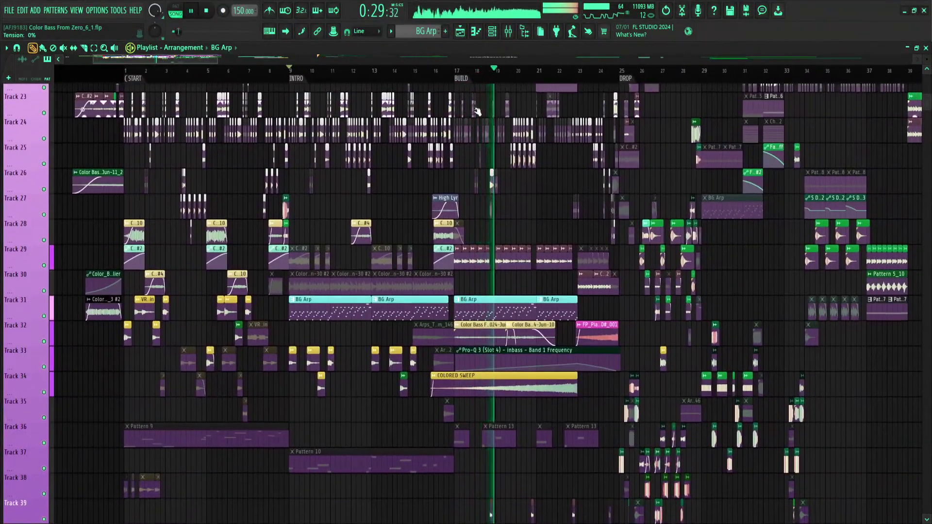
# Play the full mix from BUILD through the DROP, following the arrangement in the playlist, and stop playback after bar 32
pyautogui.scroll(3, 479, 112)
pyautogui.scroll(3, 495, 79)
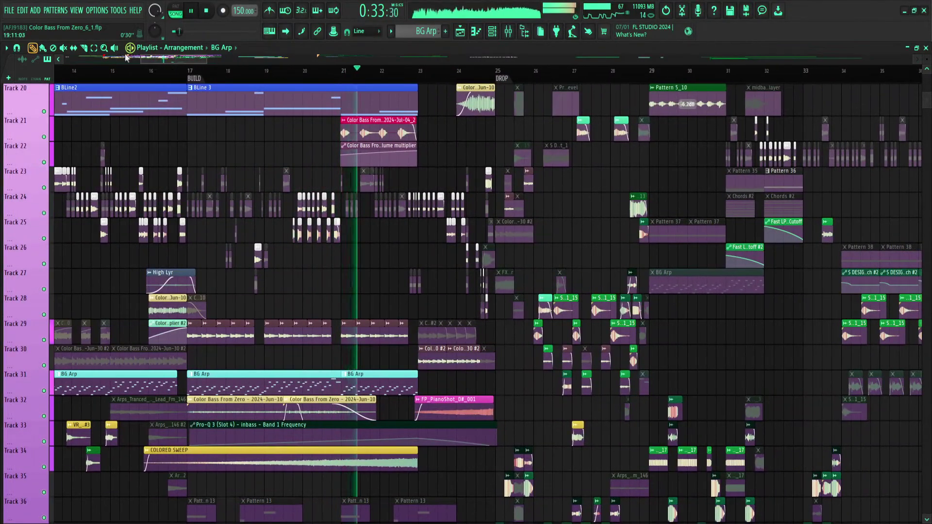
pyautogui.click(114, 47)
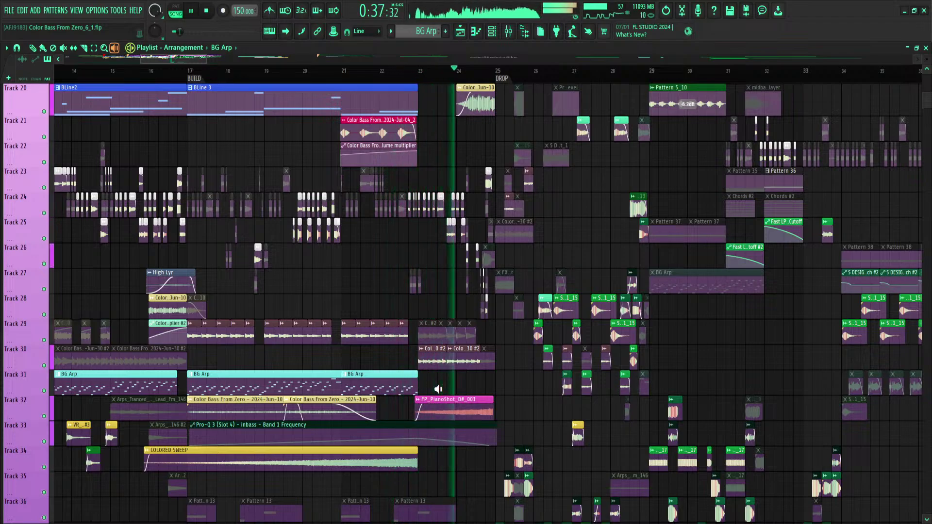
pyautogui.scroll(-1, 465, 76)
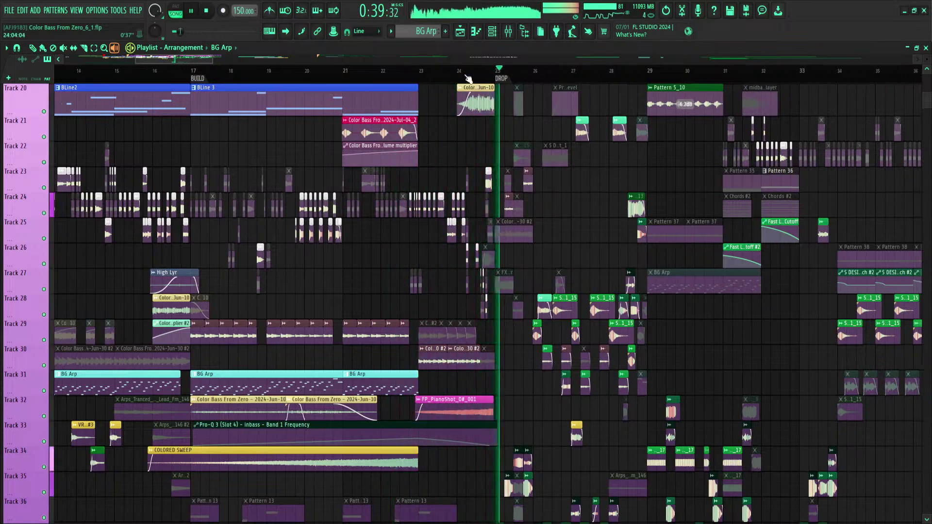
pyautogui.scroll(-4, 469, 77)
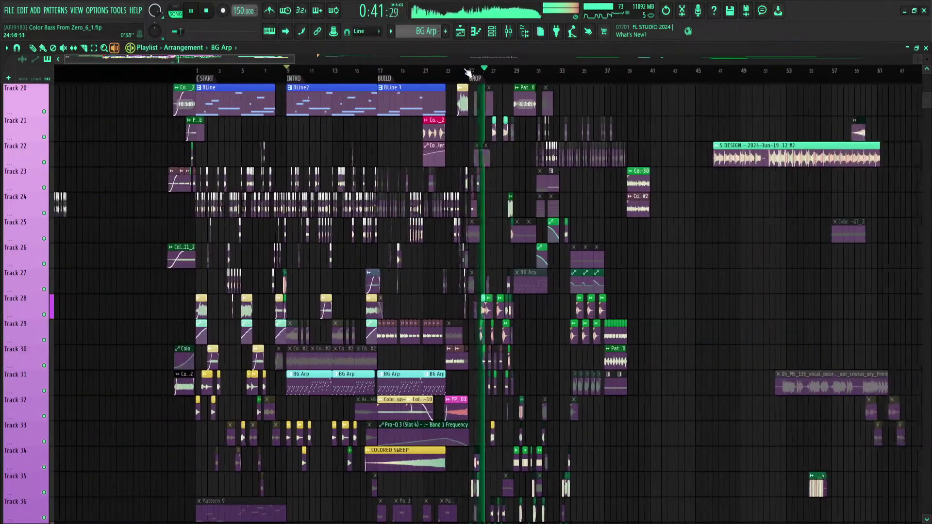
pyautogui.scroll(3, 467, 73)
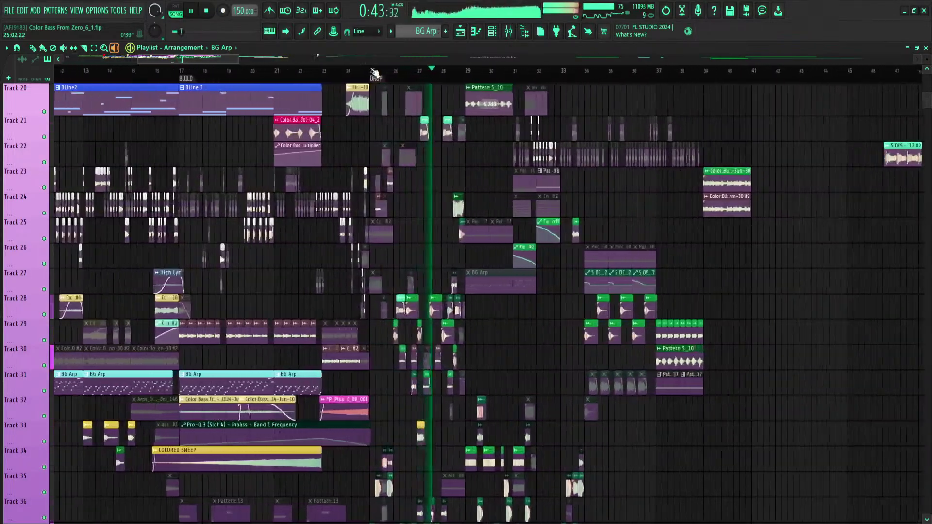
pyautogui.scroll(1, 375, 72)
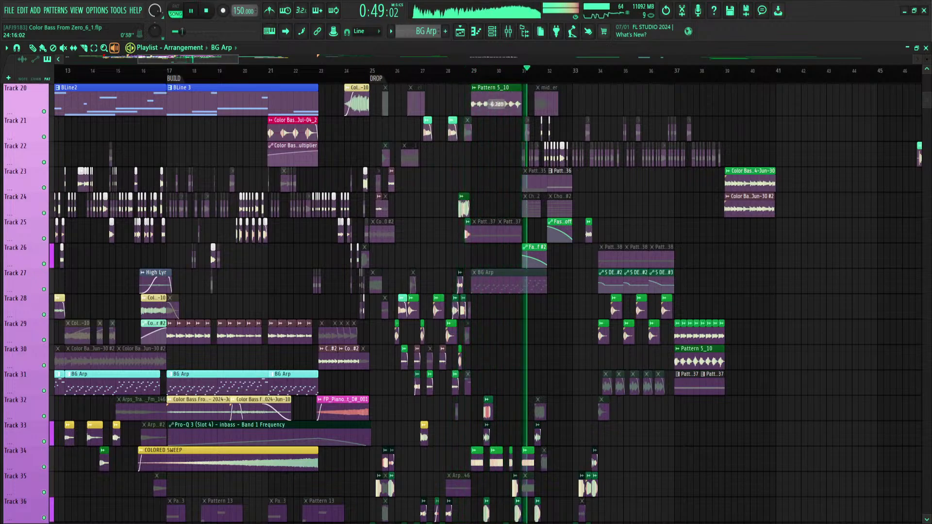
pyautogui.scroll(-1, 356, 59)
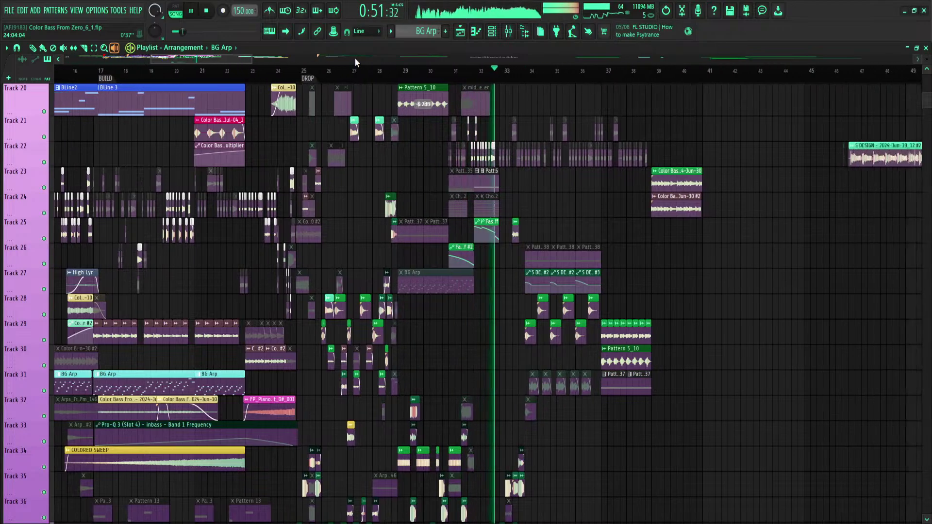
pyautogui.hscroll(2, 354, 57)
pyautogui.press('space')
# Cue playback to the start of the DROP and audition the first bass clip on Track 37 by itself
pyautogui.scroll(3, 261, 73)
pyautogui.click(256, 71)
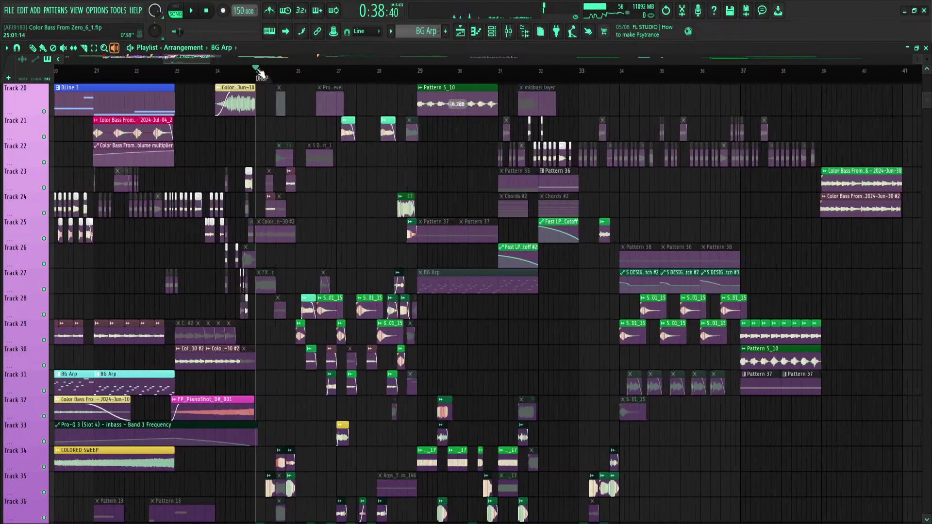
pyautogui.scroll(2, 259, 73)
pyautogui.scroll(-4, 271, 181)
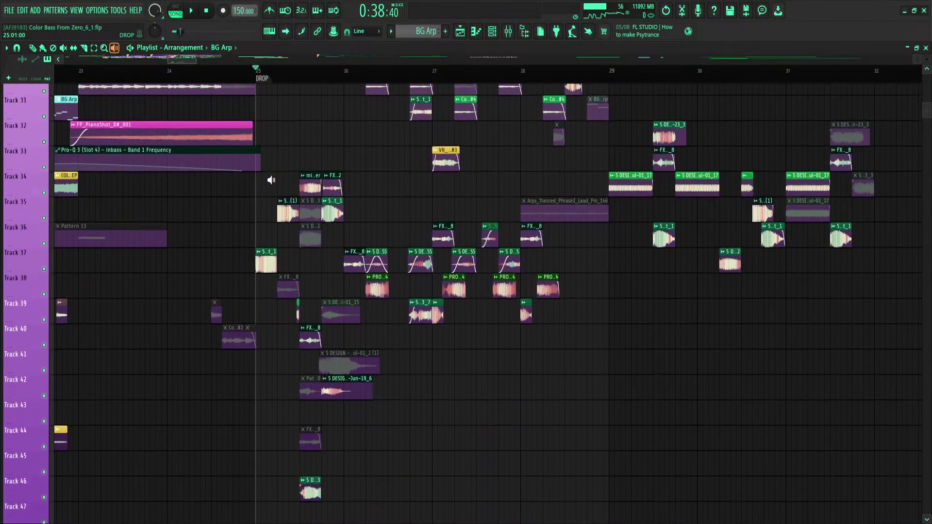
pyautogui.scroll(4, 258, 75)
pyautogui.click(280, 260)
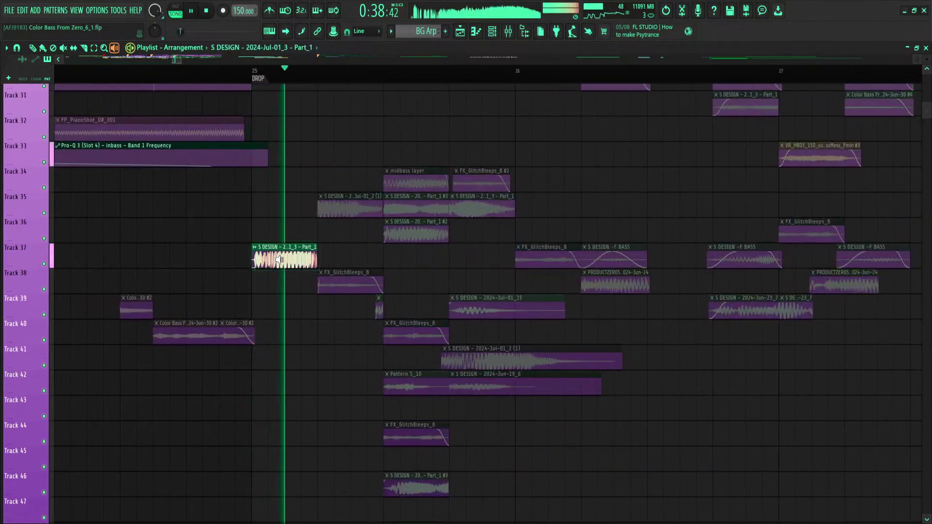
# Open the sample settings of the first DROP bass clip on Track 37 and the following one on Track 35 to examine them
pyautogui.click(33, 48)
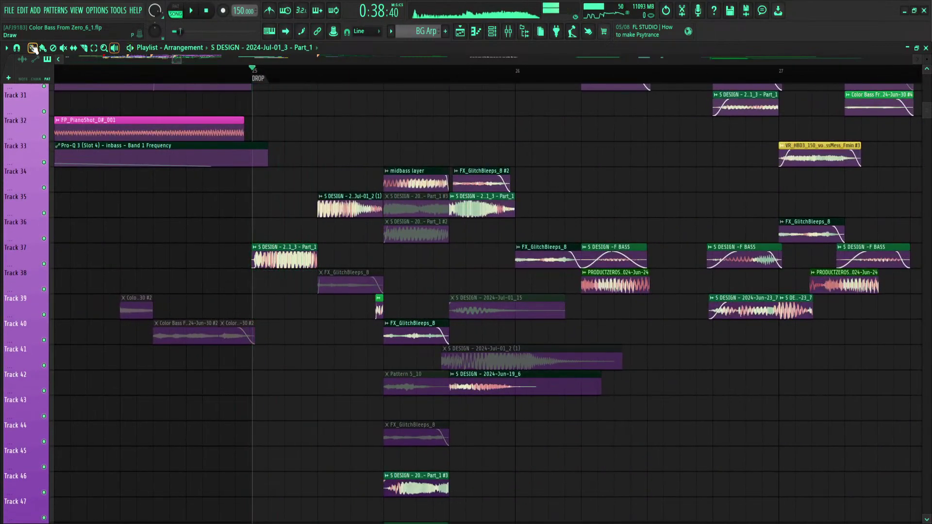
pyautogui.doubleClick(289, 263)
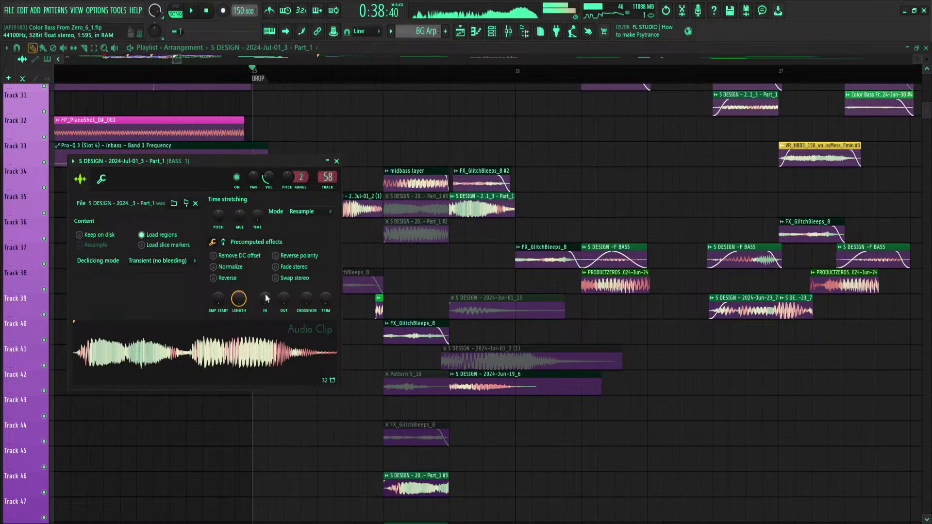
pyautogui.click(336, 161)
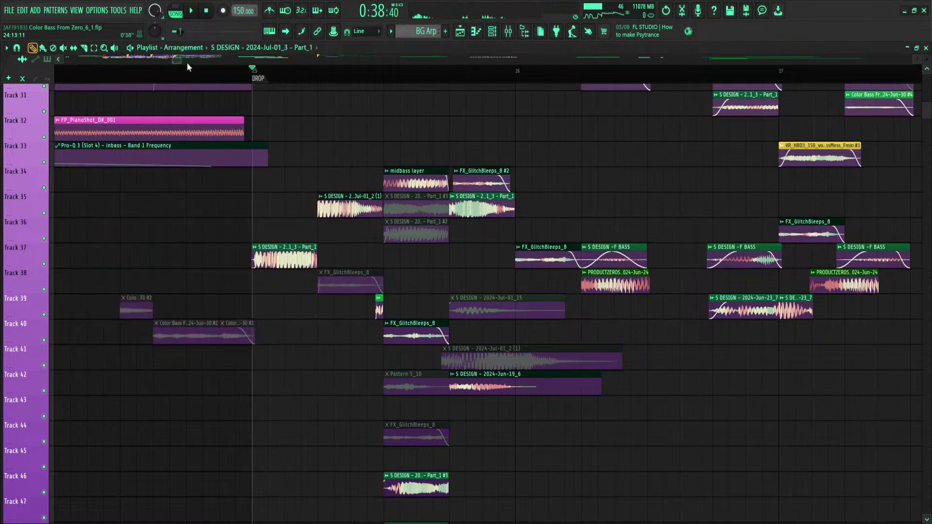
pyautogui.doubleClick(370, 202)
pyautogui.click(309, 122)
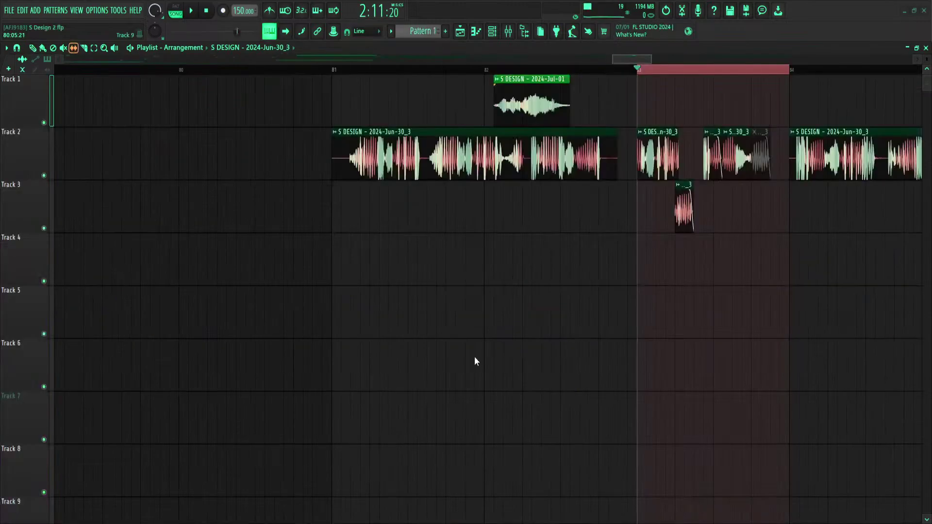
# In the S Design 2 project, move the playhead between bars 81 and 83 to examine the resampled S DESIGN bass clips
pyautogui.click(295, 69)
pyautogui.scroll(-6, 334, 72)
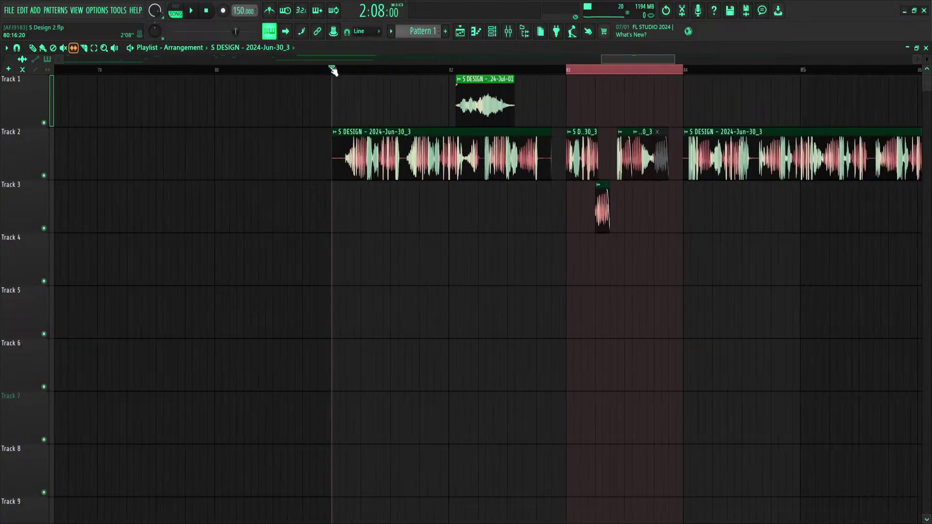
pyautogui.click(427, 70)
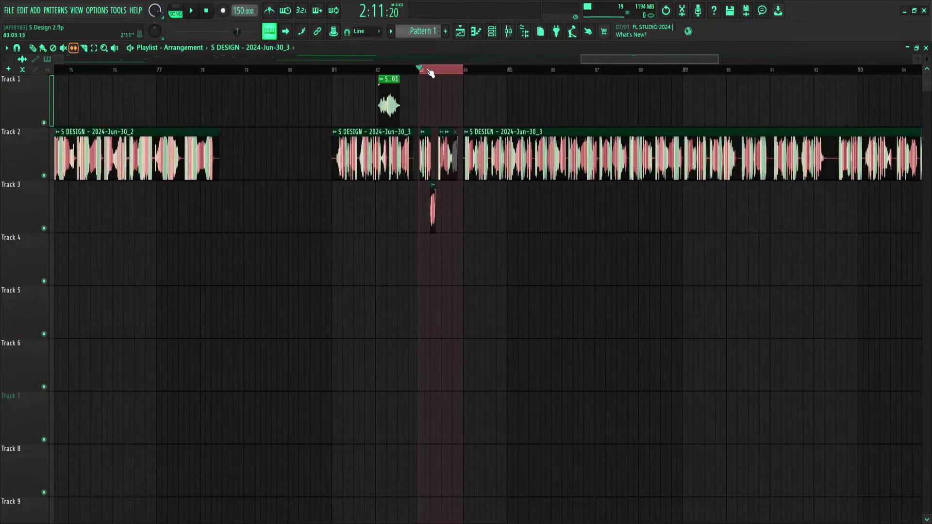
pyautogui.scroll(5, 434, 70)
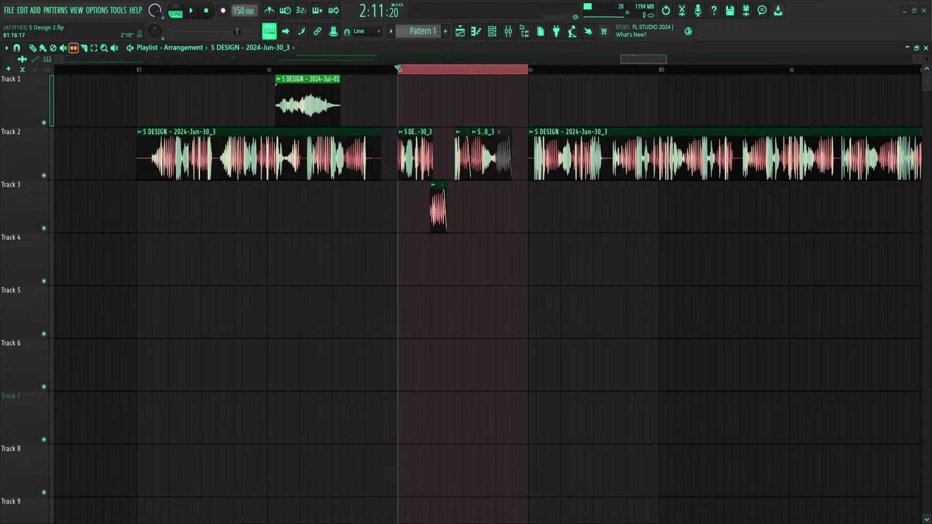
pyautogui.click(268, 69)
pyautogui.scroll(-2, 270, 71)
pyautogui.click(340, 70)
# Open the Current synth channel to examine its GROWL SOURCE patch, including the Speaky Clean wavetable, filters and modulation curves
pyautogui.click(477, 34)
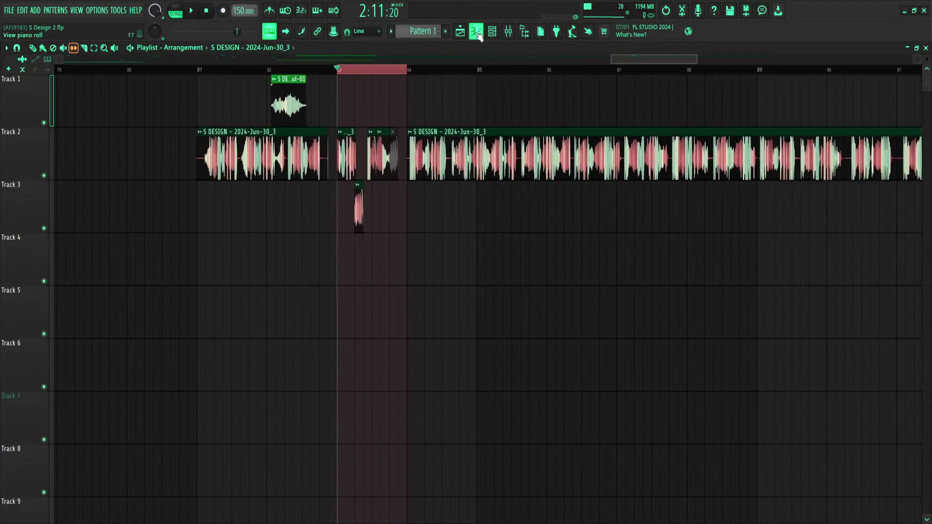
pyautogui.click(492, 31)
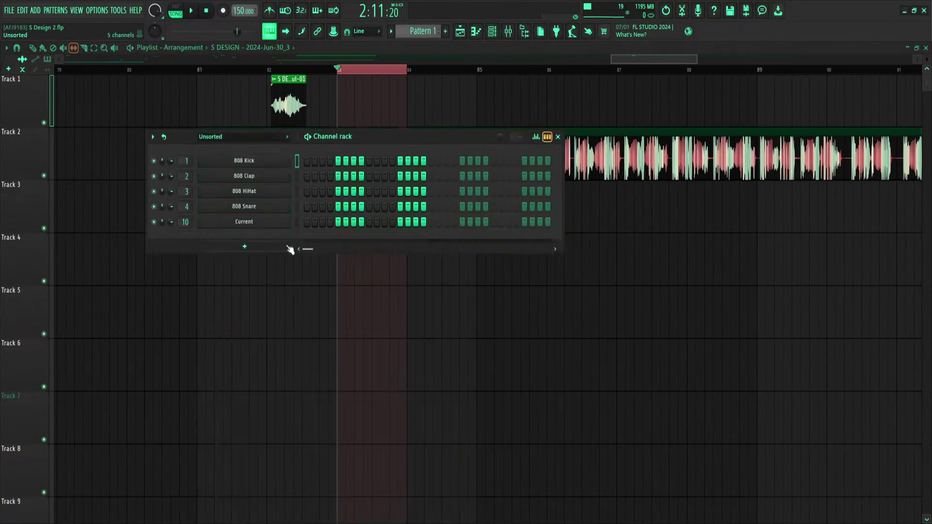
pyautogui.click(256, 219)
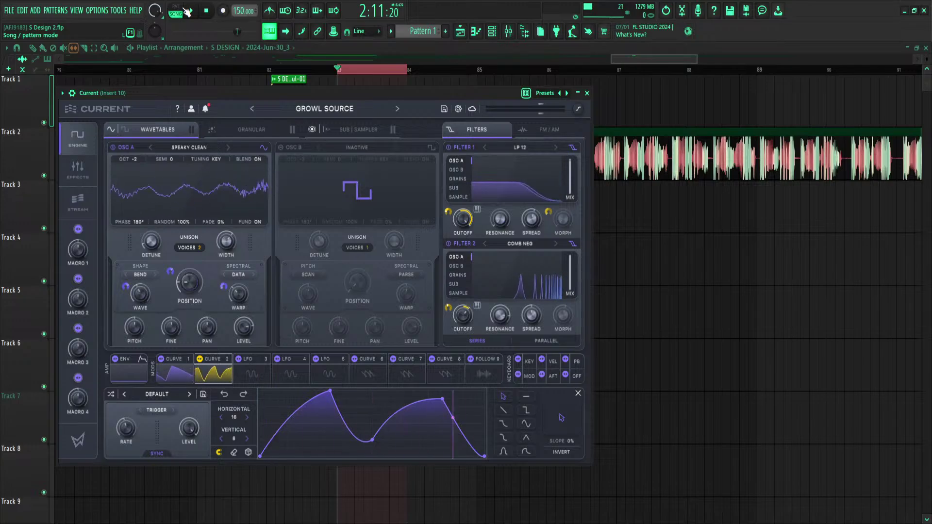
pyautogui.click(492, 31)
pyautogui.click(260, 223)
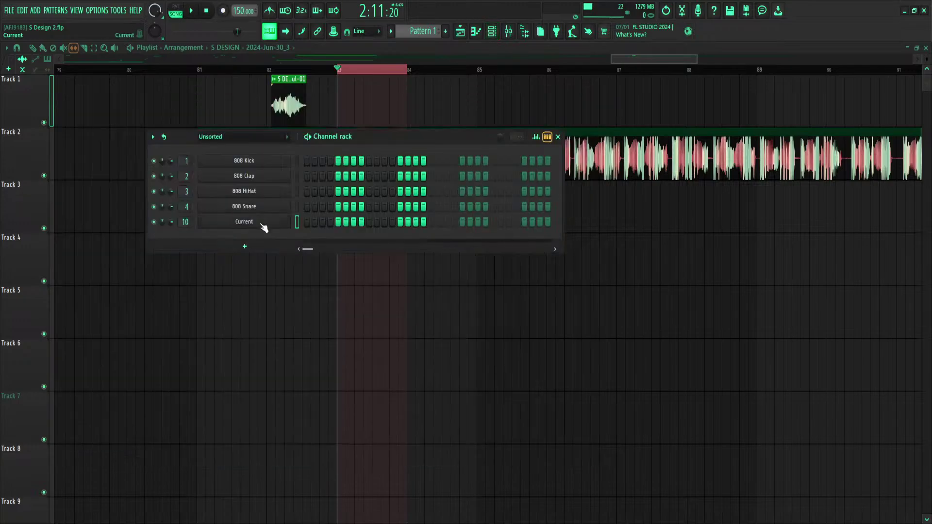
pyautogui.click(260, 223)
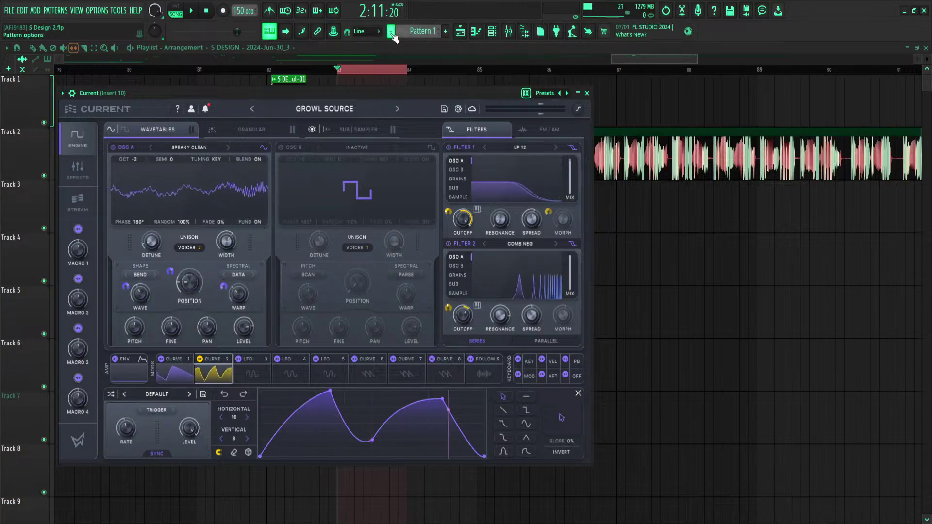
pyautogui.click(496, 37)
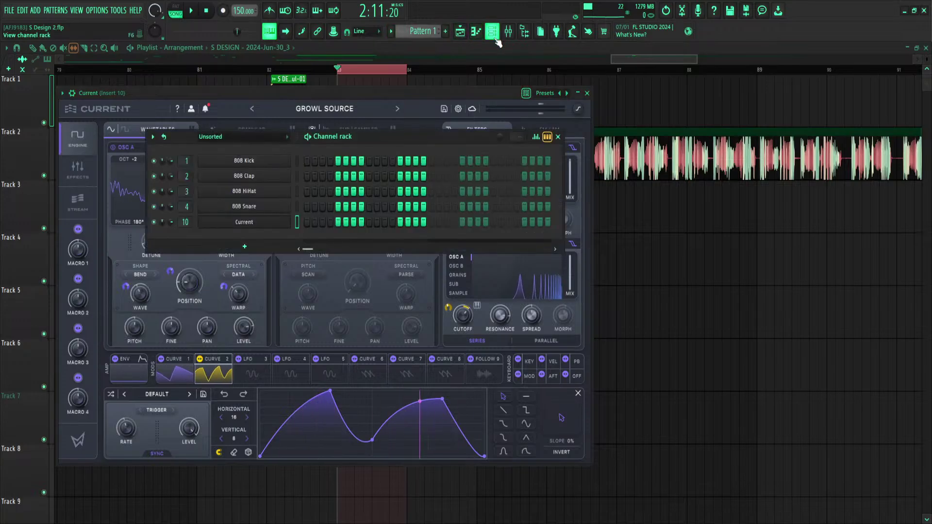
pyautogui.click(260, 223)
pyautogui.click(261, 225)
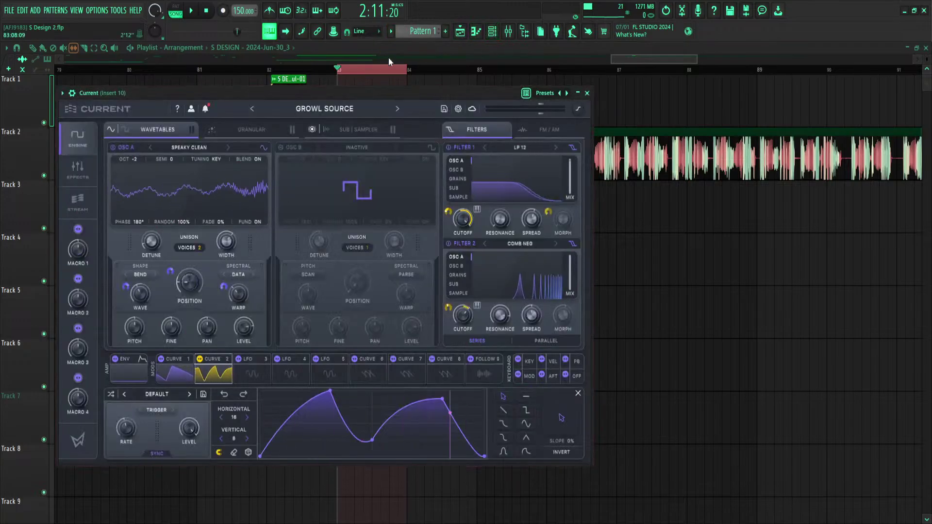
pyautogui.click(372, 71)
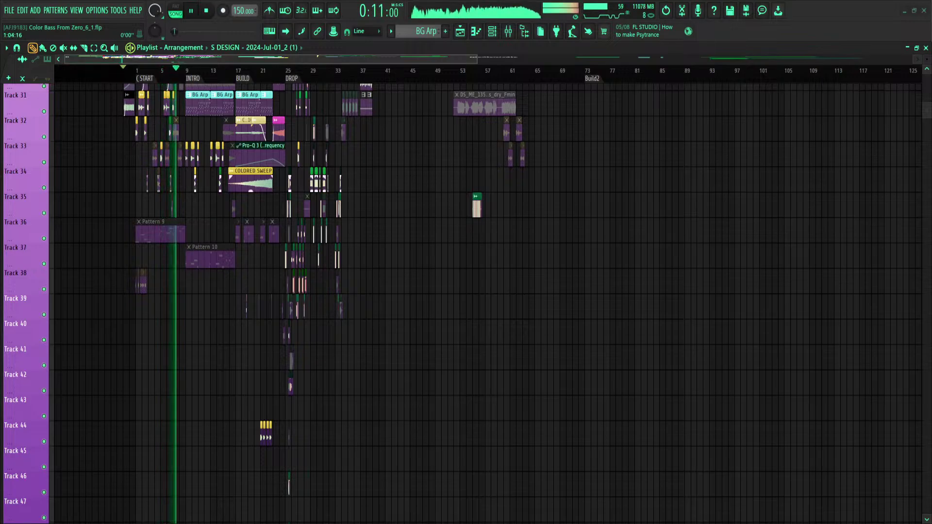
# Play the Color Bass From Zero mix from START through INTRO into BUILD, surveying the drum, effect, instrument and bass tracks
pyautogui.scroll(5, 148, 71)
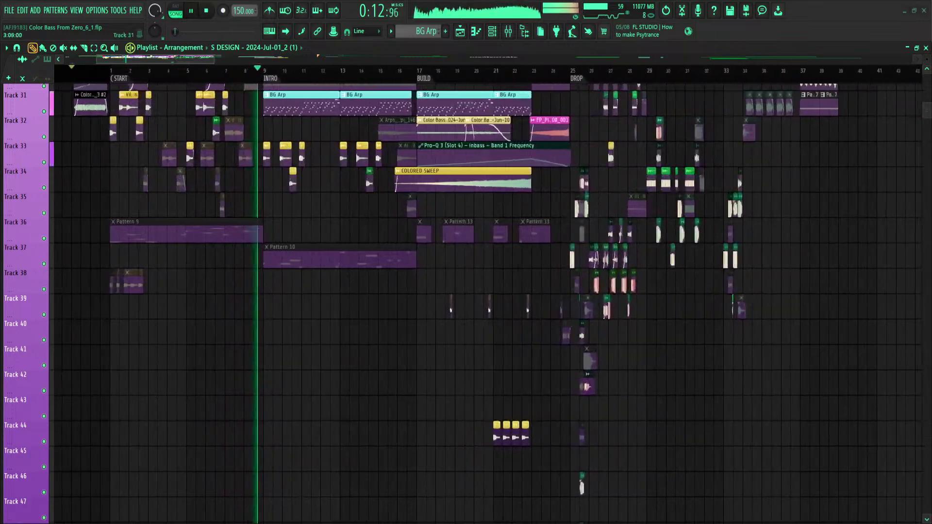
pyautogui.scroll(5, 163, 301)
pyautogui.scroll(3, 462, 293)
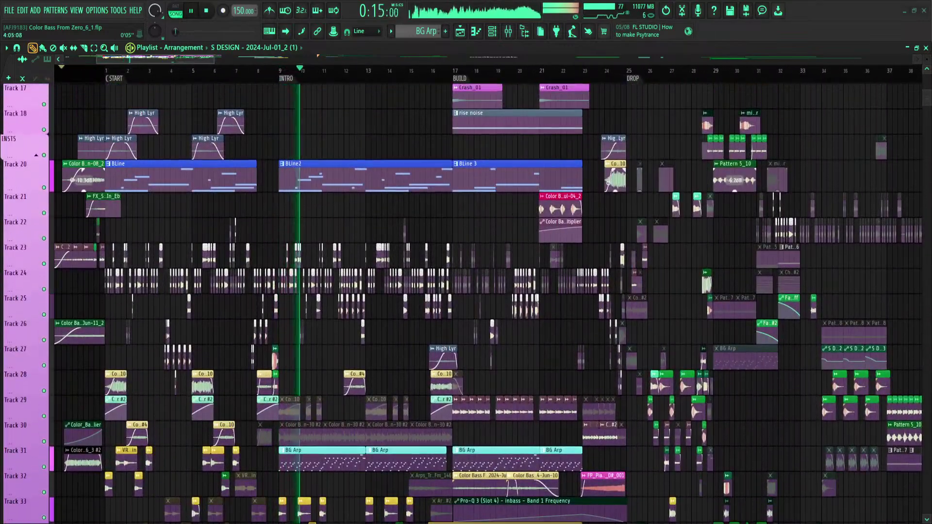
pyautogui.scroll(-2, 181, 301)
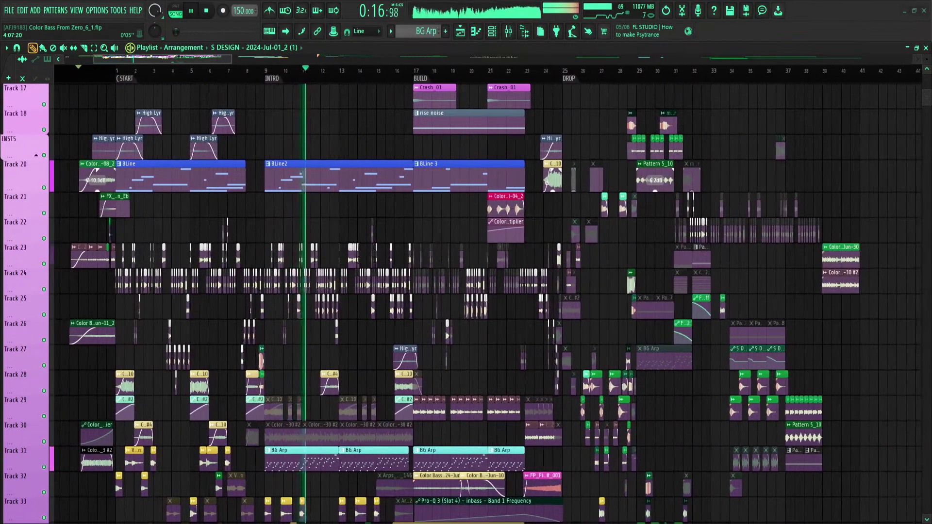
pyautogui.scroll(-1, 34, 199)
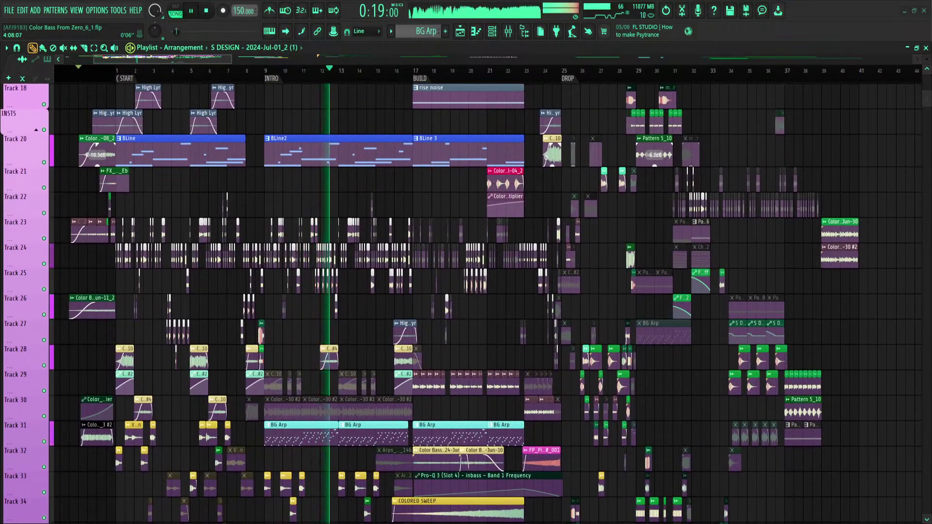
pyautogui.scroll(-2, 180, 301)
pyautogui.scroll(4, 189, 162)
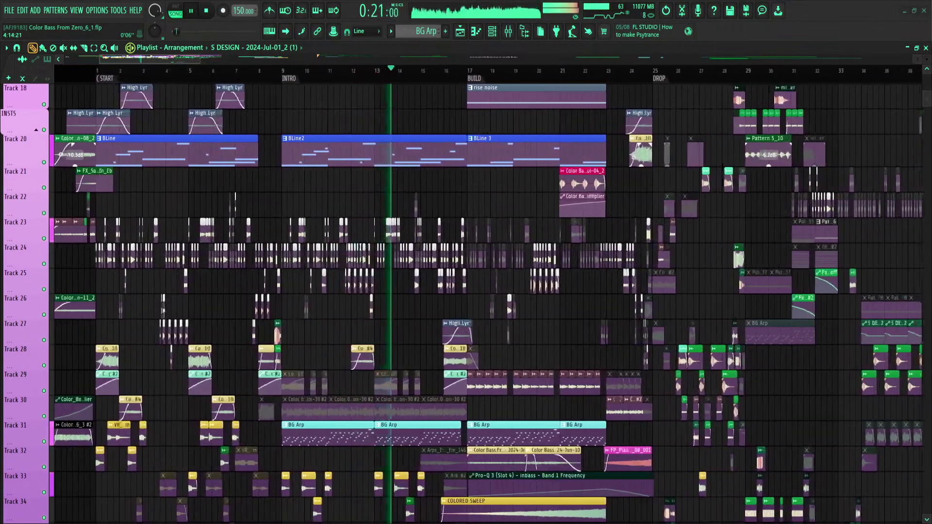
pyautogui.scroll(4, 189, 163)
pyautogui.scroll(6, 33, 199)
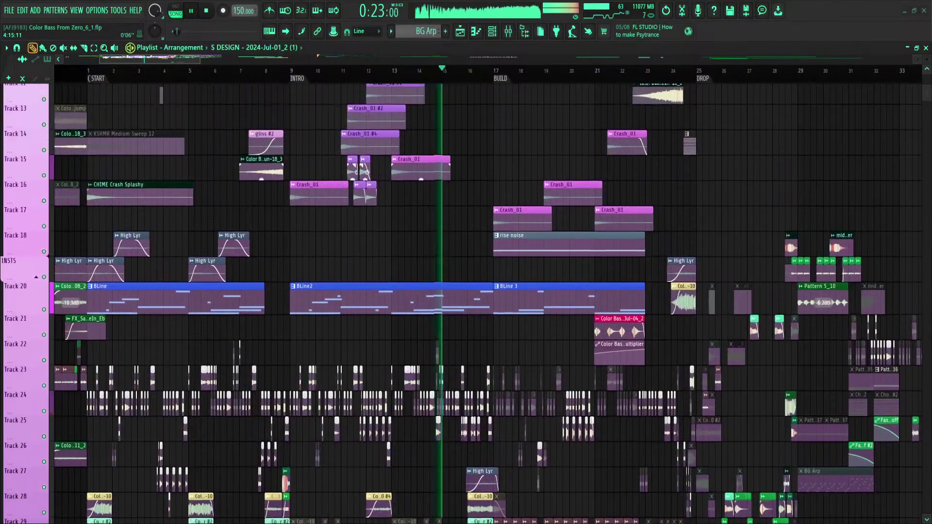
pyautogui.scroll(-6, 191, 301)
pyautogui.scroll(7, 29, 301)
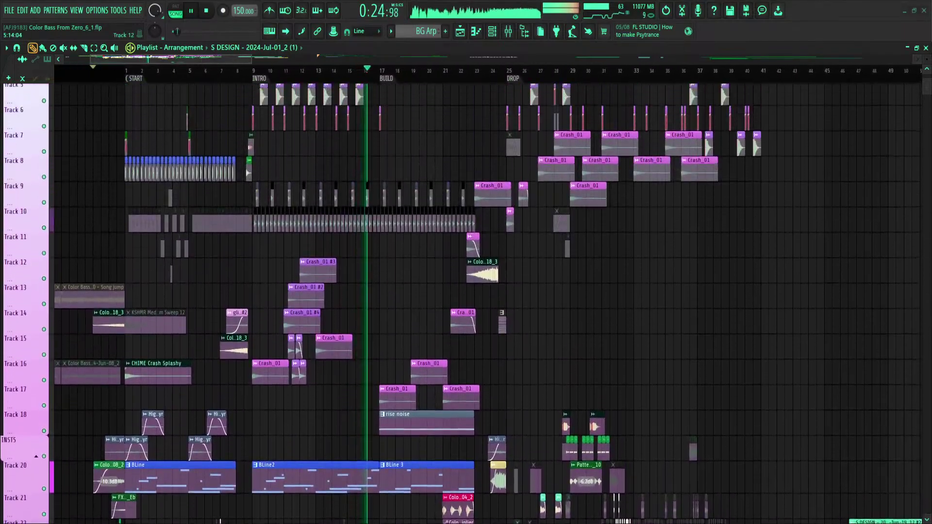
pyautogui.scroll(-11, 30, 301)
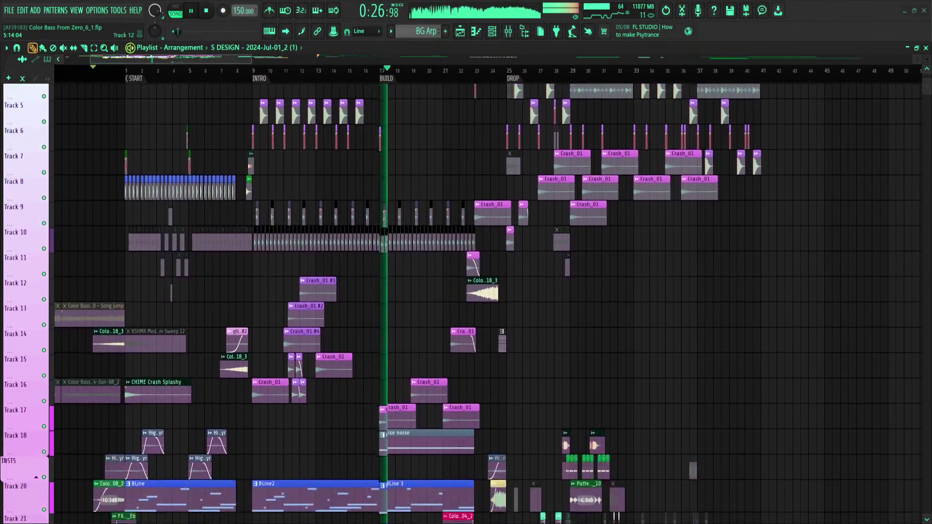
pyautogui.scroll(-4, 235, 301)
pyautogui.scroll(-18, 29, 301)
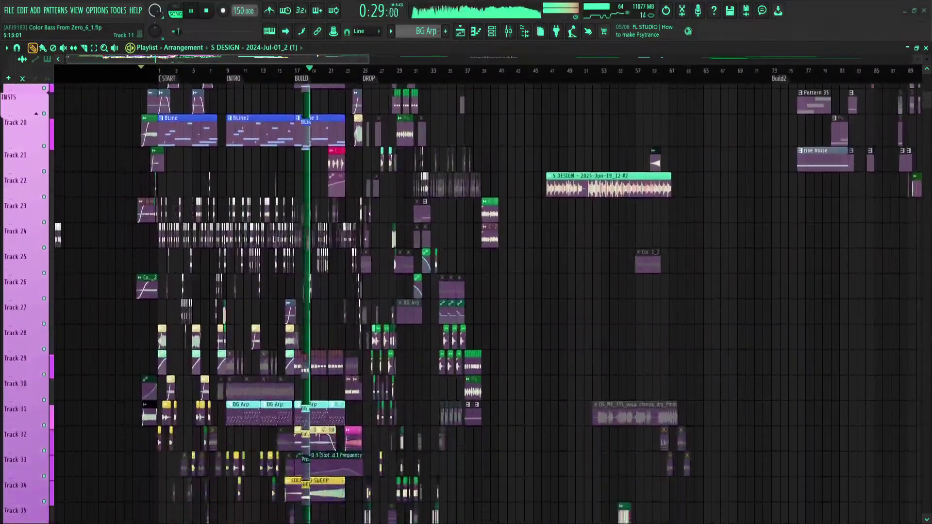
pyautogui.scroll(-3, 73, 301)
pyautogui.scroll(3, 428, 301)
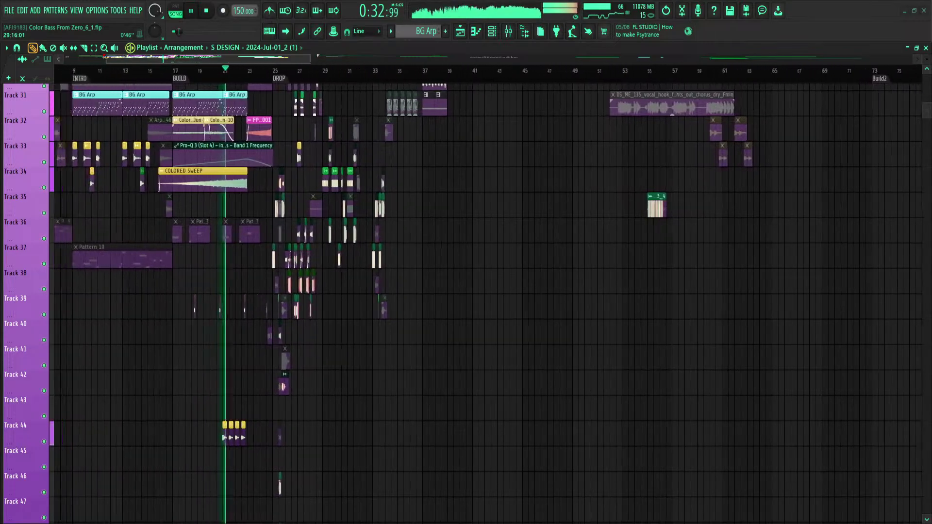
# Play the Color Bass From Zero mix from BUILD through the DROP to about bar 35, surveying the instrument and bass tracks
pyautogui.hscroll(-2, 488, 301)
pyautogui.scroll(1, 191, 201)
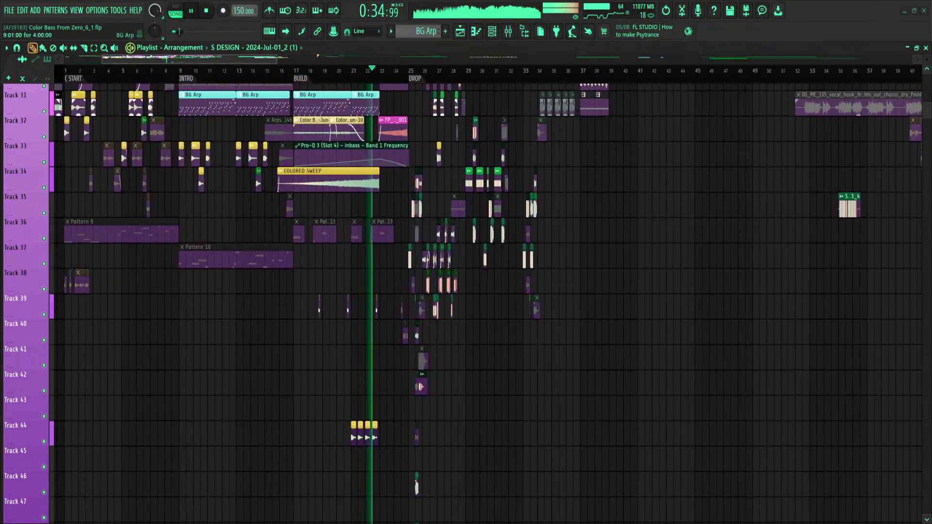
pyautogui.scroll(2, 191, 201)
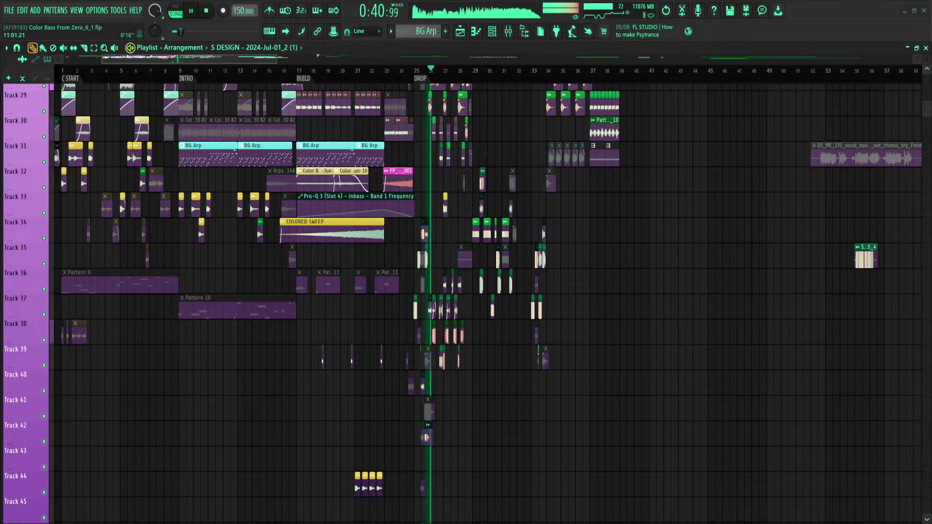
pyautogui.moveTo(209, 60); pyautogui.dragTo(245, 65)
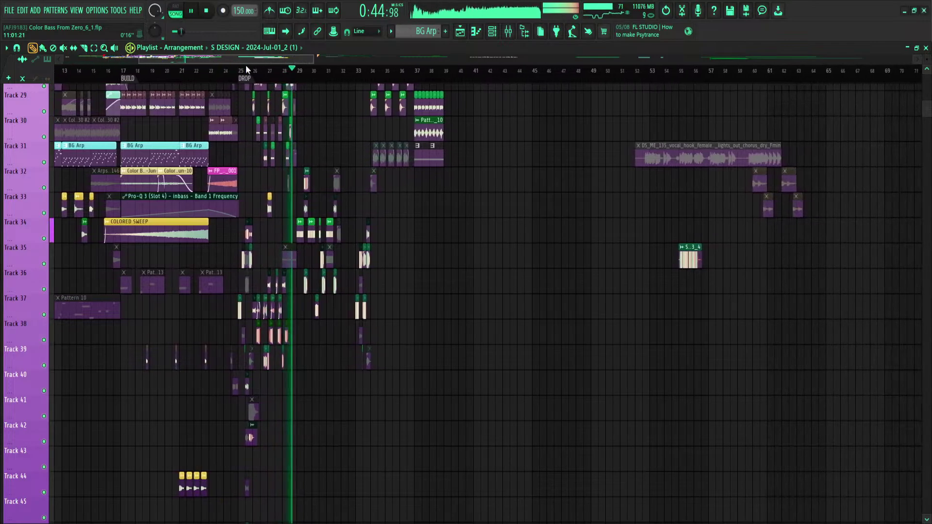
pyautogui.scroll(3, 435, 262)
pyautogui.scroll(4, 436, 262)
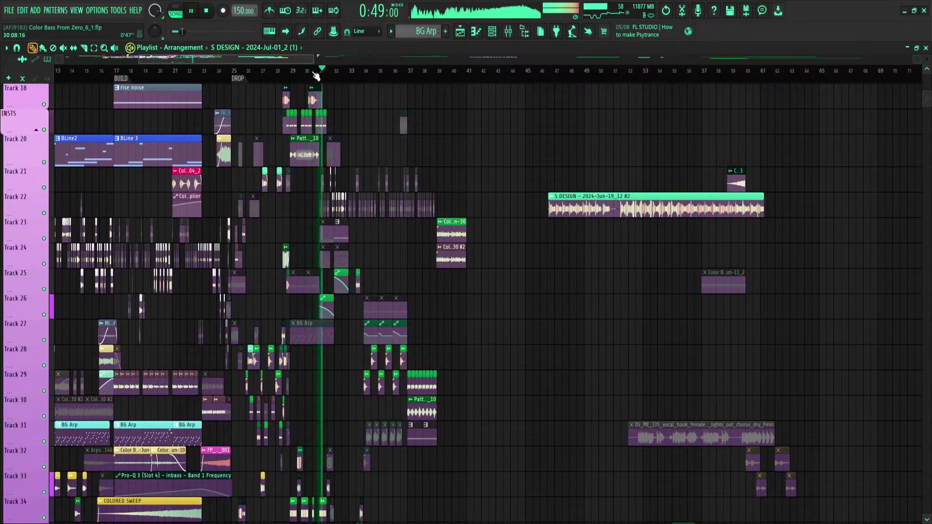
pyautogui.scroll(-1, 316, 75)
pyautogui.scroll(-1, 316, 76)
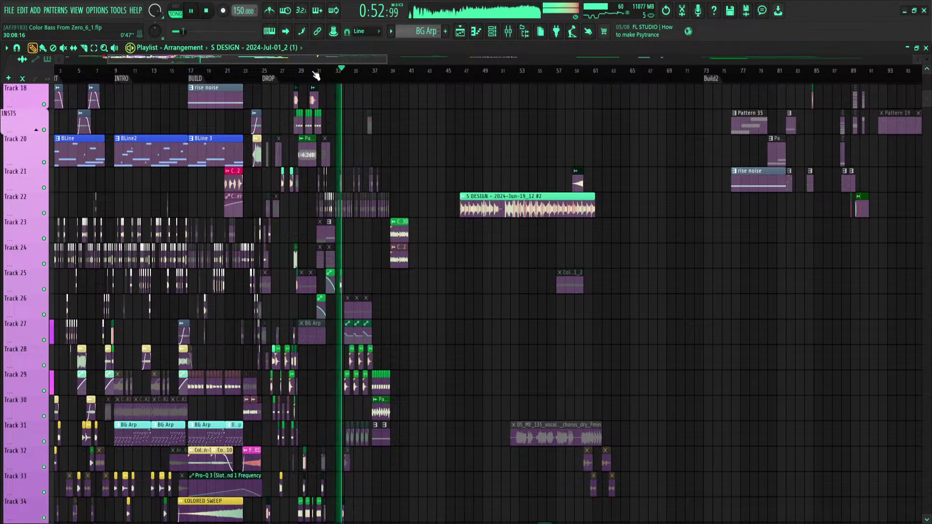
pyautogui.scroll(1, 344, 77)
pyautogui.scroll(3, 348, 76)
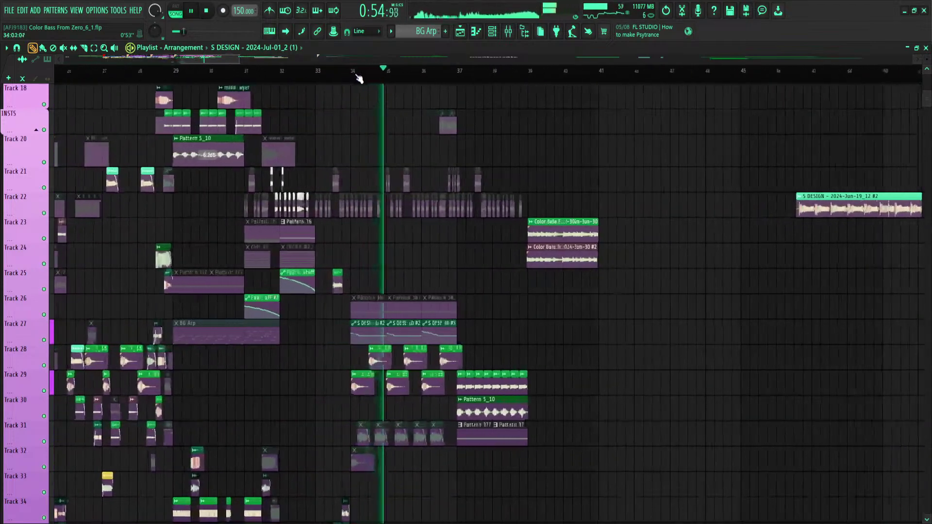
pyautogui.press('space')
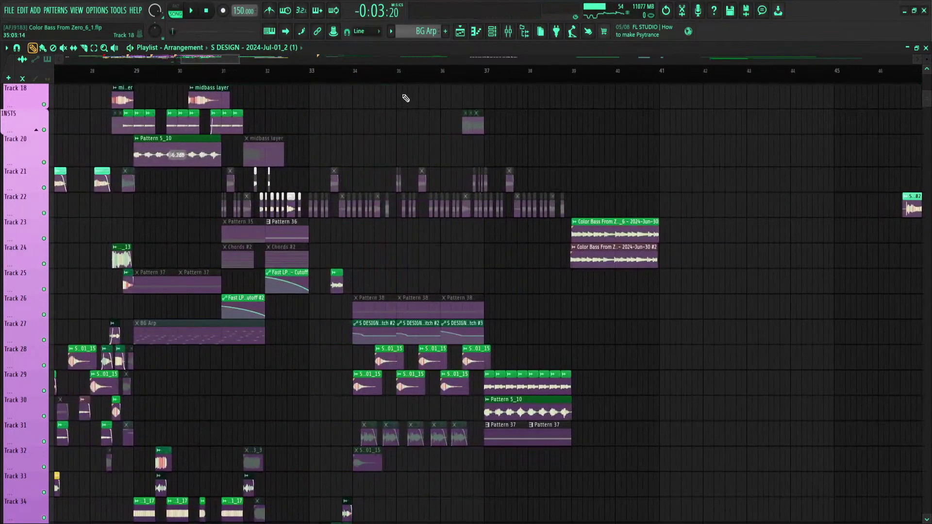
# In the S Design 2 project, set the channel rack clear of the clips and audition the resampled bass from bar 83
pyautogui.click(353, 76)
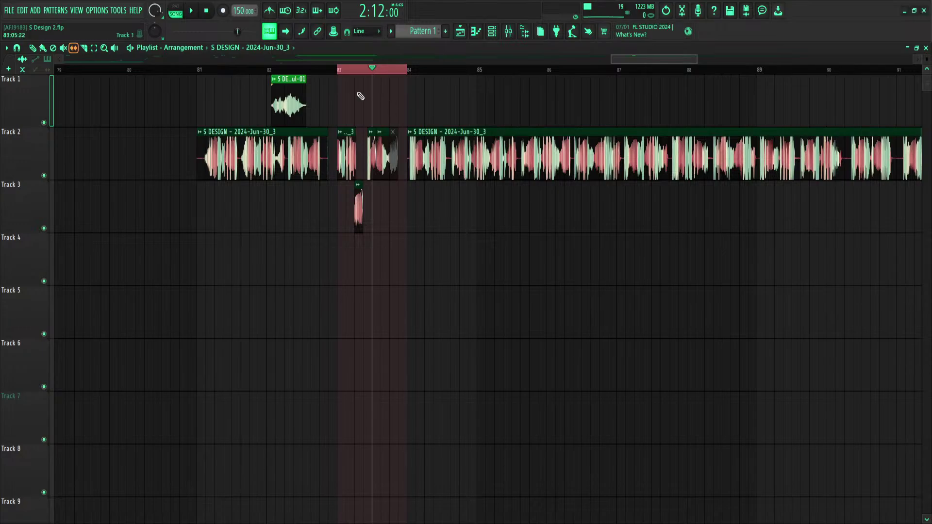
pyautogui.press('space')
pyautogui.click(499, 31)
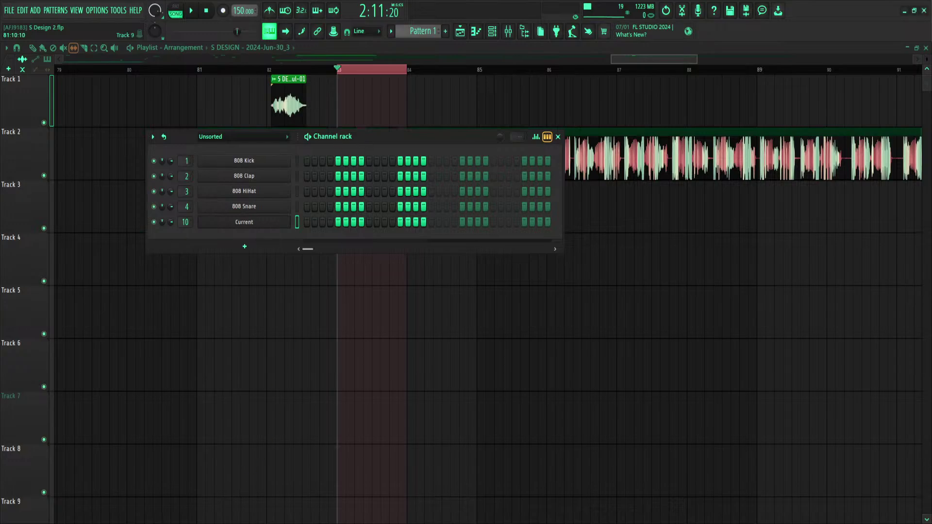
pyautogui.moveTo(397, 137); pyautogui.dragTo(580, 369)
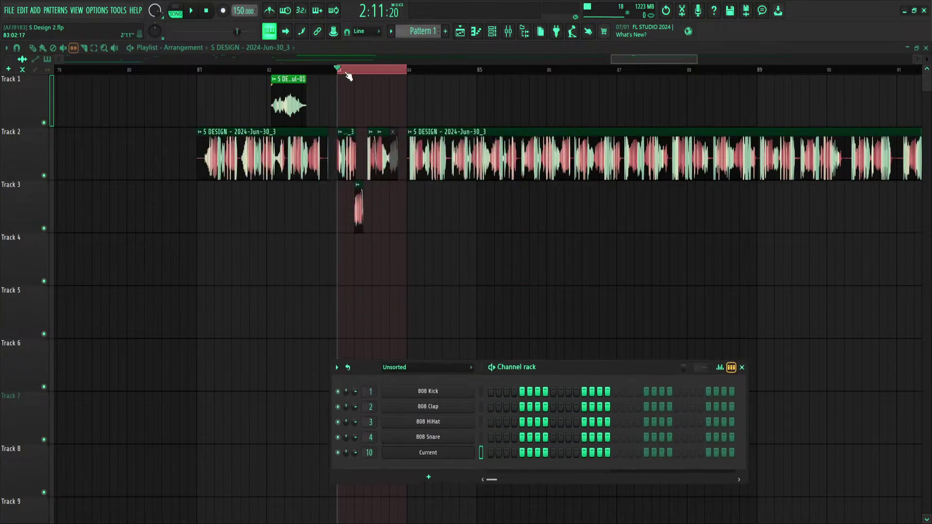
pyautogui.click(340, 71)
pyautogui.scroll(3, 343, 73)
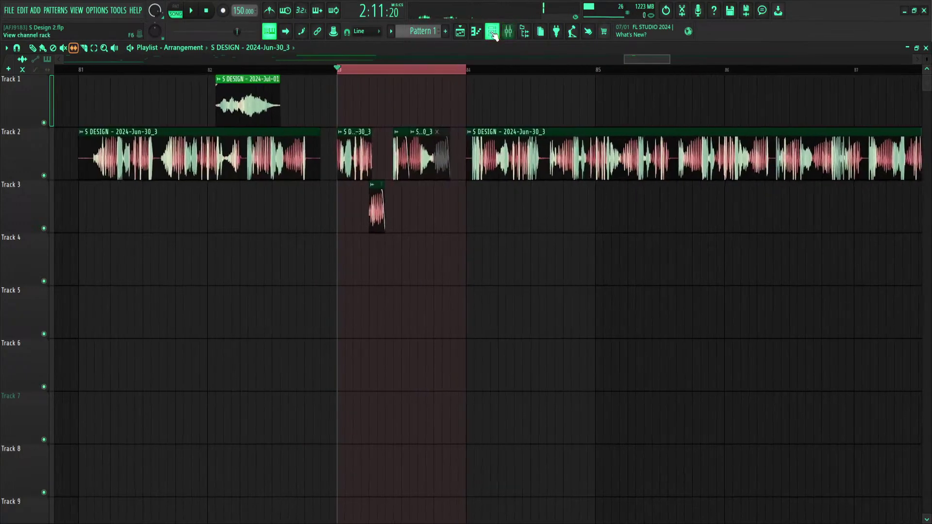
pyautogui.press('space')
pyautogui.press('space')
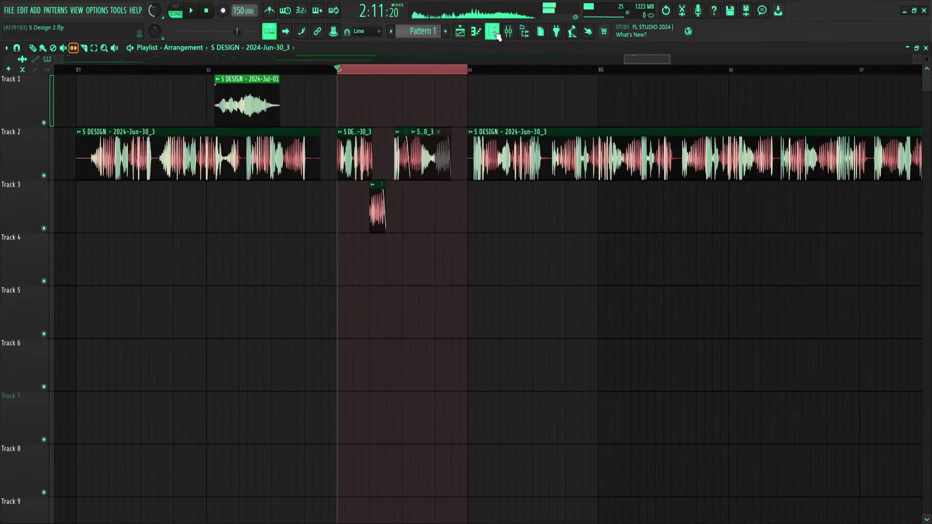
# Audition the short S DESIGN bass slices on Track 2 and Track 3 from different points within bar 83
pyautogui.click(491, 33)
pyautogui.click(427, 161)
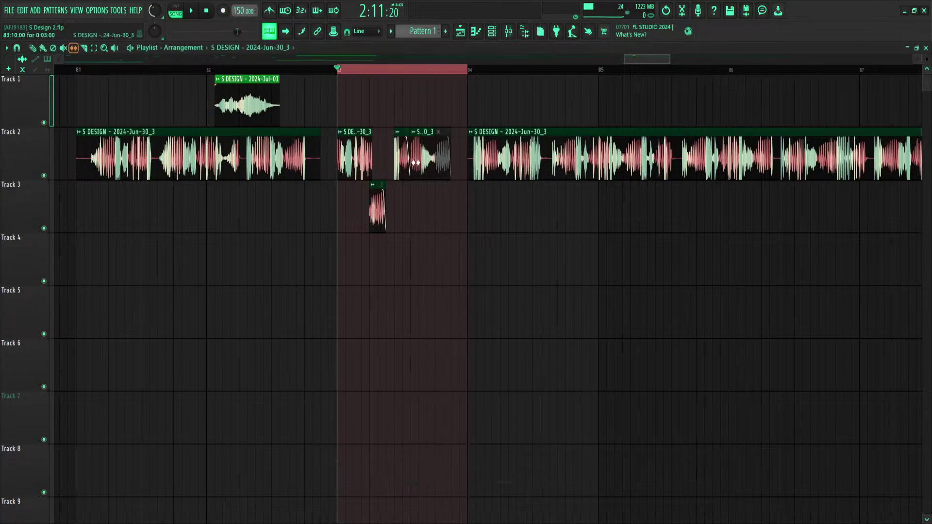
pyautogui.click(394, 70)
pyautogui.press('space')
pyautogui.click(354, 70)
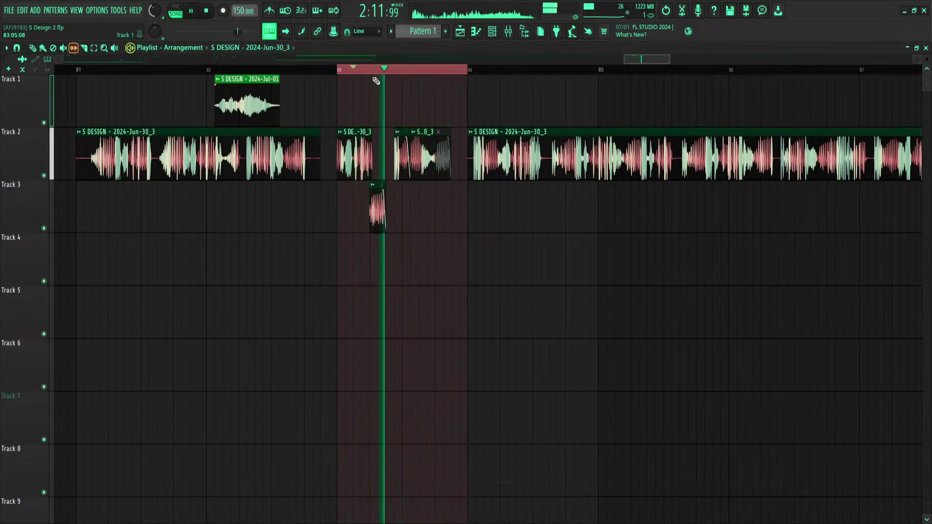
pyautogui.press('space')
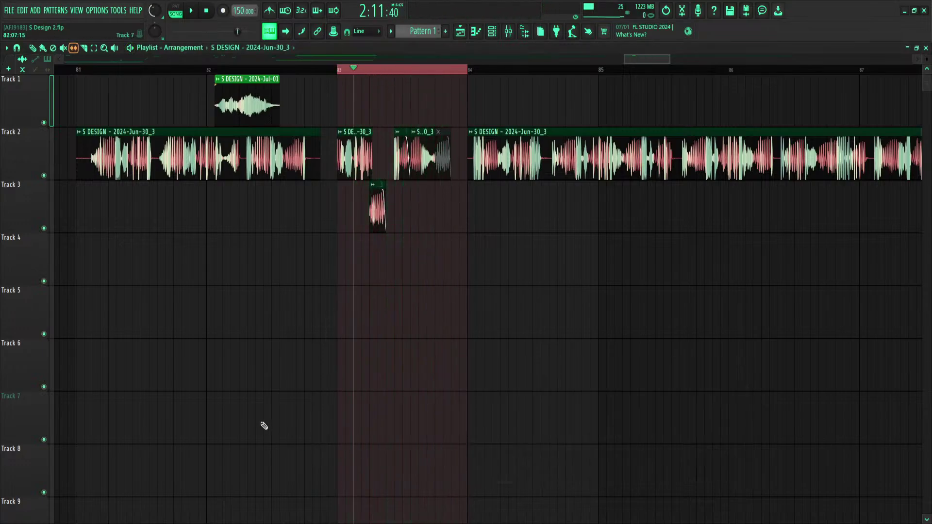
pyautogui.click(386, 71)
pyautogui.press('space')
pyautogui.press('space')
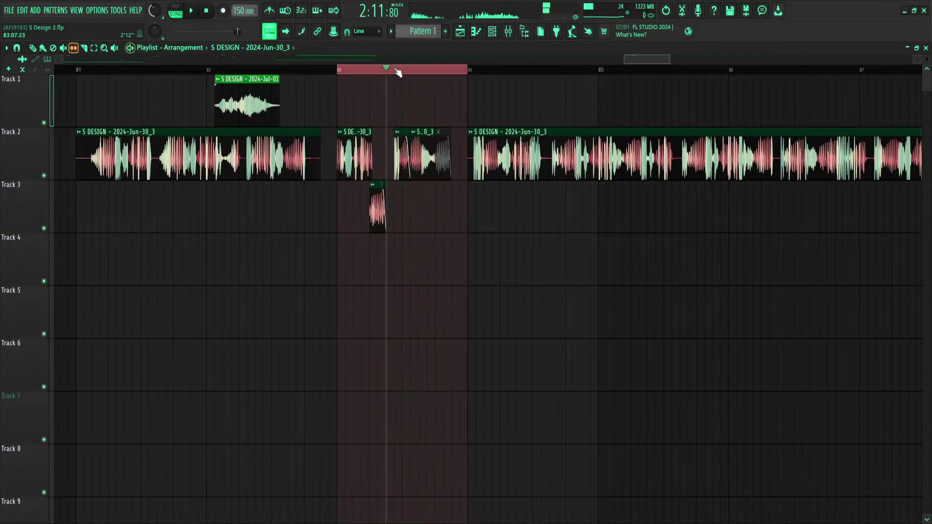
# Open the Current channel's GROWL SOURCE patch and examine the Speaky Clean wavetable's position and warp modulation
pyautogui.scroll(3, 396, 68)
pyautogui.click(492, 32)
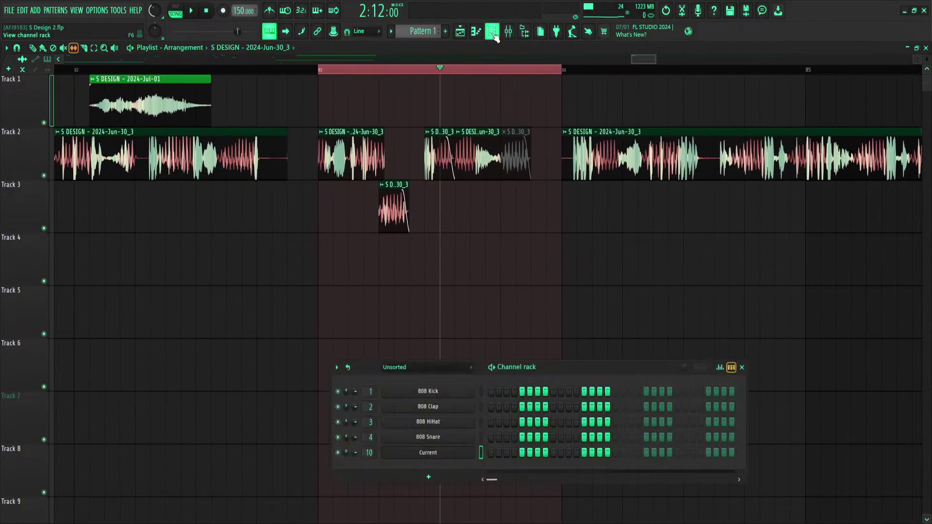
pyautogui.click(429, 454)
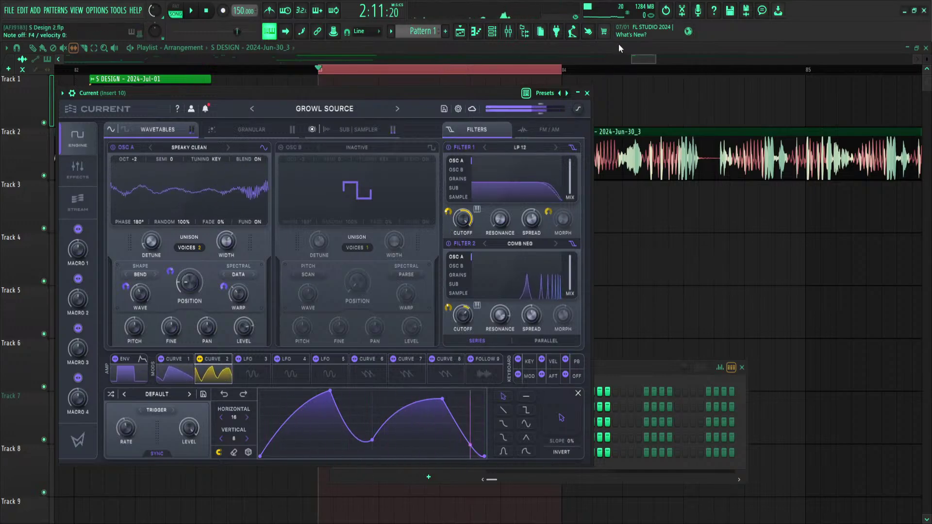
pyautogui.click(587, 93)
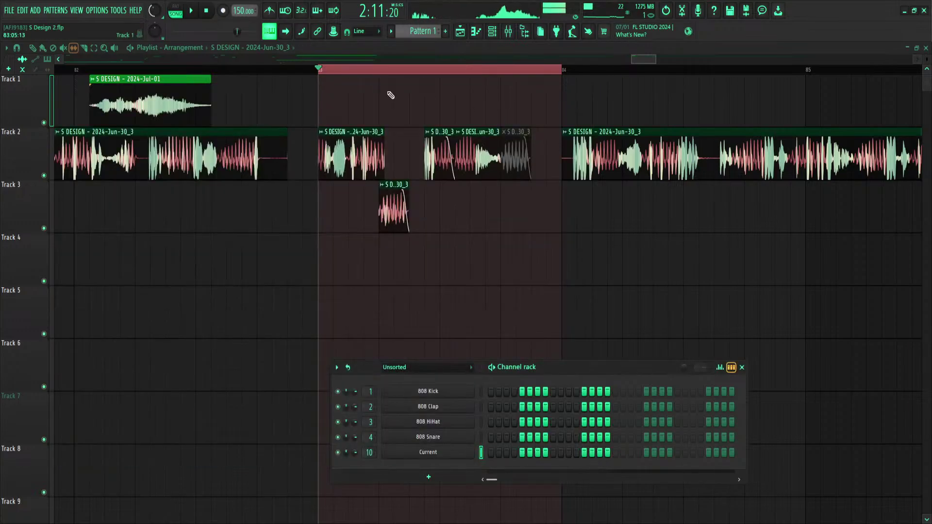
pyautogui.click(450, 453)
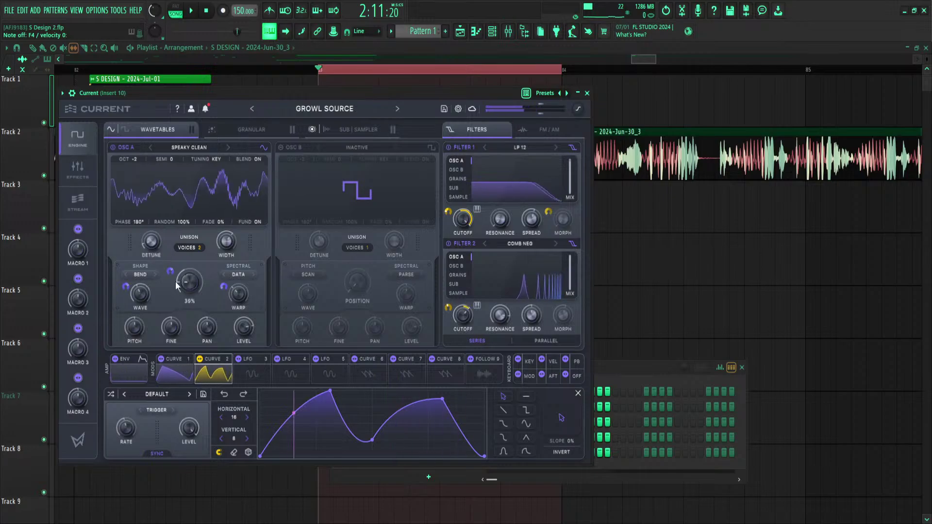
pyautogui.moveTo(233, 299); pyautogui.dragTo(243, 284)
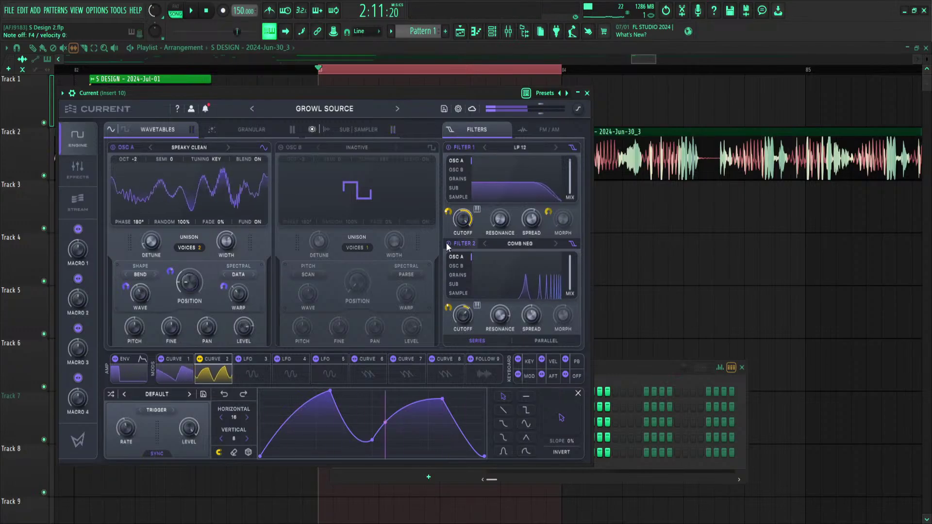
# Bring up the mixer to examine the effect chains on Insert 10 and Insert 14, rearranging the mixer and Current windows
pyautogui.press('F9')
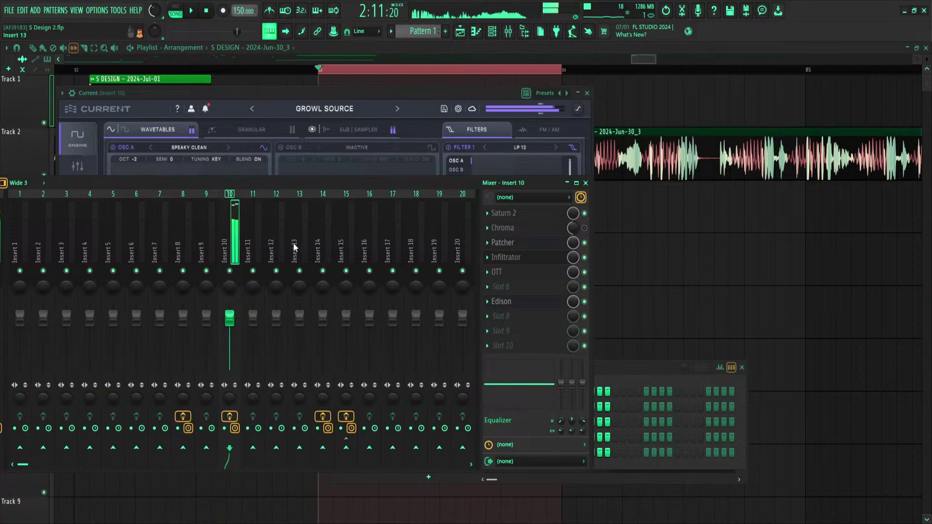
pyautogui.click(449, 92)
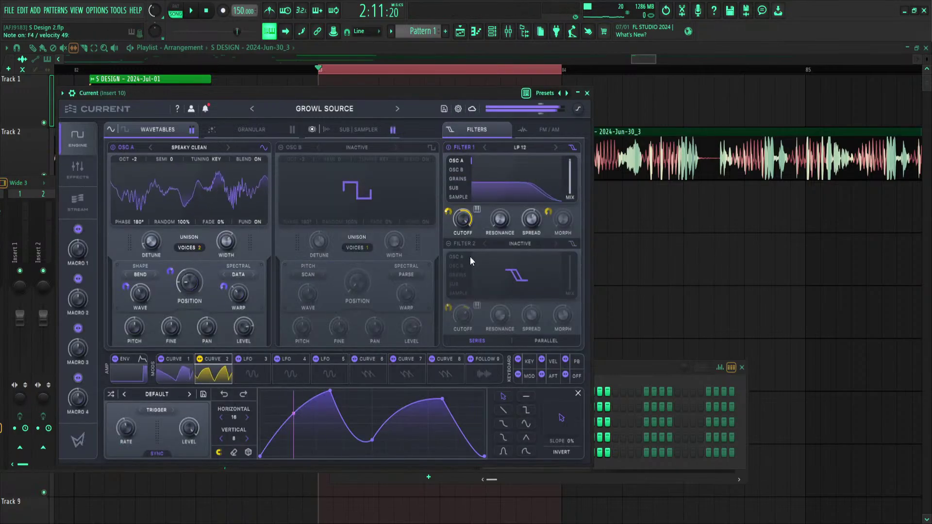
pyautogui.click(508, 31)
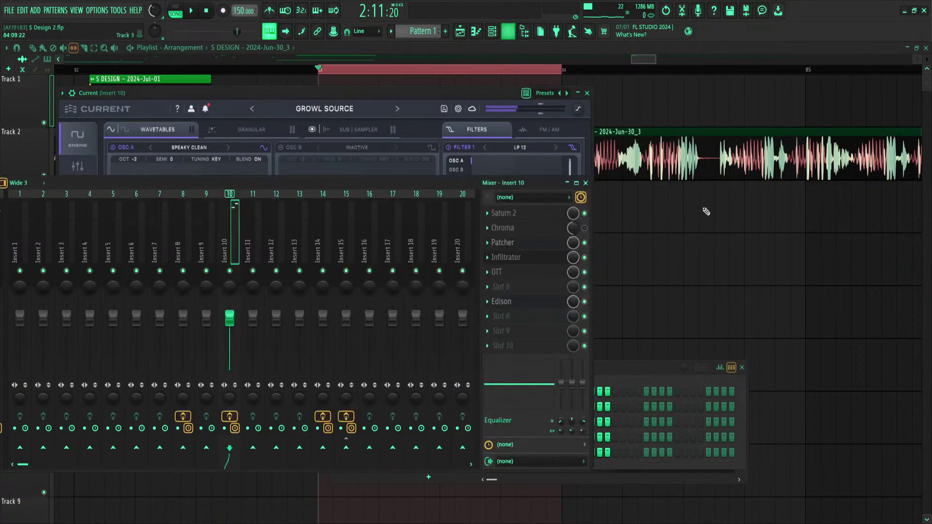
pyautogui.moveTo(455, 177); pyautogui.dragTo(454, 193)
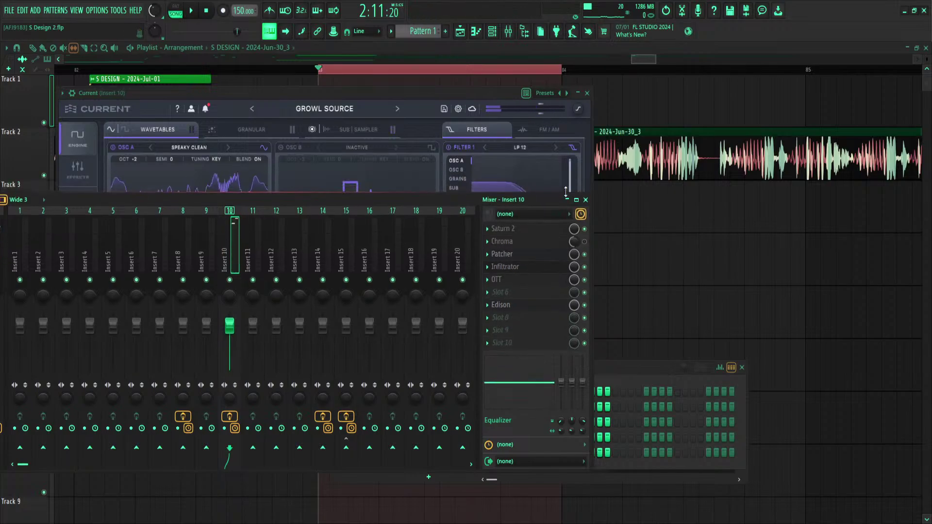
pyautogui.click(321, 240)
pyautogui.moveTo(396, 198); pyautogui.dragTo(571, 186)
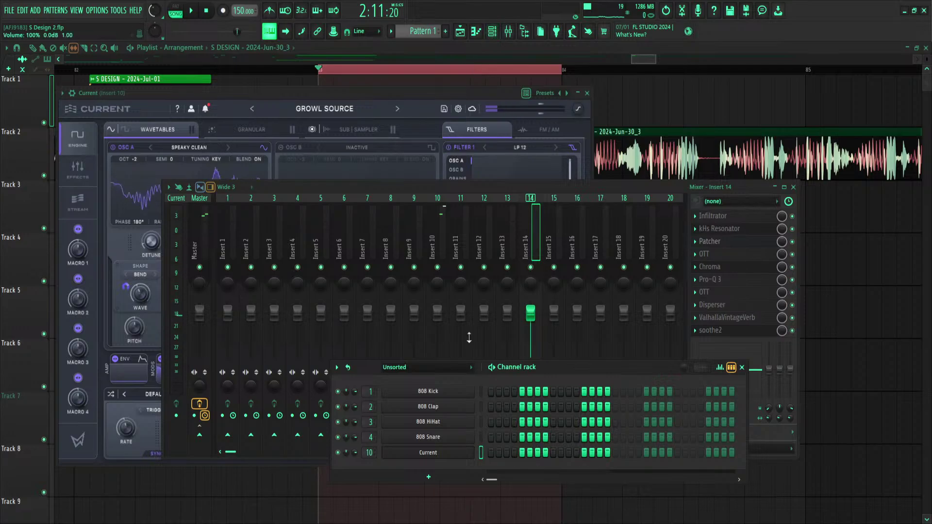
pyautogui.moveTo(461, 92); pyautogui.dragTo(713, 178)
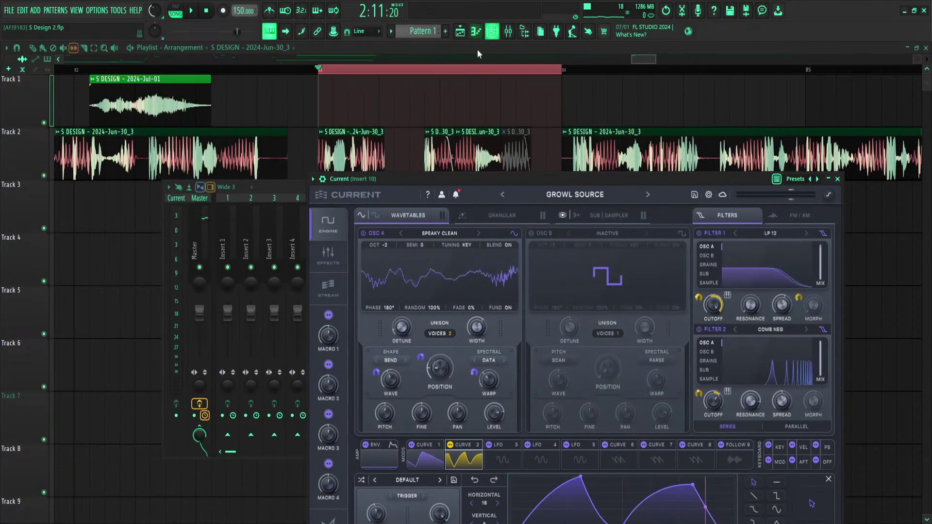
# Select the empty playlist range from about bar 124 to bar 133, past the end of the recorded S DESIGN clip
pyautogui.scroll(-2, 486, 68)
pyautogui.scroll(-6, 485, 67)
pyautogui.moveTo(602, 60); pyautogui.dragTo(825, 59)
pyautogui.moveTo(661, 75); pyautogui.dragTo(817, 69)
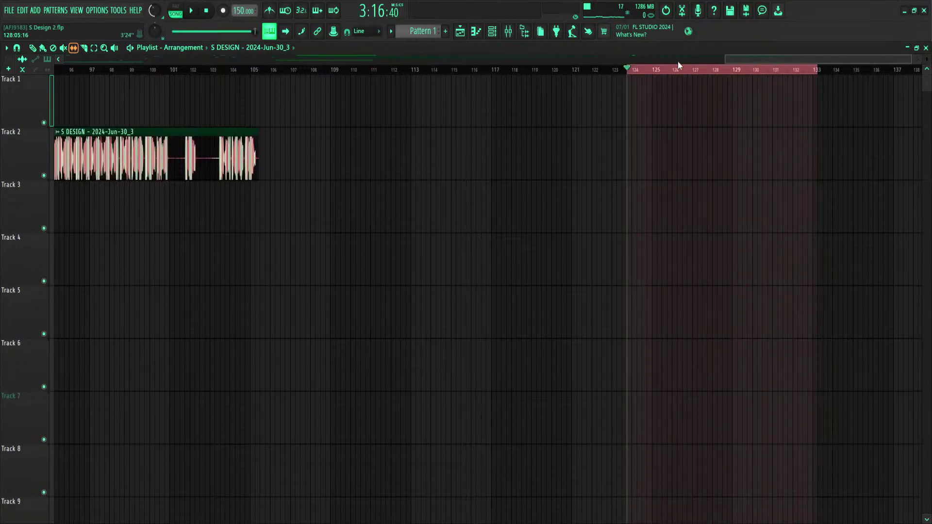
# Try a long F#5 note lasting 2:12:00 at the start of the Current channel's piano roll in Pattern 1
pyautogui.click(491, 31)
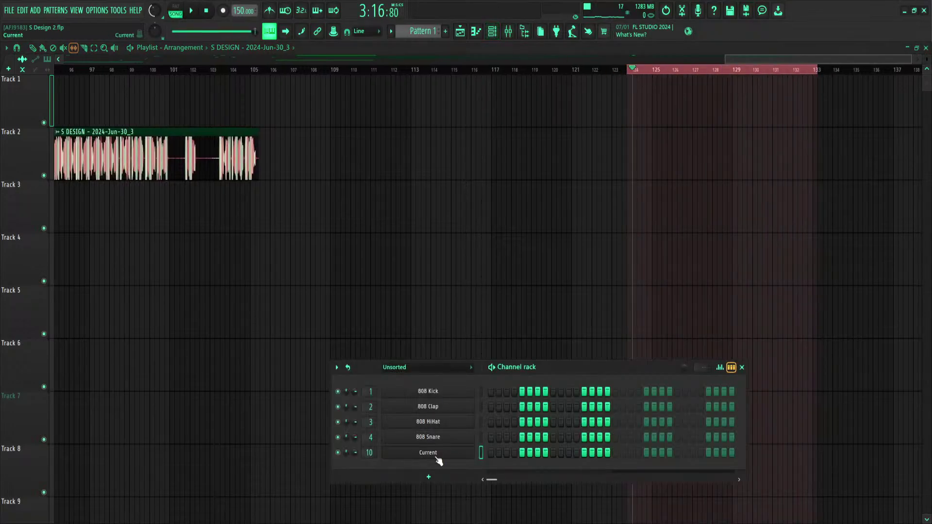
pyautogui.press('F7')
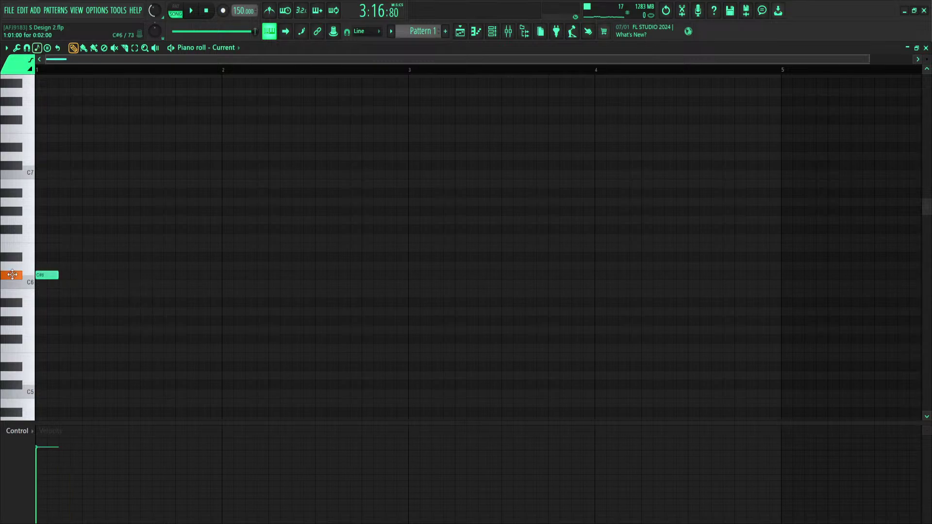
pyautogui.moveTo(53, 273); pyautogui.dragTo(547, 273)
pyautogui.moveTo(249, 277); pyautogui.dragTo(238, 340)
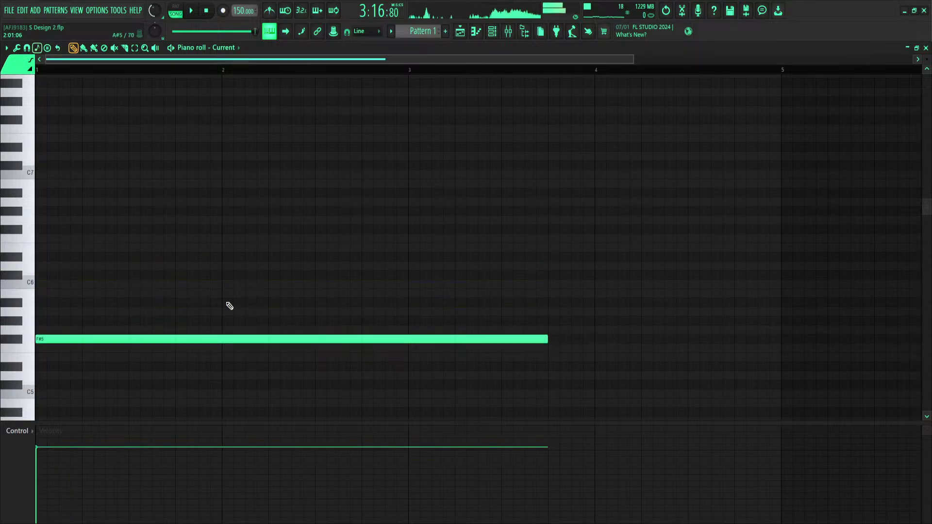
# Delete the long F#5 note from the Current piano roll and bring up the channel rack
pyautogui.scroll(-2, 269, 75)
pyautogui.scroll(-3, 135, 203)
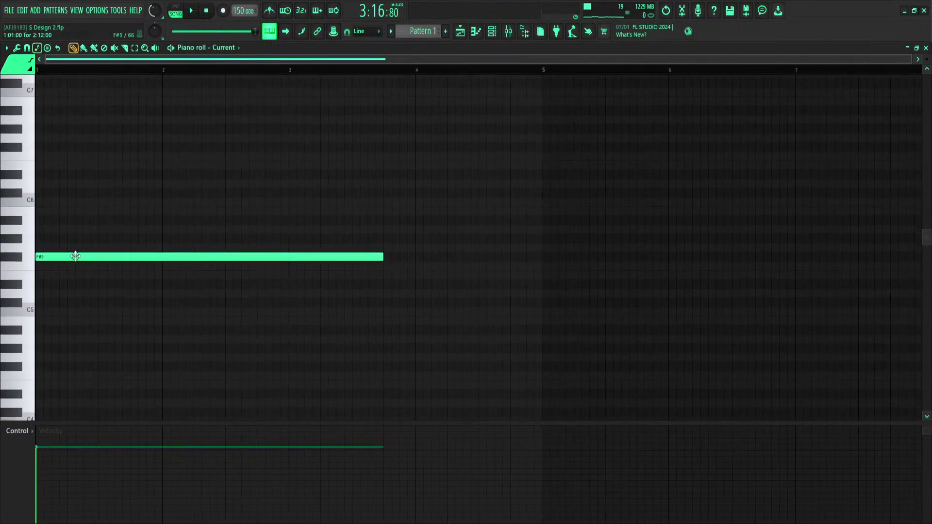
pyautogui.moveTo(75, 257)
pyautogui.mouseDown()
pyautogui.moveTo(71, 269)
pyautogui.moveTo(85, 259)
pyautogui.mouseUp()
pyautogui.rightClick(85, 258)
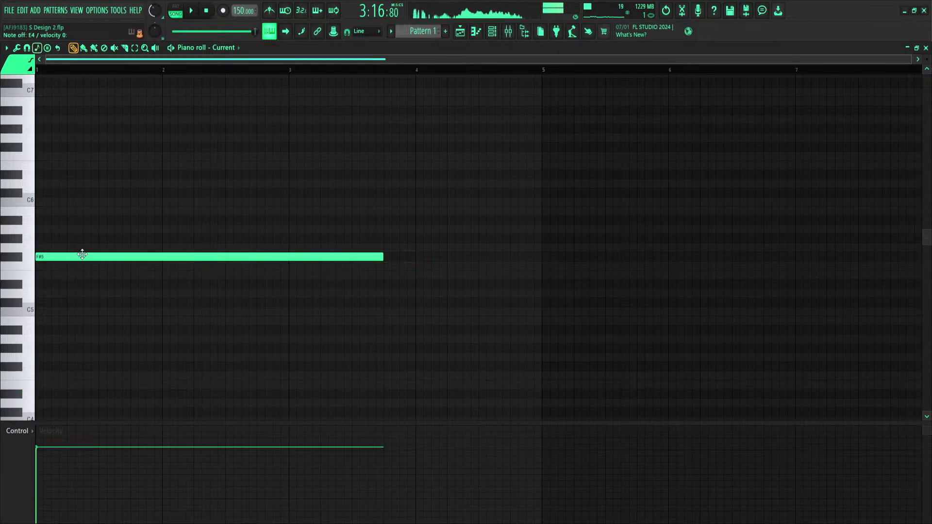
pyautogui.rightClick(82, 255)
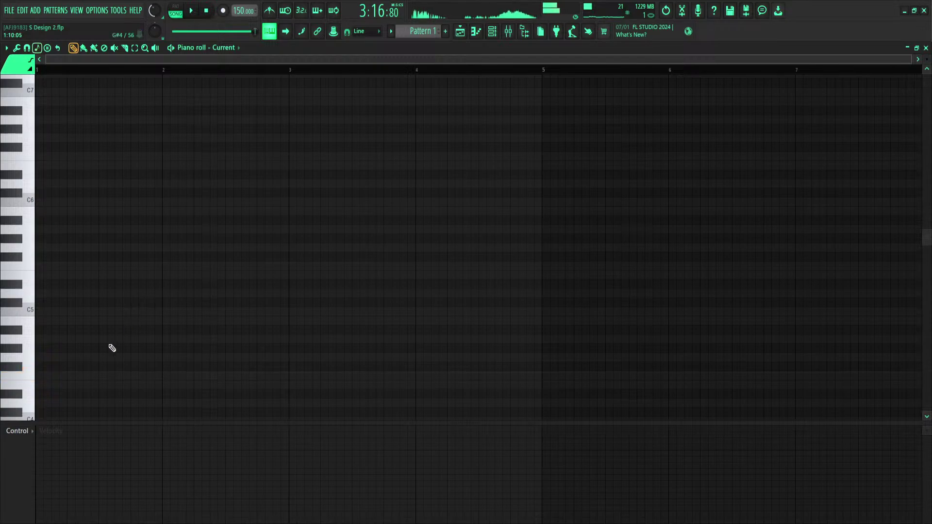
pyautogui.scroll(-3, 112, 349)
pyautogui.click(492, 31)
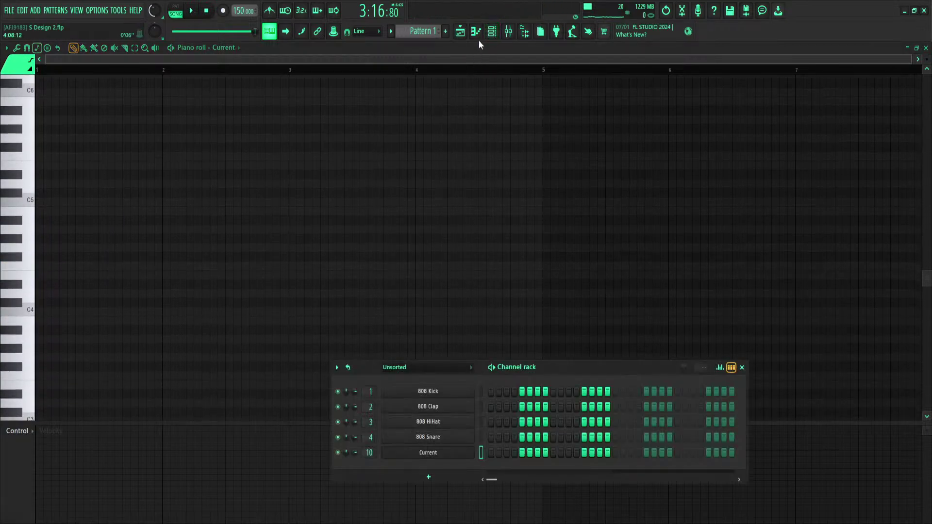
# Try long D#4 and F#4 notes at the start of the Current channel's piano roll in Pattern 1, deleting each one
pyautogui.click(492, 31)
pyautogui.click(39, 284)
pyautogui.moveTo(56, 284)
pyautogui.mouseDown()
pyautogui.moveTo(62, 254)
pyautogui.moveTo(61, 281)
pyautogui.moveTo(44, 273)
pyautogui.moveTo(39, 284)
pyautogui.mouseUp()
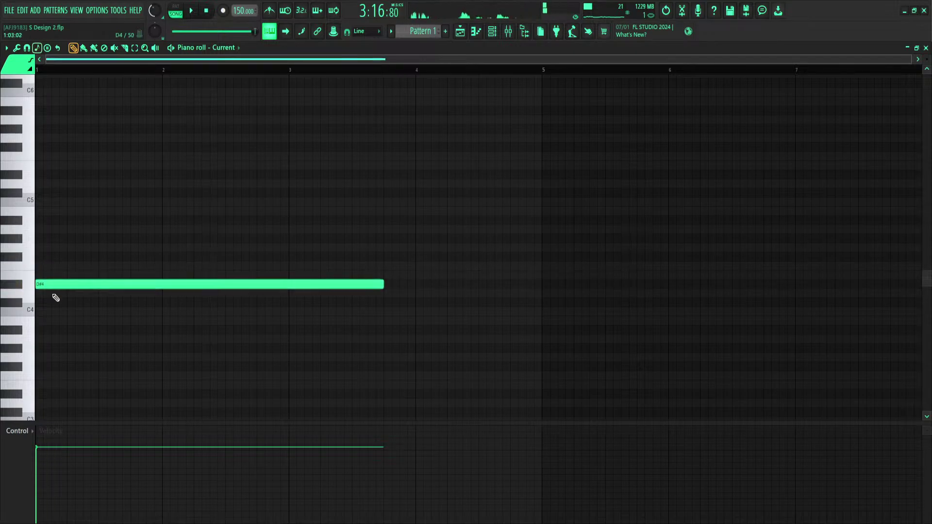
pyautogui.rightClick(52, 287)
pyautogui.click(47, 258)
pyautogui.rightClick(51, 258)
pyautogui.click(49, 258)
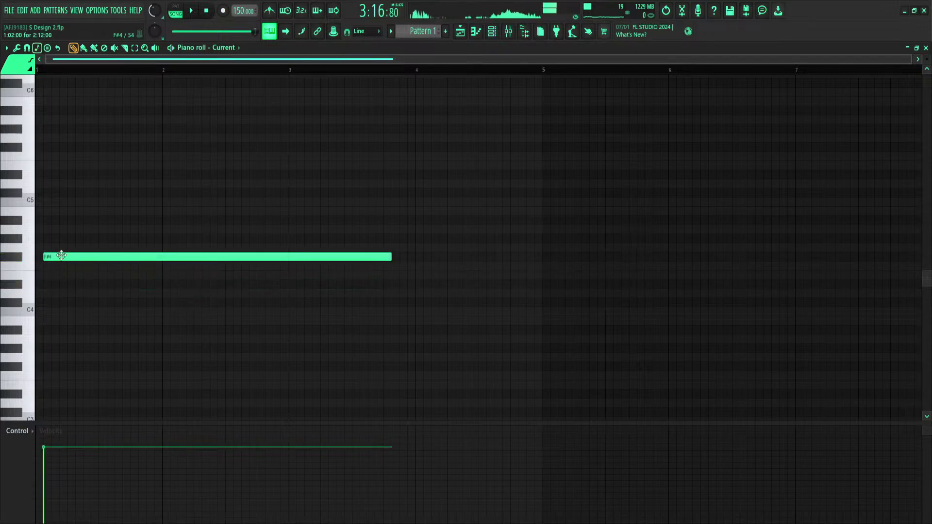
pyautogui.rightClick(60, 257)
pyautogui.click(56, 257)
pyautogui.rightClick(69, 261)
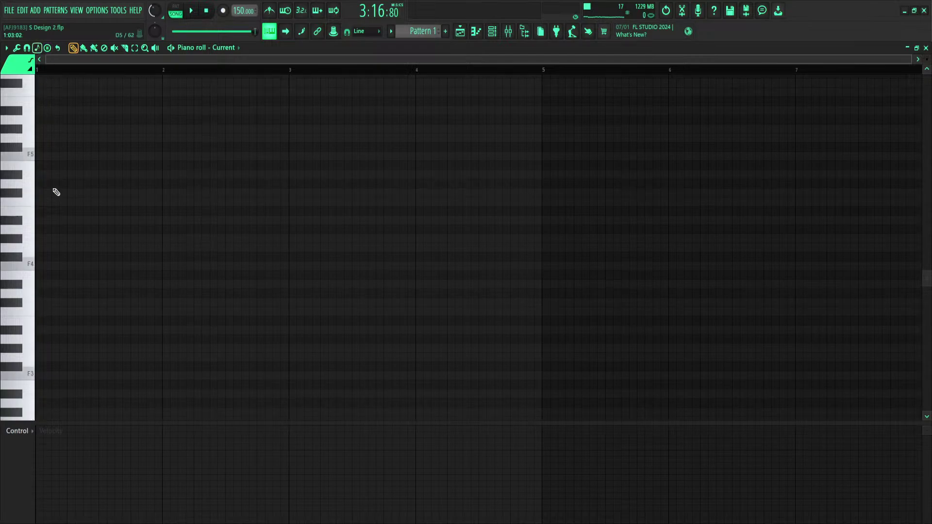
# Add a long F4 note at the start of the Current piano roll, and bring up the Current plugin and the mixer
pyautogui.click(42, 266)
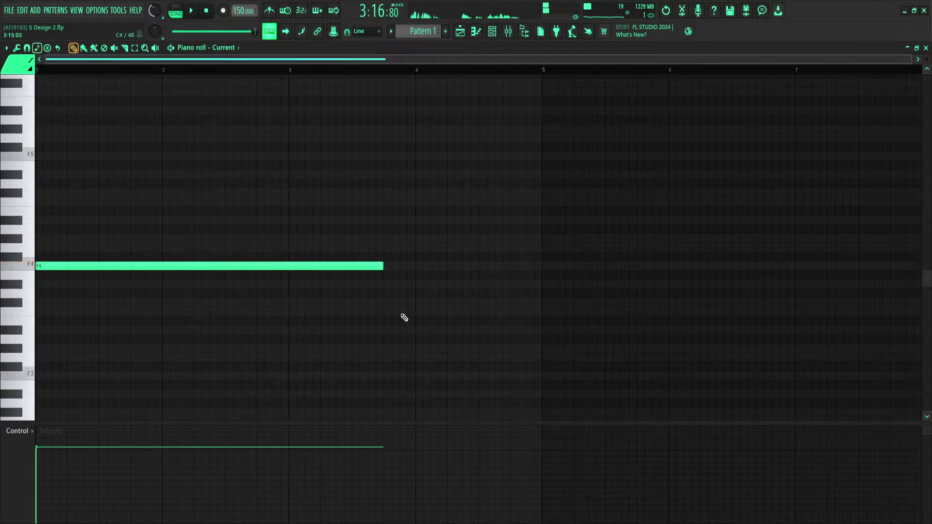
pyautogui.click(492, 32)
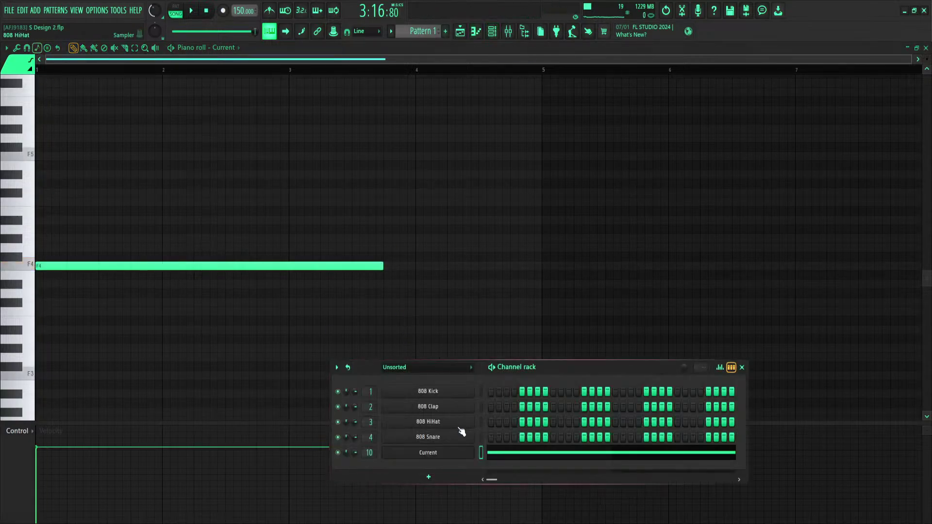
pyautogui.click(459, 456)
pyautogui.click(508, 31)
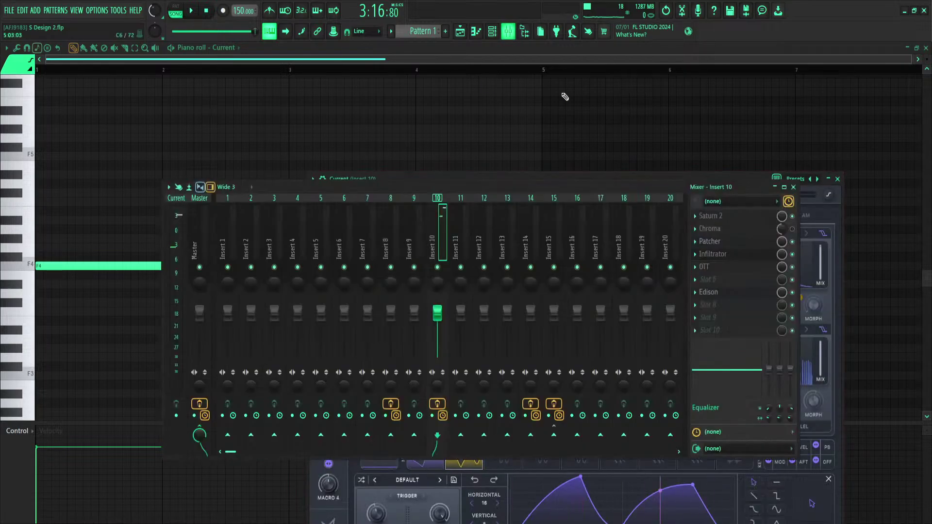
# Place Pattern 1 on Track 2 of the playlist at the start of the selected range, just after bar 124
pyautogui.click(465, 32)
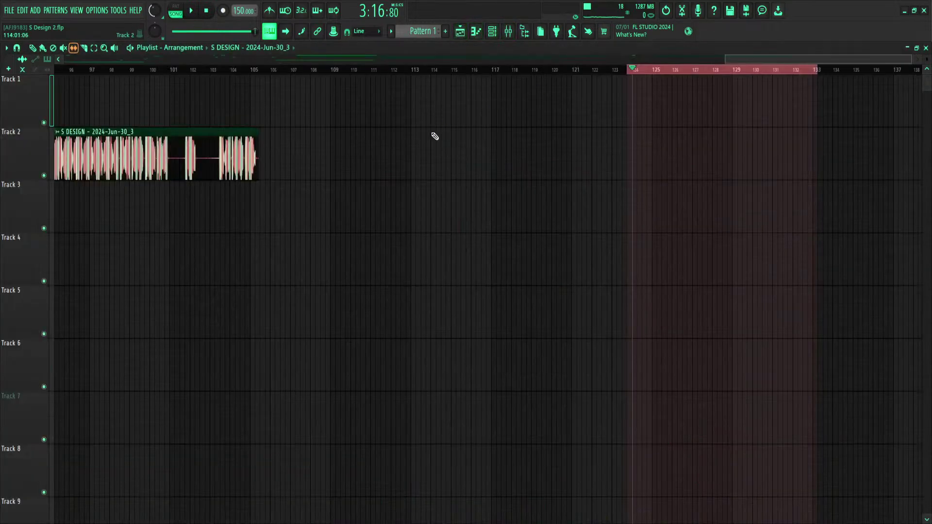
pyautogui.moveTo(424, 34); pyautogui.dragTo(651, 152)
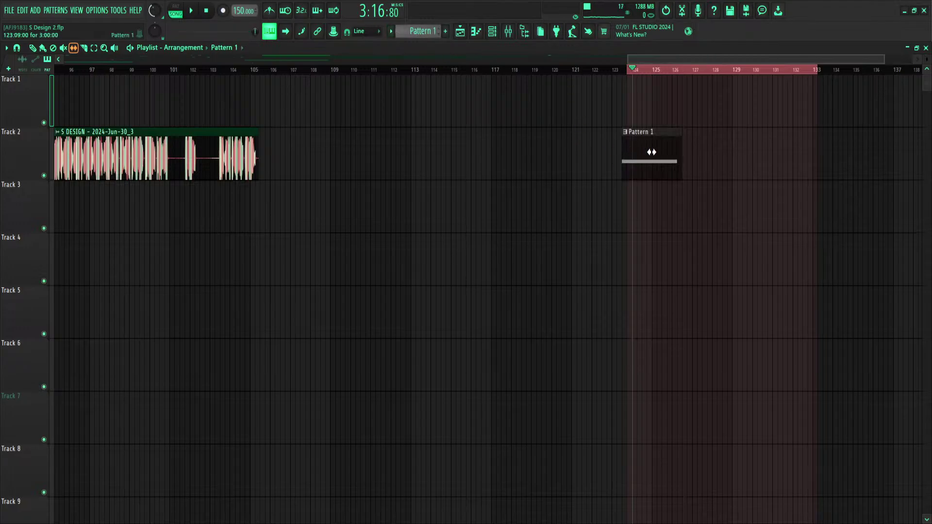
pyautogui.scroll(6, 639, 77)
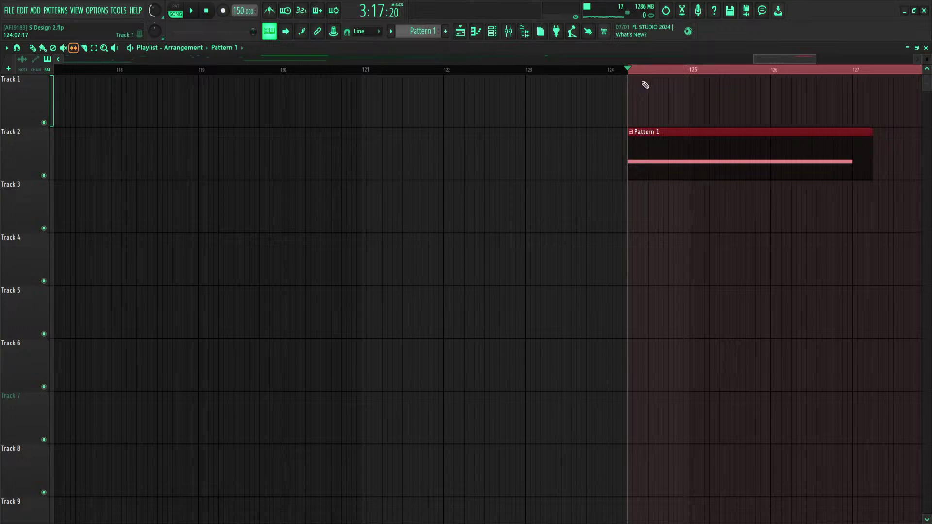
pyautogui.hscroll(2, 704, 62)
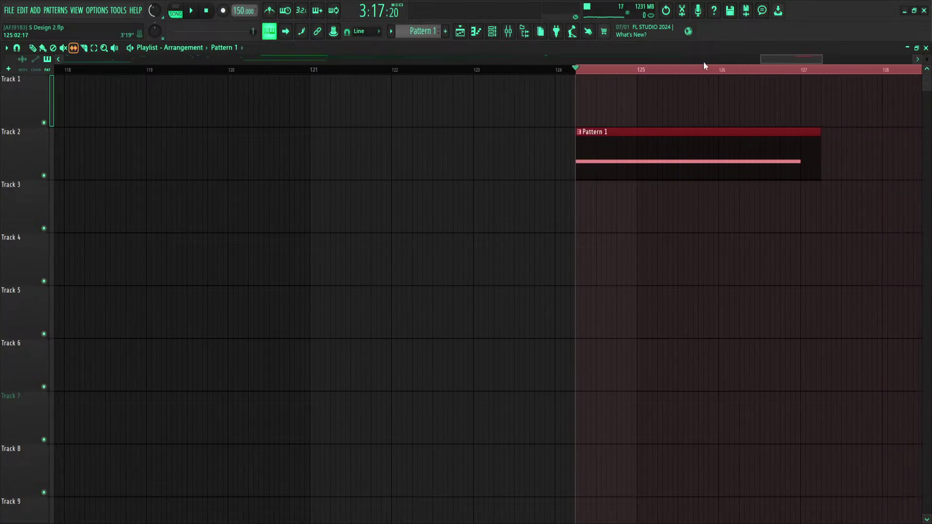
# Shorten the playlist time selection to run from the start of the Pattern 1 clip to bar 126, and play it
pyautogui.moveTo(743, 68)
pyautogui.mouseDown()
pyautogui.moveTo(773, 67)
pyautogui.moveTo(750, 68)
pyautogui.mouseUp()
pyautogui.moveTo(538, 71); pyautogui.dragTo(672, 90)
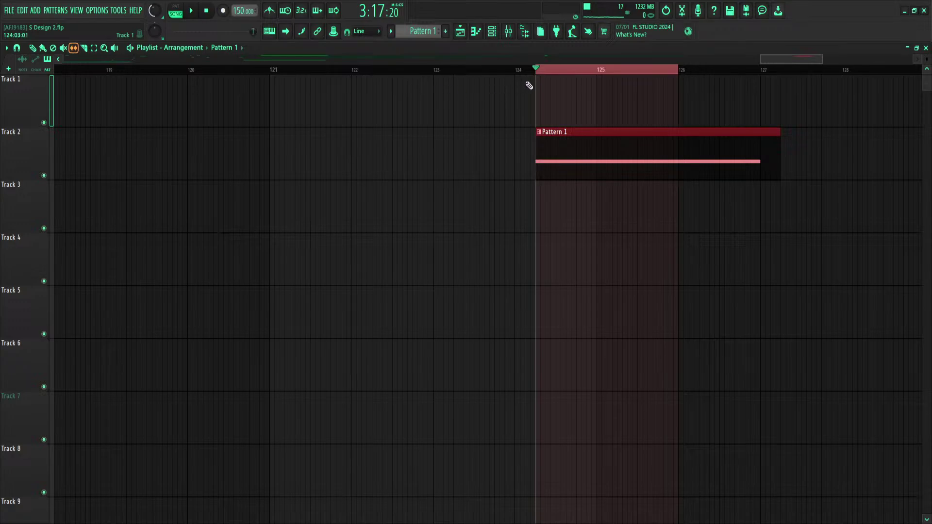
pyautogui.click(190, 12)
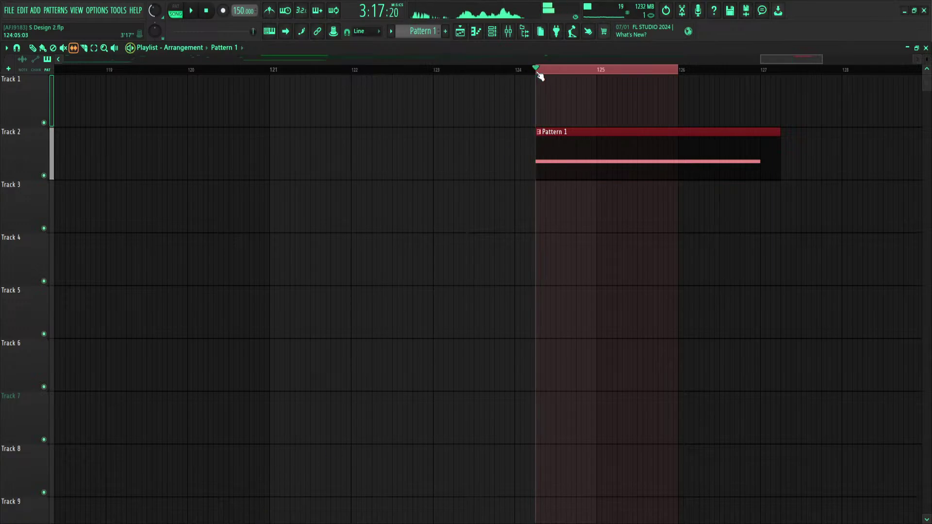
# Clear the old recording from Edison on mixer Insert 10 and arm it for a new one on input
pyautogui.click(509, 31)
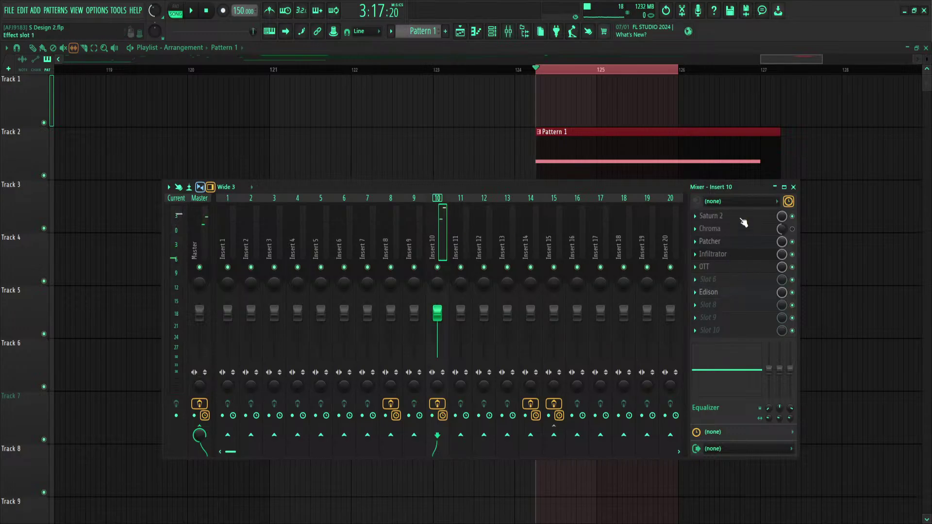
pyautogui.click(495, 32)
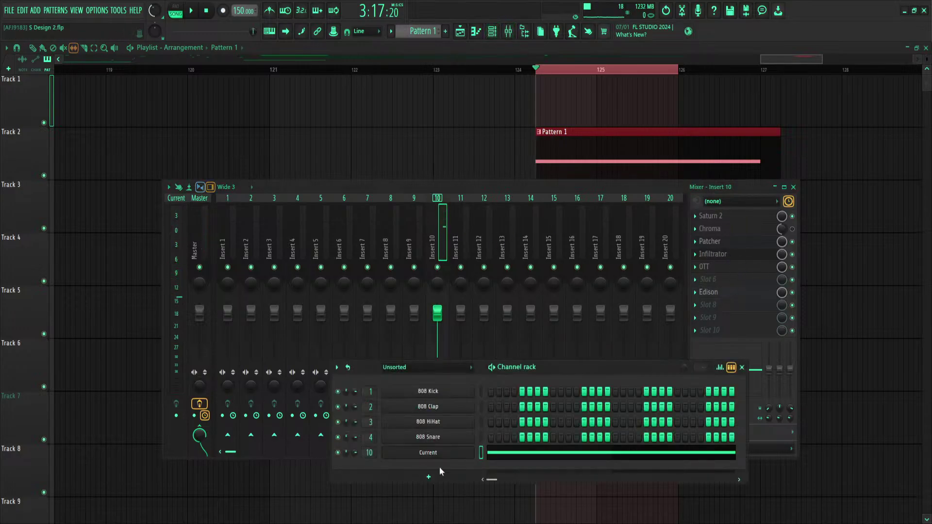
pyautogui.click(726, 295)
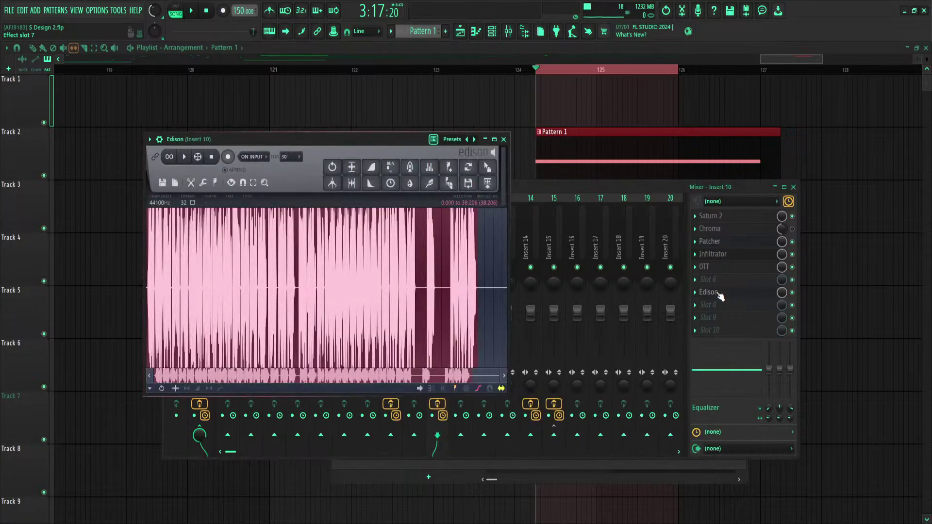
pyautogui.press('Delete')
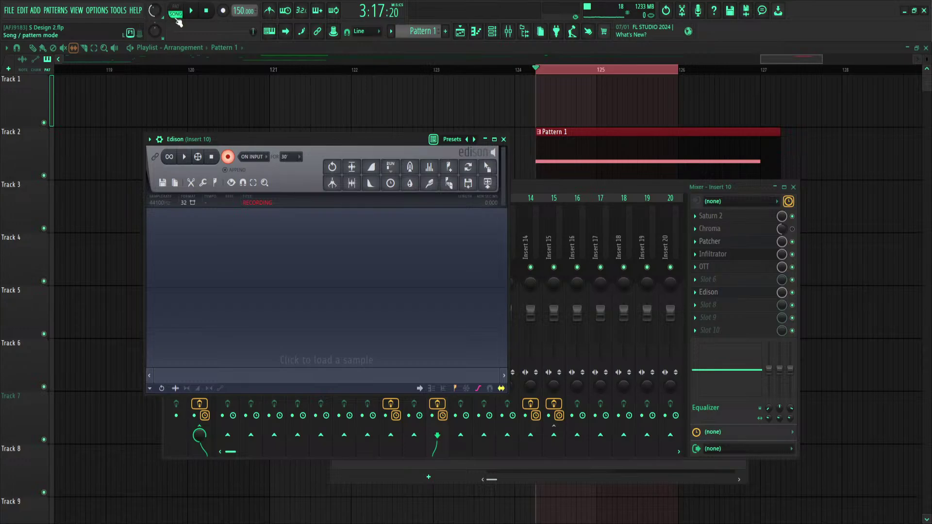
# Bring up the Current synth and arrange its window beside Edison so both are accessible
pyautogui.click(492, 36)
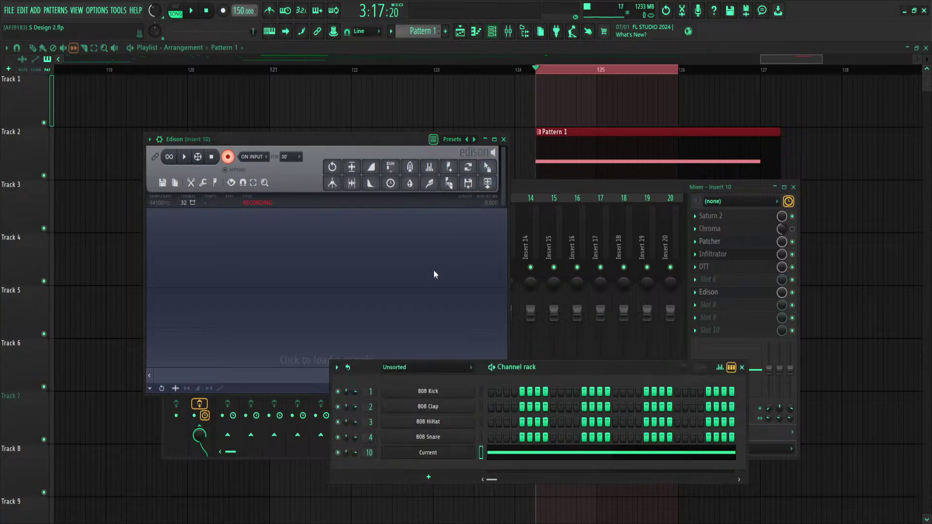
pyautogui.click(437, 453)
pyautogui.moveTo(427, 177); pyautogui.dragTo(403, 81)
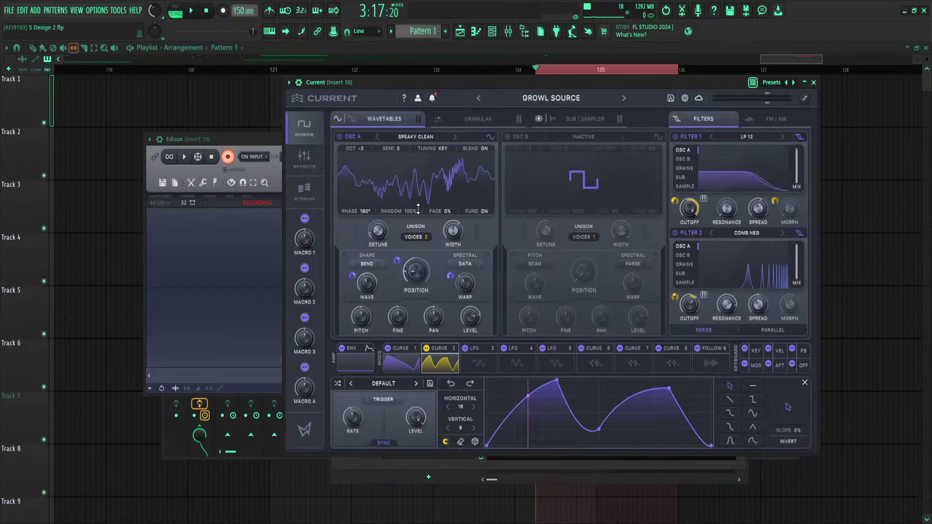
pyautogui.moveTo(421, 282)
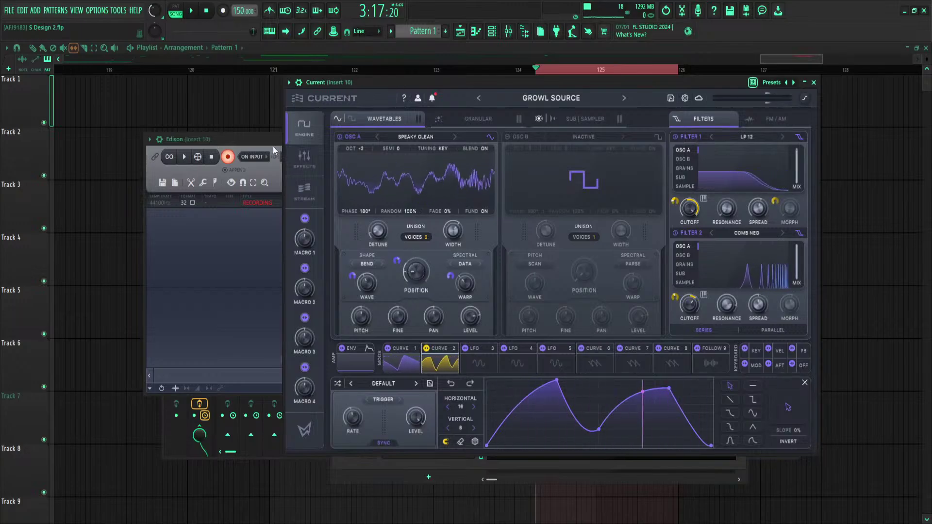
pyautogui.moveTo(272, 140); pyautogui.dragTo(152, 266)
pyautogui.moveTo(438, 80); pyautogui.dragTo(560, 93)
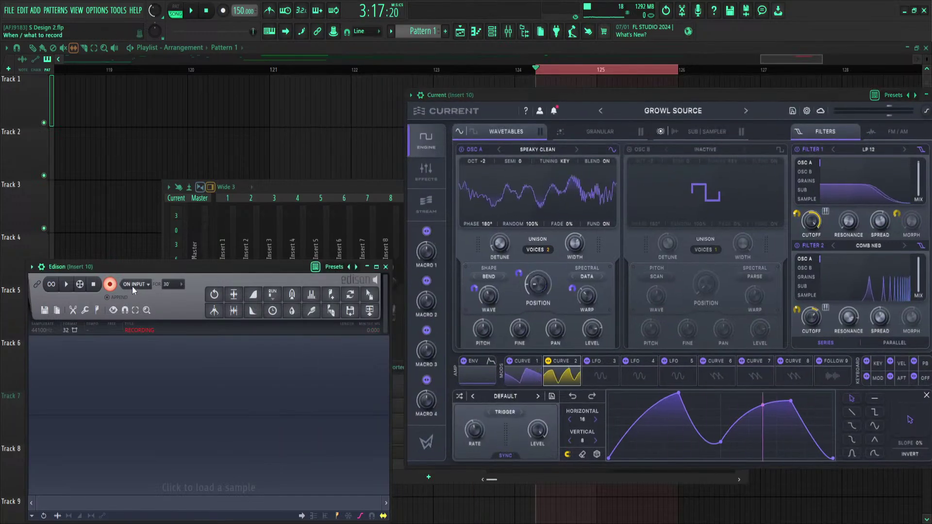
# Record the looping pattern into Edison while sweeping OSC A's wavetable Position up to about 58% and varying its Warp amount
pyautogui.press('space')
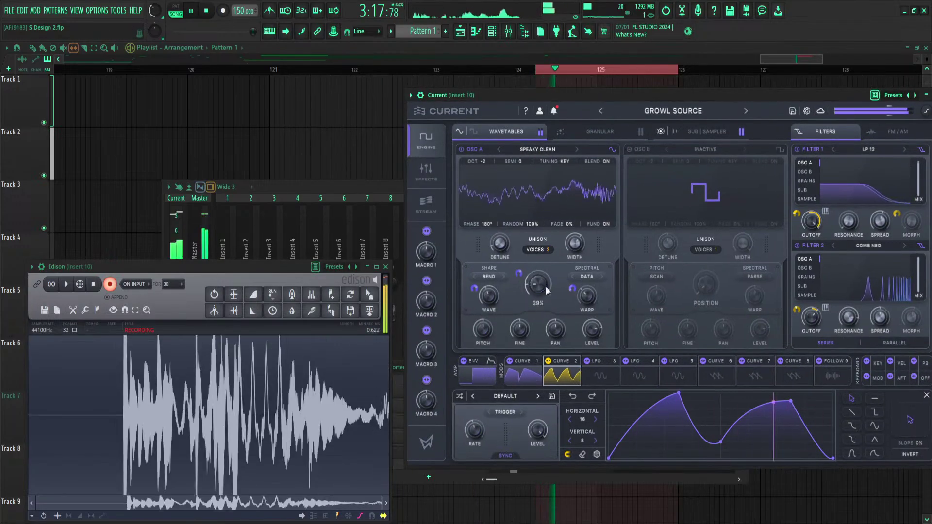
pyautogui.moveTo(540, 284)
pyautogui.mouseDown()
pyautogui.moveTo(547, 255)
pyautogui.moveTo(546, 271)
pyautogui.mouseUp()
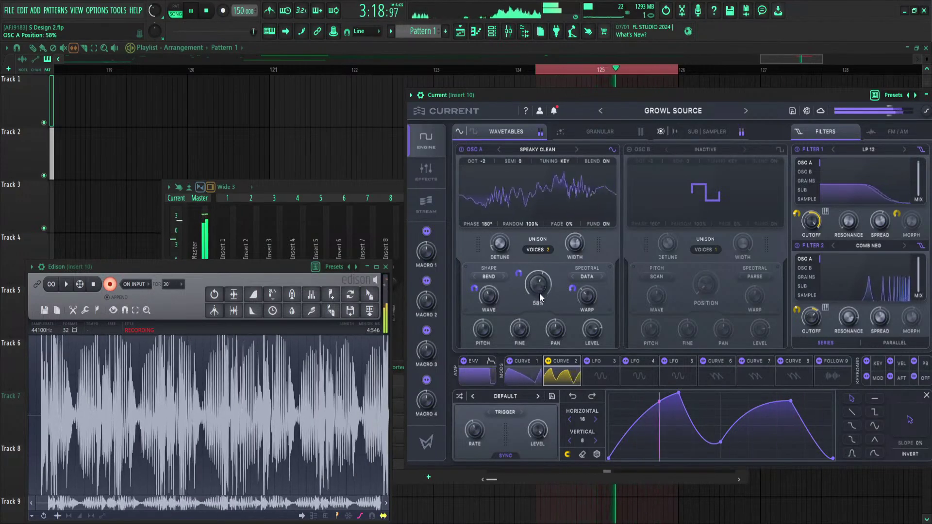
pyautogui.moveTo(581, 300)
pyautogui.moveTo(581, 299); pyautogui.dragTo(595, 274)
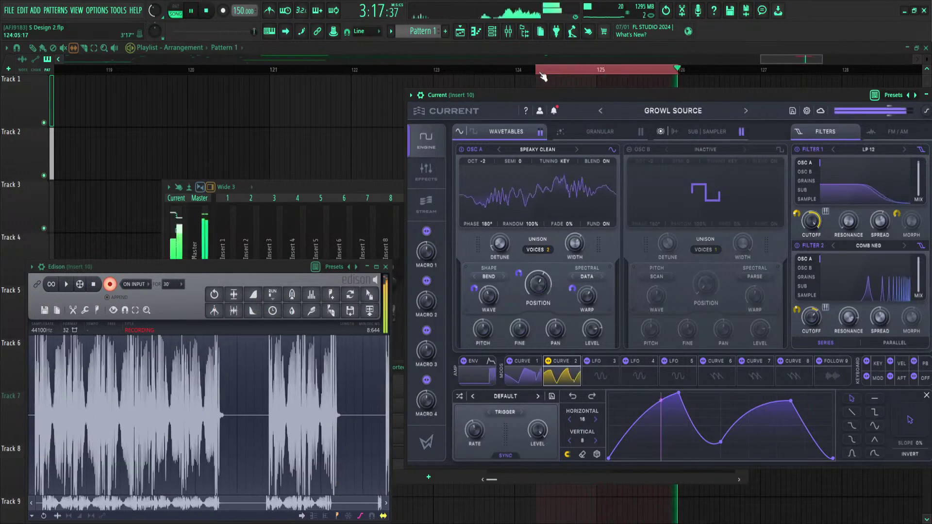
# Slice the Pattern 1 clip on Track 2 at bar 126 and delete the part past the time selection
pyautogui.press('F12')
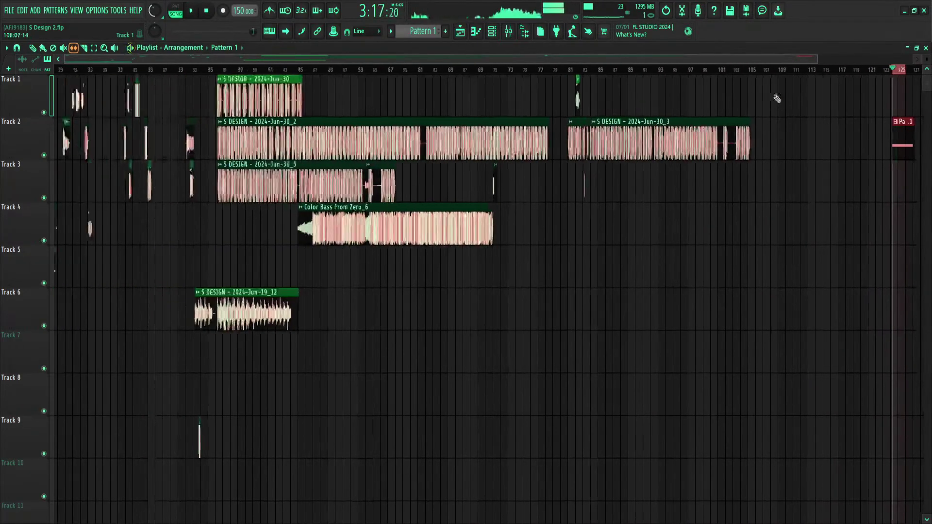
pyautogui.scroll(8, 906, 71)
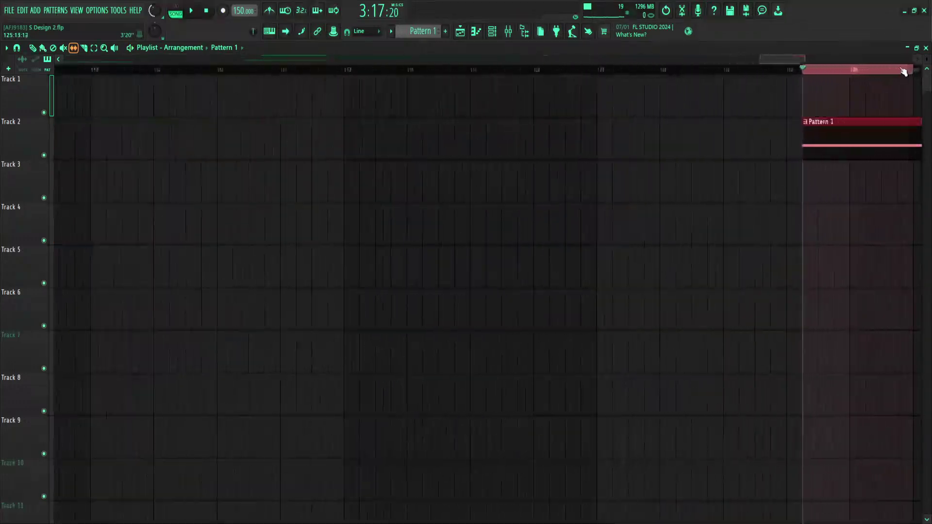
pyautogui.scroll(-2, 849, 59)
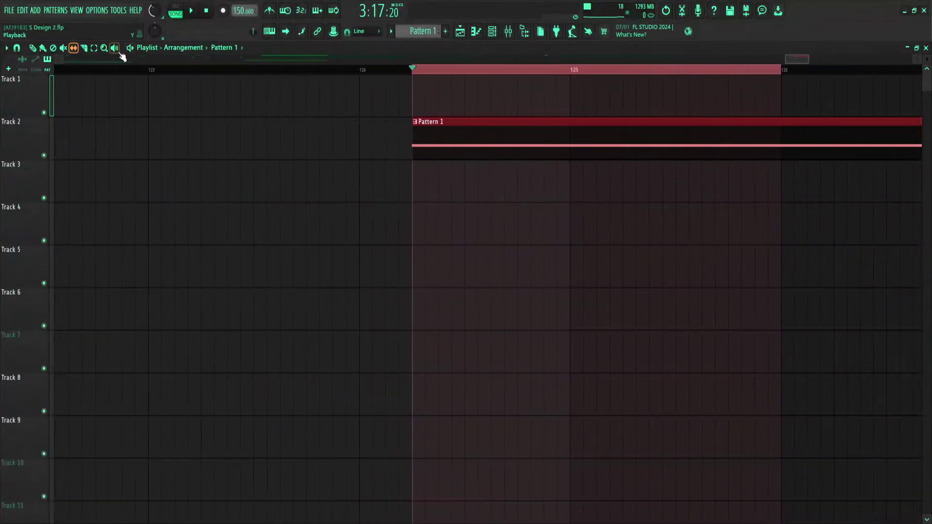
pyautogui.click(788, 136)
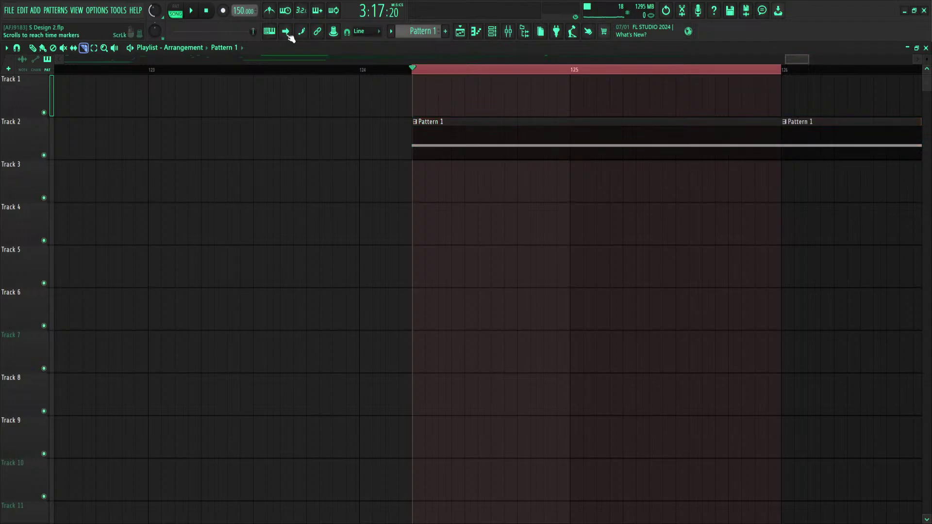
pyautogui.click(66, 49)
pyautogui.rightClick(870, 137)
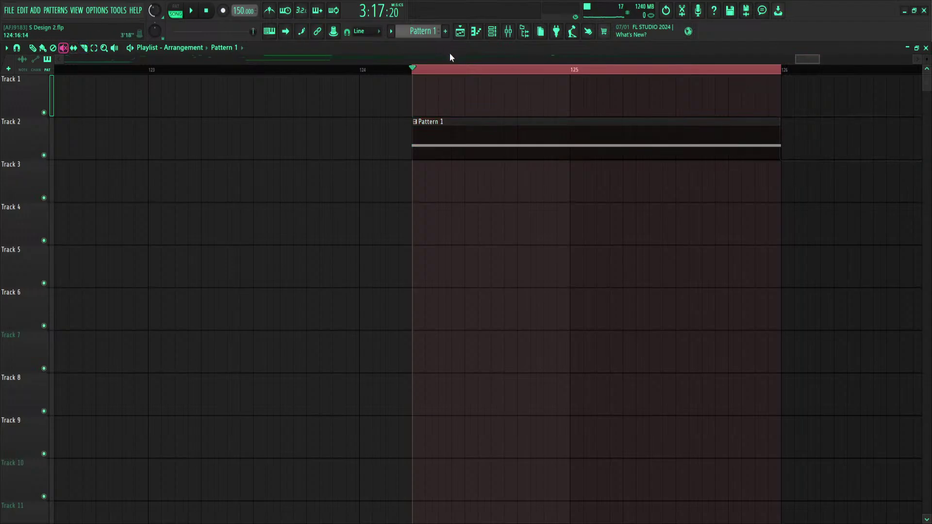
# Play the trimmed loop with Edison recording, and bring Edison and the Current synth back into view
pyautogui.press('space')
pyautogui.scroll(-3, 469, 71)
pyautogui.click(508, 31)
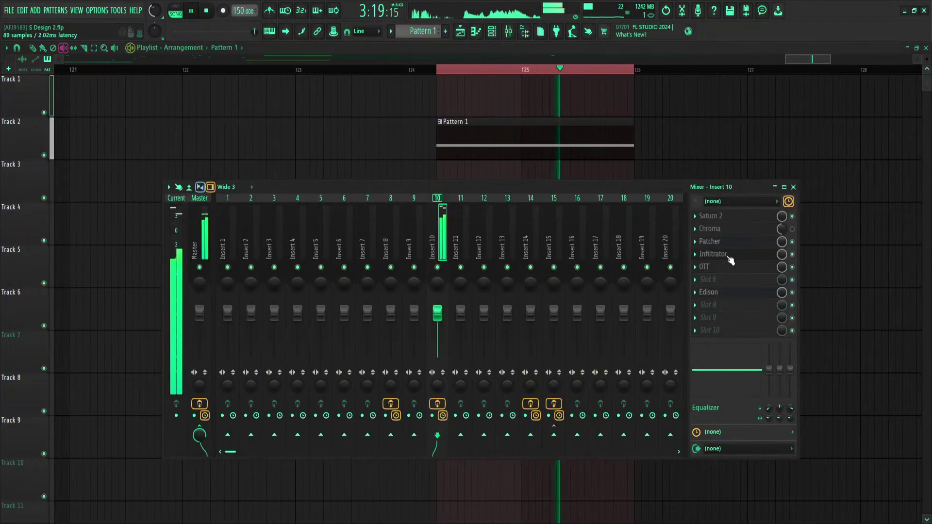
pyautogui.click(711, 292)
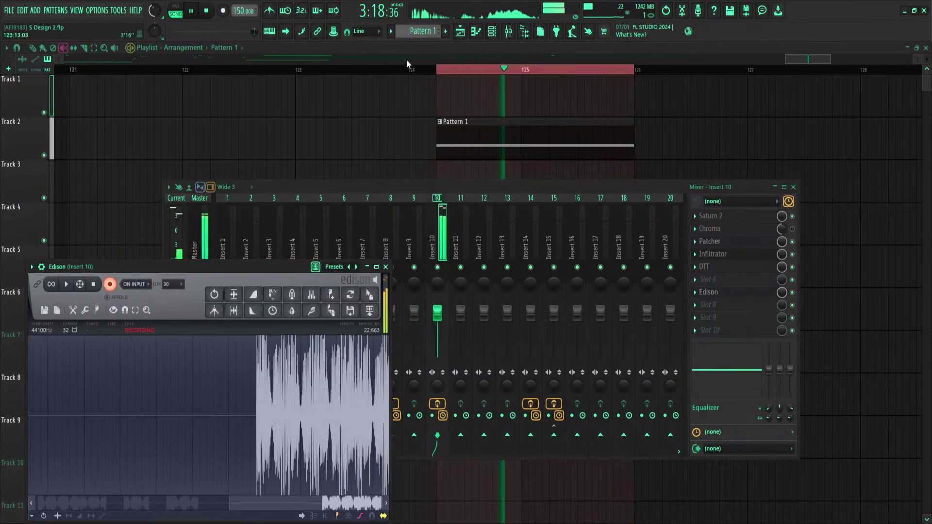
pyautogui.click(493, 32)
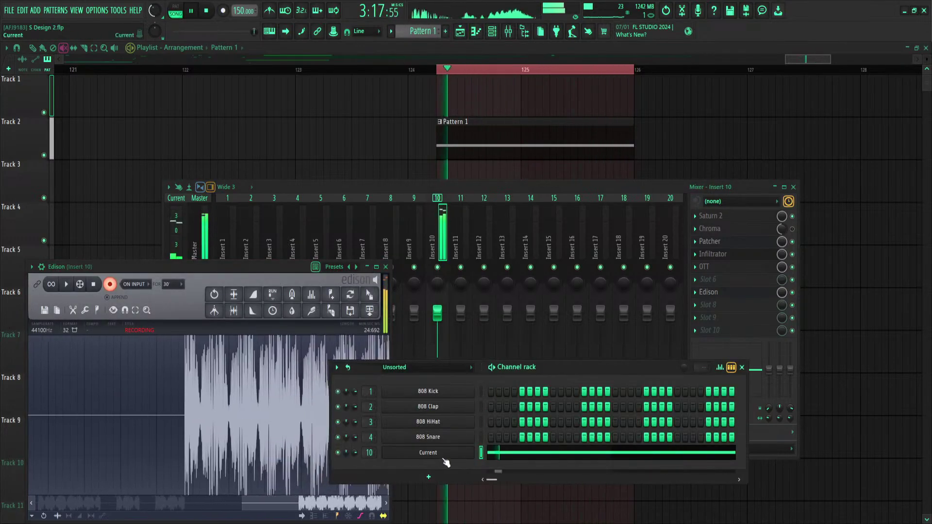
pyautogui.click(427, 453)
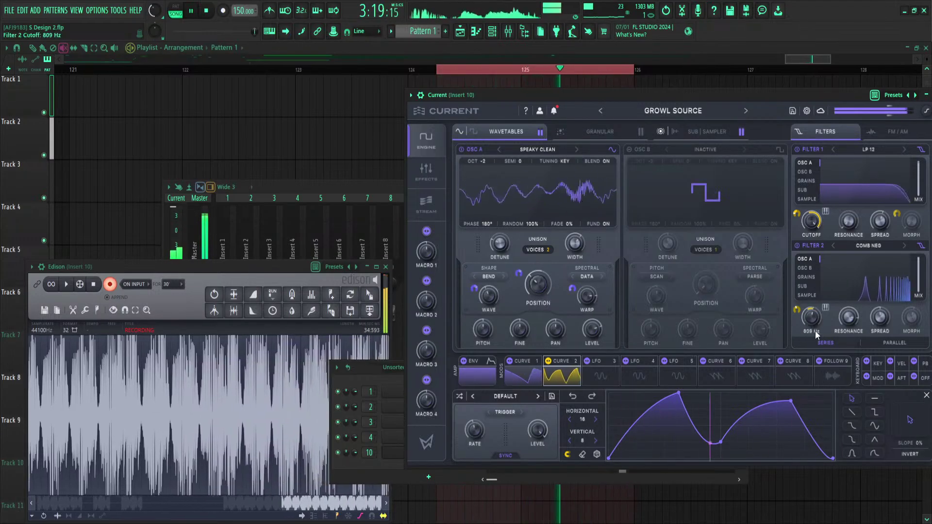
# Lower the COMB NEG Filter 2 cutoff in Current from playback, passing through 397 Hz, while Edison records
pyautogui.moveTo(812, 323)
pyautogui.mouseDown()
pyautogui.moveTo(812, 306)
pyautogui.moveTo(812, 335)
pyautogui.mouseUp()
pyautogui.scroll(-8, 814, 328)
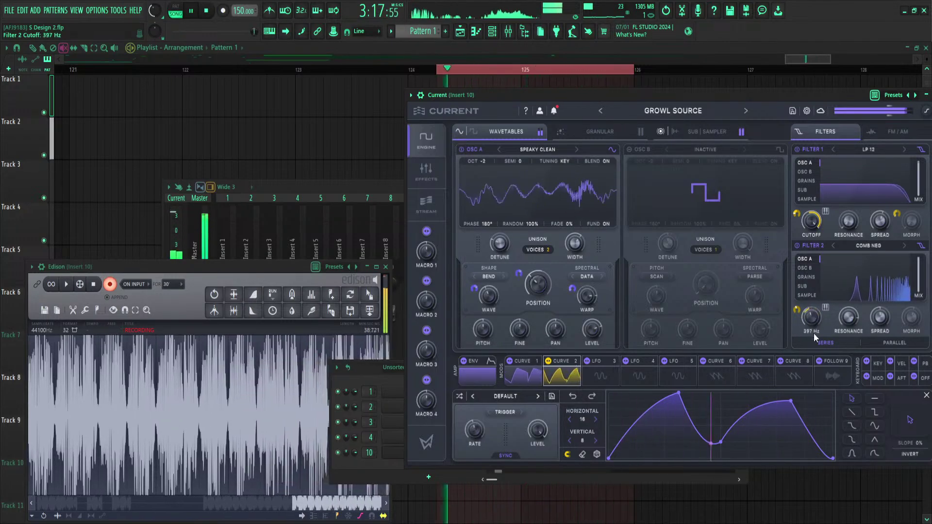
pyautogui.scroll(-3, 816, 318)
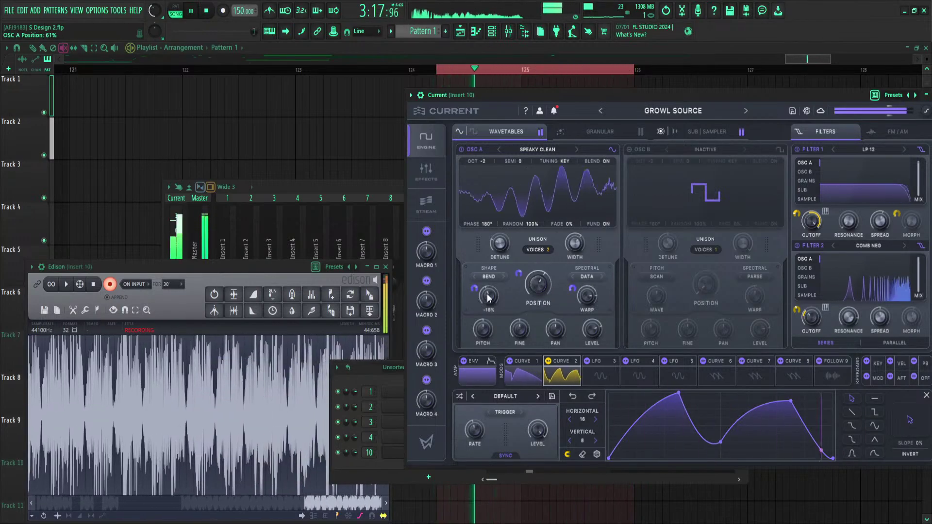
# Vary OSC A's Bend Wave amount in Current while the loop plays and Edison records
pyautogui.moveTo(482, 338); pyautogui.dragTo(486, 309)
pyautogui.click(502, 277)
pyautogui.click(474, 275)
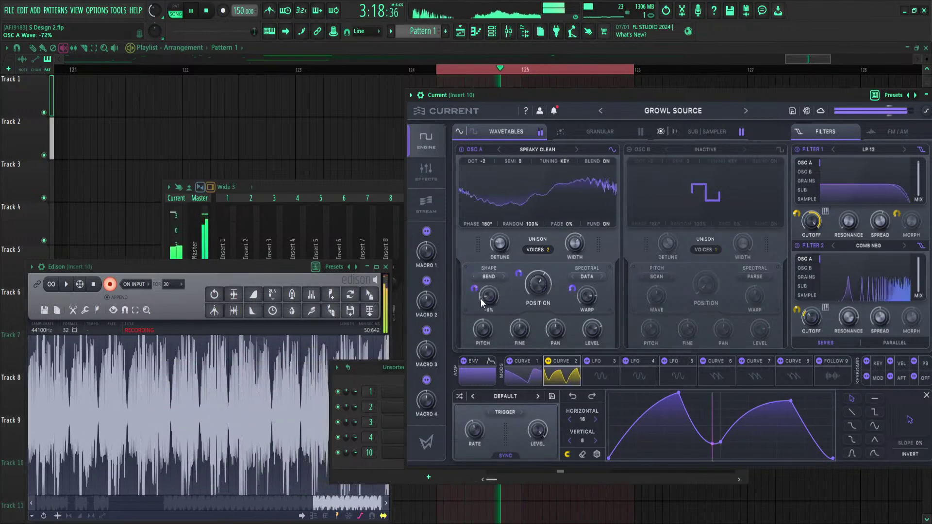
# Stop playback and Edison's recording, and place the whole recorded take on Track 2 of the playlist as an audio clip
pyautogui.press('space')
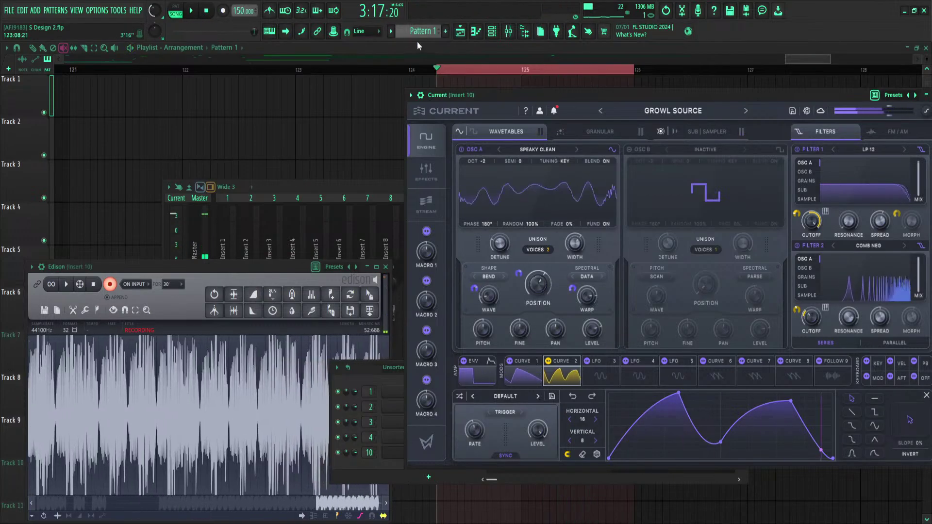
pyautogui.click(110, 285)
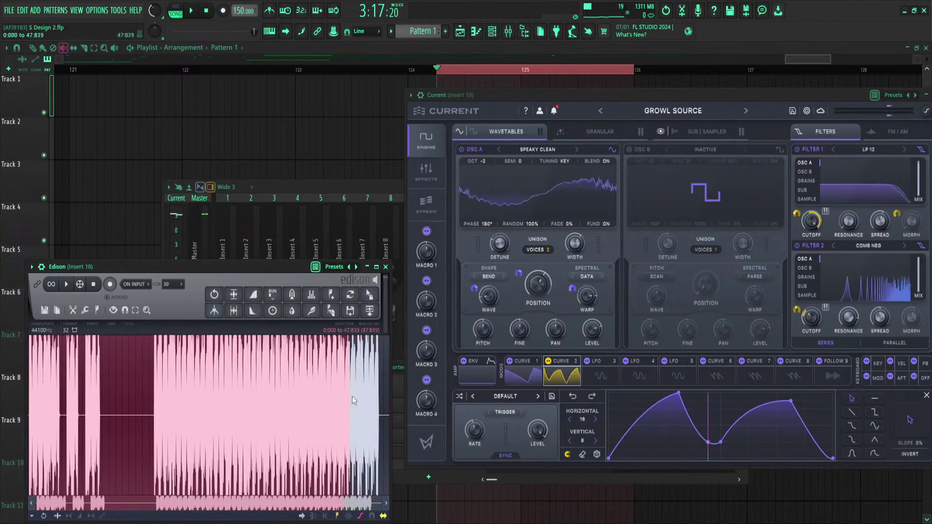
pyautogui.moveTo(379, 395); pyautogui.dragTo(384, 141)
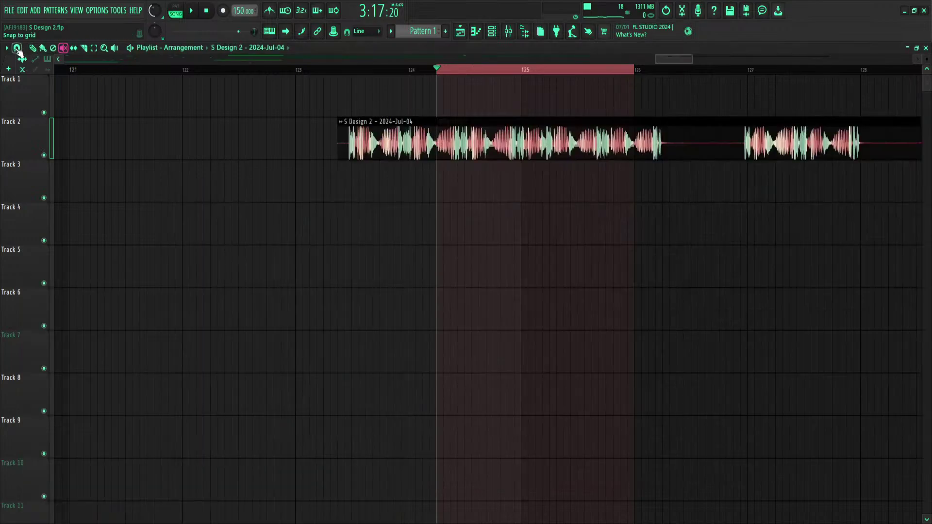
# Move the recorded audio clip down to Track 3 and delete the Pattern 1 clip from Track 2
pyautogui.doubleClick(442, 153)
pyautogui.moveTo(443, 154); pyautogui.dragTo(466, 186)
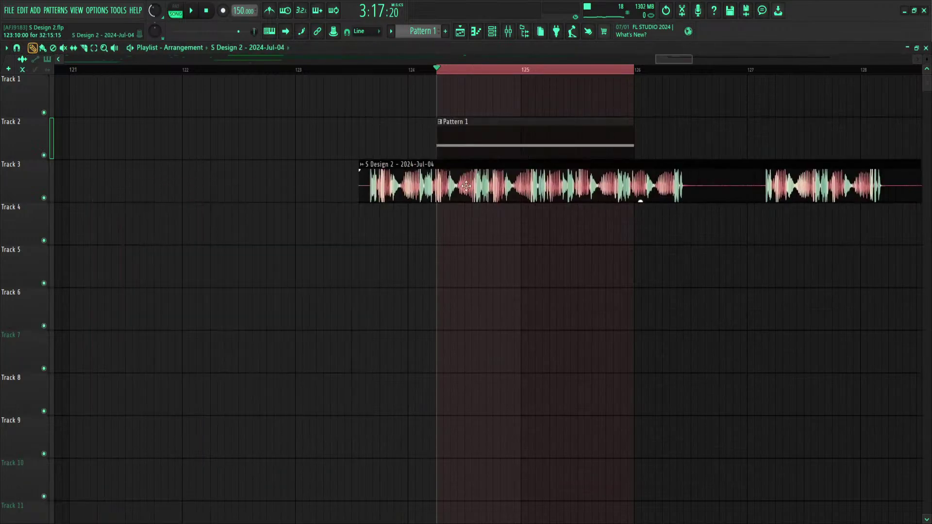
pyautogui.rightClick(483, 148)
# Route the recorded audio clip to mixer track 14 and check its signal on that insert during playback
pyautogui.doubleClick(478, 173)
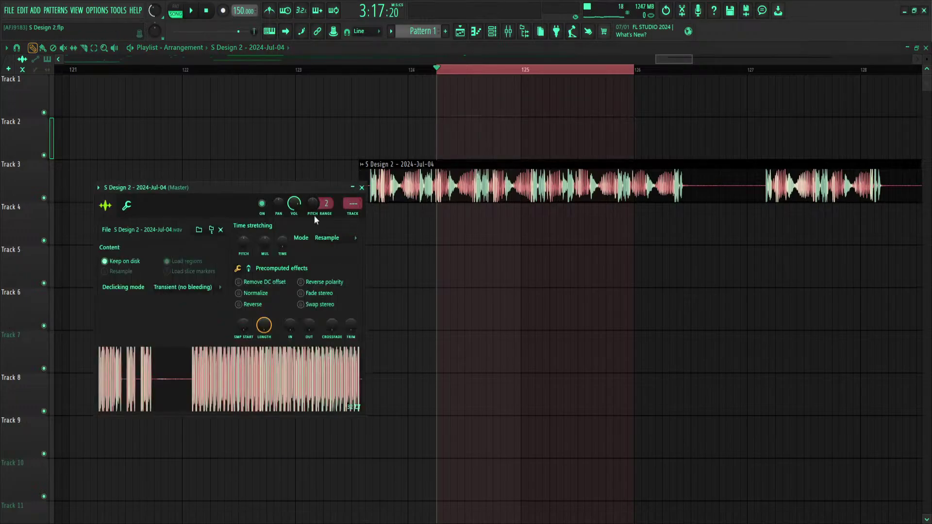
pyautogui.moveTo(348, 203); pyautogui.dragTo(348, 174)
pyautogui.press('space')
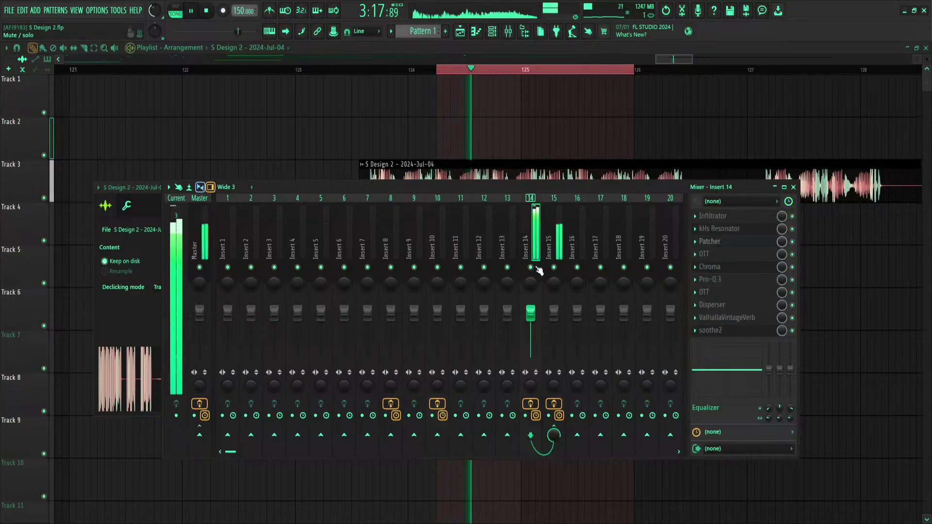
pyautogui.press('F9')
pyautogui.press('space')
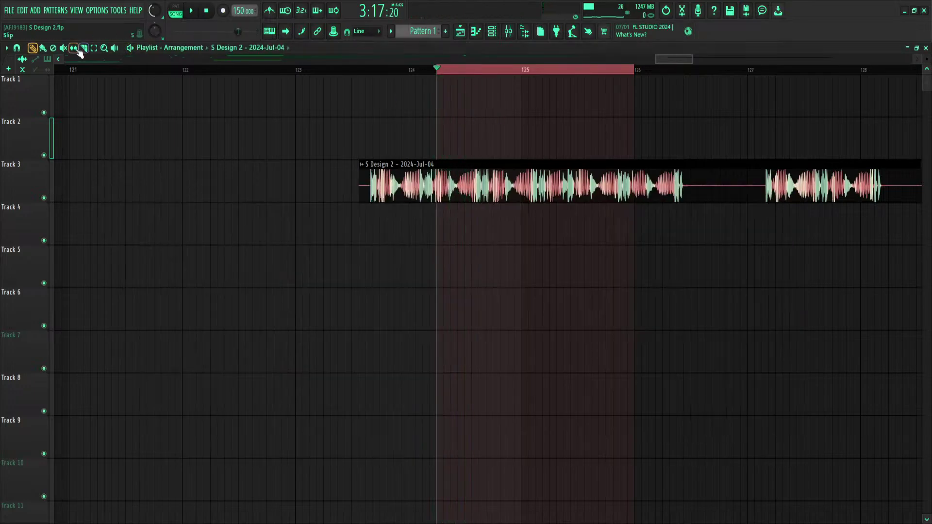
# Slip the Track 3 clip's audio content earlier, and play the loop with Insert 14's Infiltrator open
pyautogui.click(514, 34)
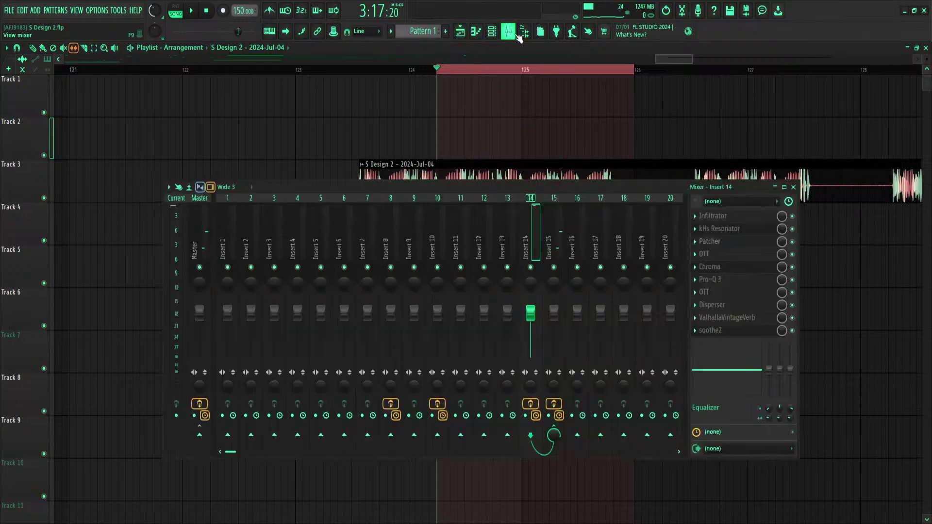
pyautogui.click(723, 216)
pyautogui.press('space')
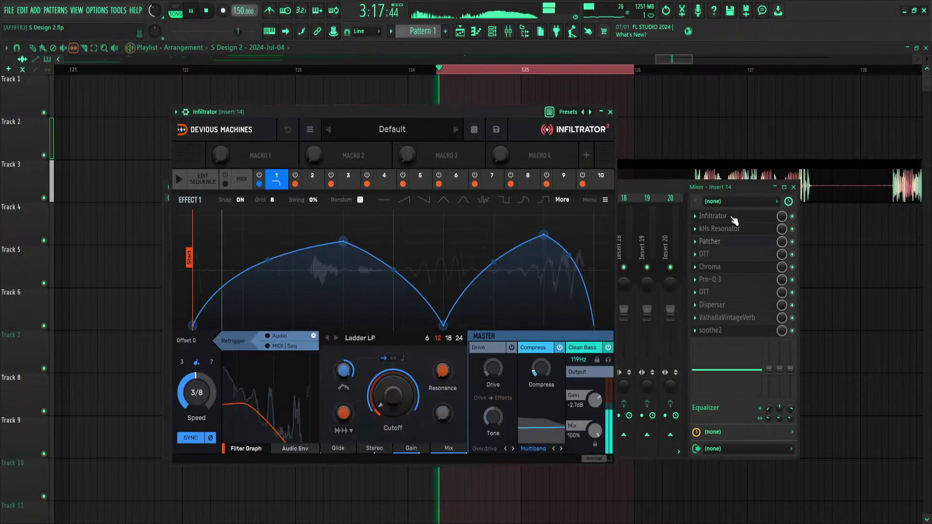
# Open Patcher on Insert 14 and audition the loop with its Multiband Delay and Vocodex routing in view
pyautogui.click(713, 241)
pyautogui.press('space')
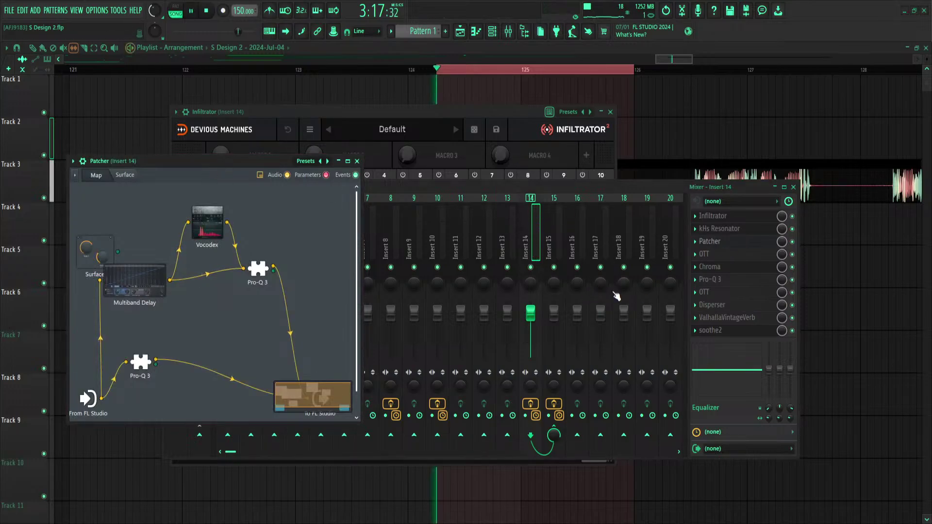
pyautogui.press('space')
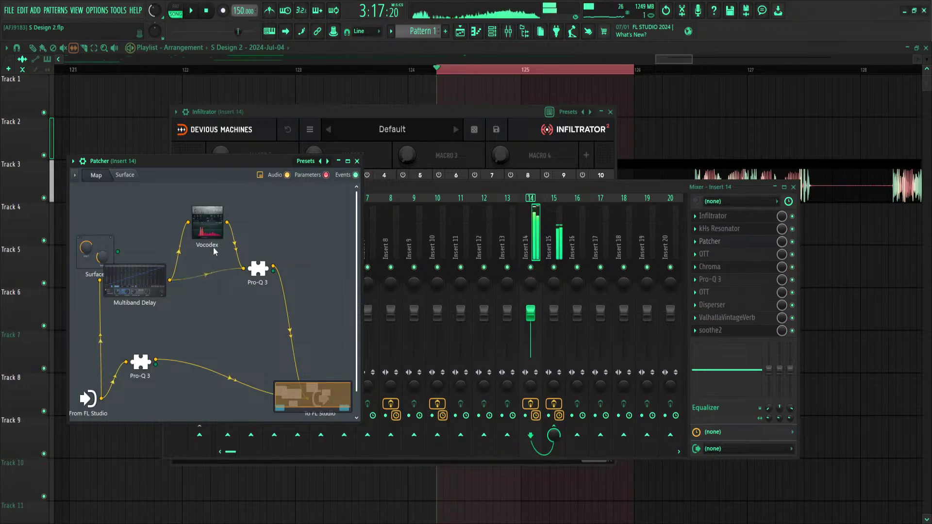
pyautogui.press('space')
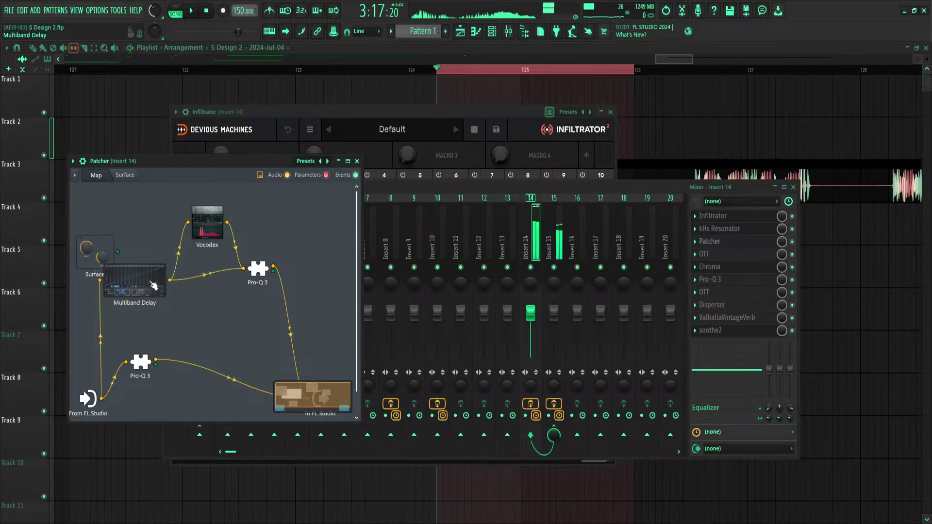
# Compare the loop with Insert 14's Patcher bypassed and re-enabled
pyautogui.click(792, 255)
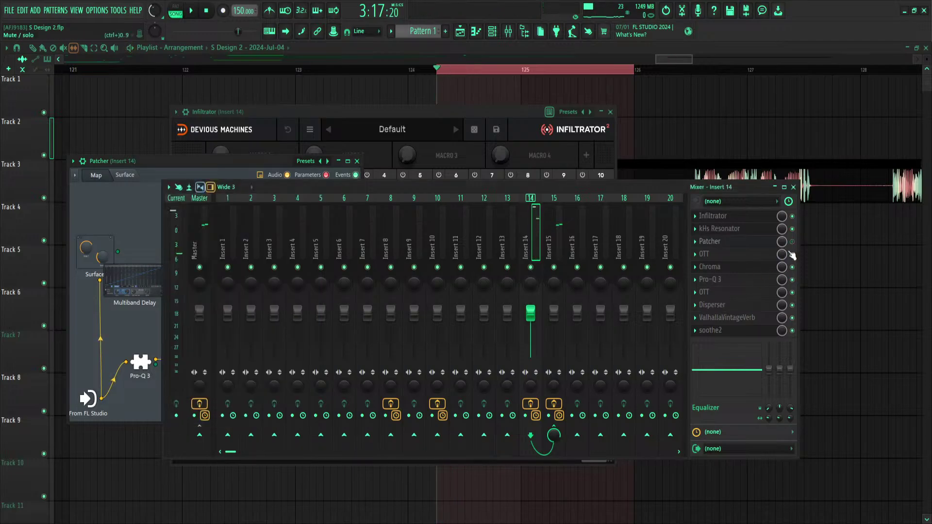
pyautogui.press('space')
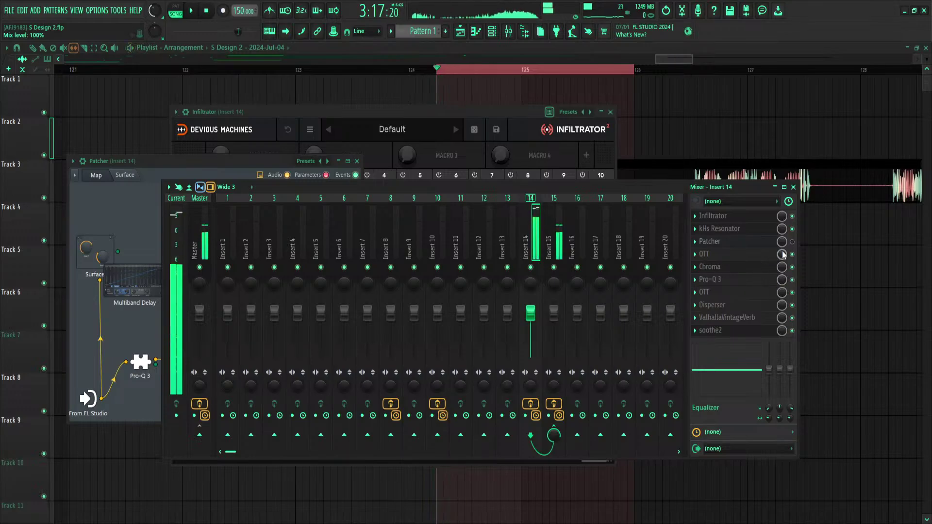
pyautogui.press('space')
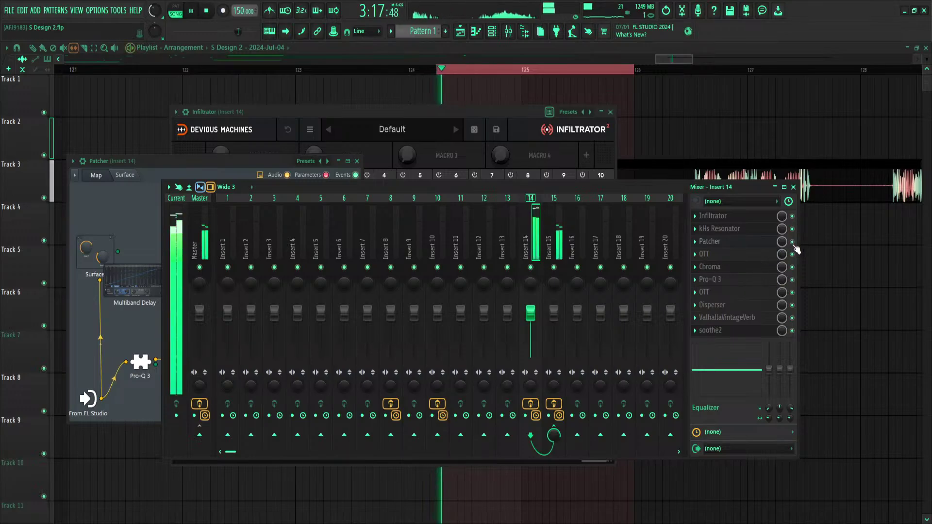
pyautogui.press('space')
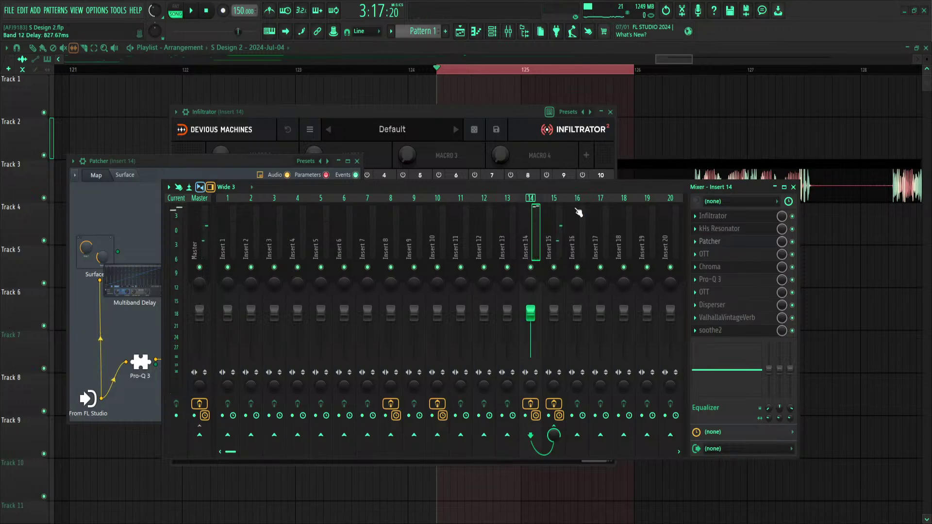
# Audition the start of the looped growl repeatedly through Insert 14's effect chain, listening to Patcher's Multiband Delay
pyautogui.press('space')
pyautogui.press('space')
pyautogui.press('space')
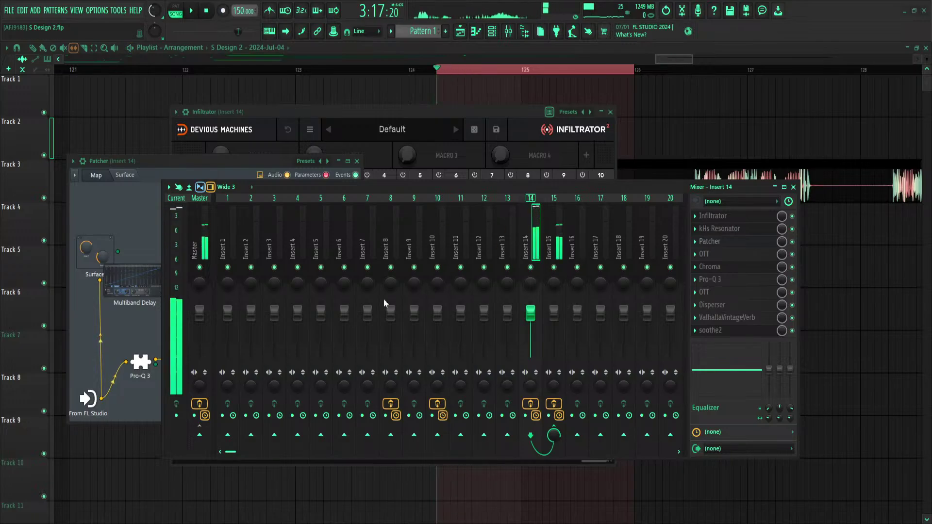
pyautogui.press('space')
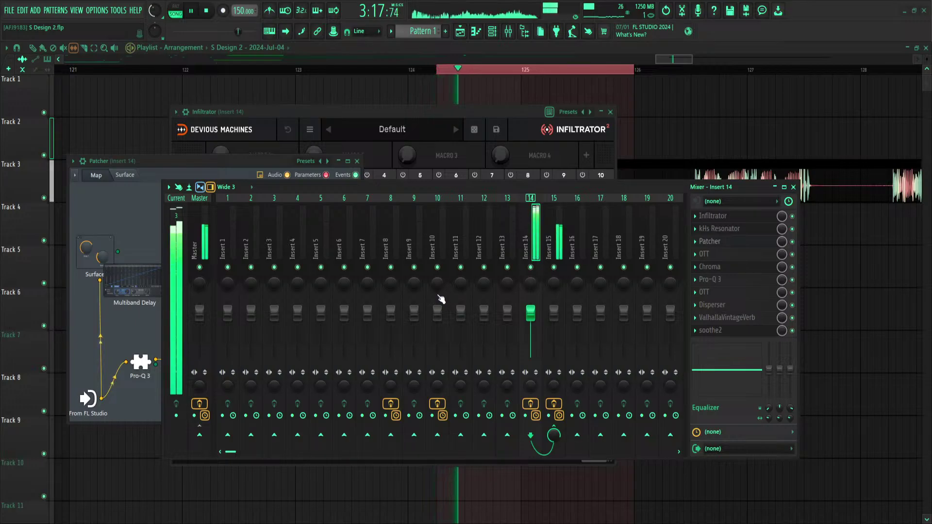
pyautogui.press('space')
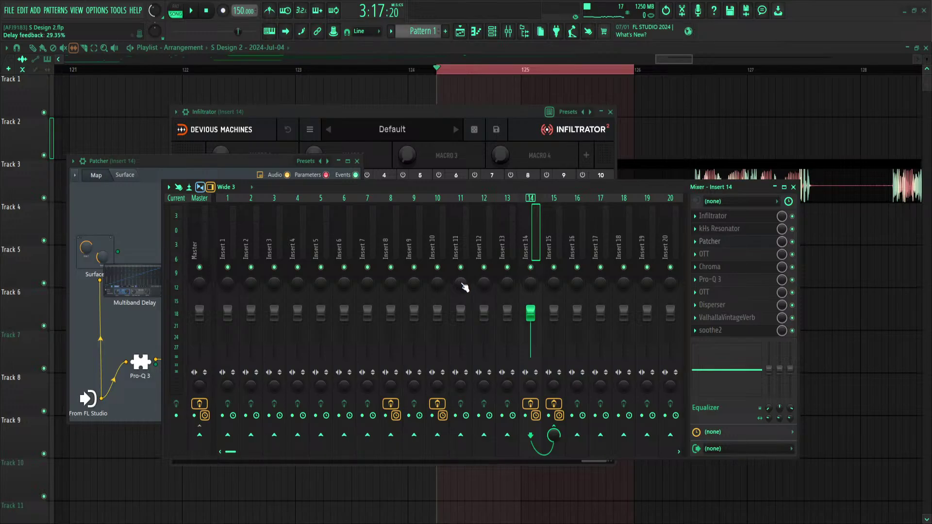
pyautogui.press('space')
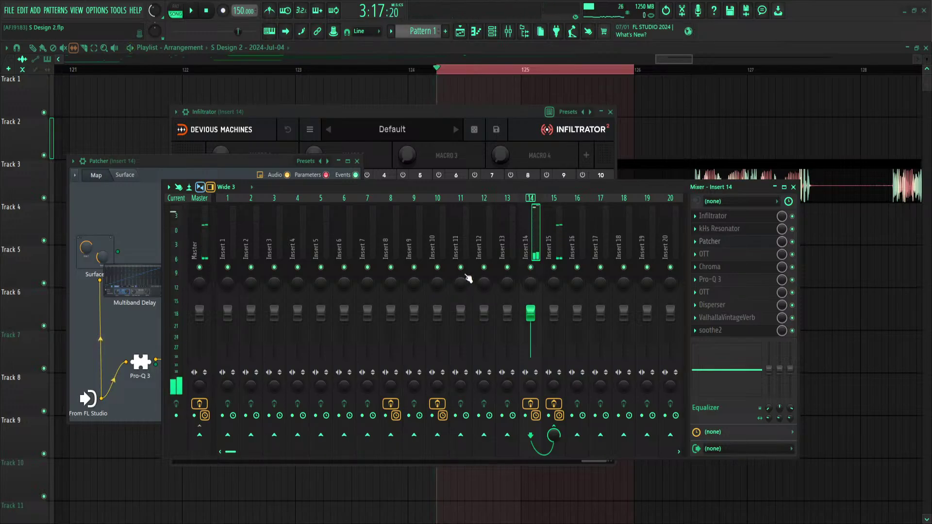
pyautogui.press('space')
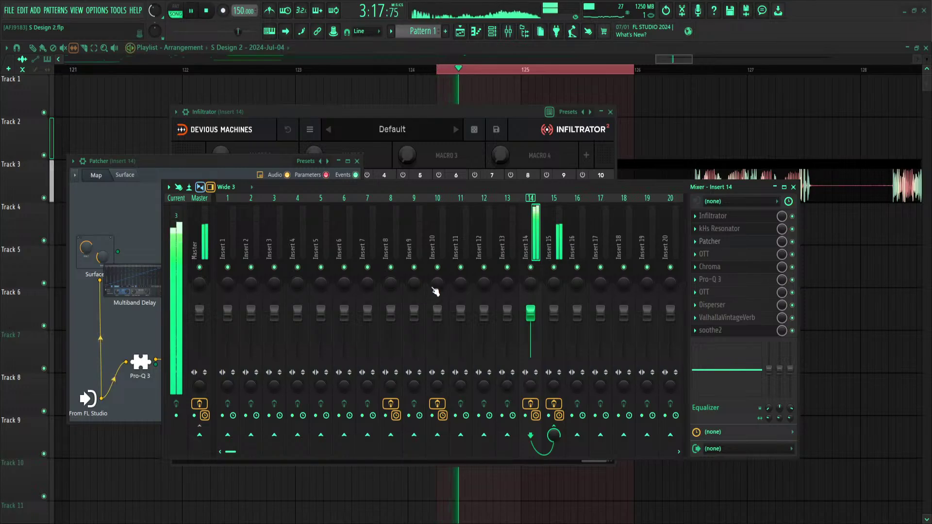
pyautogui.press('space')
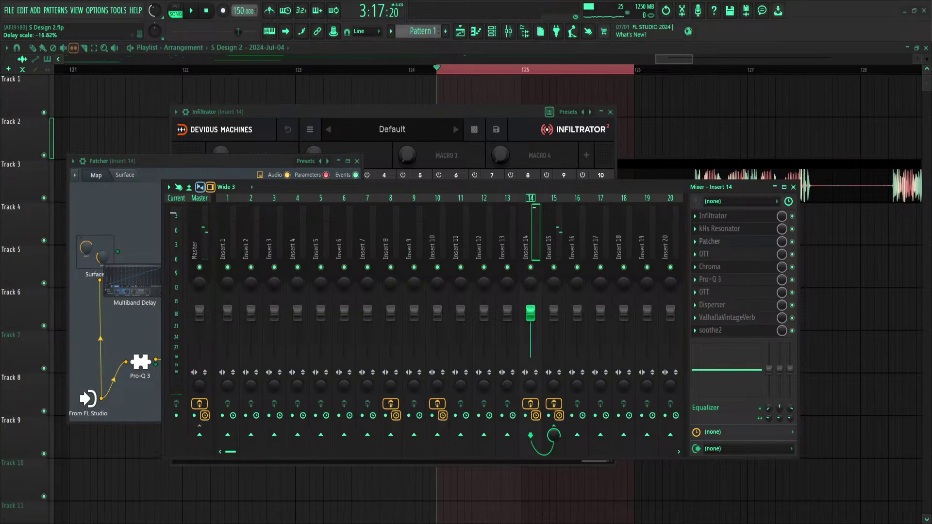
pyautogui.press('space')
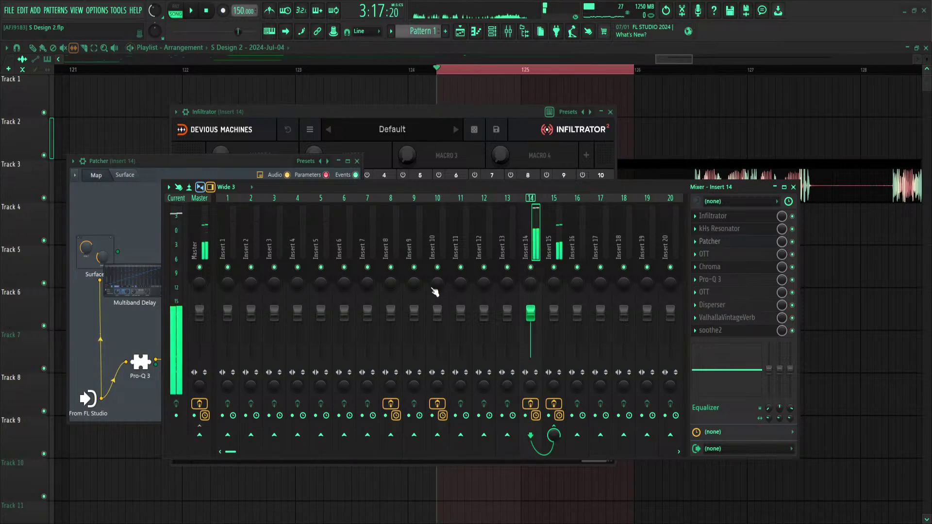
pyautogui.press('space')
pyautogui.press('space')
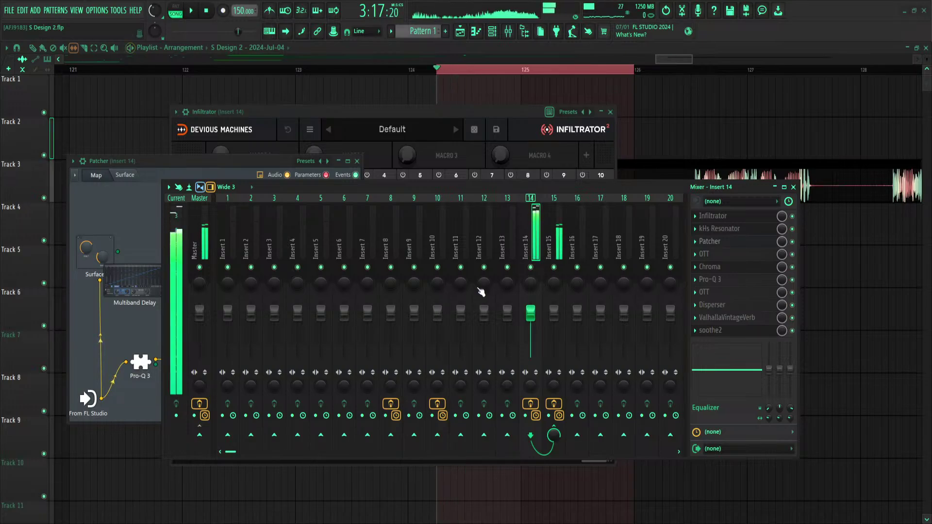
pyautogui.press('space')
pyautogui.press('space')
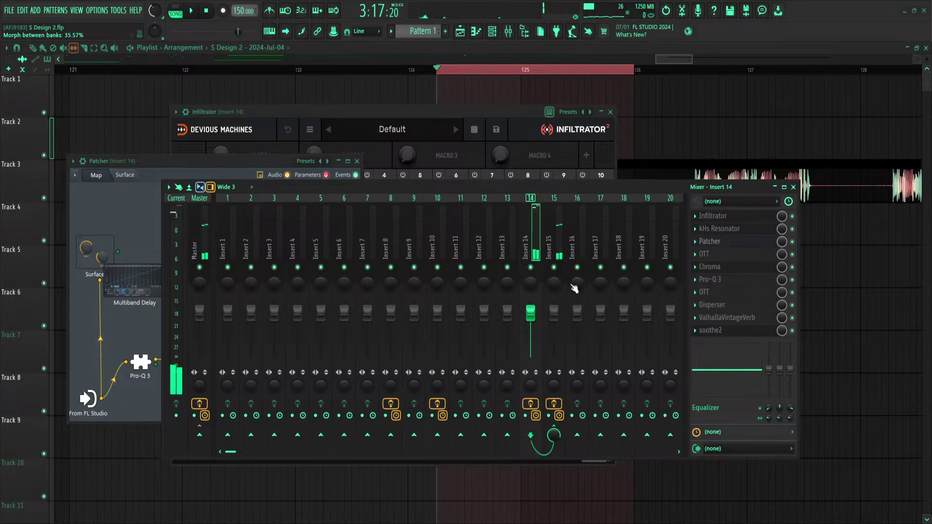
pyautogui.press('space')
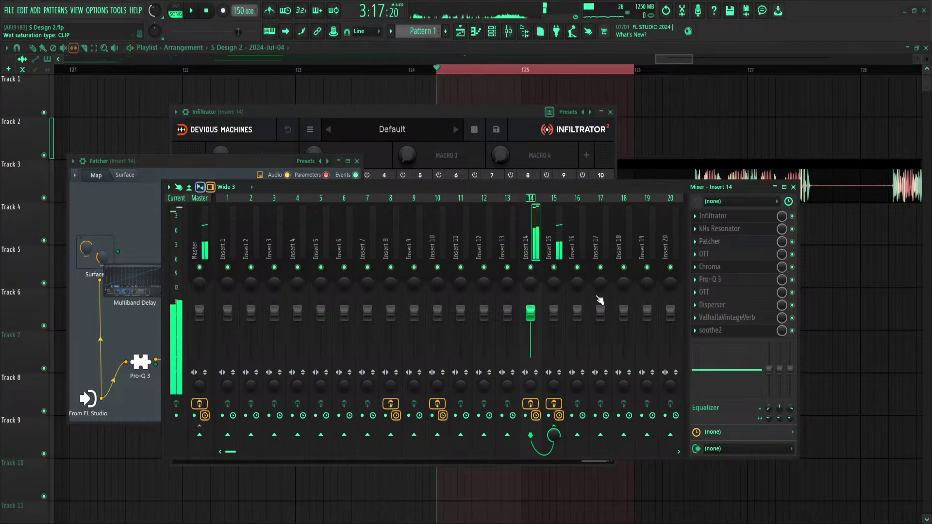
pyautogui.press('space')
pyautogui.press('space')
pyautogui.press('space')
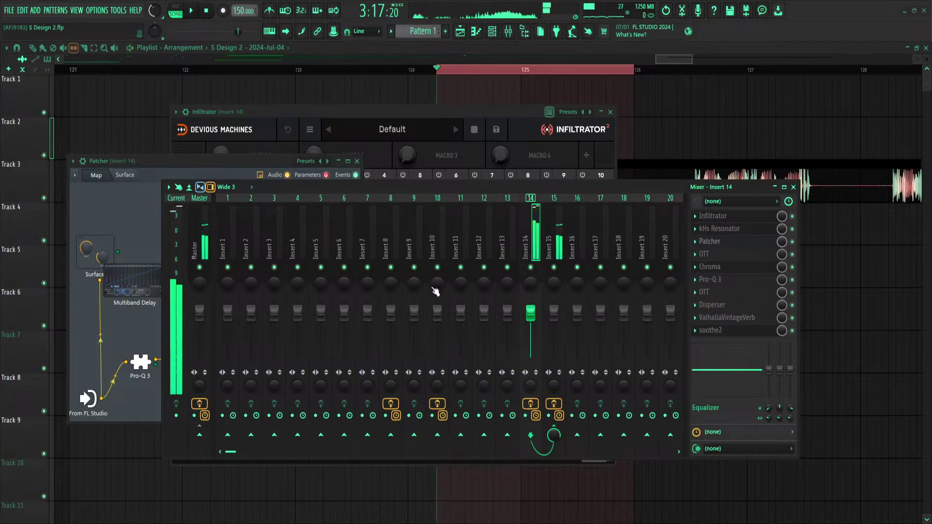
pyautogui.press('space')
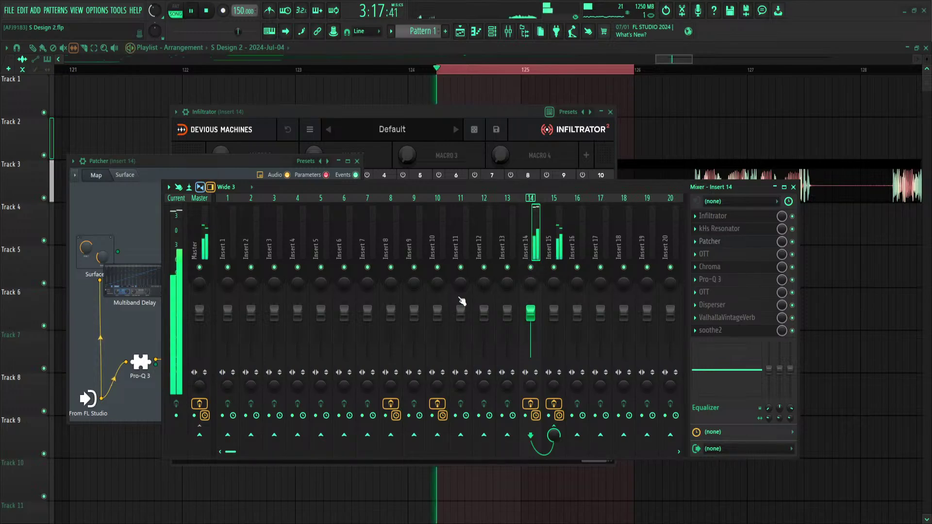
pyautogui.press('space')
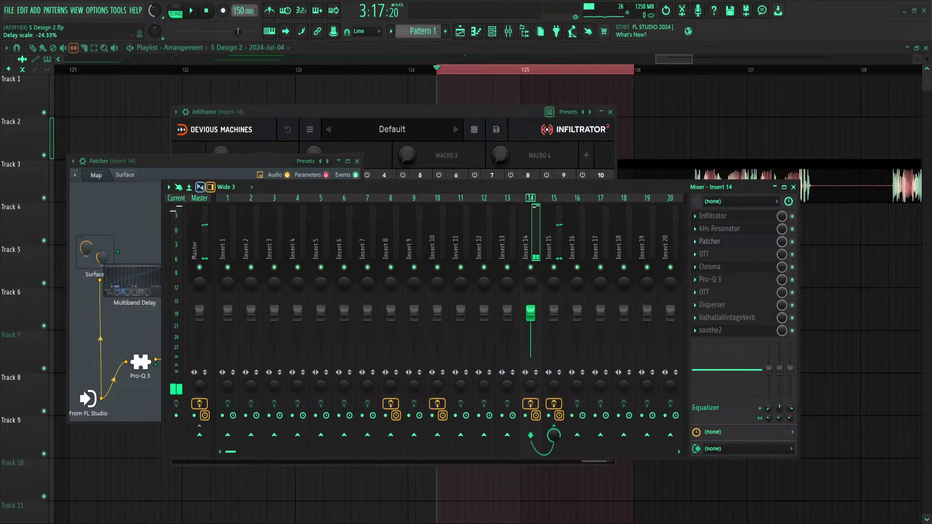
pyautogui.press('space')
pyautogui.press('space')
pyautogui.press('space')
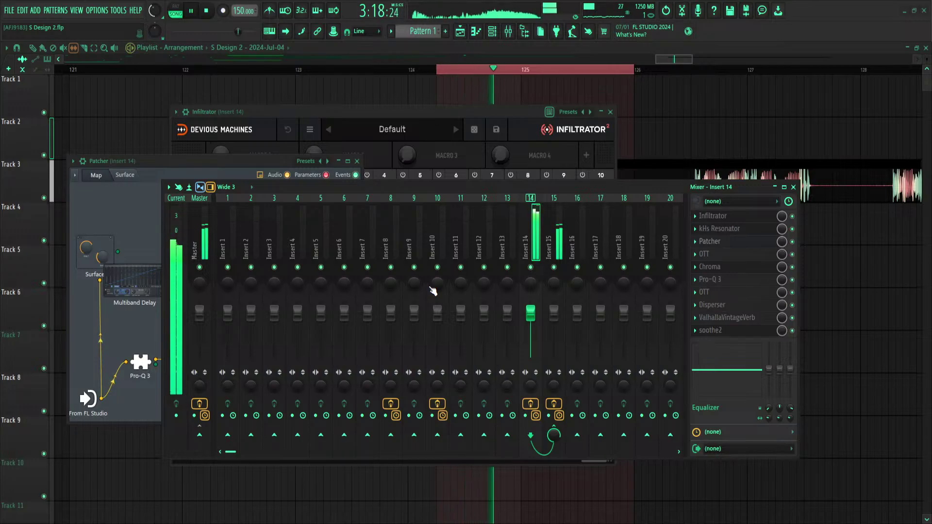
pyautogui.press('space')
pyautogui.press('space')
pyautogui.press('space')
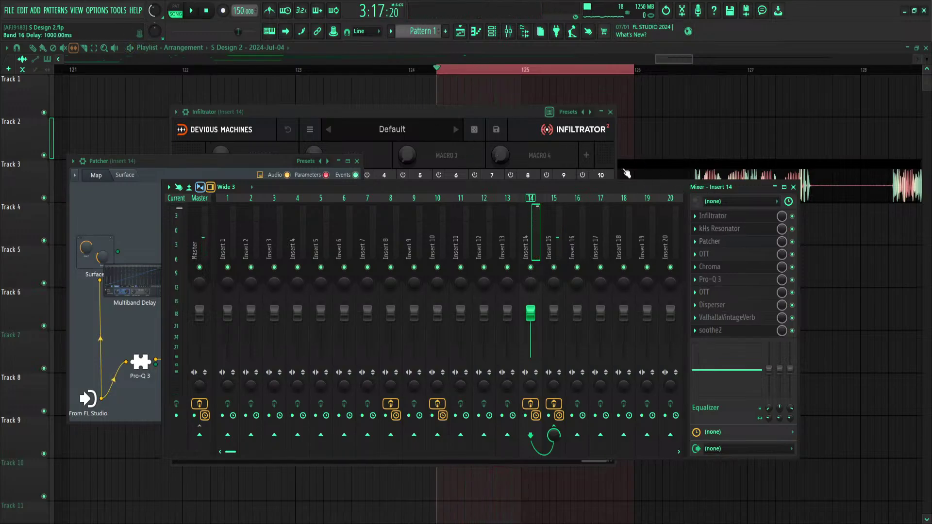
# Close all open plugin windows, replay the loop, and show Insert 15's effect chain in the mixer
pyautogui.press('F12')
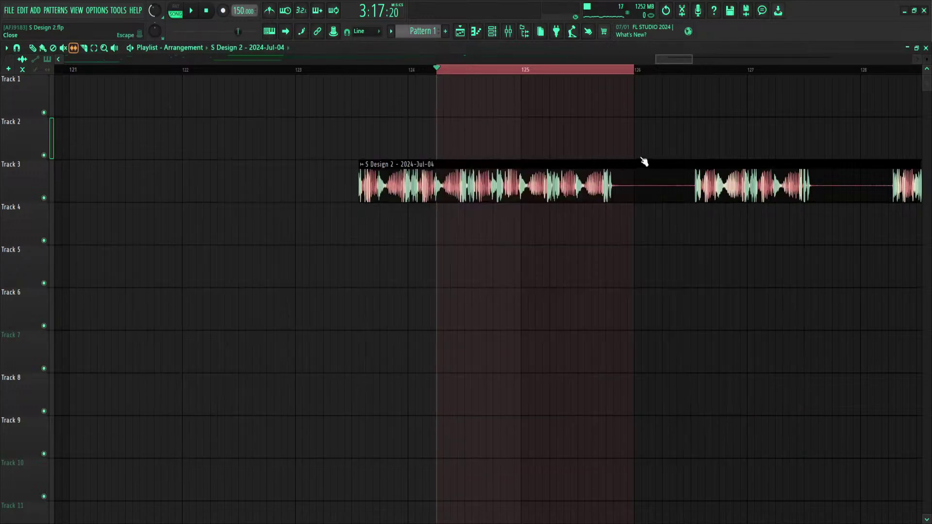
pyautogui.press('space')
pyautogui.press('space')
pyautogui.click(508, 31)
pyautogui.press('space')
pyautogui.press('space')
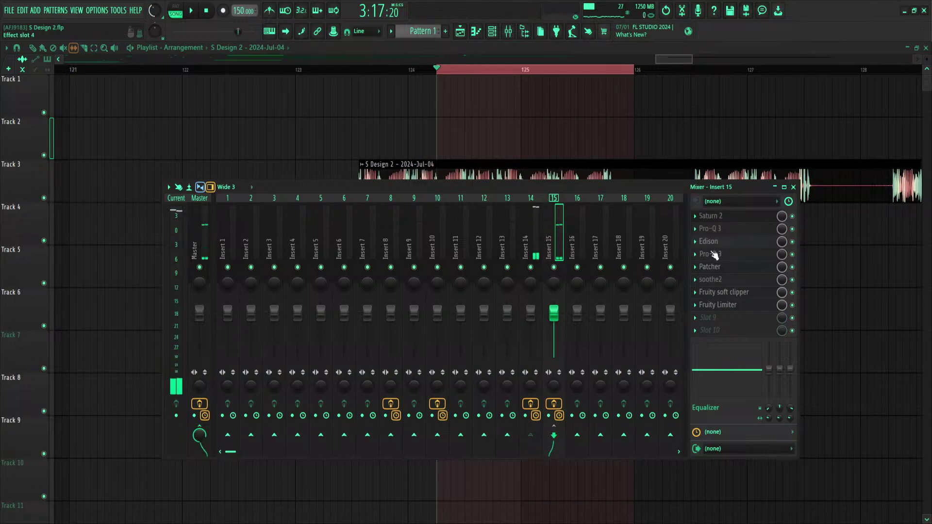
# Bypass the Fruity soft clipper on Insert 15 while the loop plays, and stop playback
pyautogui.press('space')
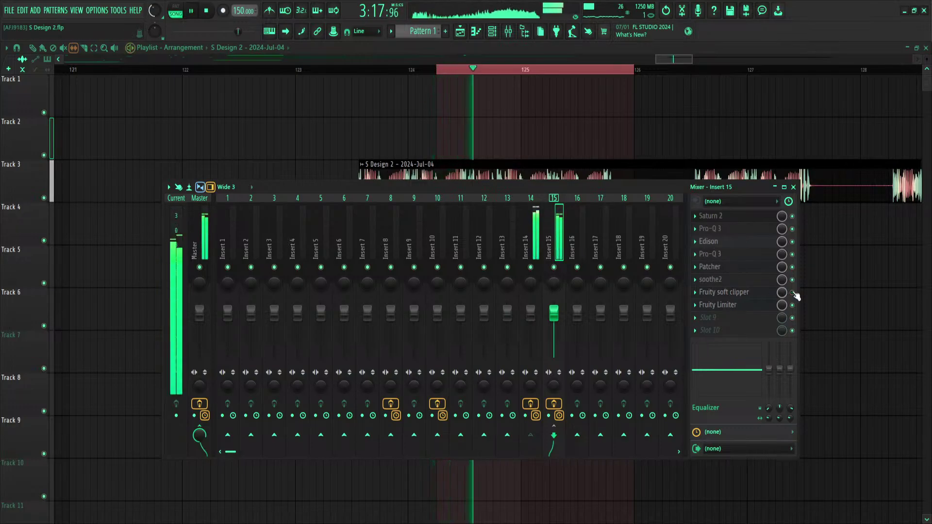
pyautogui.click(793, 292)
pyautogui.press('space')
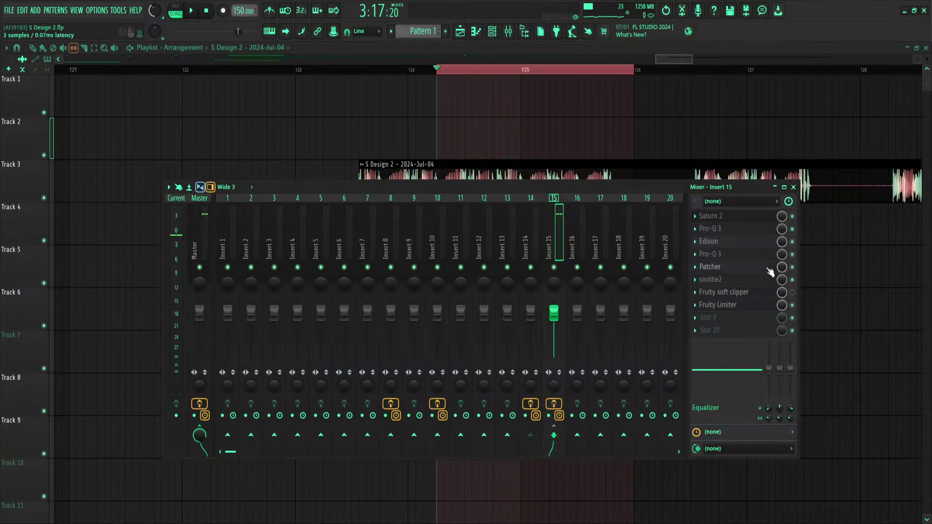
# Open the Patcher on Insert 15 to show its kHs Distortion map and audition the loop through it
pyautogui.click(769, 269)
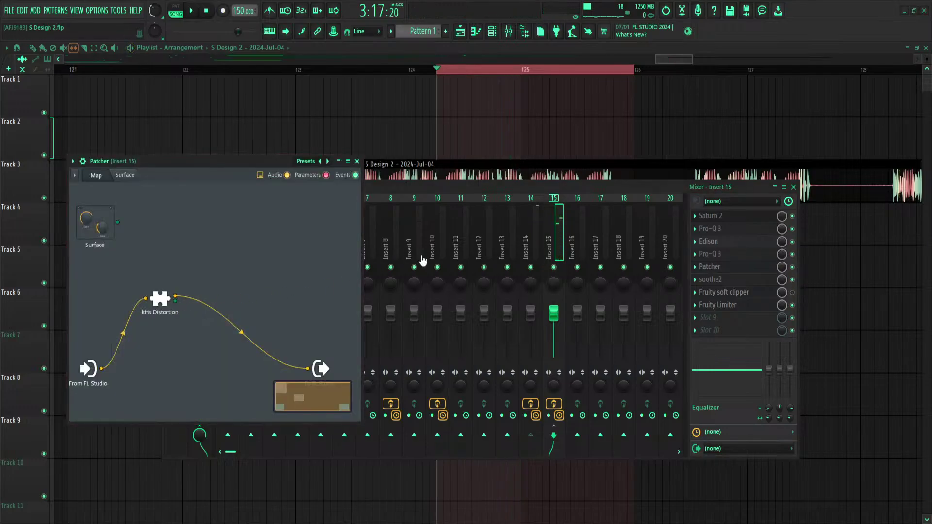
pyautogui.press('space')
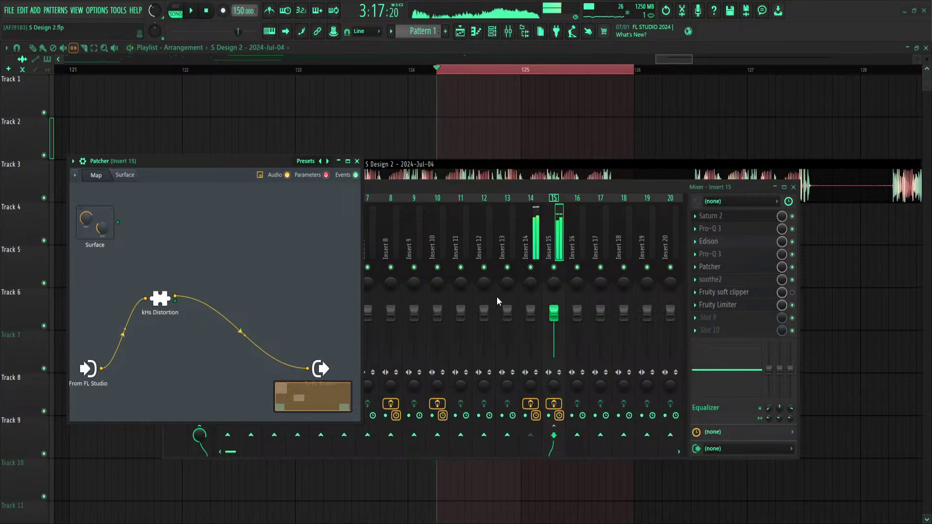
pyautogui.press('space')
pyautogui.press('space')
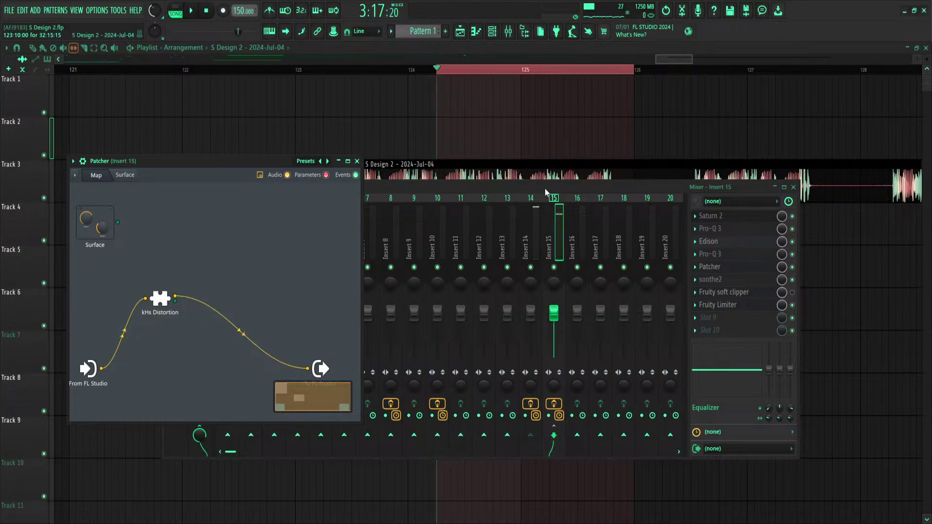
# Raise the Side low cut in Insert 15's first Pro-Q 3 to about 197 Hz at 30 dB/oct and audition the loop
pyautogui.click(724, 229)
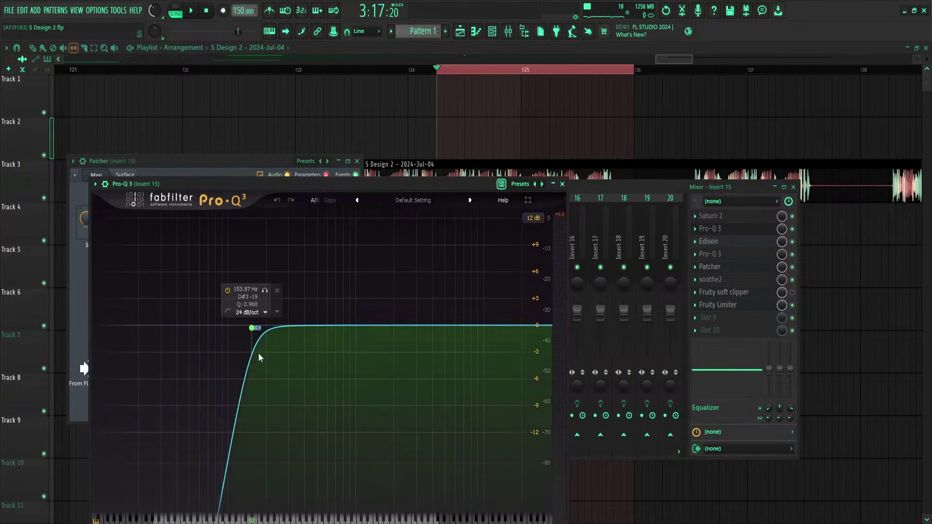
pyautogui.moveTo(251, 337); pyautogui.dragTo(263, 329)
pyautogui.press('space')
pyautogui.press('space')
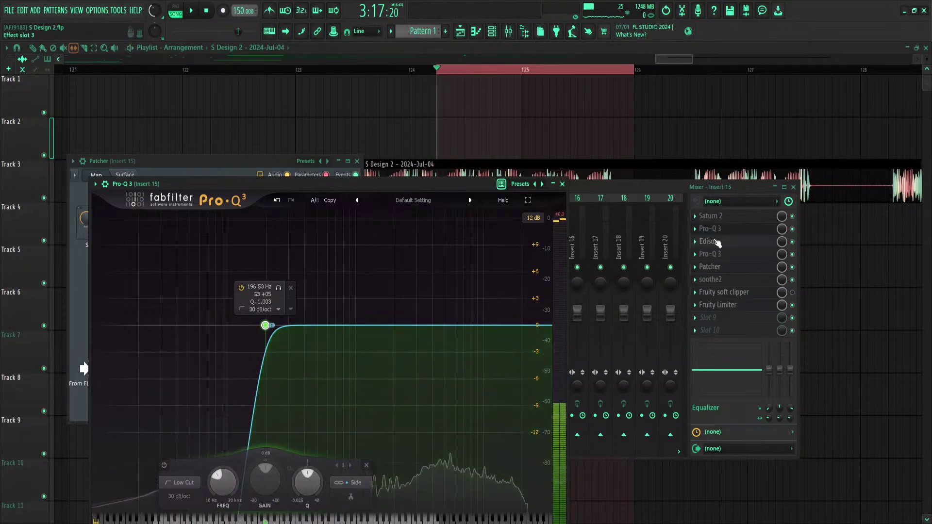
# Retune the purple low bell in Insert 15's second Pro-Q 3 to about 129 Hz and -9.55 dB while auditioning the loop
pyautogui.click(723, 255)
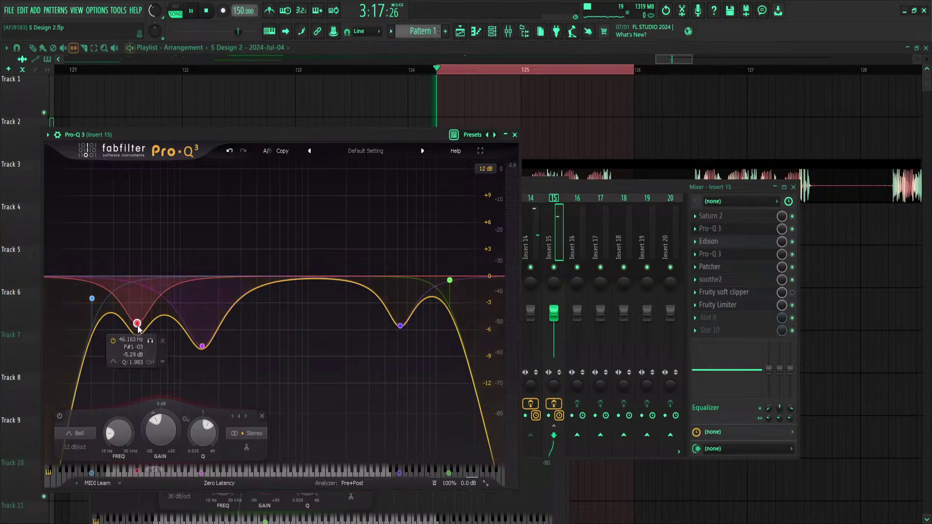
pyautogui.press('space')
pyautogui.press('space')
pyautogui.moveTo(202, 346); pyautogui.dragTo(192, 356)
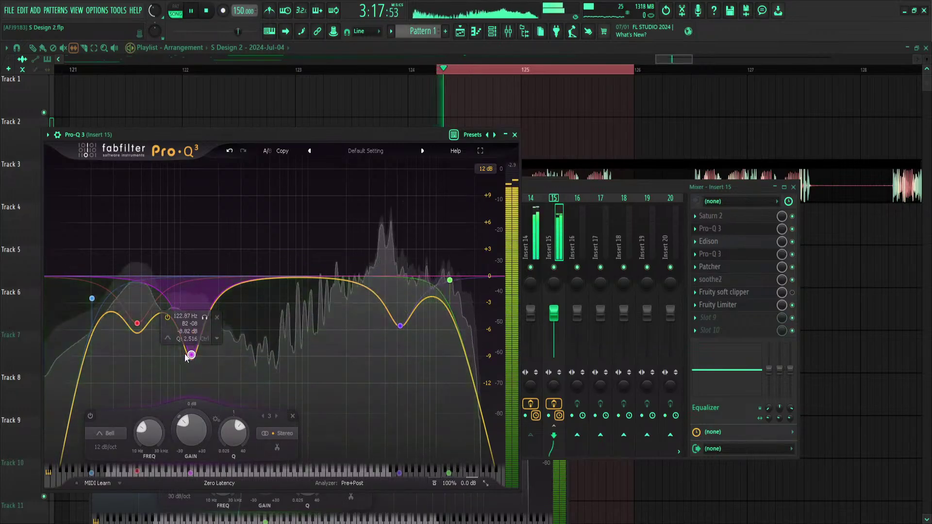
pyautogui.press('space')
pyautogui.moveTo(188, 359); pyautogui.dragTo(194, 368)
pyautogui.press('space')
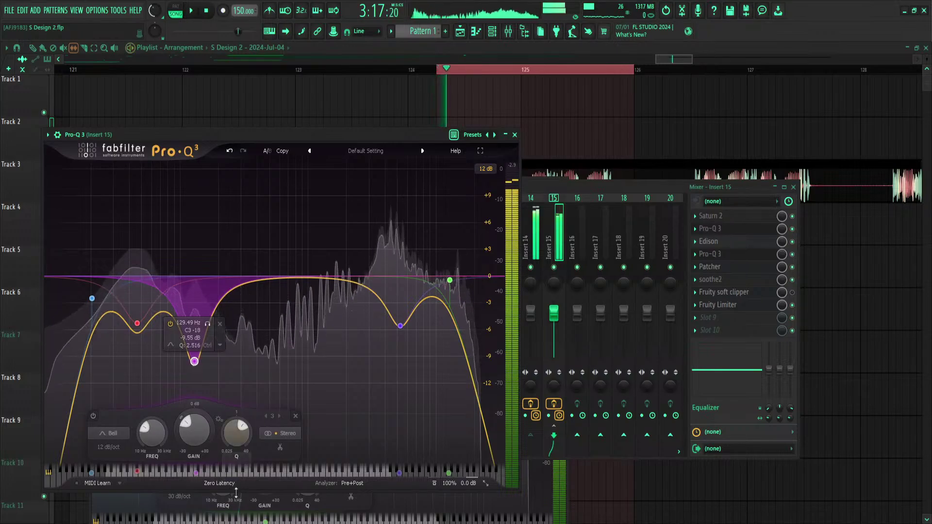
pyautogui.press('space')
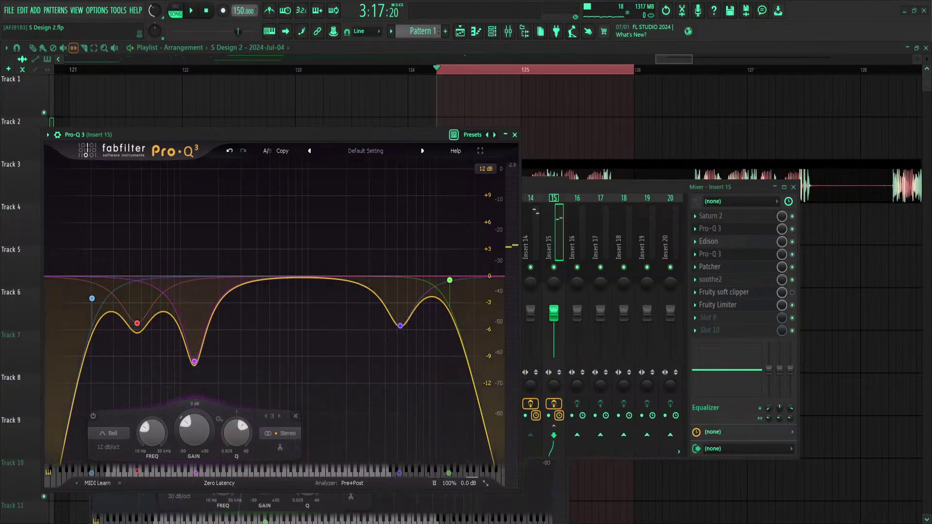
# Slice the Track 3 growl at 124:06 and at the phrase's end, and delete the audio following the phrase
pyautogui.click(444, 71)
pyautogui.press('space')
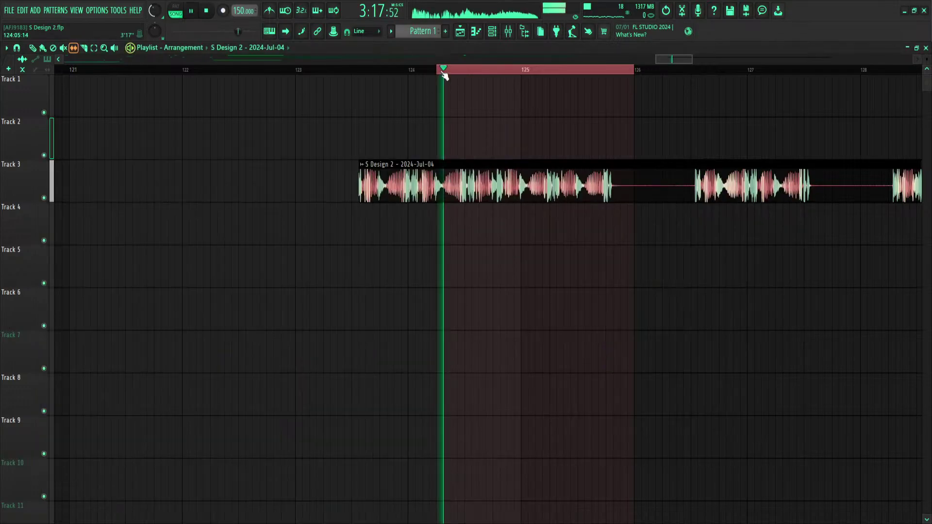
pyautogui.press('space')
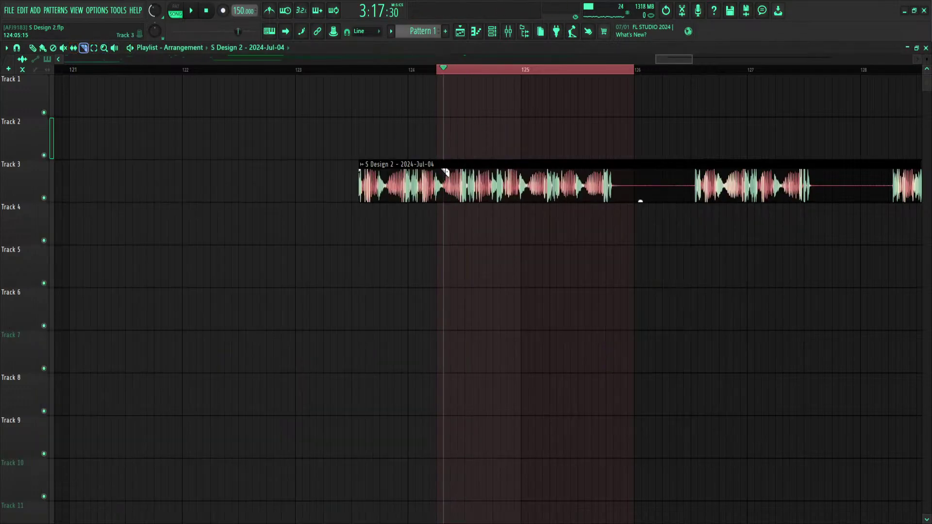
pyautogui.scroll(2, 469, 73)
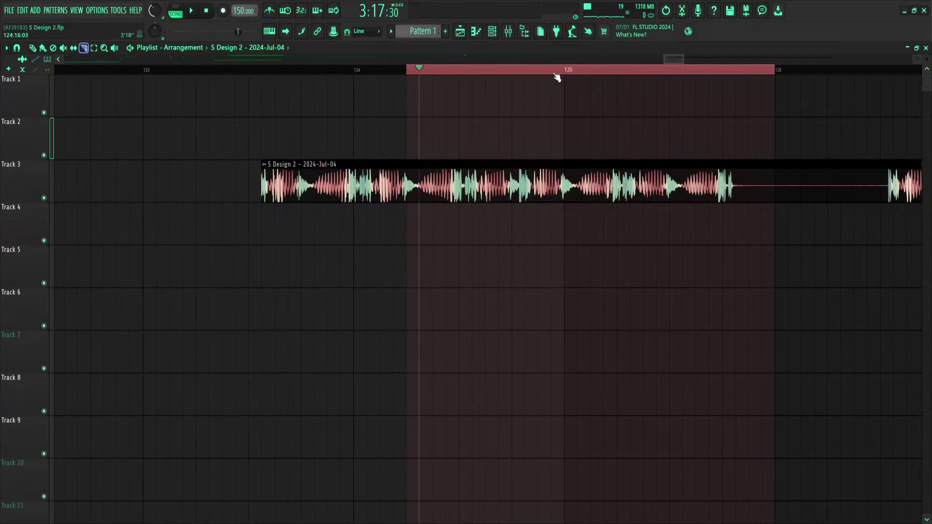
pyautogui.scroll(-2, 556, 73)
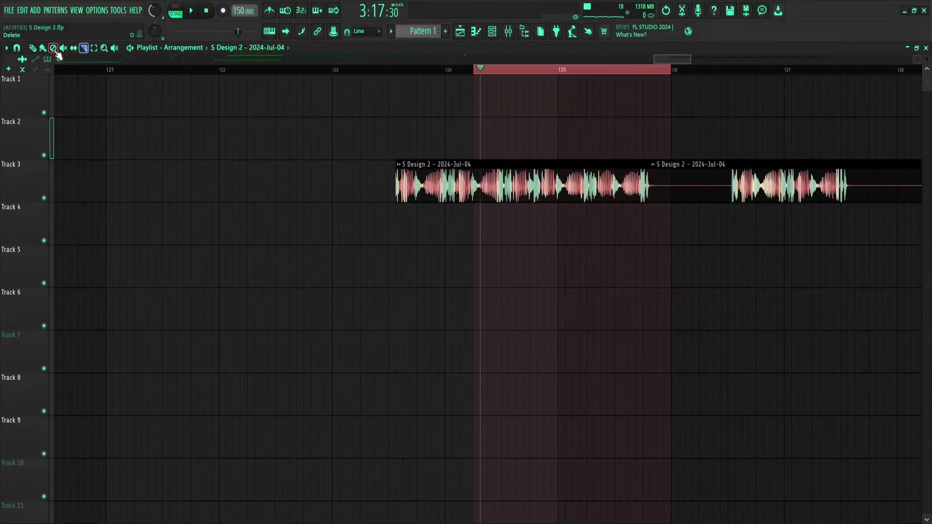
pyautogui.rightClick(677, 188)
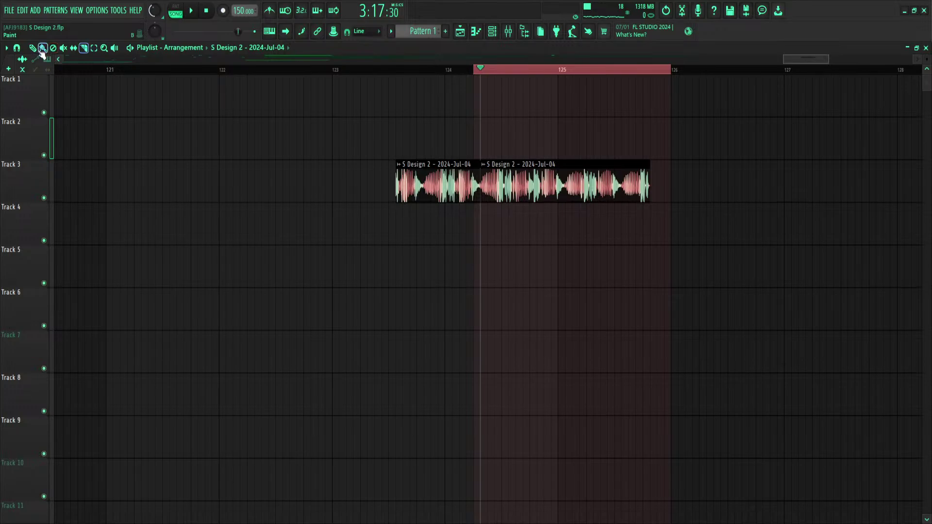
# Load a new Edison into slot 9 of Insert 15's effect chain
pyautogui.click(511, 32)
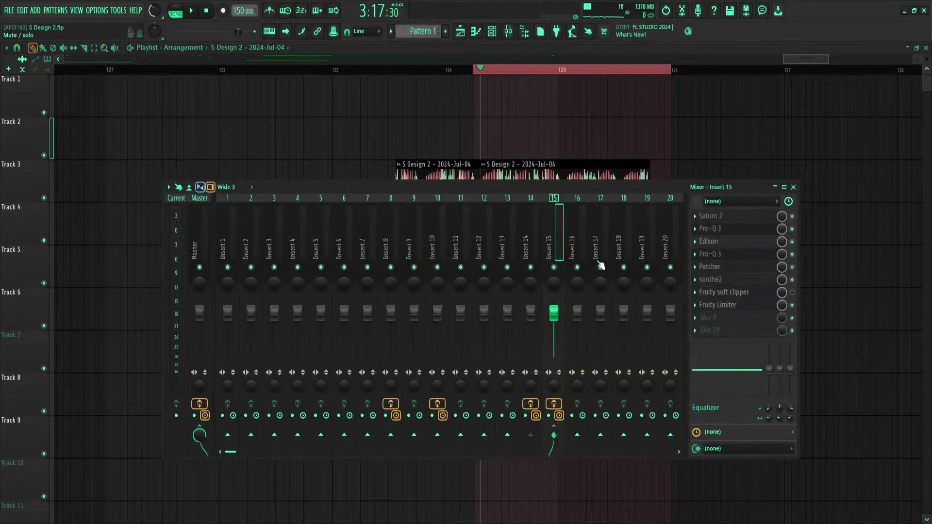
pyautogui.press('space')
pyautogui.press('space')
pyautogui.hotkey('ctrl', 'e')
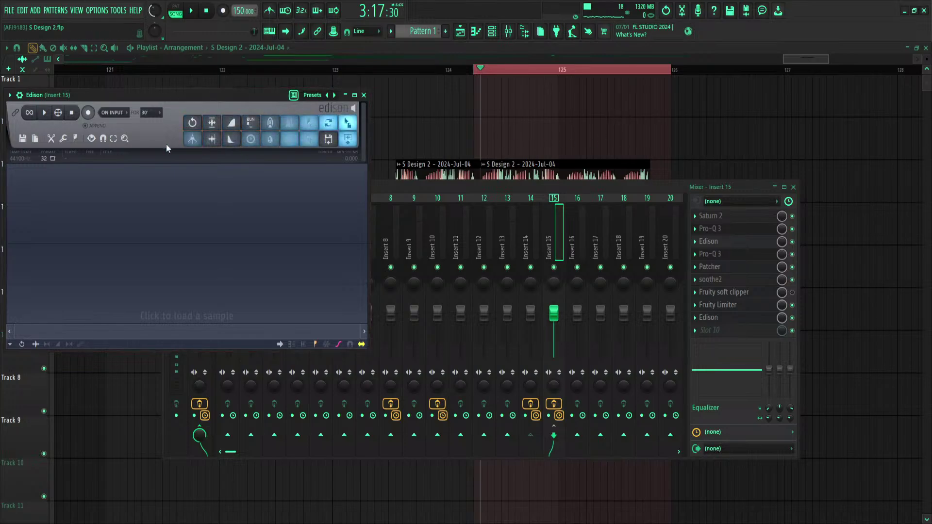
# Audition the Track 3 growl from successive start points at 124:07, 124:08 and 124:09
pyautogui.click(483, 71)
pyautogui.scroll(4, 487, 72)
pyautogui.press('space')
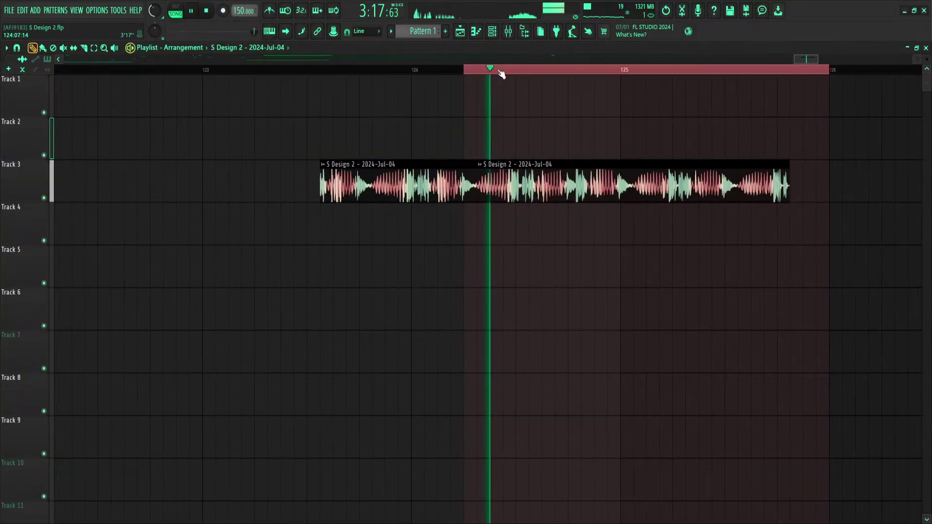
pyautogui.press('space')
pyautogui.press('space')
pyautogui.press('space')
pyautogui.press('space')
pyautogui.press('space')
pyautogui.click(512, 73)
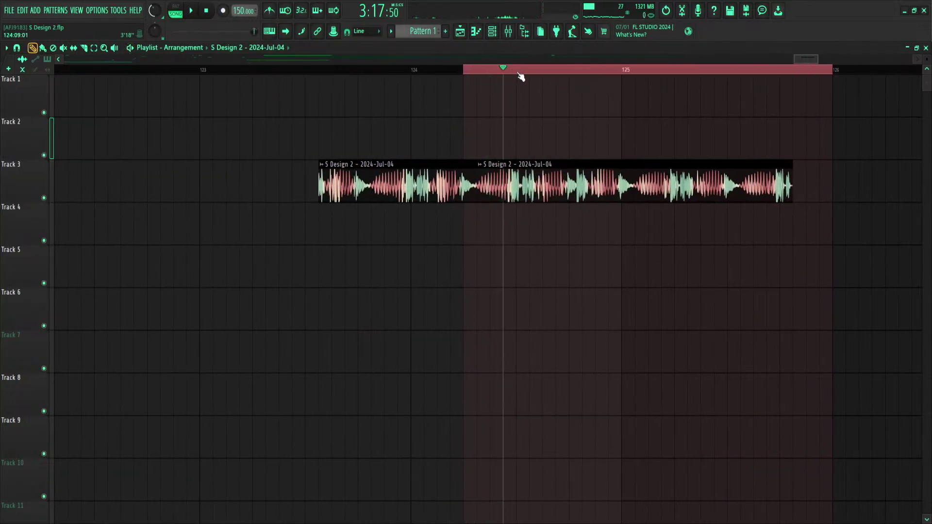
pyautogui.click(521, 73)
pyautogui.press('space')
pyautogui.press('space')
pyautogui.press('space')
pyautogui.press('space')
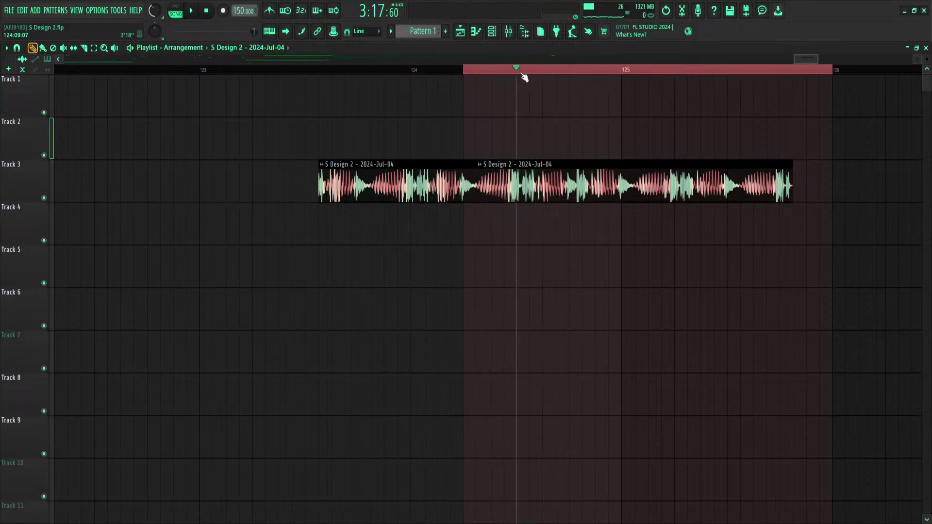
# Slice the Track 3 growl at 124:09 and move the segment ending there to Track 5 at bar 124
pyautogui.scroll(3, 525, 76)
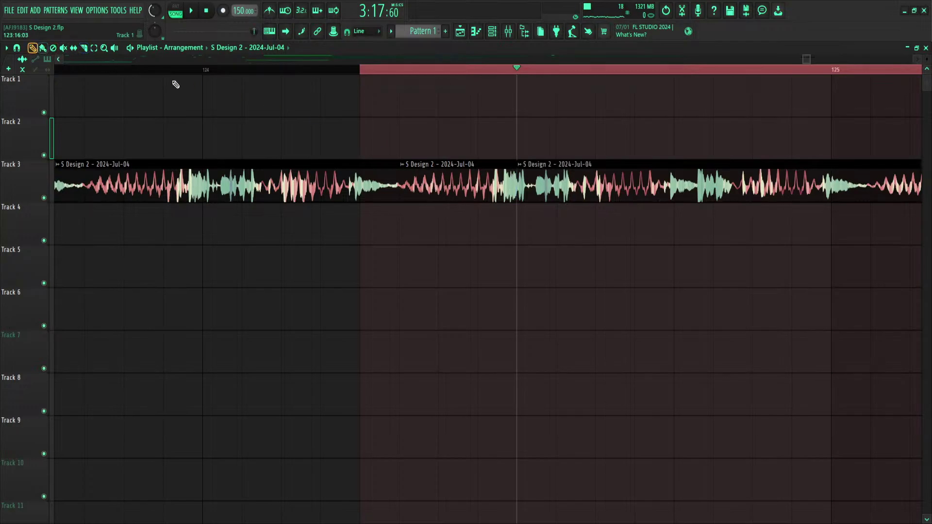
pyautogui.moveTo(439, 187); pyautogui.dragTo(243, 273)
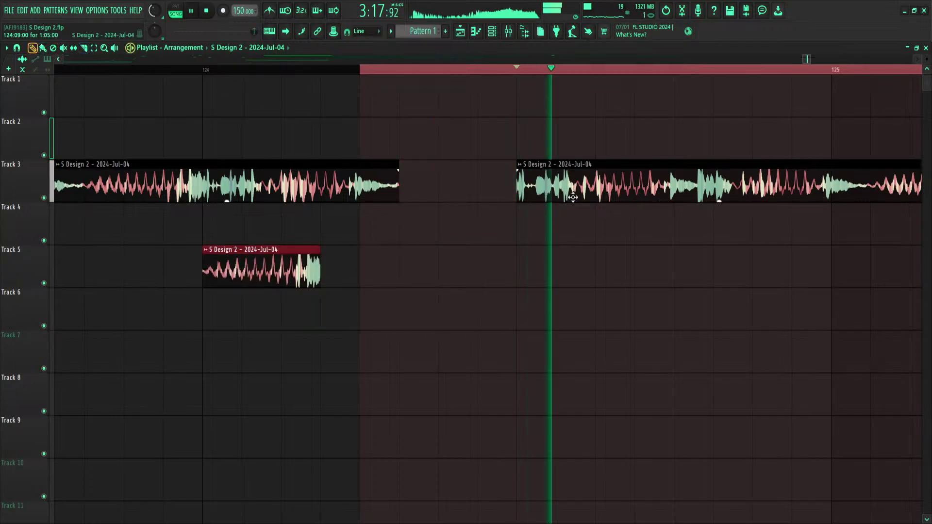
# Slice the Track 3 growl at 124:13 and move the remaining audio to start at 124:15
pyautogui.click(684, 185)
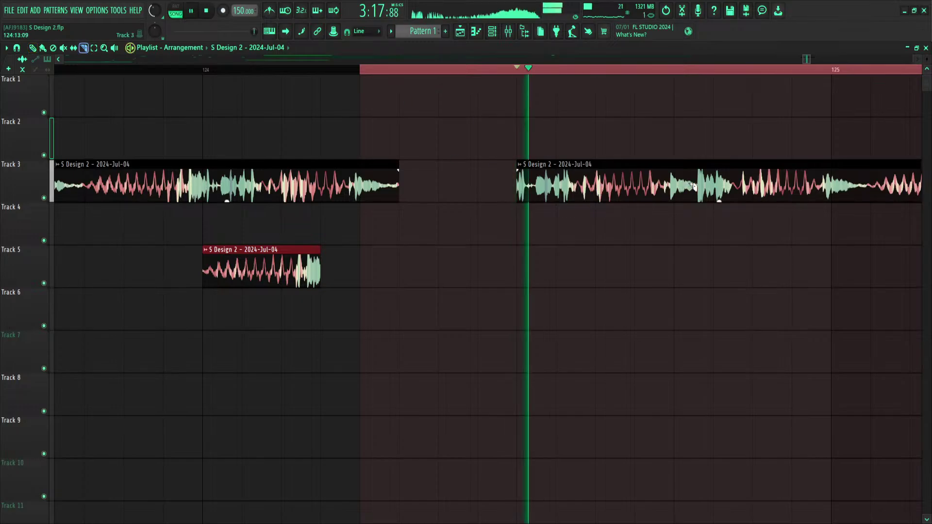
pyautogui.click(682, 187)
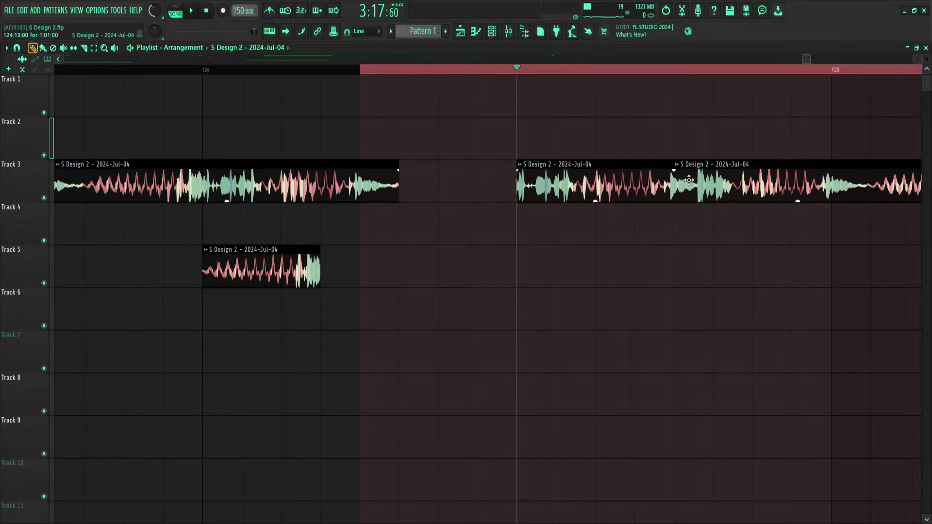
pyautogui.moveTo(689, 180); pyautogui.dragTo(768, 180)
pyautogui.press('space')
pyautogui.press('space')
# Add a short fade-out to the end of the 124:09 slice and audition it
pyautogui.moveTo(671, 172); pyautogui.dragTo(654, 173)
pyautogui.press('space')
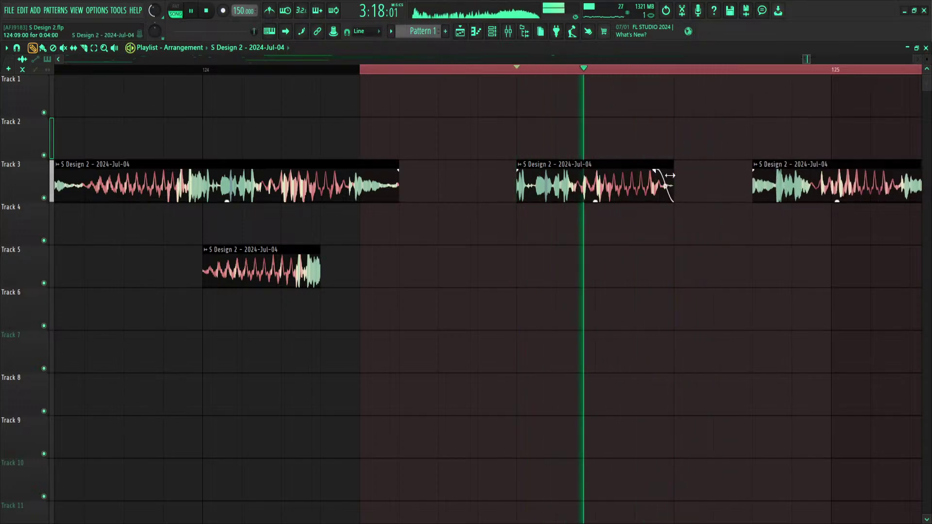
pyautogui.press('space')
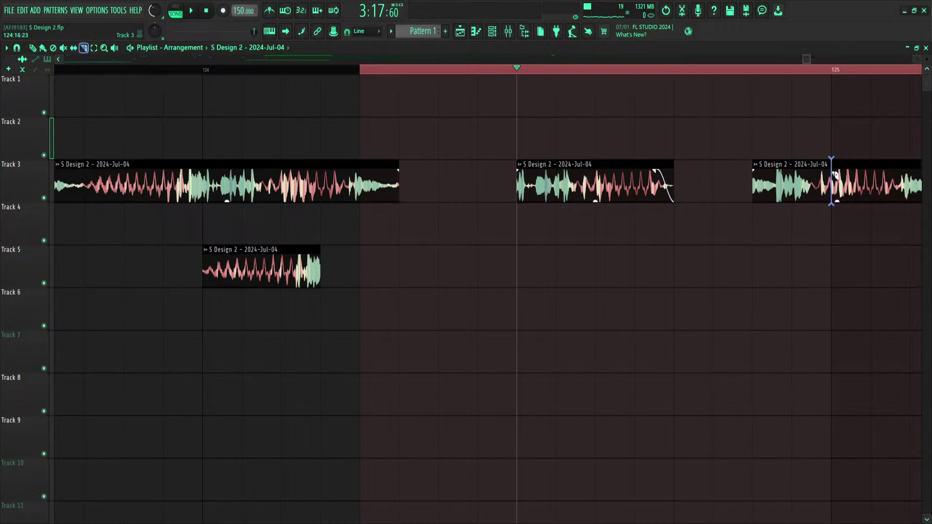
# Slice the Track 3 growl at bar 125 and move the remaining audio to start at 125:03
pyautogui.moveTo(890, 179); pyautogui.dragTo(923, 178)
pyautogui.press('space')
pyautogui.press('space')
pyautogui.press('space')
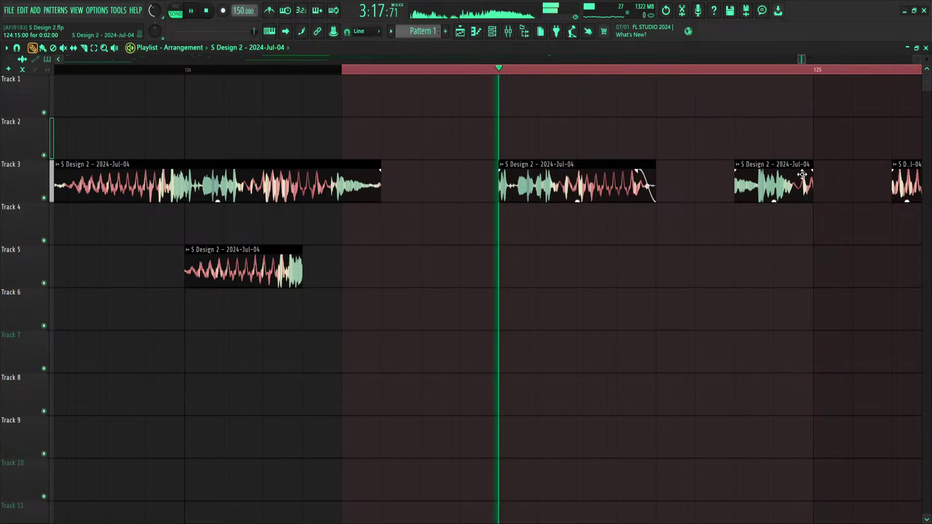
# Add a short fade-out to the end of the 124:15 slice and audition the chopped growl pattern
pyautogui.moveTo(812, 172); pyautogui.dragTo(805, 172)
pyautogui.press('space')
pyautogui.press('space')
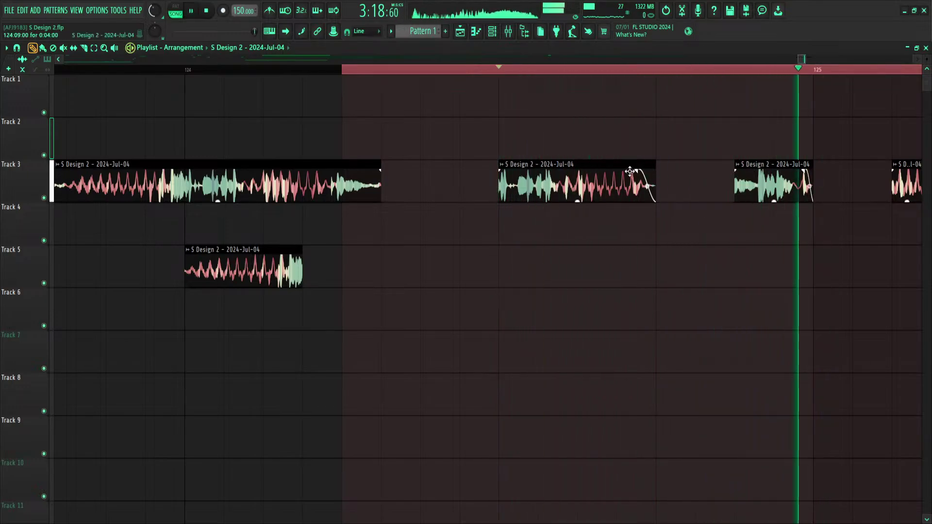
pyautogui.press('space')
pyautogui.press('space')
pyautogui.scroll(-3, 464, 74)
pyautogui.hscroll(5, 476, 62)
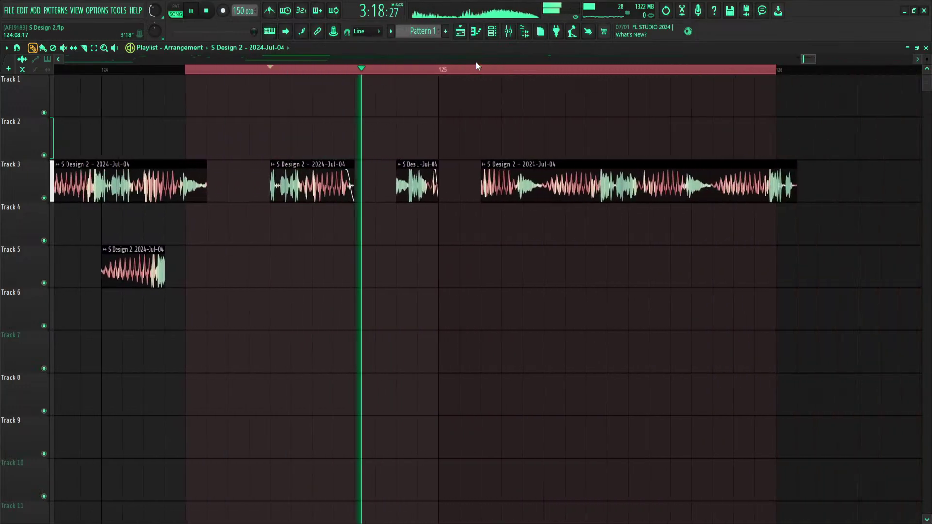
pyautogui.press('space')
# Try repeating the short 124:15 slice at 125:01 and 125:03, audition the pattern, and delete both copies
pyautogui.hscroll(-2, 476, 62)
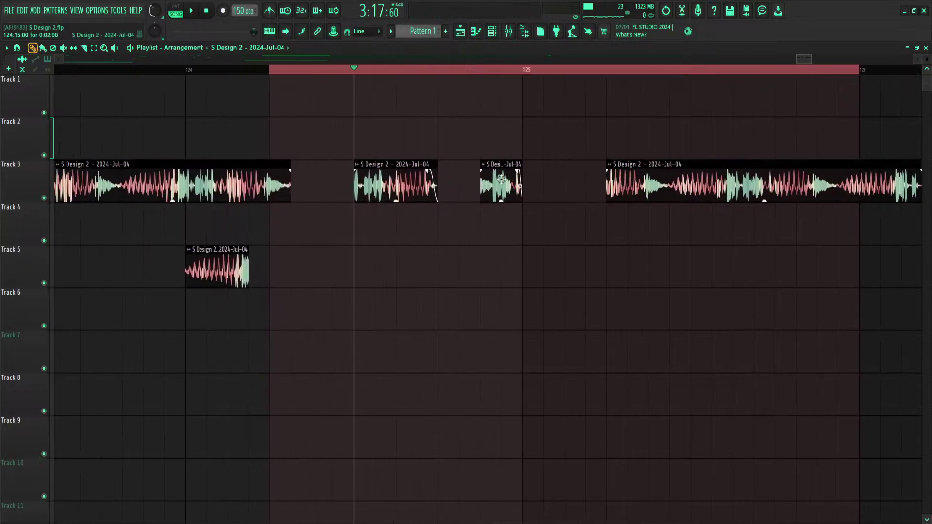
pyautogui.moveTo(501, 180); pyautogui.dragTo(539, 183)
pyautogui.moveTo(654, 183); pyautogui.dragTo(759, 182)
pyautogui.moveTo(527, 183); pyautogui.dragTo(569, 185)
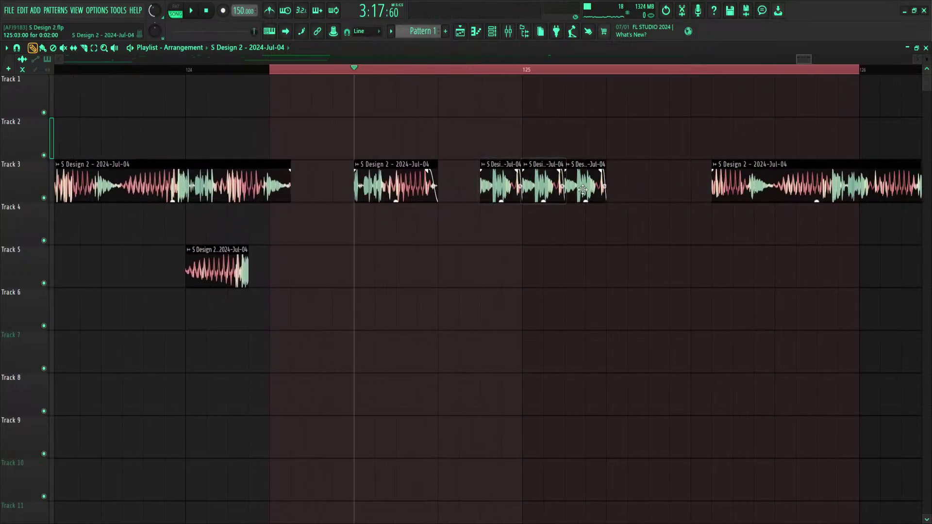
pyautogui.press('space')
pyautogui.press('space')
pyautogui.rightClick(606, 187)
pyautogui.rightClick(545, 187)
pyautogui.press('space')
pyautogui.press('space')
# Cut a three-step segment from the remaining growl, place it at 125:03 with the rest at 125:10, and audition the pattern
pyautogui.moveTo(788, 184)
pyautogui.mouseDown()
pyautogui.moveTo(661, 183)
pyautogui.moveTo(696, 177)
pyautogui.mouseUp()
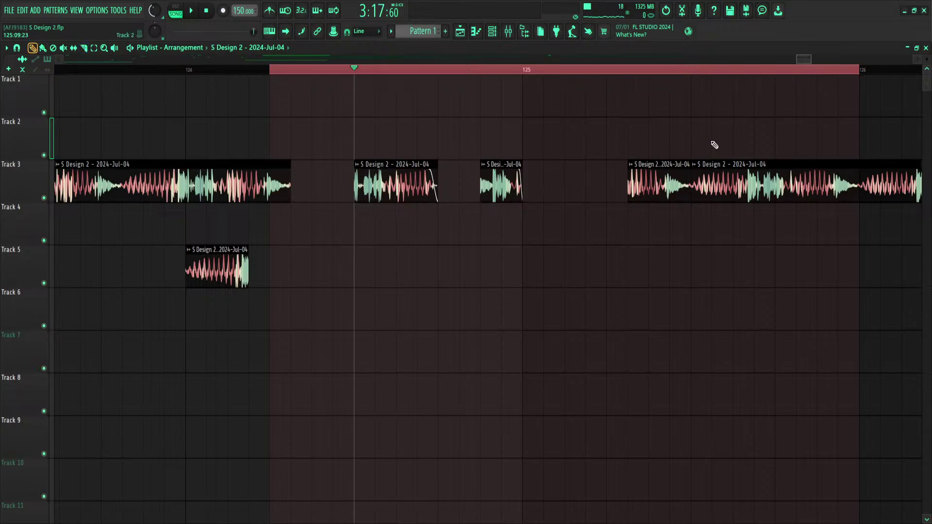
pyautogui.moveTo(723, 184); pyautogui.dragTo(746, 183)
pyautogui.moveTo(655, 184); pyautogui.dragTo(593, 184)
pyautogui.press('space')
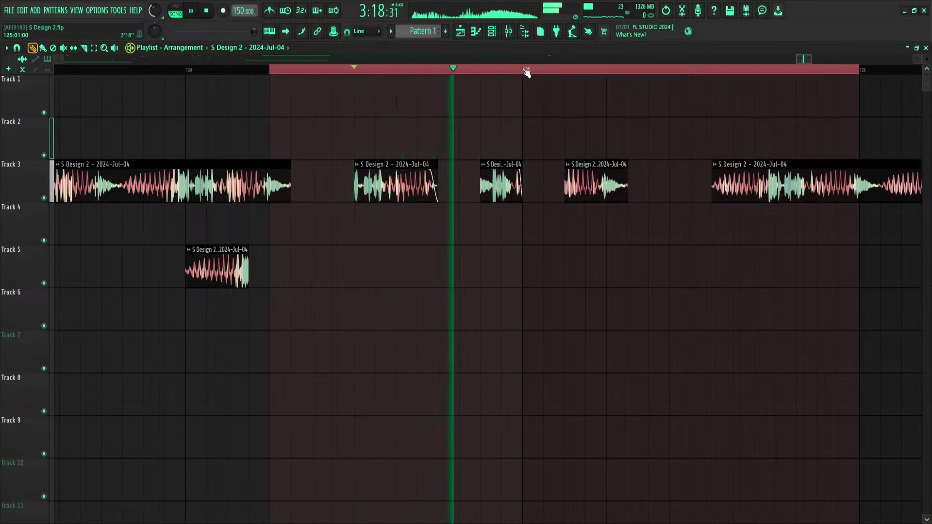
pyautogui.click(558, 71)
pyautogui.click(565, 72)
pyautogui.press('space')
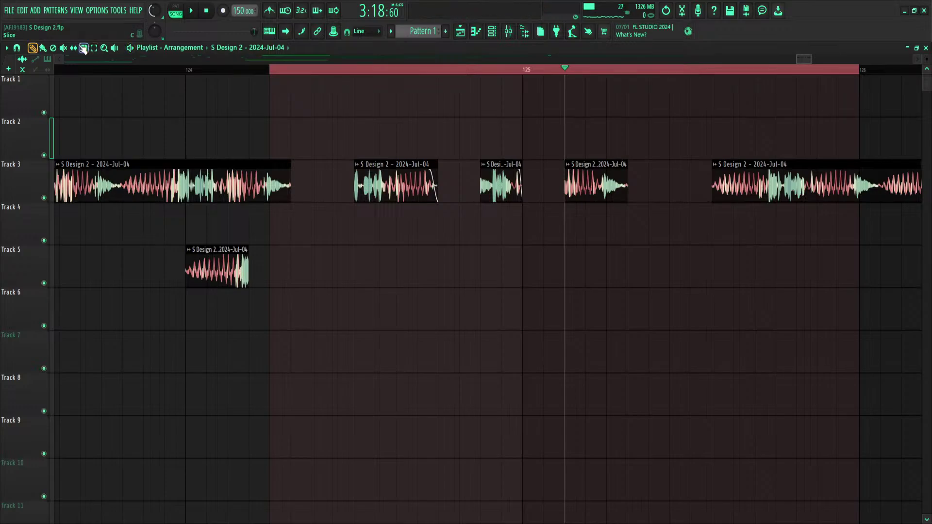
# Slip the audio inside the 125:03 slice to a later part of the growl, auditioning it repeatedly from its start
pyautogui.click(76, 48)
pyautogui.press('space')
pyautogui.press('space')
pyautogui.press('space')
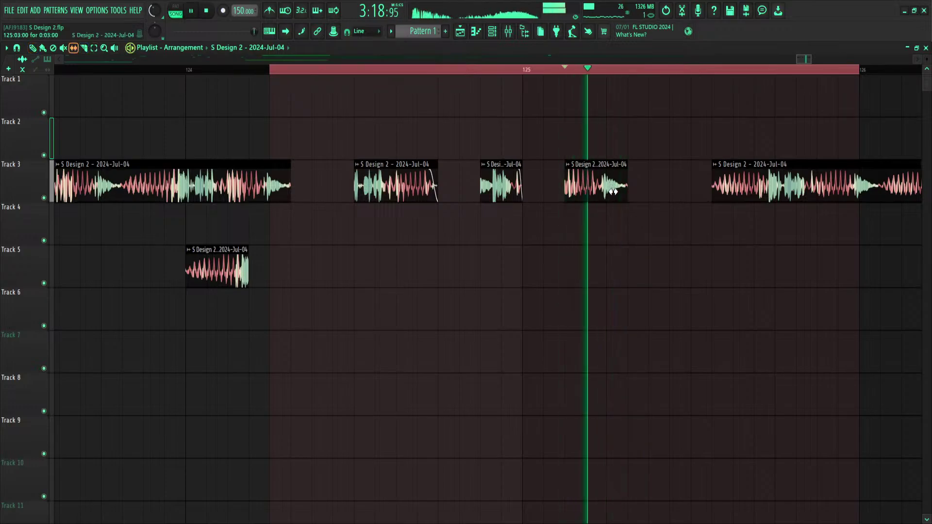
pyautogui.press('space')
pyautogui.press('space')
pyautogui.press('space')
pyautogui.moveTo(613, 192); pyautogui.dragTo(536, 191)
pyautogui.press('space')
pyautogui.press('space')
pyautogui.press('space')
pyautogui.press('space')
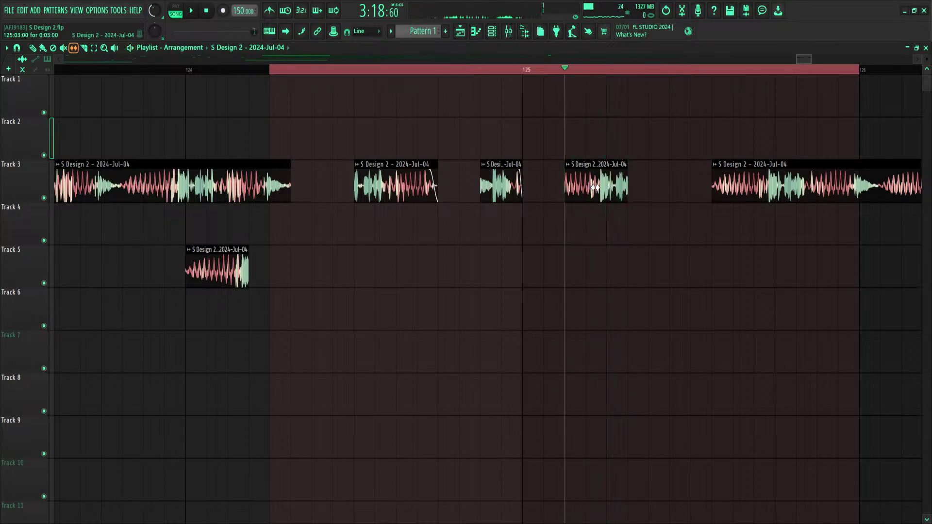
# Slip the audio inside the 125:03 slice until it ends on the growl's decaying tail, auditioning each position
pyautogui.press('space')
pyautogui.press('space')
pyautogui.press('space')
pyautogui.moveTo(598, 188); pyautogui.dragTo(656, 193)
pyautogui.press('space')
pyautogui.press('space')
pyautogui.press('space')
pyautogui.press('space')
pyautogui.press('space')
pyautogui.moveTo(599, 190); pyautogui.dragTo(618, 190)
pyautogui.press('space')
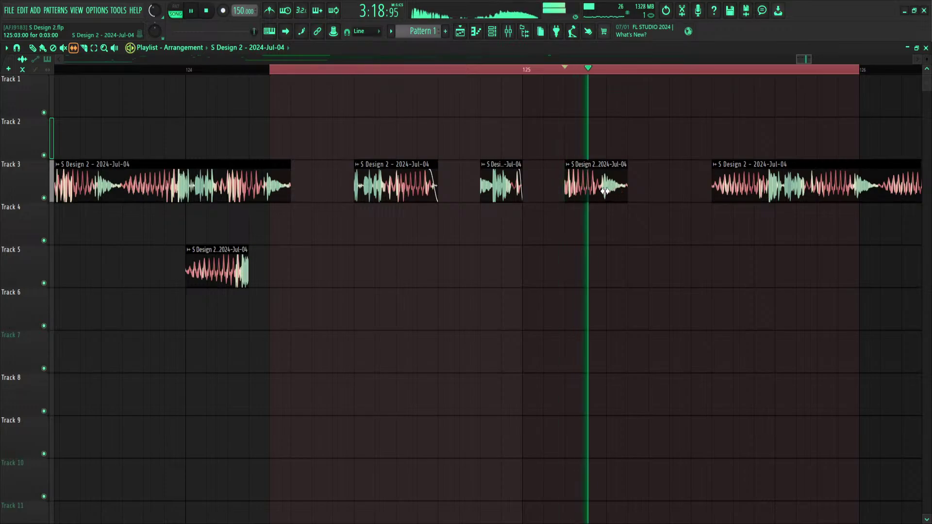
pyautogui.press('space')
pyautogui.press('space')
pyautogui.press('space')
# Audition the chopped growl pattern from 124:09
pyautogui.click(353, 72)
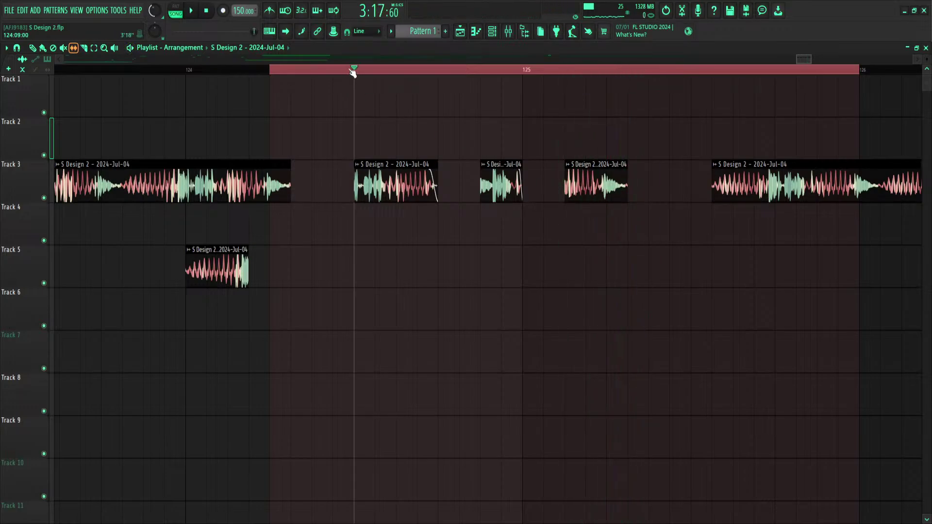
pyautogui.press('space')
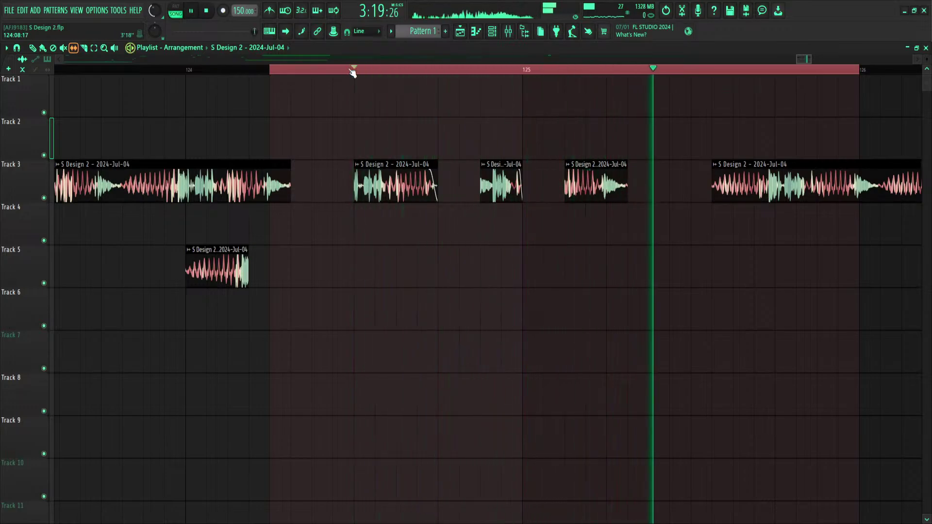
pyautogui.press('space')
# Select the 124:09 to 124:13 slice as the loop range and arm Insert 15's last Edison to record on play
pyautogui.moveTo(349, 71); pyautogui.dragTo(432, 86)
pyautogui.click(460, 32)
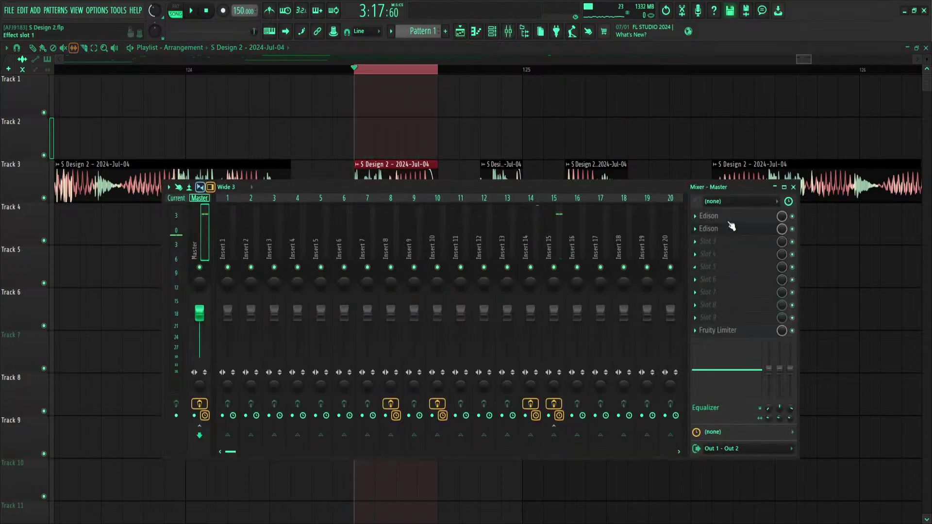
pyautogui.click(561, 220)
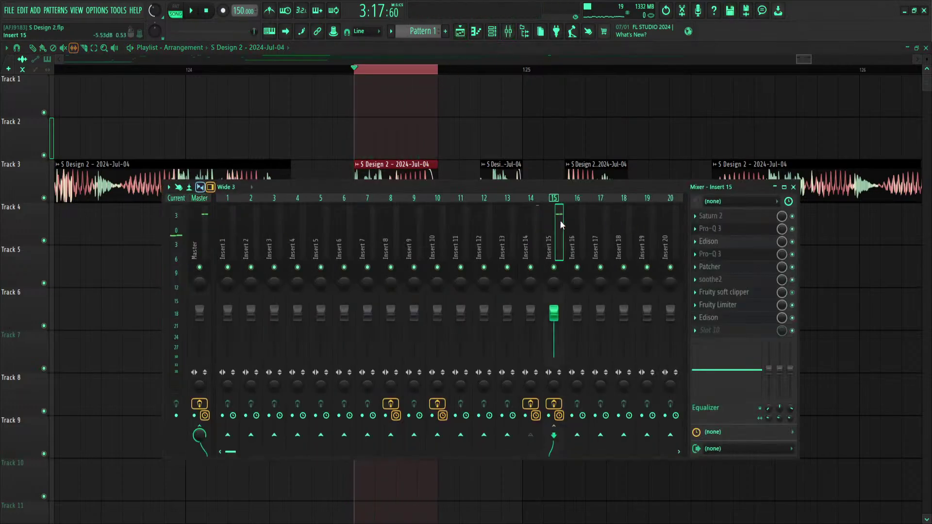
pyautogui.click(731, 319)
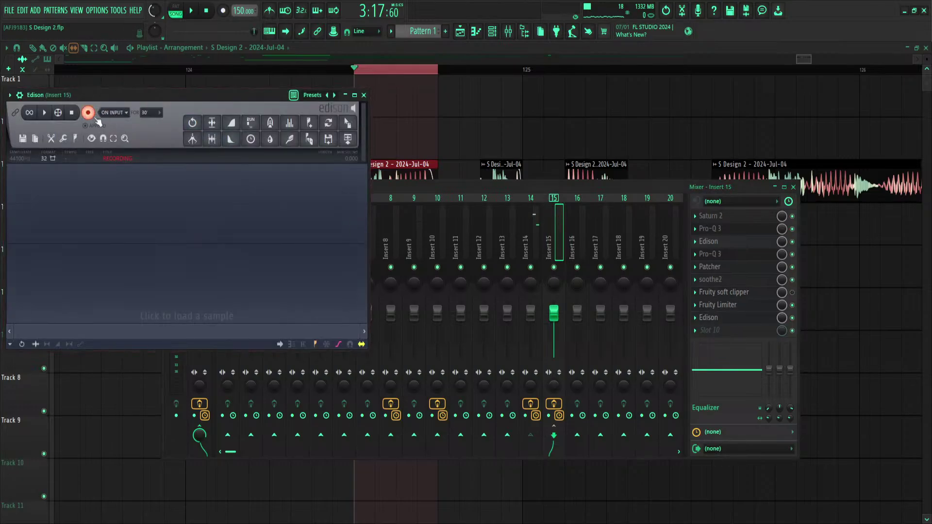
pyautogui.moveTo(120, 147); pyautogui.dragTo(119, 151)
# Record the looped slice in Edison, try the recording as a clip on Track 1, and remove that clip
pyautogui.click(193, 10)
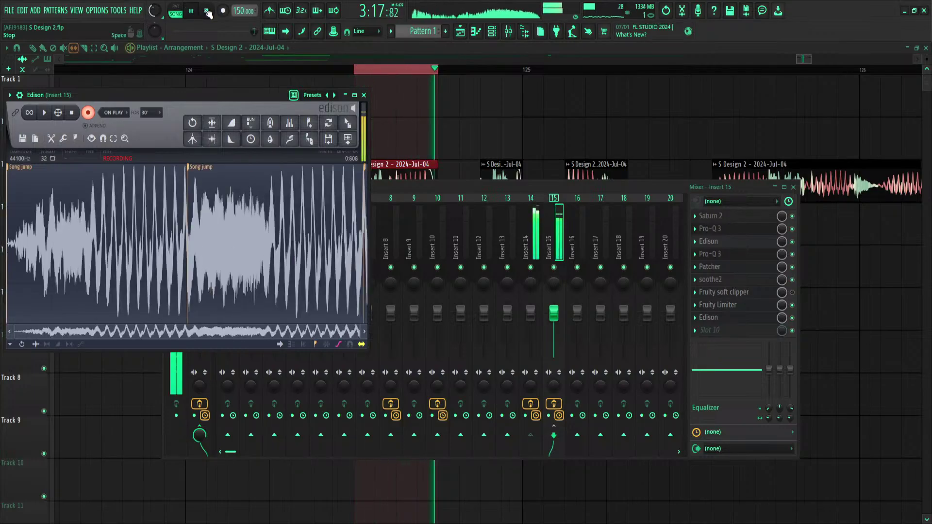
pyautogui.press('space')
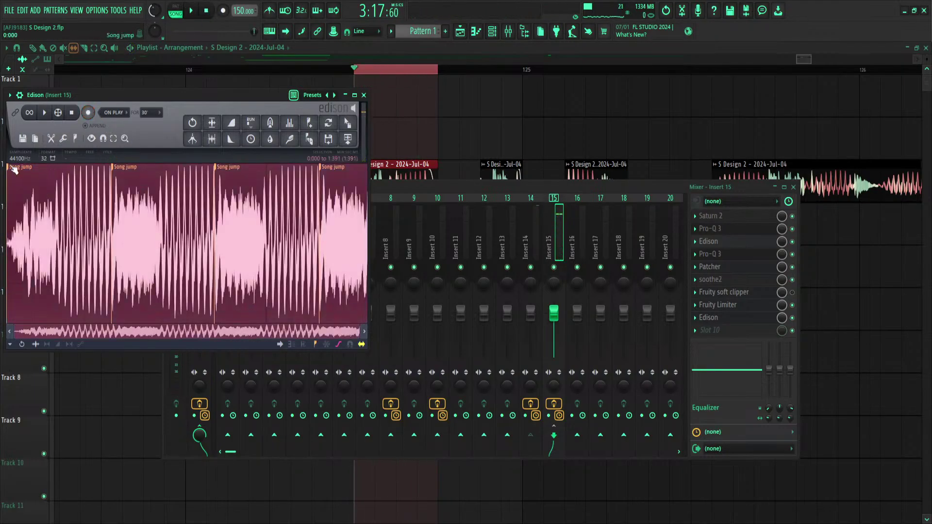
pyautogui.moveTo(347, 122); pyautogui.dragTo(497, 98)
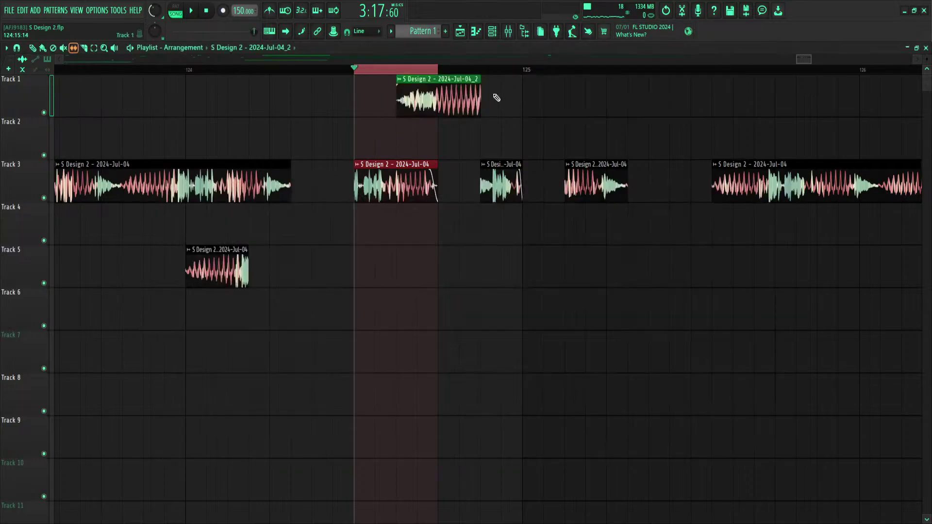
pyautogui.doubleClick(443, 94)
pyautogui.click(270, 261)
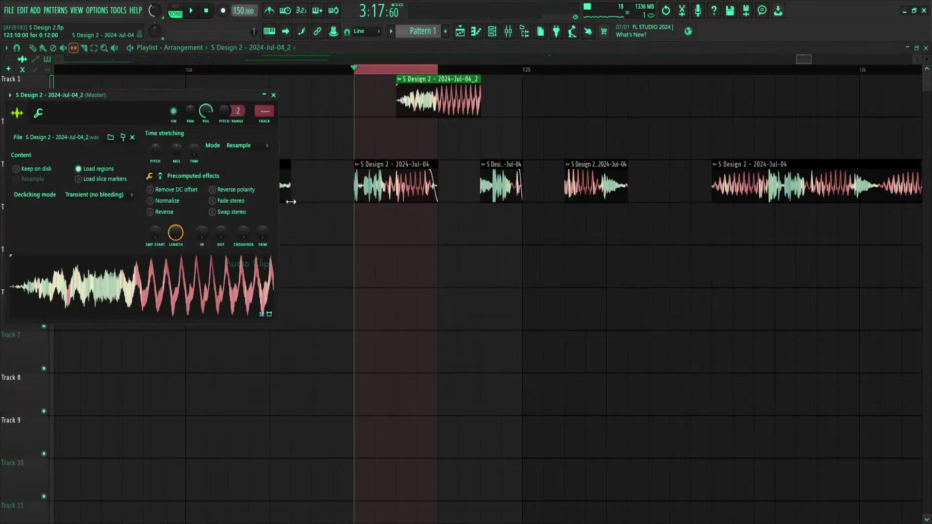
pyautogui.hotkey('ctrl', 'z')
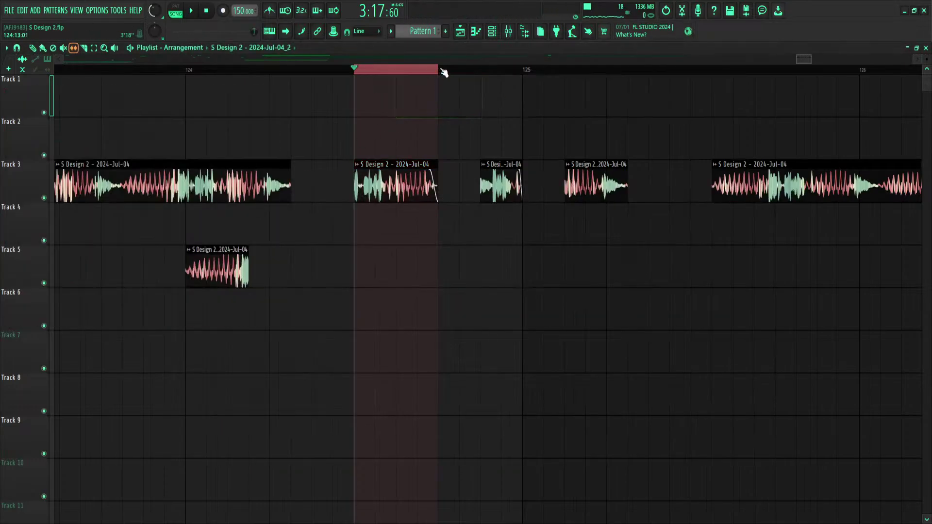
# Extend the loop range to 124:14, audition it, and clear the previous recording from Insert 15's last Edison
pyautogui.press('space')
pyautogui.press('space')
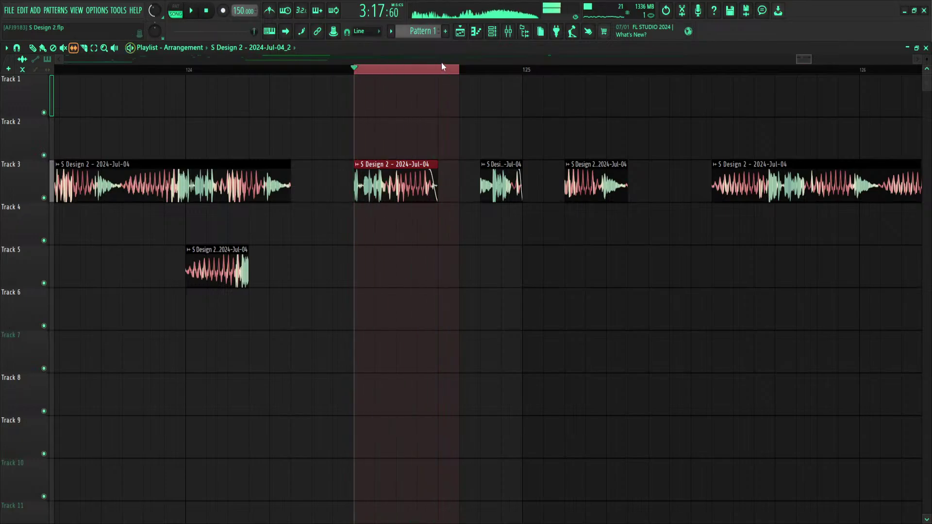
pyautogui.click(509, 31)
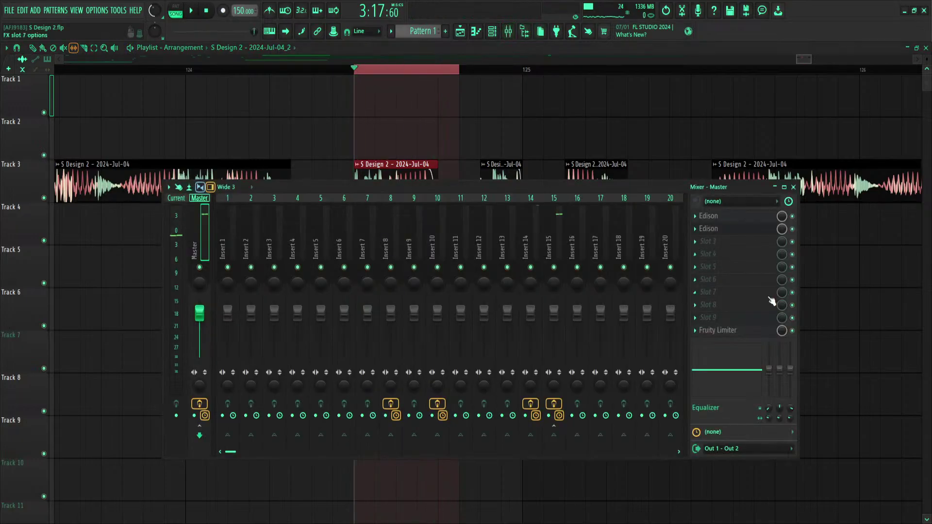
pyautogui.click(559, 228)
pyautogui.click(738, 322)
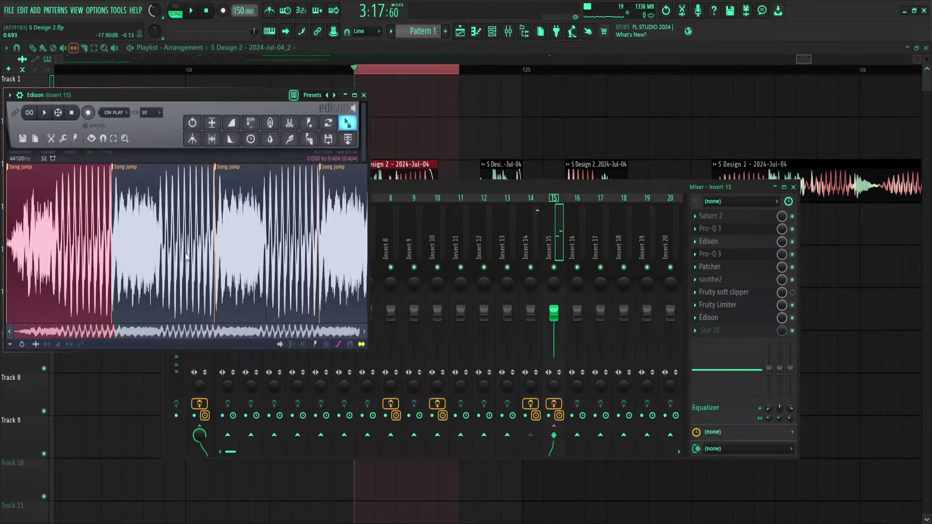
pyautogui.press('Delete')
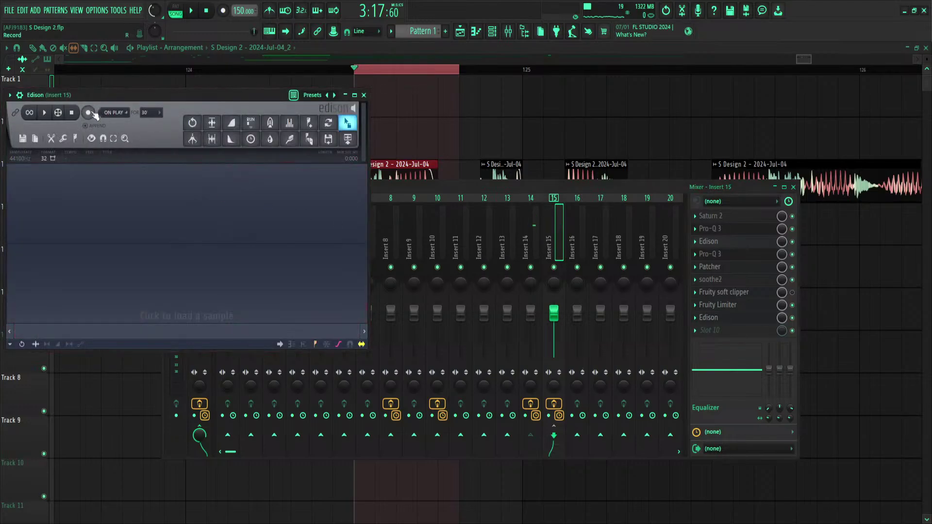
# Record the 124:09 to 124:14 loop into Insert 15's last Edison and bring up the recorded audio
pyautogui.click(358, 71)
pyautogui.click(192, 10)
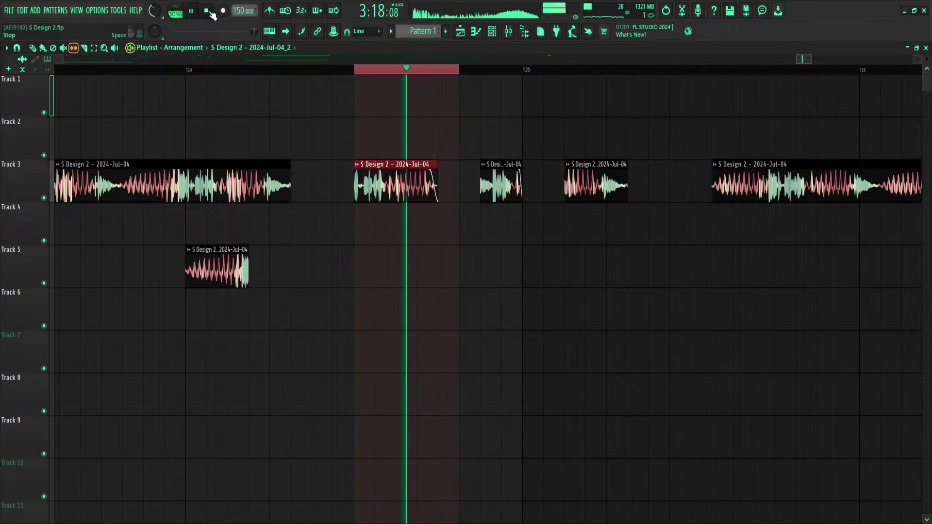
pyautogui.click(206, 11)
pyautogui.click(496, 35)
pyautogui.click(509, 31)
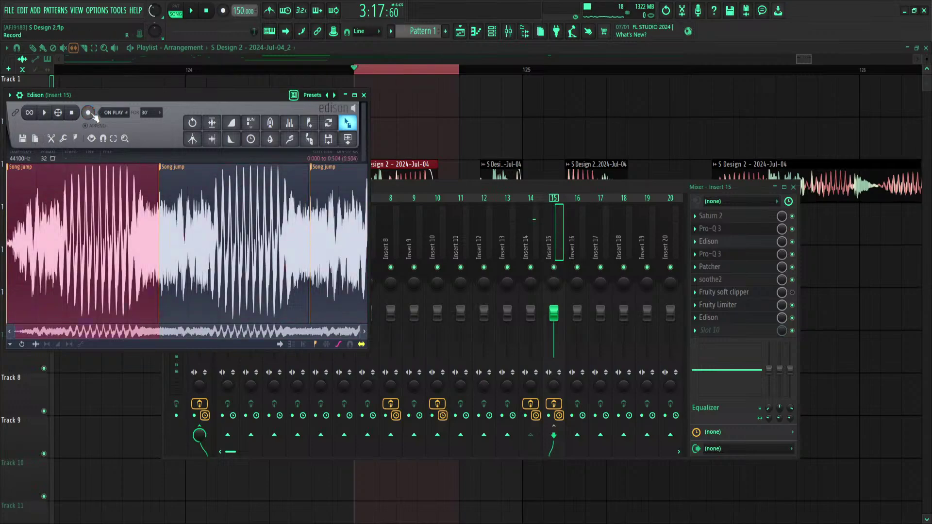
# Select the first loop pass in Edison and adjust the selection's end to 0:515, auditioning each length
pyautogui.click(45, 117)
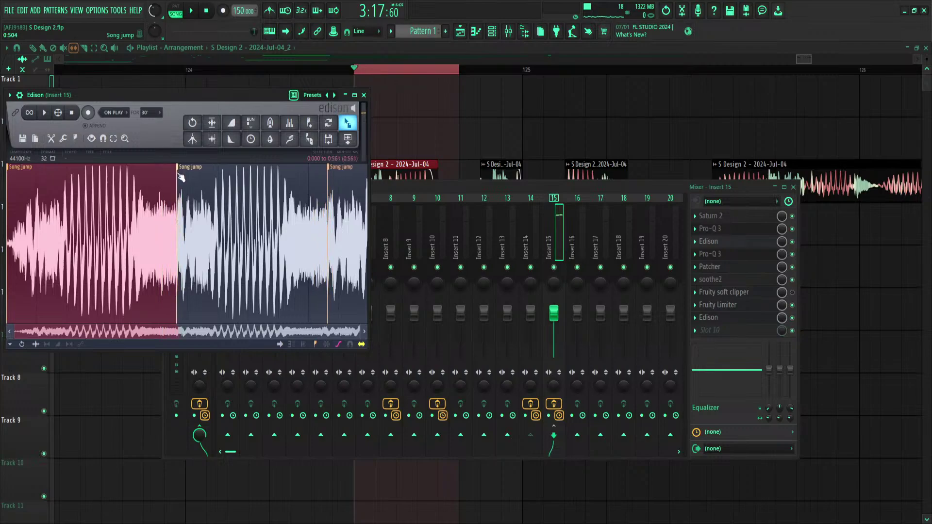
pyautogui.click(45, 113)
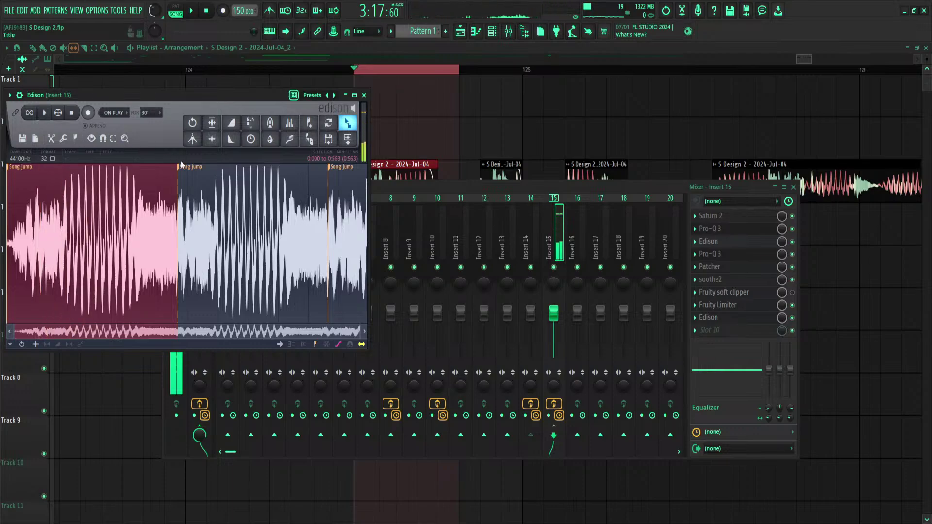
pyautogui.click(45, 113)
pyautogui.click(44, 112)
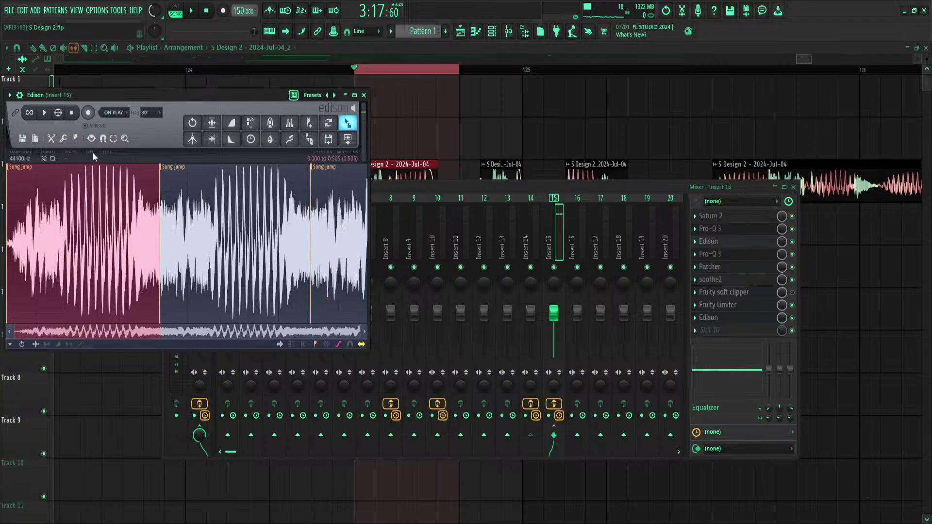
pyautogui.click(44, 112)
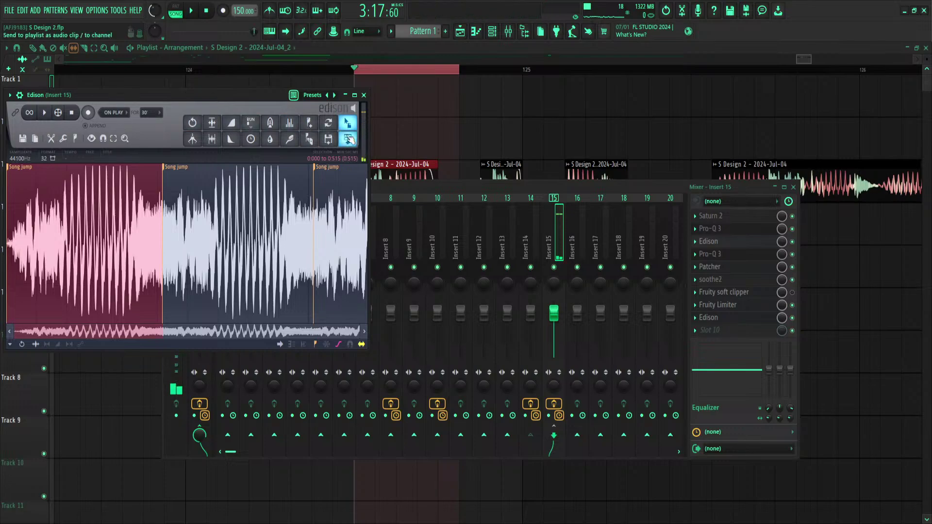
# Send the selected growl from Edison to the playlist as an audio clip on Track 2 at 125:07
pyautogui.moveTo(347, 139); pyautogui.dragTo(441, 101)
pyautogui.moveTo(496, 79); pyautogui.dragTo(666, 157)
pyautogui.moveTo(665, 117); pyautogui.dragTo(700, 123)
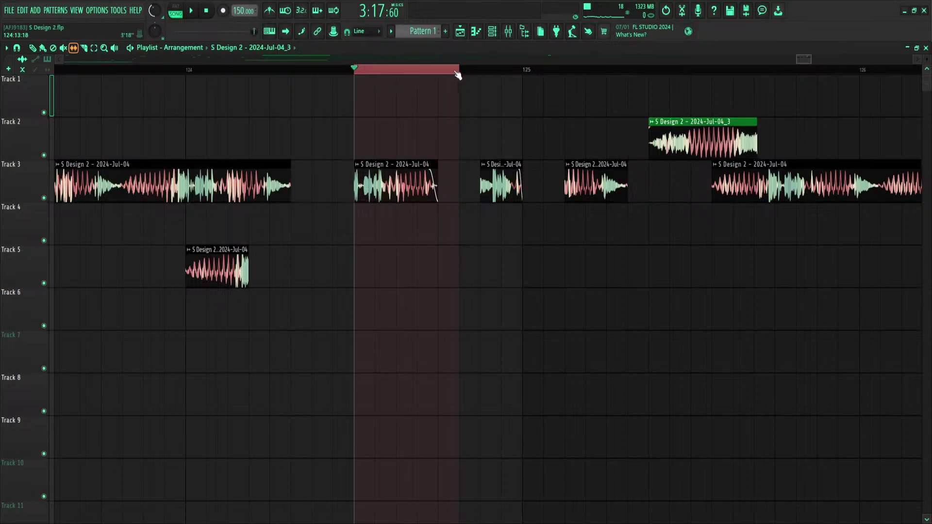
# Set the loop range from 124:15 to 125:03 around the short slice and audition it
pyautogui.click(456, 75)
pyautogui.moveTo(466, 76); pyautogui.dragTo(554, 96)
pyautogui.click(481, 74)
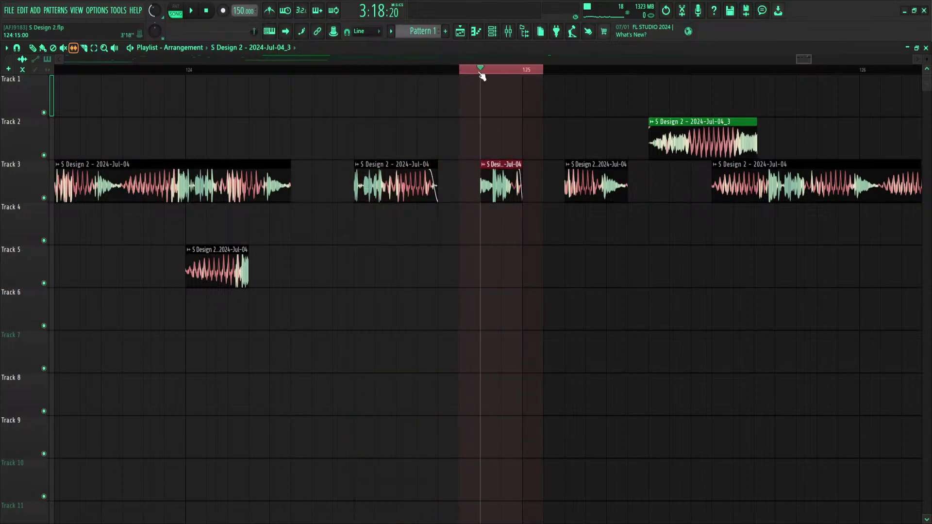
pyautogui.moveTo(480, 74); pyautogui.dragTo(530, 80)
pyautogui.press('space')
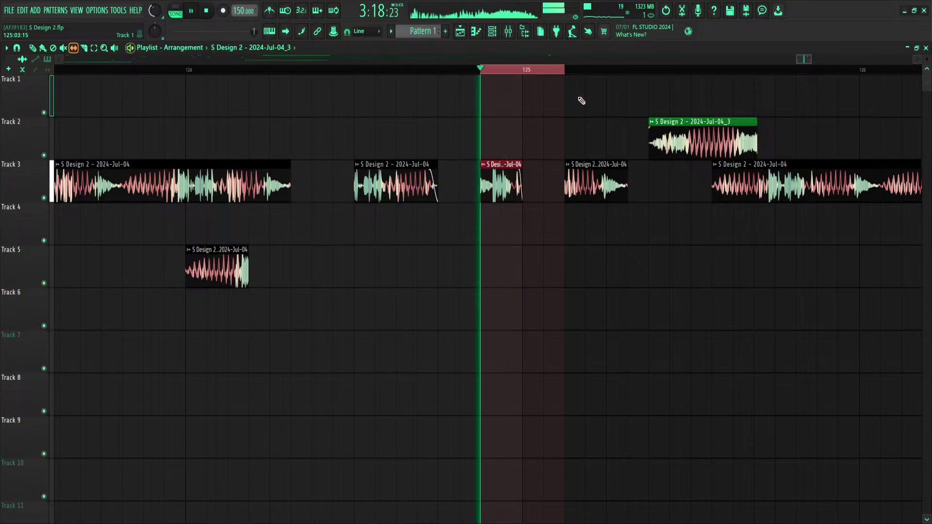
pyautogui.press('space')
# Clear Insert 15's last Edison and record the looped 124:15 slice with its effect tail
pyautogui.press('F9')
pyautogui.click(732, 318)
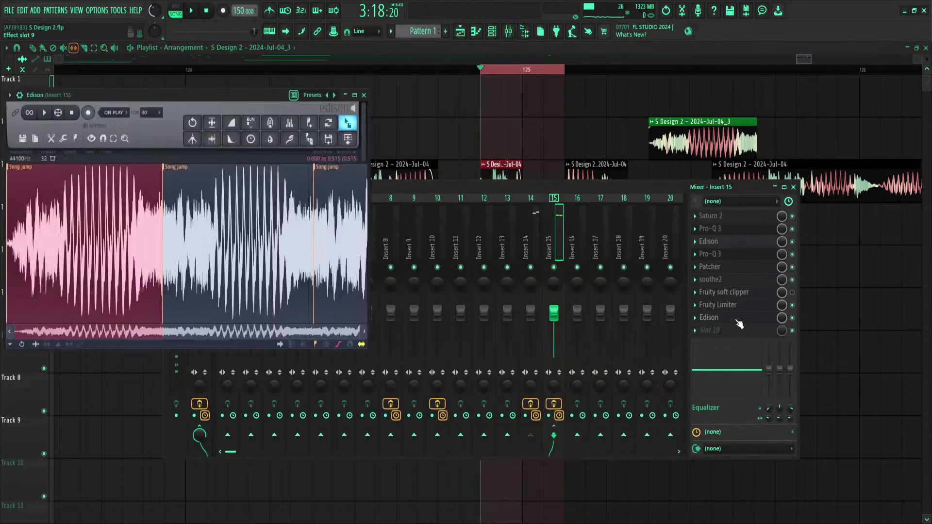
pyautogui.press('Delete')
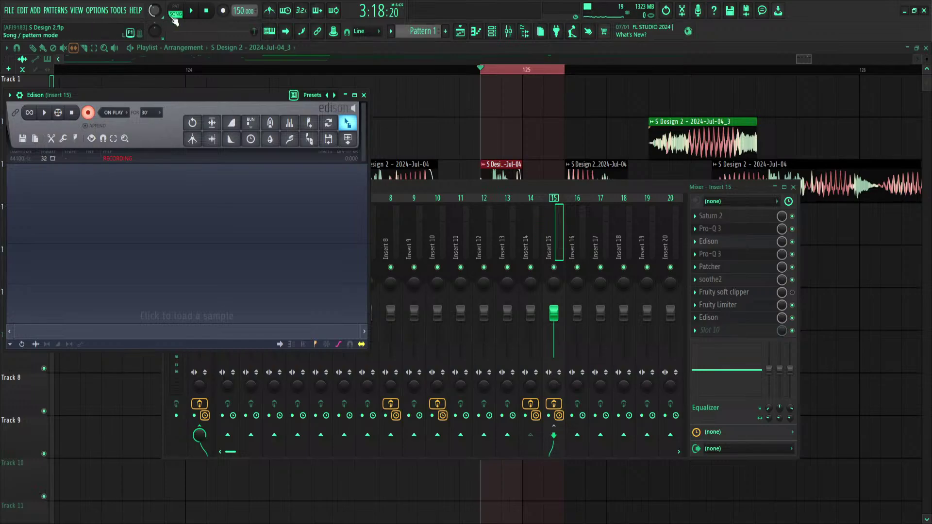
pyautogui.press('space')
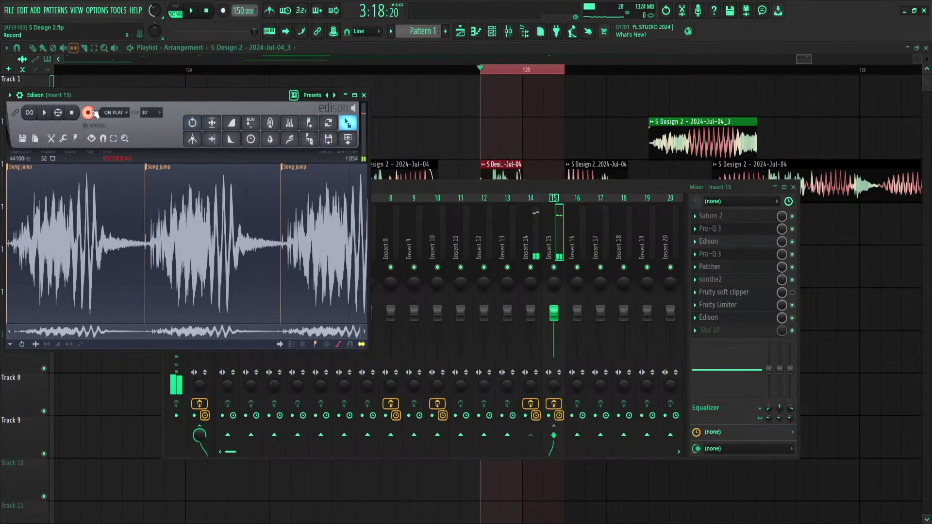
pyautogui.click(89, 113)
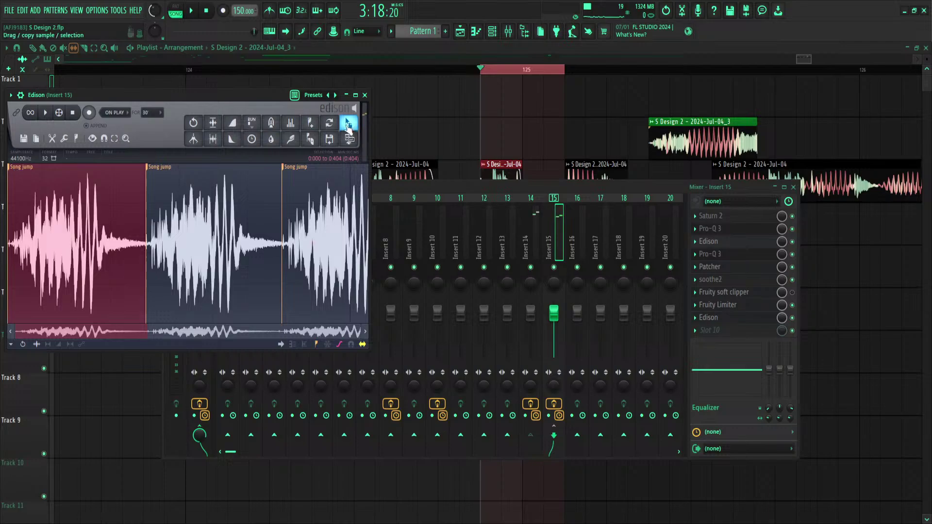
# Copy the first recorded pass from Edison onto Track 1 at 124:15 and open the clip's channel settings
pyautogui.moveTo(348, 125); pyautogui.dragTo(536, 89)
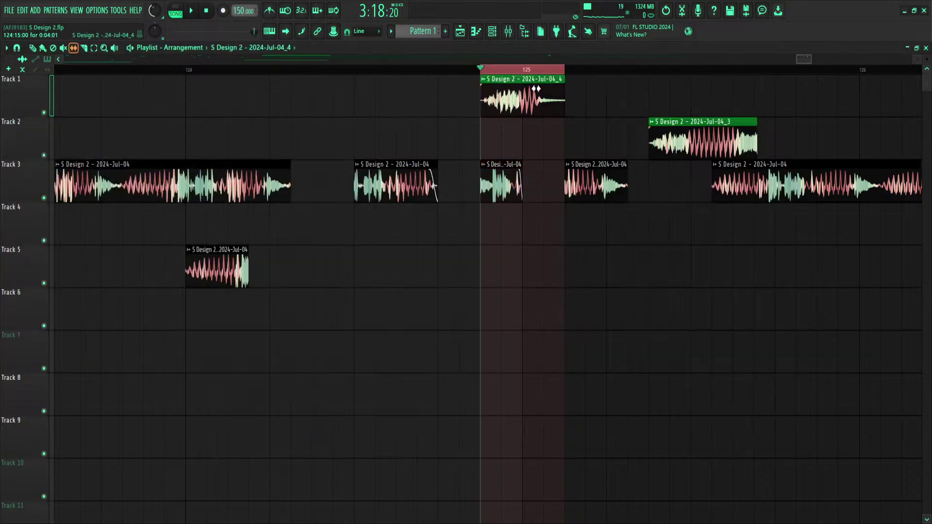
pyautogui.doubleClick(537, 89)
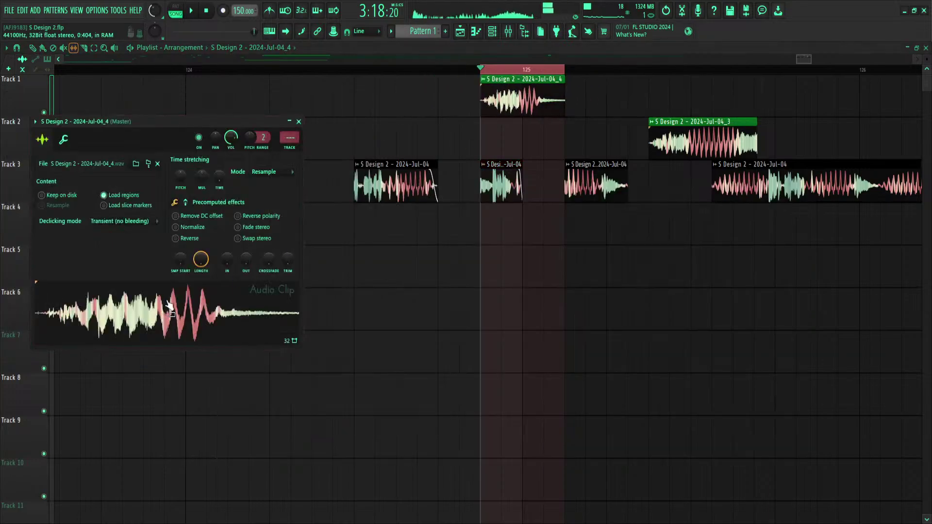
# Close the audio clip settings and move the S Design 2 - 2024-Jul-04_4 clip along Track 1 to just after bar 126
pyautogui.press('Escape')
pyautogui.click(32, 48)
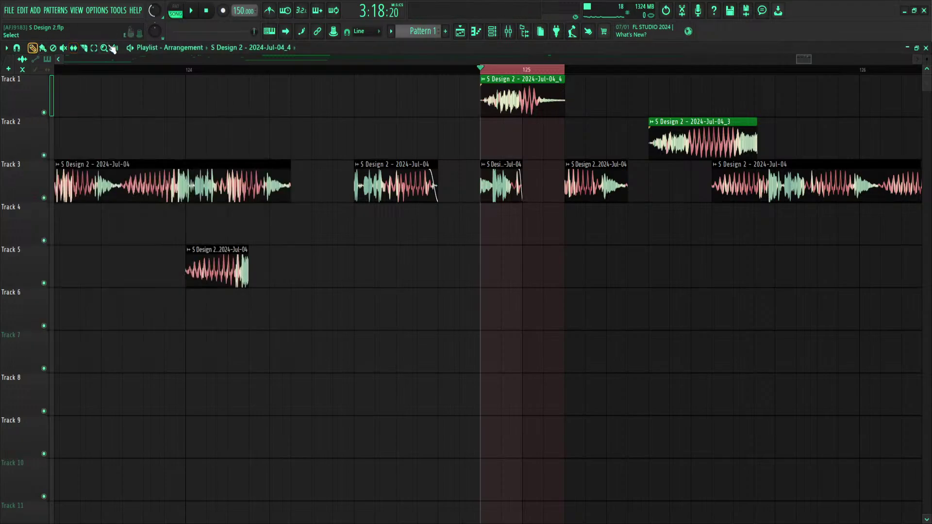
pyautogui.moveTo(504, 76); pyautogui.dragTo(922, 75)
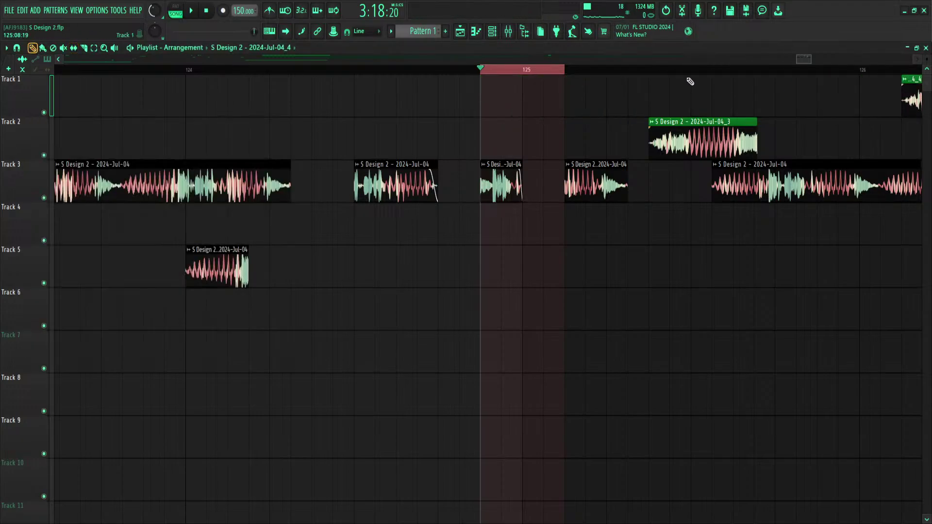
# Place a Pattern 1 clip on Track 1 at bar 114 and audition it from its start
pyautogui.scroll(-2, 692, 73)
pyautogui.scroll(-10, 692, 73)
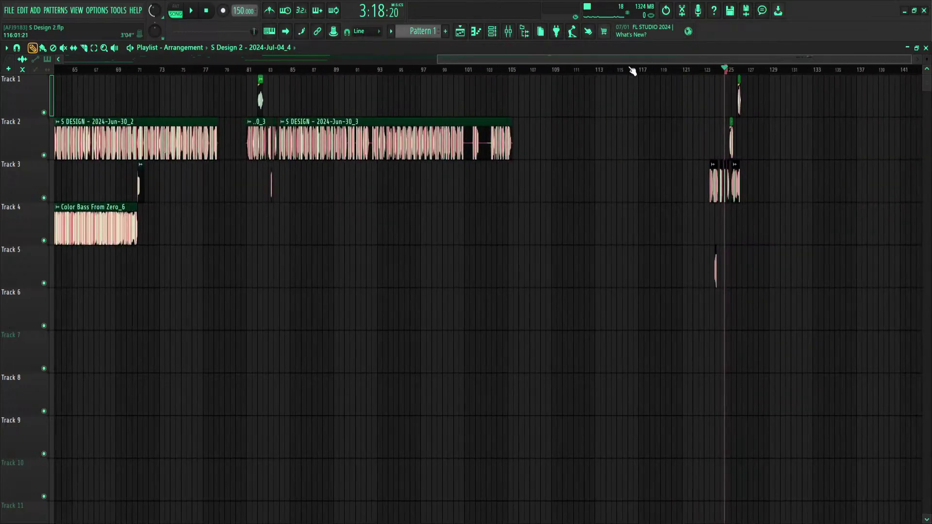
pyautogui.scroll(3, 729, 73)
pyautogui.scroll(-3, 731, 76)
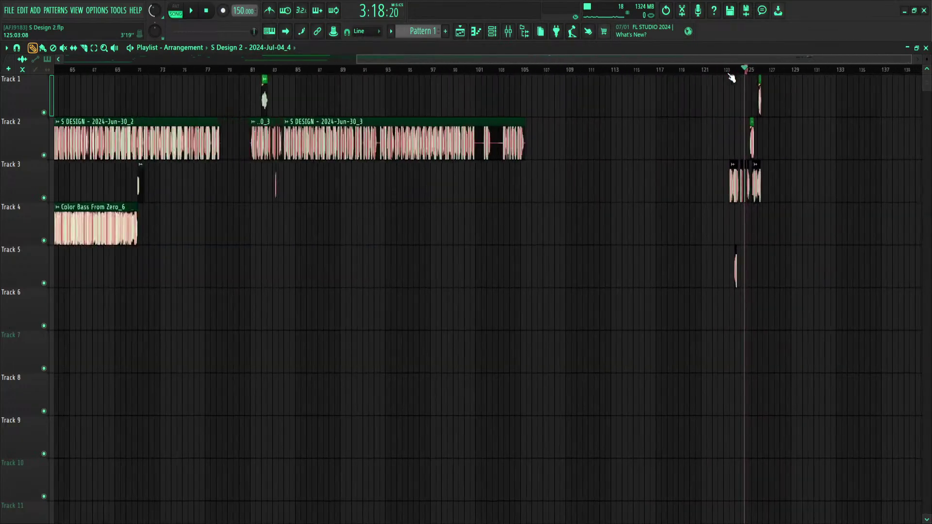
pyautogui.scroll(-2, 730, 75)
pyautogui.scroll(4, 586, 63)
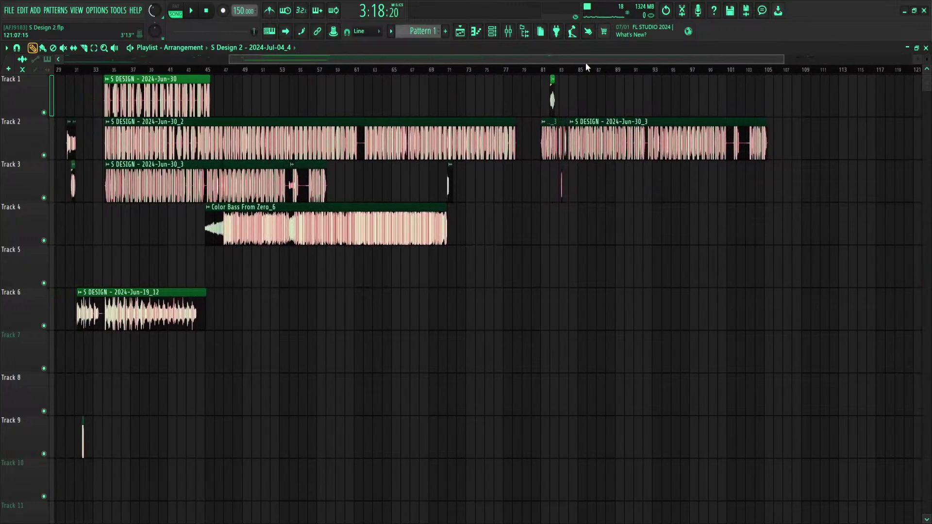
pyautogui.hscroll(-4, 602, 62)
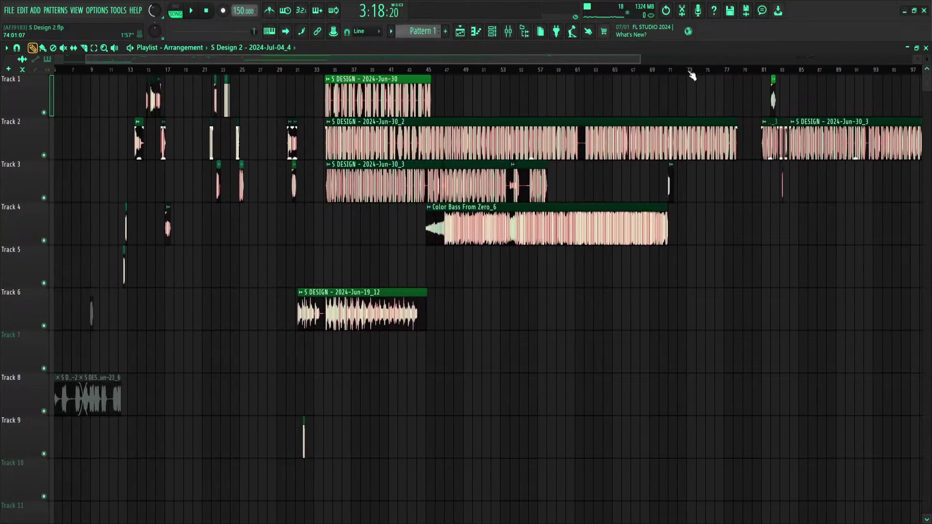
pyautogui.scroll(2, 699, 76)
pyautogui.scroll(-3, 719, 62)
pyautogui.scroll(-2, 733, 70)
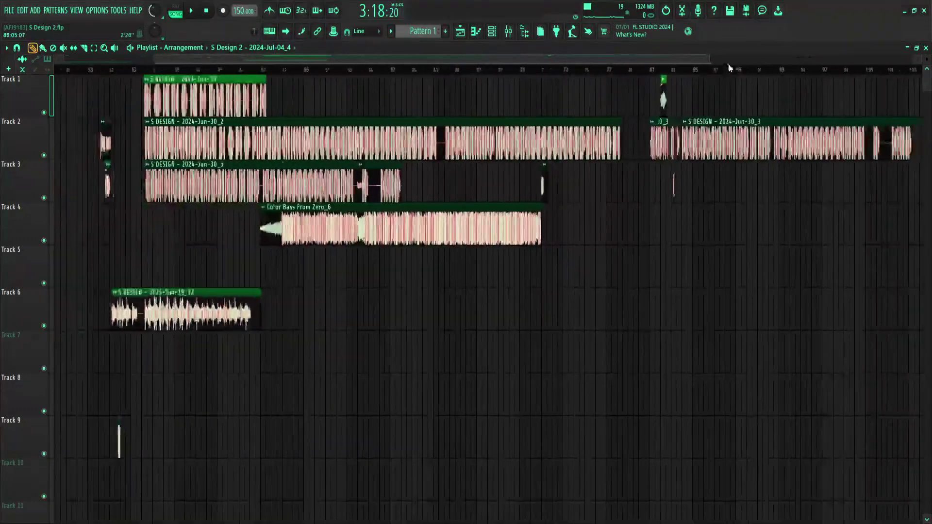
pyautogui.hscroll(6, 730, 68)
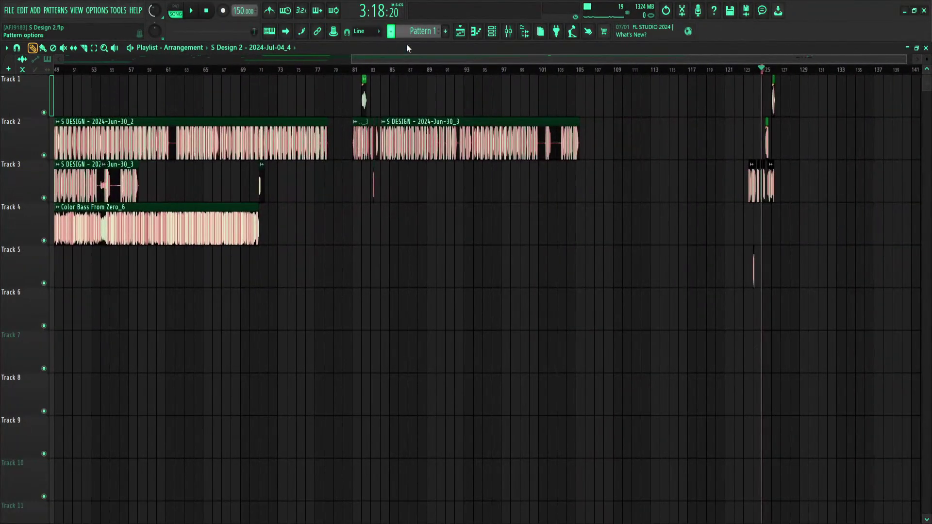
pyautogui.moveTo(691, 164); pyautogui.dragTo(674, 79)
pyautogui.scroll(4, 675, 71)
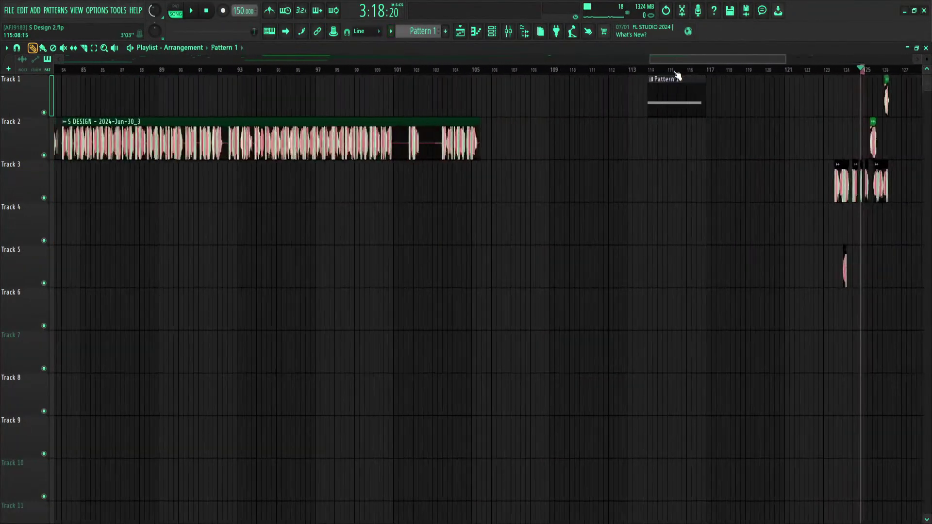
pyautogui.click(622, 71)
pyautogui.press('space')
pyautogui.press('space')
# Transpose the long F4 note of the Current channel in Pattern 1 to D#4
pyautogui.press('F6')
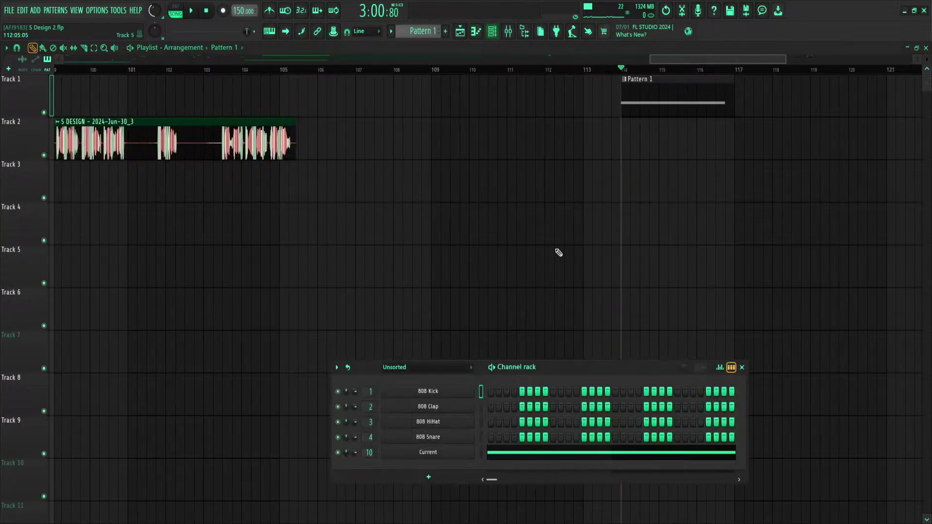
pyautogui.press('F7')
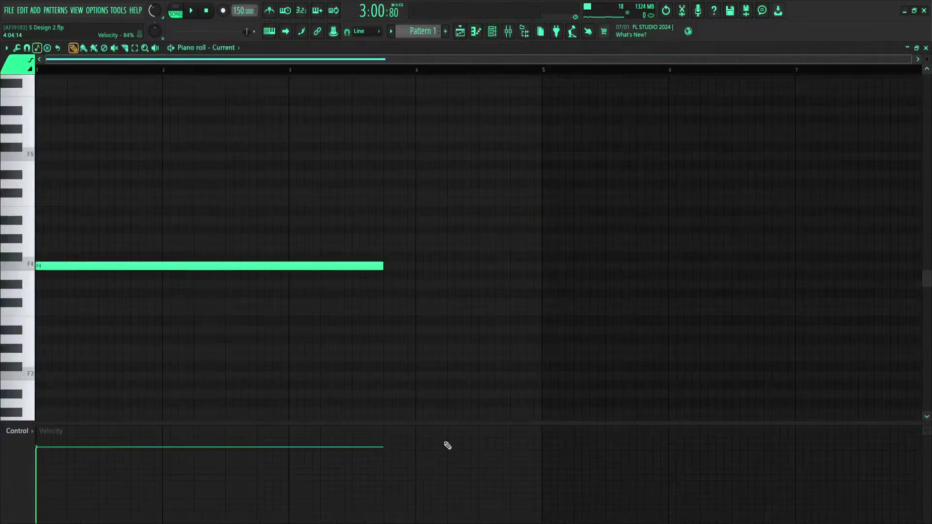
pyautogui.moveTo(117, 244); pyautogui.dragTo(116, 279)
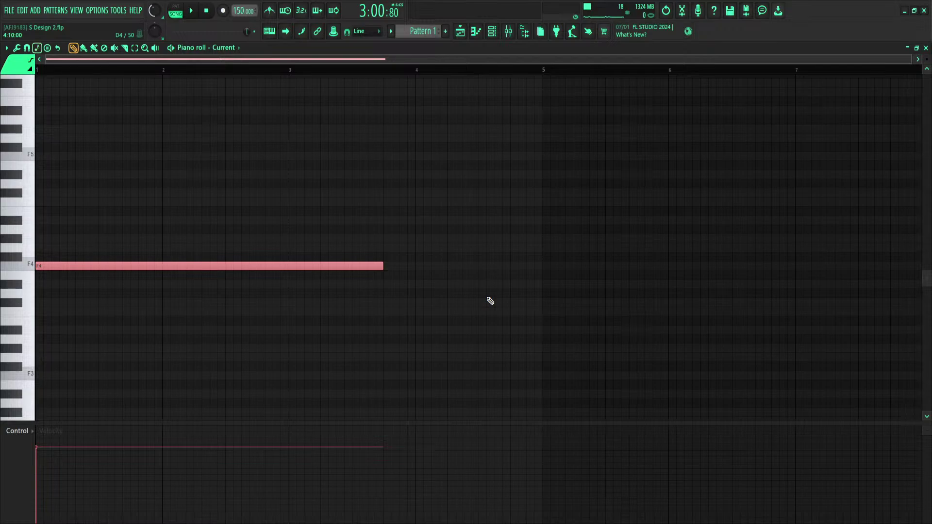
pyautogui.hotkey('shift', 'Up')
pyautogui.hotkey('shift', 'Up')
pyautogui.hotkey('shift', 'Up')
pyautogui.hotkey('shift', 'Up')
pyautogui.hotkey('shift', 'Up')
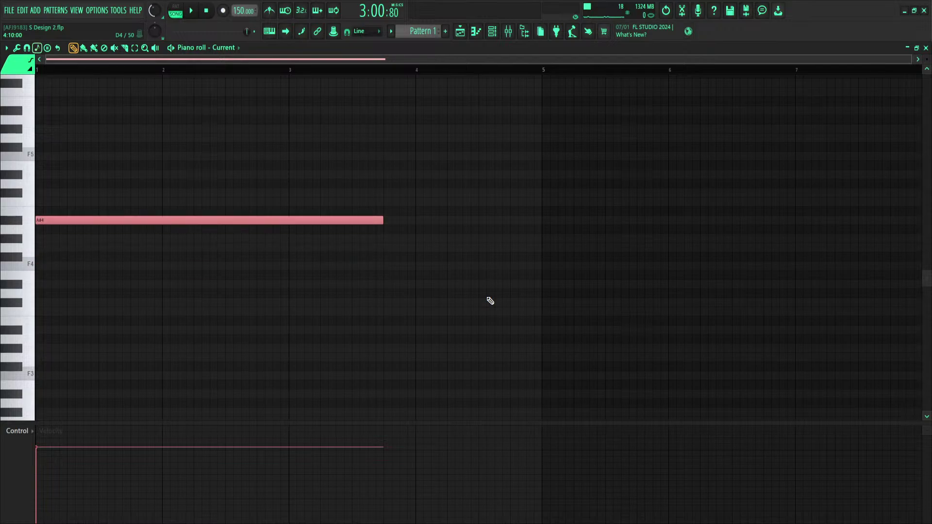
pyautogui.press('Up')
pyautogui.press('Up')
pyautogui.press('Up')
pyautogui.press('Down')
pyautogui.press('Down')
pyautogui.press('Down')
pyautogui.press('Down')
pyautogui.press('Down')
pyautogui.press('Down')
pyautogui.press('Down')
pyautogui.press('Down')
pyautogui.press('Down')
pyautogui.press('Down')
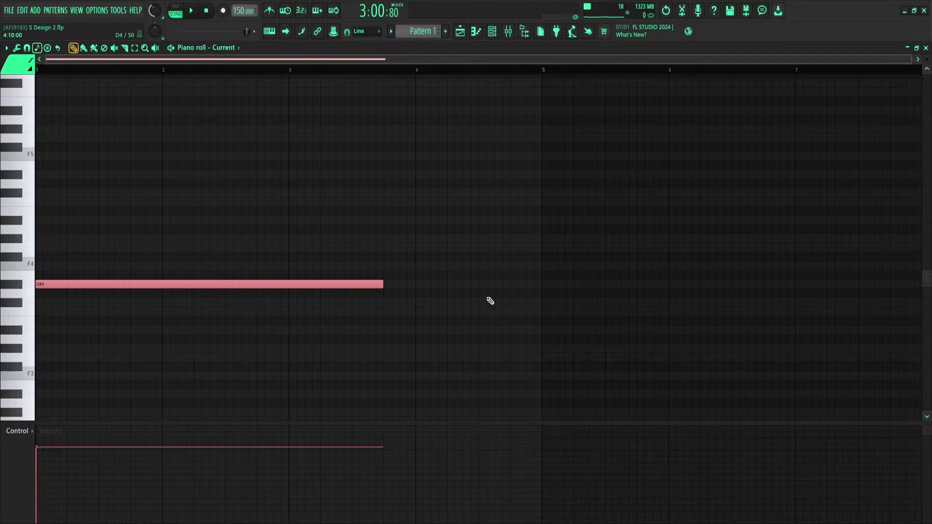
# Audition the transposed Pattern 1 in the playlist and open the Current synth from the channel rack
pyautogui.click(507, 31)
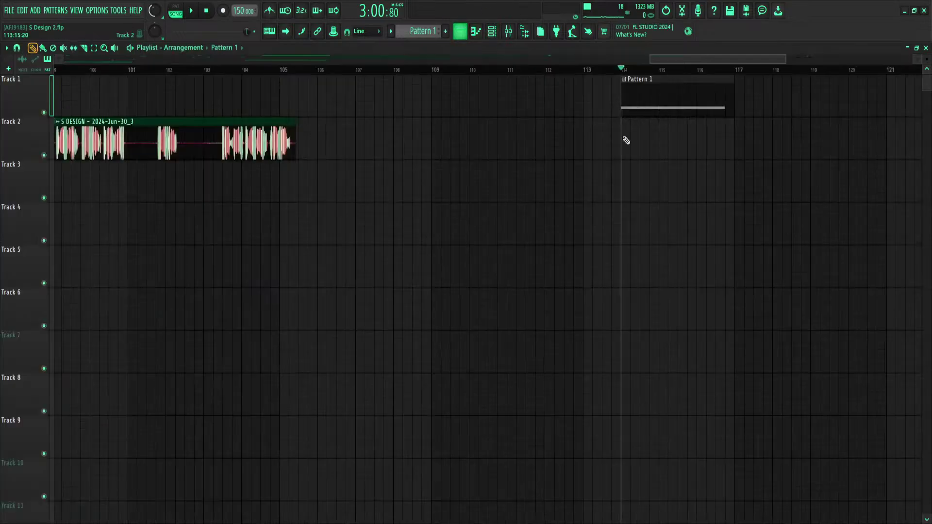
pyautogui.press('space')
pyautogui.press('space')
pyautogui.click(492, 31)
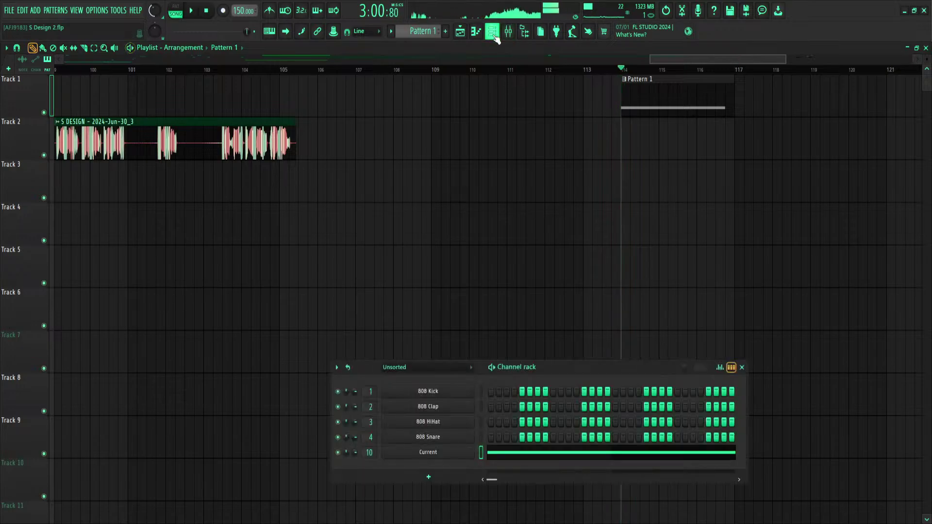
pyautogui.click(436, 459)
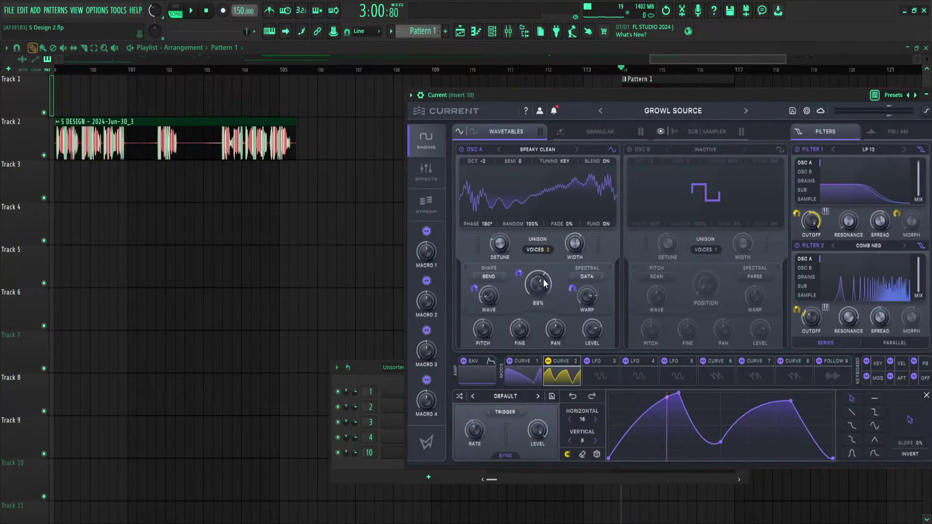
# Clear Edison on mixer Insert 10 and start recording the playback of bar 114, set as the playlist time selection
pyautogui.moveTo(622, 70); pyautogui.dragTo(679, 77)
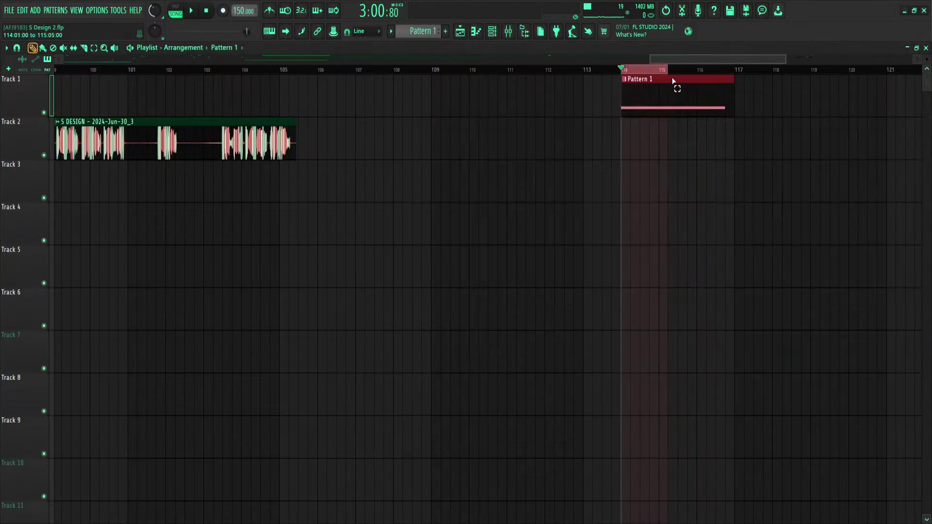
pyautogui.click(509, 32)
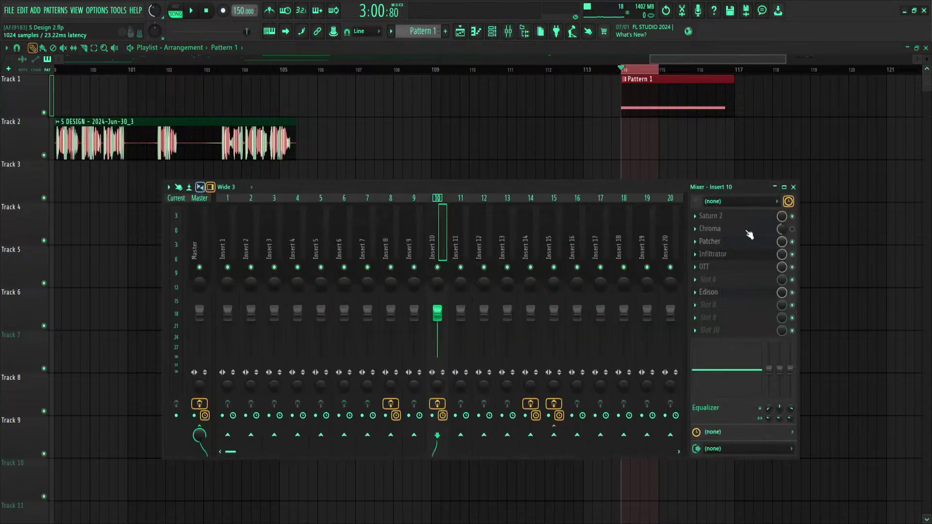
pyautogui.click(731, 294)
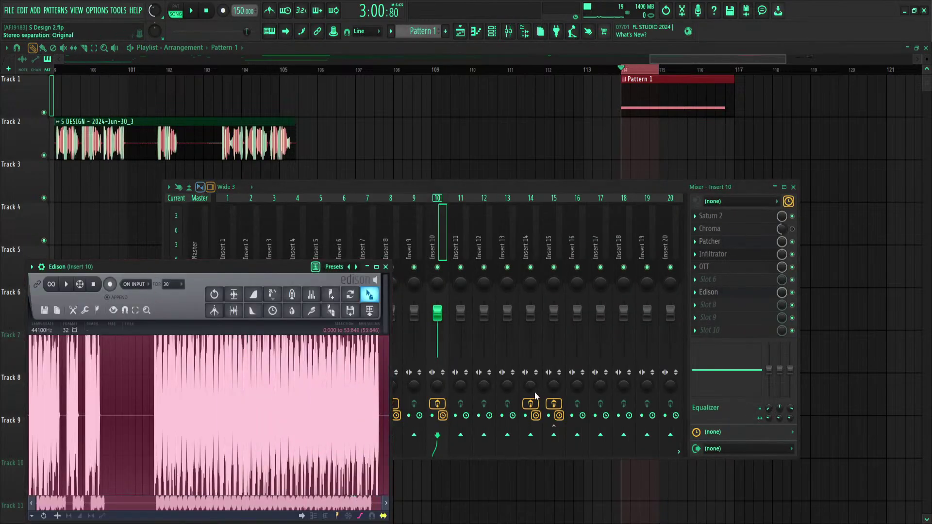
pyautogui.press('Delete')
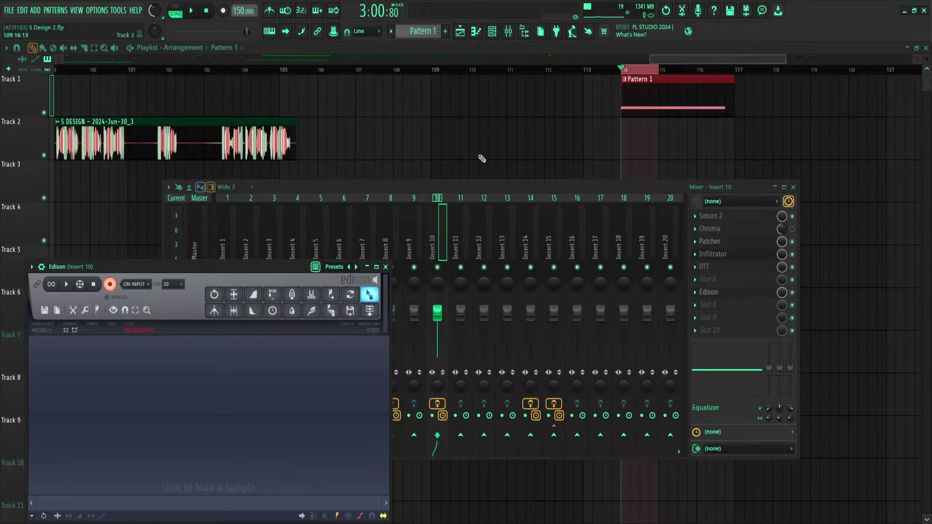
pyautogui.click(190, 11)
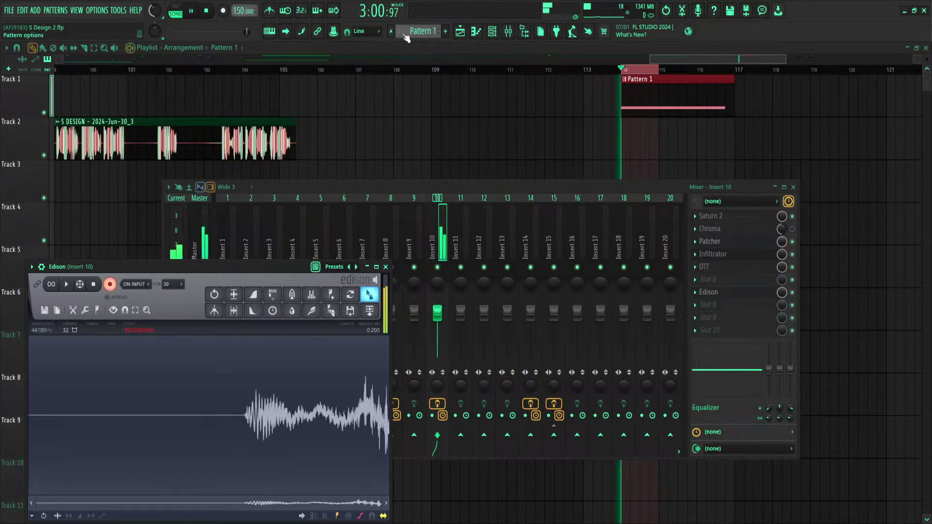
# Vary OSC A's warp and wave amounts in Current during recording and switch its shape mode to Pinch
pyautogui.click(492, 31)
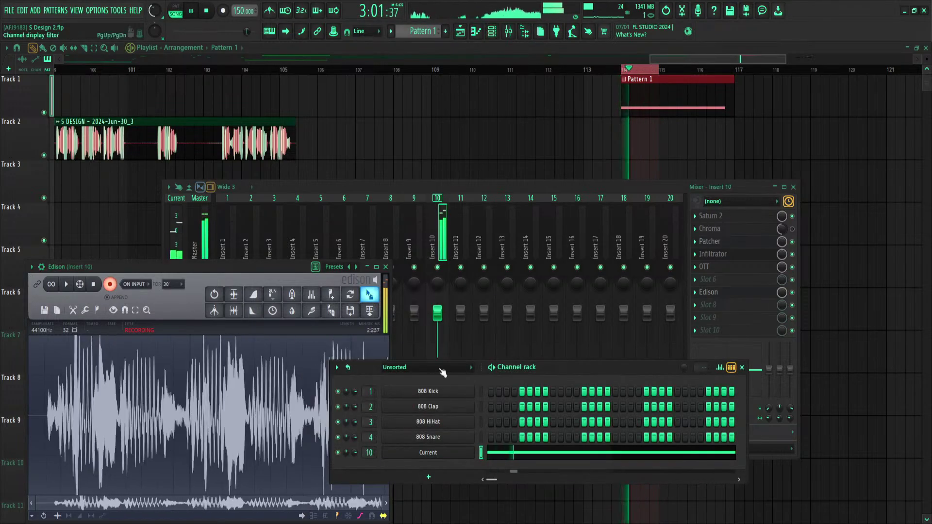
pyautogui.click(454, 432)
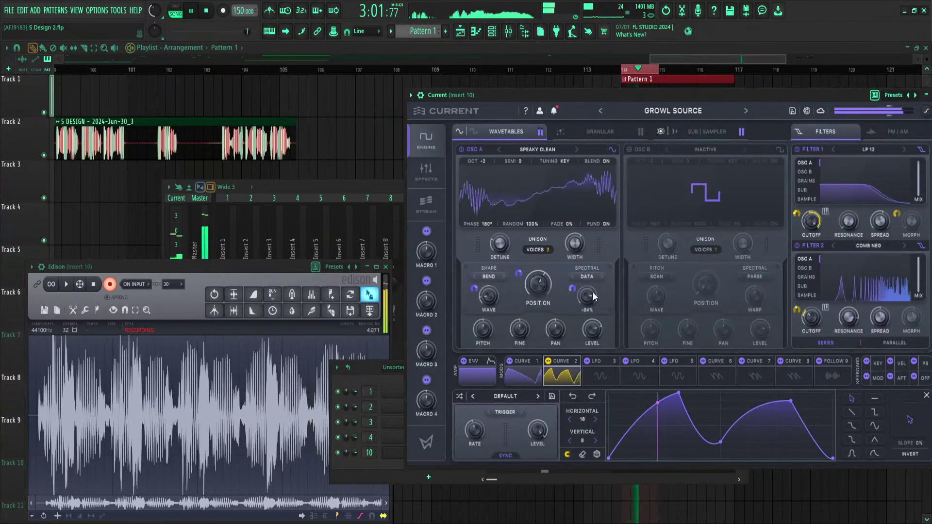
pyautogui.moveTo(592, 294)
pyautogui.mouseDown()
pyautogui.moveTo(591, 311)
pyautogui.moveTo(589, 297)
pyautogui.moveTo(596, 305)
pyautogui.mouseUp()
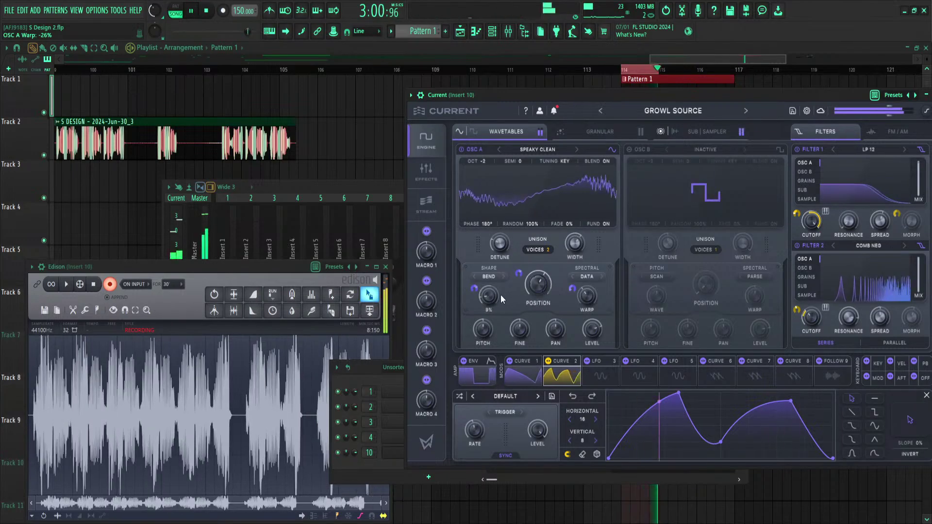
pyautogui.moveTo(500, 295)
pyautogui.mouseDown()
pyautogui.moveTo(500, 274)
pyautogui.moveTo(494, 297)
pyautogui.moveTo(485, 287)
pyautogui.mouseUp()
pyautogui.click(504, 278)
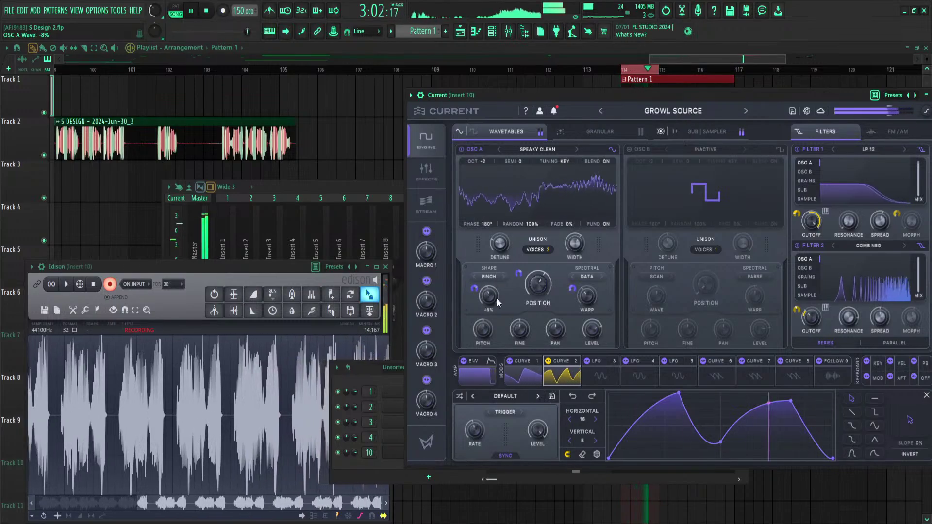
# Adjust OSC A's spectral warp during recording and return its shape mode to Bend
pyautogui.moveTo(593, 285); pyautogui.dragTo(543, 289)
pyautogui.click(503, 276)
pyautogui.click(502, 277)
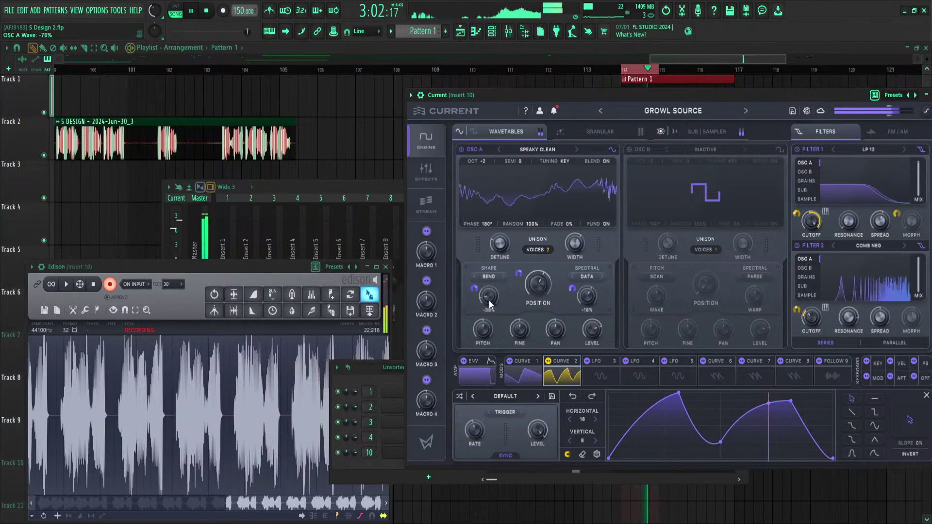
# Vary OSC A's position and warp, set Filter 2's cutoff to 921 Hz, and stop playback
pyautogui.moveTo(537, 294); pyautogui.dragTo(536, 327)
pyautogui.moveTo(587, 294); pyautogui.dragTo(587, 308)
pyautogui.moveTo(812, 324); pyautogui.dragTo(823, 306)
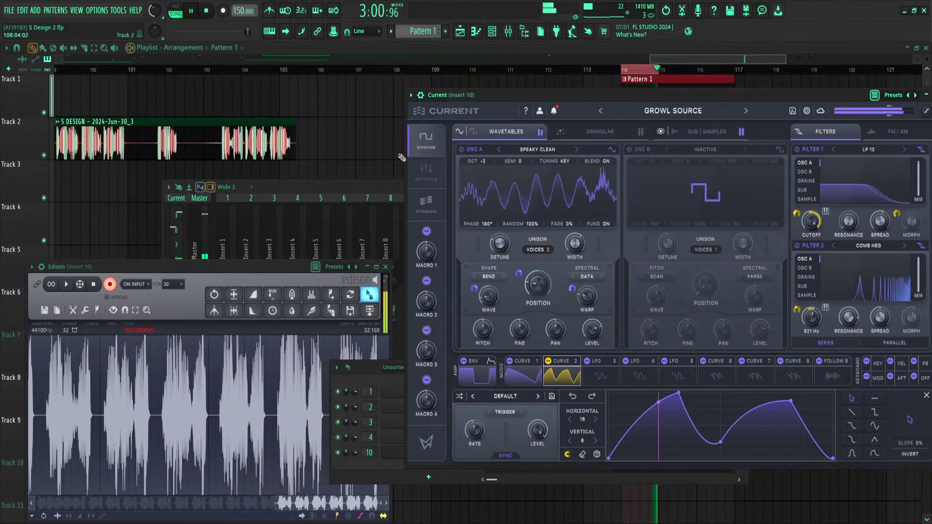
pyautogui.click(193, 10)
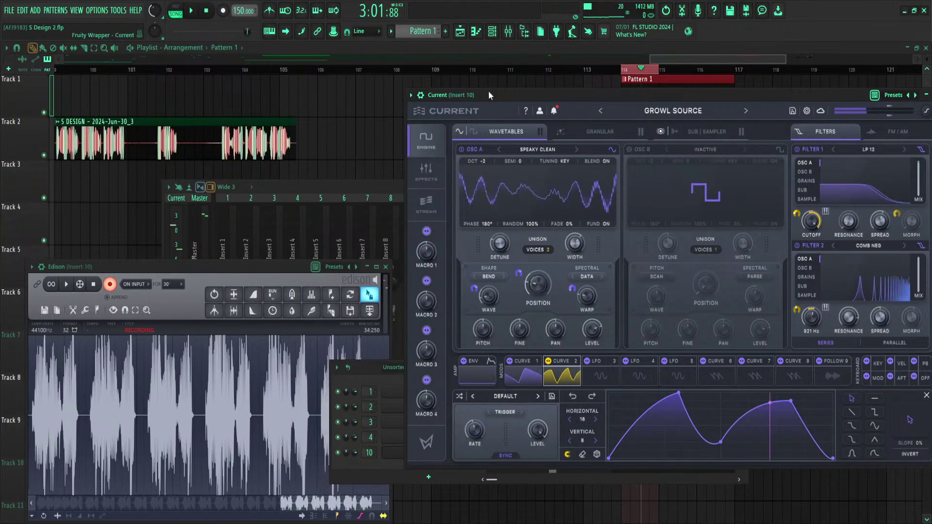
# Place the Edison recording as an audio clip on Track 2 at bar 114 and mute the Pattern 1 clip above it
pyautogui.moveTo(489, 92); pyautogui.dragTo(643, 265)
pyautogui.moveTo(244, 278); pyautogui.dragTo(372, 201)
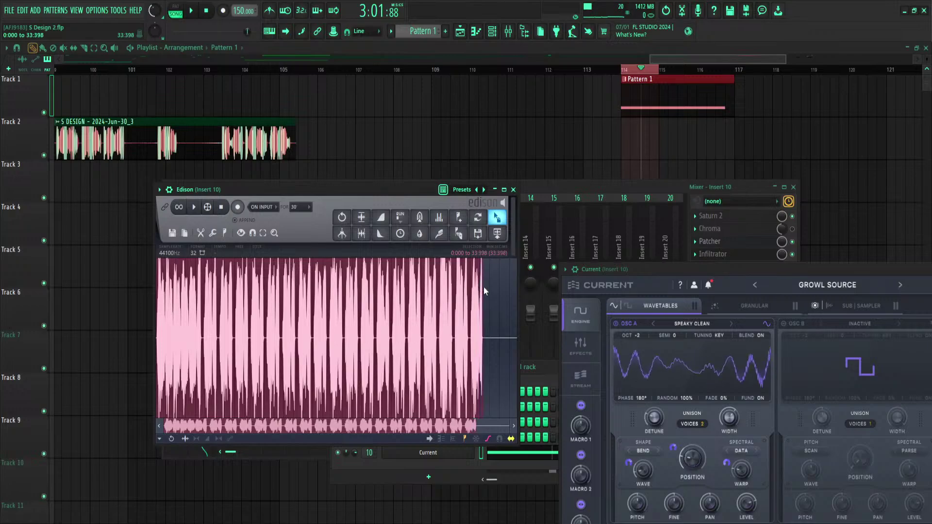
pyautogui.moveTo(483, 288); pyautogui.dragTo(613, 141)
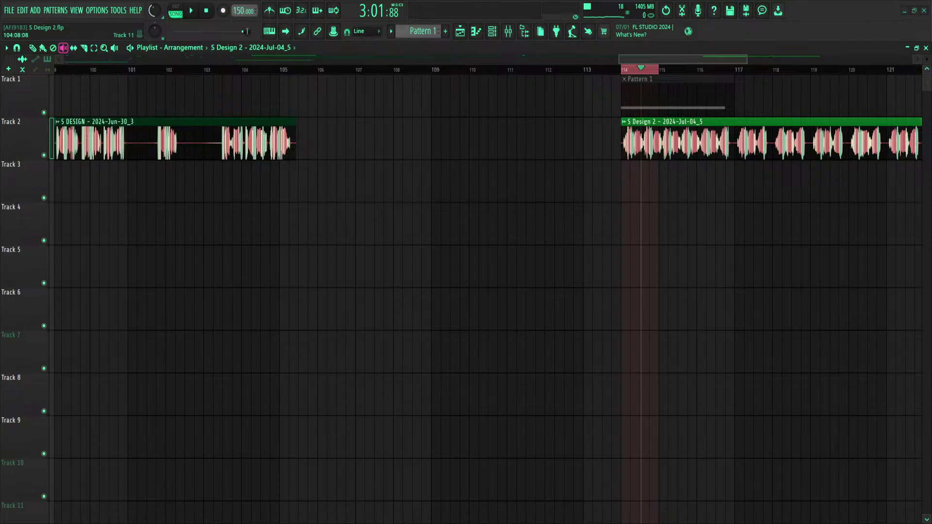
pyautogui.click(621, 69)
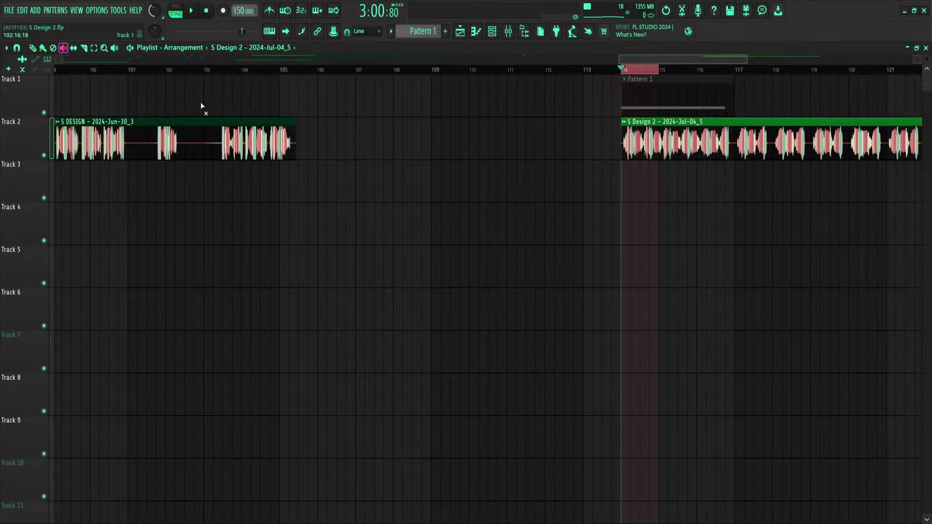
# Route the S Design 2 - 2024-Jul-04_5 audio clip to mixer Insert 14 and close its settings
pyautogui.doubleClick(669, 133)
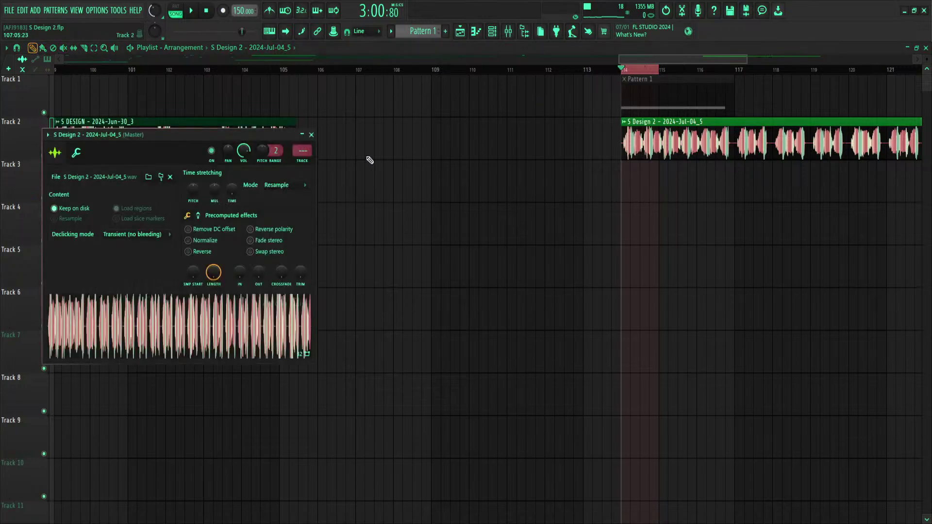
pyautogui.doubleClick(302, 151)
pyautogui.moveTo(302, 151); pyautogui.dragTo(302, 156)
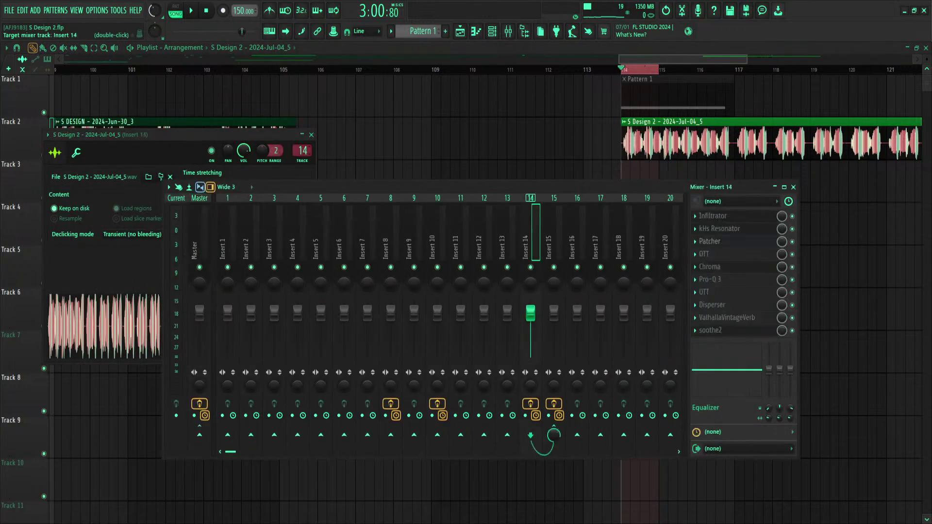
pyautogui.rightClick(551, 136)
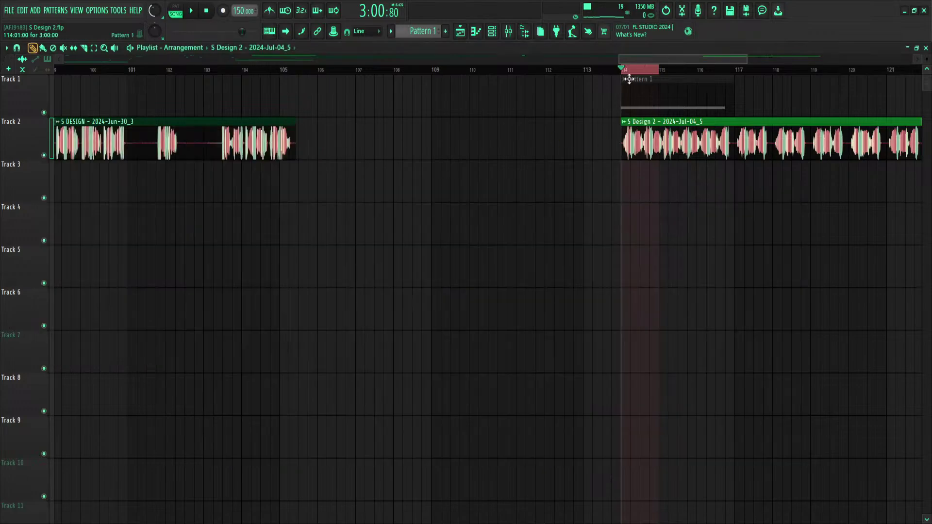
# Play the S Design 2 - 2024-Jul-04_5 clip from bar 114 with the time selection extended past bar 116
pyautogui.scroll(-3, 626, 72)
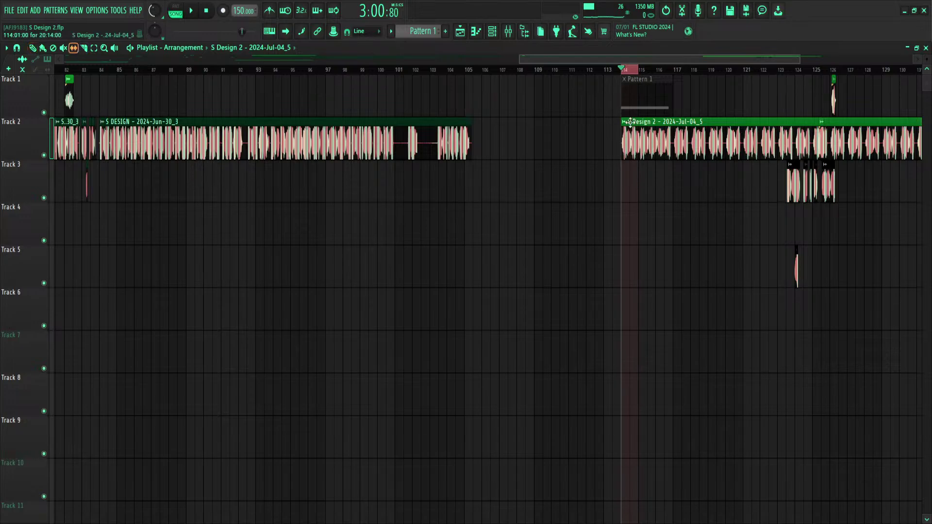
pyautogui.press('space')
pyautogui.scroll(2, 662, 72)
pyautogui.moveTo(634, 70); pyautogui.dragTo(663, 72)
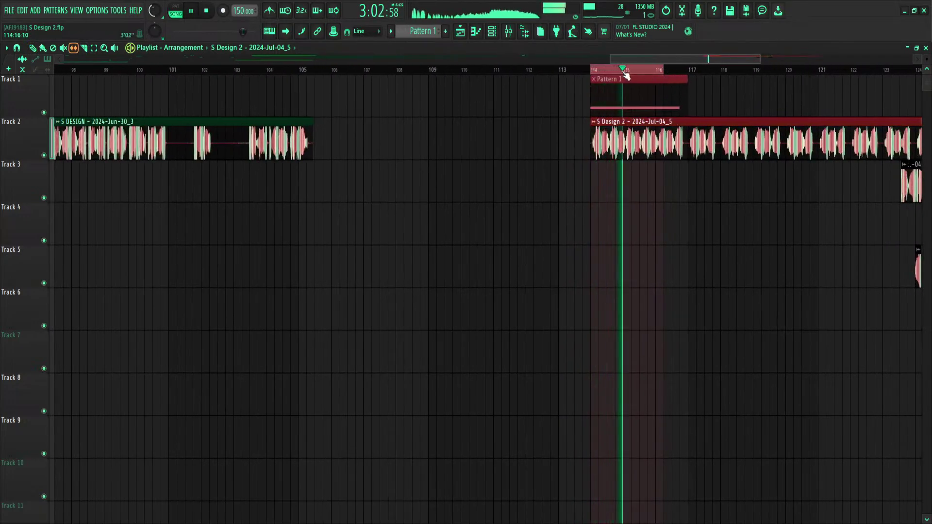
pyautogui.scroll(3, 624, 71)
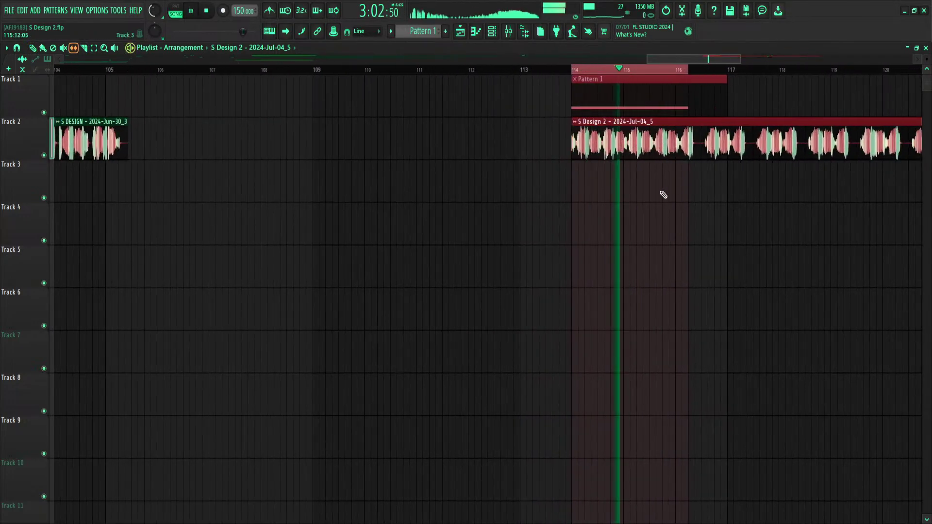
pyautogui.press('space')
# Slip the audio inside the Track 2 clip to an earlier start and audition the result within the loop
pyautogui.hotkey('ctrl', 'd')
pyautogui.moveTo(699, 143); pyautogui.dragTo(667, 143)
pyautogui.press('space')
pyautogui.press('space')
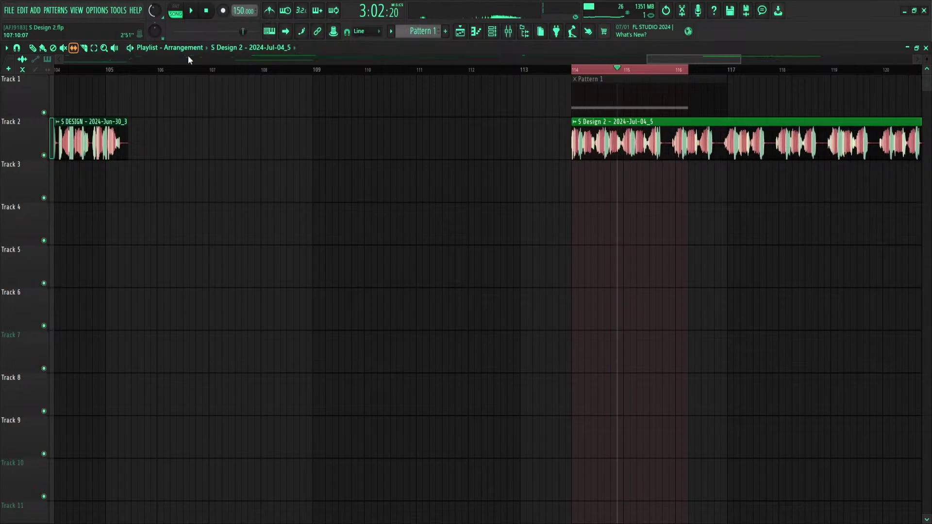
pyautogui.press('space')
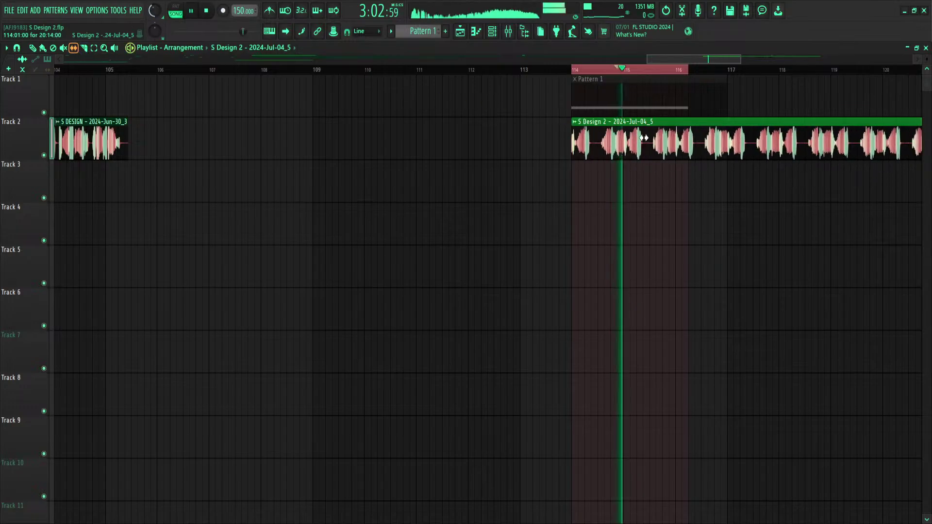
pyautogui.press('space')
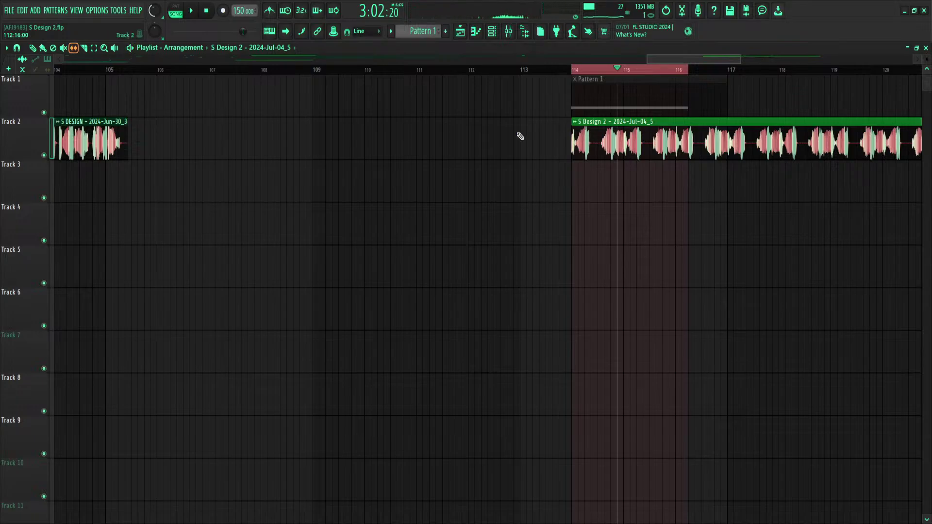
# Slice the Track 2 clip at 114:15, move the first slice to 113:13, and listen to the part after the cut
pyautogui.scroll(5, 638, 73)
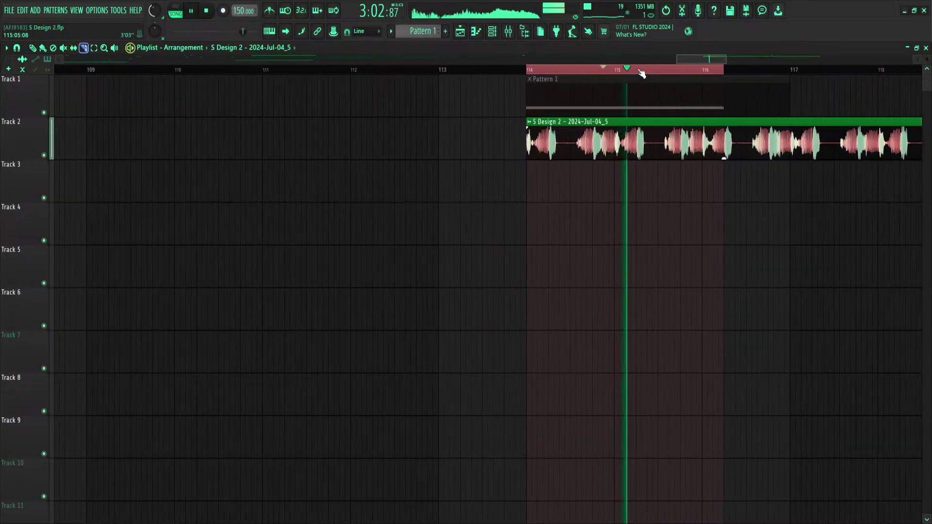
pyautogui.scroll(3, 626, 76)
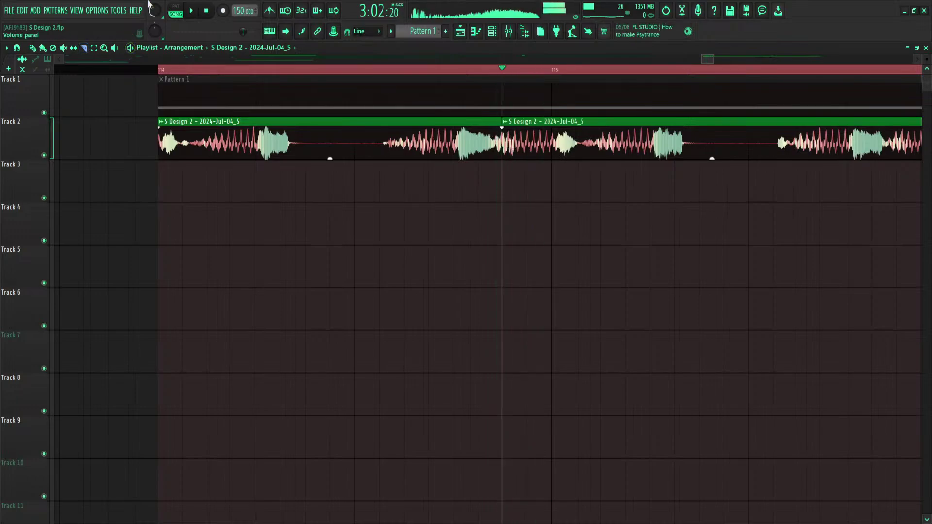
pyautogui.moveTo(307, 124); pyautogui.dragTo(207, 124)
pyautogui.press('space')
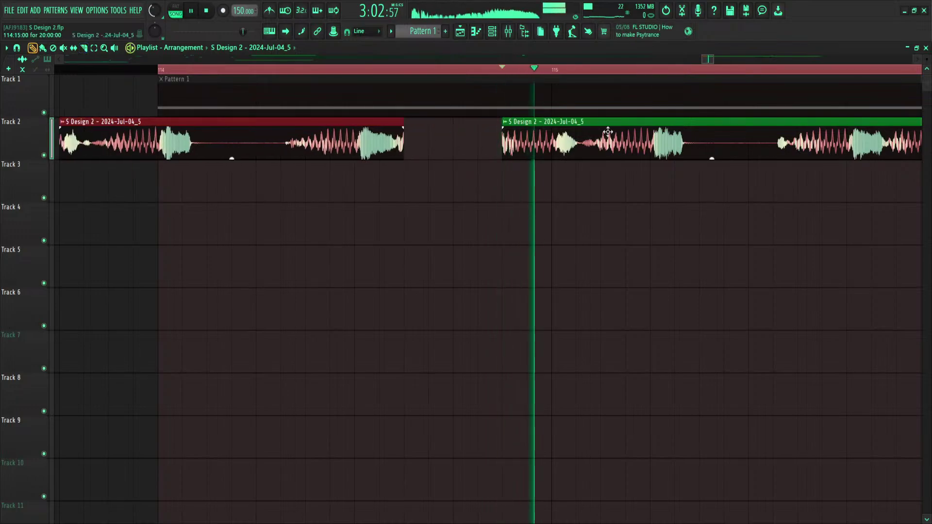
pyautogui.press('space')
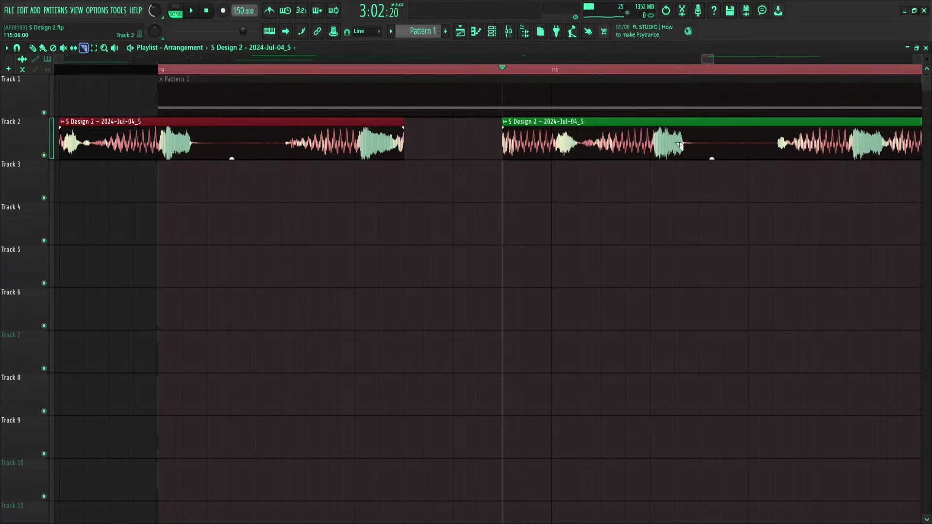
# Slice the Track 2 audio again at 115:07, move the remainder to 115:11, and play the isolated slice
pyautogui.click(692, 150)
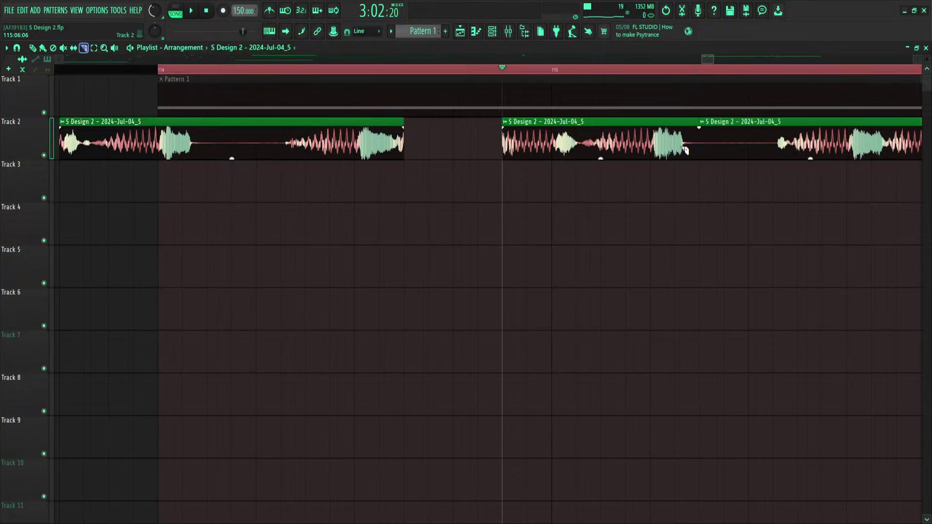
pyautogui.click(33, 48)
pyautogui.moveTo(735, 138); pyautogui.dragTo(833, 136)
pyautogui.press('space')
pyautogui.press('space')
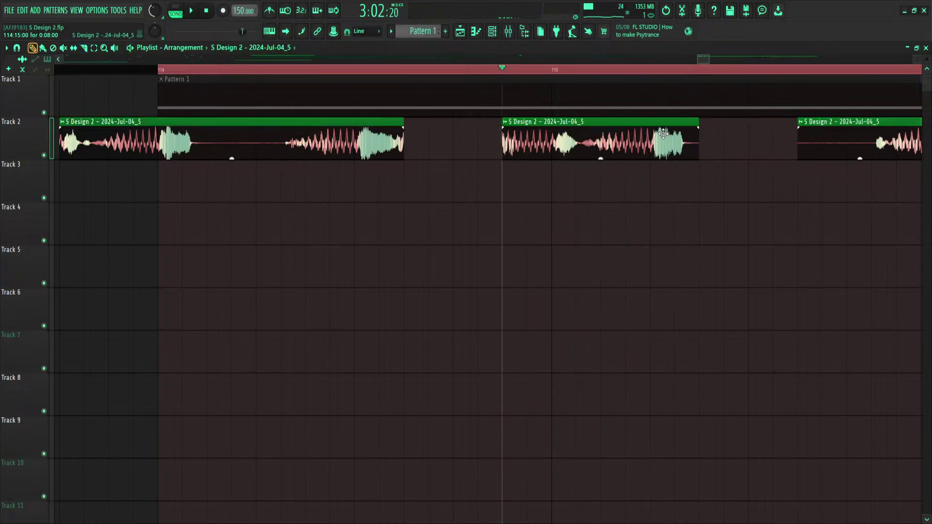
# Delete the Pattern 1 clip, and move the long remaining audio clip down to Track 4 and delete it
pyautogui.doubleClick(649, 140)
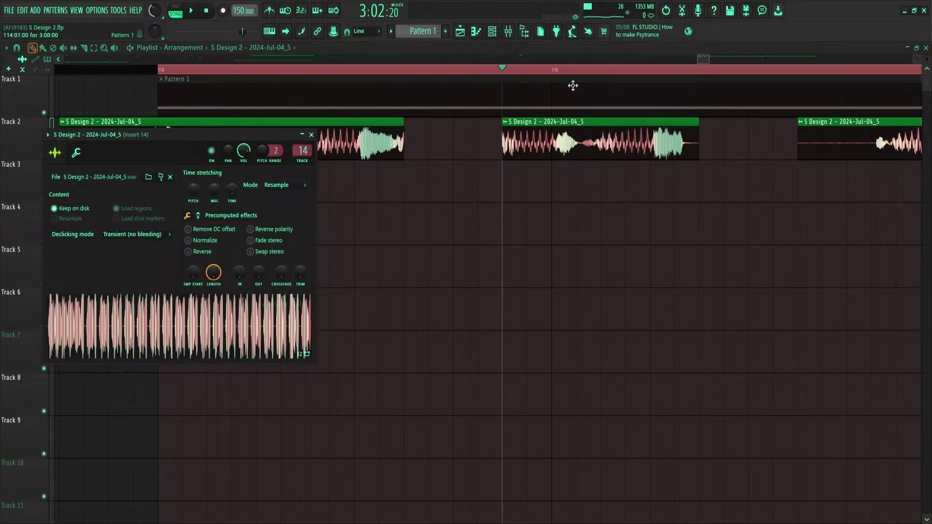
pyautogui.rightClick(547, 82)
pyautogui.scroll(-5, 539, 73)
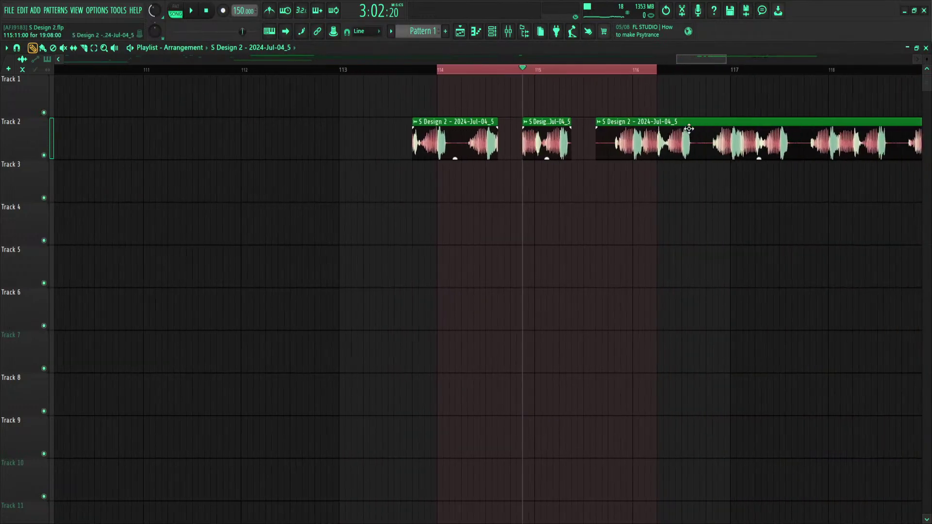
pyautogui.moveTo(712, 154)
pyautogui.mouseDown()
pyautogui.moveTo(639, 196)
pyautogui.moveTo(294, 235)
pyautogui.moveTo(565, 225)
pyautogui.mouseUp()
pyautogui.rightClick(569, 225)
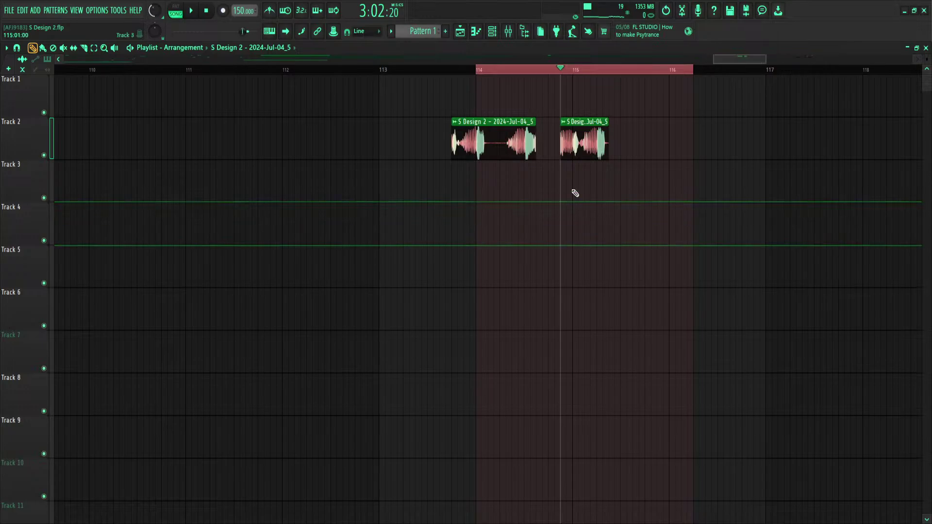
# Loop the isolated slice with a time selection from 114:15 to 115:09 and bring up mixer Insert 15
pyautogui.moveTo(569, 72); pyautogui.dragTo(614, 76)
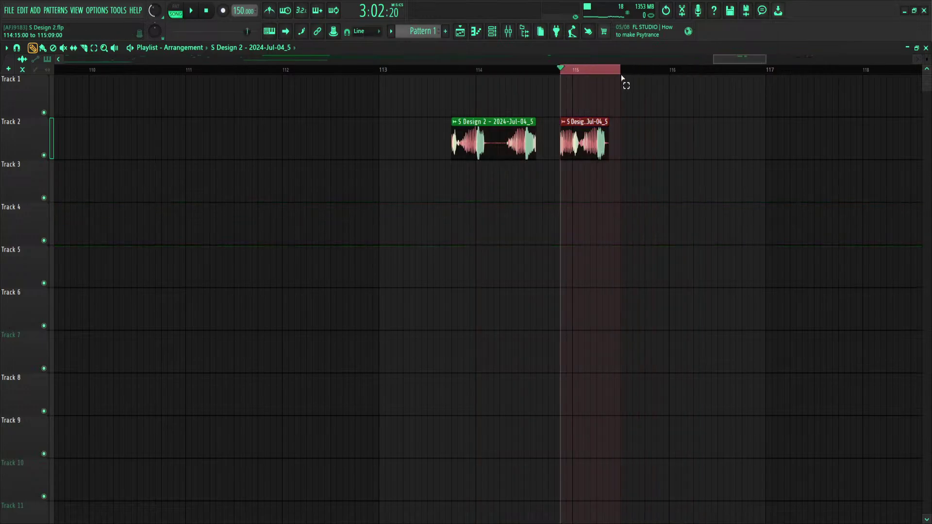
pyautogui.press('space')
pyautogui.press('F9')
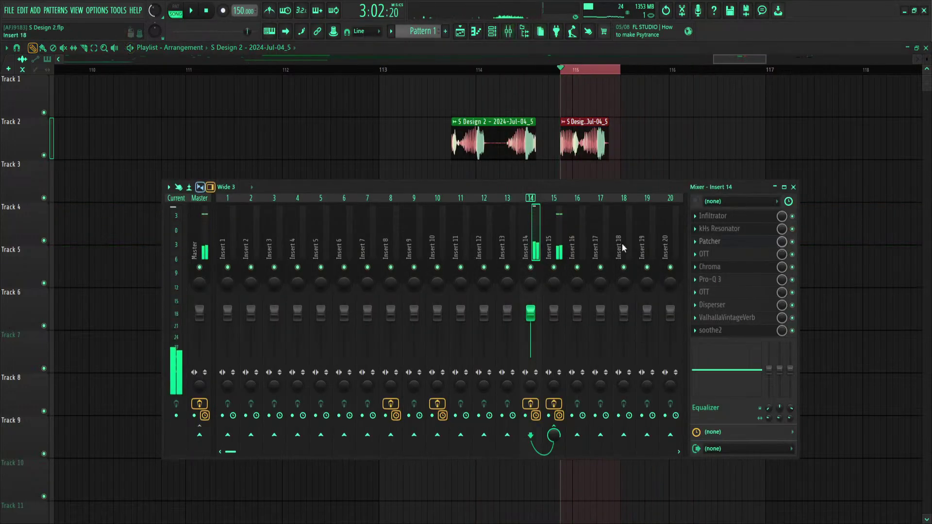
pyautogui.scroll(-1, 613, 250)
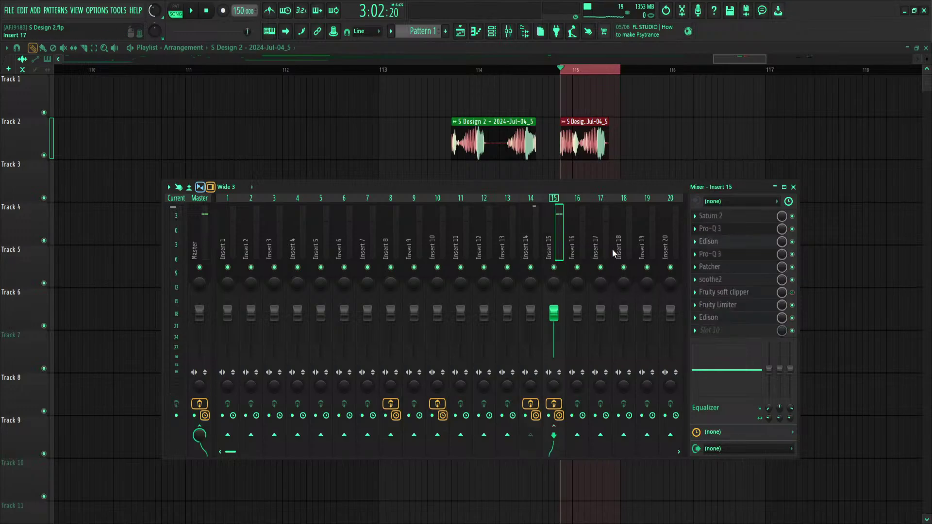
# Clear the existing sample in the last Edison on Insert 15 and record the processed slice into it
pyautogui.click(733, 321)
pyautogui.click(482, 262)
pyautogui.click(557, 239)
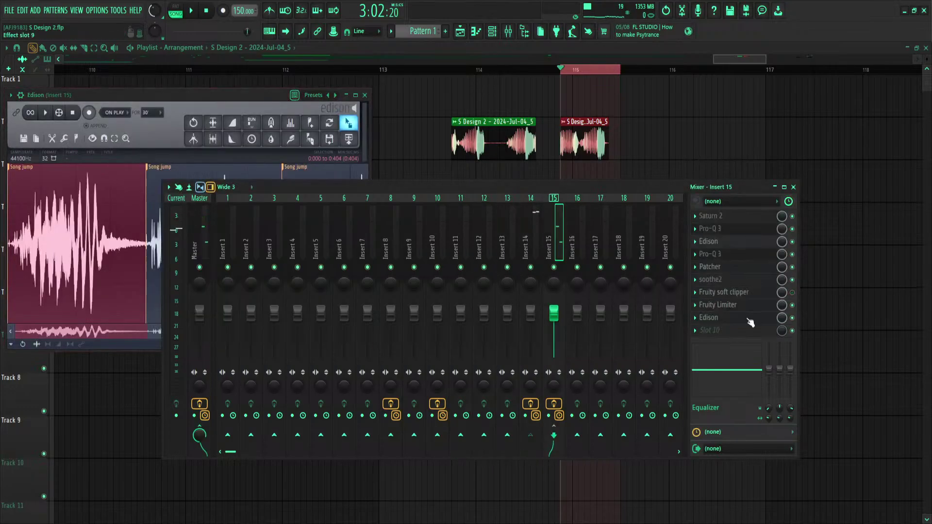
pyautogui.click(751, 321)
pyautogui.click(751, 322)
pyautogui.hotkey('ctrl', 'a')
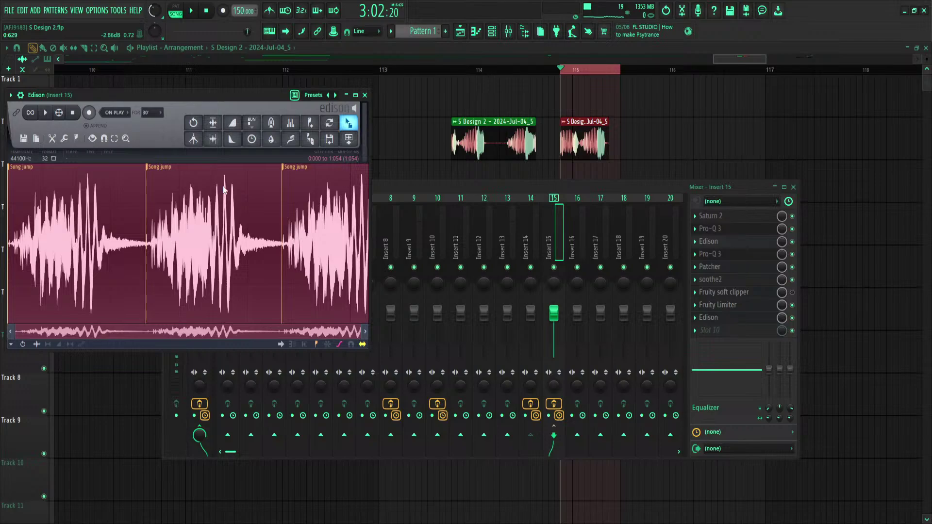
pyautogui.press('Delete')
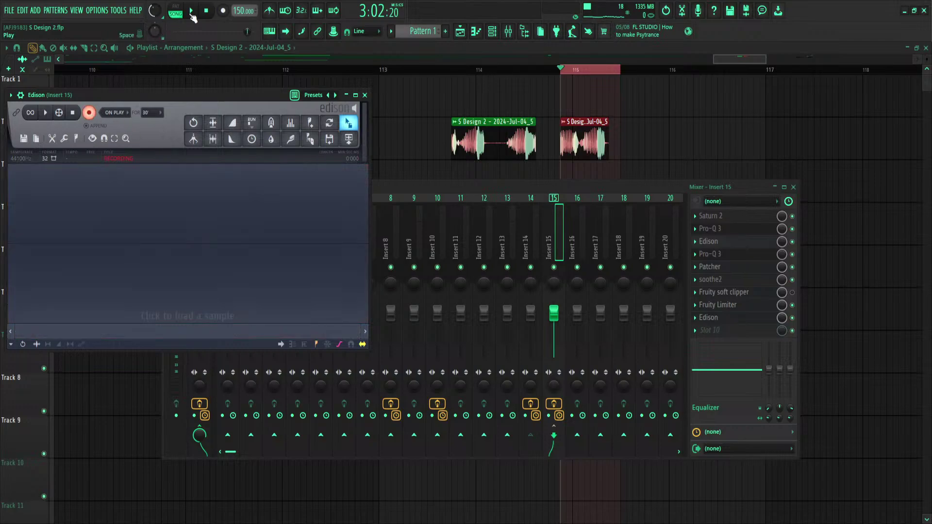
pyautogui.click(191, 10)
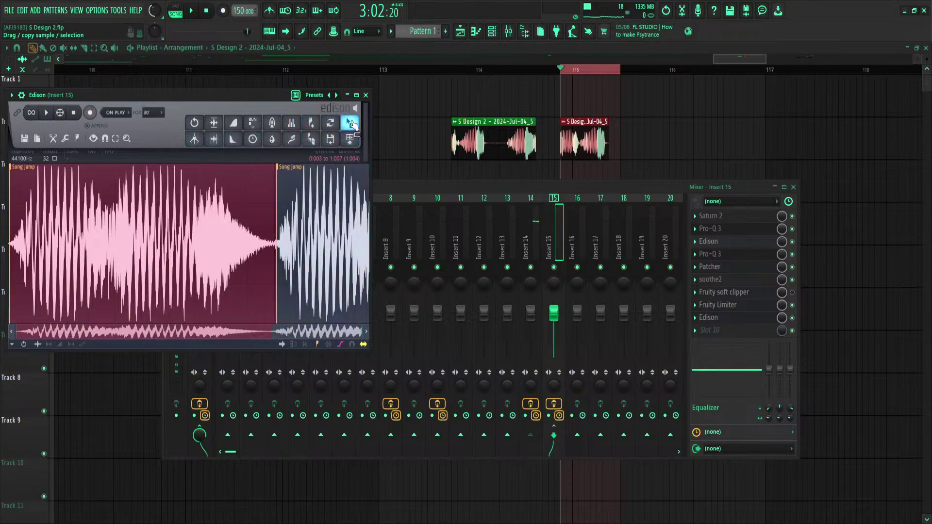
# Place the new Edison recording as an audio clip on Track 2 at 111:09 and play it back
pyautogui.moveTo(353, 125); pyautogui.dragTo(274, 113)
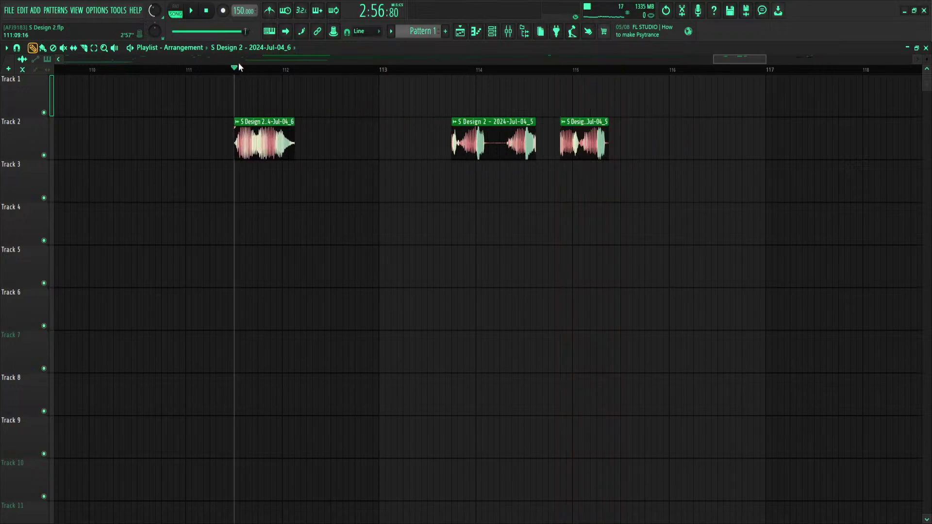
pyautogui.press('space')
pyautogui.press('space')
pyautogui.scroll(4, 501, 71)
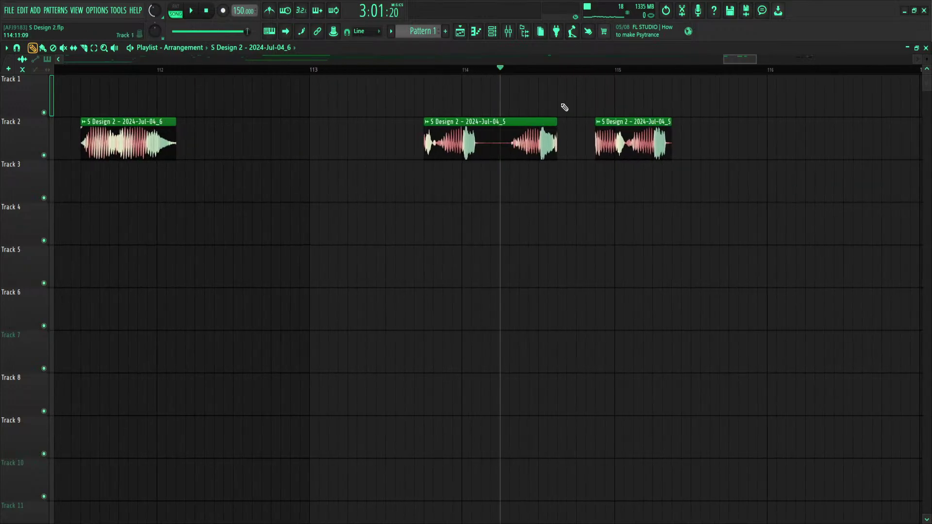
# Audition the two source slices on Track 2 around bars 114 and 115, restoring the second slice after deleting it
pyautogui.moveTo(477, 102); pyautogui.dragTo(481, 138)
pyautogui.press('space')
pyautogui.press('space')
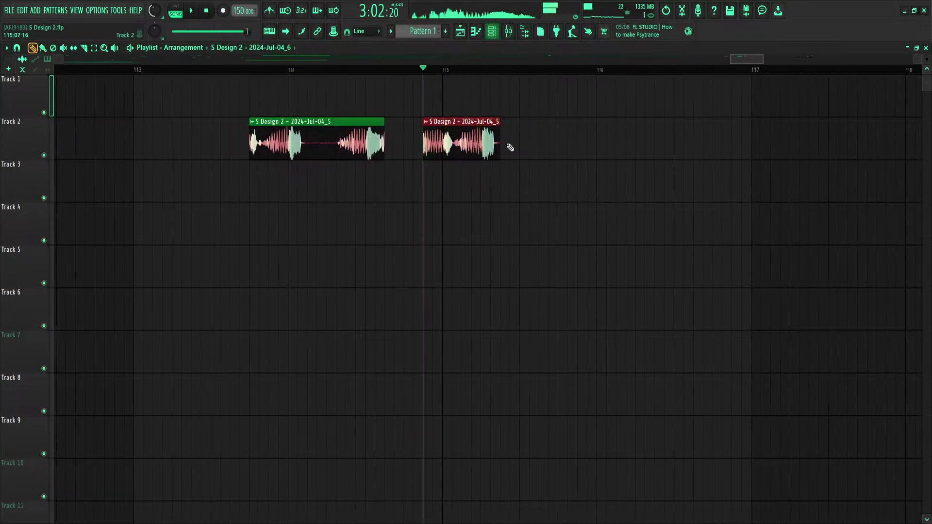
pyautogui.rightClick(477, 124)
pyautogui.hotkey('ctrl', 'z')
# Undo the recent playlist edits back to where the long S Design 2 - 2024-Jul-04_5 clip sits on Track 4
pyautogui.scroll(-6, 448, 63)
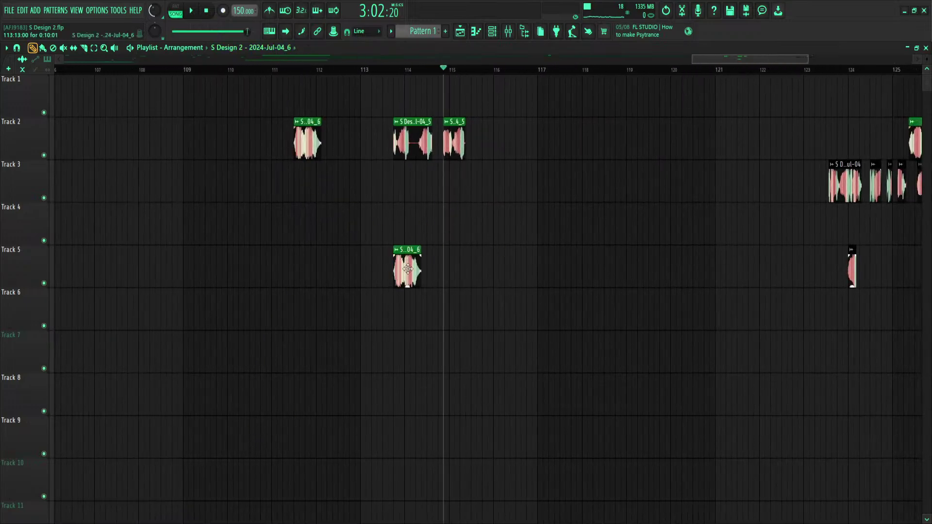
pyautogui.scroll(1, 296, 57)
pyautogui.scroll(3, 295, 52)
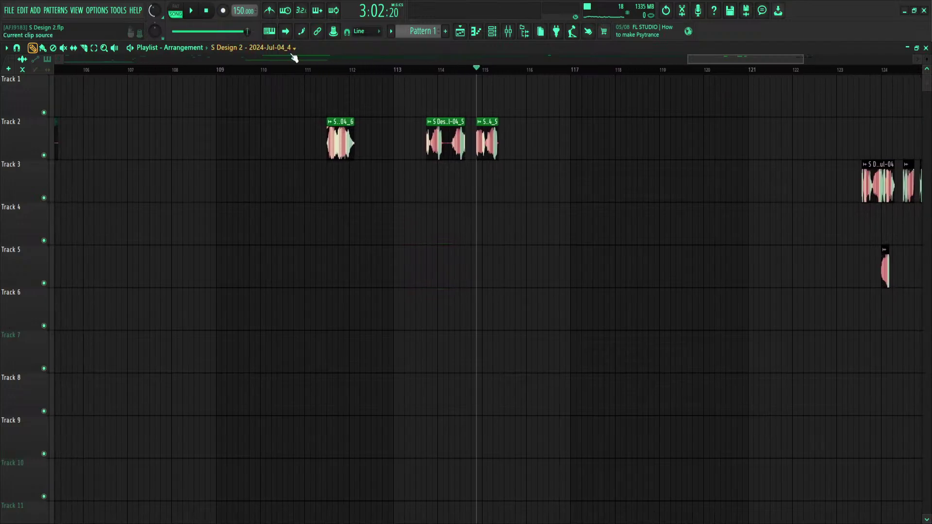
pyautogui.click(388, 213)
pyautogui.scroll(-6, 394, 77)
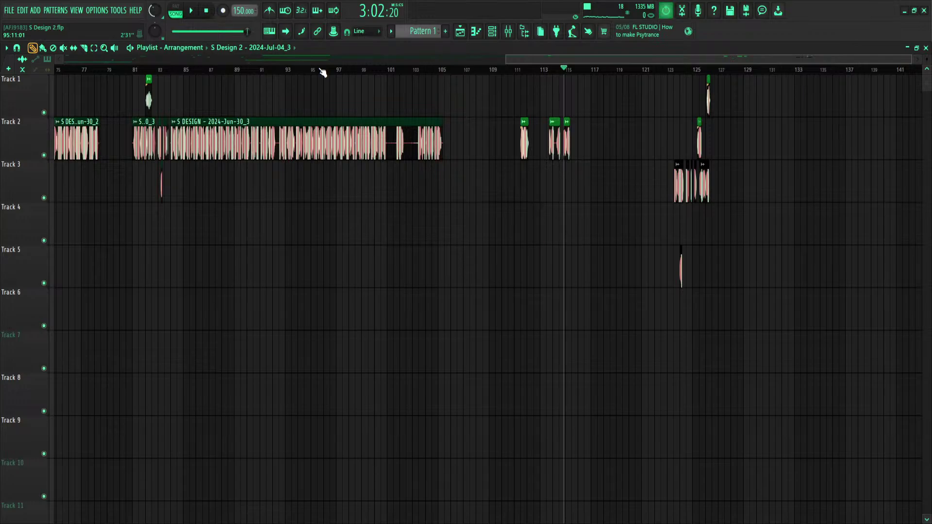
pyautogui.hotkey('ctrl', 'z')
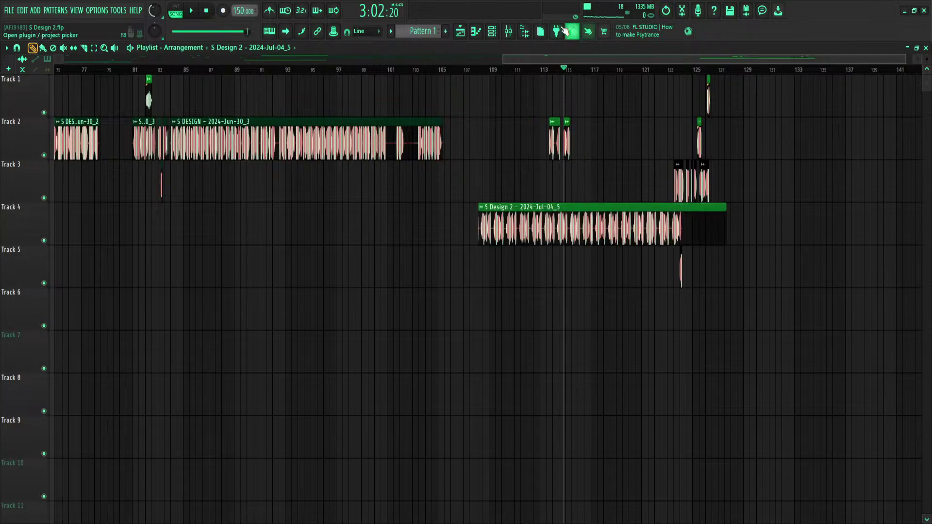
# Try to bring the Edison recording from mixer Insert 15 into the playlist again
pyautogui.click(511, 33)
pyautogui.click(719, 319)
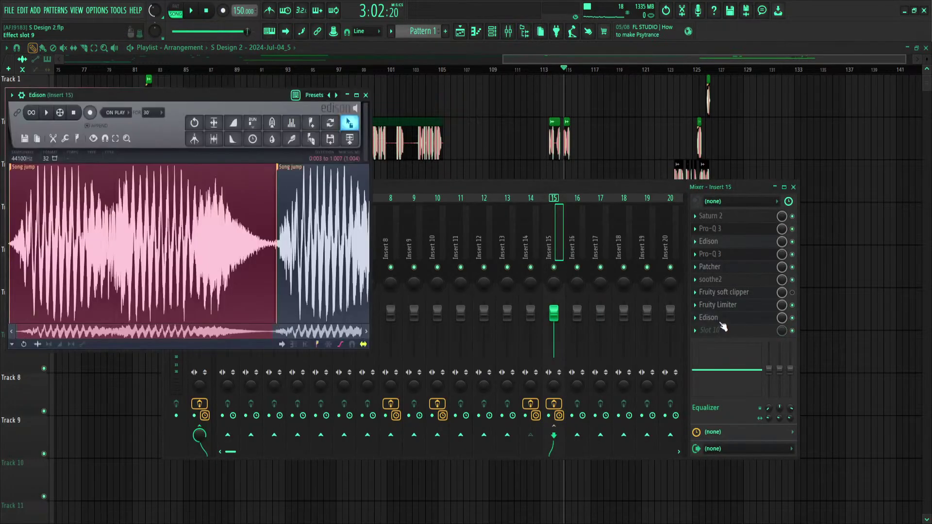
pyautogui.moveTo(355, 124); pyautogui.dragTo(899, 104)
pyautogui.doubleClick(620, 102)
pyautogui.click(236, 361)
# Undo the last repositioning of the long audio clip on Track 4
pyautogui.scroll(5, 571, 68)
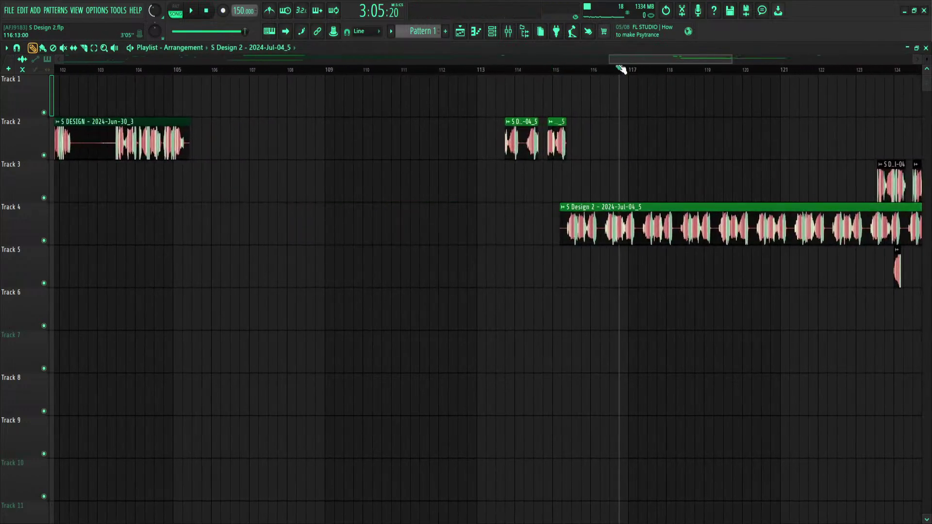
pyautogui.hscroll(4, 670, 61)
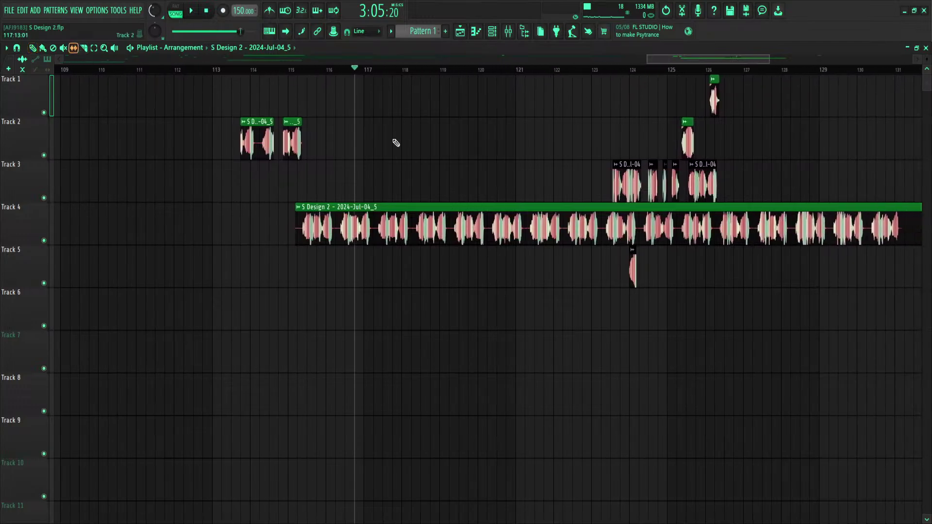
pyautogui.hotkey('ctrl', 'z')
pyautogui.hotkey('ctrl', 'z')
pyautogui.hotkey('ctrl', 'z')
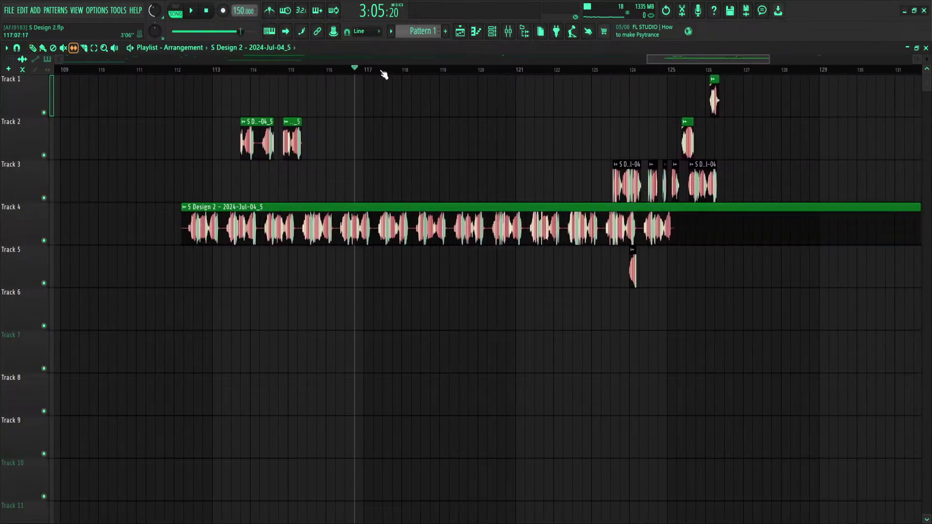
# Audition the long clip on Track 4 from several playback points around bars 116 and 117
pyautogui.click(382, 71)
pyautogui.press('space')
pyautogui.click(374, 72)
pyautogui.scroll(3, 365, 72)
pyautogui.click(342, 73)
pyautogui.click(340, 74)
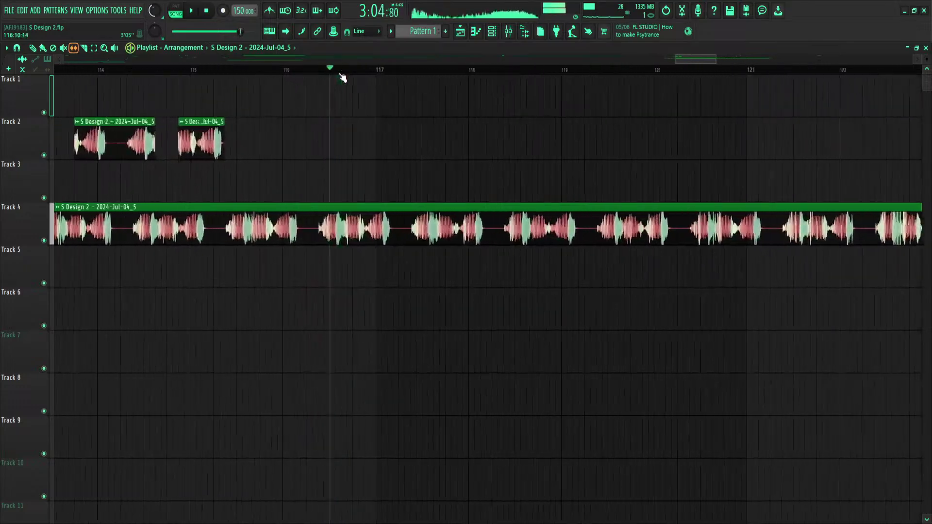
pyautogui.scroll(2, 340, 74)
pyautogui.press('space')
pyautogui.click(322, 81)
pyautogui.rightClick(350, 87)
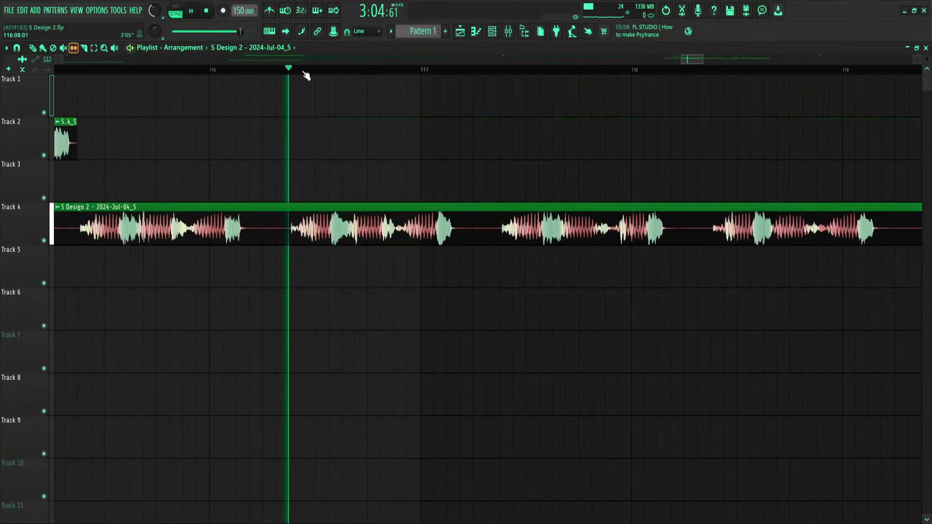
# Slip the audio inside the long Track 4 clip until a suitable growl lies at the 116:07 playback marker, auditioning each shift
pyautogui.moveTo(288, 228); pyautogui.dragTo(433, 228)
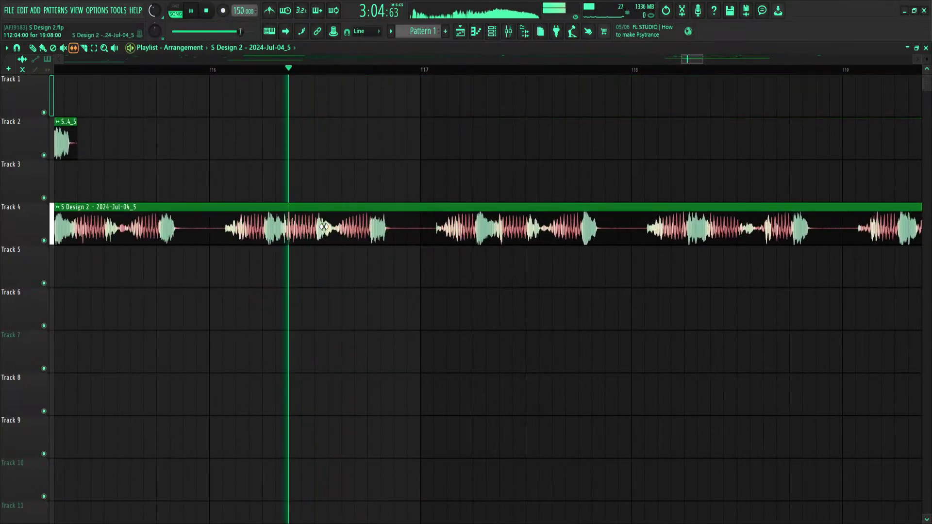
pyautogui.moveTo(324, 227); pyautogui.dragTo(377, 229)
pyautogui.press('space')
pyautogui.press('space')
pyautogui.press('space')
pyautogui.press('space')
pyautogui.moveTo(316, 232); pyautogui.dragTo(417, 236)
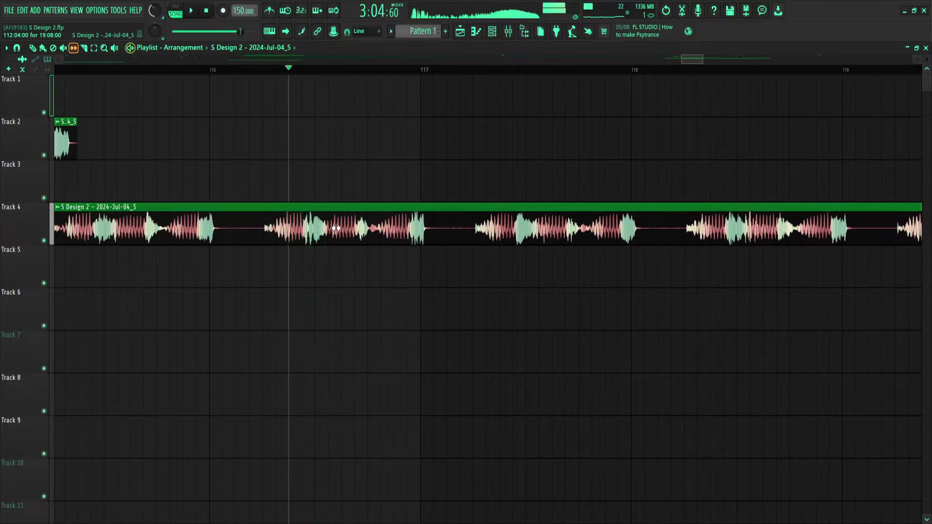
pyautogui.moveTo(336, 228); pyautogui.dragTo(451, 240)
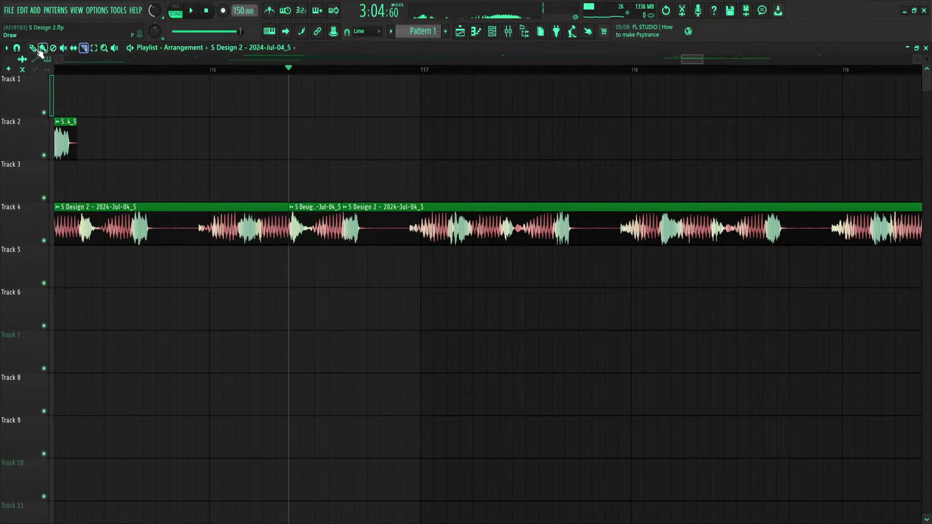
# Cut a slice of about four steps from the long Track 4 clip, delete the remainder after it and move the slice to 116:10
pyautogui.rightClick(420, 217)
pyautogui.press('space')
pyautogui.press('space')
pyautogui.press('space')
pyautogui.moveTo(314, 217)
pyautogui.mouseDown()
pyautogui.moveTo(376, 217)
pyautogui.moveTo(361, 217)
pyautogui.mouseUp()
pyautogui.press('space')
pyautogui.press('space')
pyautogui.press('space')
pyautogui.press('space')
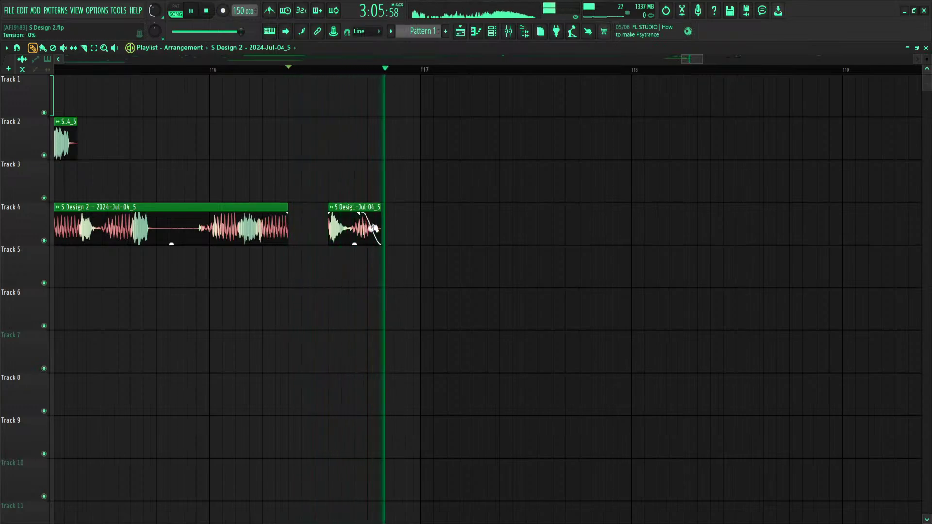
# Lengthen the fade-out of the short Track 4 slice while auditioning it
pyautogui.press('space')
pyautogui.press('space')
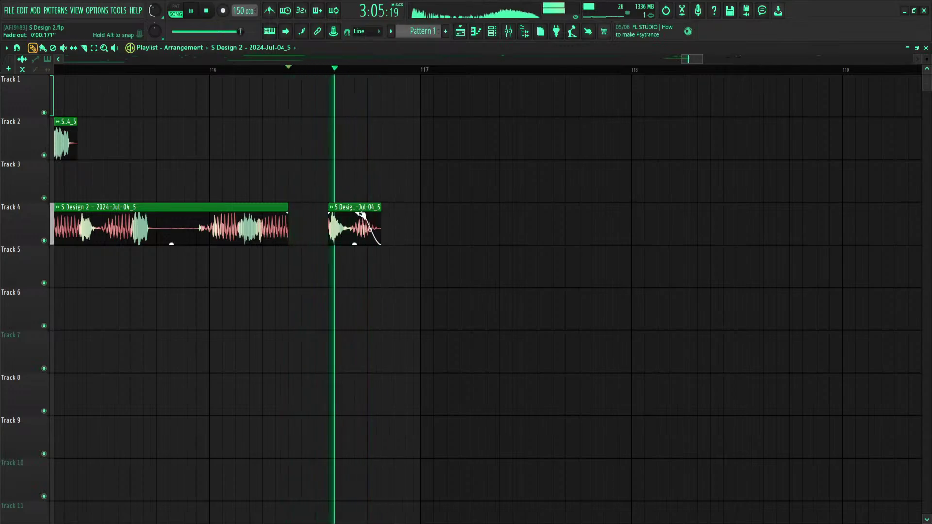
pyautogui.press('space')
pyautogui.press('space')
pyautogui.moveTo(360, 215); pyautogui.dragTo(335, 215)
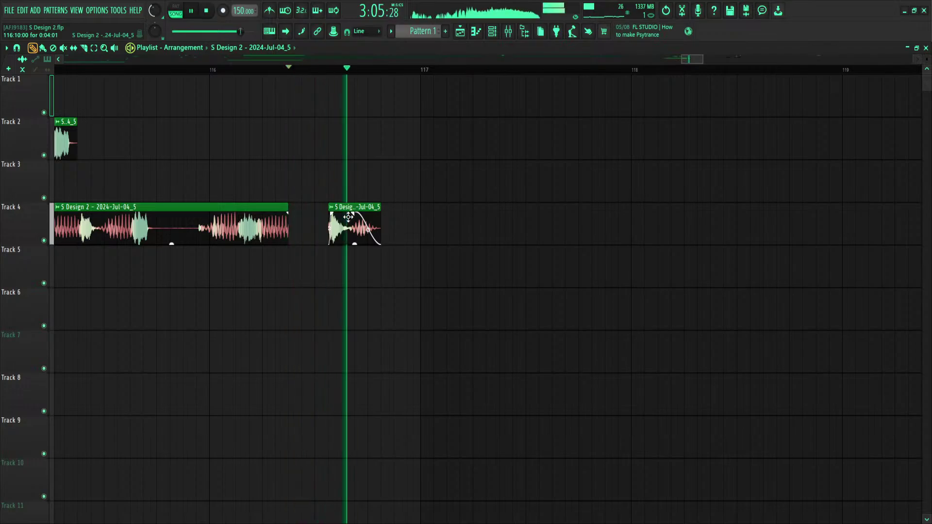
pyautogui.press('space')
# Make the short Track 4 slice a unique audio clip and check its channel settings
pyautogui.doubleClick(351, 229)
pyautogui.press('Escape')
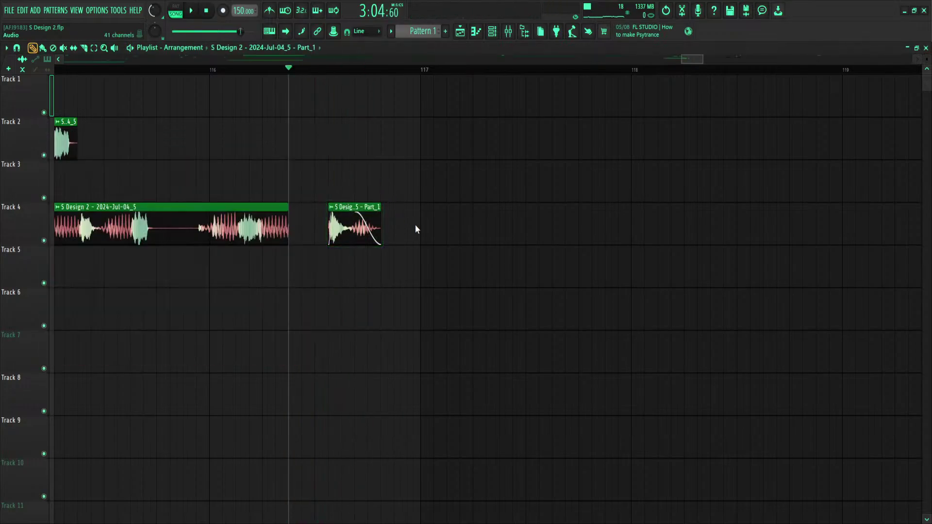
pyautogui.doubleClick(374, 209)
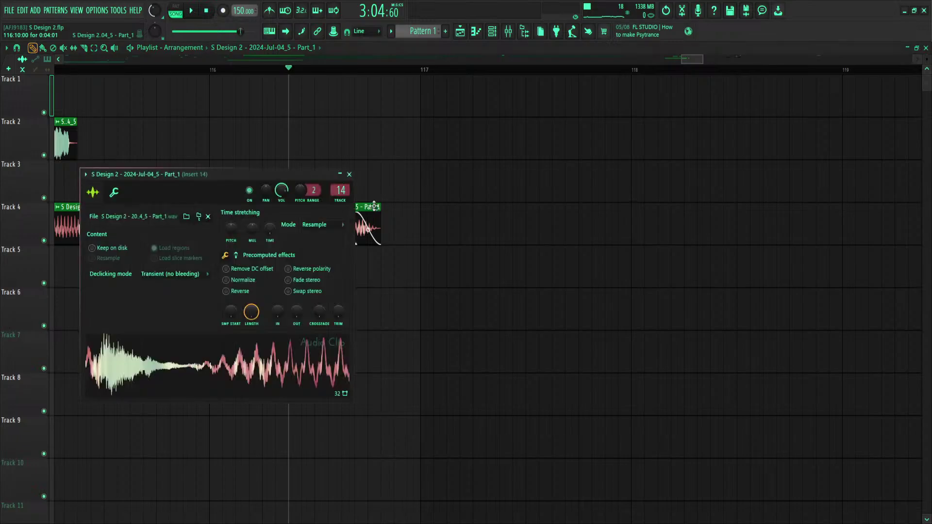
pyautogui.press('Escape')
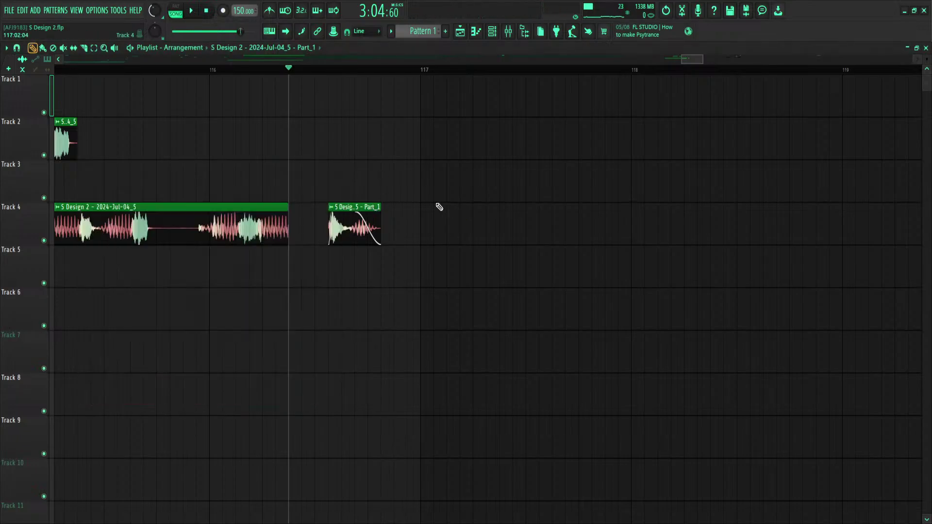
# Select the playlist range 116:10 to 117:01 around the slice and open the last Edison on mixer Insert 15
pyautogui.press('space')
pyautogui.press('space')
pyautogui.click(329, 69)
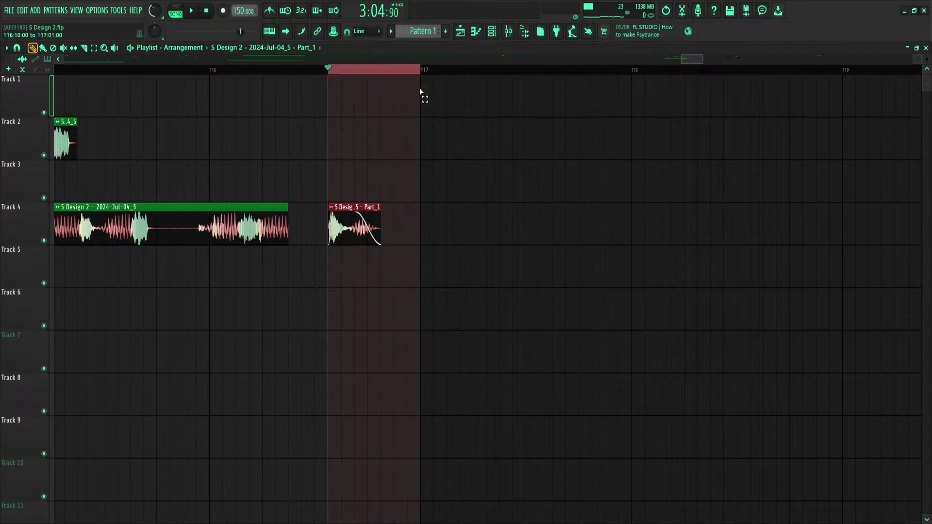
pyautogui.click(511, 33)
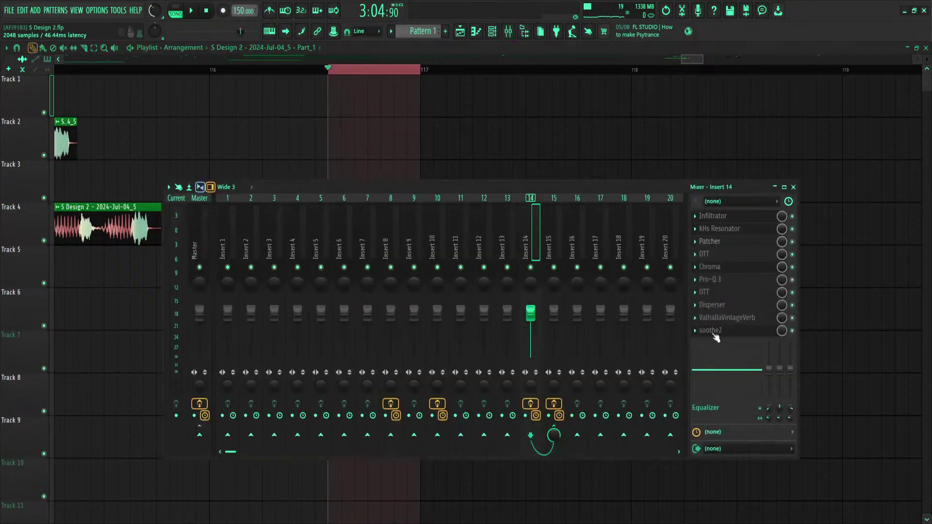
pyautogui.click(555, 235)
pyautogui.click(718, 318)
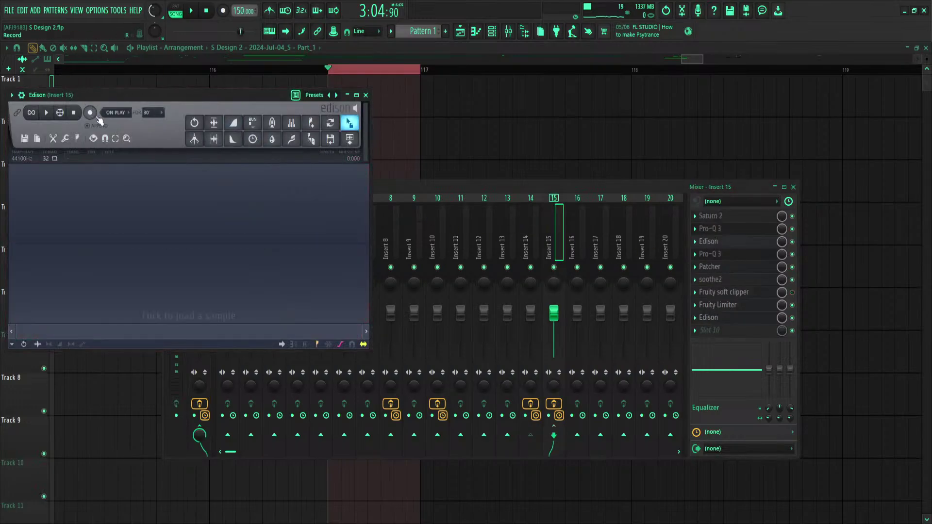
# Record the looping slice into Edison on Insert 15 for slightly more than one pass of the selected range
pyautogui.click(191, 10)
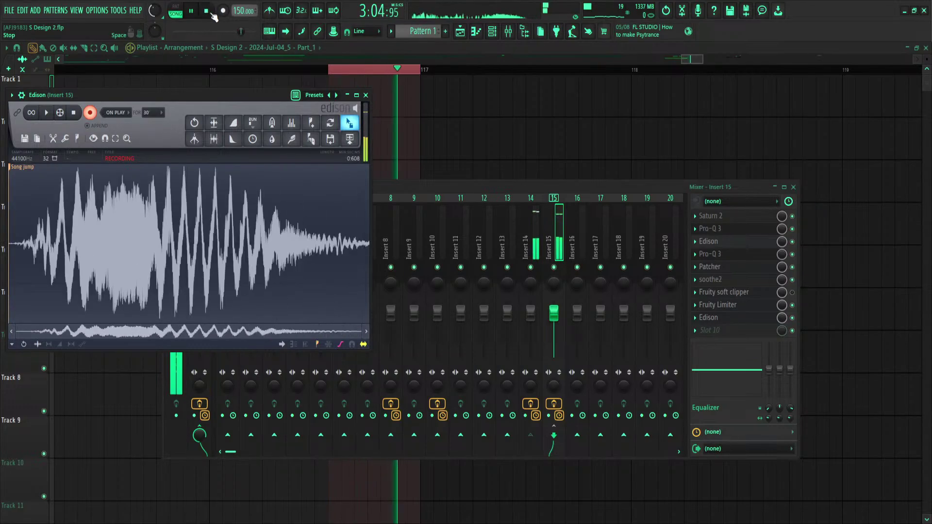
pyautogui.click(206, 10)
pyautogui.click(90, 112)
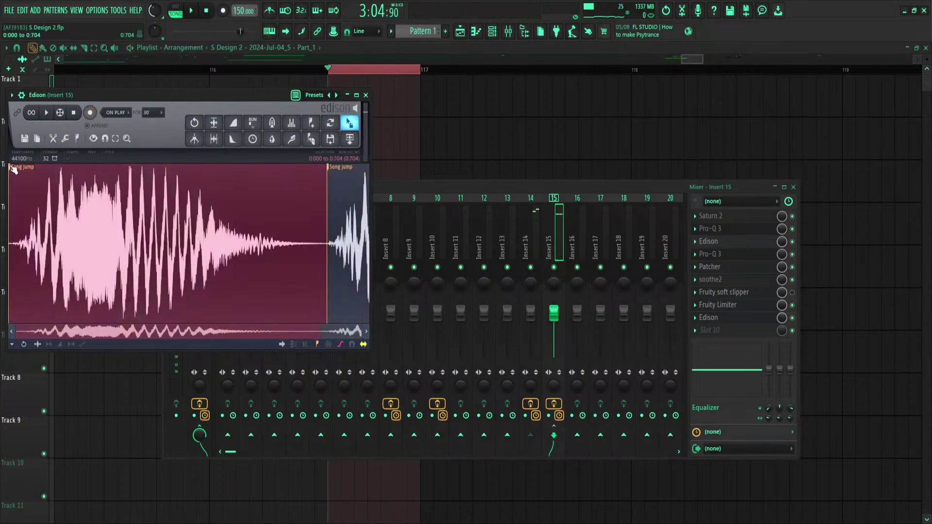
# Place the first recorded pass from Edison on playlist Track 1 at bar 117 and preview it in its channel settings
pyautogui.moveTo(354, 139); pyautogui.dragTo(427, 105)
pyautogui.doubleClick(467, 107)
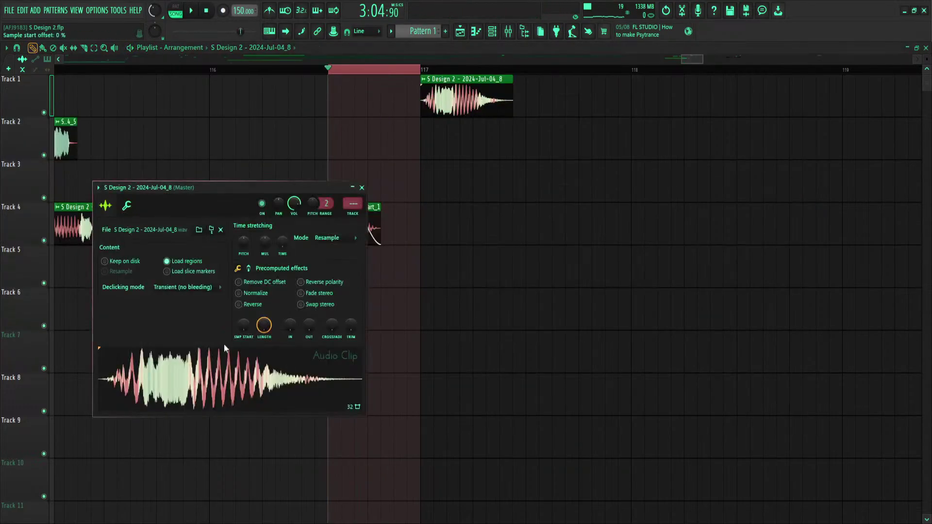
pyautogui.click(212, 387)
pyautogui.press('Escape')
# Move the new resampled clip along Track 1 to about bar 107
pyautogui.scroll(-8, 444, 103)
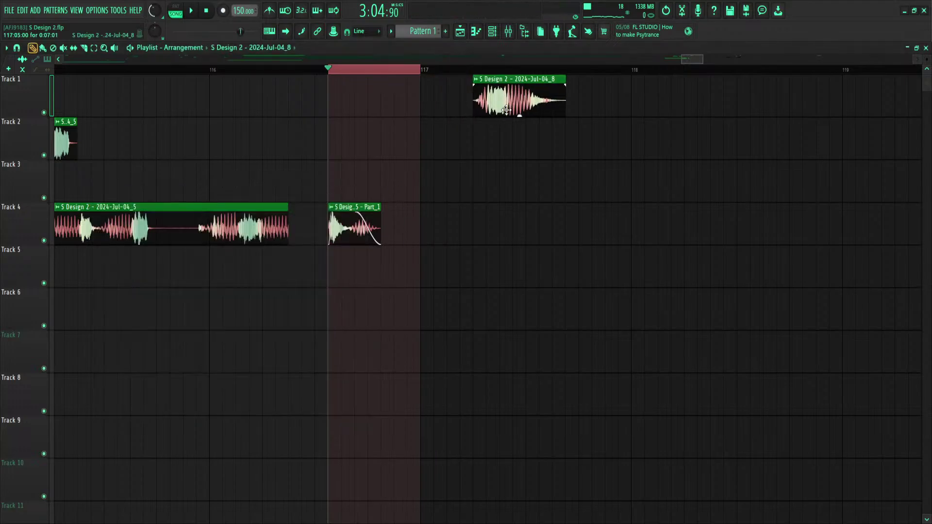
pyautogui.moveTo(444, 101); pyautogui.dragTo(249, 93)
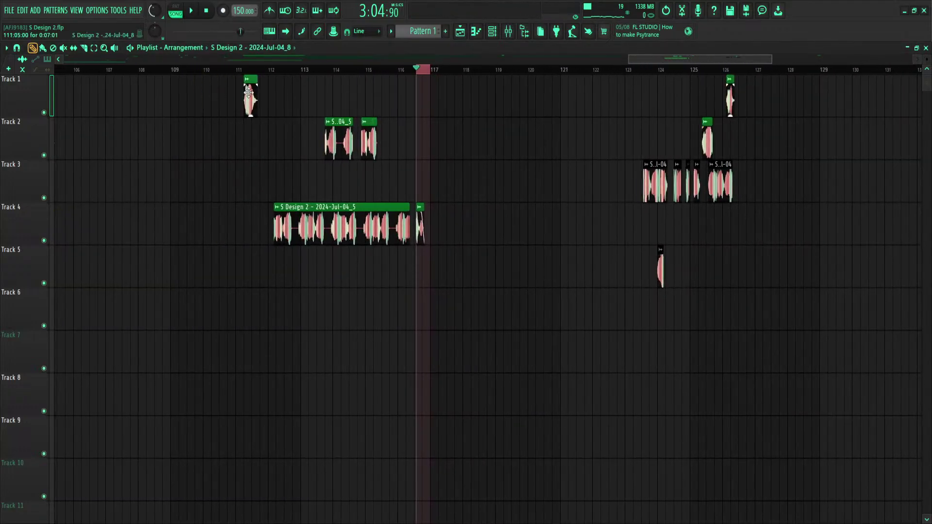
pyautogui.scroll(-5, 403, 68)
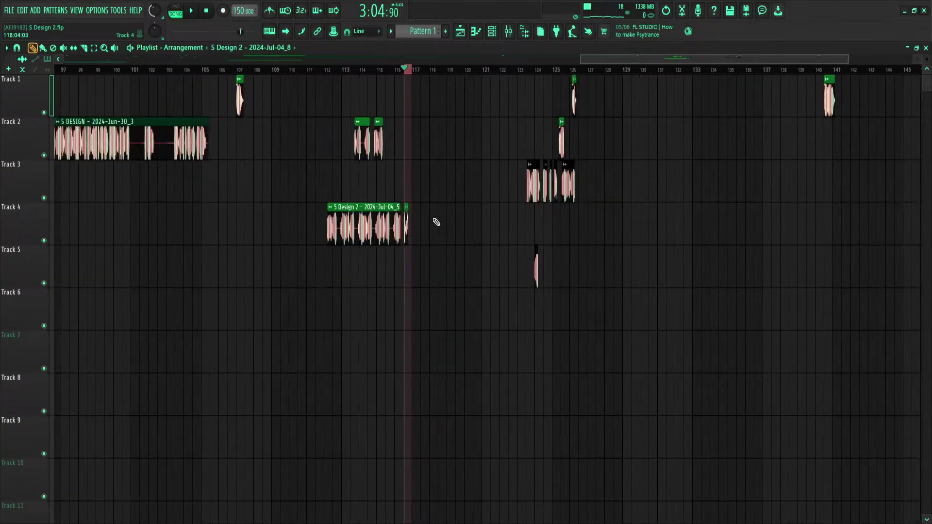
# Remove the short slice from Track 4 and extend the long clip there to about the middle of bar 121
pyautogui.scroll(5, 469, 208)
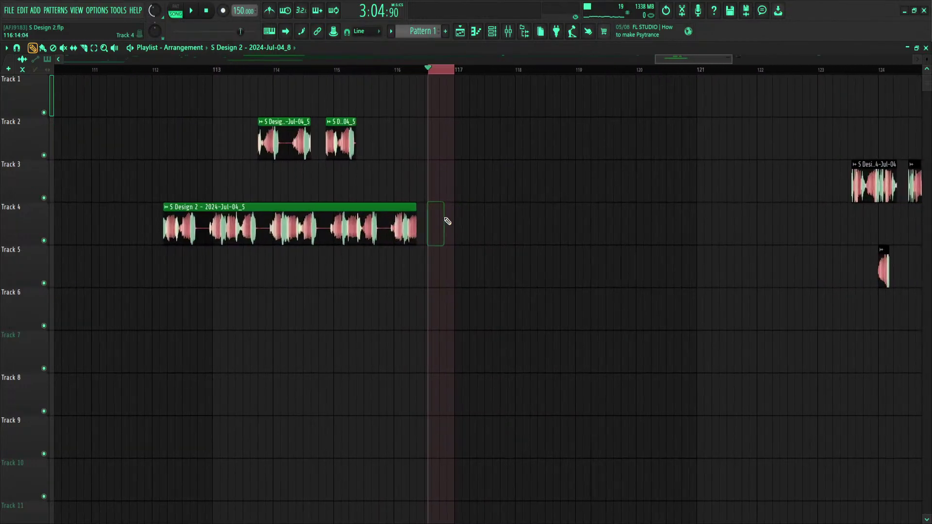
pyautogui.moveTo(440, 206); pyautogui.dragTo(727, 207)
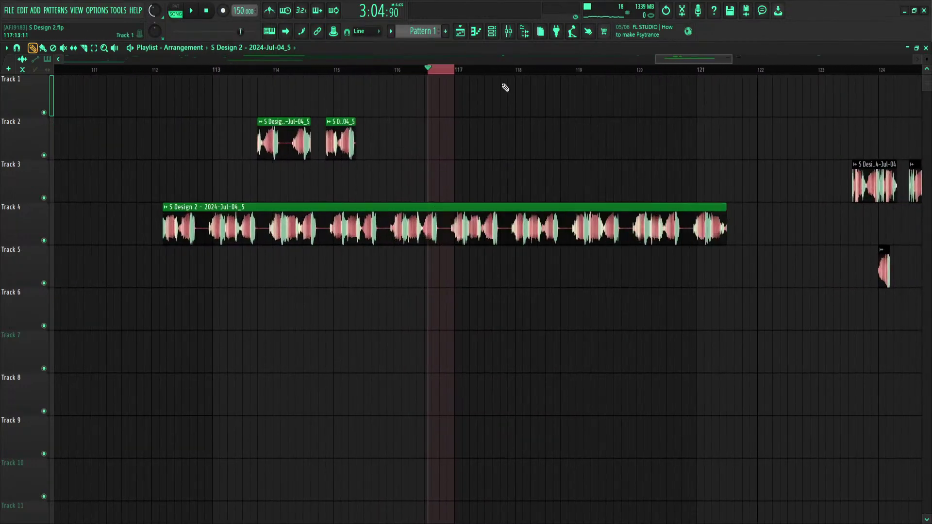
# Audition the extended Track 4 clip from playback points around 117:07 and 117:08
pyautogui.click(486, 69)
pyautogui.press('space')
pyautogui.press('space')
pyautogui.press('space')
pyautogui.scroll(2, 485, 71)
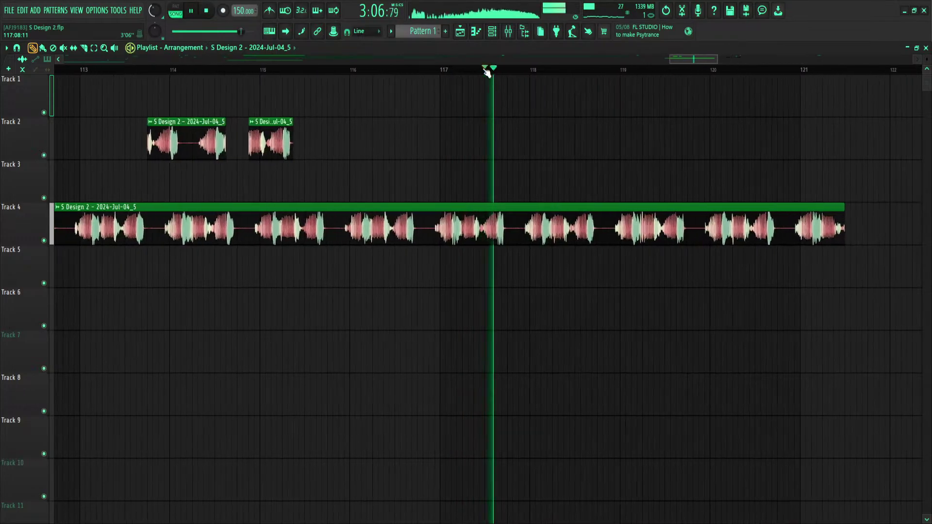
pyautogui.scroll(3, 485, 72)
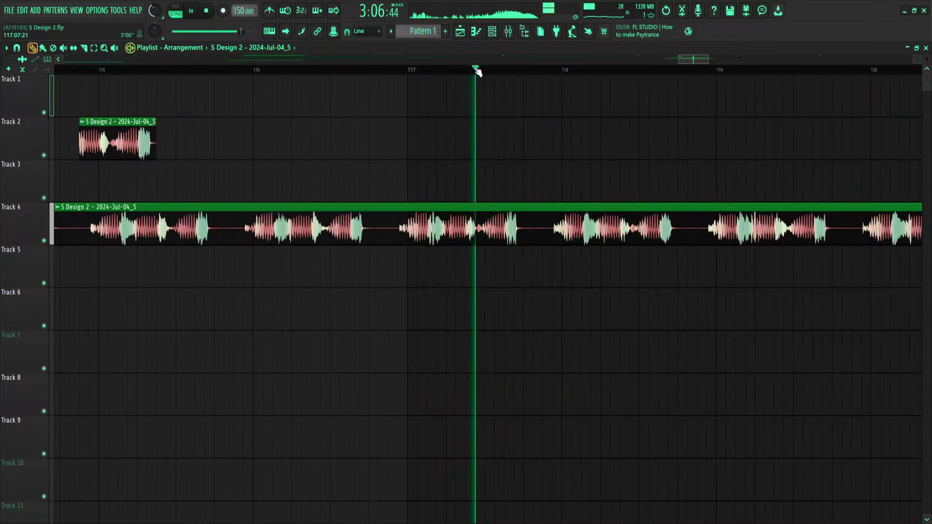
pyautogui.scroll(5, 477, 71)
pyautogui.click(439, 73)
pyautogui.press('space')
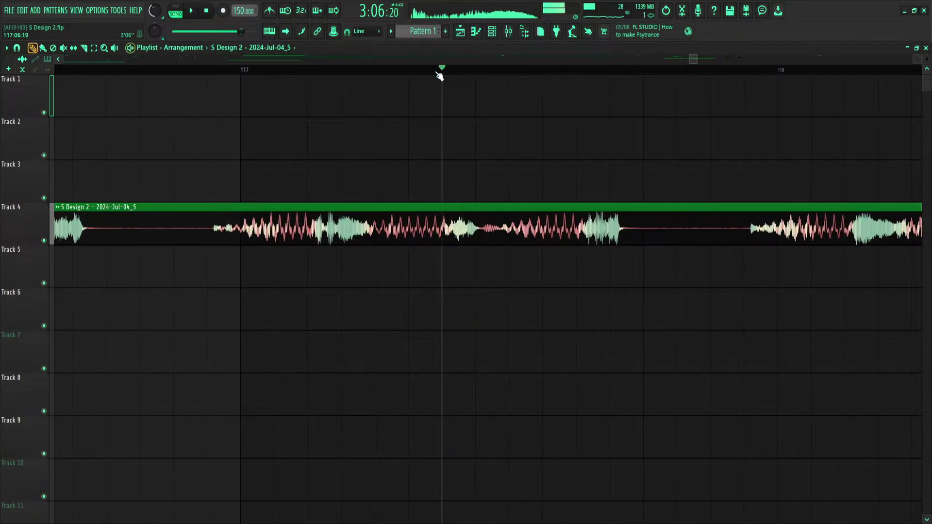
# Audition the extended Track 4 clip from earlier playback points between 117:04 and 117:06
pyautogui.click(407, 72)
pyautogui.press('space')
pyautogui.click(408, 80)
pyautogui.press('space')
pyautogui.press('space')
pyautogui.rightClick(409, 80)
pyautogui.click(345, 80)
pyautogui.press('space')
pyautogui.rightClick(346, 78)
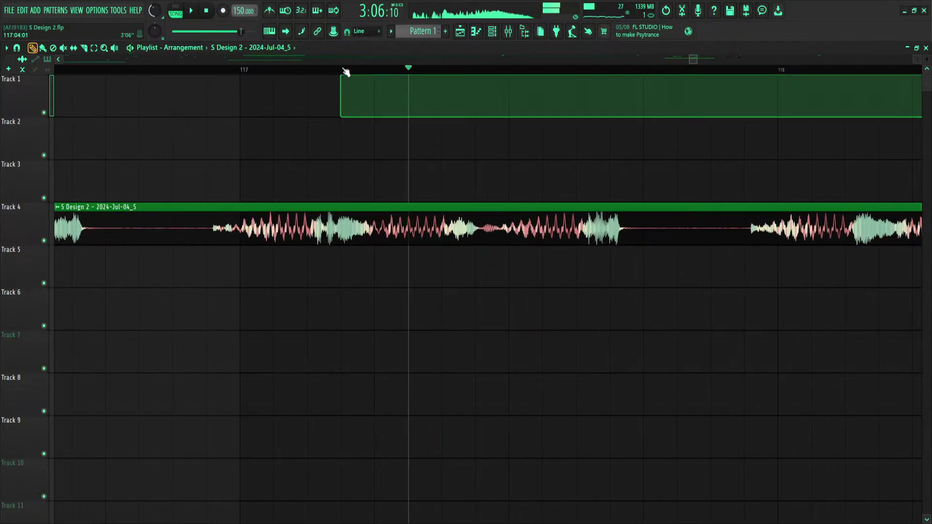
pyautogui.click(344, 70)
pyautogui.press('space')
pyautogui.press('space')
# Delete the long S Design 2 - 2024-Jul-04_5 clip from Track 4
pyautogui.rightClick(457, 218)
pyautogui.scroll(-2, 380, 72)
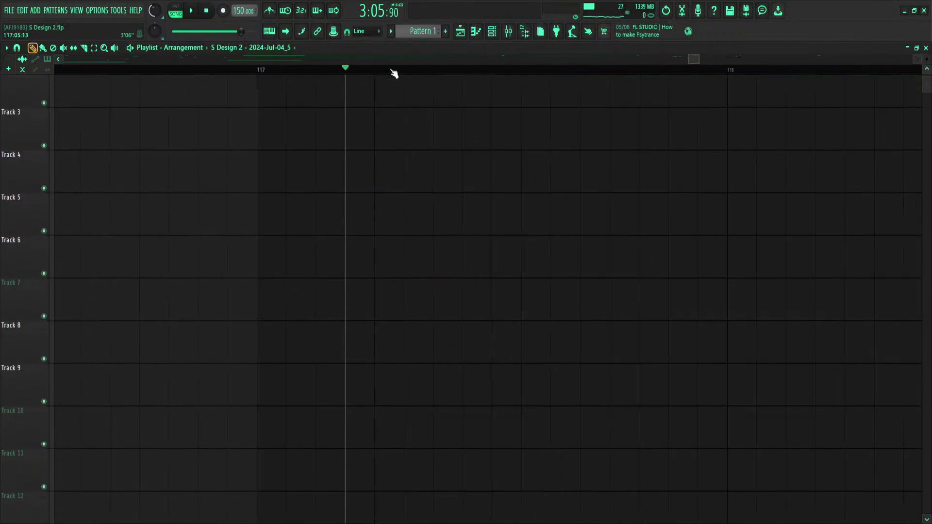
pyautogui.scroll(-6, 394, 73)
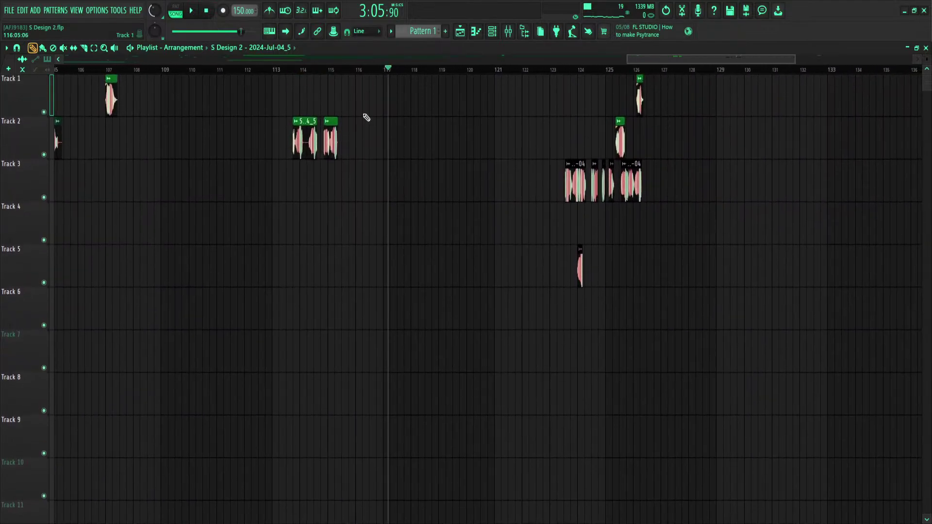
# Audition the two short clips on Track 2 between bars 113 and 115
pyautogui.click(323, 71)
pyautogui.scroll(5, 323, 70)
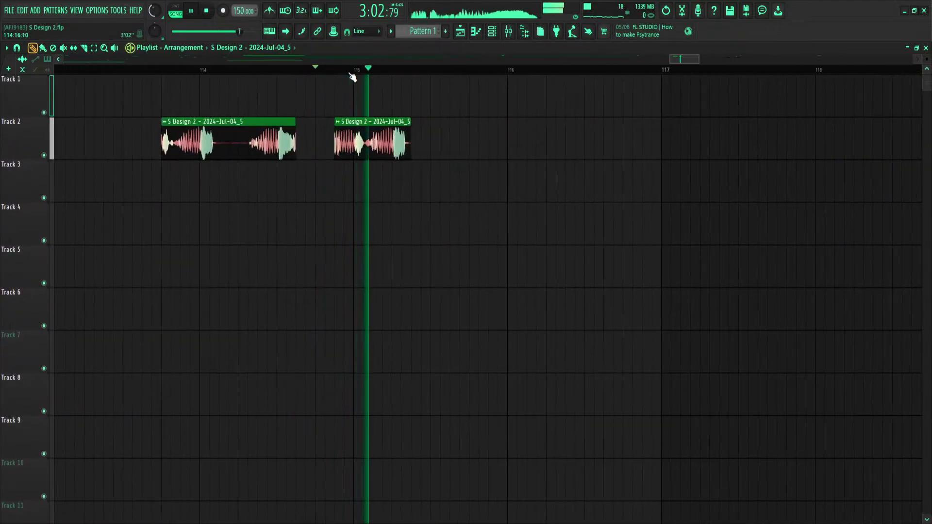
pyautogui.press('space')
pyautogui.scroll(-5, 352, 74)
pyautogui.click(312, 70)
pyautogui.press('space')
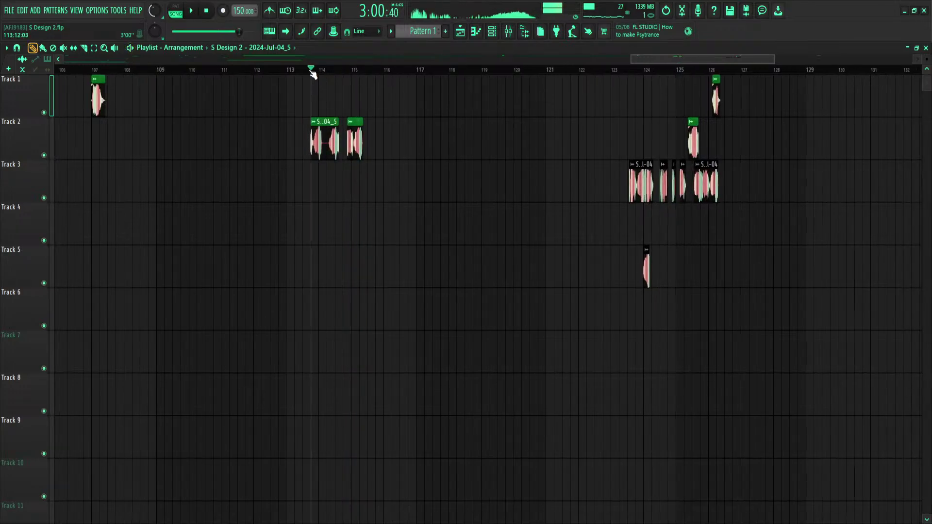
# Audition the S DESIGN - 2024-Jun-30_3 clip on Track 2 around bar 99
pyautogui.scroll(-3, 312, 71)
pyautogui.click(137, 76)
pyautogui.rightClick(161, 85)
pyautogui.click(99, 70)
pyautogui.press('space')
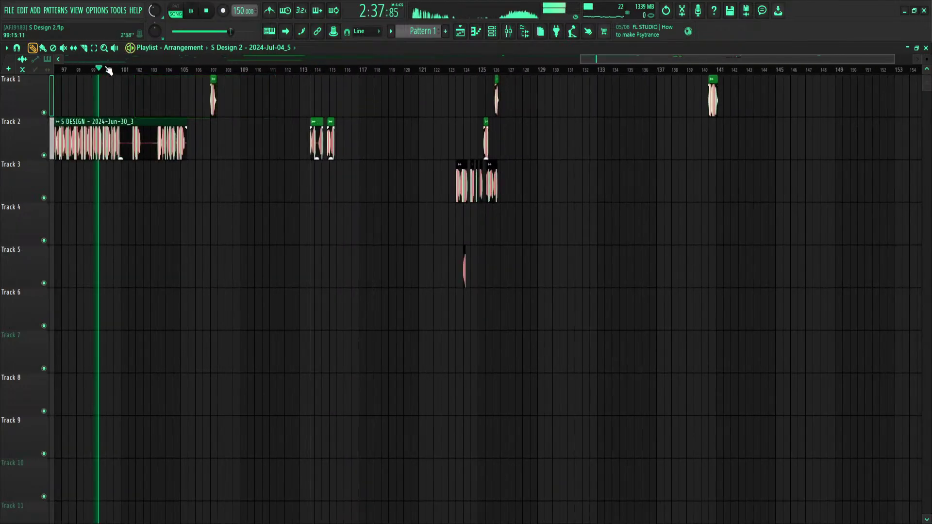
pyautogui.scroll(4, 108, 70)
pyautogui.scroll(4, 108, 71)
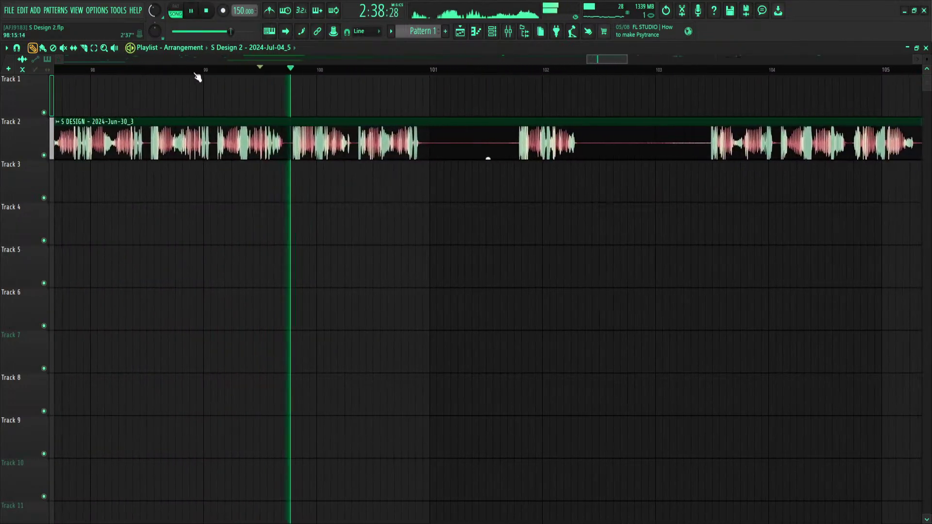
pyautogui.press('space')
pyautogui.scroll(-3, 241, 73)
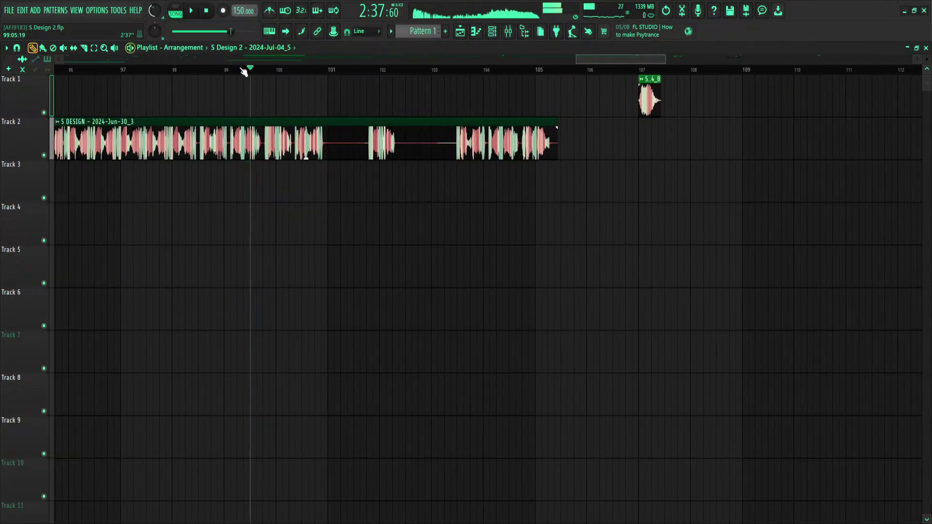
# Audition the S DESIGN - 2024-Jun-30_3 clip repeatedly from the first steps of bar 100
pyautogui.click(284, 70)
pyautogui.press('space')
pyautogui.press('space')
pyautogui.press('space')
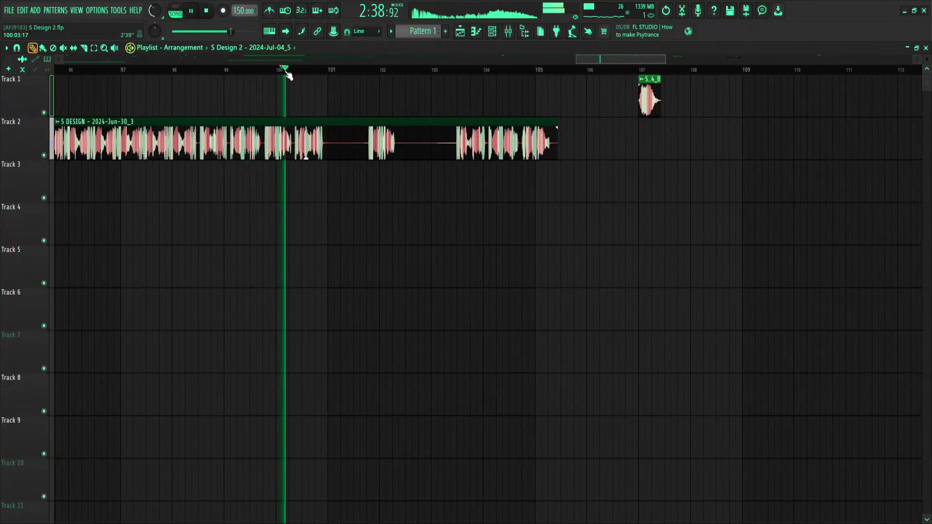
pyautogui.scroll(3, 286, 72)
pyautogui.press('space')
pyautogui.press('space')
pyautogui.scroll(2, 290, 74)
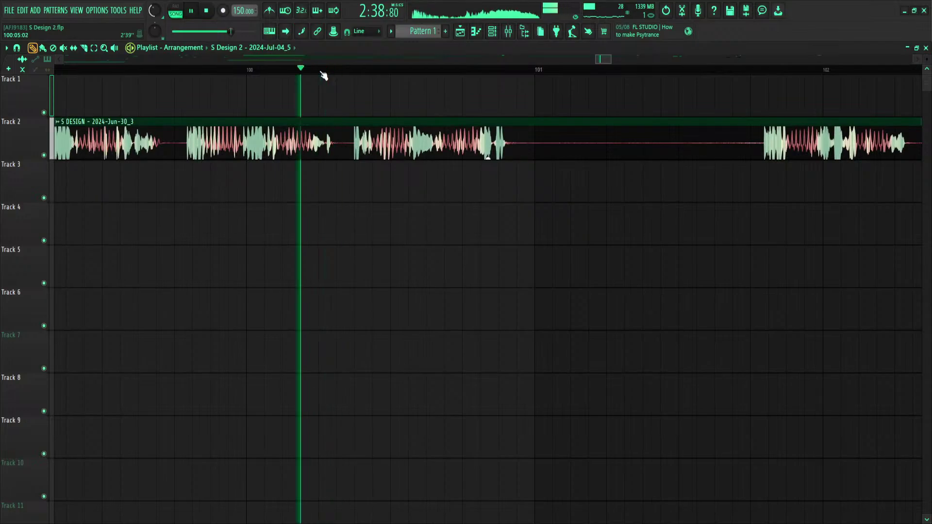
pyautogui.press('space')
pyautogui.press('space')
pyautogui.press('space')
# Audition the growl around 100:08 in the S DESIGN - 2024-Jun-30_3 clip from slightly different start points
pyautogui.click(390, 73)
pyautogui.press('space')
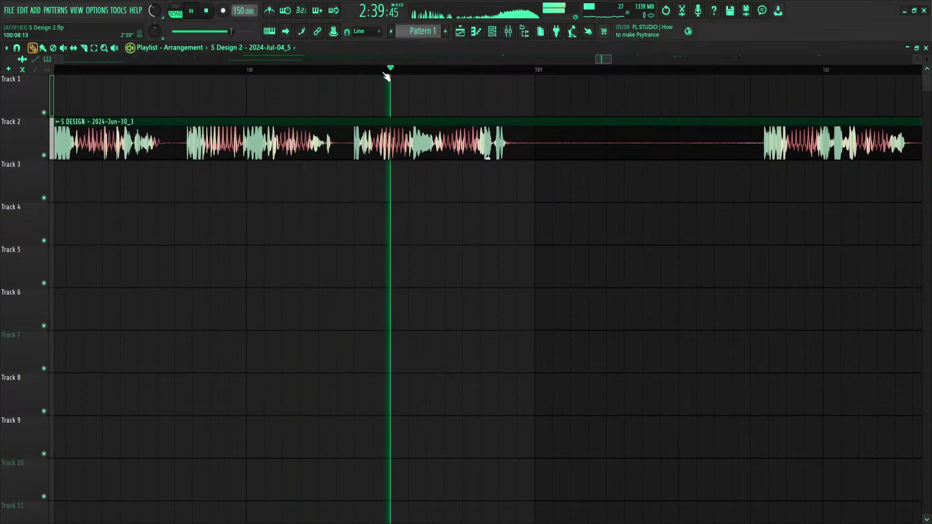
pyautogui.press('space')
pyautogui.press('space')
pyautogui.press('space')
pyautogui.press('space')
pyautogui.press('space')
pyautogui.click(381, 71)
pyautogui.press('space')
pyautogui.press('space')
pyautogui.press('space')
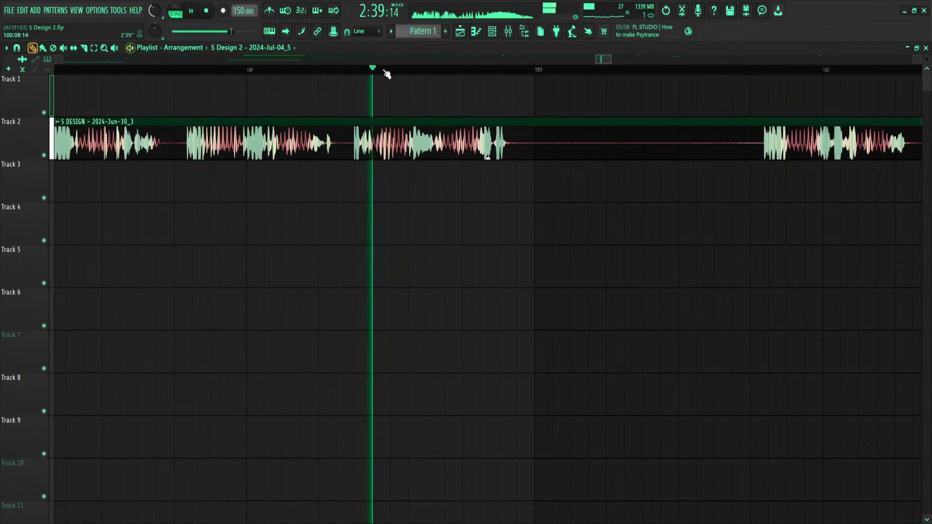
# Replay the growl in the S DESIGN - 2024-Jun-30_3 clip on Track 2 between about 100:06 and 100:12
pyautogui.press('space')
pyautogui.scroll(4, 387, 74)
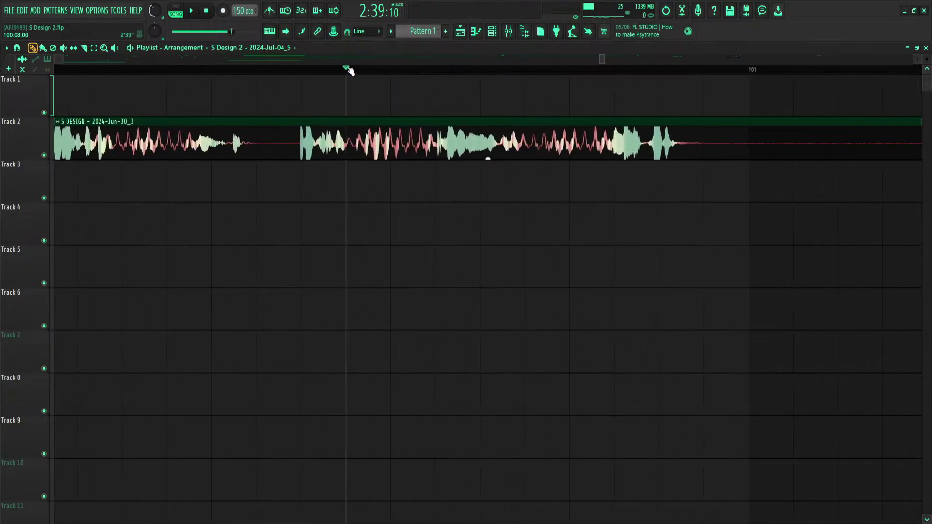
pyautogui.press('space')
pyautogui.press('space')
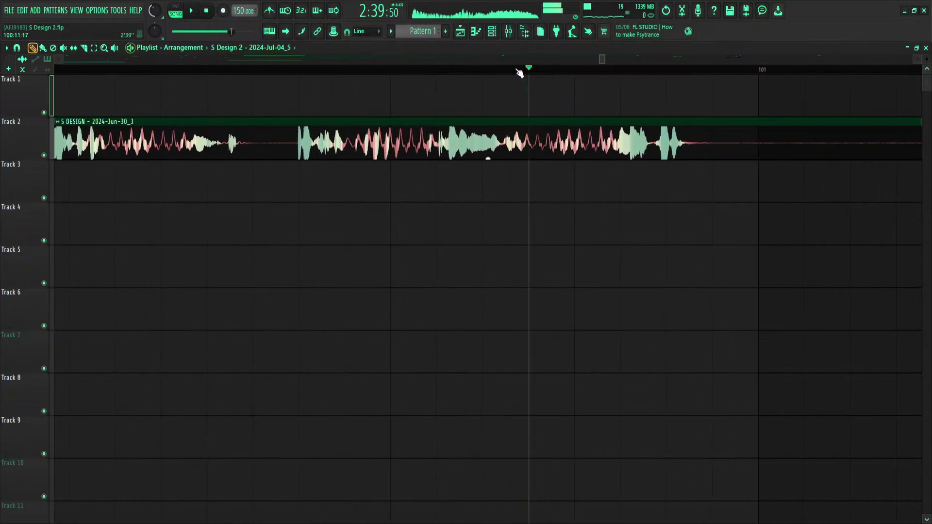
pyautogui.hscroll(-1, 430, 72)
pyautogui.click(396, 72)
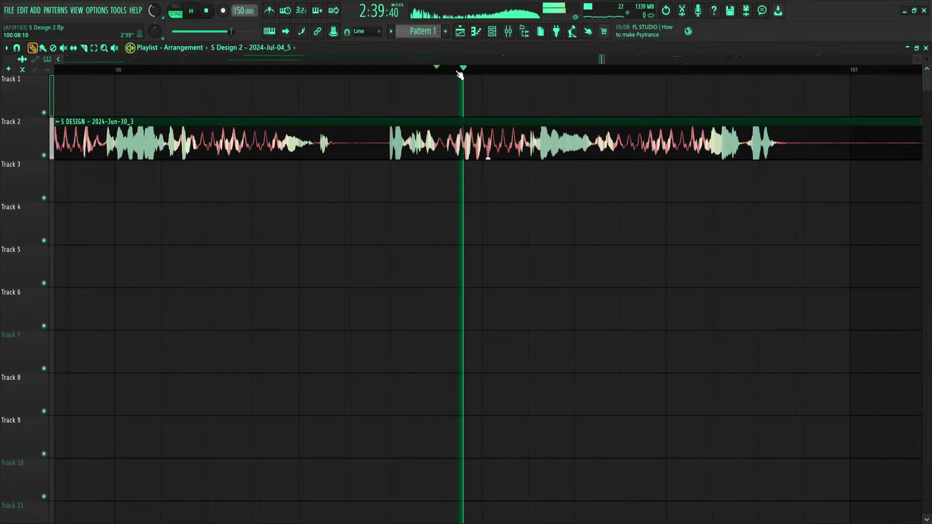
pyautogui.scroll(-3, 458, 75)
pyautogui.scroll(-3, 459, 75)
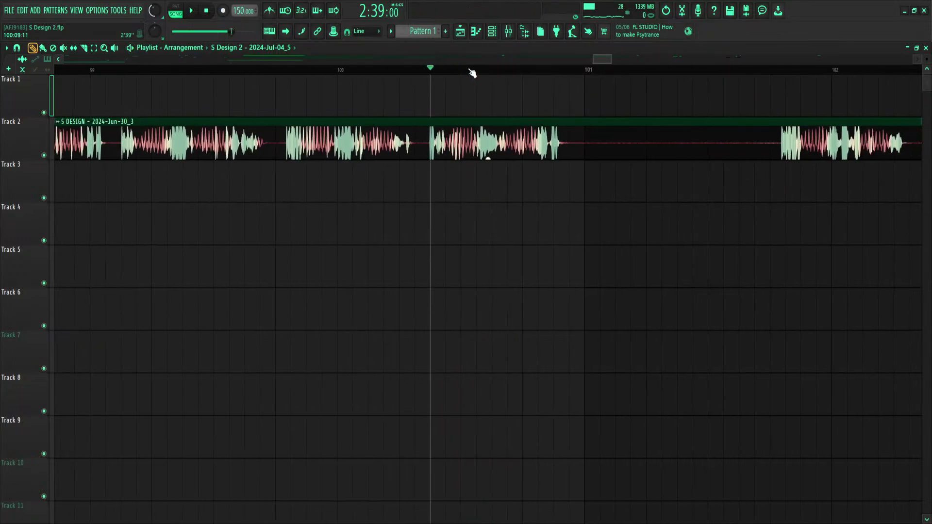
# Audition the growl just before bar 102 and the one around 103:11 in the S DESIGN - 2024-Jun-30_3 clip
pyautogui.press('space')
pyautogui.click(626, 71)
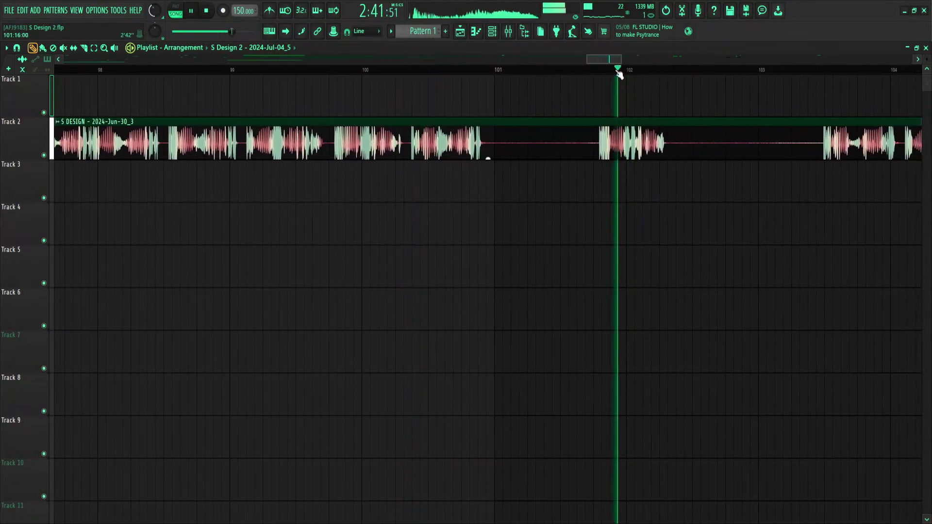
pyautogui.scroll(-2, 618, 73)
pyautogui.press('space')
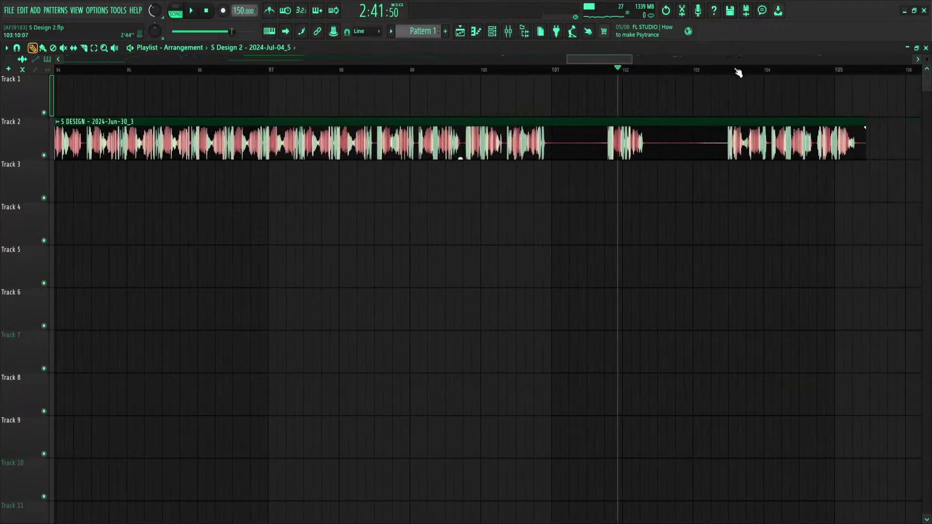
pyautogui.click(736, 71)
pyautogui.scroll(4, 738, 72)
pyautogui.scroll(1, 738, 71)
pyautogui.press('space')
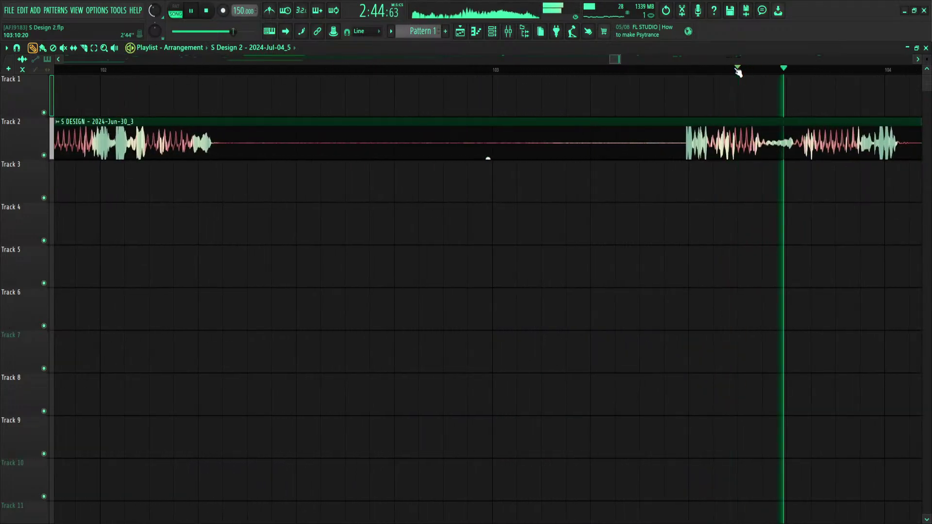
# Slice the S DESIGN clip on Track 2 at 103:11 and 103:14, and move the last piece to 104:02
pyautogui.click(737, 71)
pyautogui.click(737, 72)
pyautogui.hscroll(2, 741, 64)
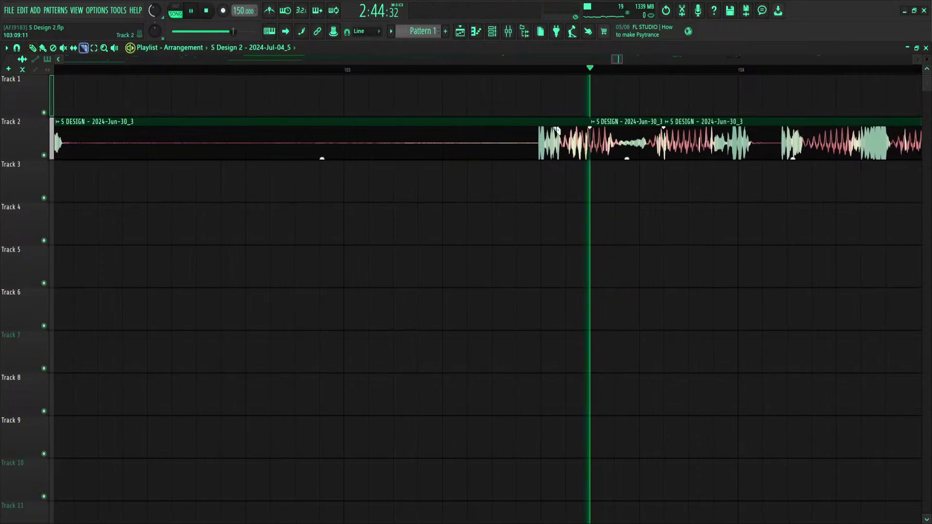
pyautogui.click(34, 48)
pyautogui.moveTo(694, 139); pyautogui.dragTo(791, 139)
# Fade out the end of the short slice at 103:11 on Track 2 and audition it
pyautogui.press('space')
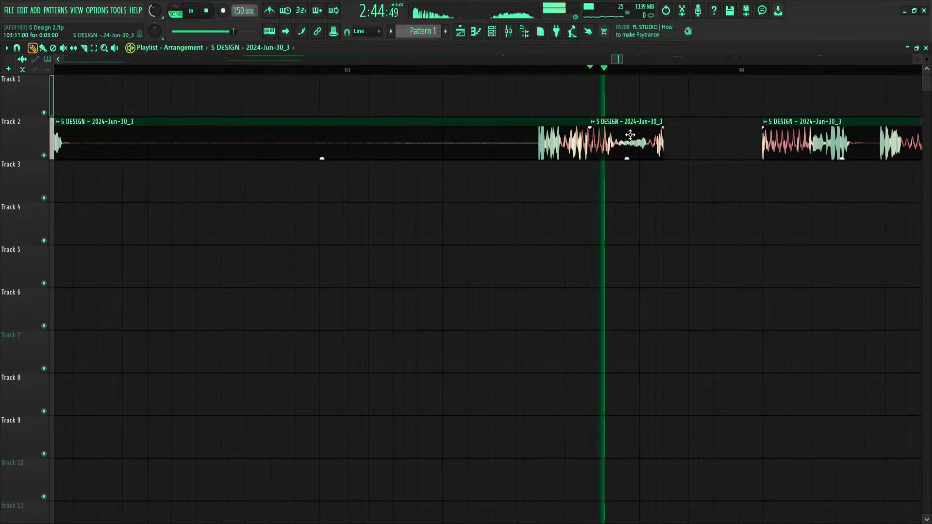
pyautogui.press('space')
pyautogui.press('space')
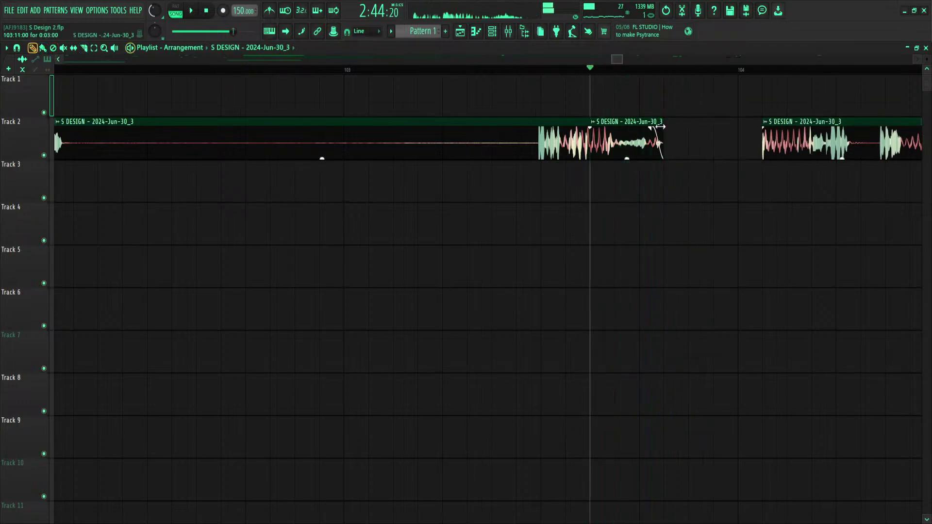
pyautogui.press('space')
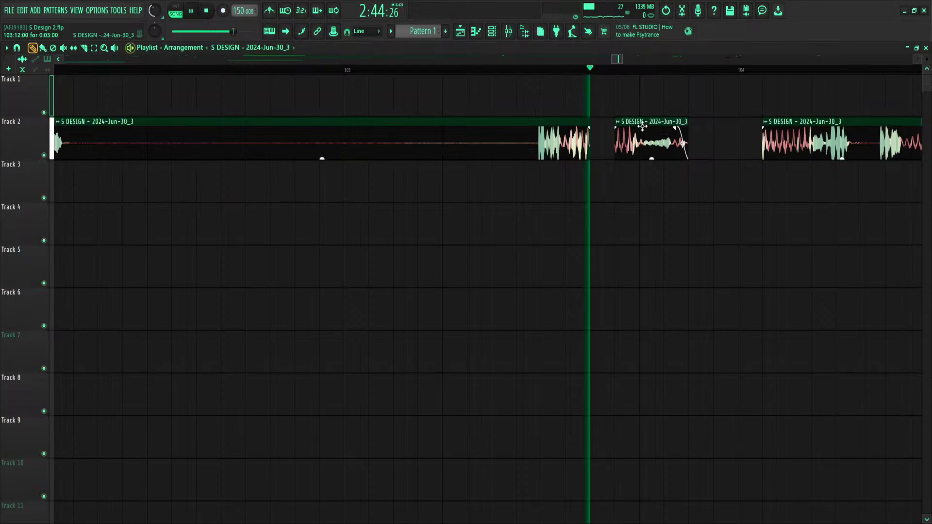
pyautogui.moveTo(643, 126); pyautogui.dragTo(617, 126)
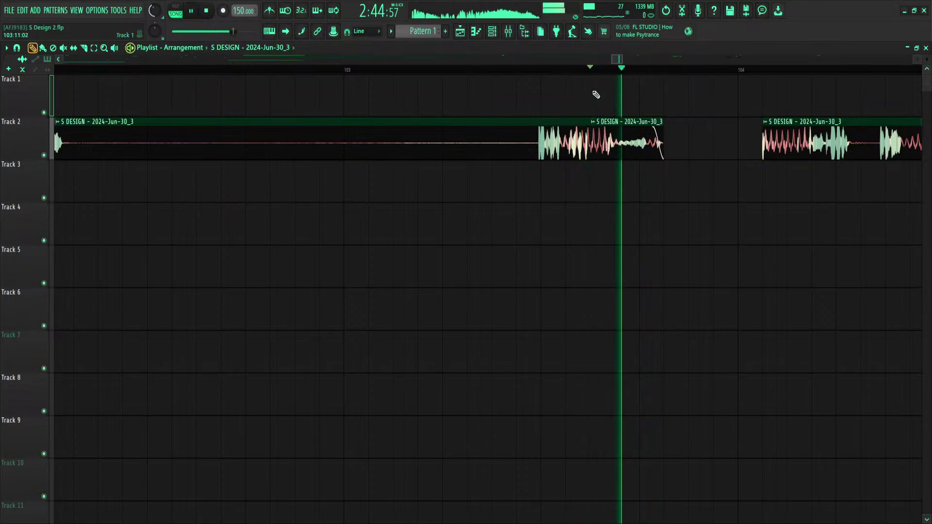
pyautogui.press('space')
# Move the long S DESIGN clip on Track 2 one step earlier and select it
pyautogui.moveTo(536, 128); pyautogui.dragTo(512, 129)
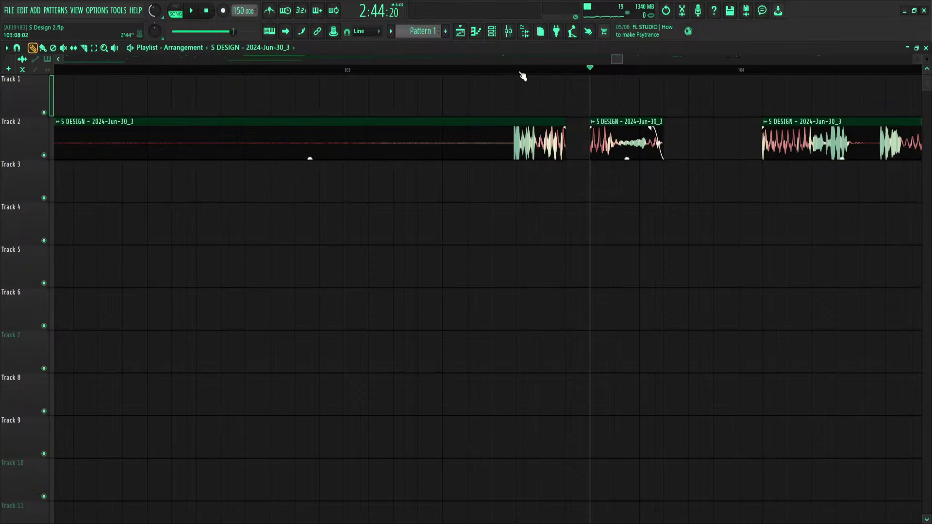
pyautogui.scroll(-6, 523, 77)
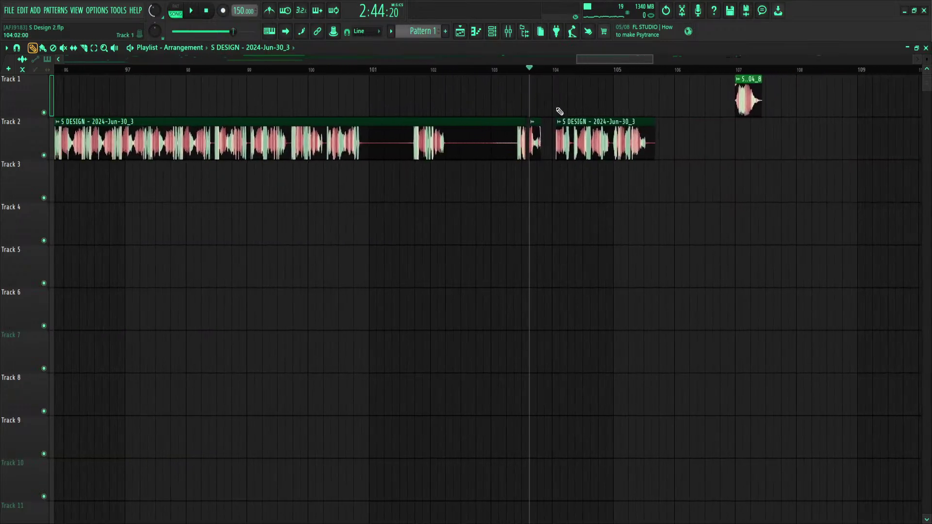
pyautogui.moveTo(489, 143); pyautogui.dragTo(493, 143)
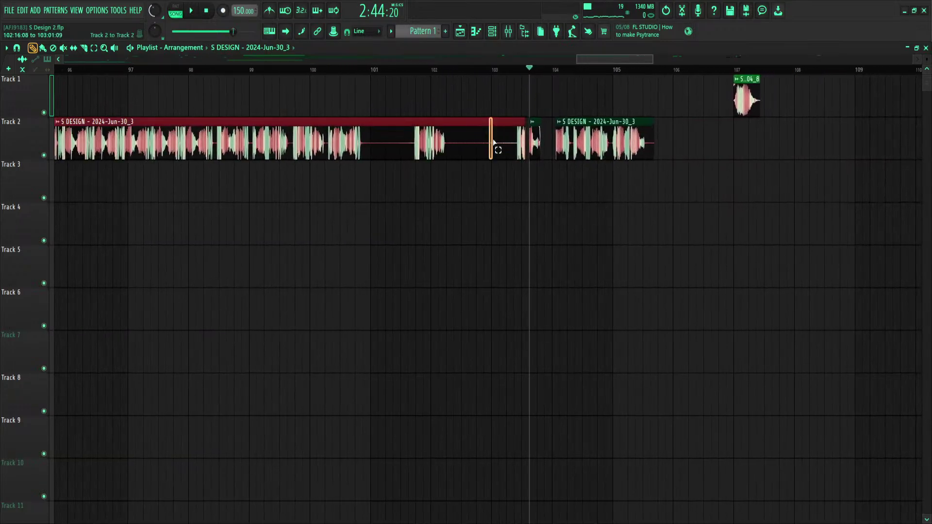
# Check the effect chain of mixer insert 14 while playing the slice
pyautogui.click(514, 37)
pyautogui.press('space')
pyautogui.press('space')
pyautogui.click(533, 238)
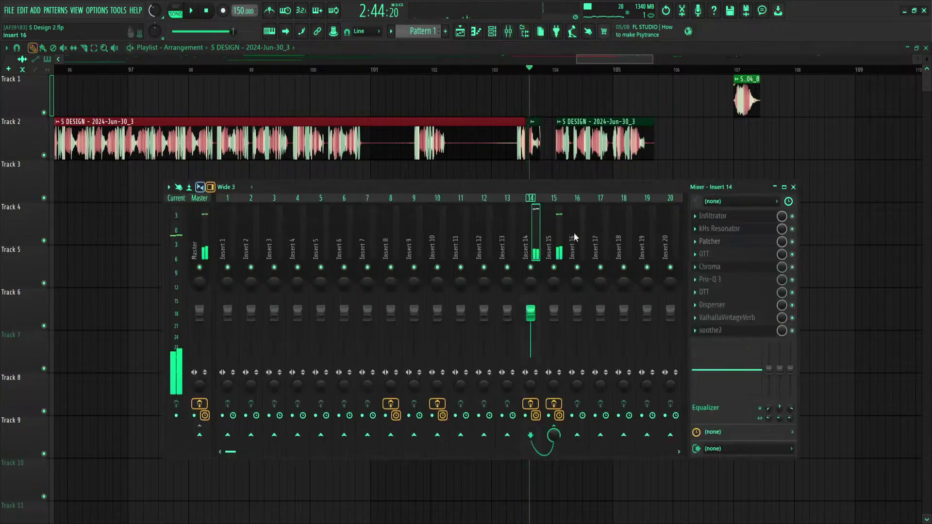
pyautogui.click(756, 219)
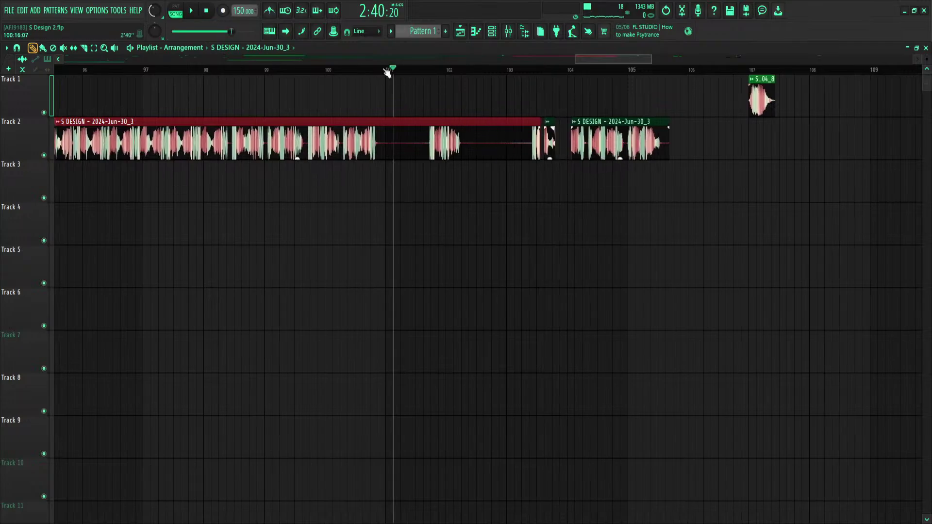
# Move the long S DESIGN clip on Track 2 to start at 84:12 and audition the growl between bars 102 and 103
pyautogui.press('space')
pyautogui.press('space')
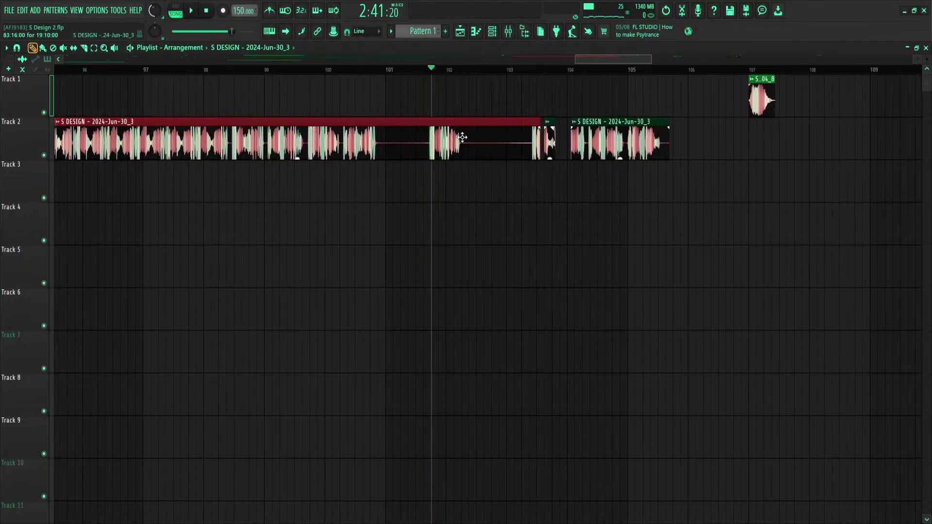
pyautogui.moveTo(462, 138)
pyautogui.mouseDown()
pyautogui.moveTo(506, 121)
pyautogui.moveTo(550, 124)
pyautogui.moveTo(531, 142)
pyautogui.moveTo(496, 124)
pyautogui.moveTo(343, 125)
pyautogui.moveTo(491, 143)
pyautogui.mouseUp()
pyautogui.click(451, 68)
pyautogui.press('space')
pyautogui.press('space')
pyautogui.press('space')
pyautogui.press('space')
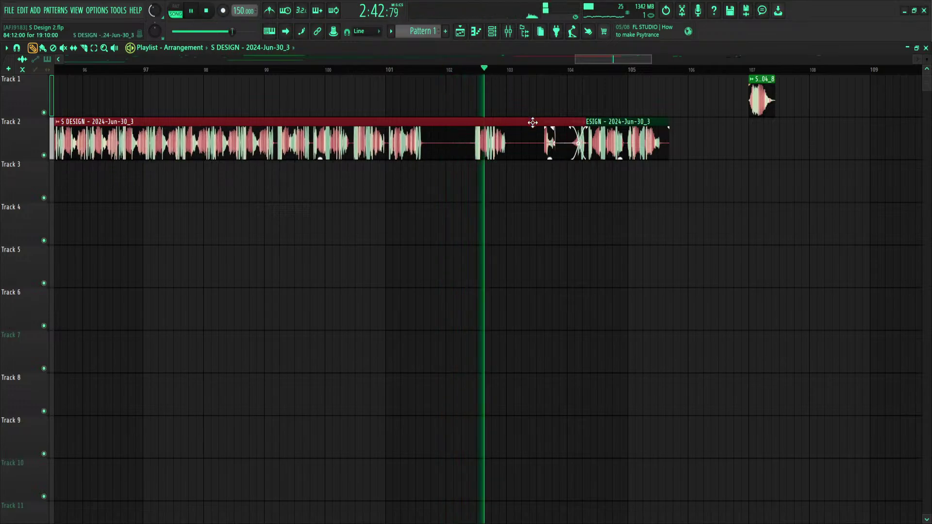
# Try the long S DESIGN clip at an earlier position on Track 2 and audition it from around 99:11
pyautogui.press('space')
pyautogui.press('space')
pyautogui.press('space')
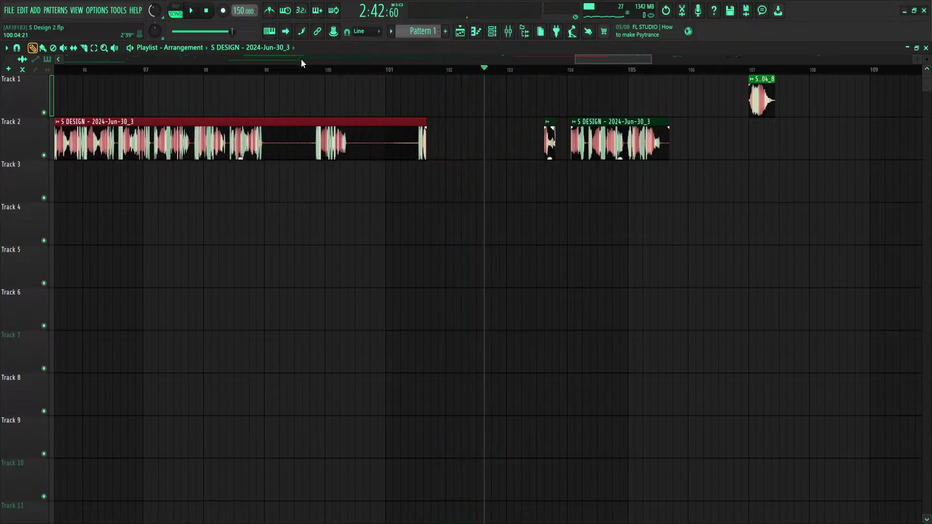
pyautogui.scroll(1, 302, 61)
pyautogui.click(340, 70)
pyautogui.press('space')
pyautogui.click(333, 71)
pyautogui.press('space')
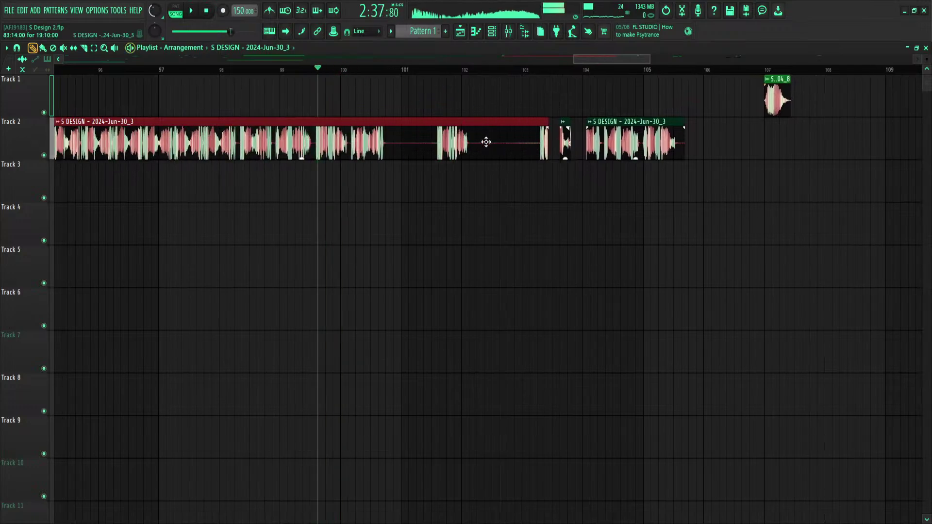
# Move the long S DESIGN clip about 1.25 bars later so it overlaps the piece at 104:02, and deselect it
pyautogui.press('space')
pyautogui.press('space')
pyautogui.moveTo(412, 157); pyautogui.dragTo(484, 152)
pyautogui.press('space')
pyautogui.click(408, 81)
pyautogui.rightClick(408, 80)
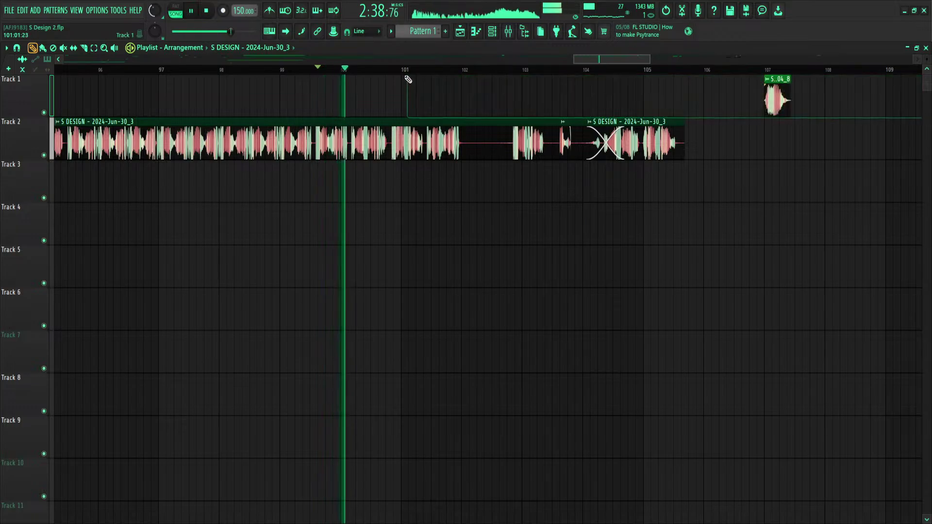
# Audition the moved S DESIGN clip on Track 2 from around 99:10
pyautogui.press('space')
pyautogui.scroll(5, 319, 73)
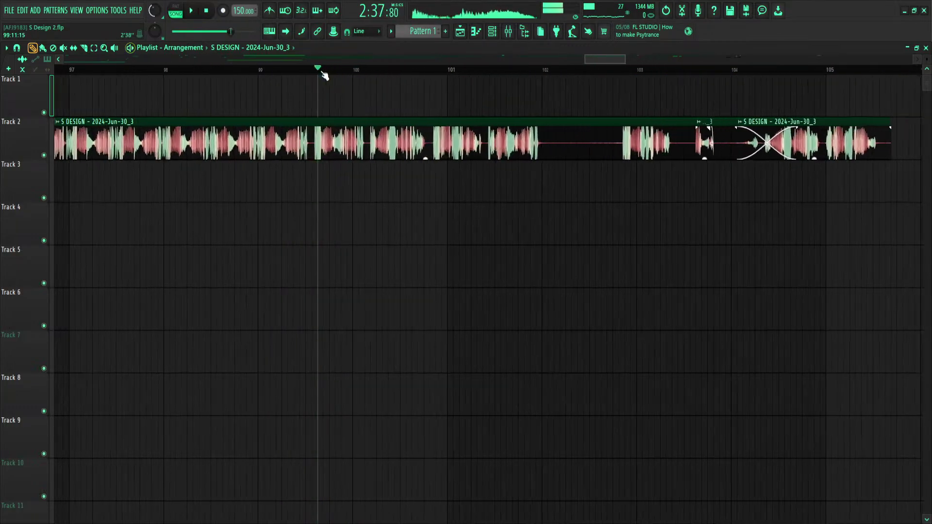
pyautogui.click(302, 72)
pyautogui.scroll(2, 313, 74)
pyautogui.press('space')
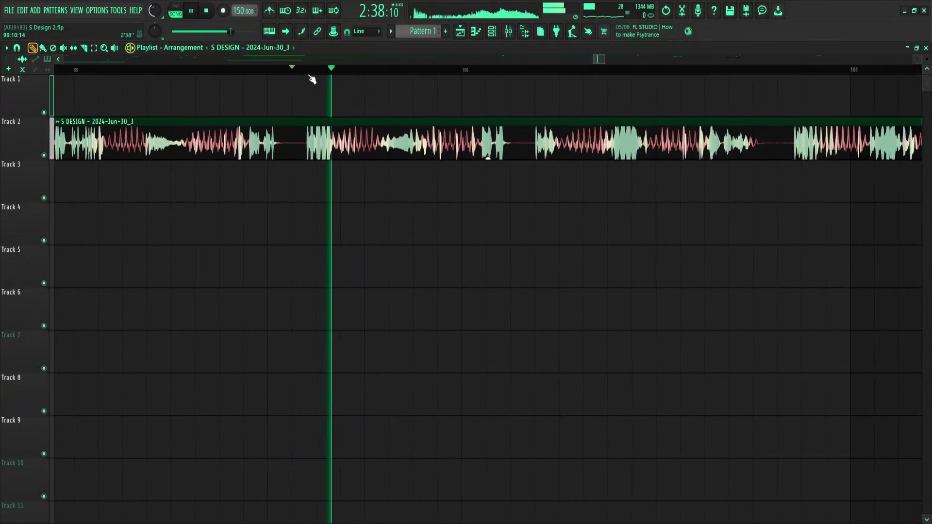
pyautogui.press('space')
pyautogui.press('space')
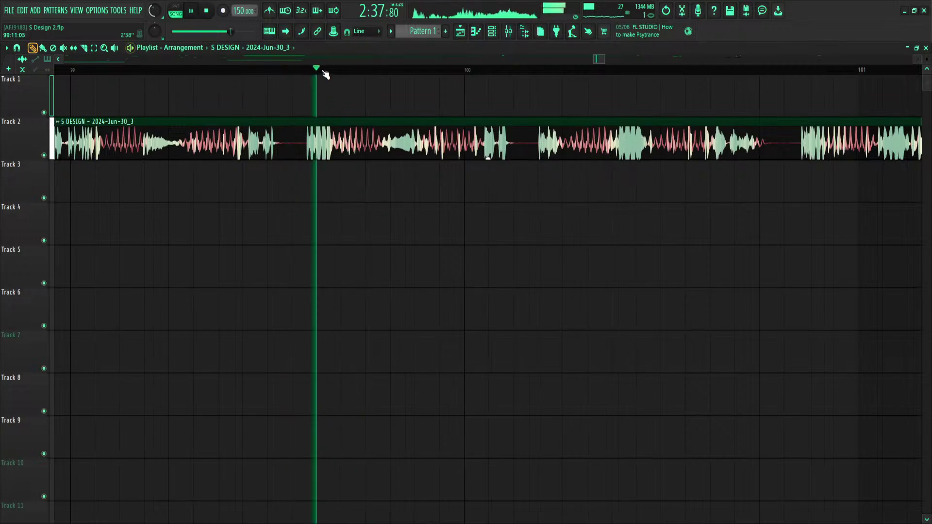
pyautogui.press('space')
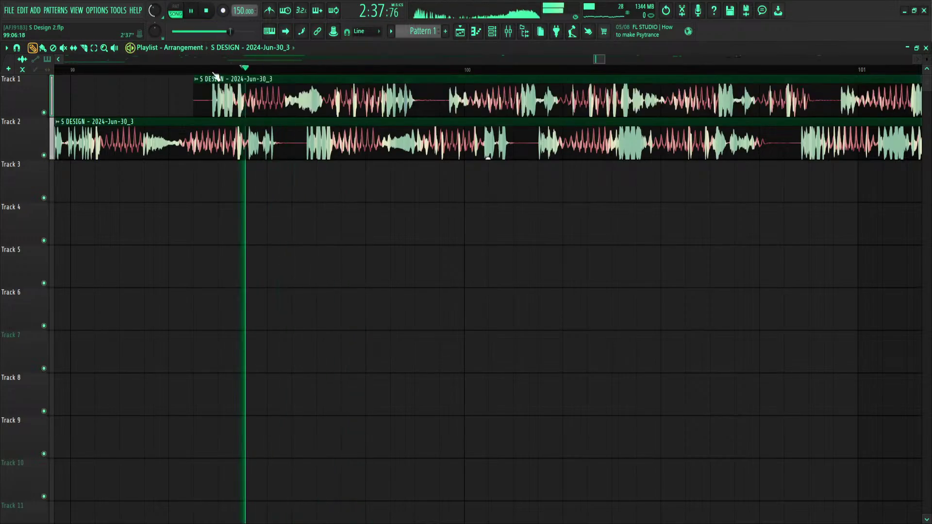
# Audition the growl around 99:05 in the S DESIGN clip repeatedly from slightly different start points
pyautogui.scroll(-3, 221, 72)
pyautogui.press('space')
pyautogui.scroll(1, 198, 61)
pyautogui.press('space')
pyautogui.click(223, 70)
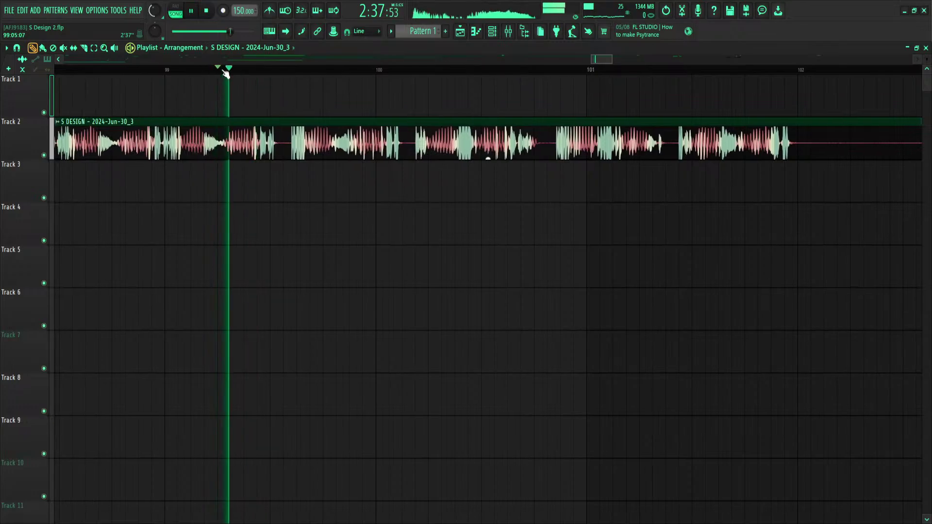
pyautogui.press('space')
pyautogui.press('space')
pyautogui.press('space')
pyautogui.press('space')
pyautogui.press('space')
pyautogui.scroll(1, 226, 62)
pyautogui.press('space')
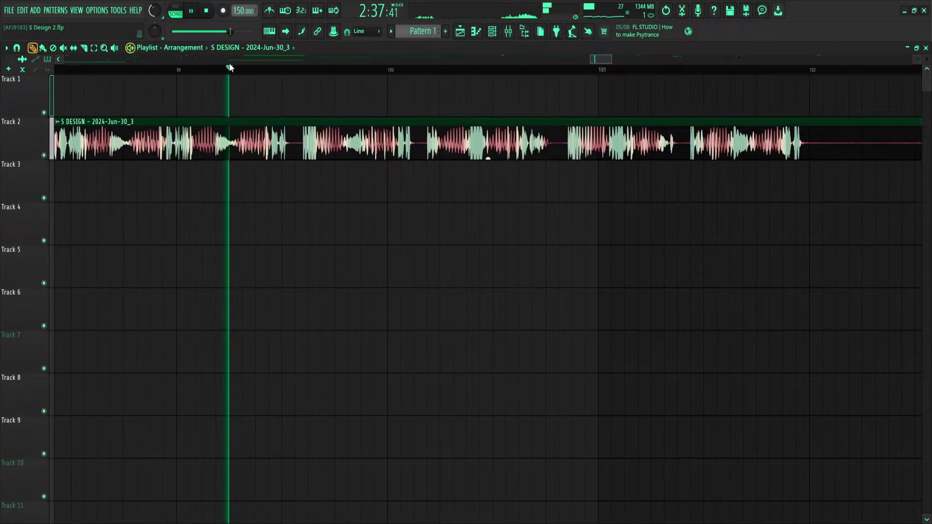
pyautogui.press('space')
# Inspect Infiltrator on mixer insert 14, disable kHs Resonator during playback, and close the plugin and mixer windows
pyautogui.click(508, 33)
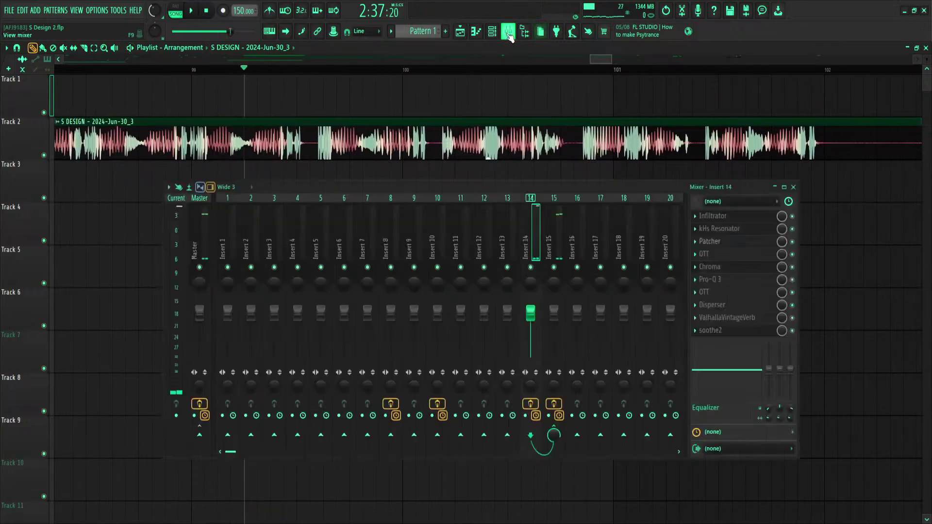
pyautogui.click(739, 217)
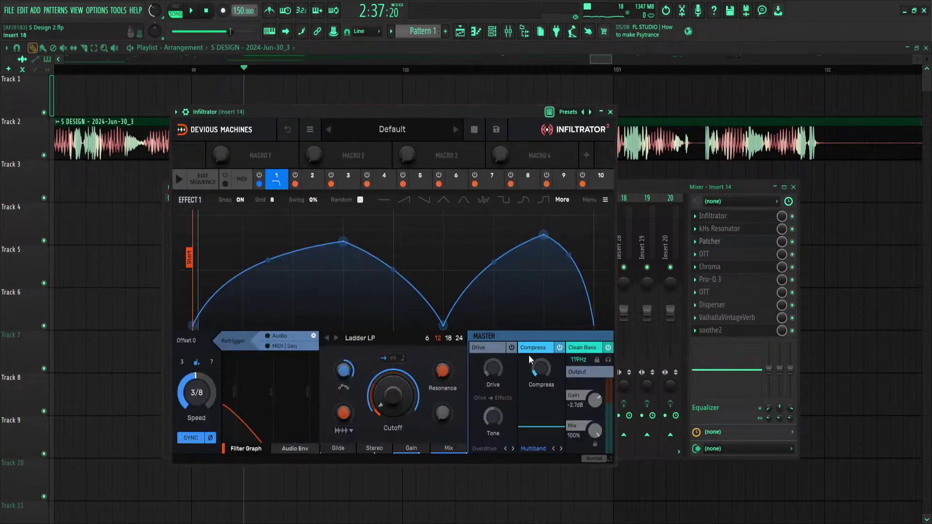
pyautogui.click(744, 233)
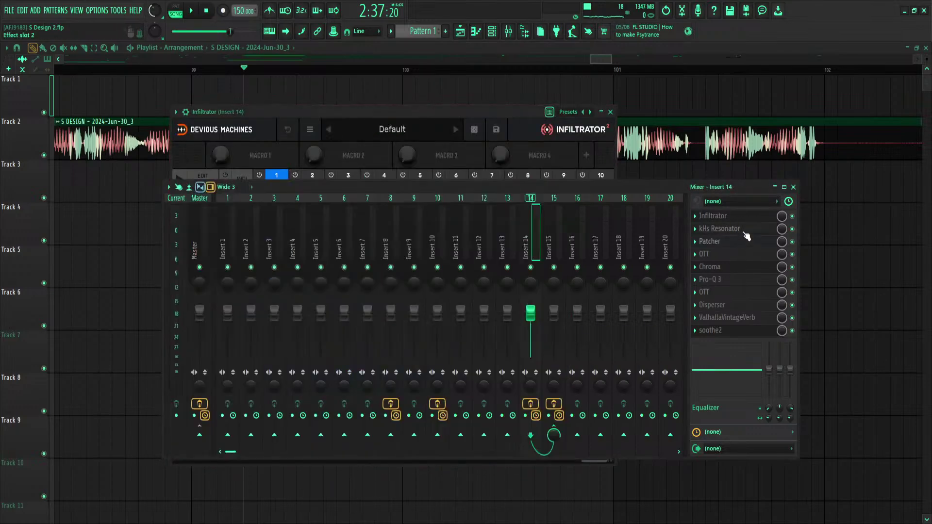
pyautogui.press('space')
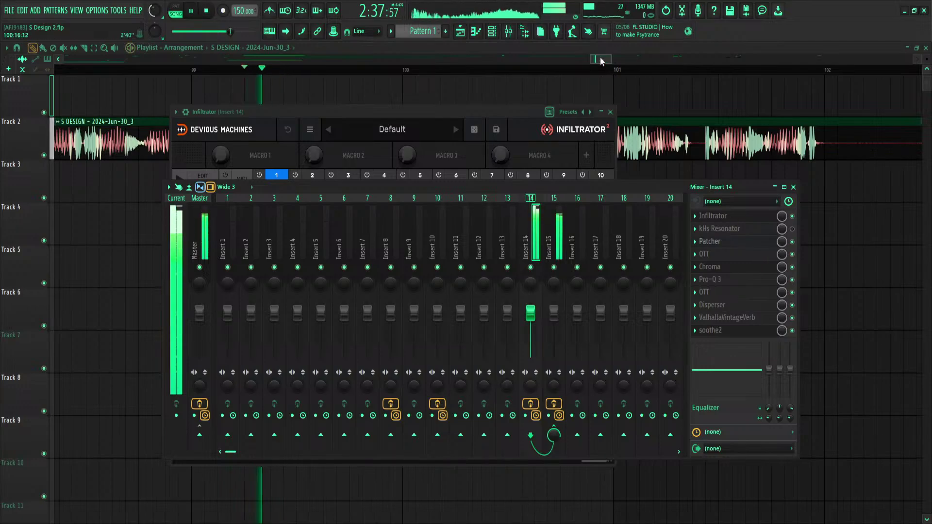
pyautogui.press('F12')
# Audition the S DESIGN clip on Track 2 just before bar 100 and undo the stray clip placed on Track 1
pyautogui.press('space')
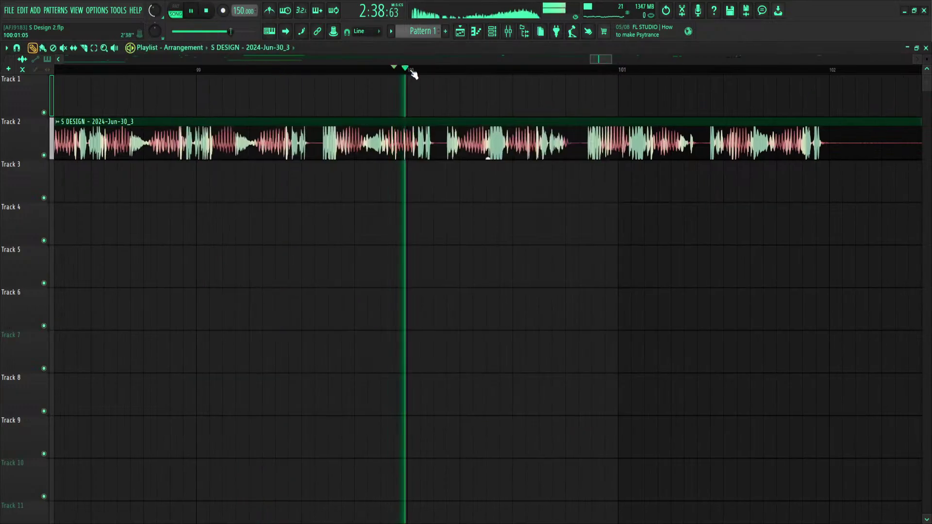
pyautogui.press('space')
pyautogui.press('space')
pyautogui.click(353, 79)
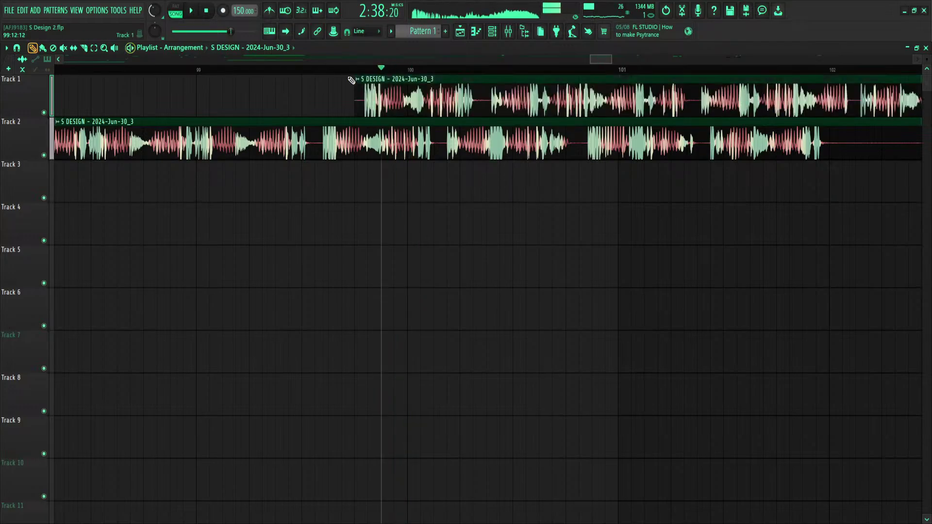
pyautogui.hotkey('ctrl', 'z')
pyautogui.press('space')
pyautogui.scroll(-4, 342, 70)
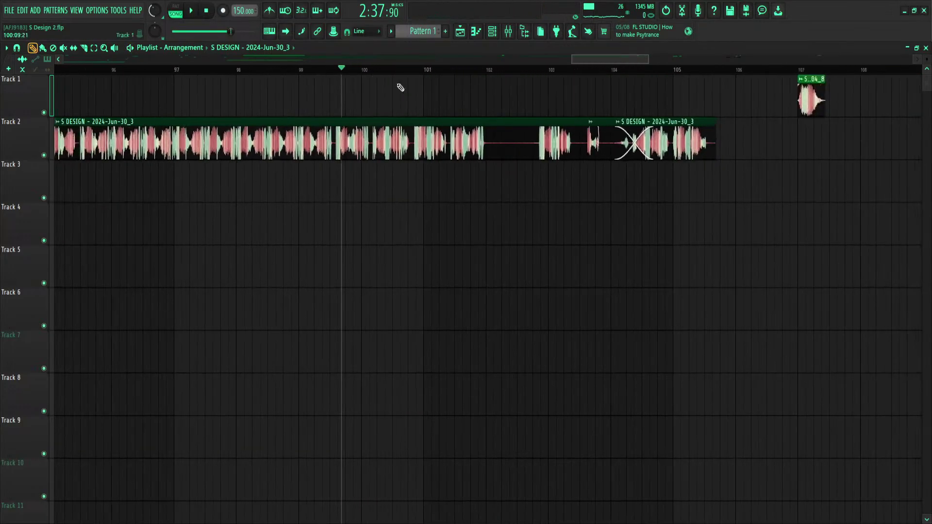
# In the second Pro-Q 3 on mixer insert 15, add a bell band at about 256 Hz with about +14 dB gain during playback
pyautogui.doubleClick(422, 132)
pyautogui.doubleClick(338, 190)
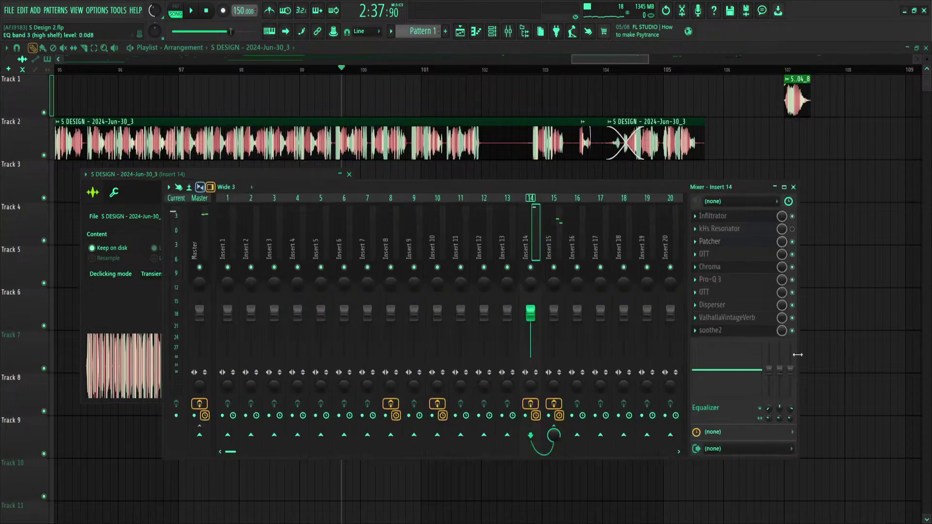
pyautogui.click(554, 240)
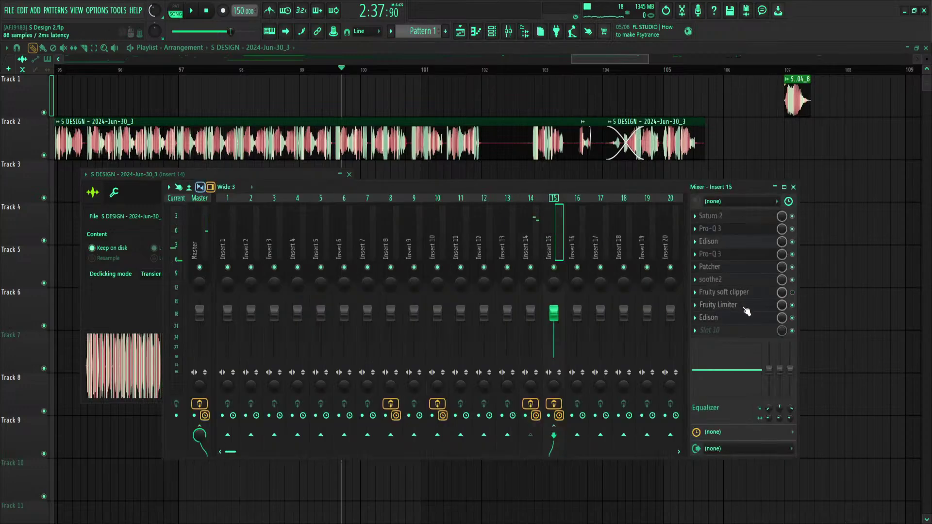
pyautogui.click(731, 256)
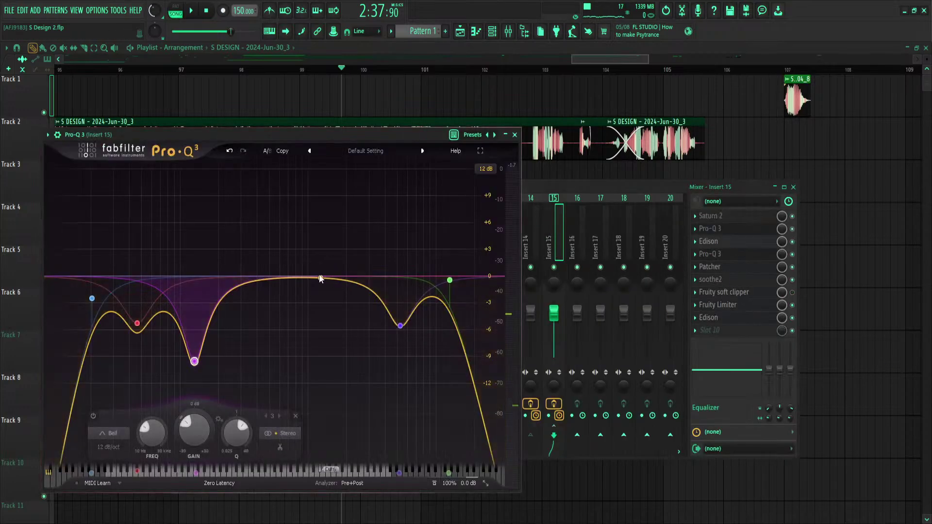
pyautogui.press('space')
pyautogui.press('space')
pyautogui.moveTo(249, 277); pyautogui.dragTo(235, 158)
pyautogui.press('space')
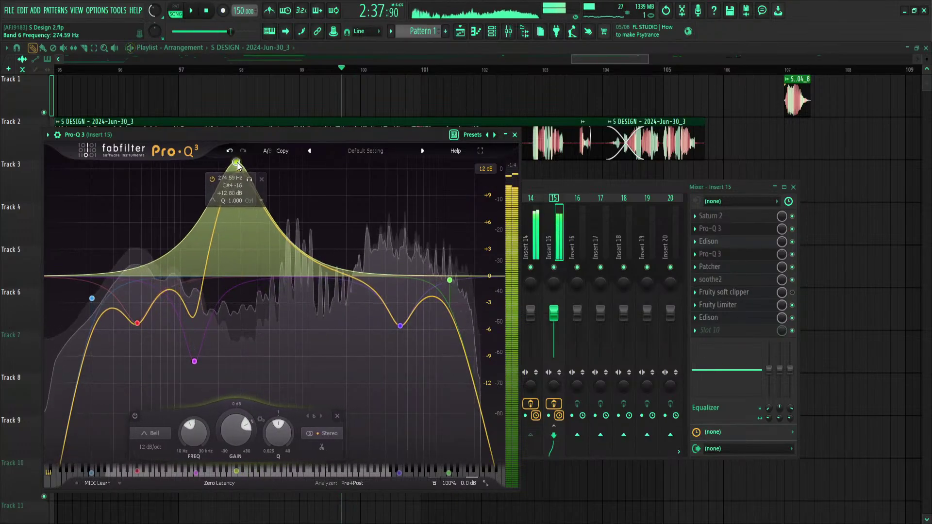
pyautogui.press('space')
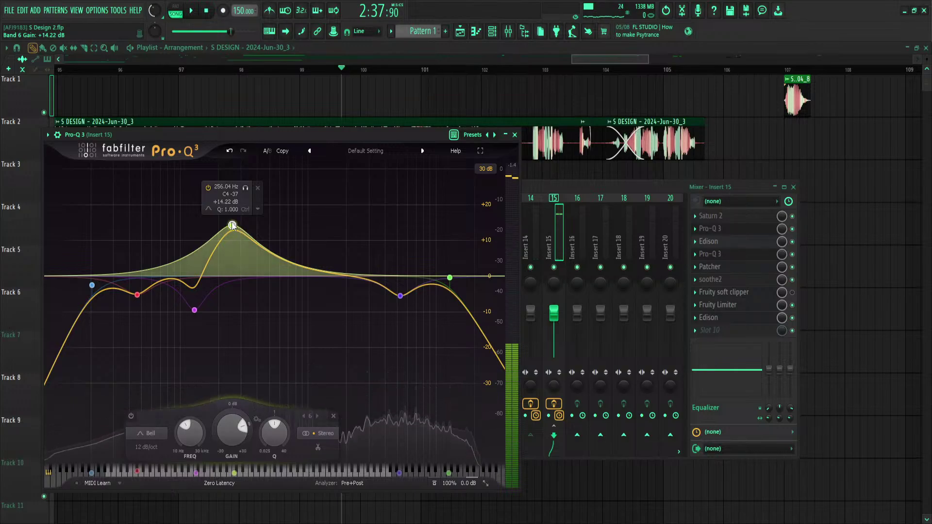
# Move the new Pro-Q 3 band to about 3850 Hz at +2.27 dB, audition the sound repeatedly, and close the plugin and mixer
pyautogui.moveTo(232, 226); pyautogui.dragTo(397, 273)
pyautogui.press('space')
pyautogui.press('space')
pyautogui.press('space')
pyautogui.press('space')
pyautogui.press('space')
pyautogui.press('space')
pyautogui.press('space')
pyautogui.press('space')
pyautogui.press('space')
pyautogui.press('space')
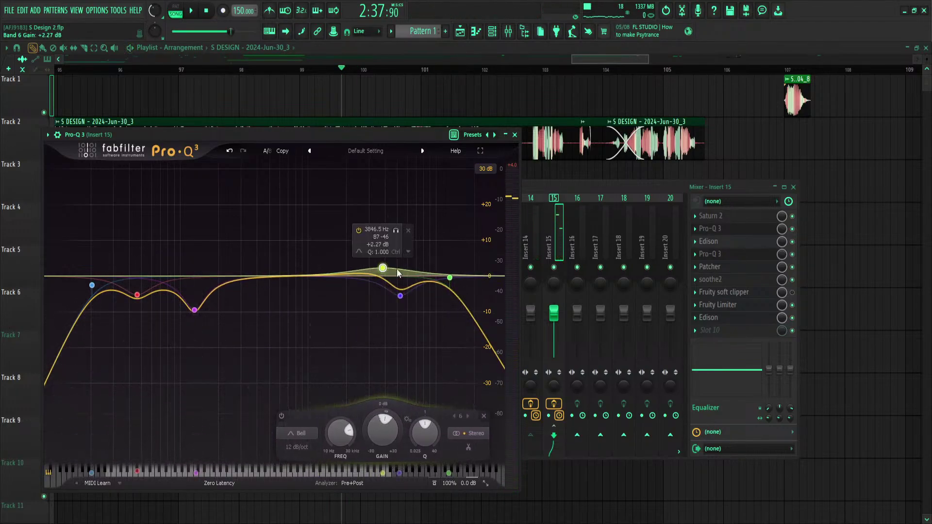
pyautogui.press('space')
pyautogui.press('space')
pyautogui.press('Escape')
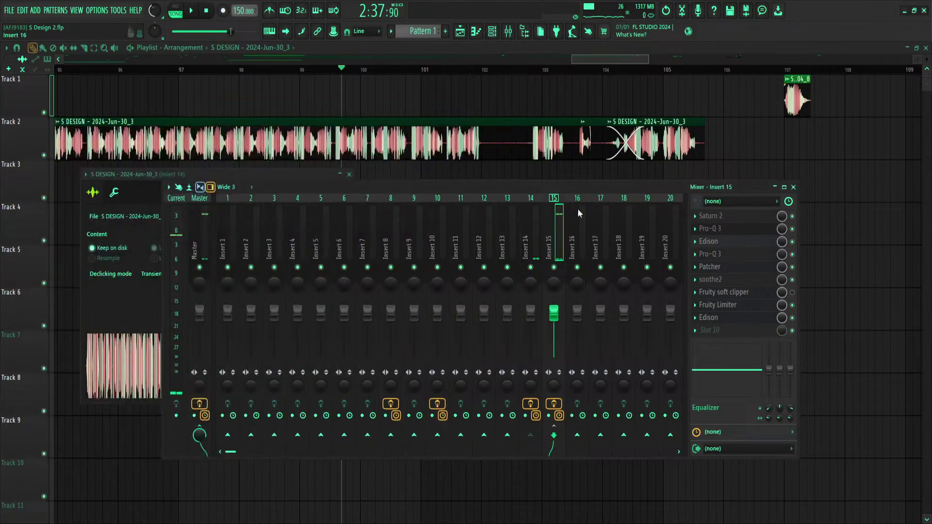
pyautogui.press('F5')
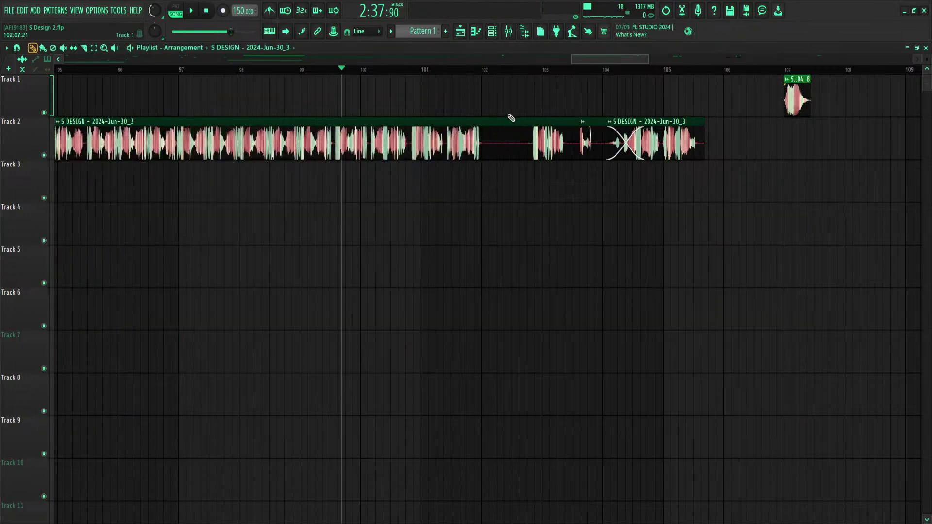
# Trim the long S DESIGN clip on Track 2 to end just before bar 102 and audition it from 101:09
pyautogui.moveTo(442, 124); pyautogui.dragTo(482, 162)
pyautogui.moveTo(639, 121); pyautogui.dragTo(480, 125)
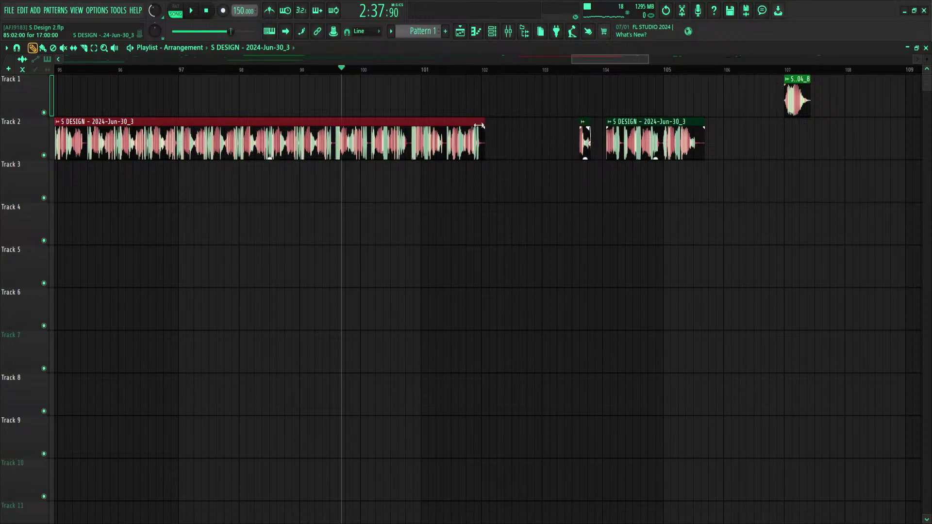
pyautogui.press('space')
pyautogui.scroll(5, 452, 74)
pyautogui.press('space')
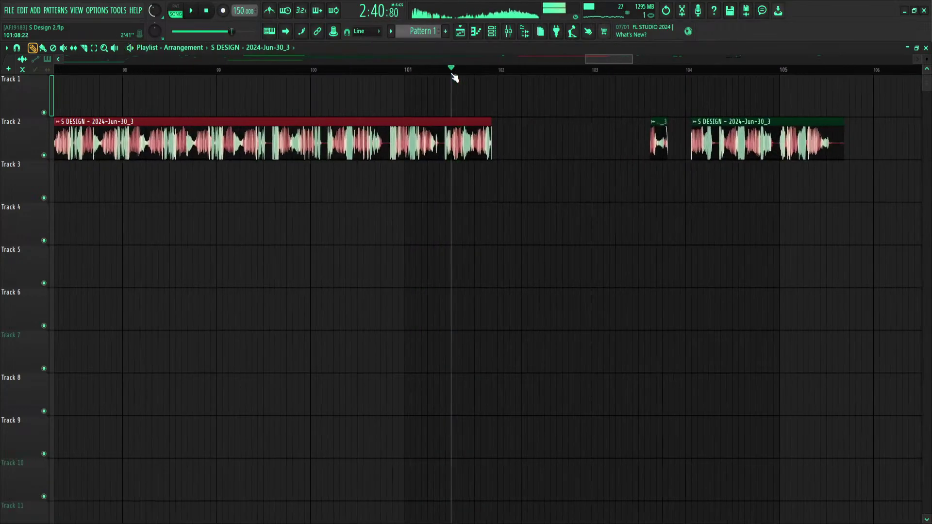
pyautogui.press('space')
pyautogui.scroll(-3, 451, 74)
pyautogui.press('space')
pyautogui.press('space')
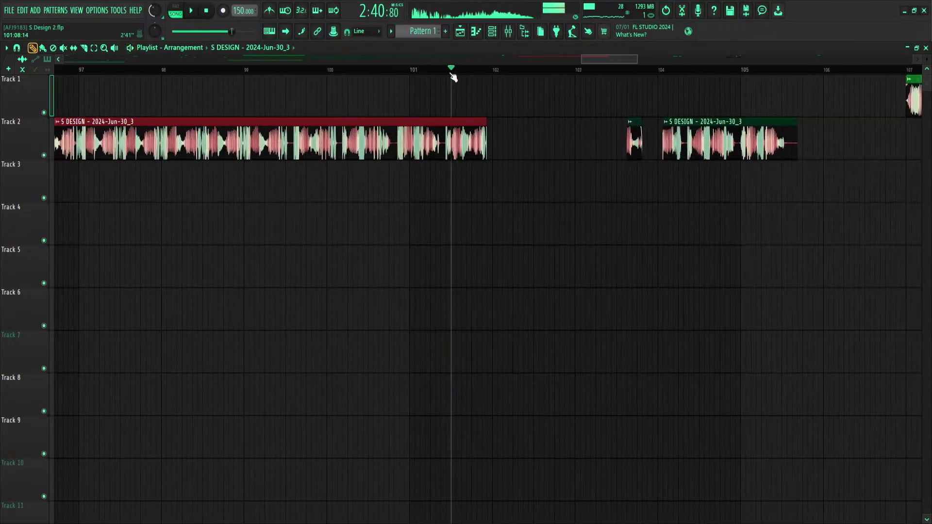
pyautogui.scroll(8, 453, 77)
pyautogui.scroll(3, 454, 78)
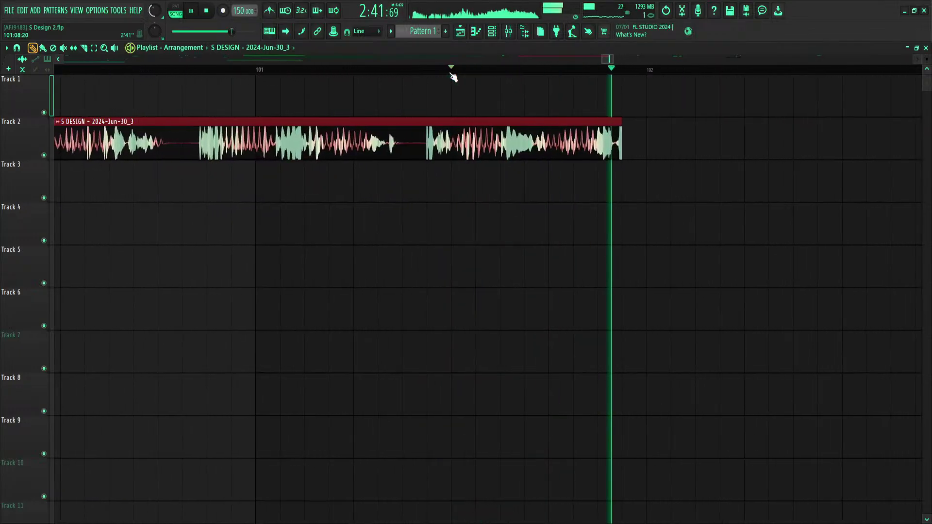
pyautogui.press('space')
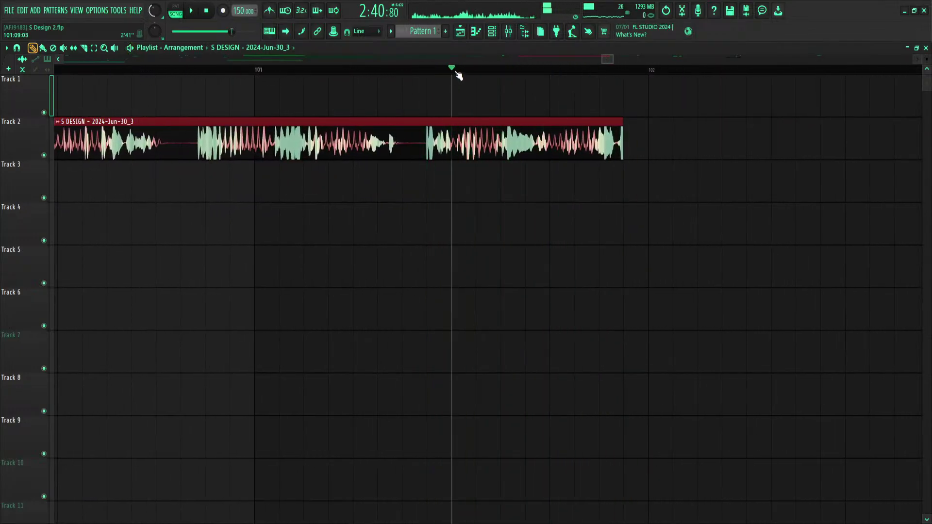
# Slice the S DESIGN clip on Track 2 at 101:09 and separate the pieces, ending the first at 101:04 and starting the second at 101:11
pyautogui.click(463, 146)
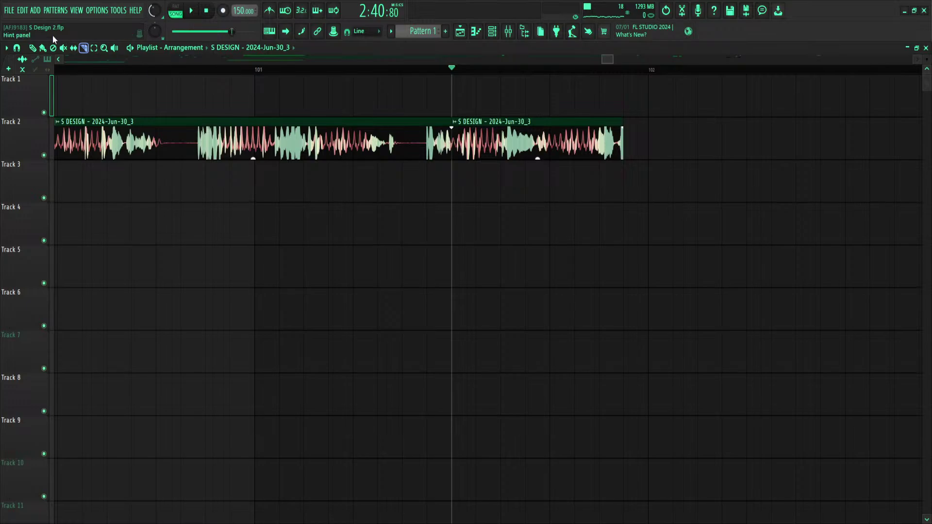
pyautogui.moveTo(291, 136); pyautogui.dragTo(168, 136)
pyautogui.moveTo(538, 137)
pyautogui.mouseDown()
pyautogui.moveTo(735, 137)
pyautogui.moveTo(576, 125)
pyautogui.mouseUp()
# Audition the second Track 2 piece from 101:11 and from bar 102, removing the stray clip placed on Track 1
pyautogui.click(650, 69)
pyautogui.press('space')
pyautogui.press('space')
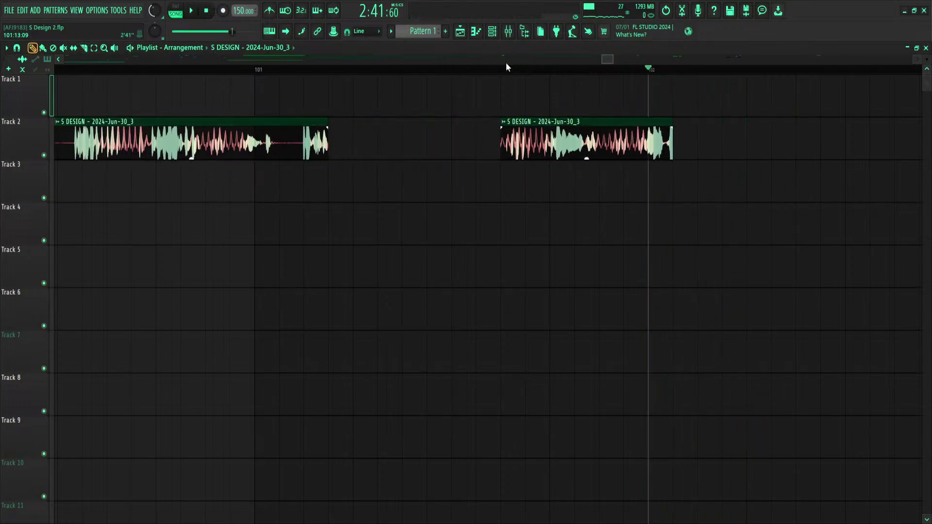
pyautogui.click(508, 81)
pyautogui.press('space')
pyautogui.rightClick(546, 89)
pyautogui.click(504, 70)
pyautogui.click(652, 72)
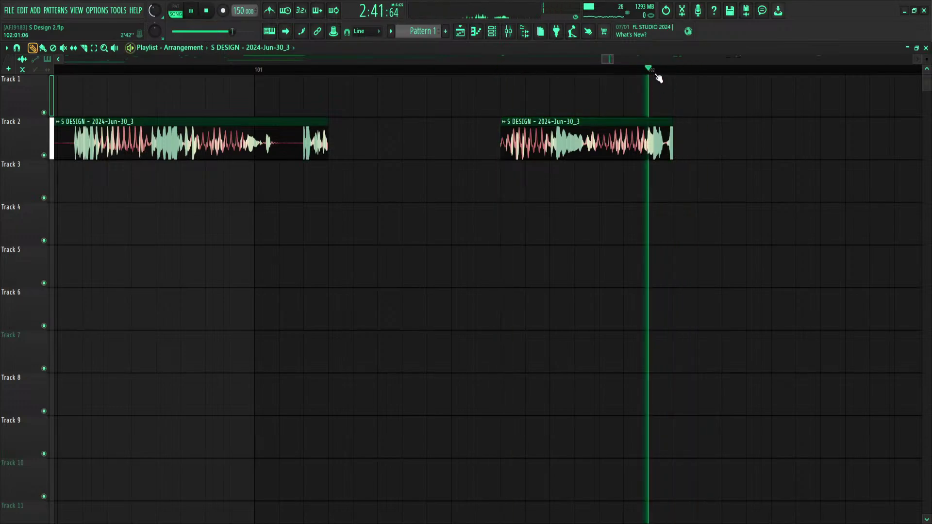
pyautogui.press('space')
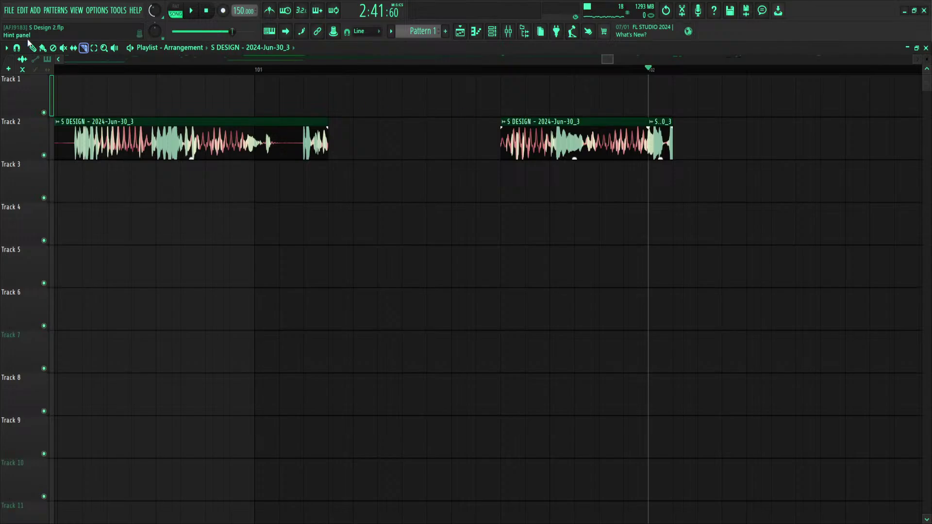
# Slice the second Track 2 piece at bar 102, move its front part to start at 101:07, and audition the short tail slice
pyautogui.moveTo(575, 136); pyautogui.dragTo(477, 136)
pyautogui.press('space')
pyautogui.press('space')
pyautogui.press('space')
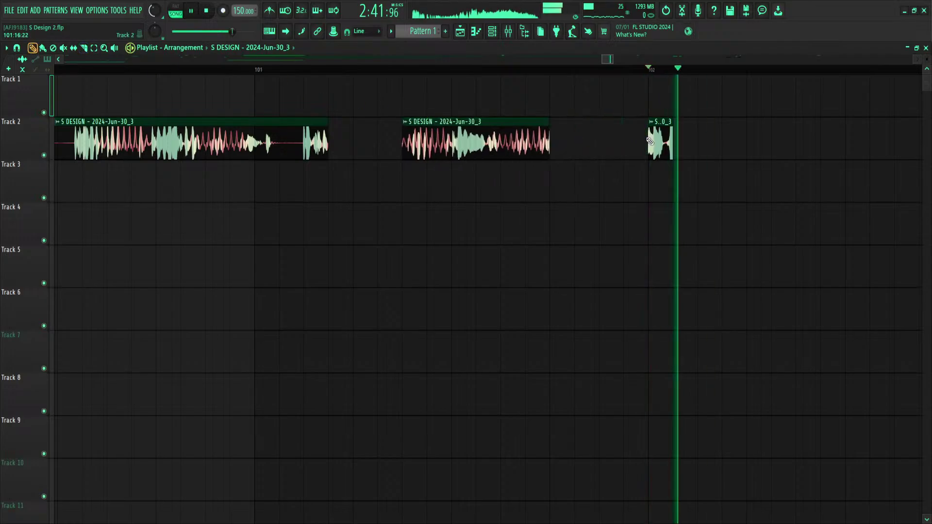
pyautogui.press('space')
pyautogui.press('space')
pyautogui.press('space')
# Clear the second Edison on the Master channel and set a playlist time selection from bar 102 to 102:05
pyautogui.click(507, 32)
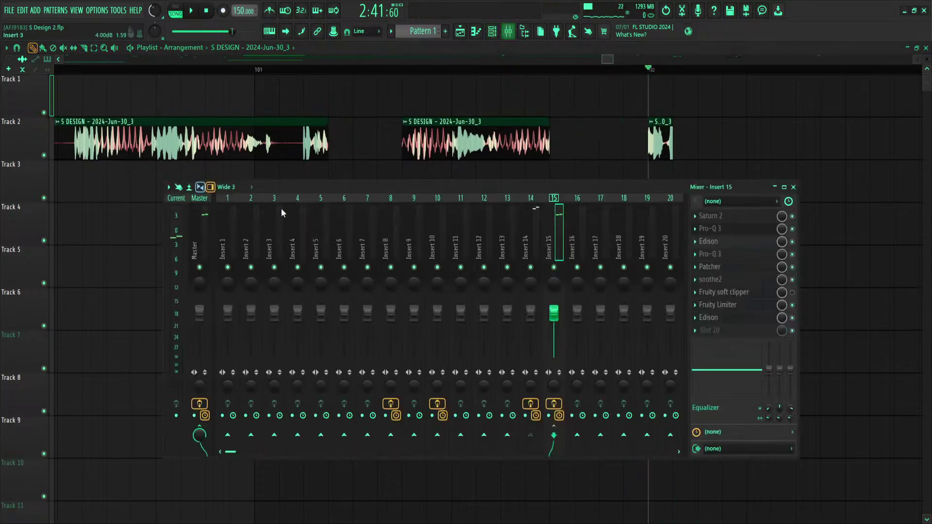
pyautogui.click(204, 236)
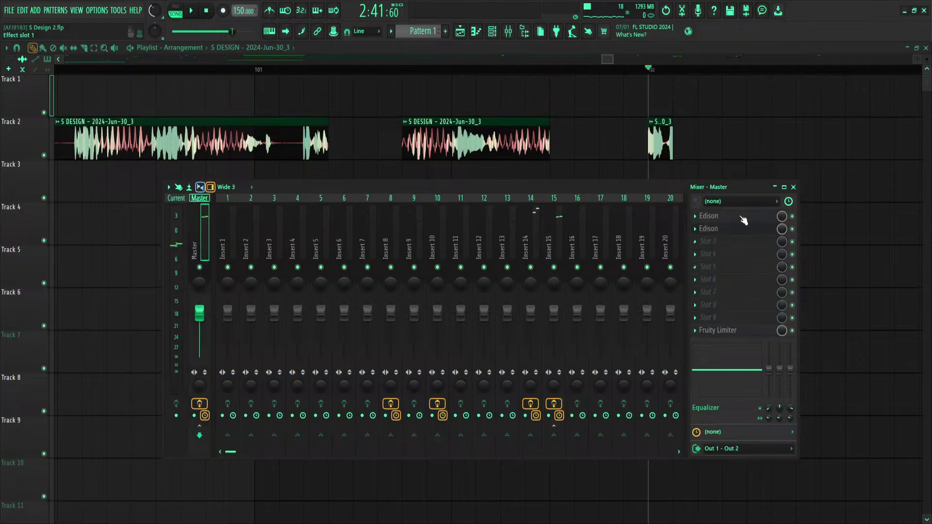
pyautogui.click(736, 232)
pyautogui.press('Delete')
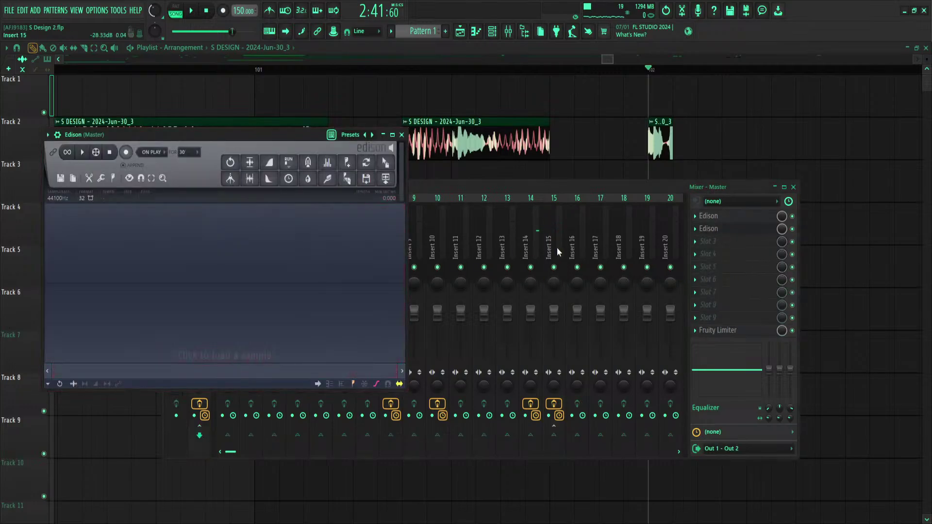
pyautogui.click(649, 69)
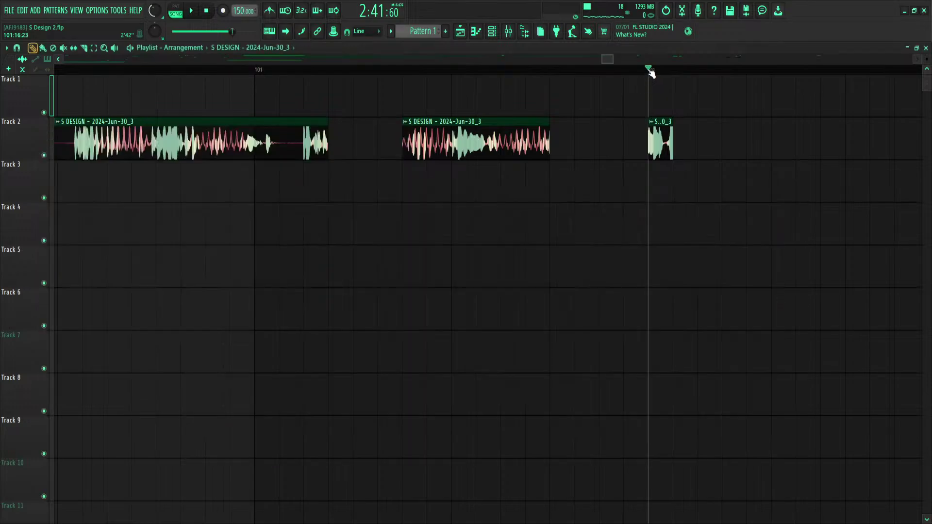
pyautogui.click(517, 30)
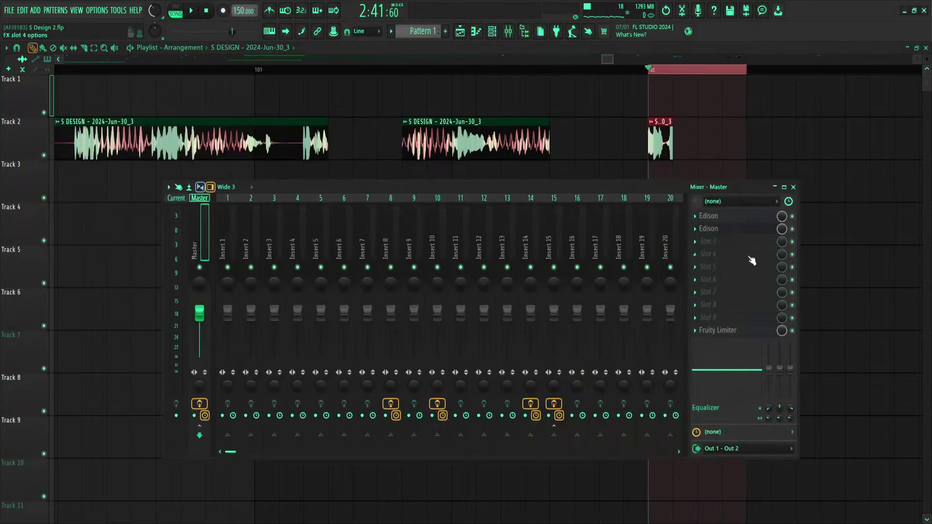
# Record the looped tail slice into the second Edison on the Master and place its first pass on Track 1 at bar 102
pyautogui.click(753, 228)
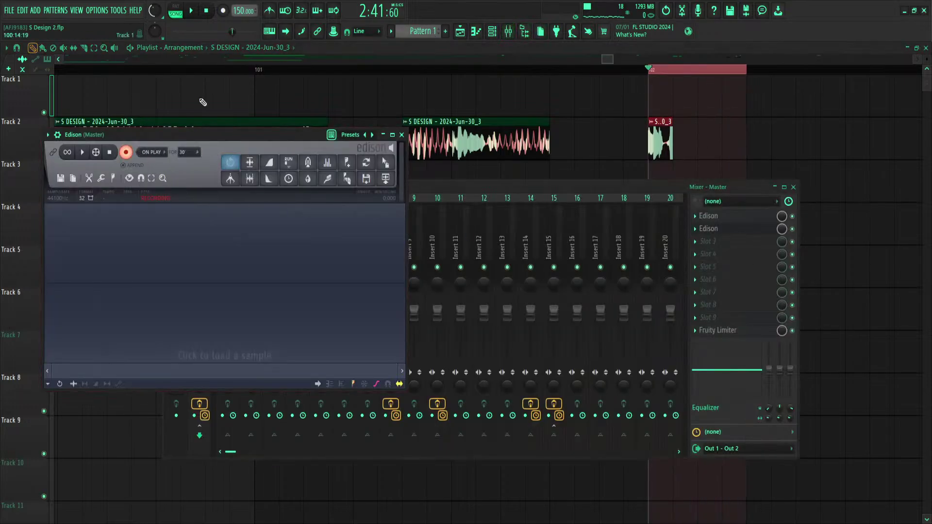
pyautogui.click(192, 10)
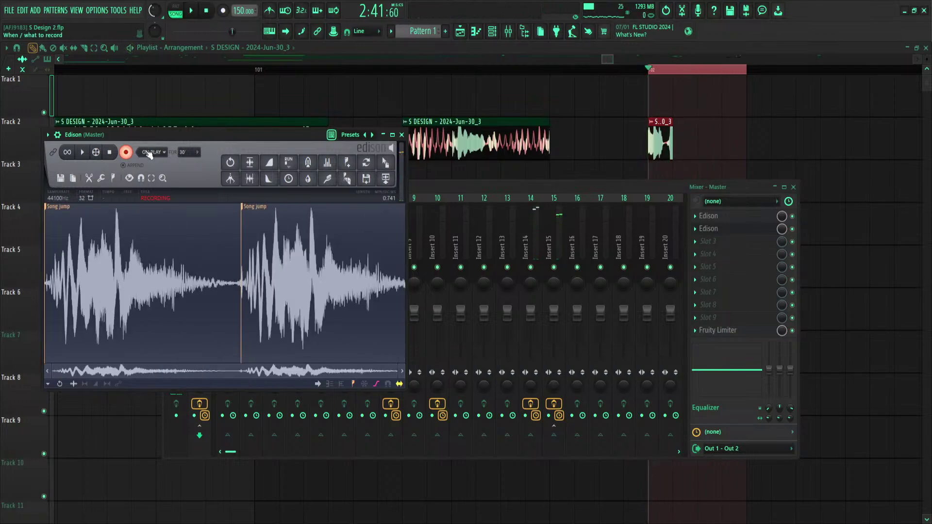
pyautogui.click(131, 152)
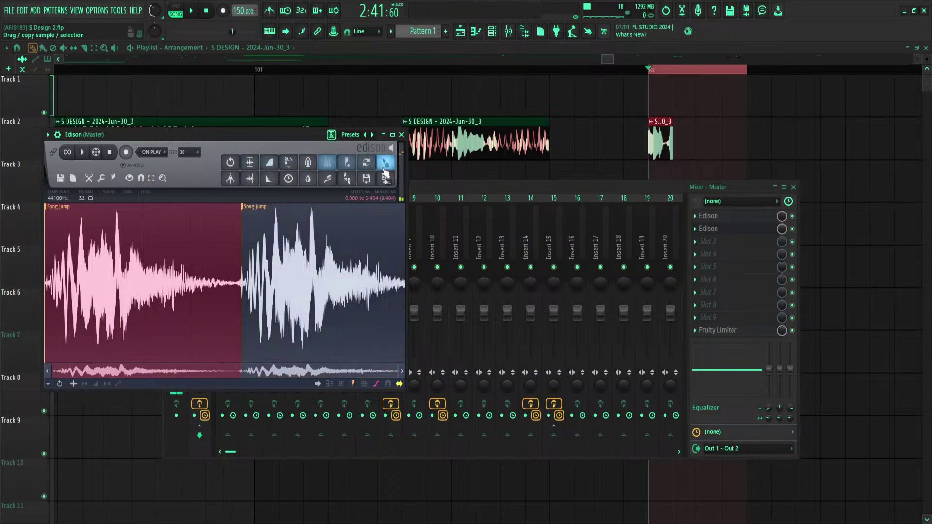
pyautogui.moveTo(385, 173); pyautogui.dragTo(542, 115)
pyautogui.moveTo(613, 103); pyautogui.dragTo(715, 104)
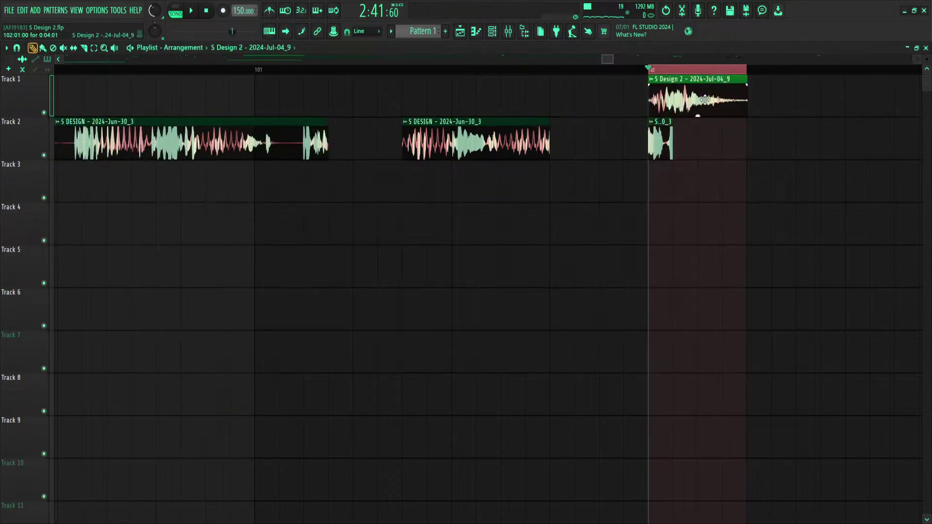
# Inspect the audio clip settings and waveform of the new S Design 2 clip on Track 1, and close its settings window
pyautogui.doubleClick(705, 100)
pyautogui.moveTo(197, 276); pyautogui.dragTo(426, 519)
pyautogui.click(90, 95)
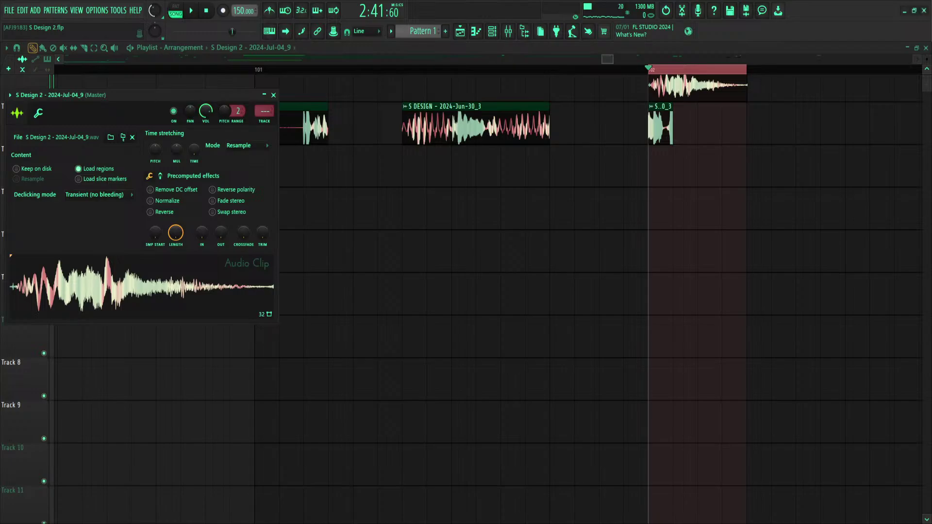
pyautogui.moveTo(162, 288); pyautogui.dragTo(162, 523)
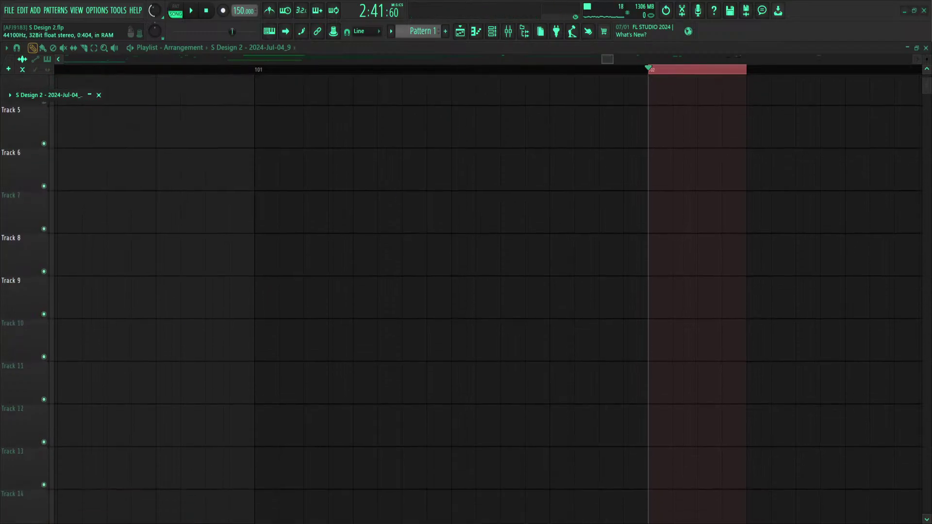
pyautogui.click(89, 94)
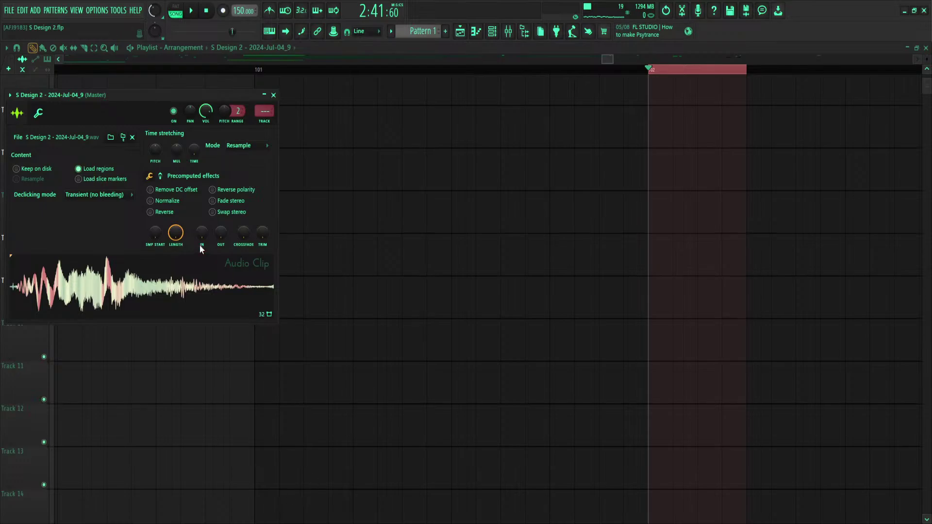
pyautogui.click(273, 95)
pyautogui.scroll(3, 437, 327)
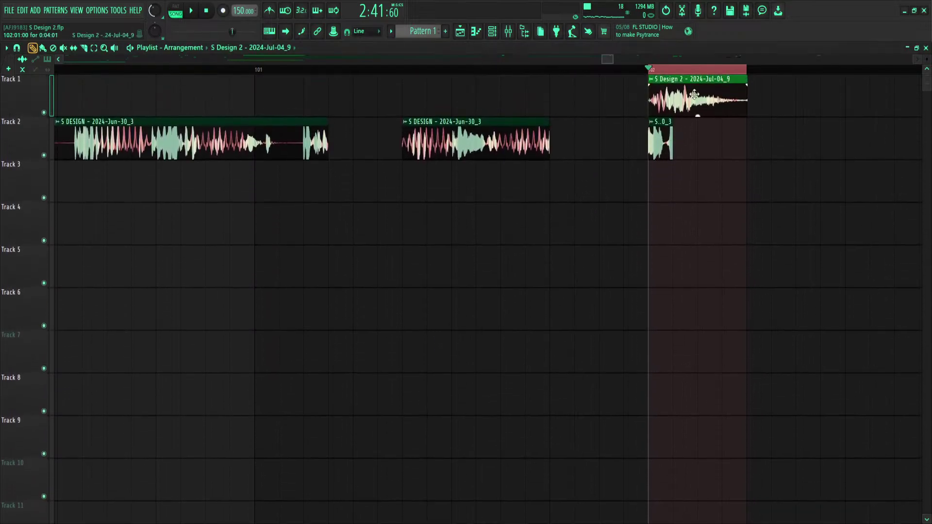
# Move the new S Design 2 clip on Track 1 to 102:07 and cue playback at the short Track 2 slice at 103:11
pyautogui.moveTo(694, 95); pyautogui.dragTo(842, 95)
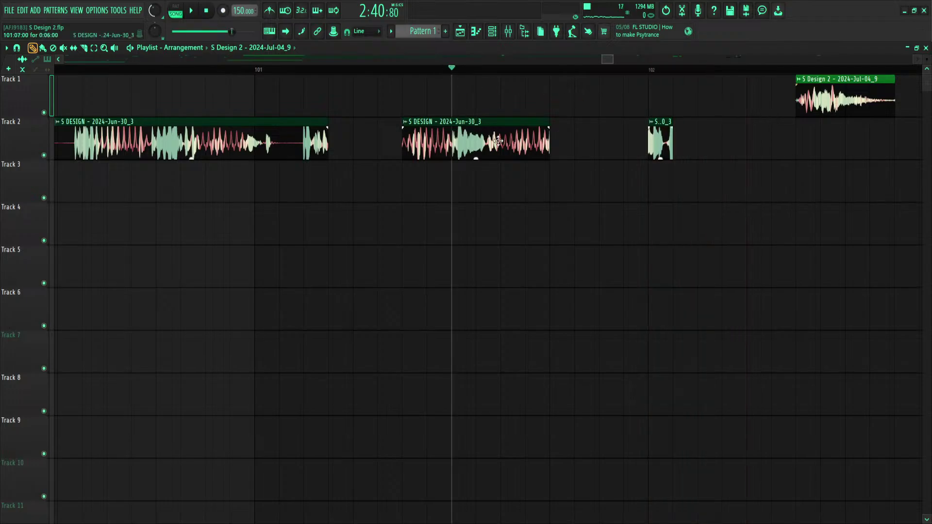
pyautogui.scroll(-5, 499, 69)
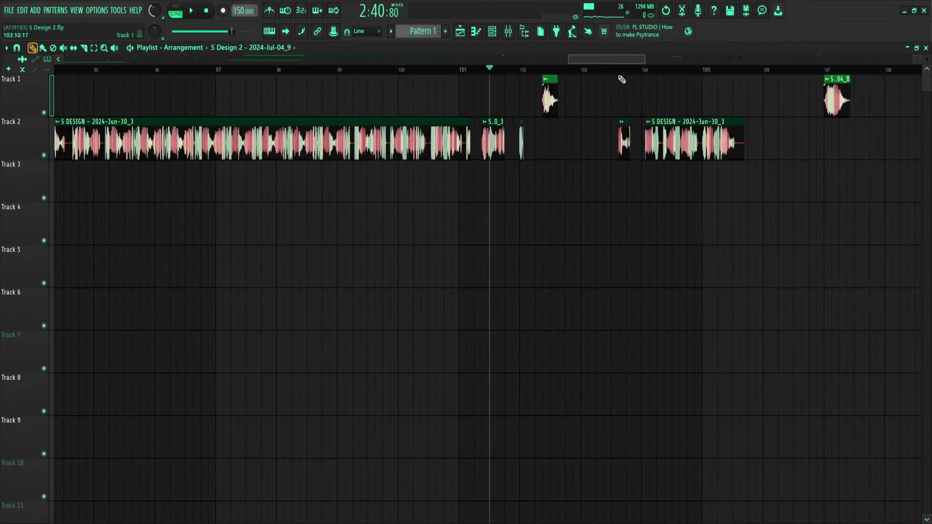
pyautogui.moveTo(622, 70)
pyautogui.mouseDown()
pyautogui.moveTo(631, 69)
pyautogui.moveTo(622, 73)
pyautogui.mouseUp()
pyautogui.scroll(3, 622, 73)
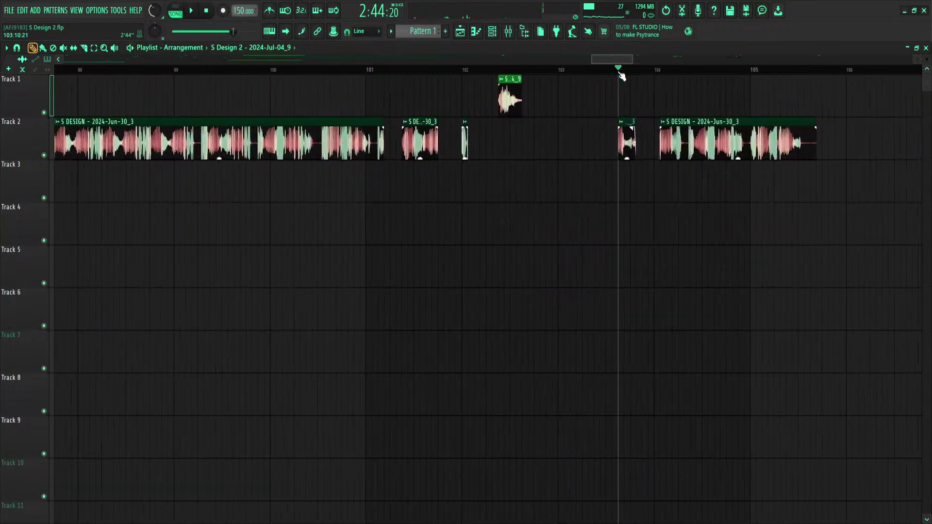
pyautogui.scroll(2, 622, 77)
pyautogui.doubleClick(626, 141)
pyautogui.press('Escape')
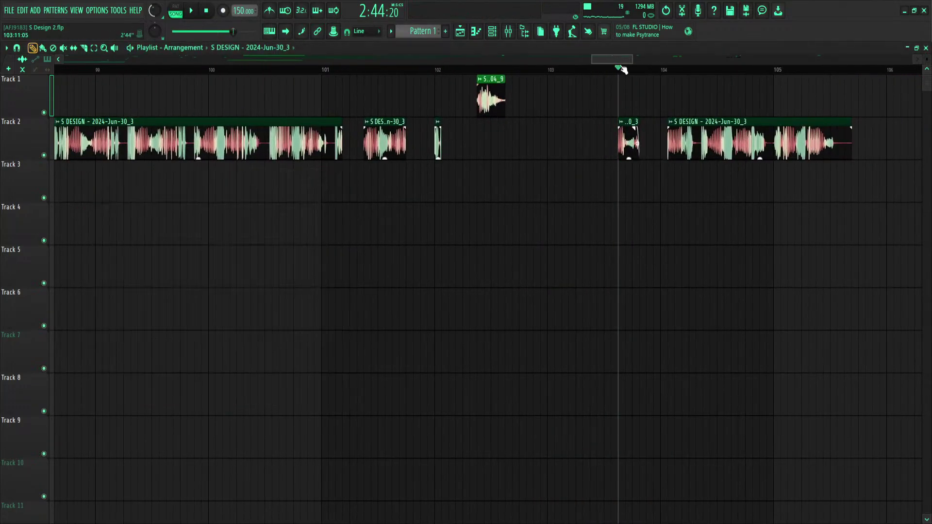
# Play back the S Design 2 clip on Track 1 at bar 107
pyautogui.scroll(-3, 621, 63)
pyautogui.click(626, 71)
pyautogui.press('space')
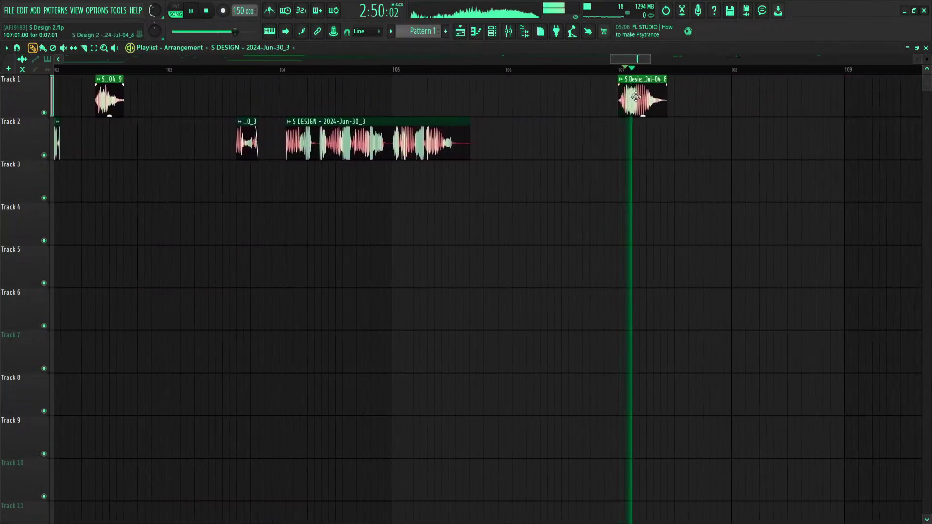
pyautogui.press('space')
pyautogui.press('space')
# Open the settings of the Track 1 clip at bar 107, pull its sample waveform out of the program window, and close them
pyautogui.doubleClick(633, 106)
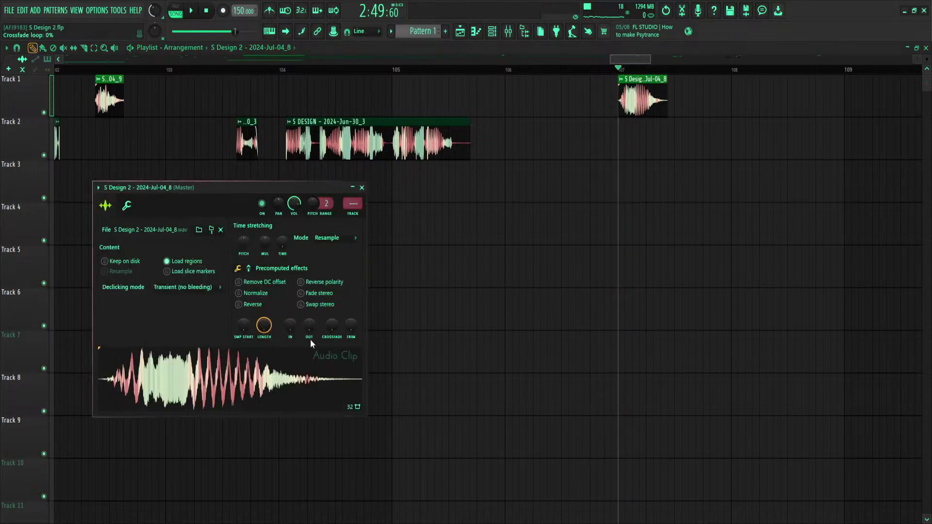
pyautogui.moveTo(296, 369); pyautogui.dragTo(228, 523)
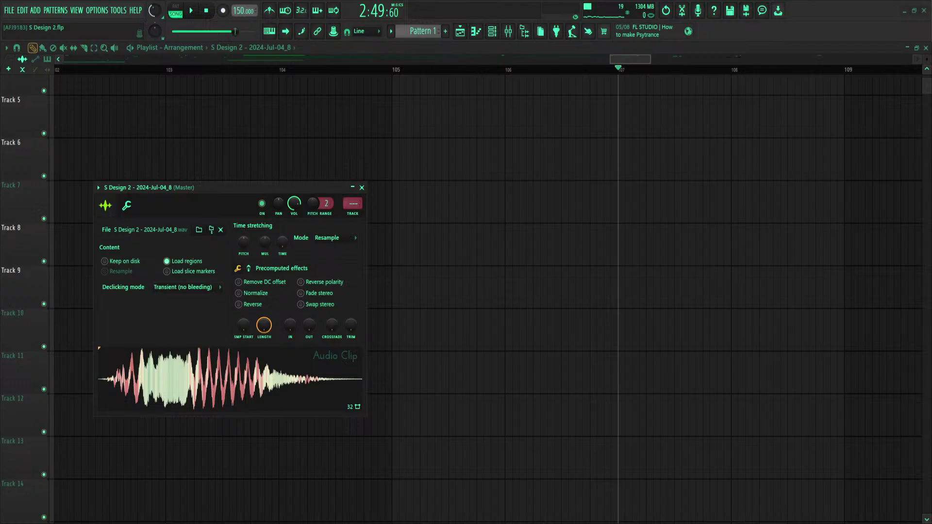
pyautogui.scroll(-5, 544, 70)
pyautogui.press('Escape')
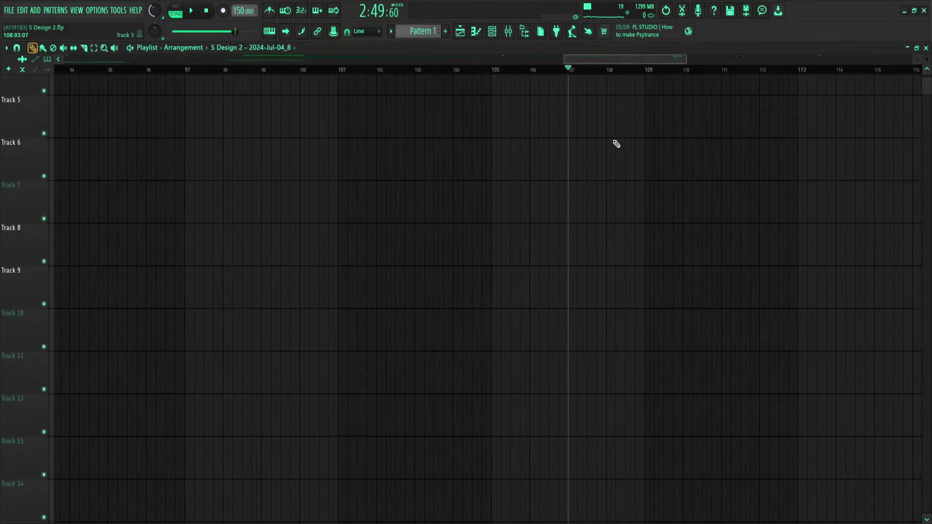
# Listen to the resampled Track 2 clips at bars 113 and 125
pyautogui.scroll(4, 622, 218)
pyautogui.scroll(-2, 828, 71)
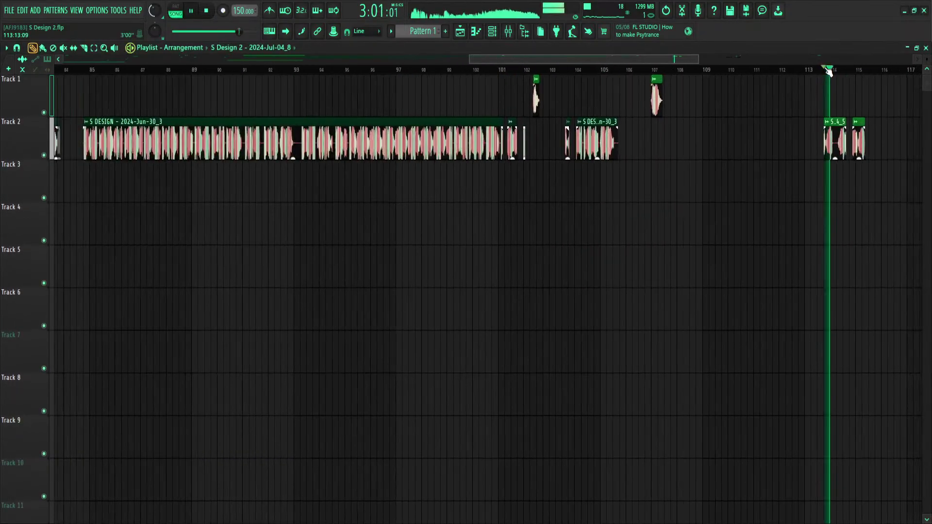
pyautogui.scroll(-2, 826, 61)
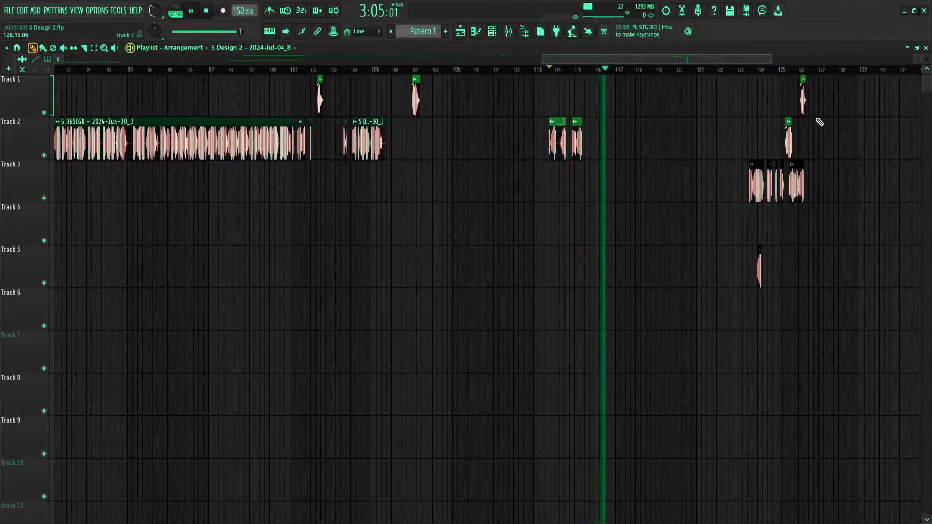
pyautogui.click(789, 70)
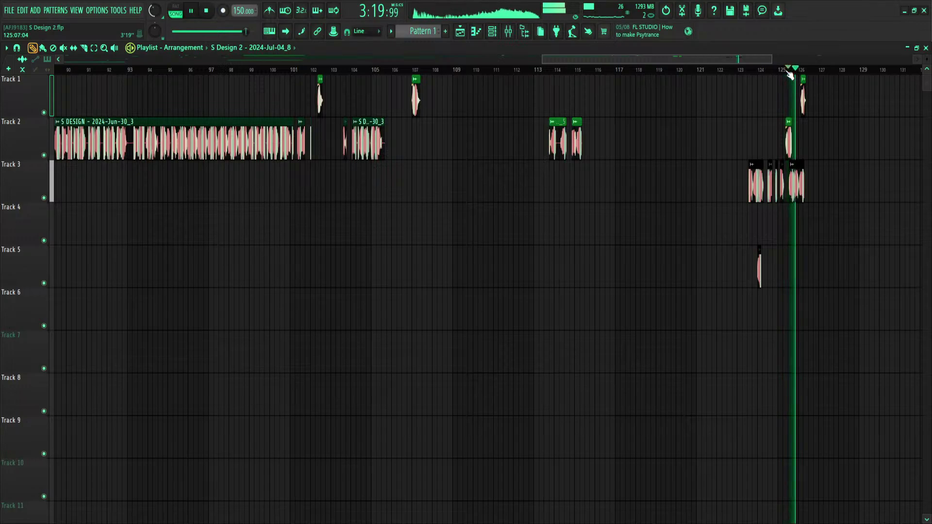
pyautogui.press('space')
# Move the Track 2 clip at bar 81 to just before bar 80 and audition the Track 1 clip at bar 82
pyautogui.moveTo(741, 61); pyautogui.dragTo(540, 65)
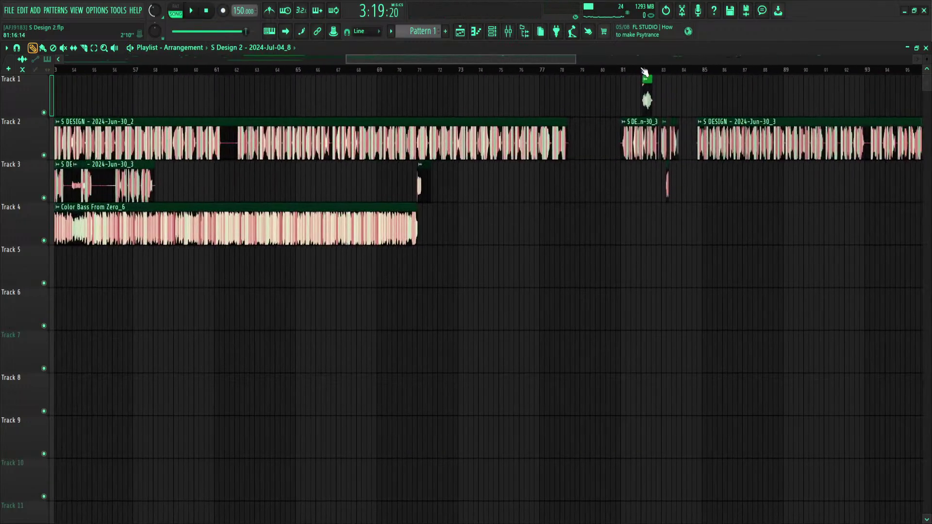
pyautogui.click(642, 69)
pyautogui.press('space')
pyautogui.press('space')
pyautogui.press('space')
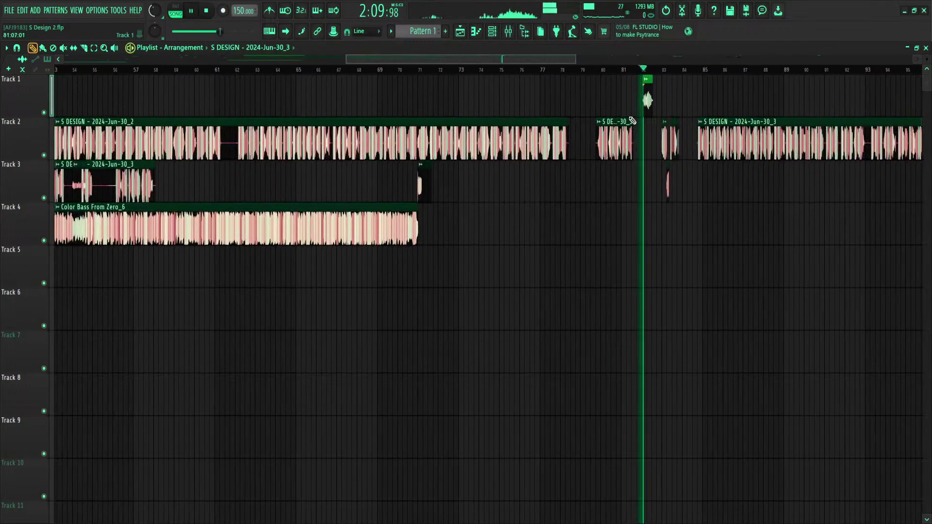
pyautogui.scroll(4, 651, 71)
pyautogui.scroll(3, 651, 72)
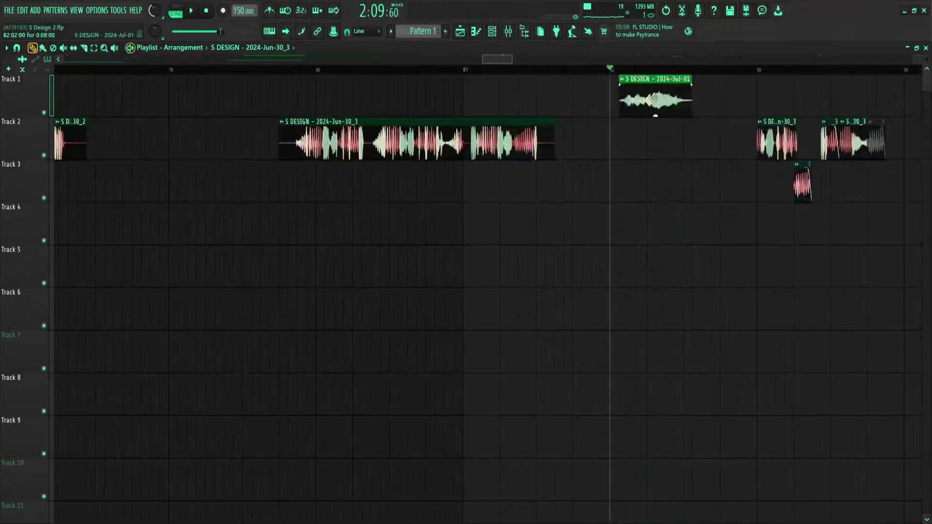
pyautogui.scroll(-4, 689, 70)
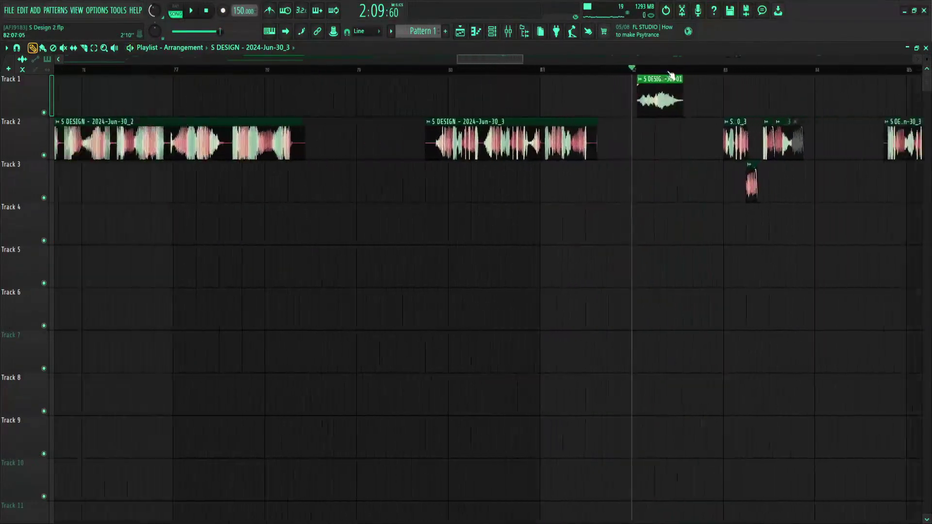
# Audition the slices on Tracks 2 and 3 around bar 83 and save the project
pyautogui.click(728, 71)
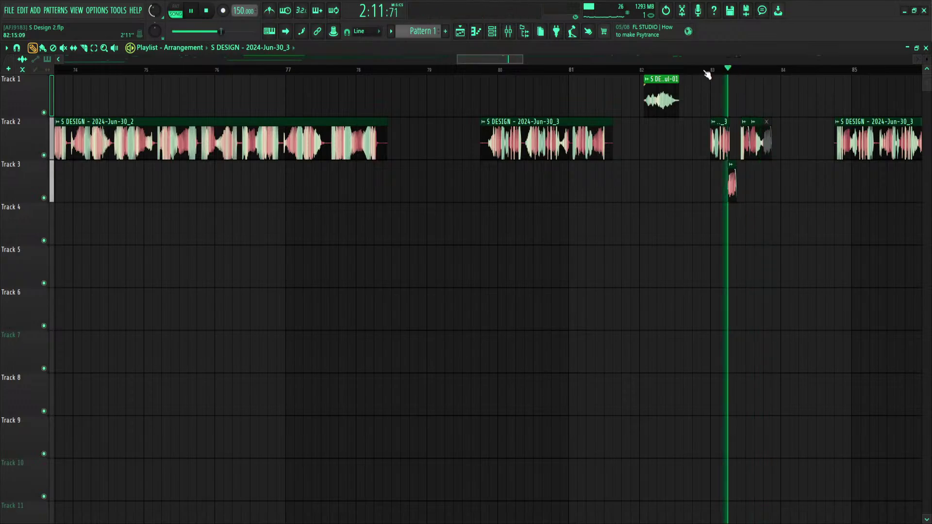
pyautogui.click(704, 72)
pyautogui.hotkey('ctrl', 's')
pyautogui.click(711, 71)
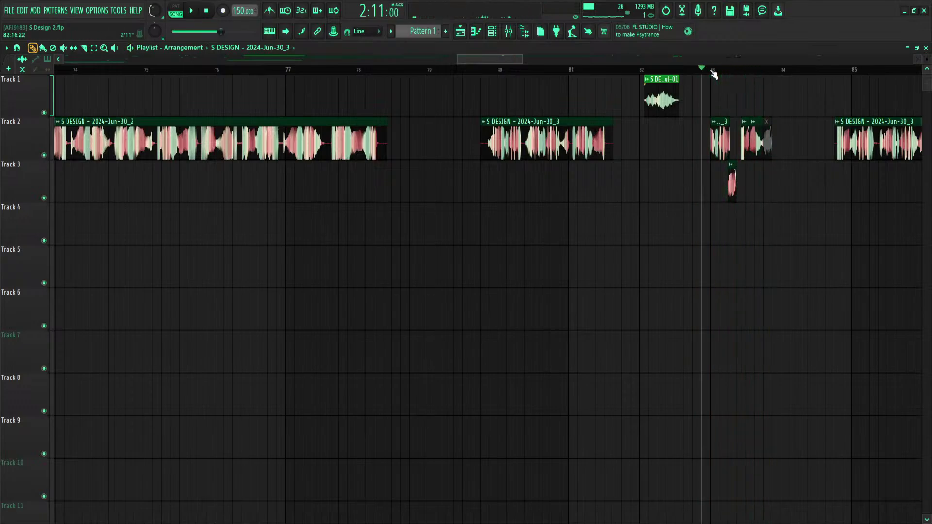
# Play back the Track 2 clip that starts just before bar 80
pyautogui.scroll(-2, 712, 72)
pyautogui.click(588, 72)
pyautogui.scroll(-2, 587, 72)
pyautogui.scroll(-1, 587, 71)
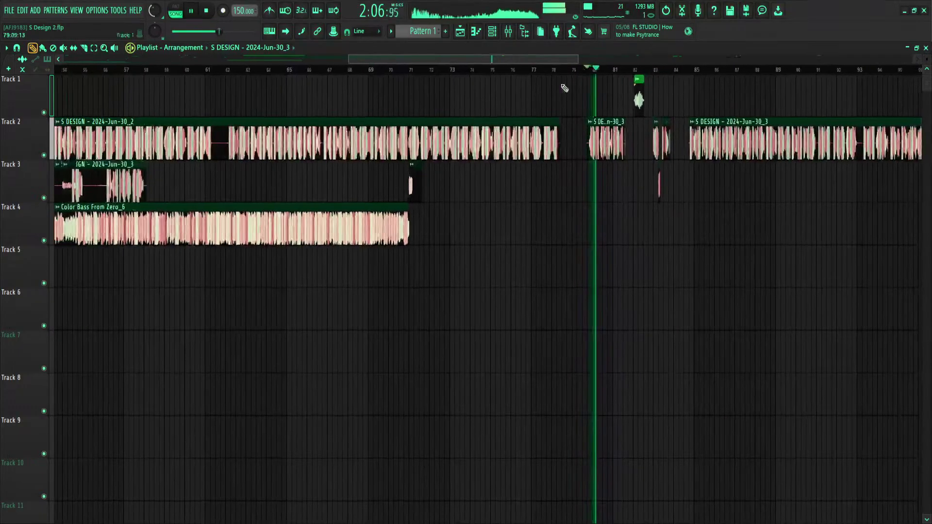
pyautogui.press('space')
pyautogui.scroll(-3, 605, 61)
pyautogui.scroll(-2, 622, 71)
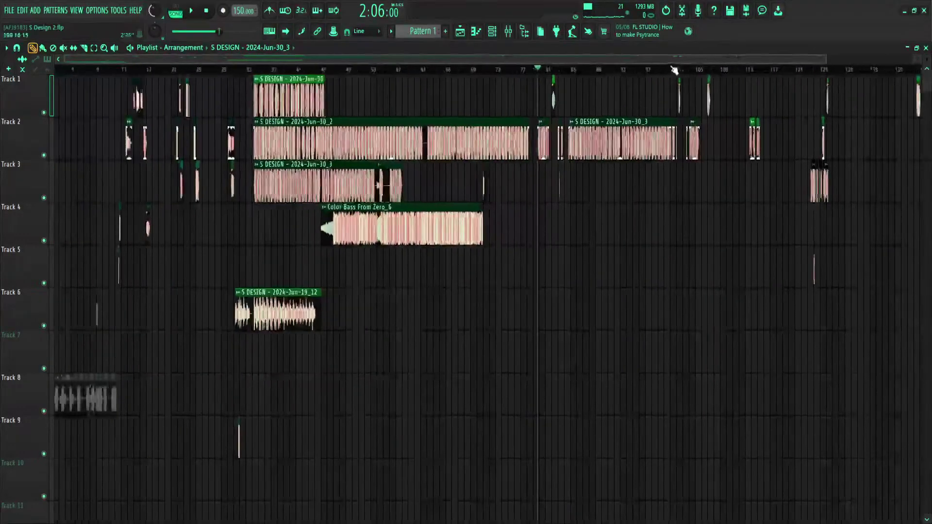
# Compare the sound of the short Track 2 slices between bars 101 and 102
pyautogui.click(674, 69)
pyautogui.press('space')
pyautogui.scroll(3, 675, 69)
pyautogui.press('space')
pyautogui.scroll(-3, 677, 69)
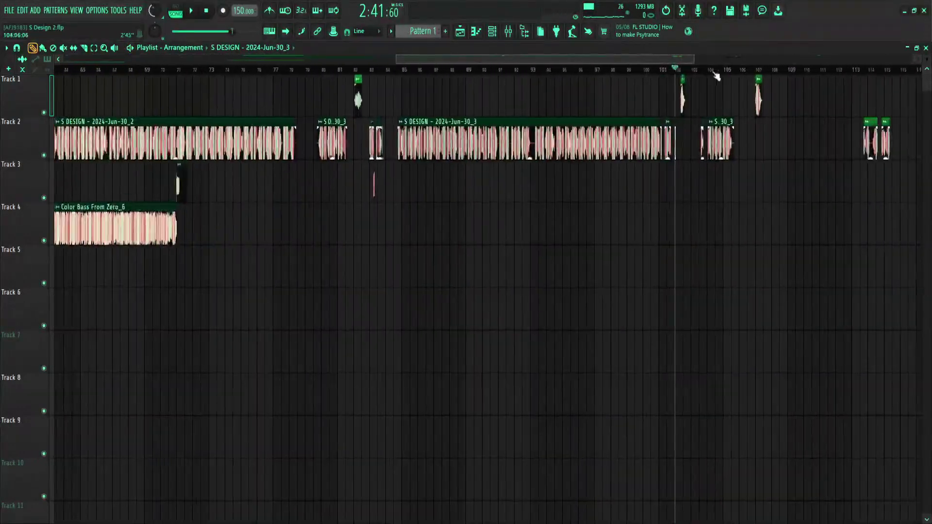
pyautogui.click(753, 70)
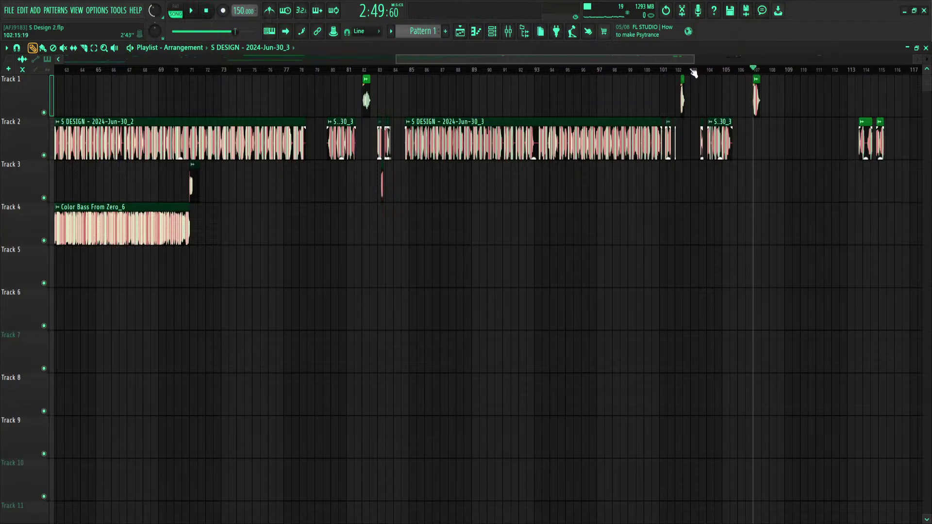
pyautogui.click(666, 70)
pyautogui.press('space')
pyautogui.press('space')
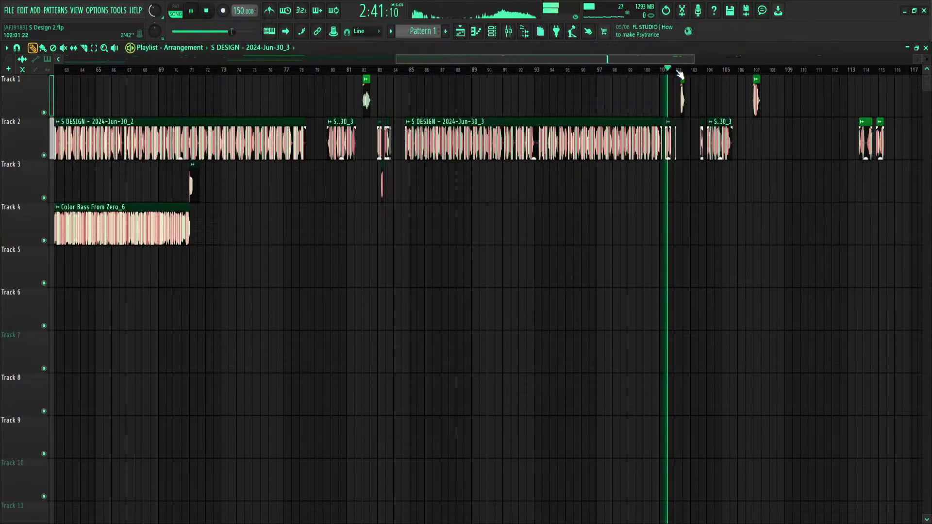
pyautogui.click(674, 69)
pyautogui.press('space')
pyautogui.press('space')
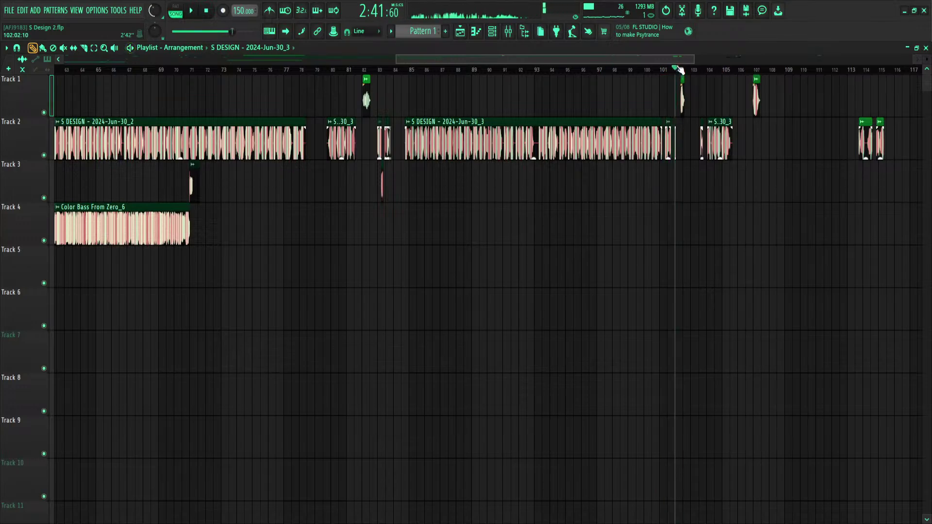
# Replay the very short Track 2 slice just before bar 102 several times
pyautogui.scroll(-5, 681, 62)
pyautogui.press('space')
pyautogui.press('space')
pyautogui.scroll(-2, 680, 62)
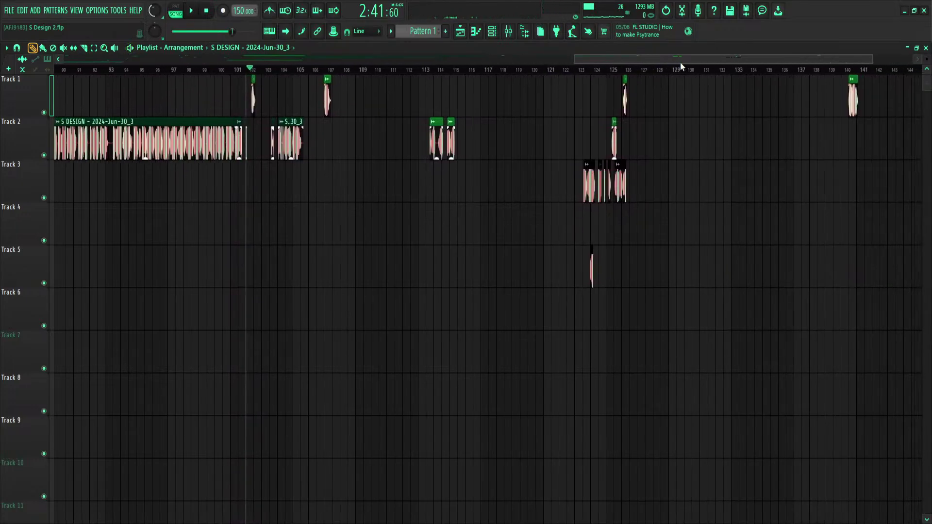
pyautogui.scroll(4, 680, 62)
pyautogui.hscroll(-1, 680, 63)
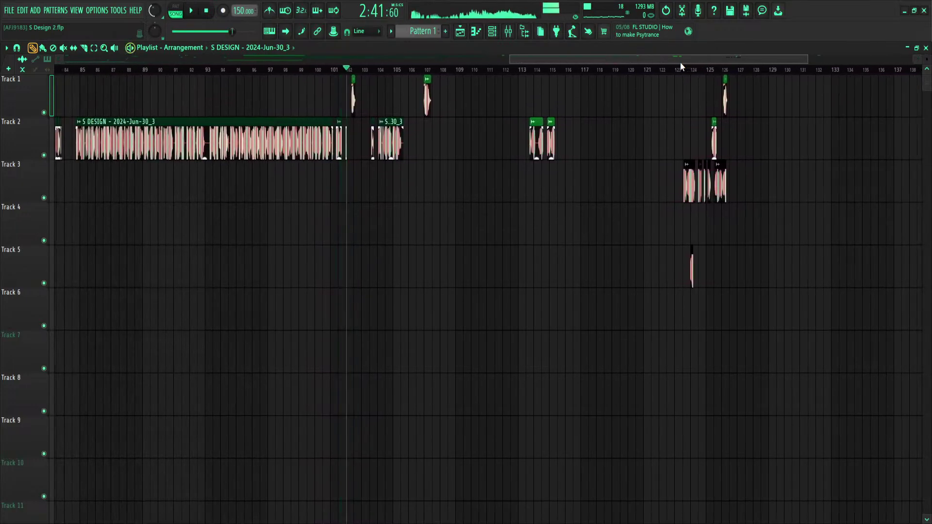
pyautogui.press('space')
pyautogui.press('space')
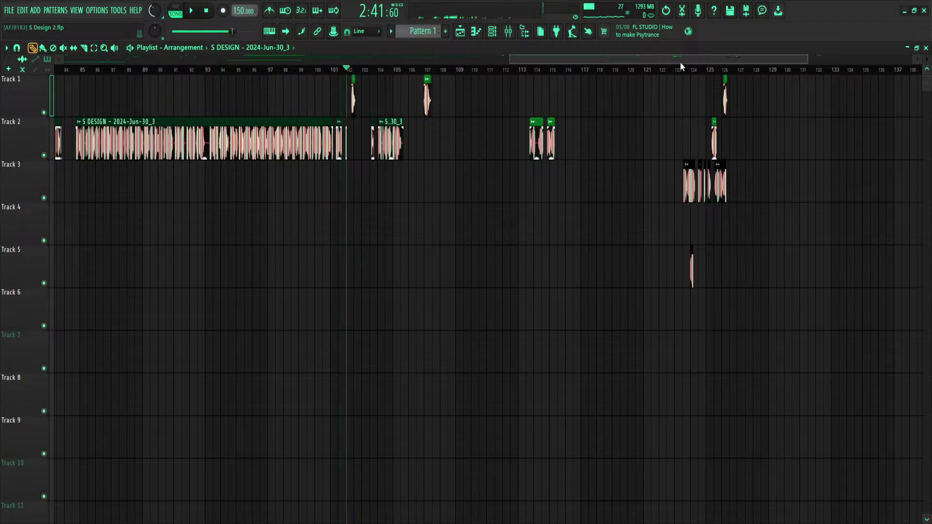
pyautogui.press('space')
pyautogui.press('space')
# Play back the resampled Track 1 clip at bar 140
pyautogui.hscroll(10, 680, 61)
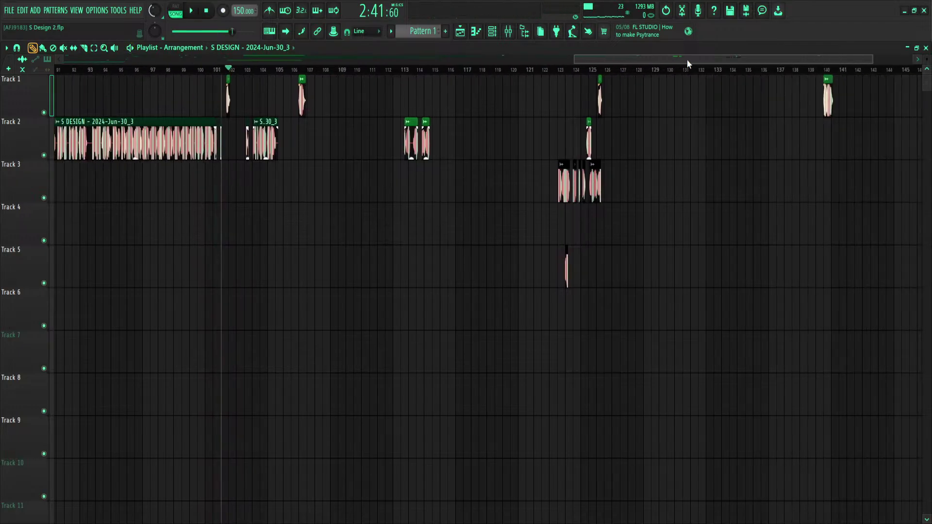
pyautogui.click(627, 71)
pyautogui.scroll(6, 627, 71)
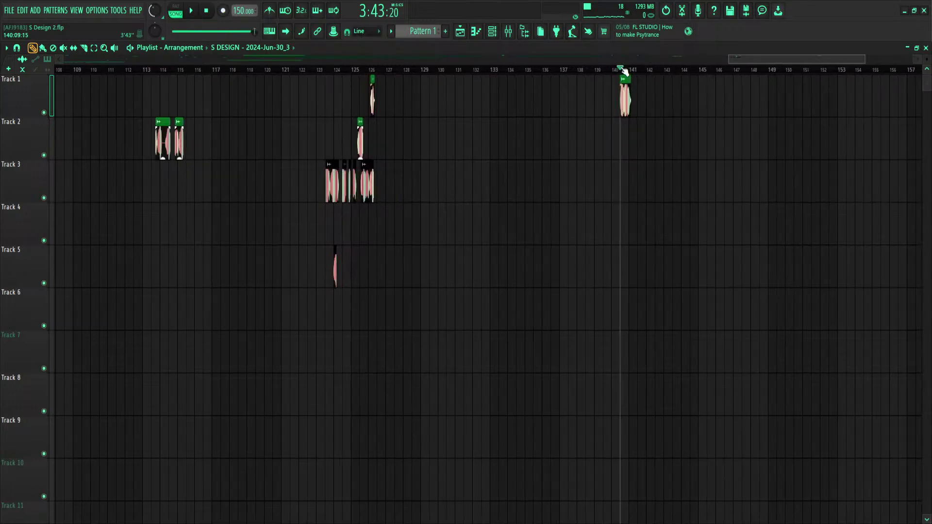
pyautogui.scroll(-7, 627, 71)
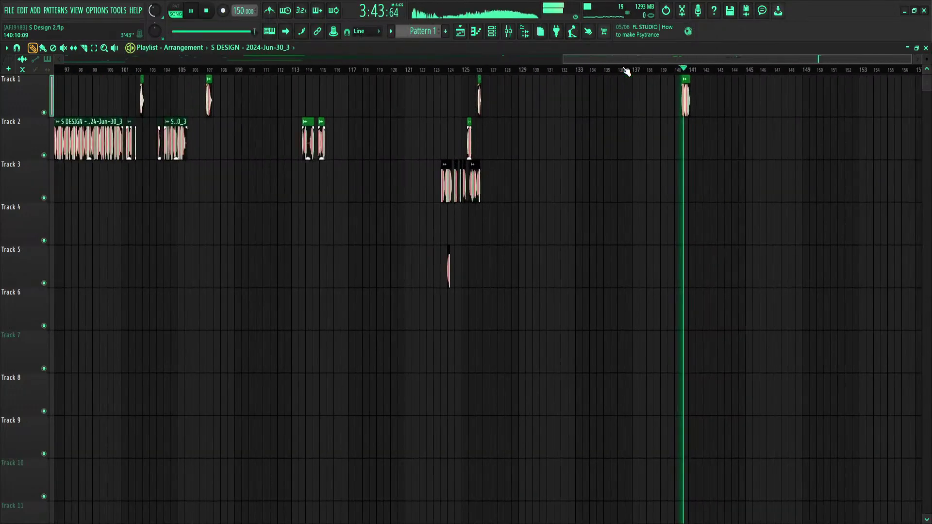
pyautogui.press('space')
pyautogui.scroll(-3, 692, 69)
pyautogui.moveTo(692, 63); pyautogui.dragTo(852, 55)
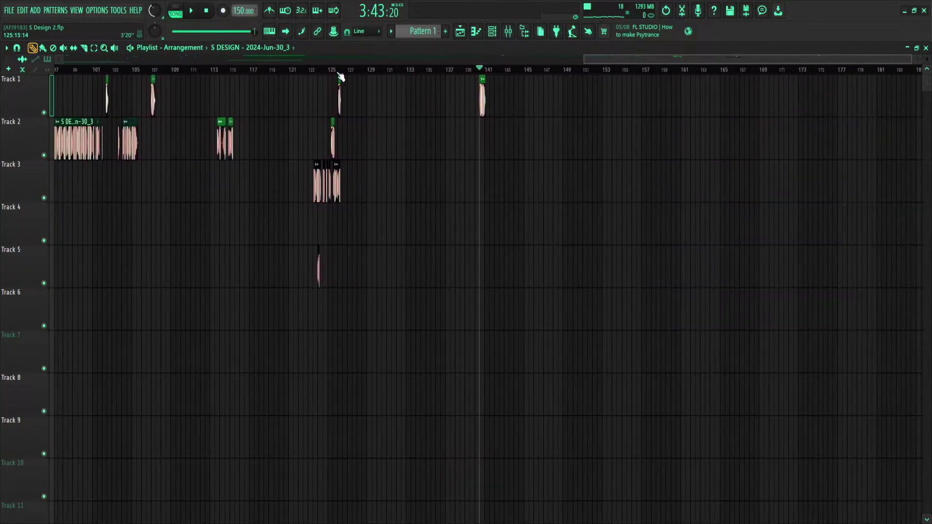
# Delete the Track 3 clip at 125:10 and play from bar 126 to hear the Track 1 clip on its own
pyautogui.click(339, 72)
pyautogui.scroll(5, 339, 72)
pyautogui.scroll(5, 659, 74)
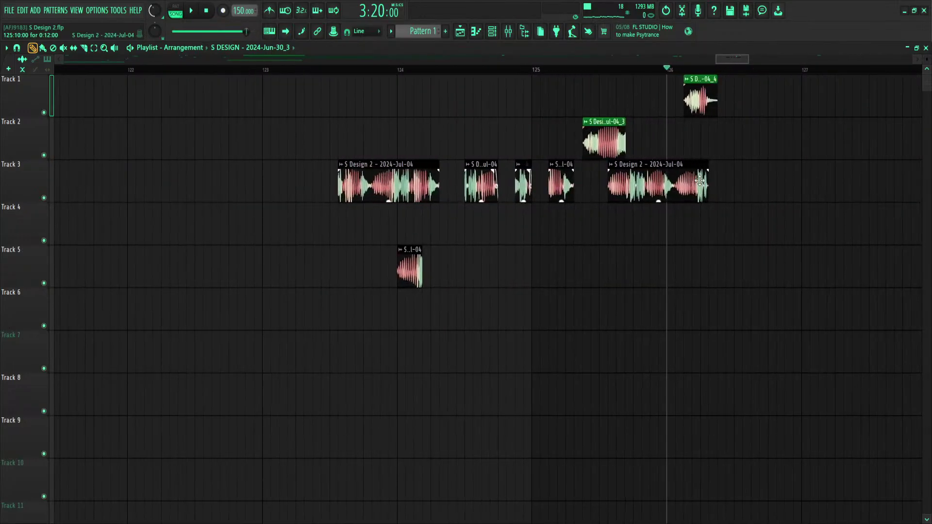
pyautogui.press('space')
pyautogui.press('space')
# Open the settings of the Track 1 clip at bar 126, pull its sample waveform out of the program window, and close them
pyautogui.doubleClick(699, 111)
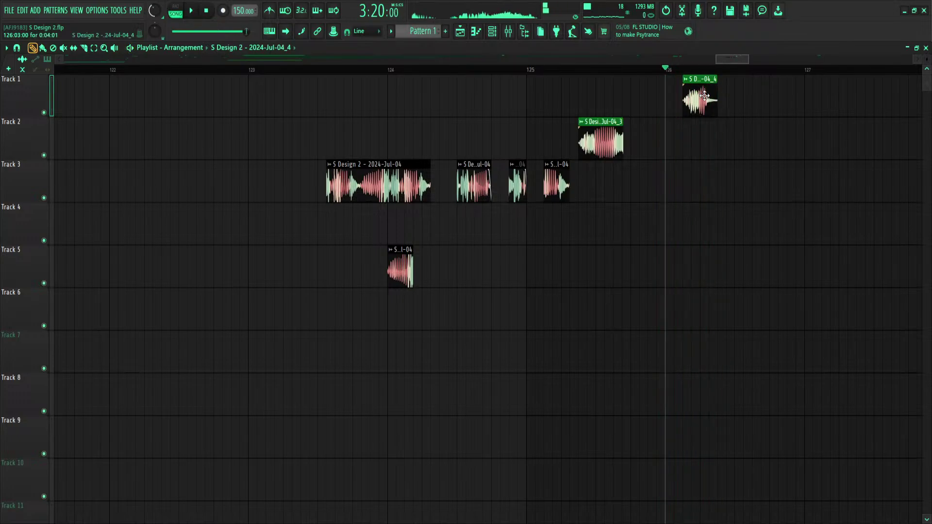
pyautogui.moveTo(194, 303); pyautogui.dragTo(209, 523)
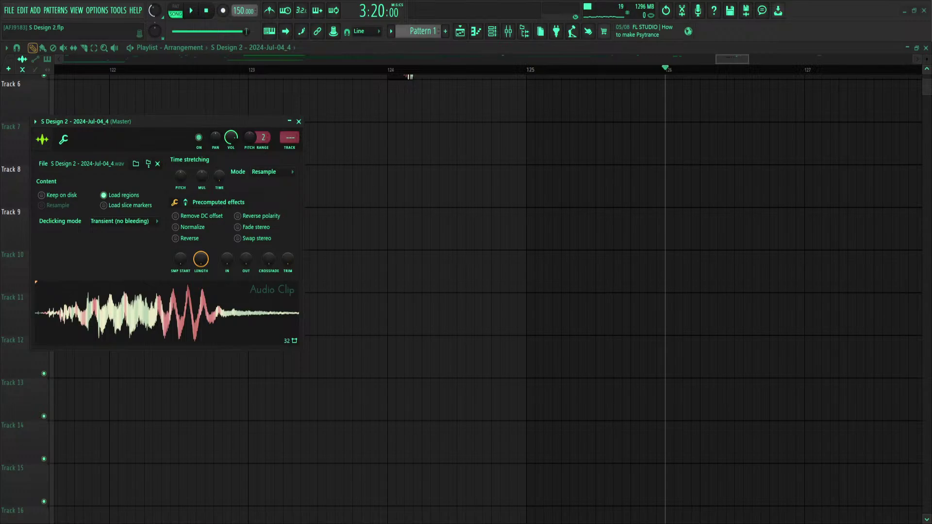
pyautogui.click(299, 122)
pyautogui.scroll(-3, 342, 70)
pyautogui.scroll(4, 358, 262)
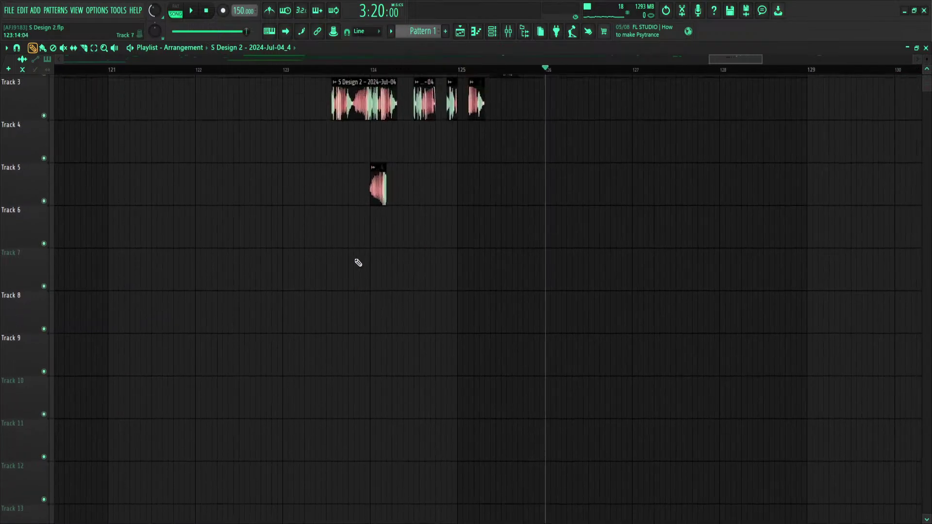
pyautogui.scroll(1, 531, 170)
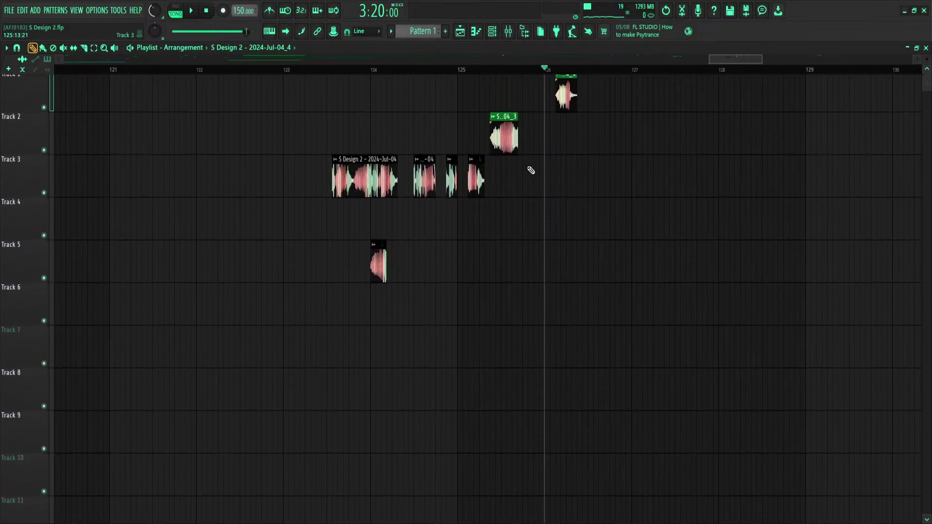
# Audition the Track 2 clip at bar 125, pull its sample waveform out of its settings, and close the settings
pyautogui.click(501, 70)
pyautogui.click(504, 122)
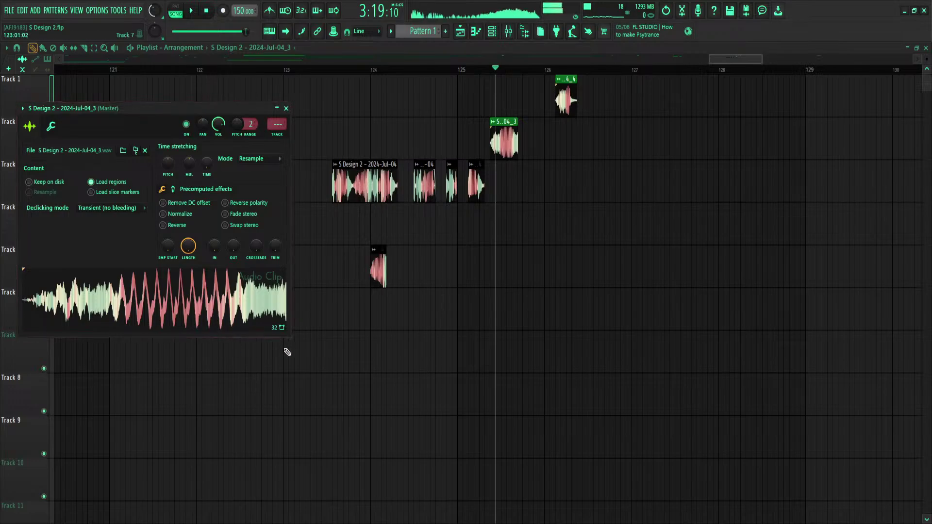
pyautogui.moveTo(231, 303); pyautogui.dragTo(271, 447)
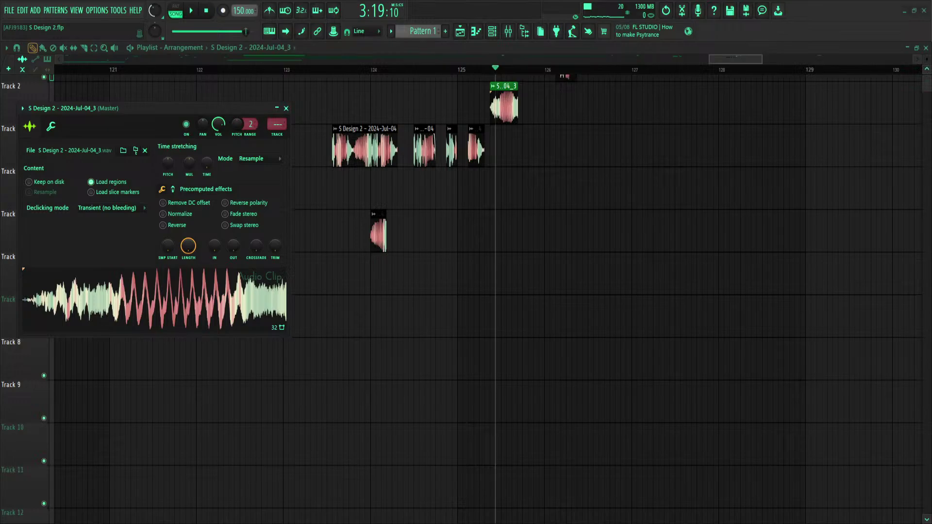
pyautogui.press('Escape')
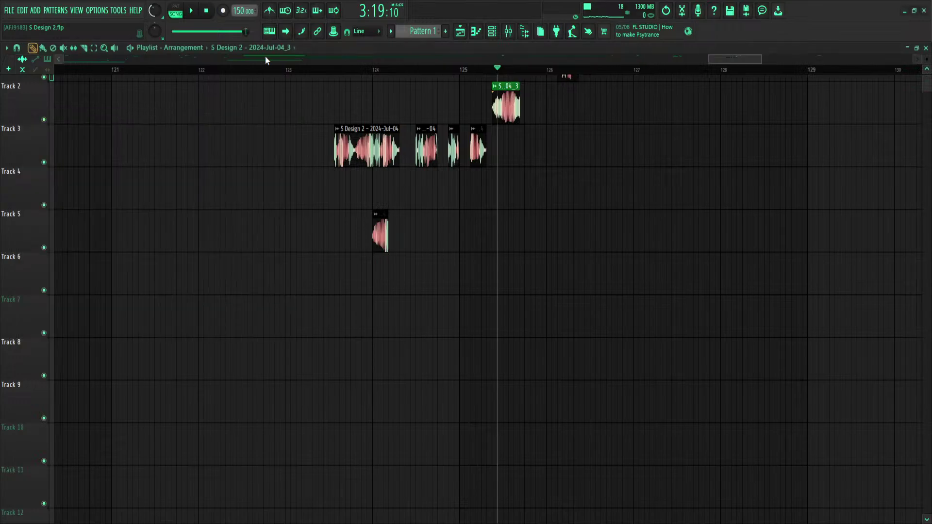
pyautogui.scroll(-5, 285, 63)
pyautogui.scroll(1, 450, 267)
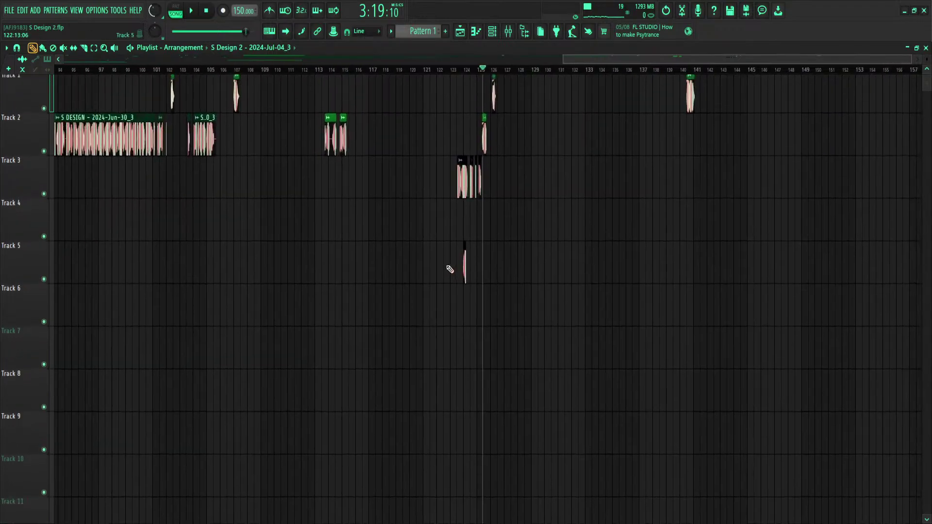
# Play back the resampled Track 1 clip at bar 140 once more
pyautogui.press('space')
pyautogui.click(689, 69)
pyautogui.press('space')
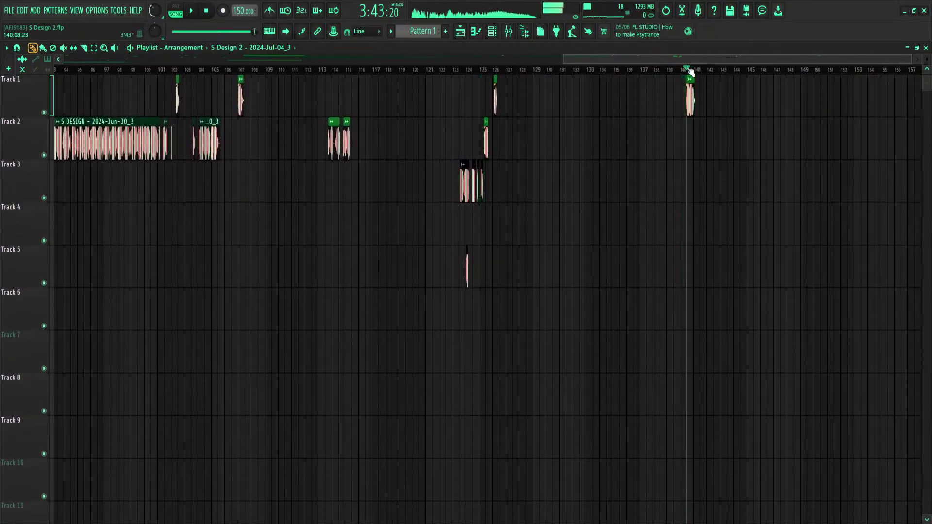
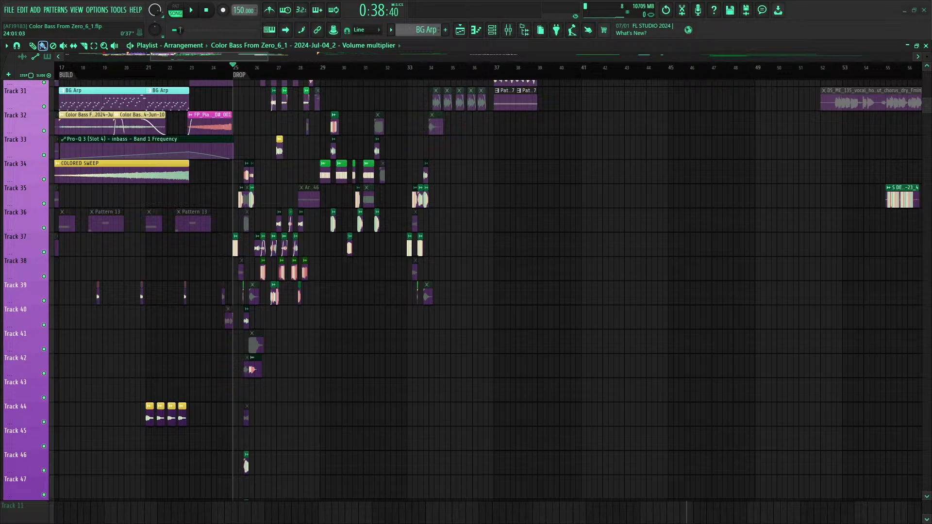
# Play the Color Bass From Zero_6_1 arrangement from before START through the build and drop, and stop the playback
pyautogui.scroll(-5, 215, 62)
pyautogui.moveTo(112, 68); pyautogui.dragTo(92, 68)
pyautogui.press('space')
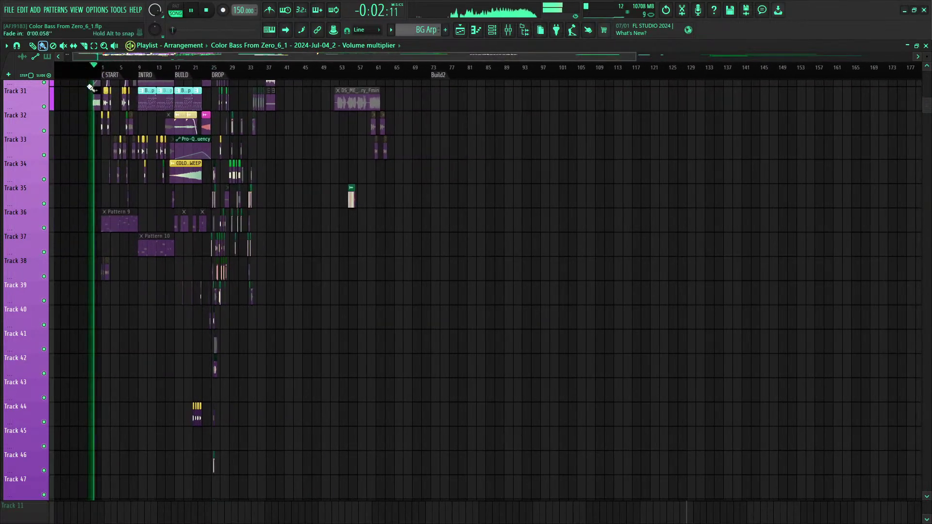
pyautogui.scroll(2, 133, 191)
pyautogui.scroll(4, 133, 191)
pyautogui.scroll(7, 97, 67)
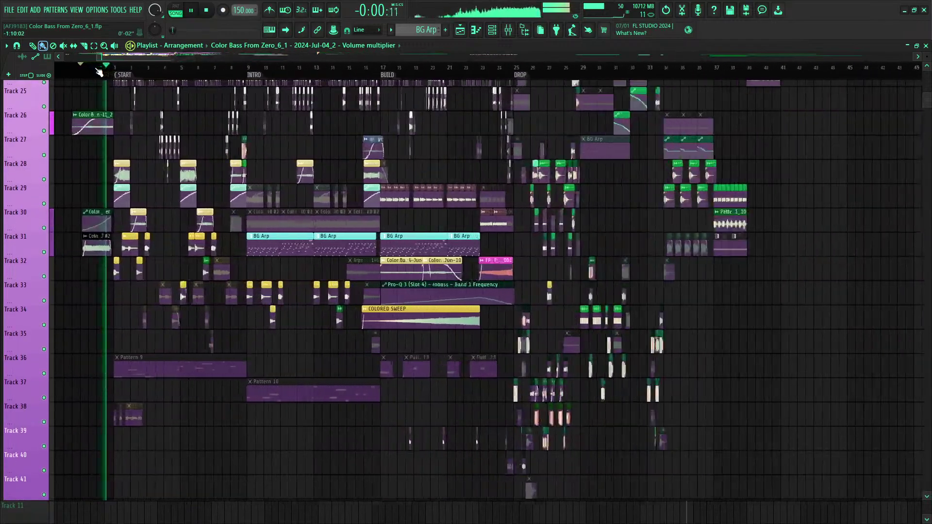
pyautogui.scroll(5, 258, 217)
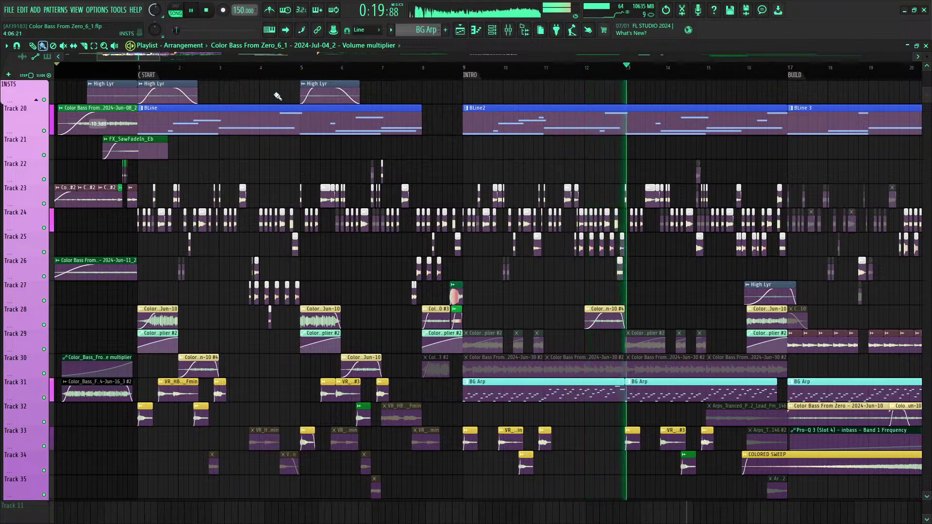
pyautogui.scroll(-5, 277, 76)
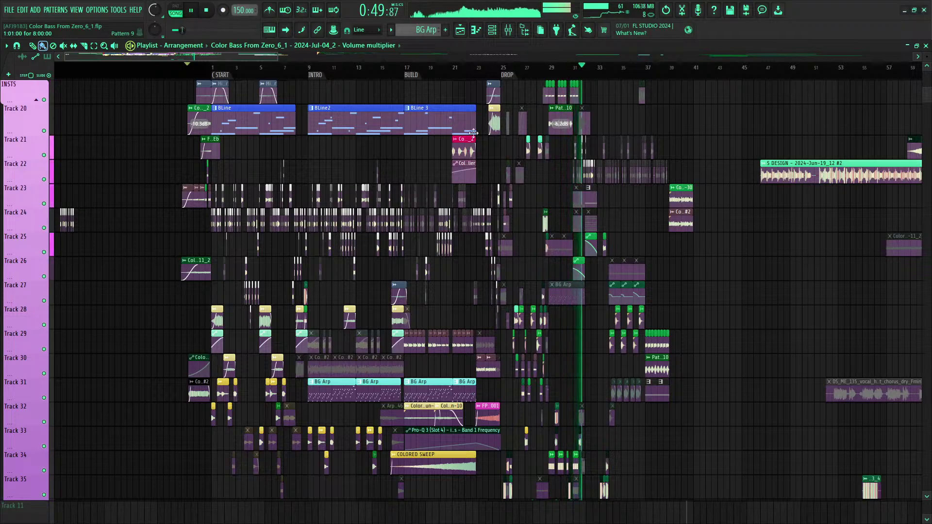
pyautogui.scroll(1, 592, 78)
pyautogui.scroll(5, 593, 77)
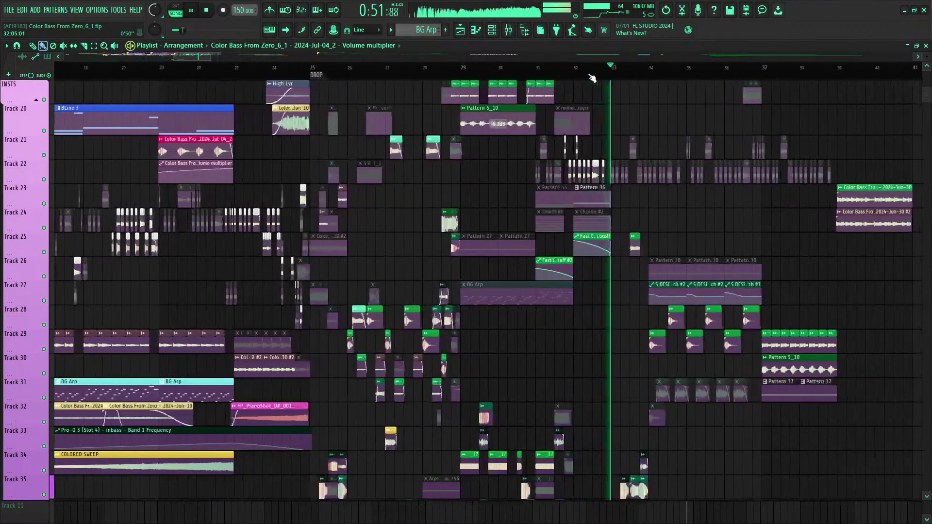
pyautogui.press('space')
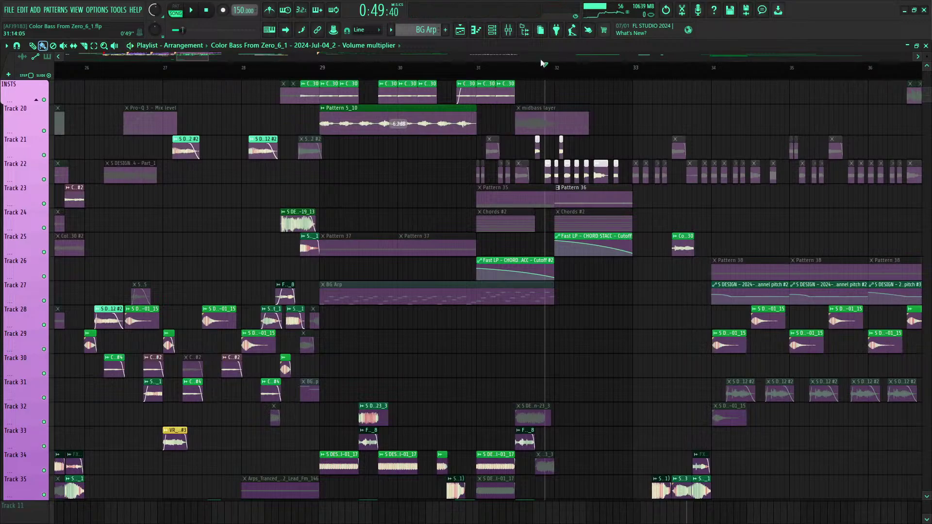
# Add the S Design 2 - 2024-Jul-04_3 sample to Track 24 in bar 33, within the drop section
pyautogui.scroll(-2, 544, 66)
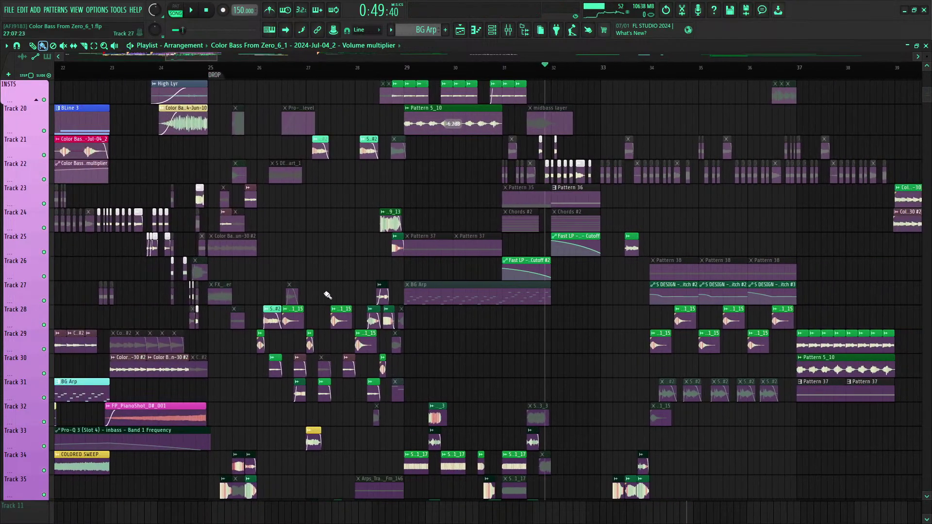
pyautogui.hscroll(-5, 405, 55)
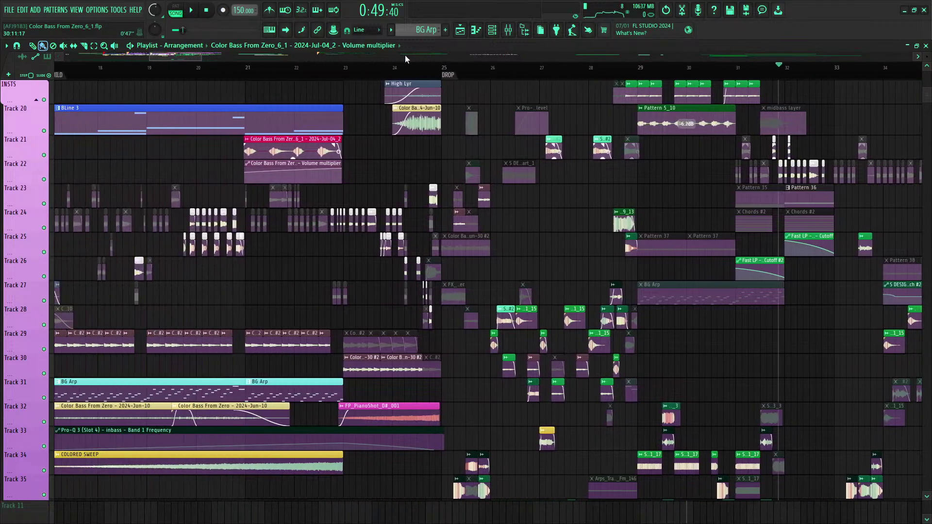
pyautogui.click(415, 67)
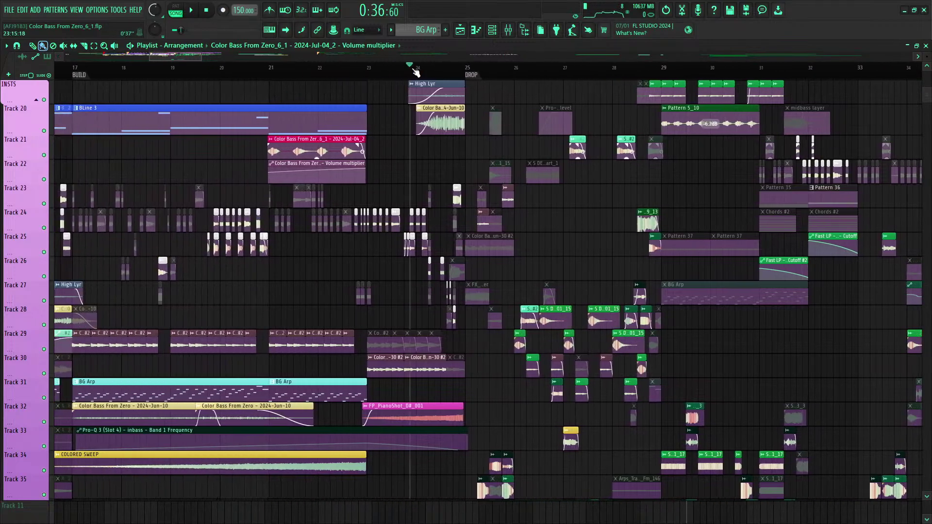
pyautogui.scroll(-5, 416, 68)
pyautogui.scroll(-3, 431, 323)
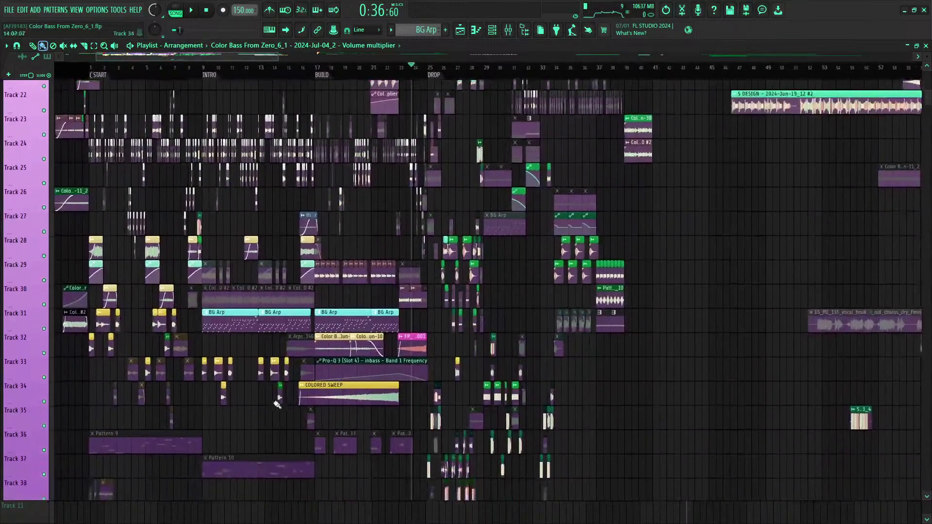
pyautogui.click(533, 69)
pyautogui.scroll(3, 533, 69)
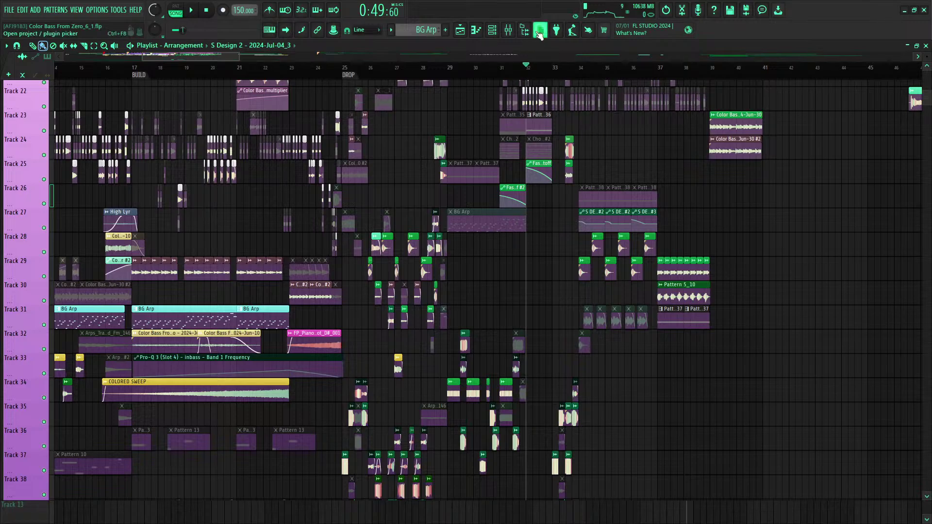
# Set the playback position to bar 28 and move the S Design 2 clip from Track 24 to Track 16 at 30:04
pyautogui.scroll(5, 509, 57)
pyautogui.click(492, 72)
pyautogui.scroll(3, 558, 121)
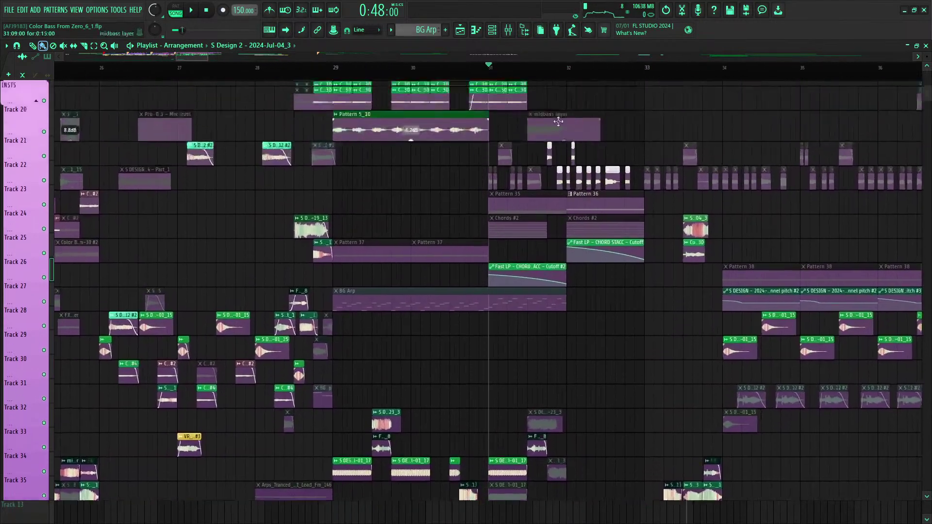
pyautogui.click(268, 72)
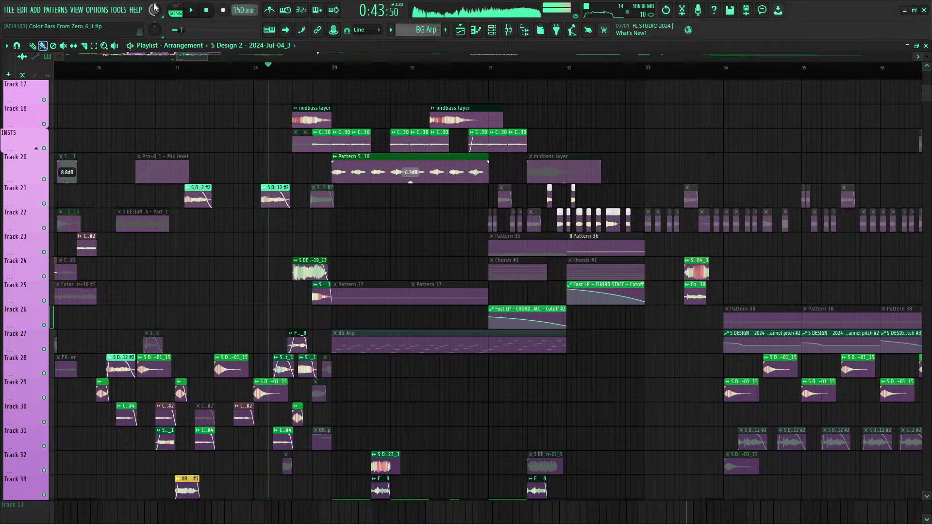
pyautogui.moveTo(614, 88); pyautogui.dragTo(439, 128)
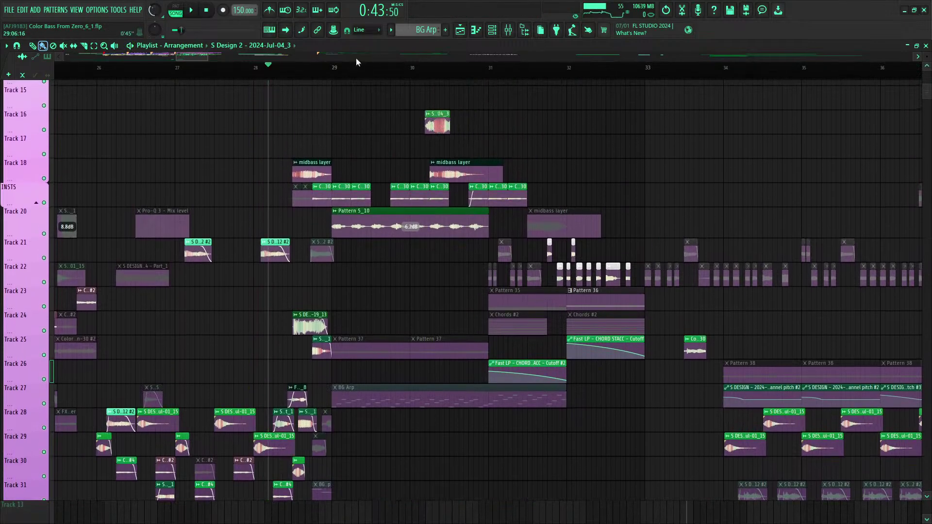
pyautogui.scroll(-5, 357, 61)
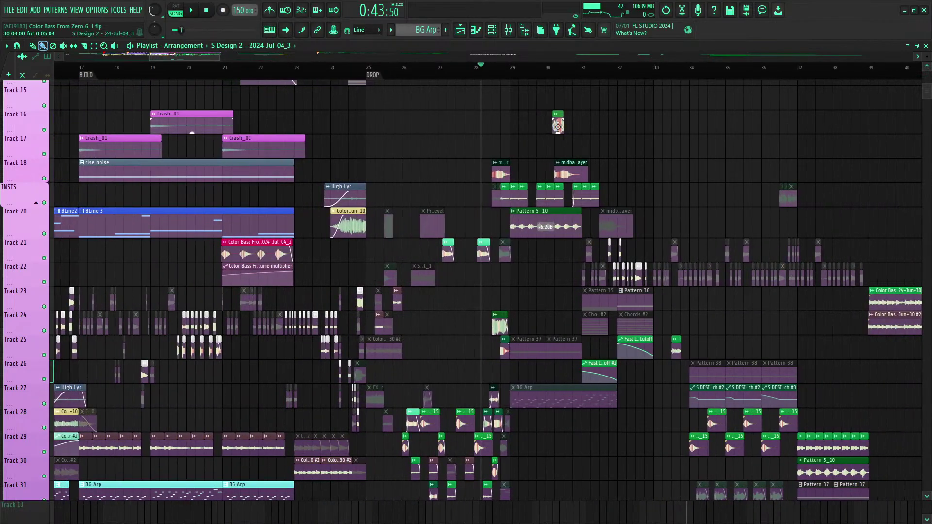
# Route the S Design 2 clip on Track 16 to mixer insert 67 and copy the first BASS 1 track's state onto that insert
pyautogui.doubleClick(558, 126)
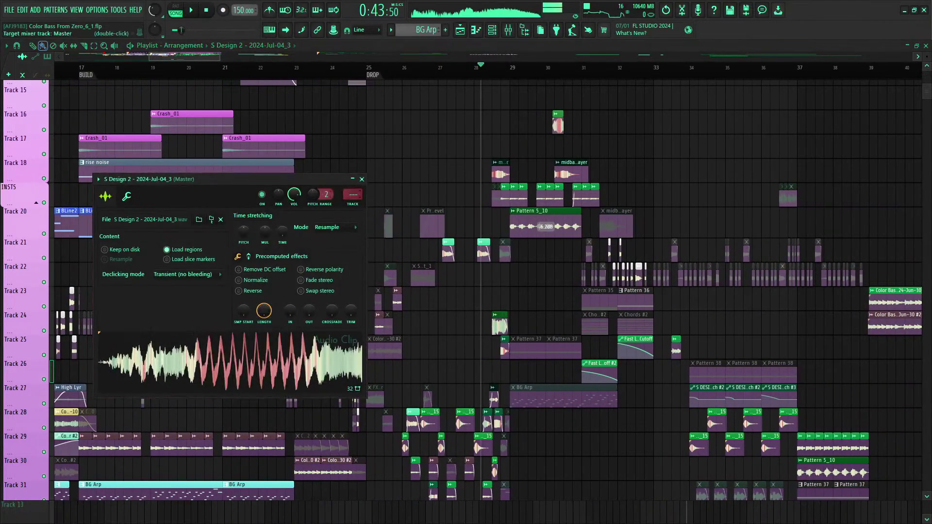
pyautogui.moveTo(352, 195); pyautogui.dragTo(353, 131)
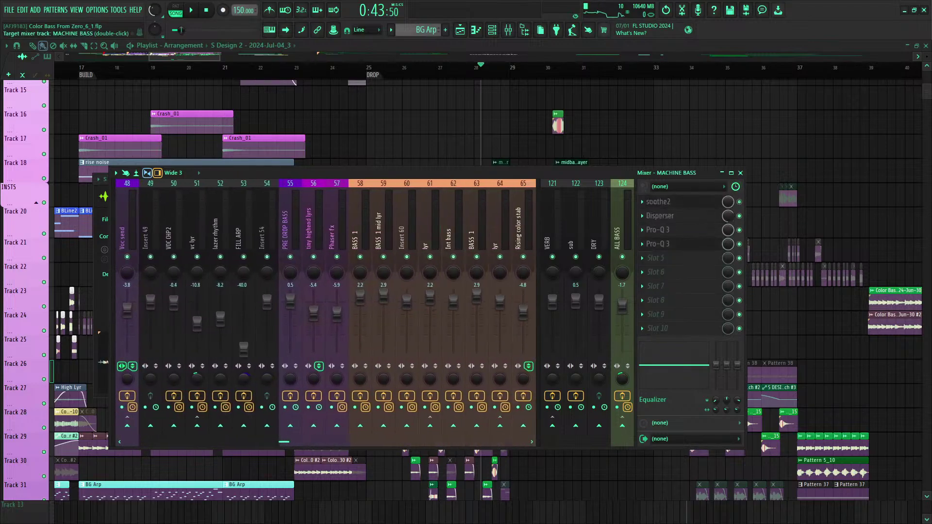
pyautogui.press('Right')
pyautogui.press('Right')
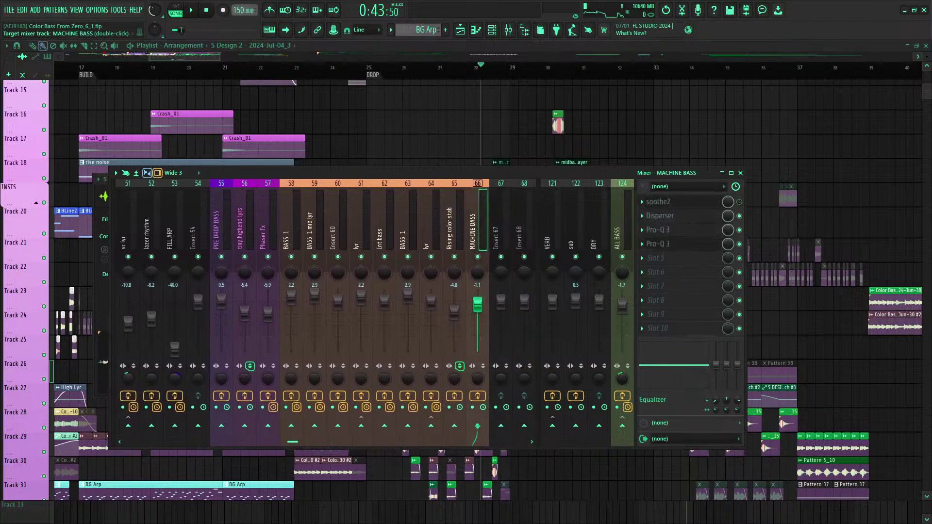
pyautogui.press('Left')
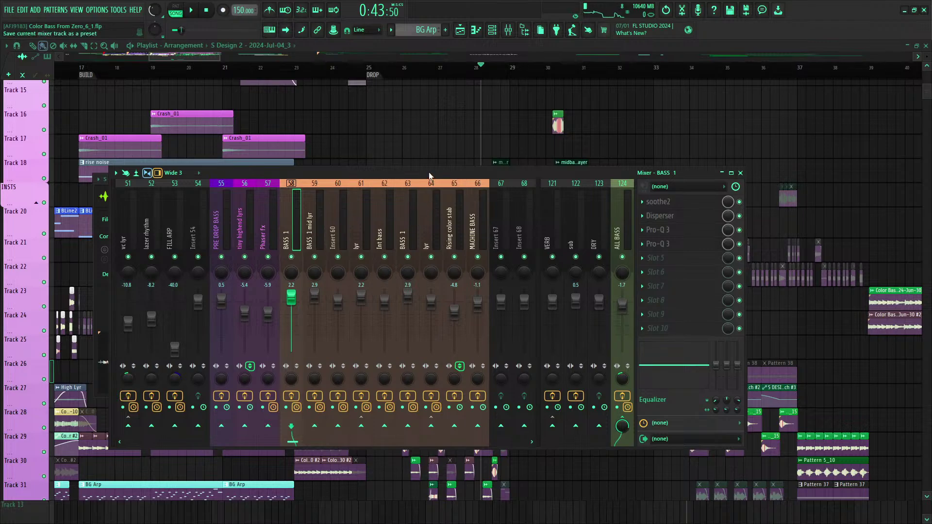
pyautogui.moveTo(498, 236); pyautogui.dragTo(497, 237)
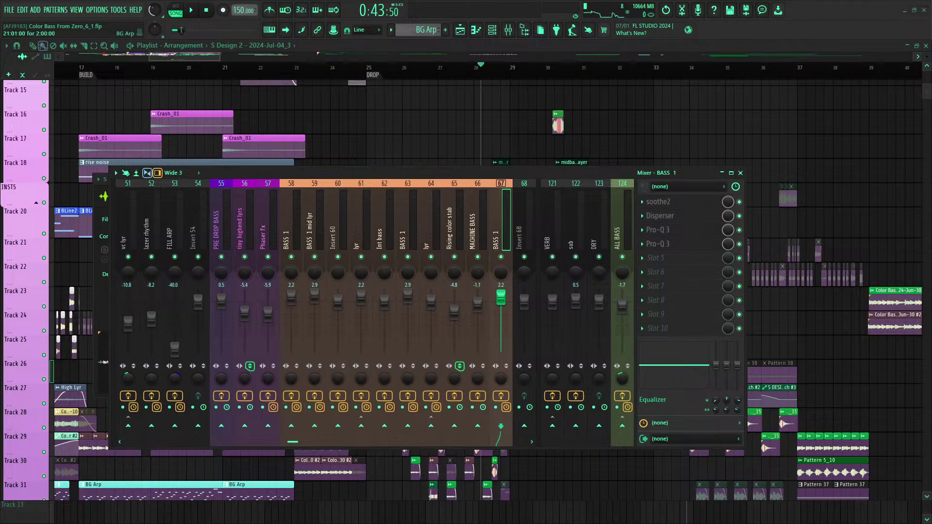
# Switch to OBS, hide the Window Capture source, and return to the FL Studio project
pyautogui.hotkey('alt', 'Tab')
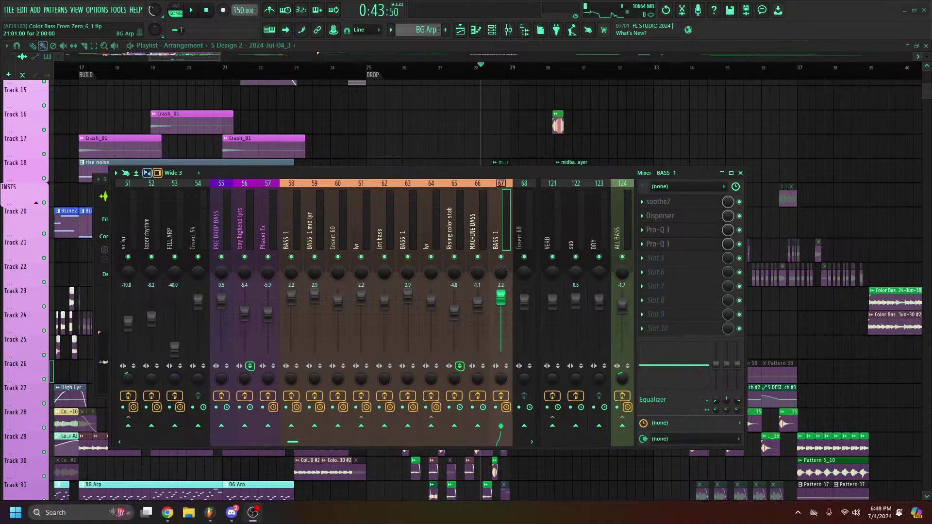
pyautogui.click(476, 341)
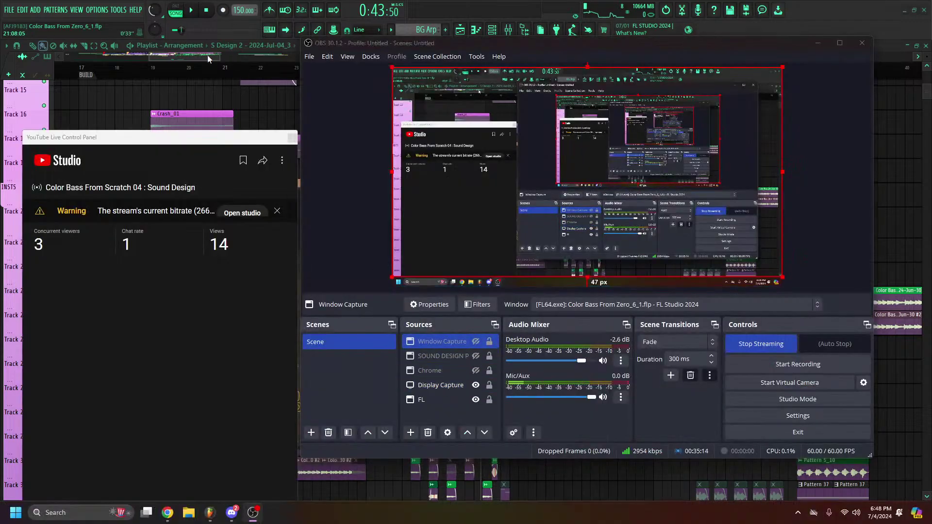
pyautogui.click(208, 54)
# Set the volume of mixer insert 67 to -0.8 dB and route it only to the ALL BASS track
pyautogui.click(410, 68)
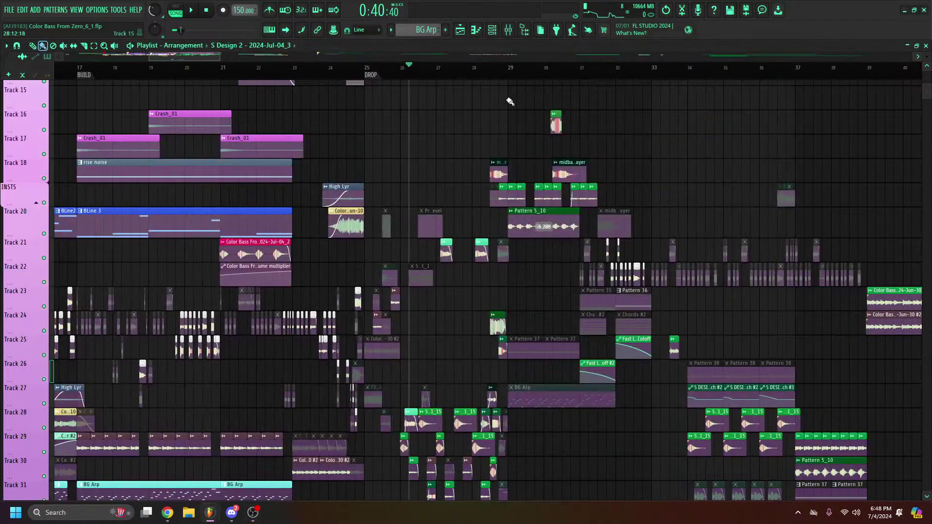
pyautogui.scroll(5, 556, 124)
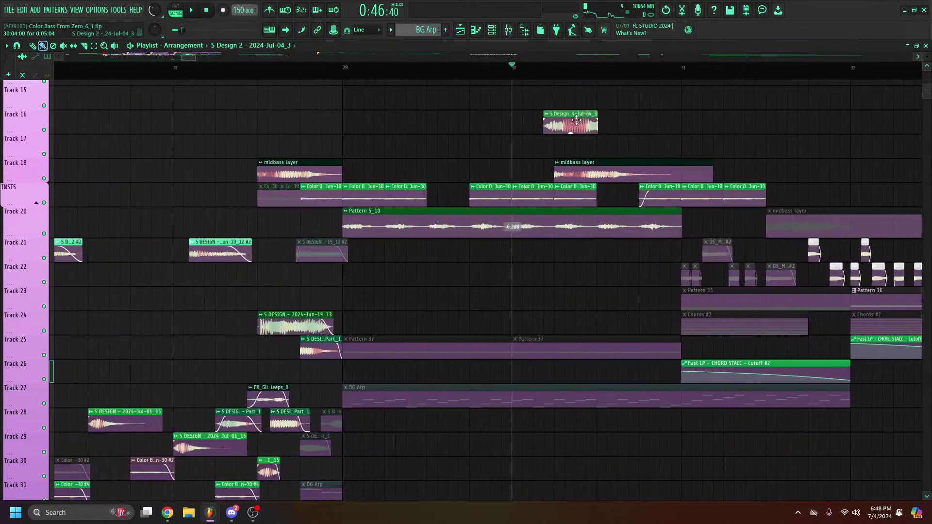
pyautogui.doubleClick(556, 125)
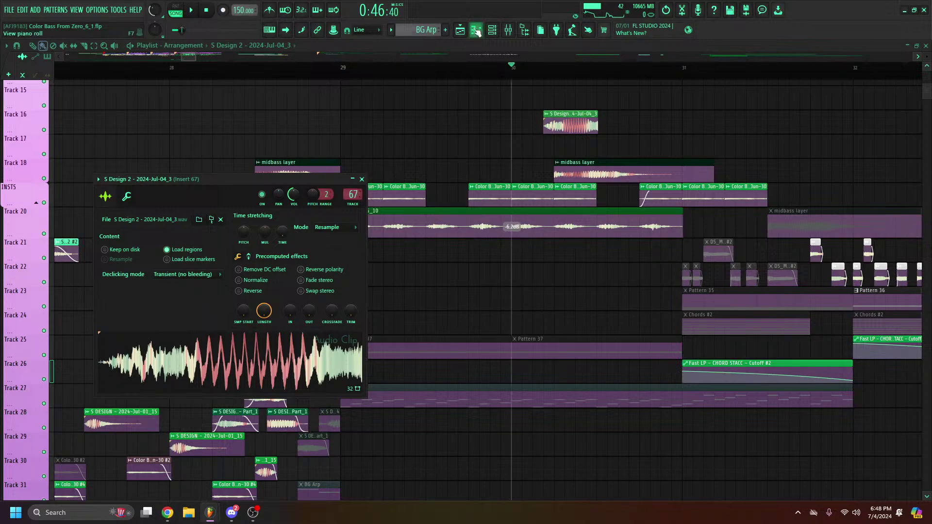
pyautogui.click(508, 30)
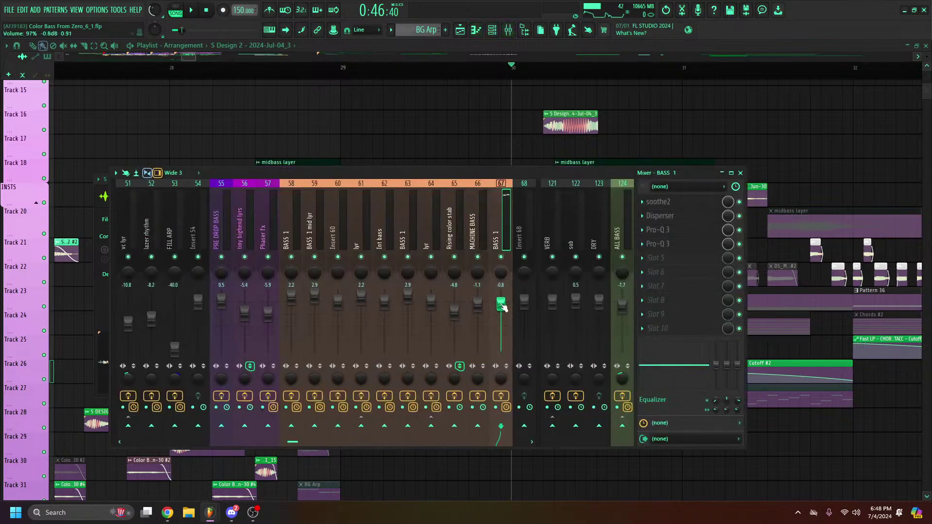
pyautogui.rightClick(623, 427)
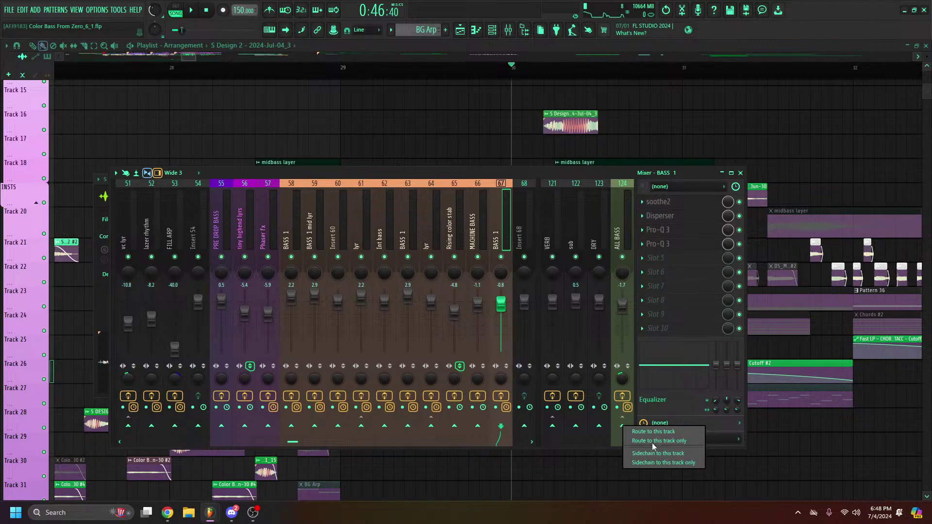
pyautogui.click(655, 441)
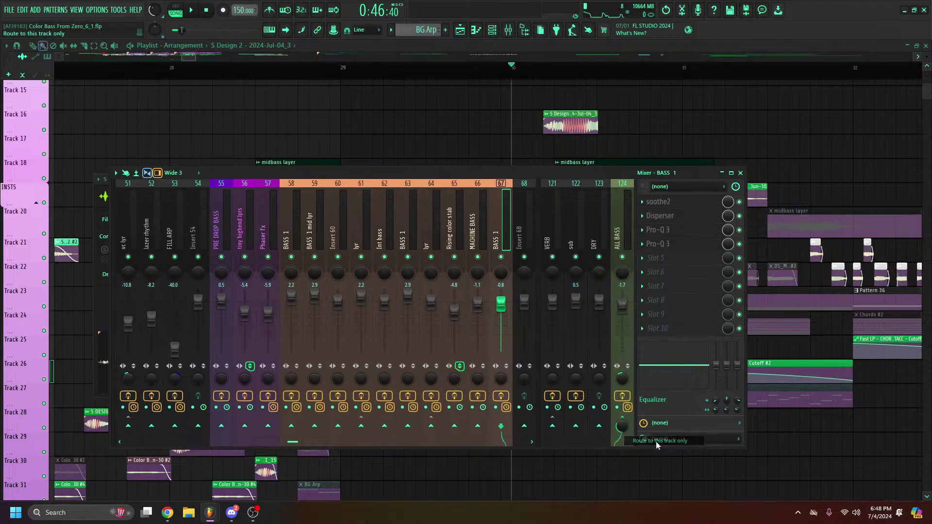
# Select the ALL BASS mixer track and play the arrangement around bar 30 to check the Track 16 clip
pyautogui.click(621, 224)
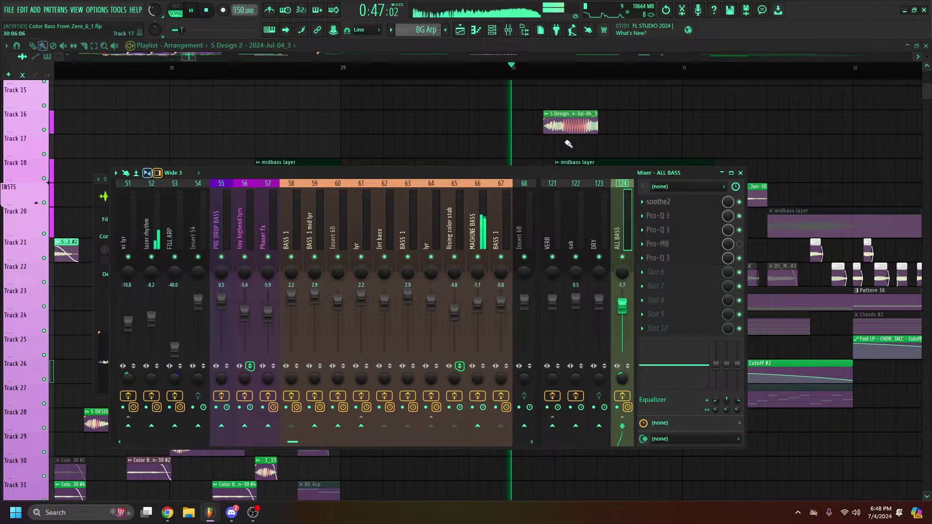
pyautogui.click(539, 80)
pyautogui.press('space')
# Move the S Design 2 clip on Track 16 to 27:10 and play from late in bar 23 toward the drop
pyautogui.moveTo(576, 127); pyautogui.dragTo(127, 126)
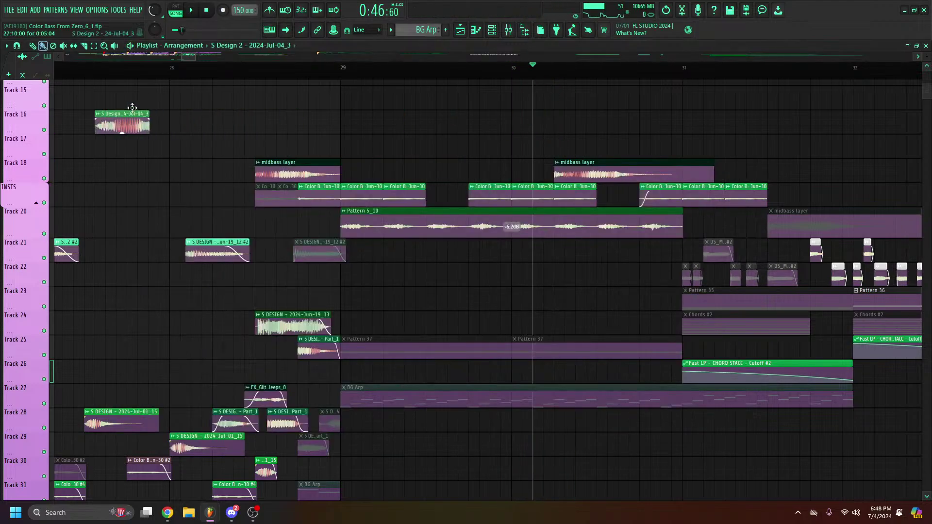
pyautogui.scroll(-4, 176, 72)
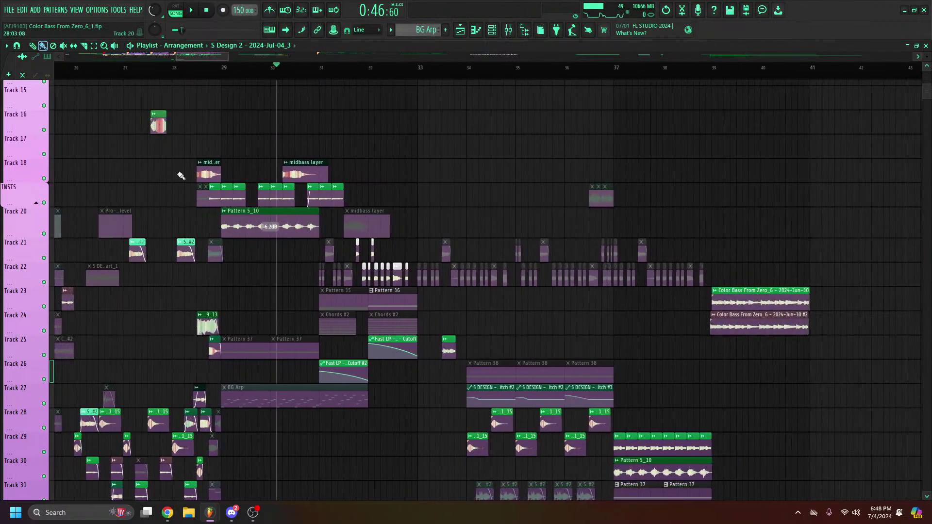
pyautogui.doubleClick(159, 124)
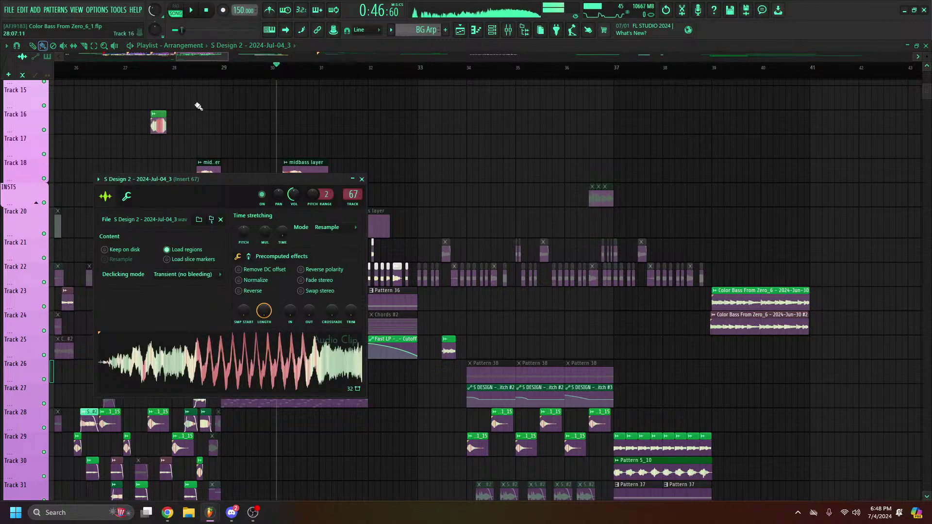
pyautogui.moveTo(205, 57); pyautogui.dragTo(186, 57)
pyautogui.click(290, 68)
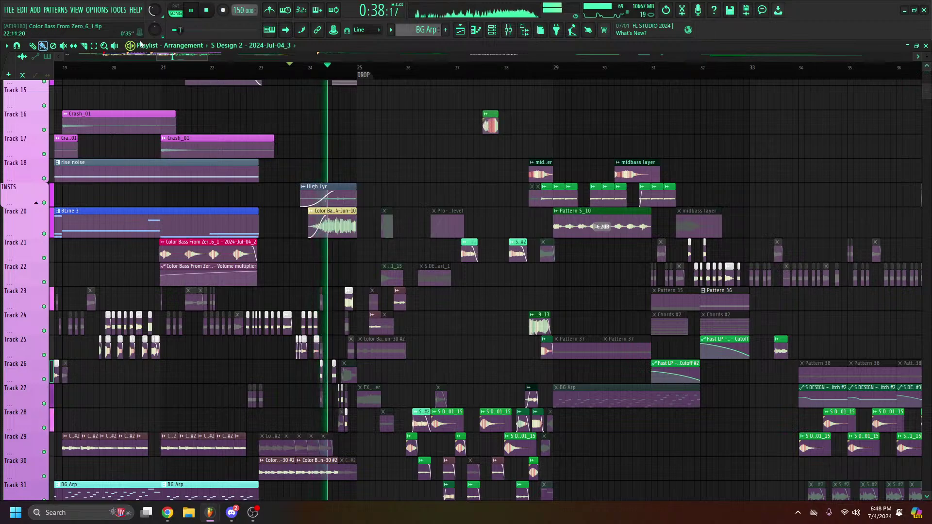
# Mute the S Design 2 clip on Track 16 and play the drop from bar 25 without it
pyautogui.click(63, 45)
pyautogui.click(491, 125)
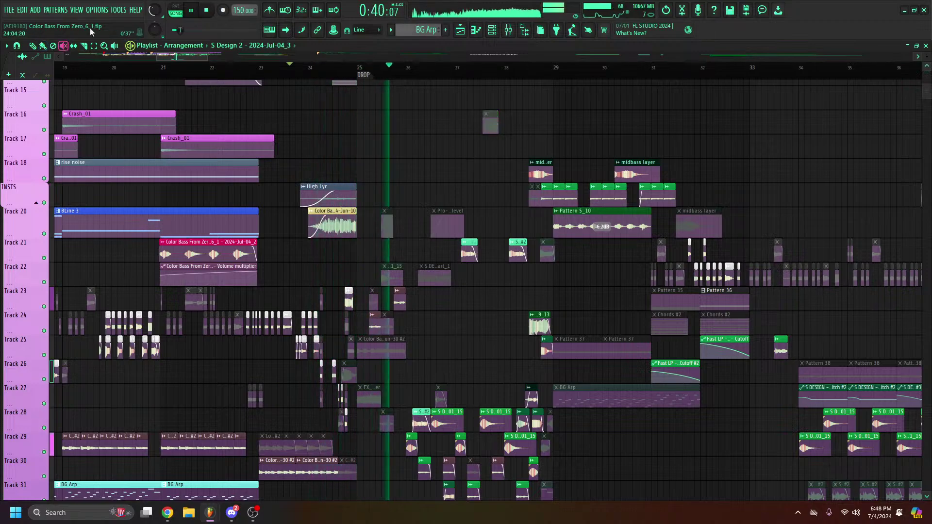
pyautogui.click(34, 45)
pyautogui.press('space')
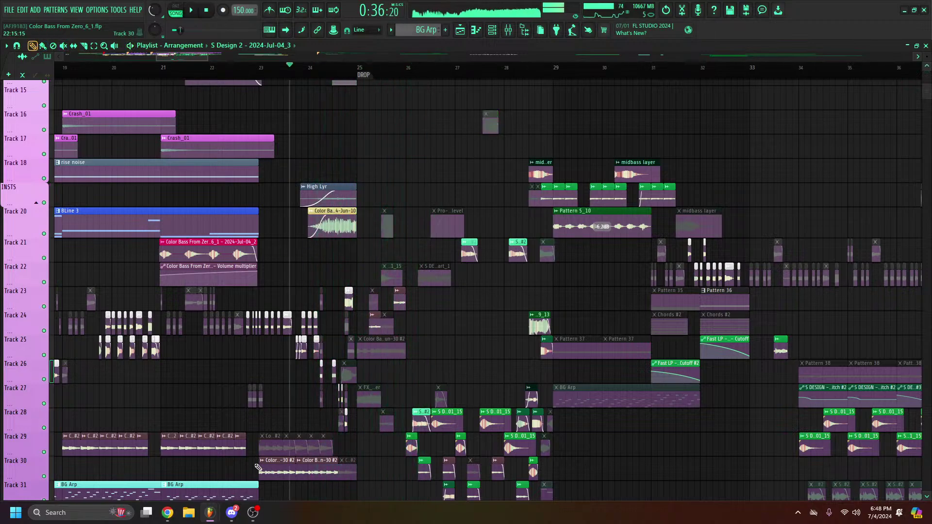
pyautogui.click(250, 516)
pyautogui.click(252, 515)
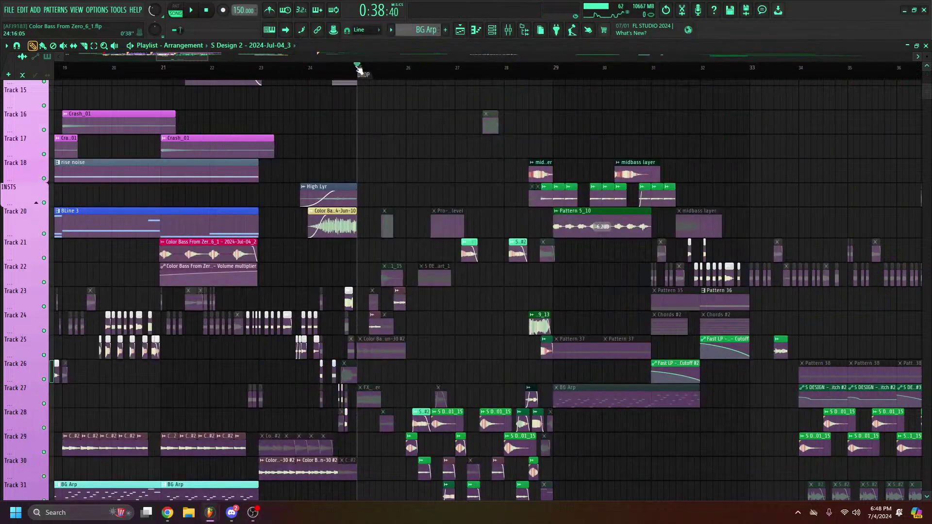
pyautogui.press('space')
pyautogui.scroll(3, 491, 70)
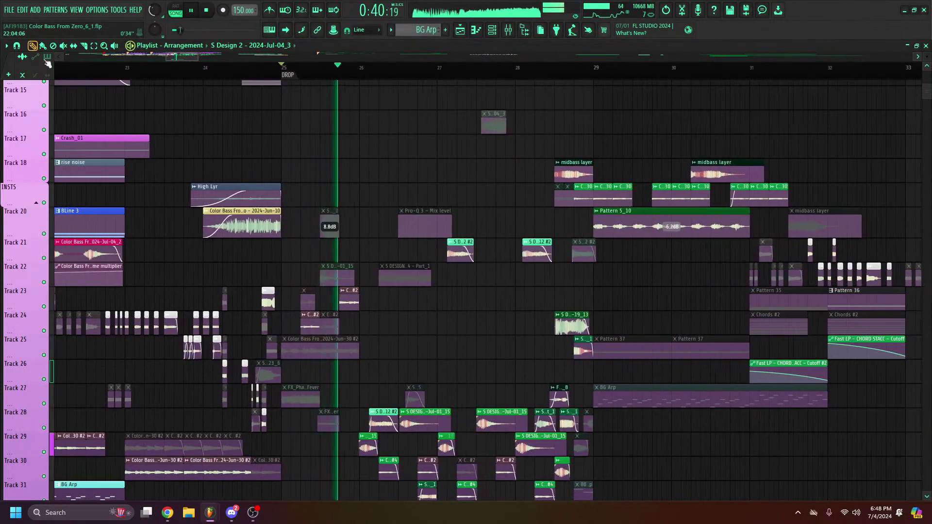
# Move the S Design 2 clip to 31:09 on Track 18, unmute it, and play from just before it
pyautogui.moveTo(492, 124)
pyautogui.mouseDown()
pyautogui.moveTo(857, 122)
pyautogui.moveTo(911, 126)
pyautogui.moveTo(924, 142)
pyautogui.moveTo(615, 186)
pyautogui.moveTo(614, 176)
pyautogui.mouseUp()
pyautogui.press('space')
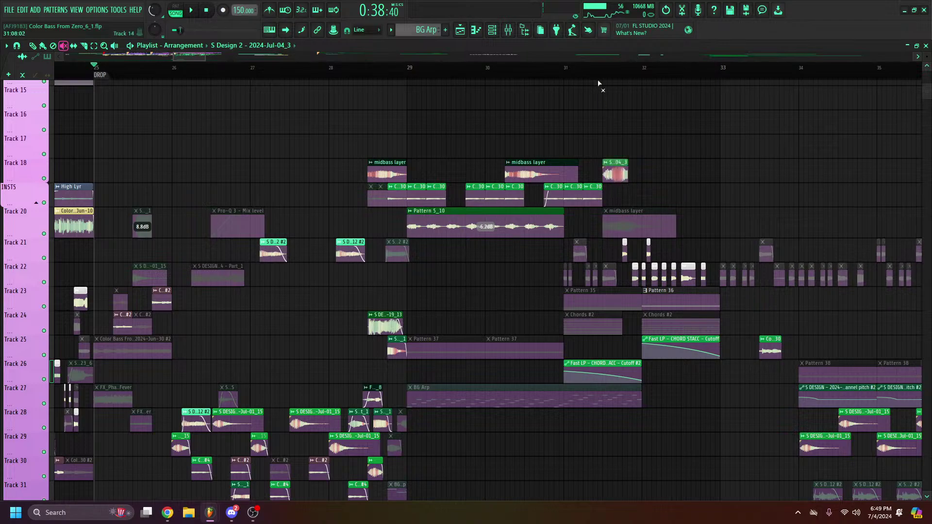
pyautogui.click(594, 73)
pyautogui.press('space')
# Extend the S Design 2 clip on Track 18 to a length of 0:08:04 and replay the passage into it
pyautogui.scroll(4, 603, 79)
pyautogui.click(74, 46)
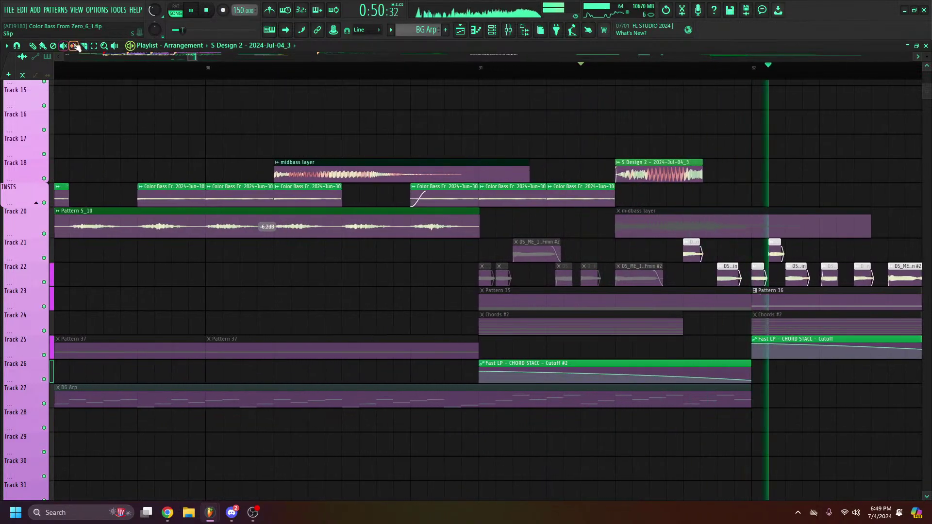
pyautogui.press('space')
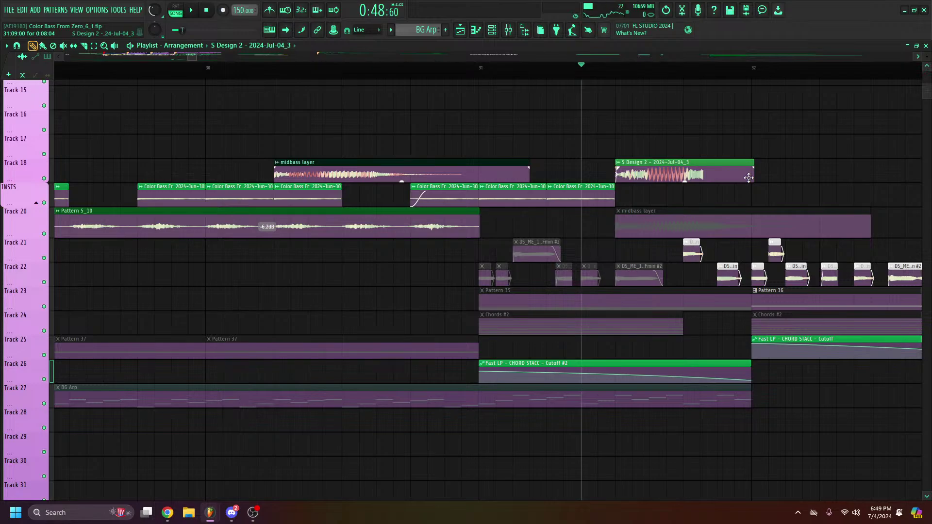
pyautogui.click(77, 47)
pyautogui.press('space')
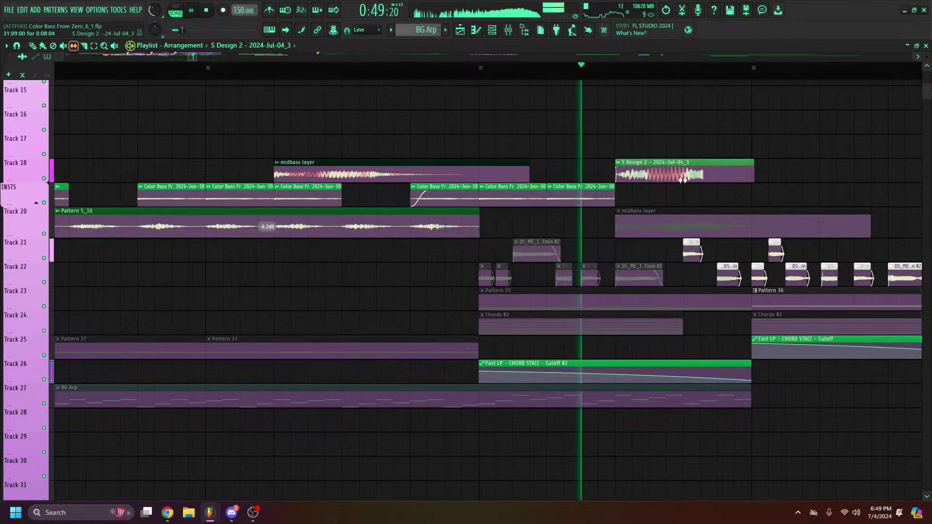
# Try time-stretching the S Design 2 clip on Track 18 longer with the Auto stretch mode, and audition it
pyautogui.press('space')
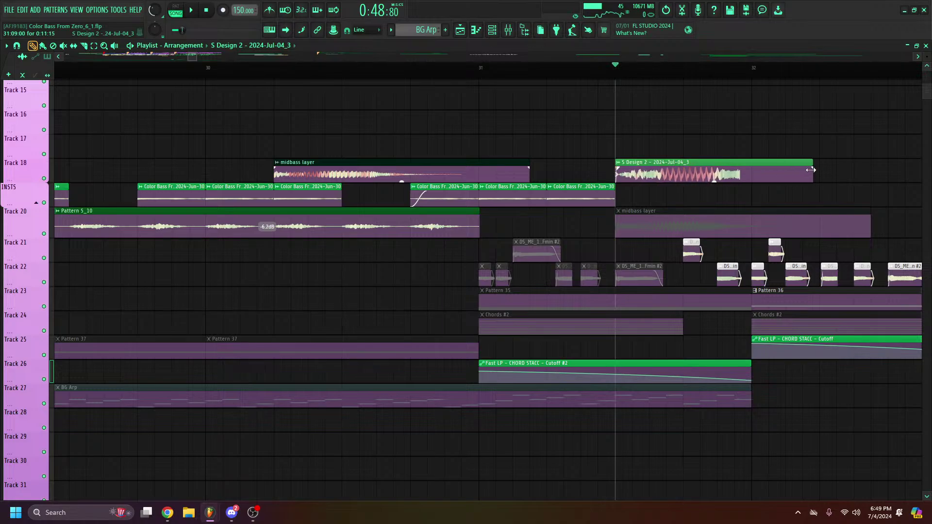
pyautogui.doubleClick(771, 170)
pyautogui.click(336, 227)
pyautogui.click(364, 241)
pyautogui.press('space')
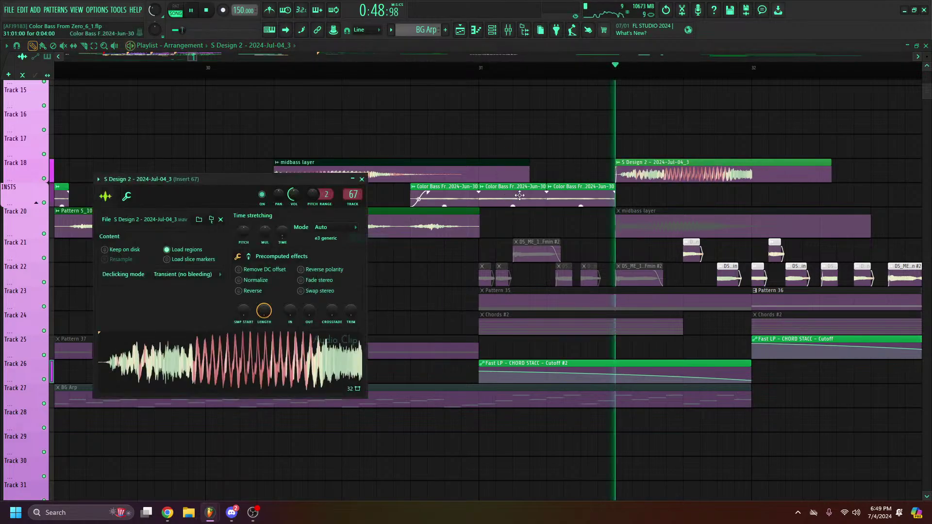
pyautogui.press('space')
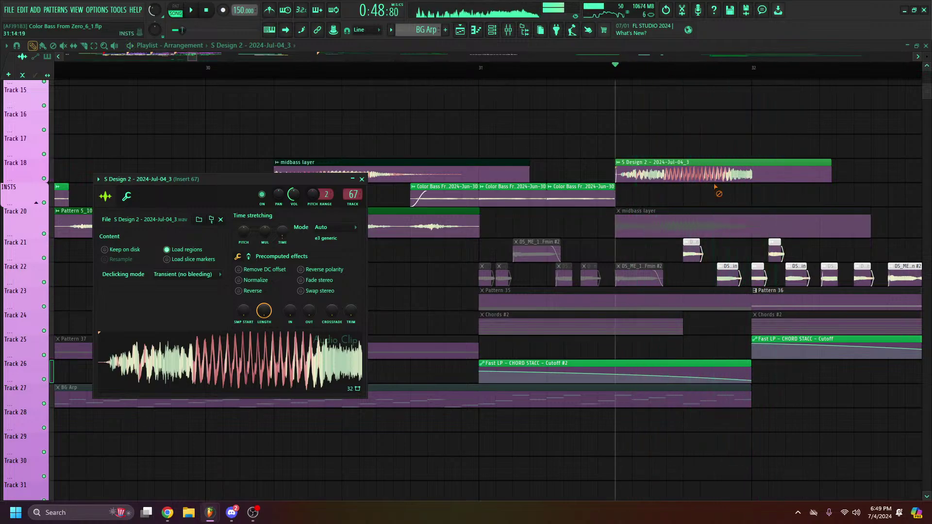
# Reset the time stretch of the S Design 2 sample in its channel settings
pyautogui.rightClick(718, 191)
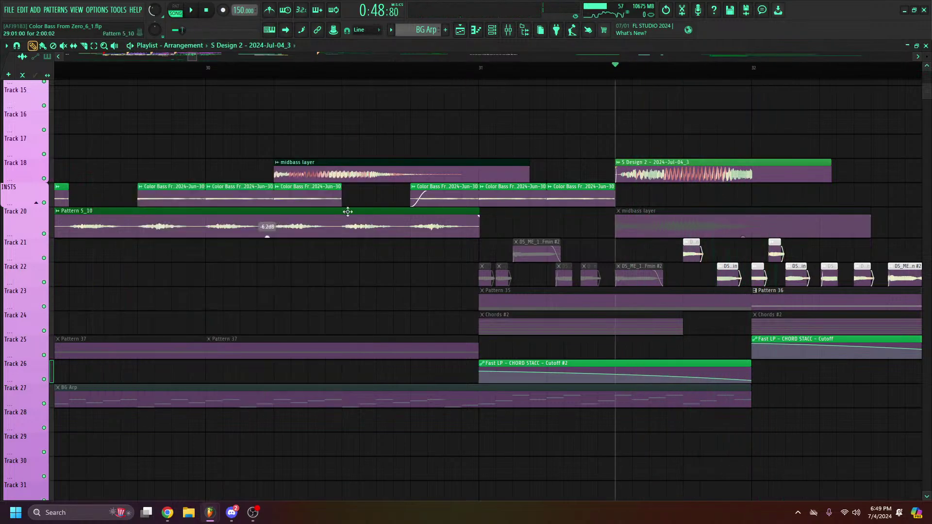
pyautogui.doubleClick(692, 173)
pyautogui.click(336, 228)
pyautogui.click(336, 228)
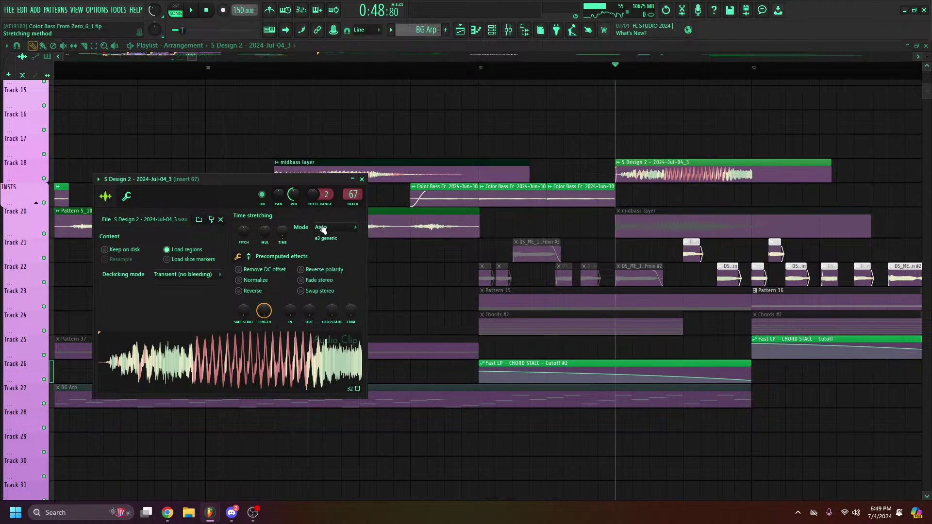
pyautogui.moveTo(283, 235); pyautogui.dragTo(283, 258)
# Reposition the S Design 2 clip on Track 18 to 31:12 and play from around 31:06
pyautogui.moveTo(662, 162); pyautogui.dragTo(771, 163)
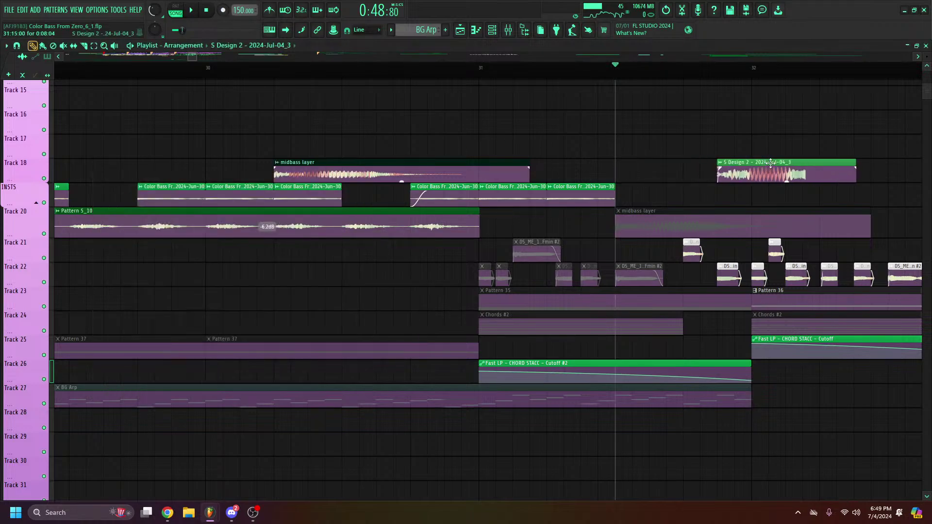
pyautogui.scroll(-5, 670, 77)
pyautogui.press('space')
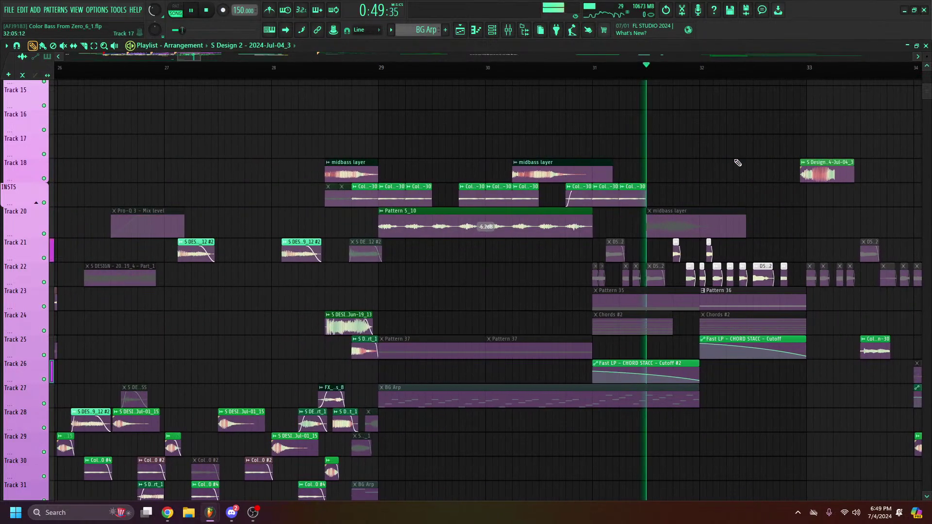
pyautogui.press('space')
pyautogui.moveTo(831, 172); pyautogui.dragTo(677, 173)
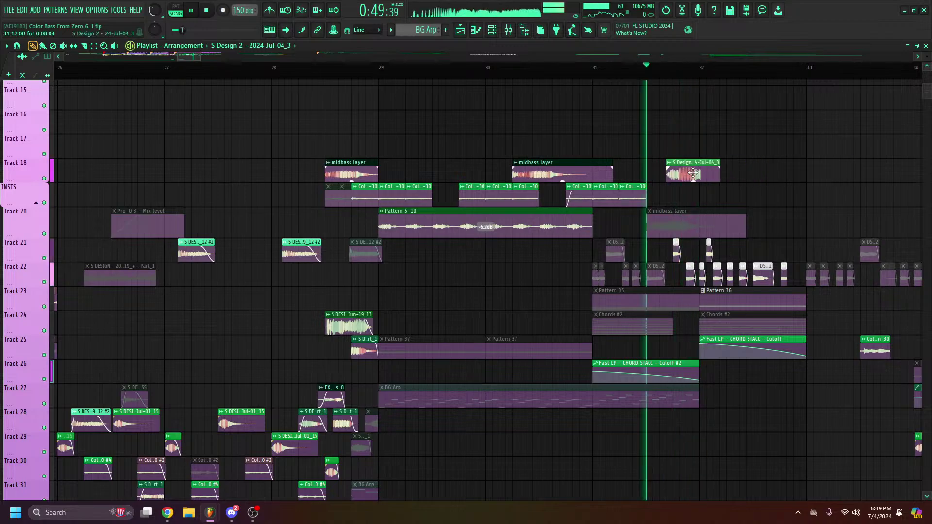
pyautogui.click(627, 70)
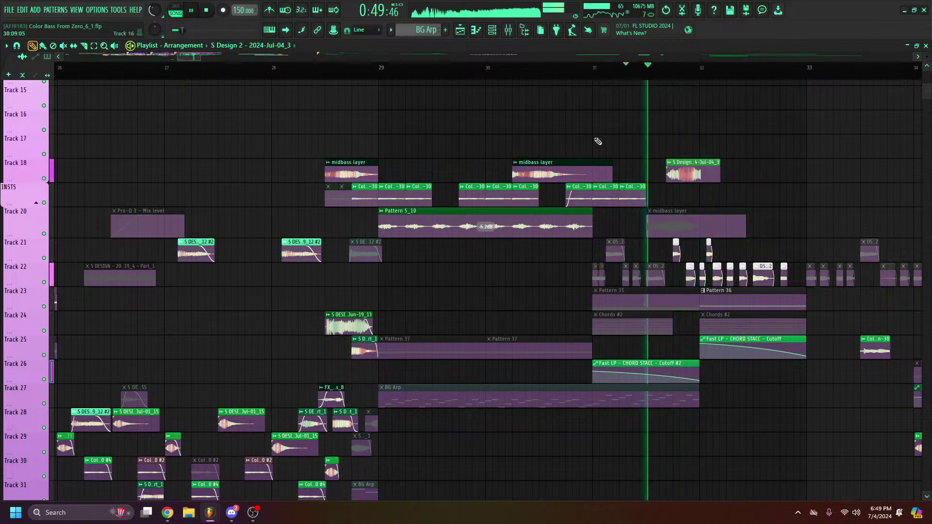
pyautogui.press('space')
# Reverse the S Design 2 sample and play the arrangement into it
pyautogui.doubleClick(689, 175)
pyautogui.click(248, 291)
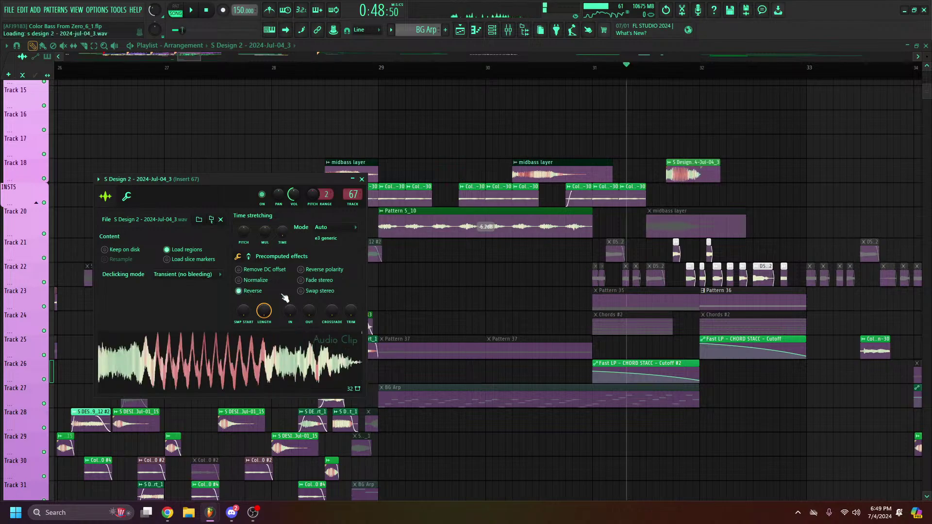
pyautogui.press('space')
# Set the S Design 2 clip's gain to -4.0 dB and give it a fade-in of about 0.18 seconds
pyautogui.click(692, 181)
pyautogui.press('space')
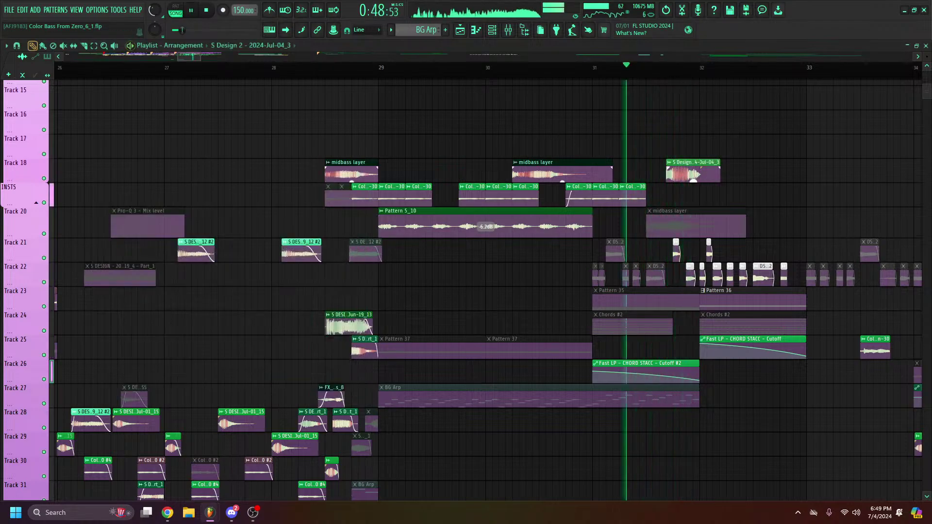
pyautogui.press('space')
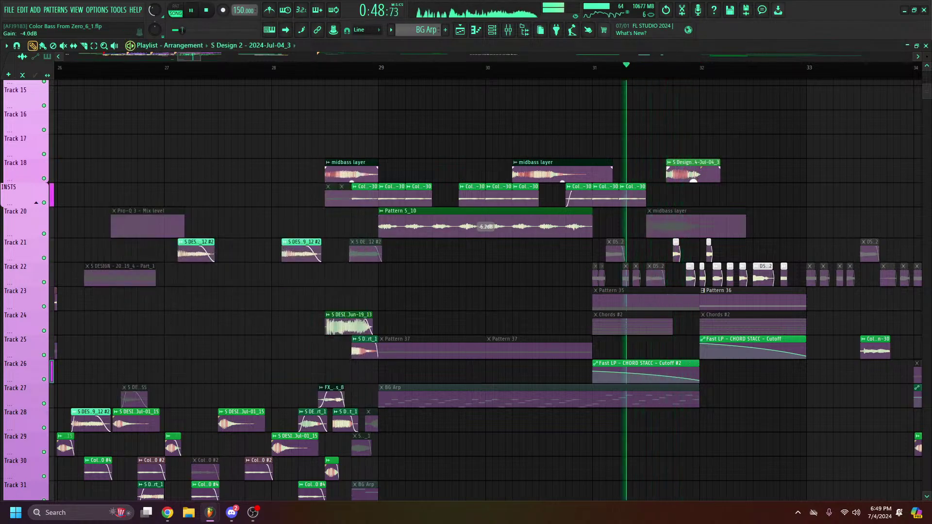
pyautogui.press('space')
pyautogui.press('space')
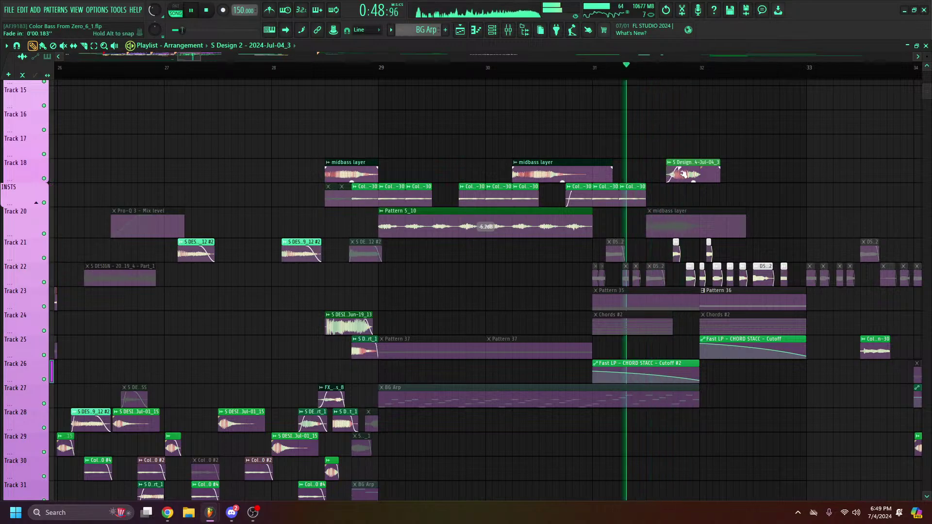
pyautogui.press('space')
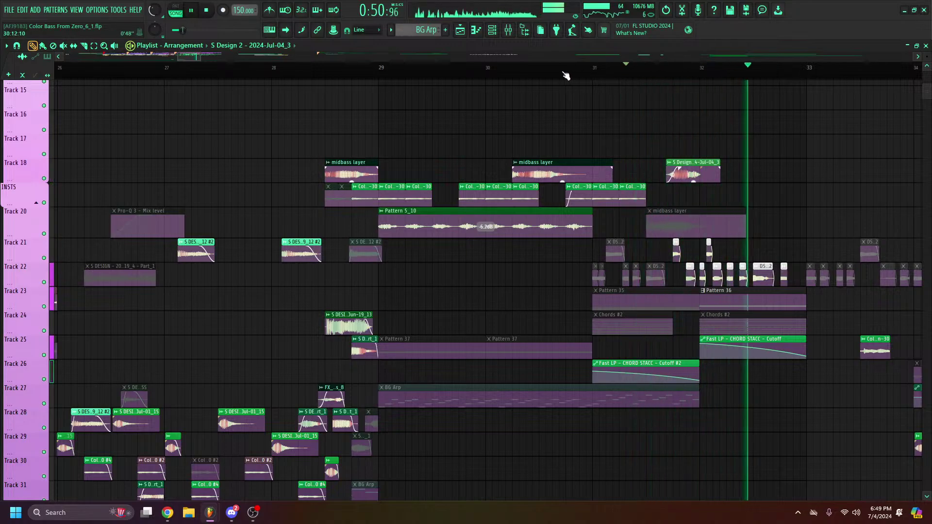
# Play from late in bar 30, from bar 31 and from the S Design 2 clip's start to check how it fits
pyautogui.press('space')
pyautogui.scroll(-3, 566, 75)
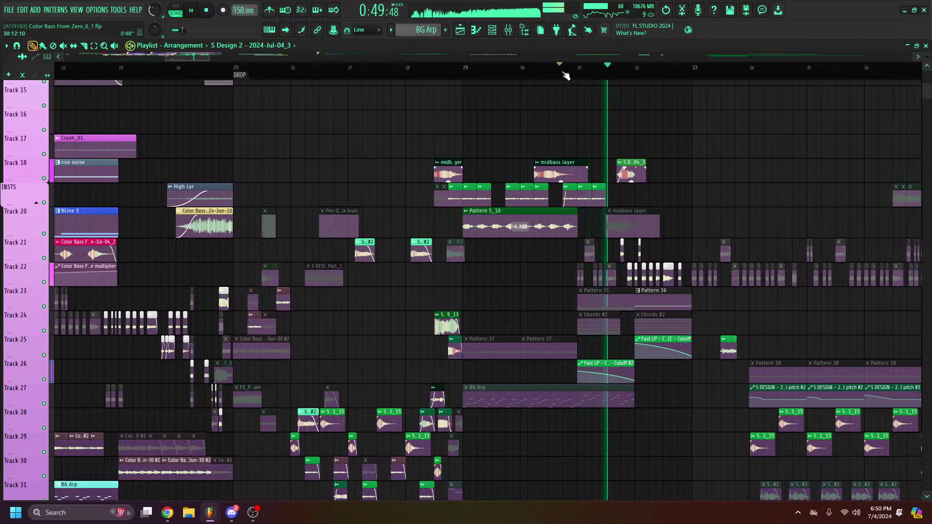
pyautogui.press('space')
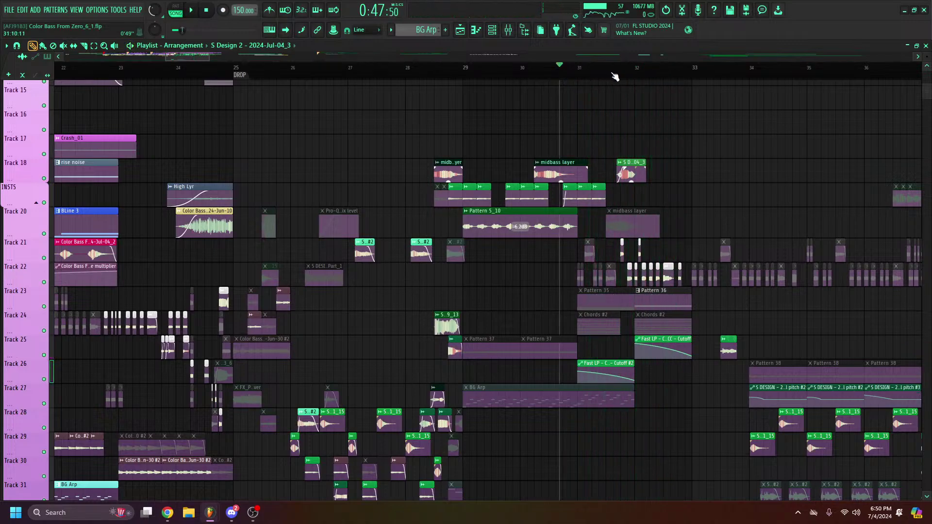
pyautogui.press('space')
pyautogui.scroll(8, 662, 75)
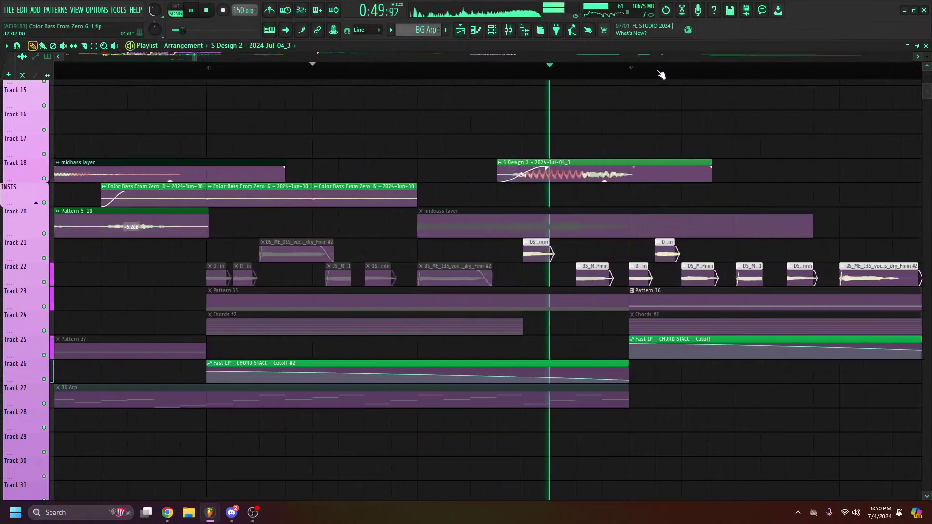
pyautogui.scroll(2, 662, 75)
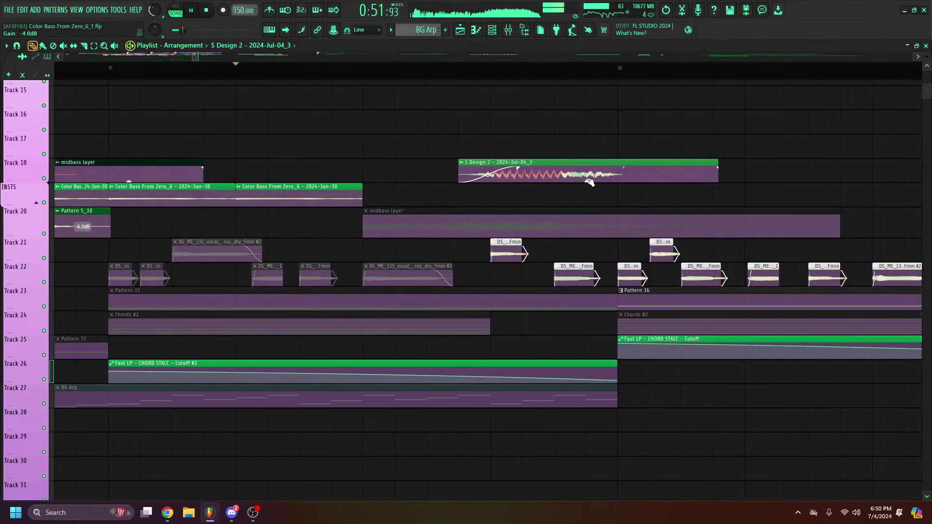
pyautogui.press('space')
pyautogui.scroll(-6, 501, 166)
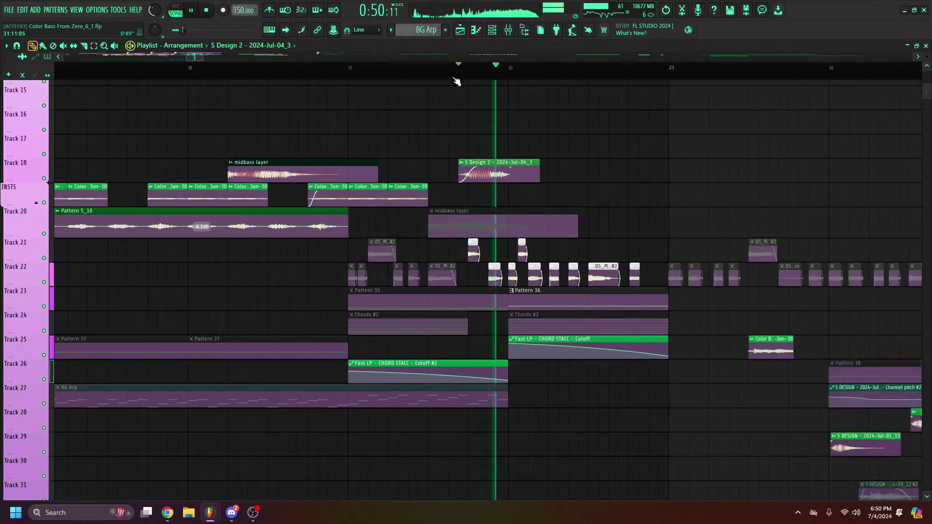
# Add a bell cut of about -2.84 dB near 8824 Hz in the second Pro-Q 3 on mixer insert 67
pyautogui.doubleClick(501, 166)
pyautogui.doubleClick(353, 195)
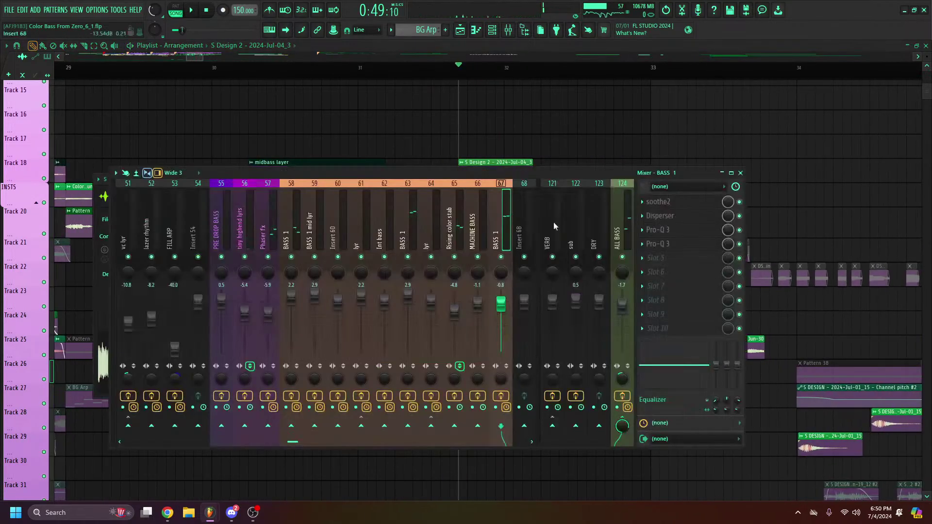
pyautogui.click(675, 247)
pyautogui.moveTo(360, 252); pyautogui.dragTo(417, 275)
pyautogui.press('space')
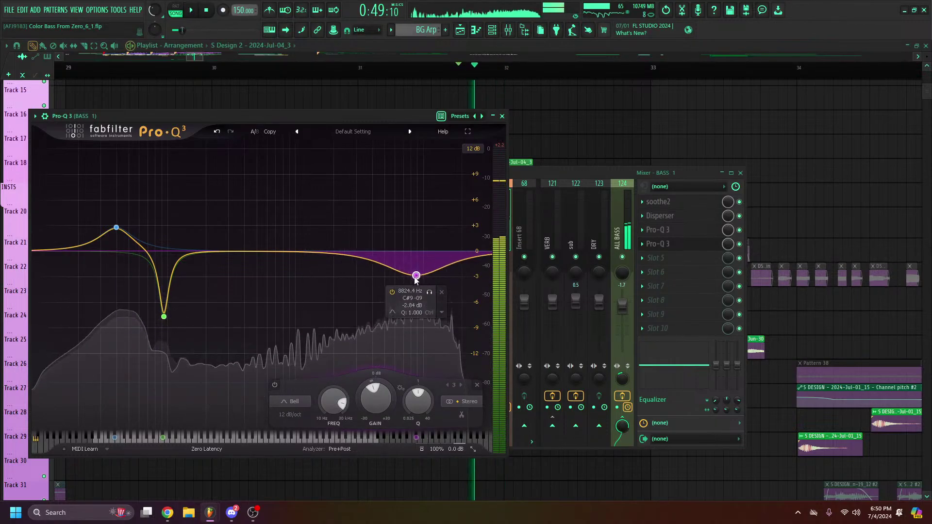
pyautogui.click(502, 116)
# Adjust the stereo separation of mixer insert 67 and set its volume to 0.0 dB, comparing by playback
pyautogui.press('space')
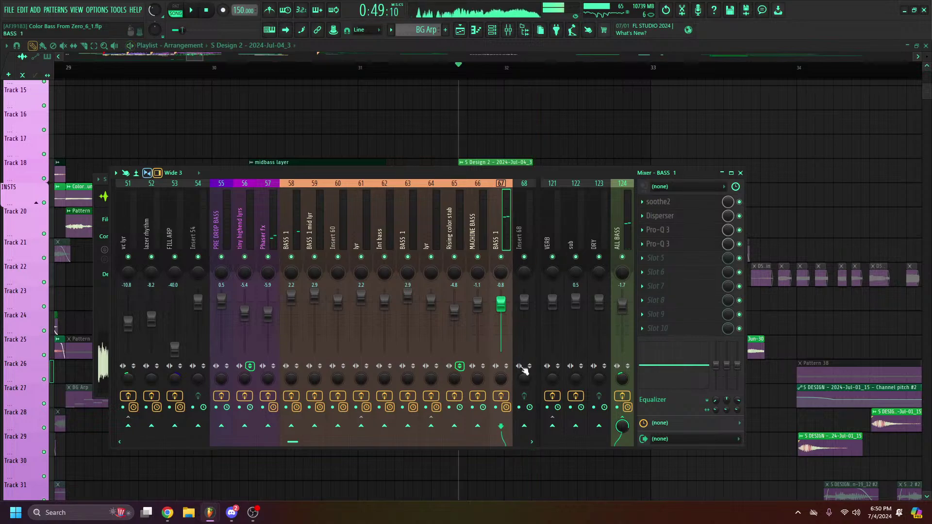
pyautogui.press('space')
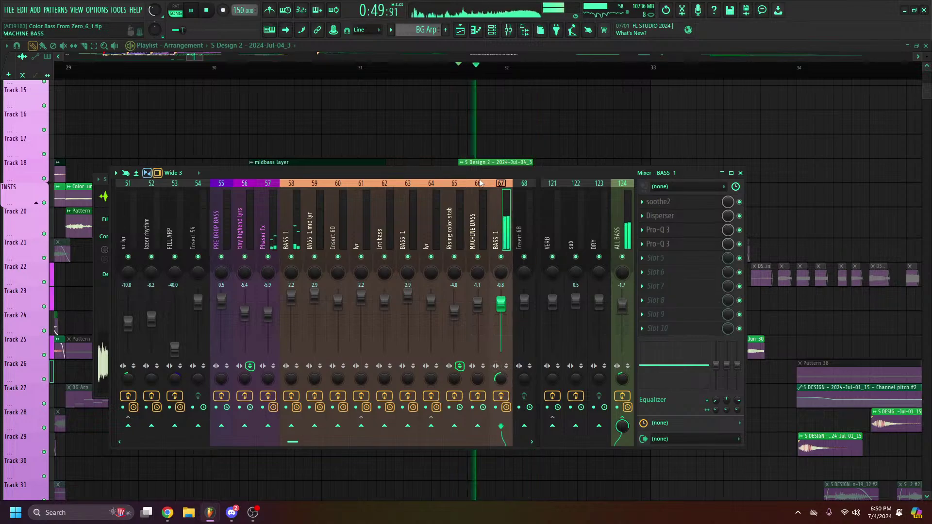
pyautogui.press('space')
pyautogui.press('space')
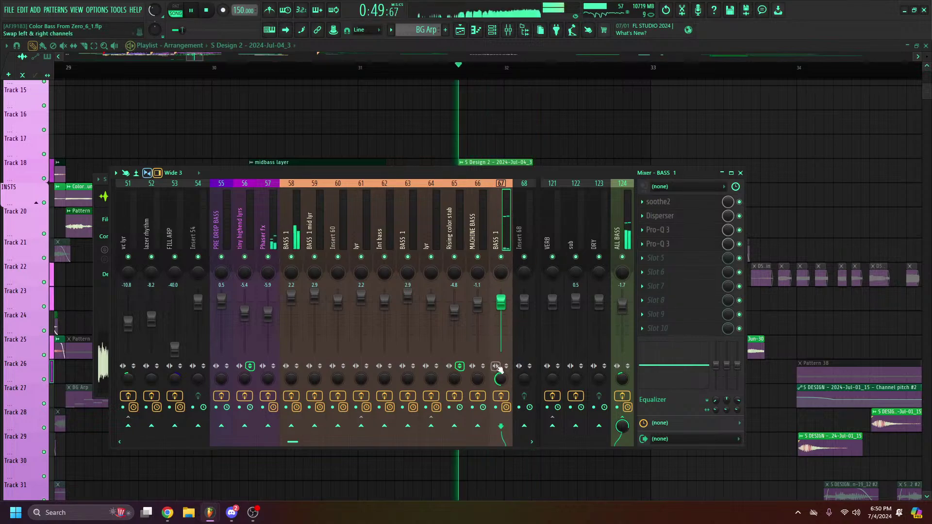
# Swap the left and right channels of mixer insert 67 and try inverting its phase while replaying the clip
pyautogui.press('space')
pyautogui.press('space')
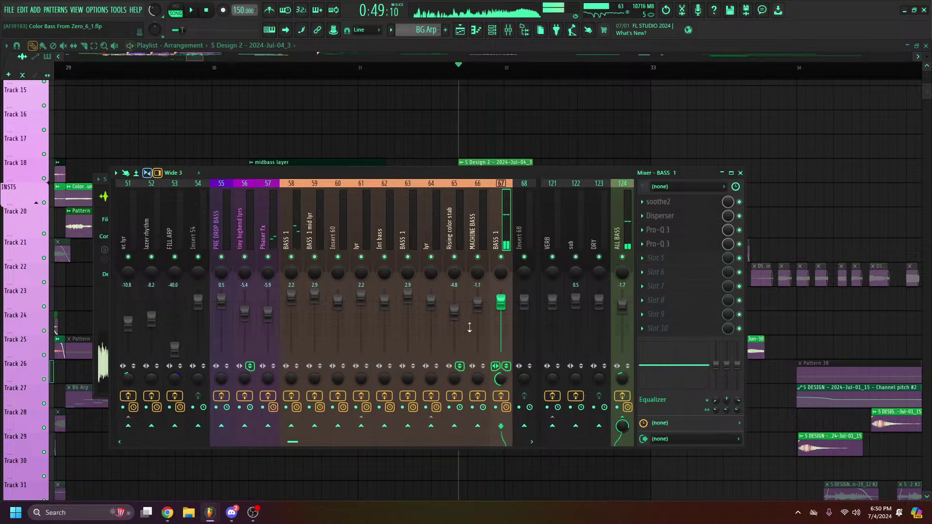
pyautogui.press('space')
pyautogui.press('space')
pyautogui.press('space')
pyautogui.press('space')
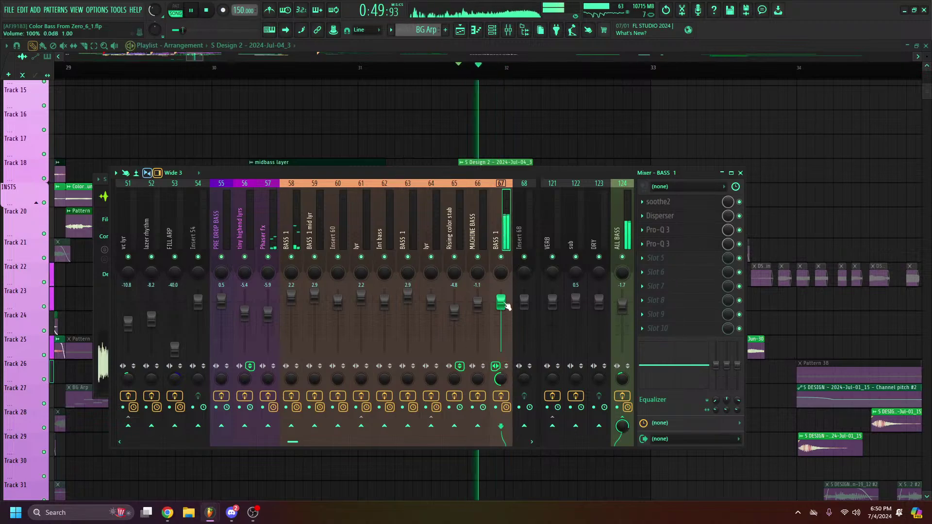
pyautogui.press('space')
# Set a bell band of the first Pro-Q 3 on insert 67 to about -1.19 dB at 5043.6 Hz
pyautogui.click(676, 231)
pyautogui.moveTo(352, 271); pyautogui.dragTo(359, 236)
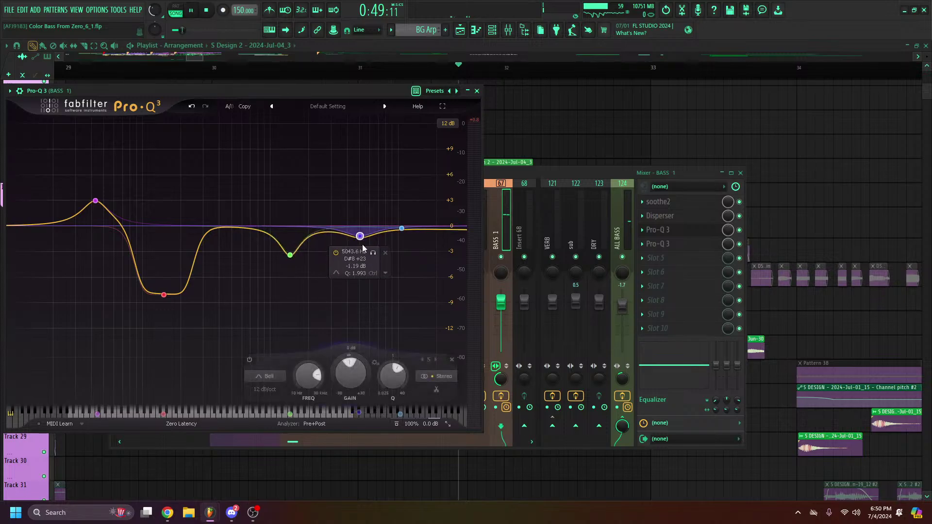
# Set a bell band of the first Pro-Q 3 on insert 67 to about -1.59 dB at 1509.7 Hz during playback
pyautogui.press('space')
pyautogui.moveTo(290, 255); pyautogui.dragTo(293, 240)
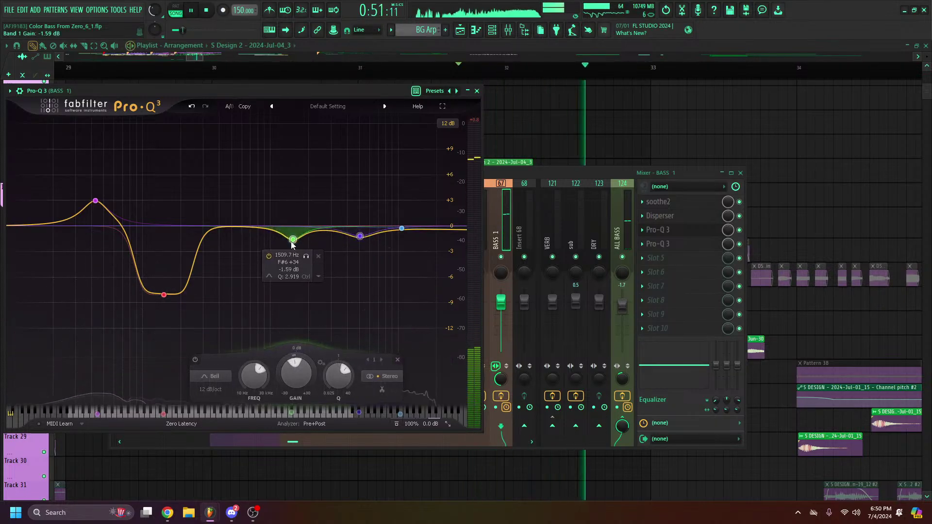
pyautogui.click(477, 90)
# Play the drop section from around bar 30 through bar 32 to check the bass in context
pyautogui.scroll(-3, 379, 73)
pyautogui.click(364, 73)
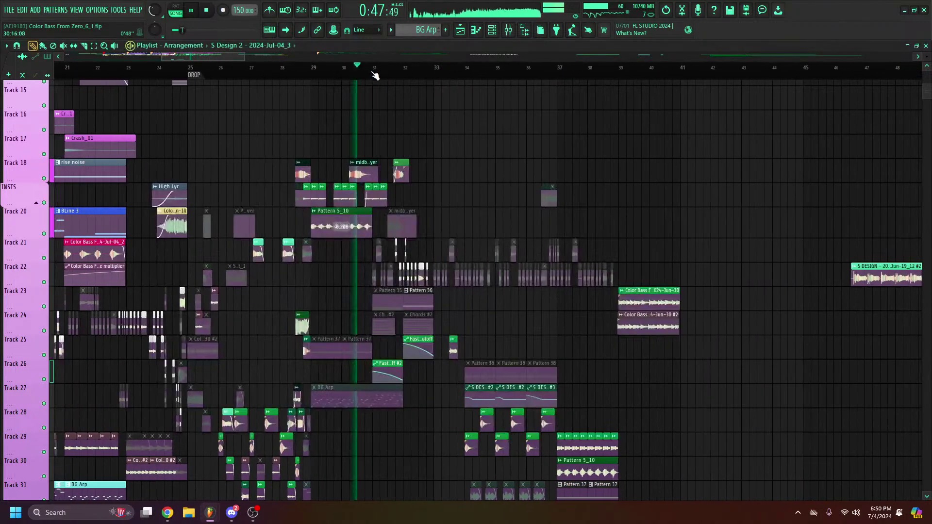
pyautogui.scroll(4, 373, 73)
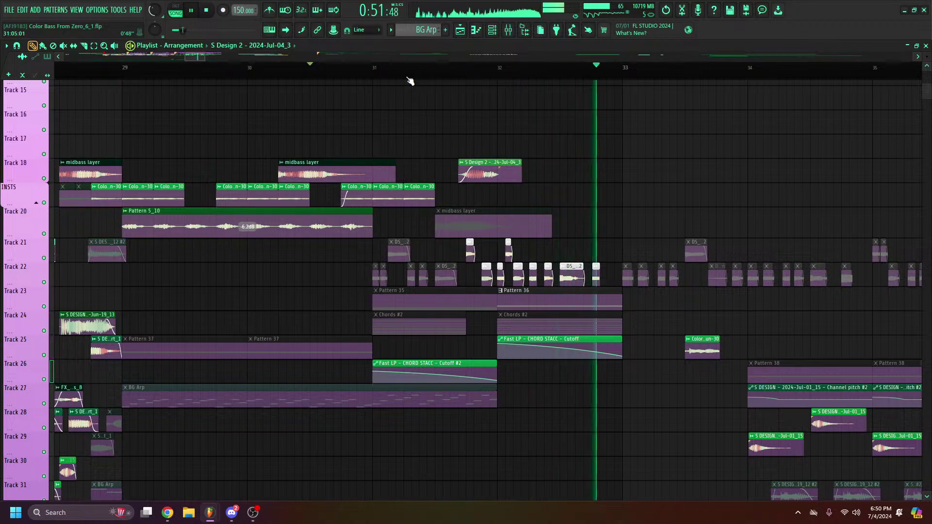
pyautogui.press('space')
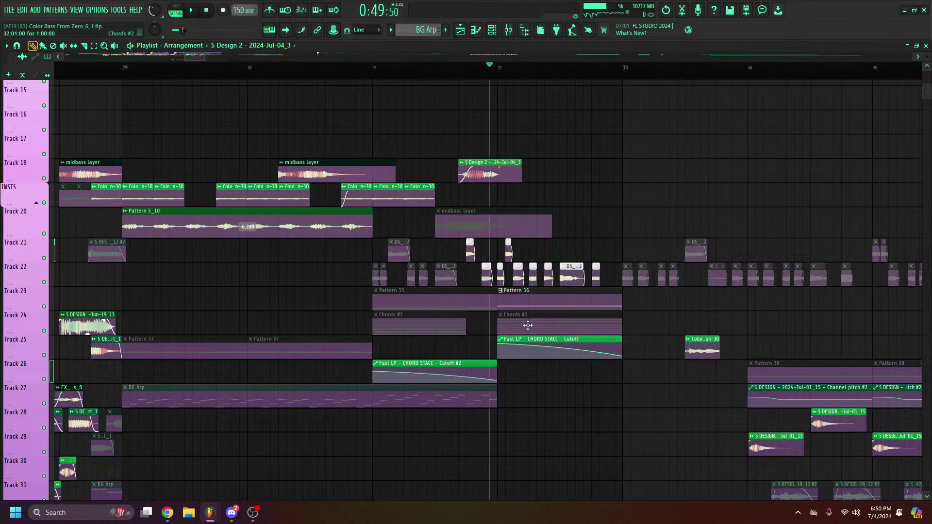
pyautogui.click(310, 75)
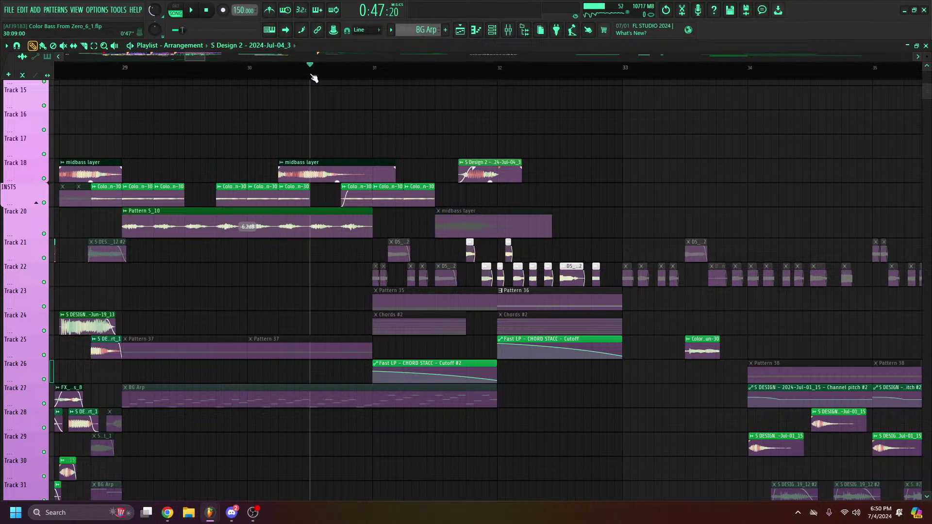
# Place the S DESIGN - 2024-Jul-01_17 clip on Track 27 at bar 32, extend it to bar 33, and play it back
pyautogui.scroll(-10, 379, 194)
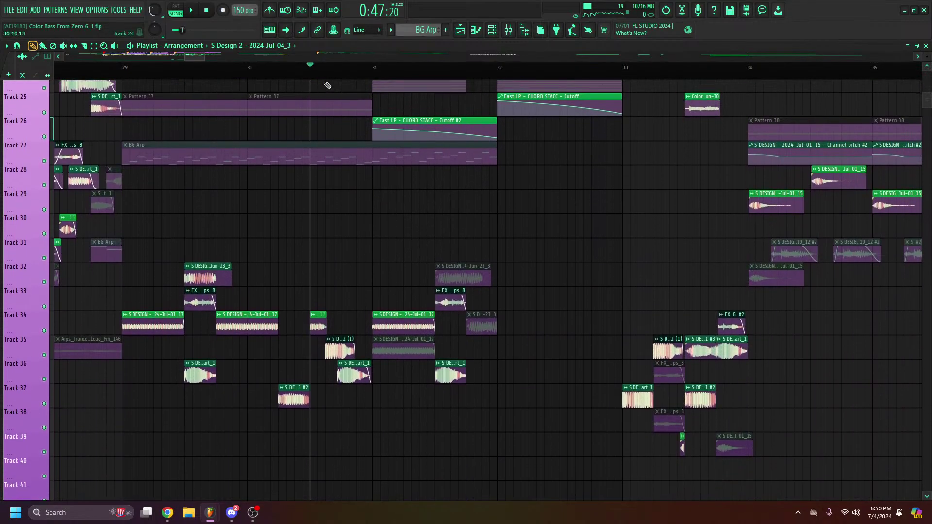
pyautogui.click(498, 162)
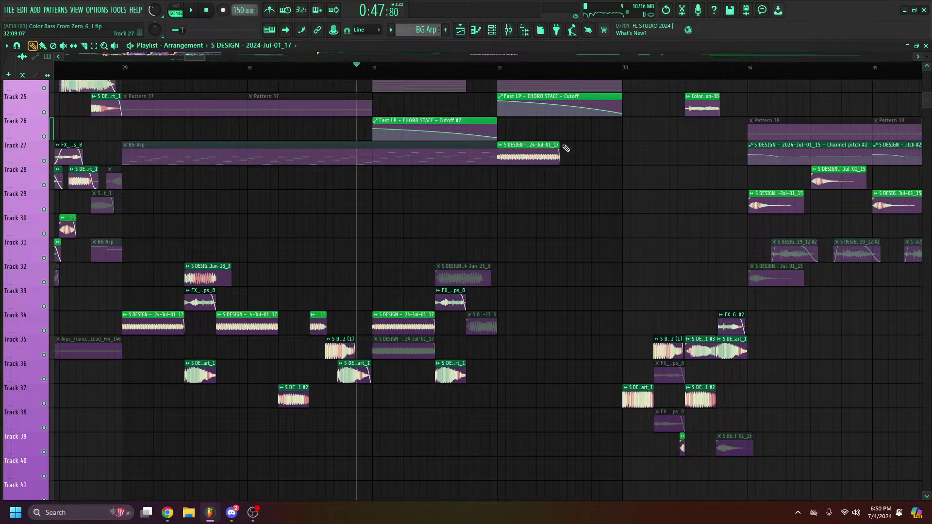
pyautogui.moveTo(566, 148); pyautogui.dragTo(619, 151)
pyautogui.hotkey('ctrl', 'z')
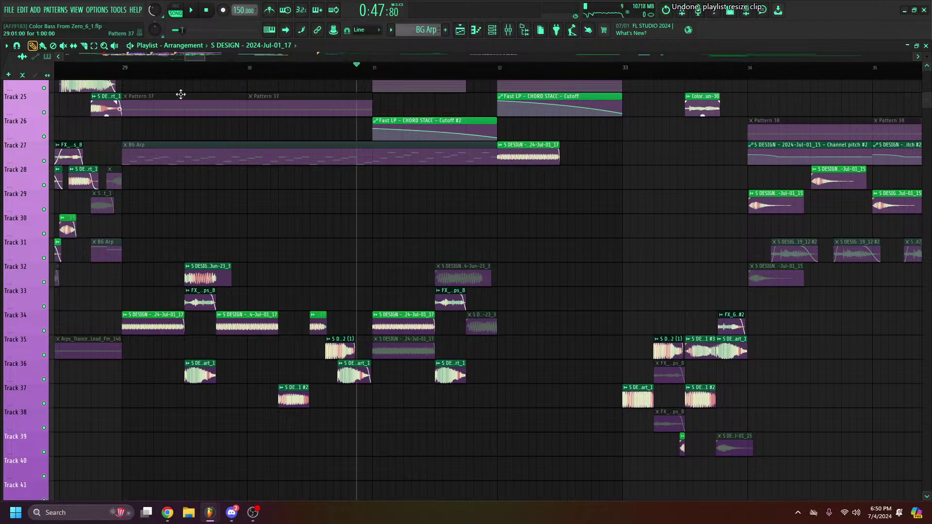
pyautogui.doubleClick(539, 160)
pyautogui.press('Escape')
pyautogui.moveTo(558, 150); pyautogui.dragTo(618, 150)
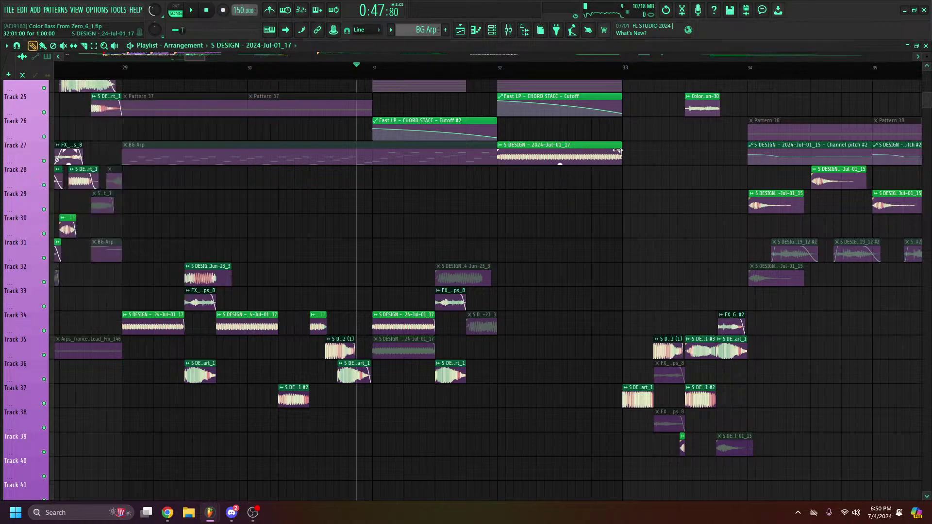
pyautogui.press('space')
pyautogui.click(492, 73)
pyautogui.press('space')
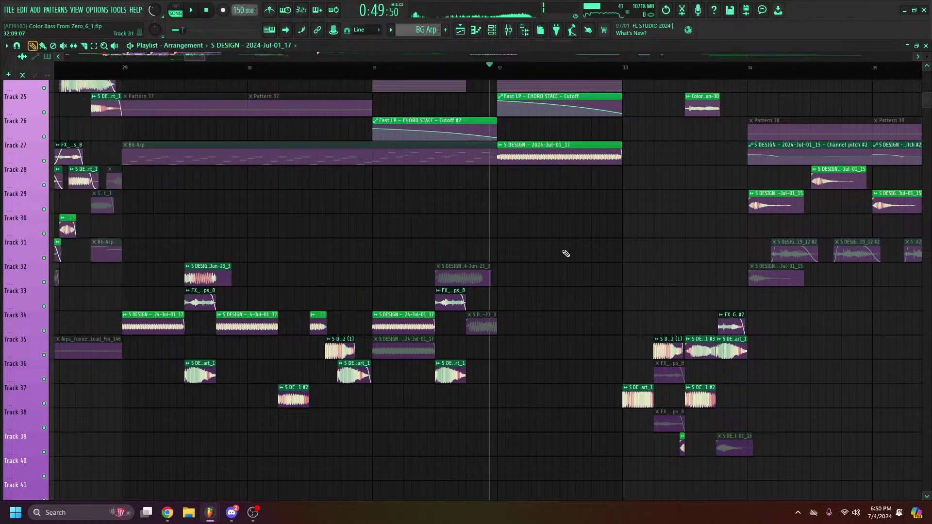
# Load Edison into slot 5 of the MACHINE BASS mixer track, leaving it without a sample
pyautogui.scroll(4, 566, 254)
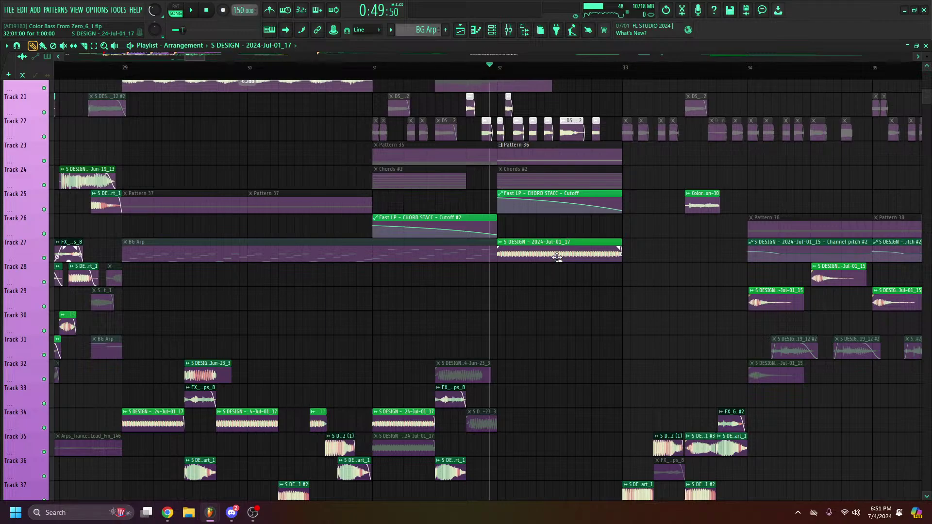
pyautogui.click(510, 33)
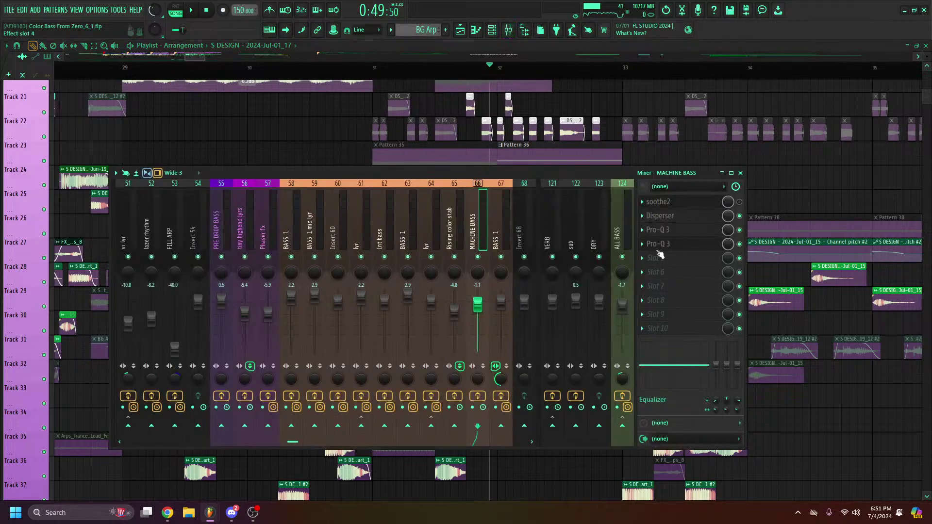
pyautogui.click(658, 256)
pyautogui.press('e')
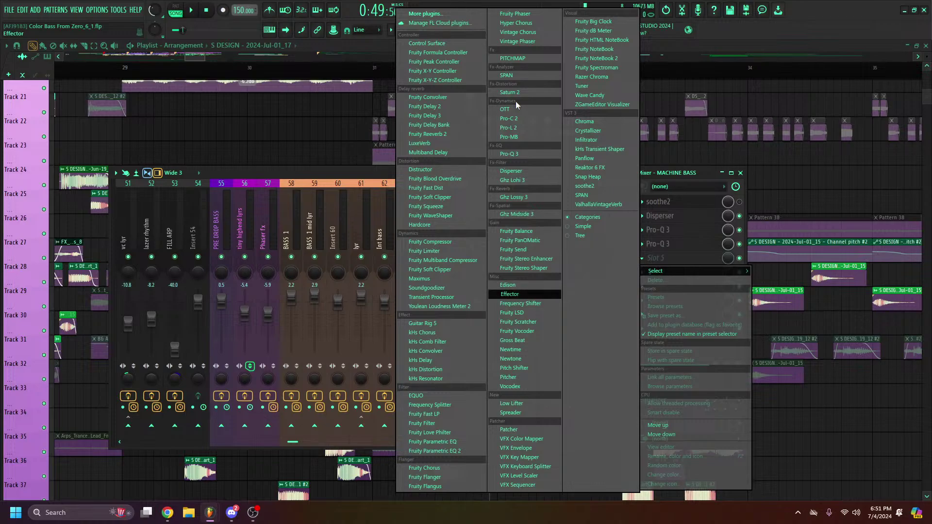
pyautogui.press('Up')
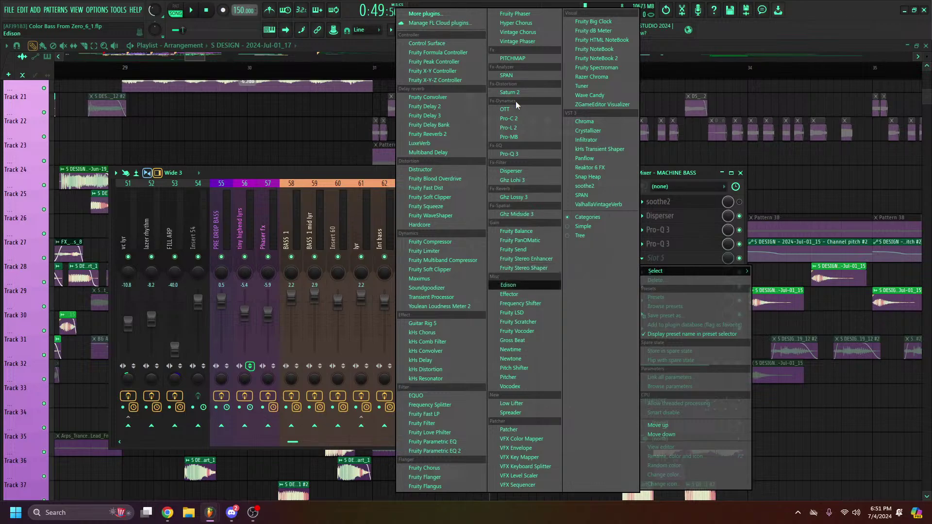
pyautogui.press('Return')
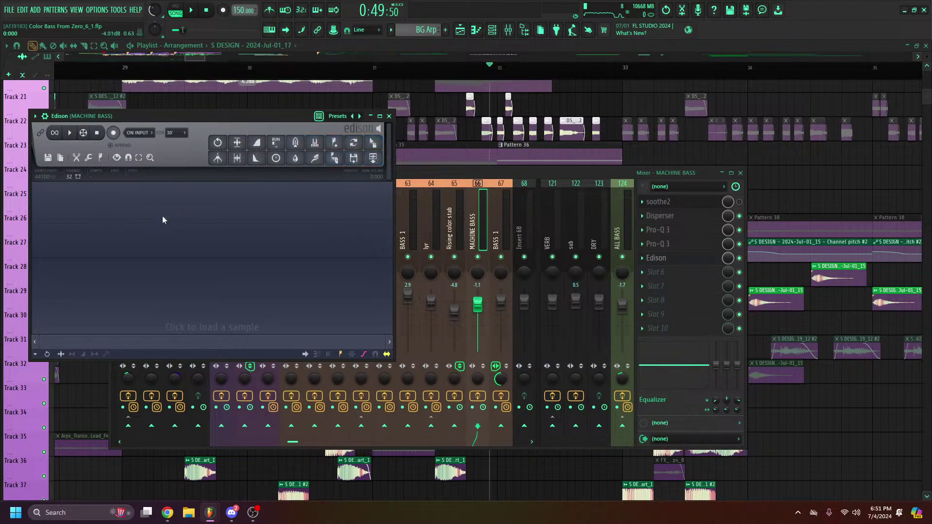
pyautogui.moveTo(221, 123); pyautogui.dragTo(293, 140)
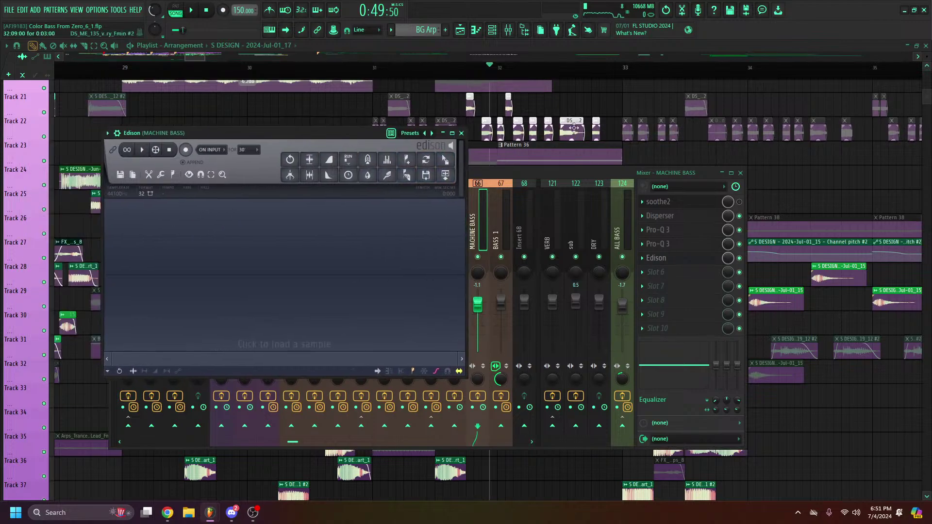
pyautogui.click(218, 225)
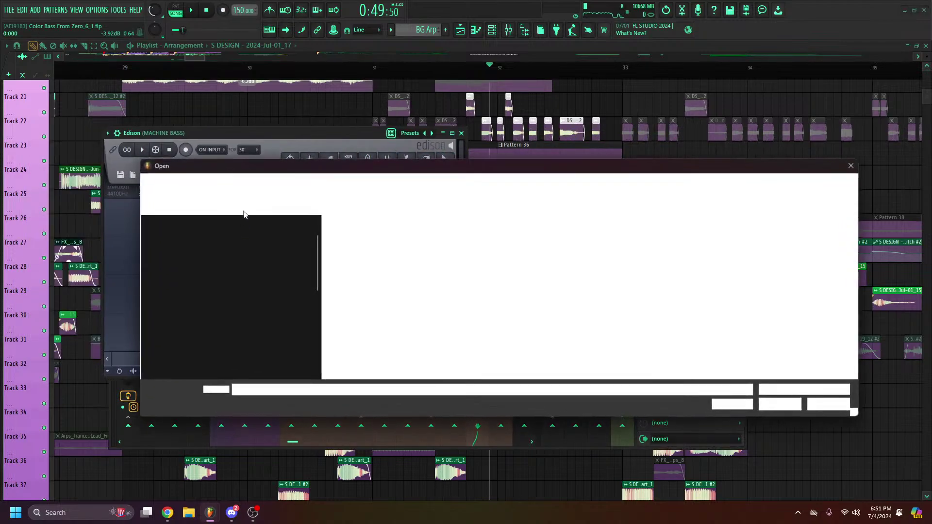
pyautogui.click(851, 163)
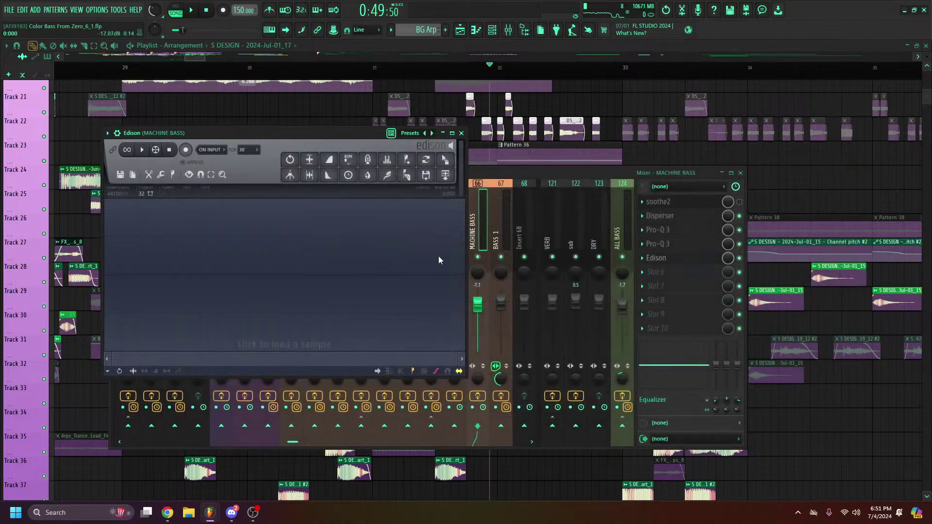
# Open the sample of the muted S DESIGN - 2024-Jun-19_12 #2 clip on Track 21 in the audio editor
pyautogui.moveTo(532, 175); pyautogui.dragTo(698, 275)
pyautogui.scroll(1, 99, 108)
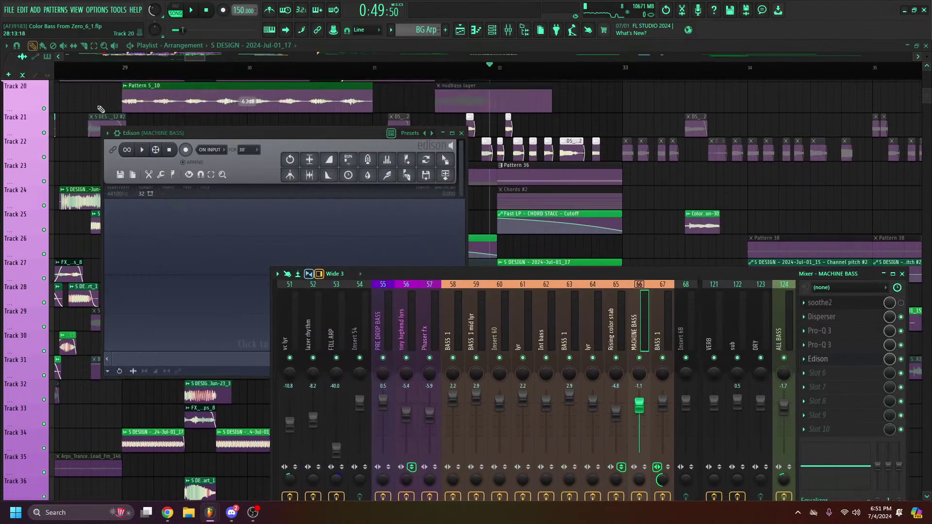
pyautogui.click(99, 123)
pyautogui.doubleClick(99, 123)
pyautogui.rightClick(129, 282)
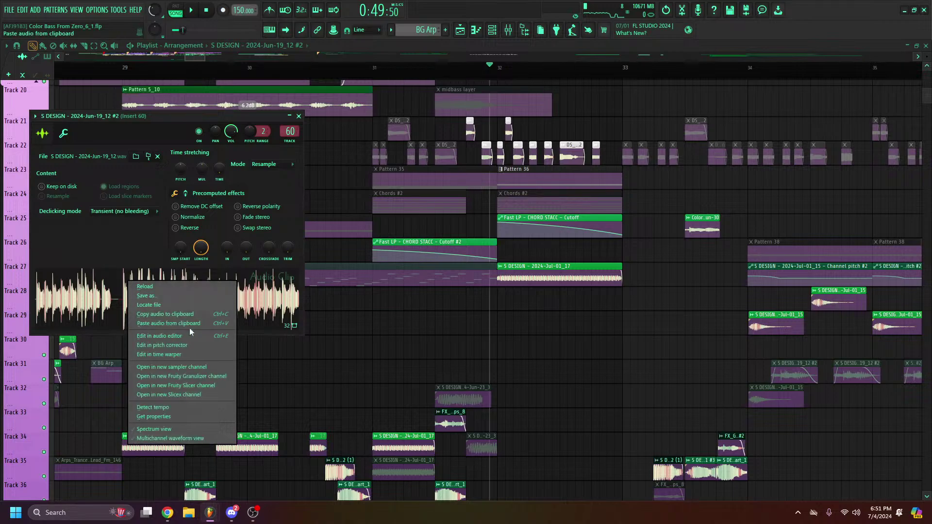
pyautogui.click(181, 336)
# Audition several short selections of the S DESIGN - 2024-Jun-19_12 recording in Edison, then close the editor
pyautogui.moveTo(167, 204); pyautogui.dragTo(176, 205)
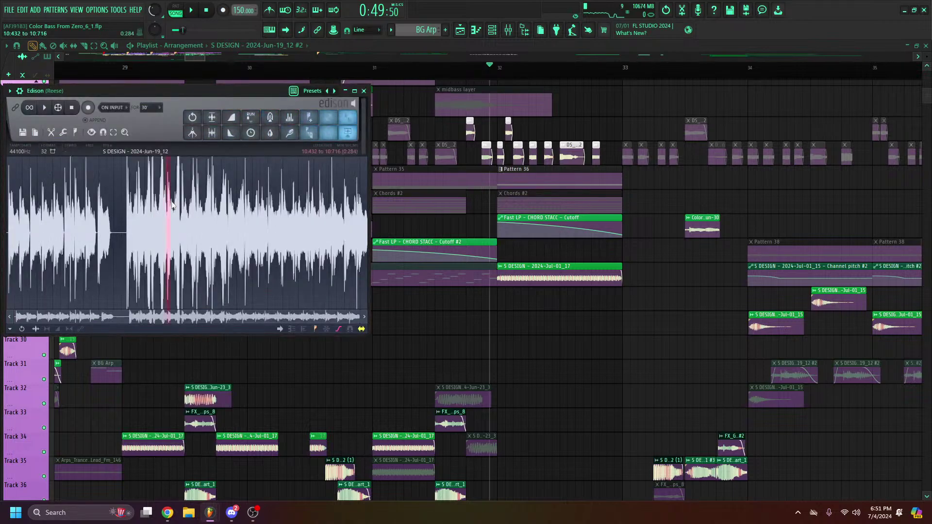
pyautogui.click(45, 108)
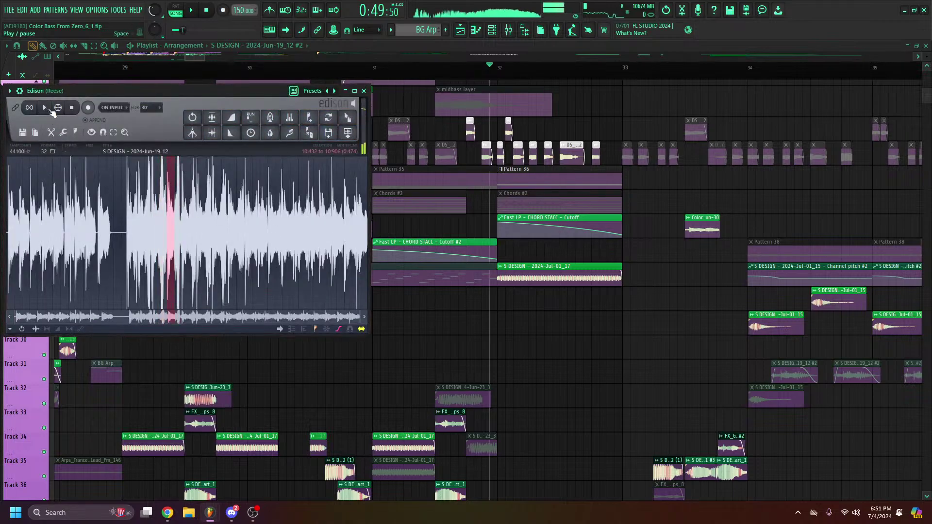
pyautogui.press('space')
pyautogui.scroll(10, 168, 179)
pyautogui.press('space')
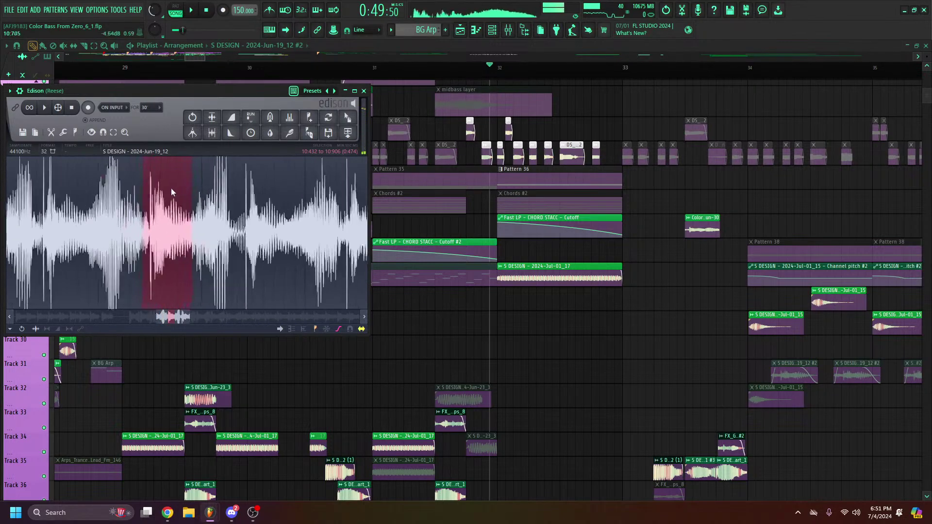
pyautogui.moveTo(219, 202); pyautogui.dragTo(197, 190)
pyautogui.press('space')
pyautogui.hscroll(-8, 189, 195)
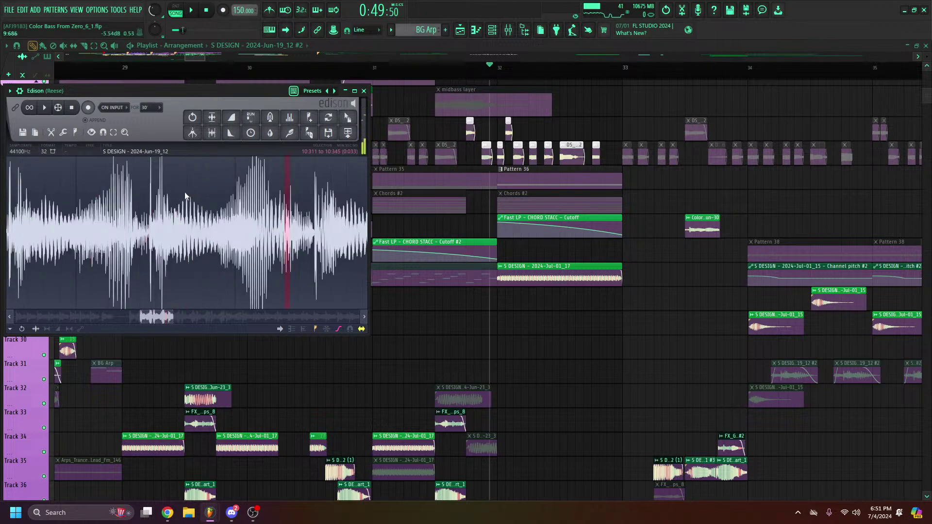
pyautogui.hscroll(-2, 250, 197)
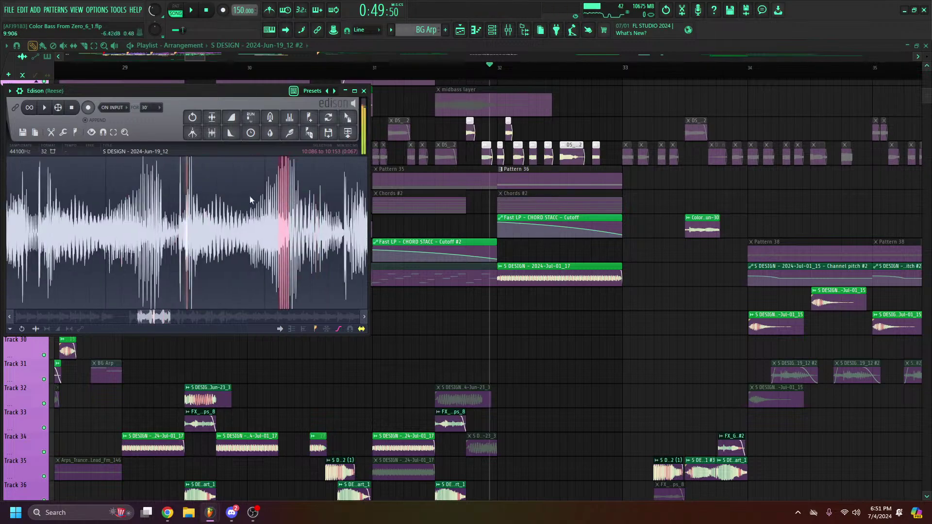
pyautogui.hscroll(1, 188, 211)
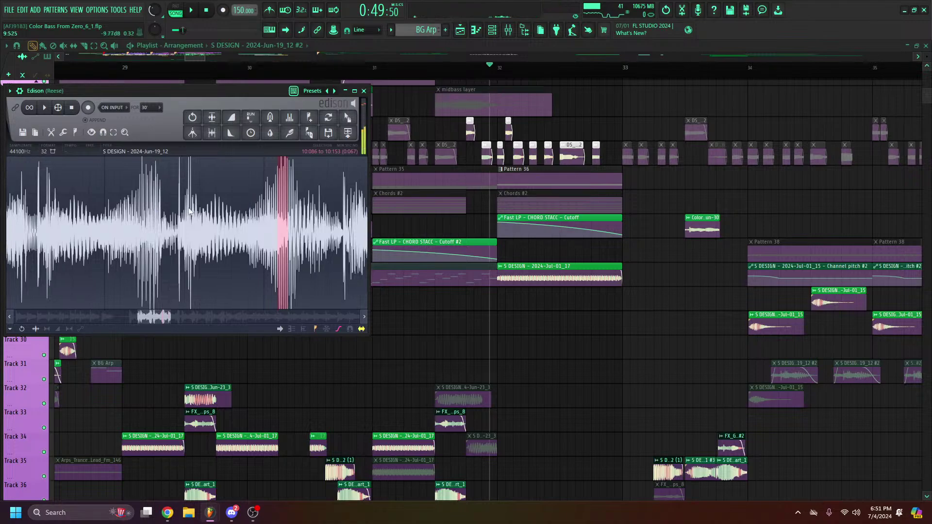
pyautogui.click(48, 108)
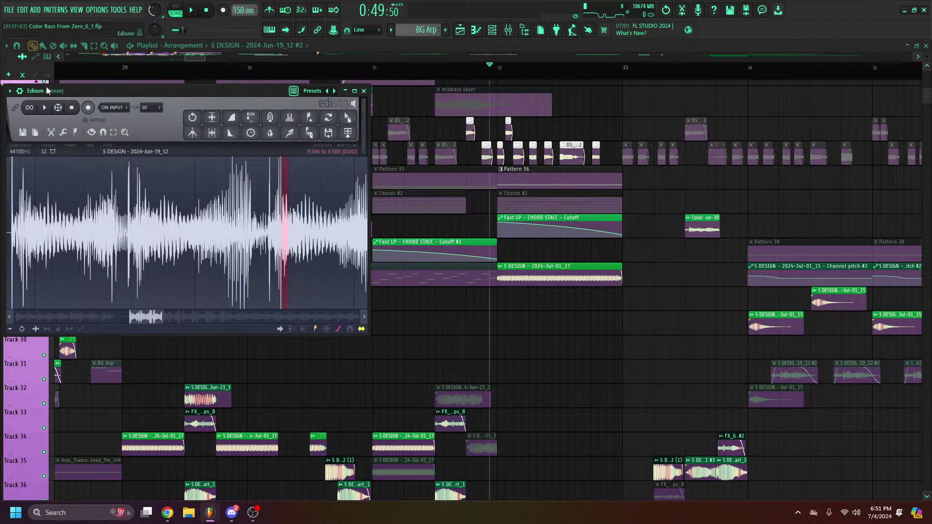
pyautogui.hscroll(6, 277, 225)
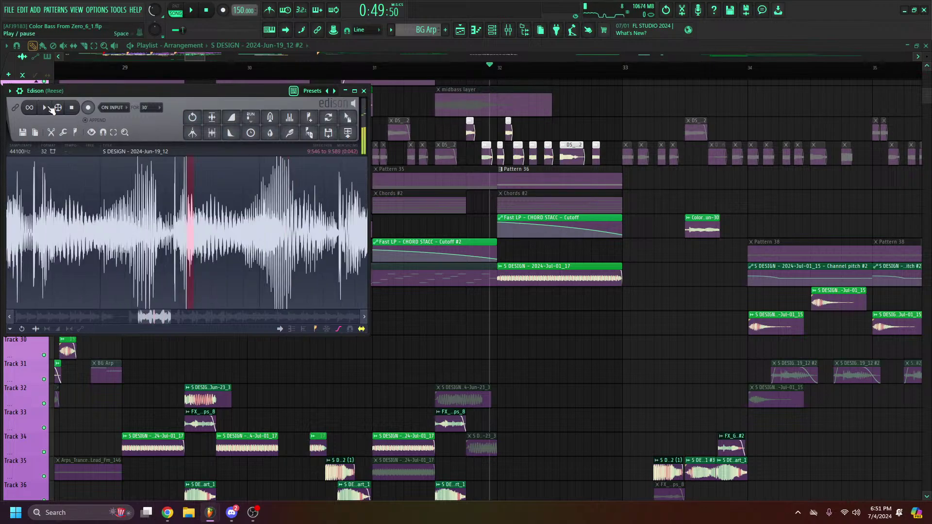
pyautogui.click(364, 90)
# Make the Track 27 bass clip at bar 32 unique and try shifting its pitch by +200 cents
pyautogui.click(498, 68)
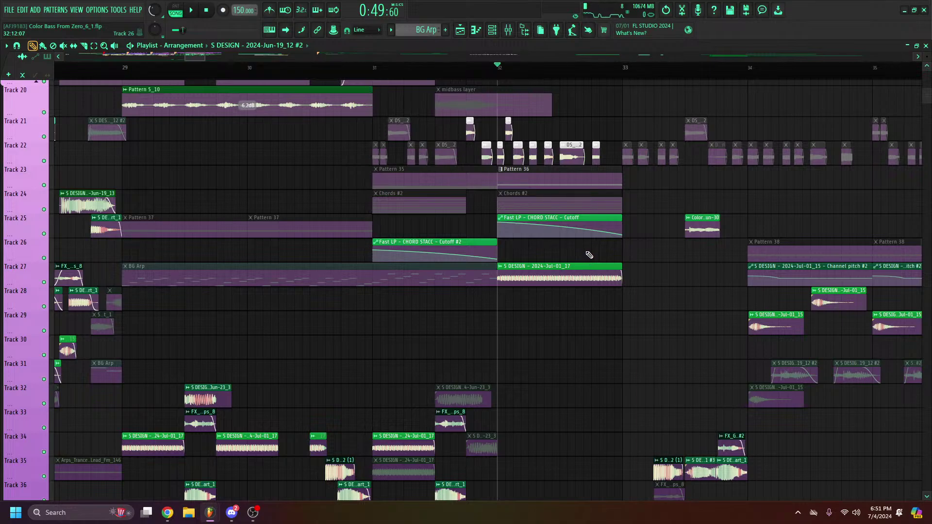
pyautogui.doubleClick(561, 276)
pyautogui.press('Escape')
pyautogui.click(500, 268)
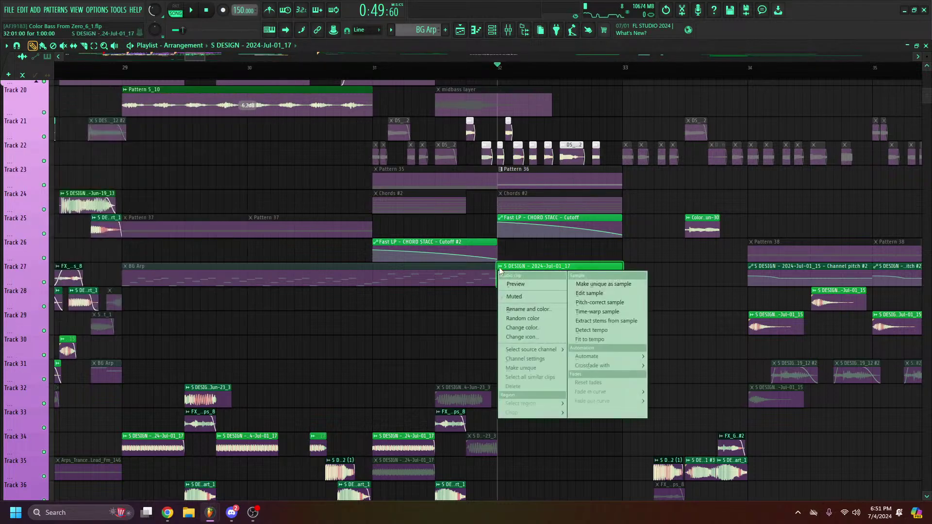
pyautogui.click(521, 368)
pyautogui.doubleClick(557, 279)
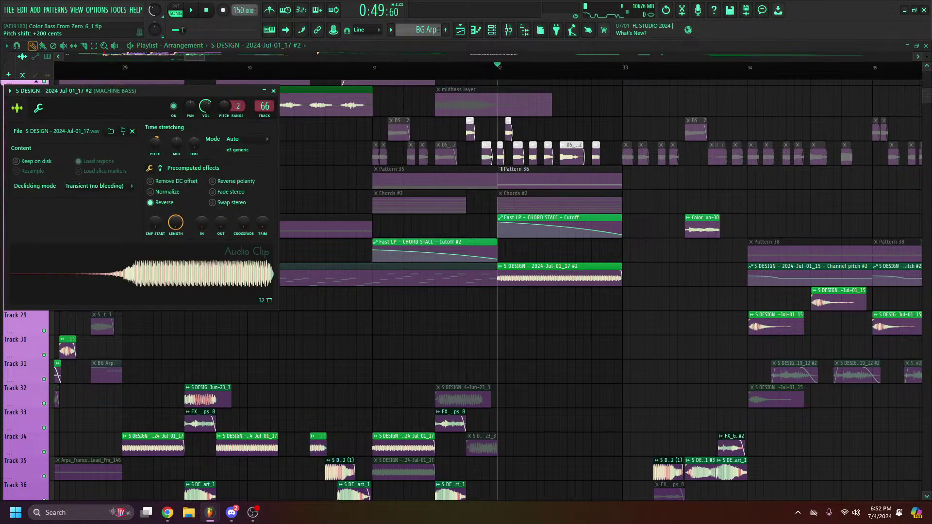
# Check the INT SUB note of Pattern 36 in the piano roll and set the unique bass clip's pitch shift to -100 cents
pyautogui.doubleClick(565, 182)
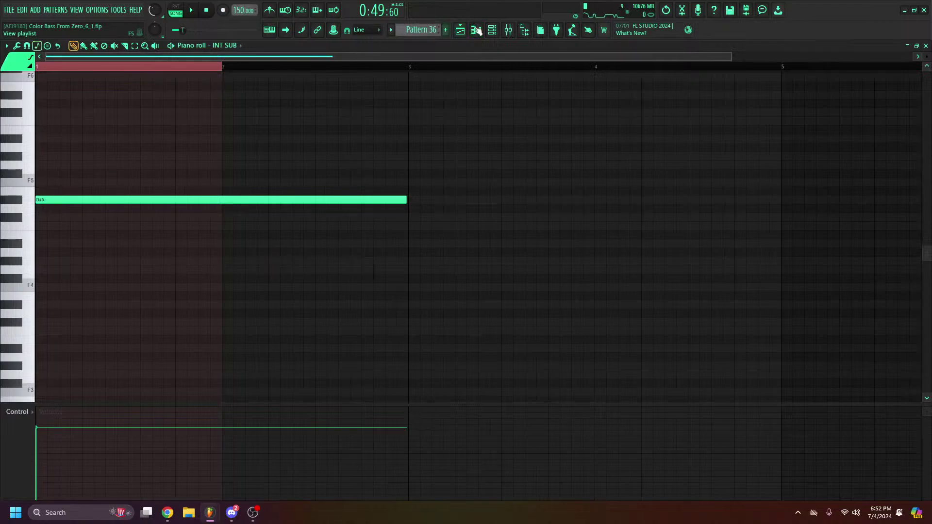
pyautogui.click(460, 31)
pyautogui.press('F7')
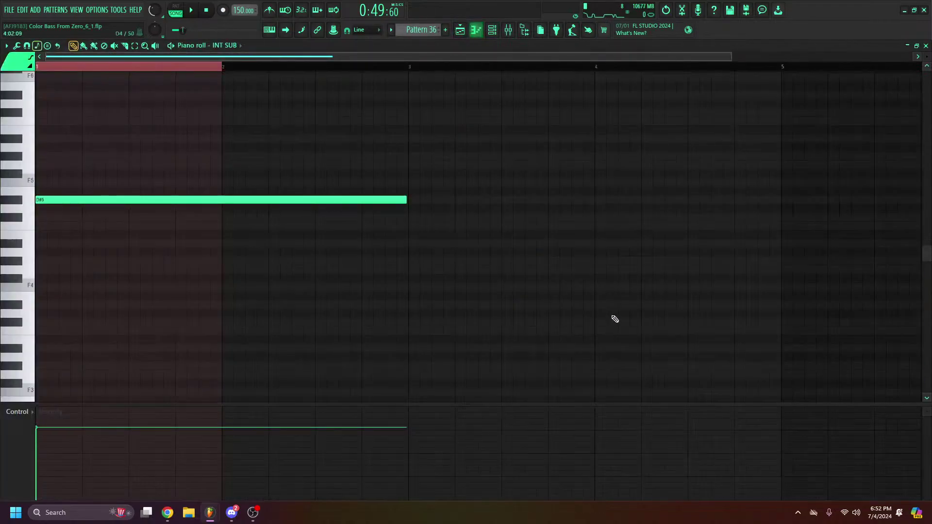
pyautogui.click(462, 29)
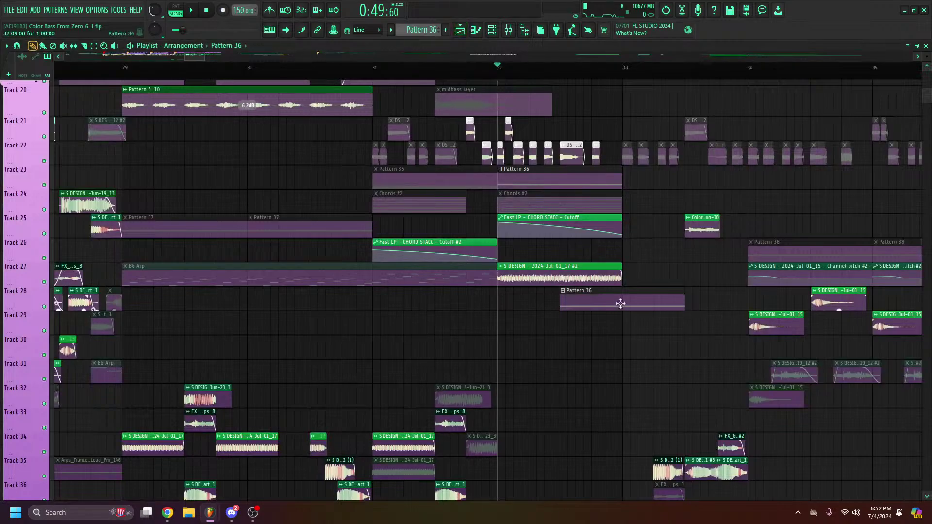
pyautogui.doubleClick(547, 280)
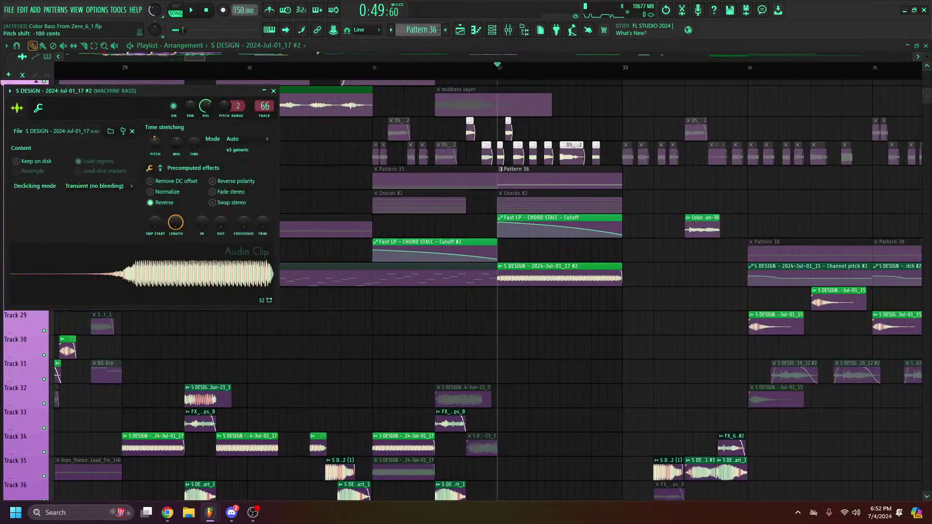
# Play the unique bass clip at bar 32 and check the INT SUB note of Pattern 36 again
pyautogui.press('space')
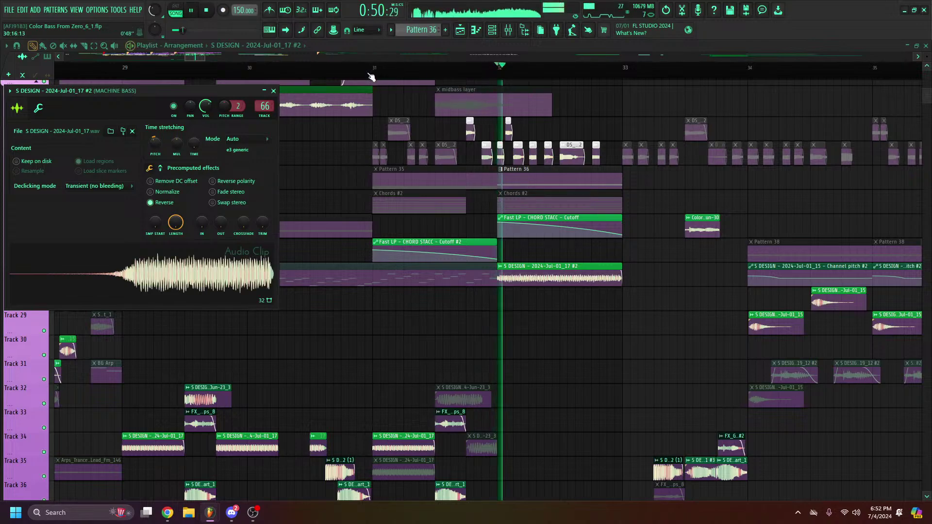
pyautogui.press('space')
pyautogui.doubleClick(566, 181)
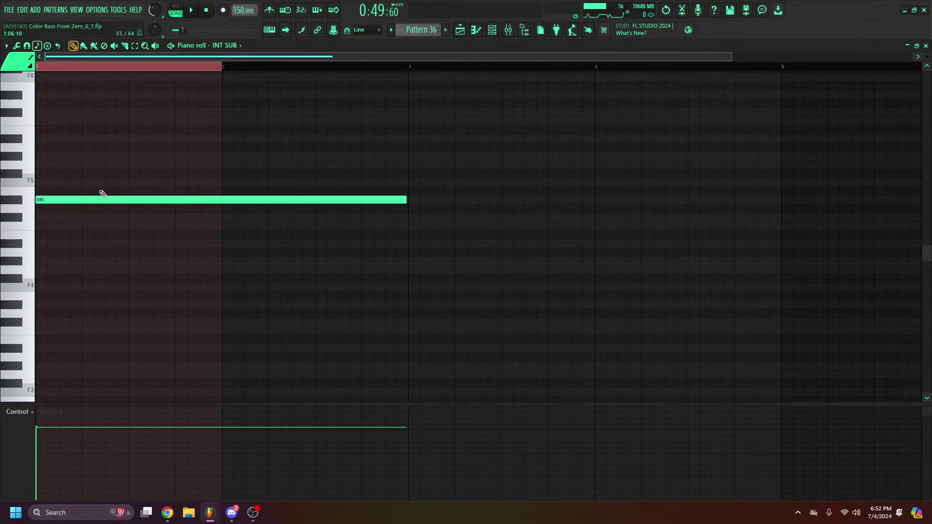
pyautogui.click(460, 30)
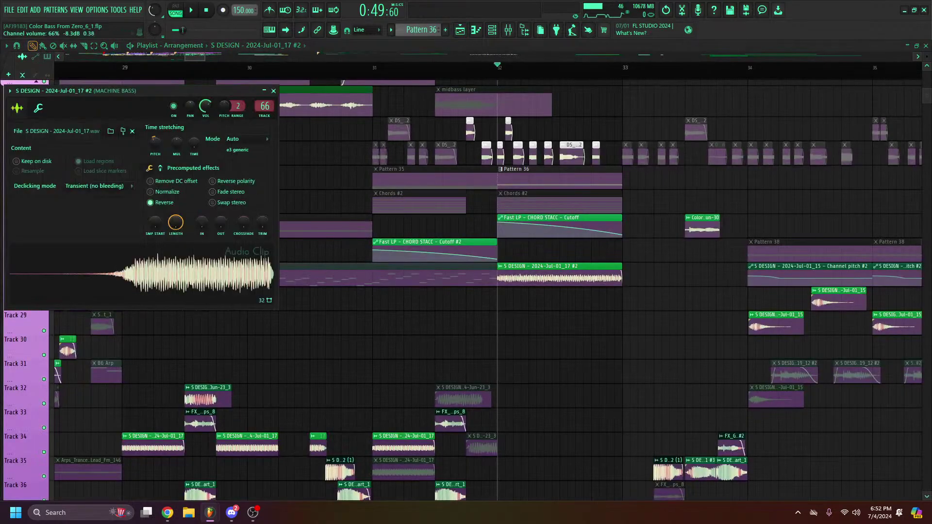
# Play the drop from bar 31 and delete the S DESIGN - 2024-Jul-01_17 #2 clip from Track 27 at bar 32
pyautogui.moveTo(388, 74); pyautogui.dragTo(372, 74)
pyautogui.scroll(-5, 372, 74)
pyautogui.press('space')
pyautogui.scroll(-5, 375, 76)
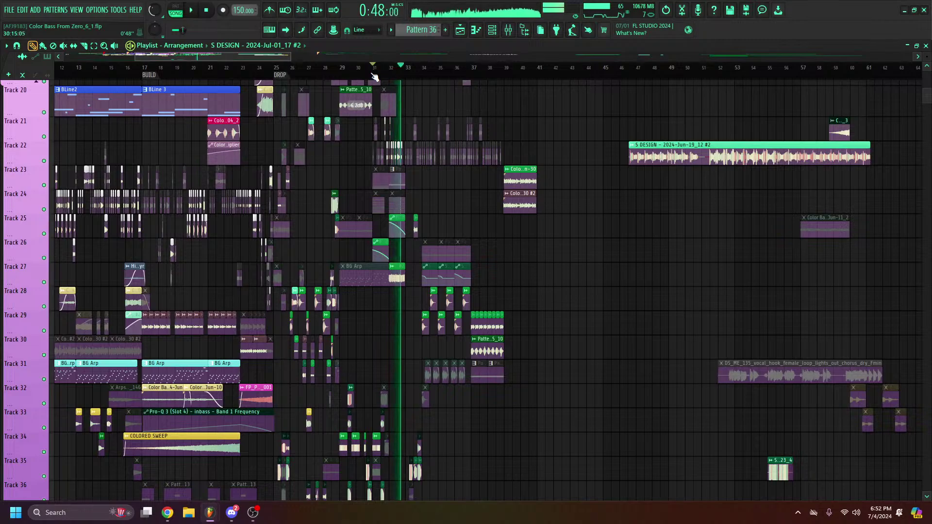
pyautogui.press('space')
pyautogui.scroll(5, 374, 70)
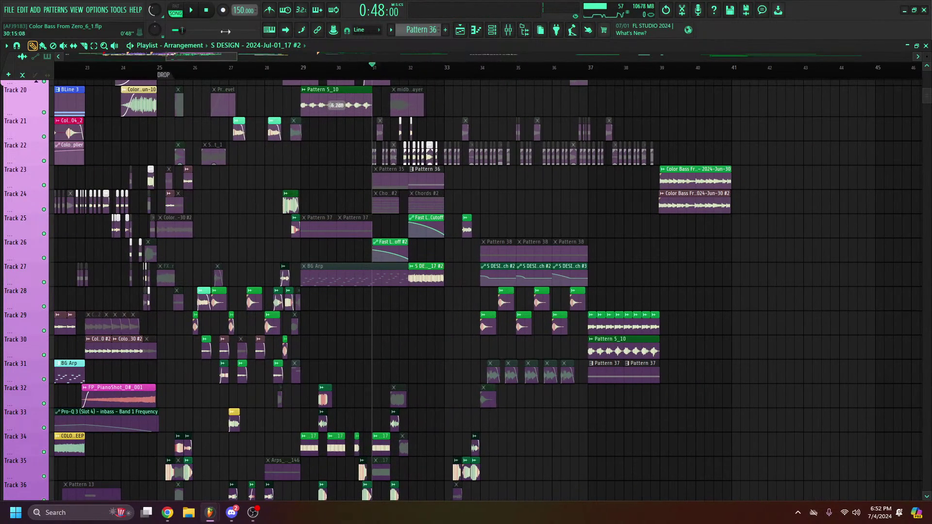
pyautogui.click(63, 46)
pyautogui.rightClick(429, 274)
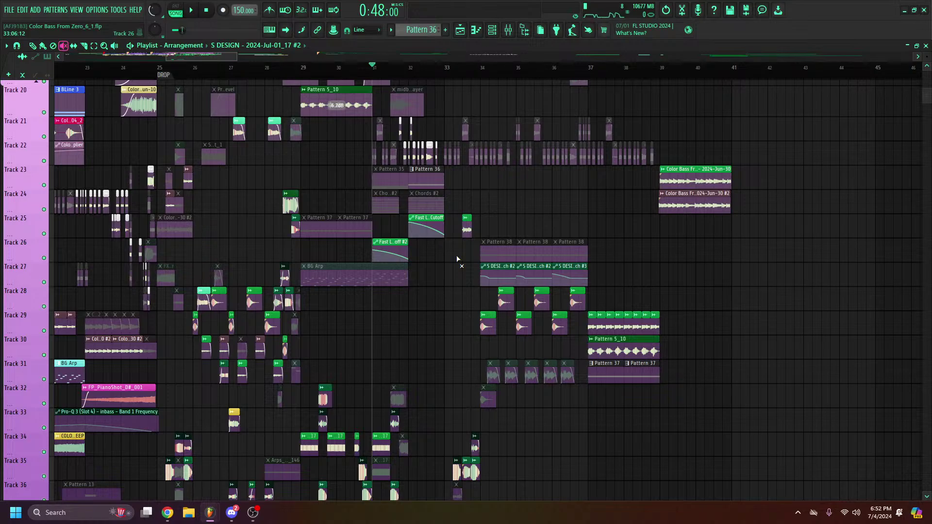
# Play the arrangement from the DROP marker at bar 25 through bar 32
pyautogui.click(329, 72)
pyautogui.scroll(-2, 322, 74)
pyautogui.click(315, 72)
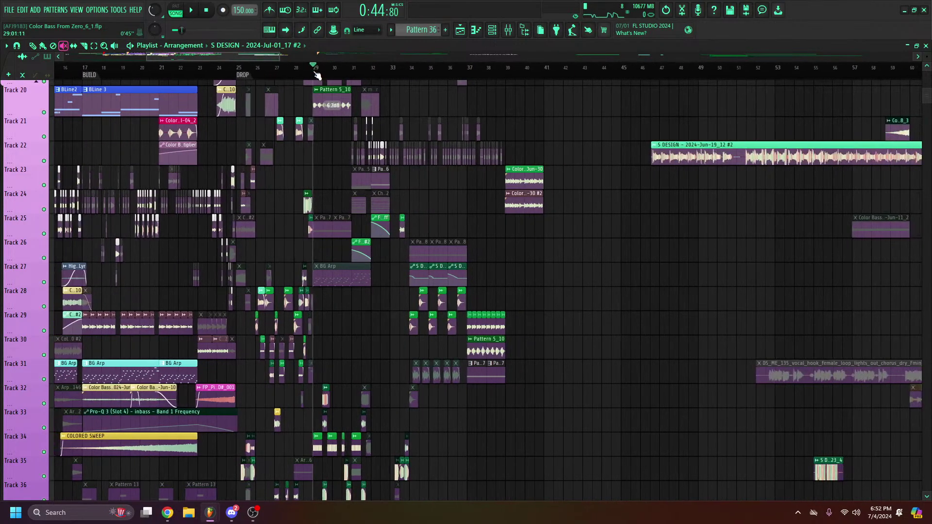
pyautogui.scroll(-2, 316, 73)
pyautogui.click(274, 73)
pyautogui.press('space')
pyautogui.scroll(-3, 214, 72)
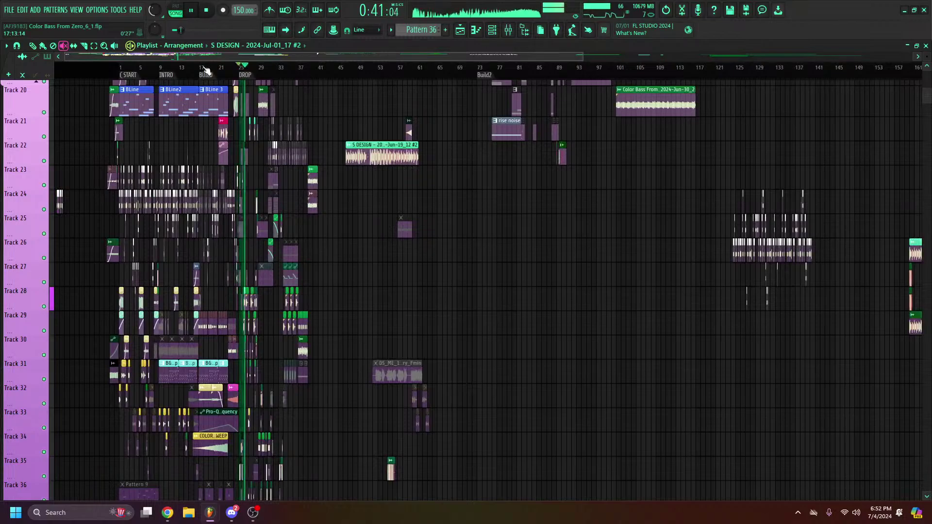
pyautogui.moveTo(206, 70); pyautogui.dragTo(155, 70)
pyautogui.scroll(4, 152, 66)
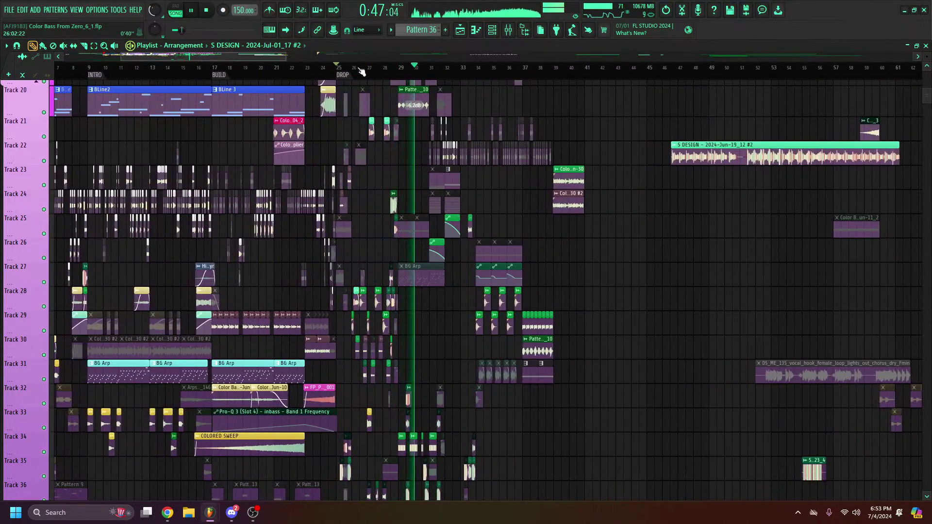
pyautogui.scroll(4, 414, 78)
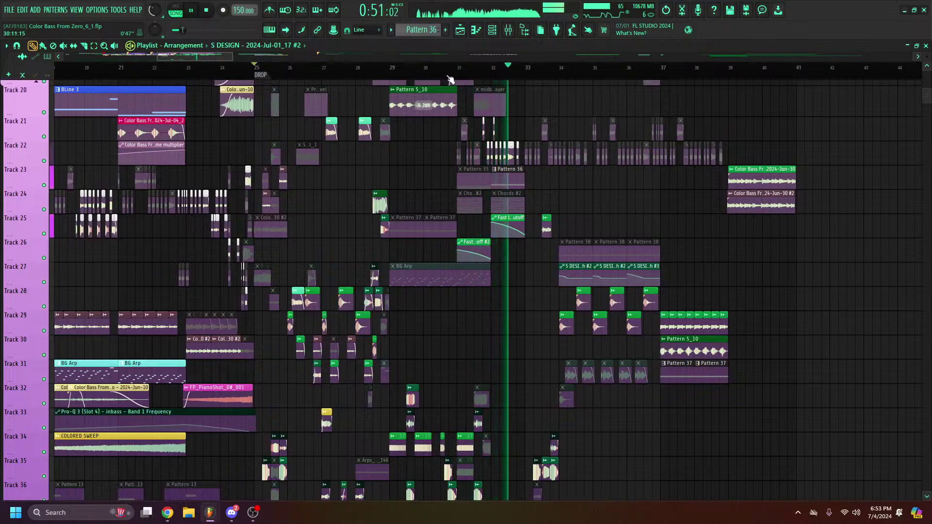
# Place a midbass layer clip on Track 29 halfway through bar 31 and audition it on its own
pyautogui.moveTo(474, 69); pyautogui.dragTo(476, 240)
pyautogui.click(479, 318)
pyautogui.press('space')
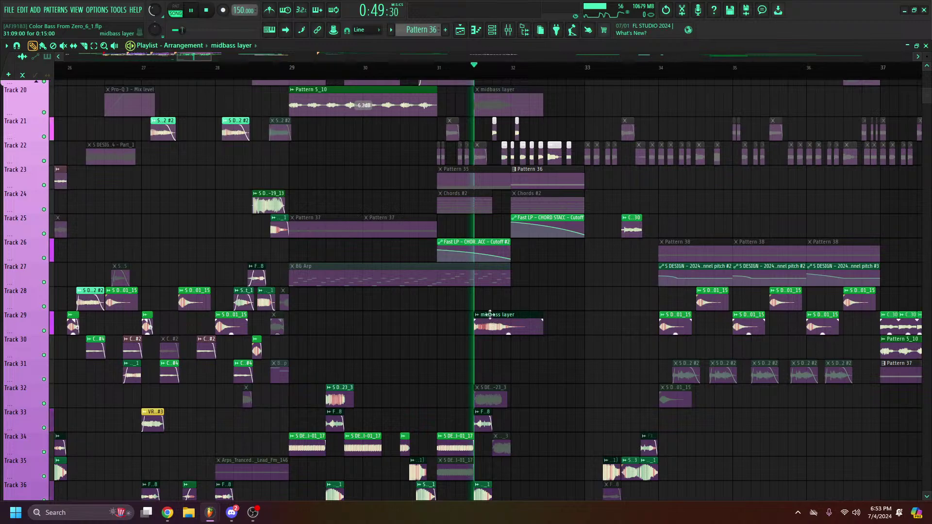
pyautogui.press('space')
pyautogui.scroll(5, 534, 139)
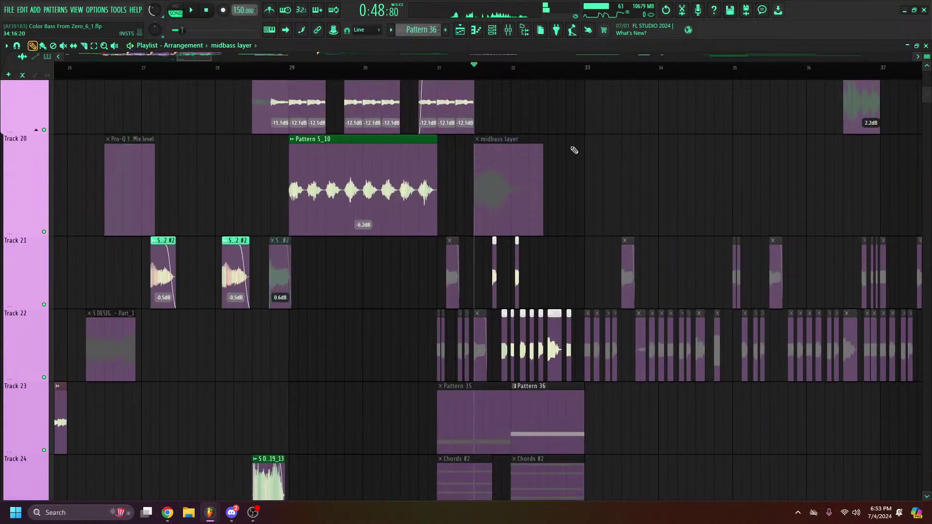
pyautogui.scroll(-5, 534, 140)
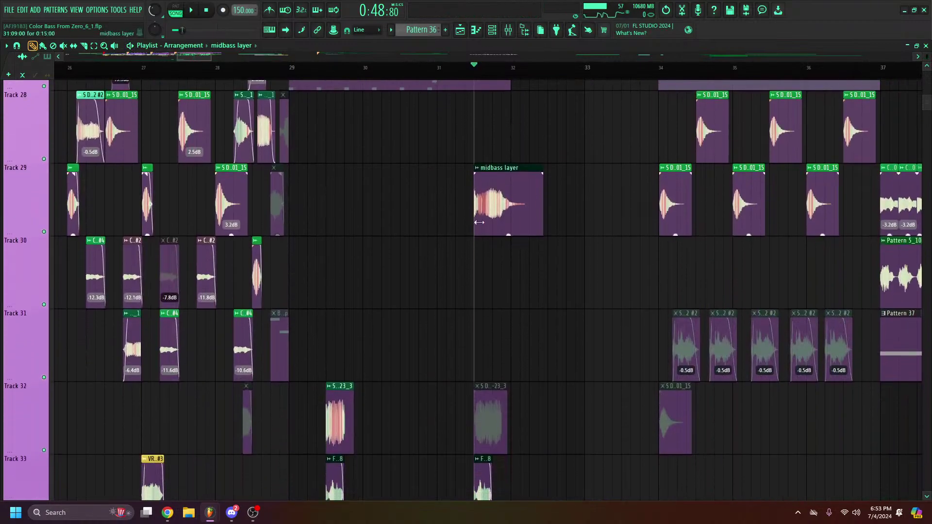
pyautogui.press('space')
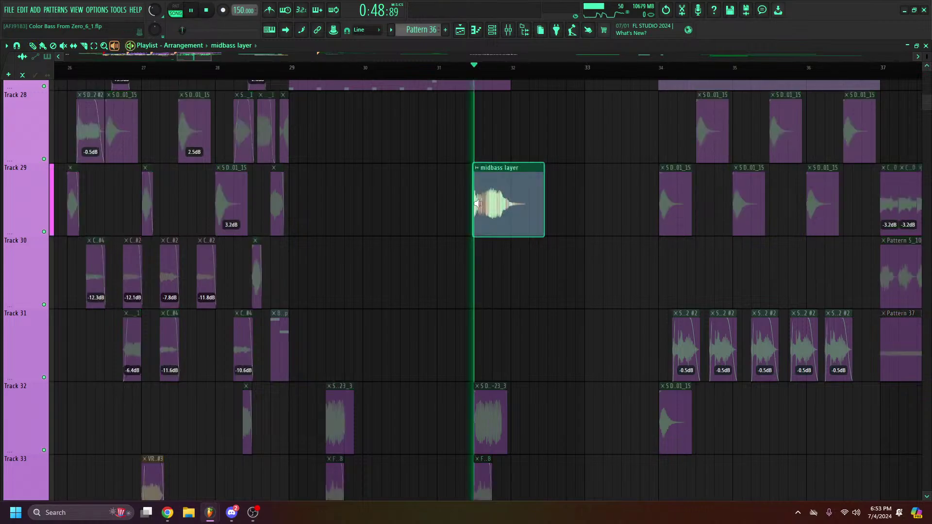
pyautogui.press('space')
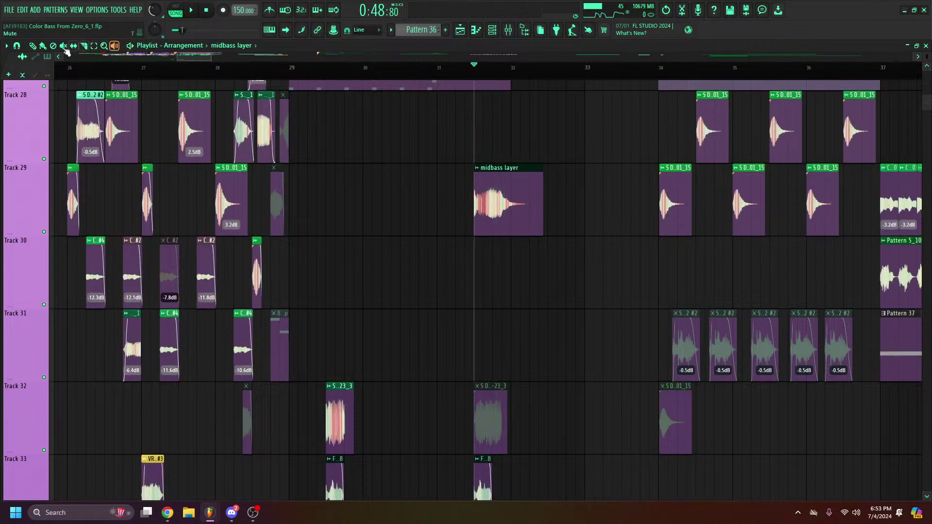
# Play bars 26 to 28 of the drop to review the bass clips
pyautogui.hscroll(-3, 128, 61)
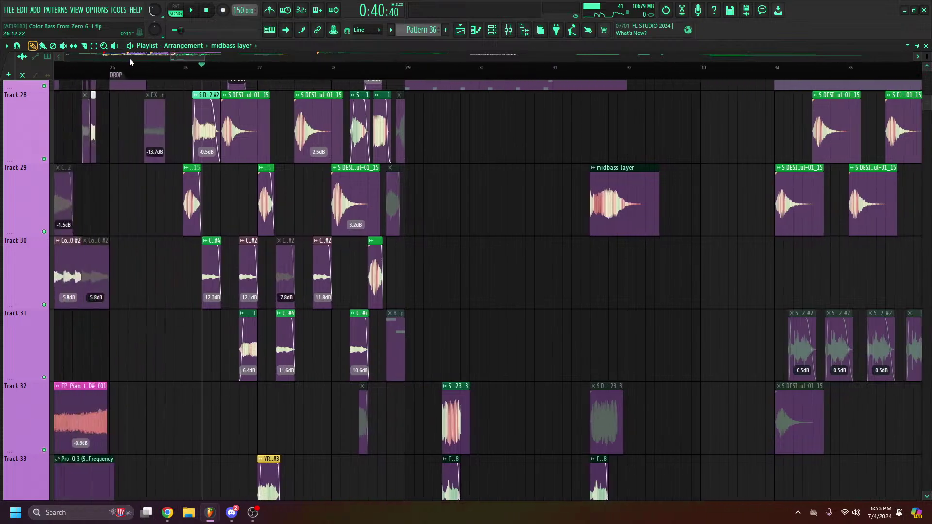
pyautogui.click(264, 69)
pyautogui.press('space')
pyautogui.scroll(3, 268, 71)
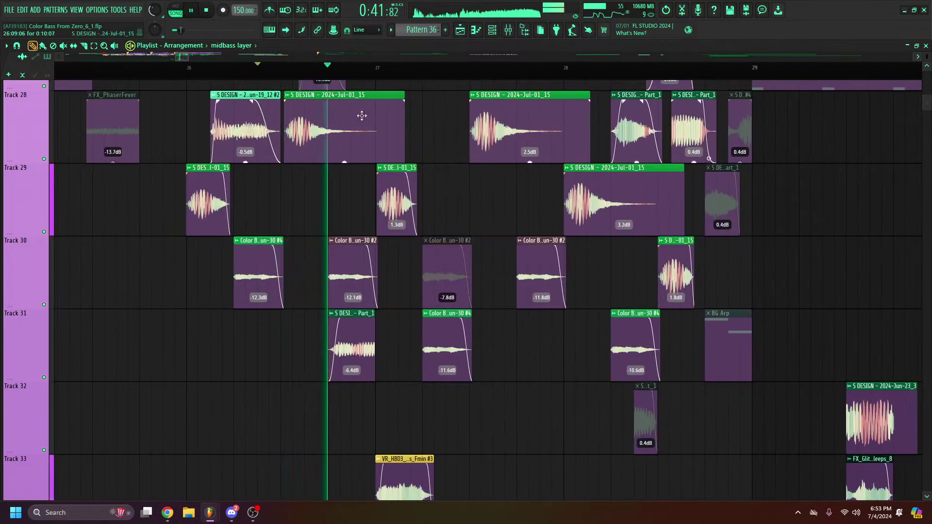
pyautogui.scroll(-3, 406, 68)
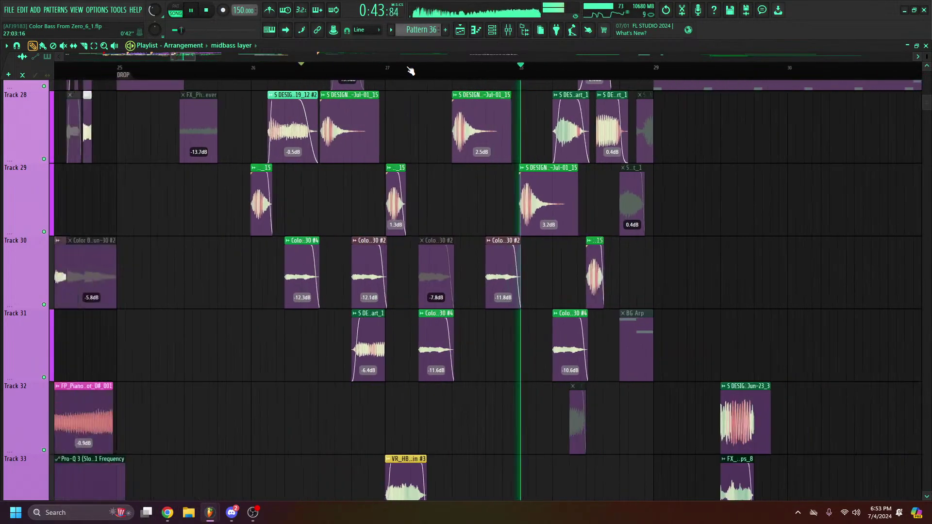
pyautogui.hscroll(3, 428, 56)
pyautogui.press('space')
pyautogui.press('space')
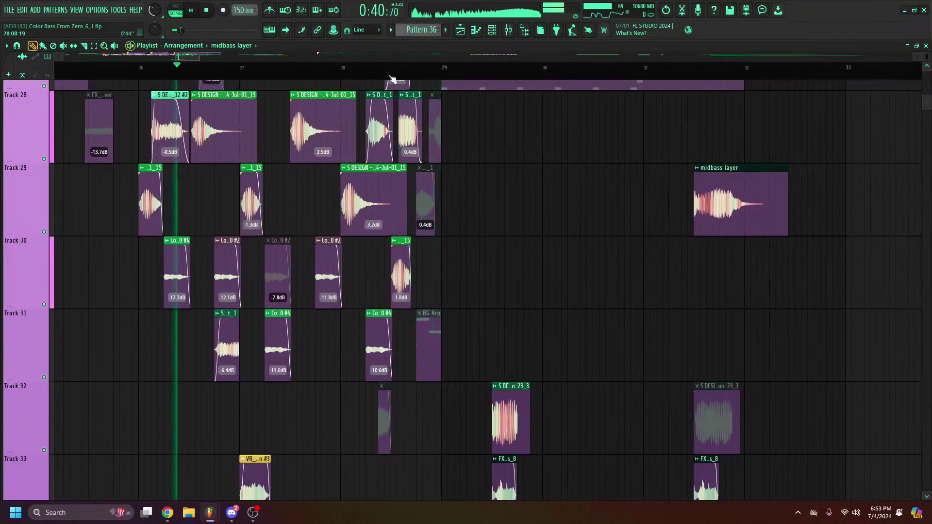
# Play the second half of bar 28 and place a midbass layer clip on Track 30 at the bar's last beat
pyautogui.click(371, 68)
pyautogui.scroll(3, 373, 71)
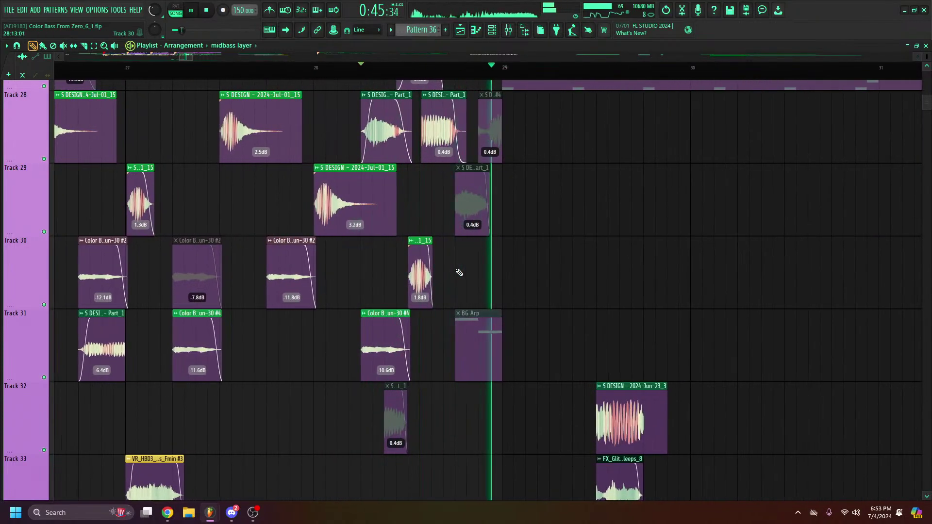
pyautogui.click(460, 273)
pyautogui.press('space')
# Audition the bass clips at the end of bar 28 and add a short fade-in to the Track 25 clip
pyautogui.scroll(5, 507, 216)
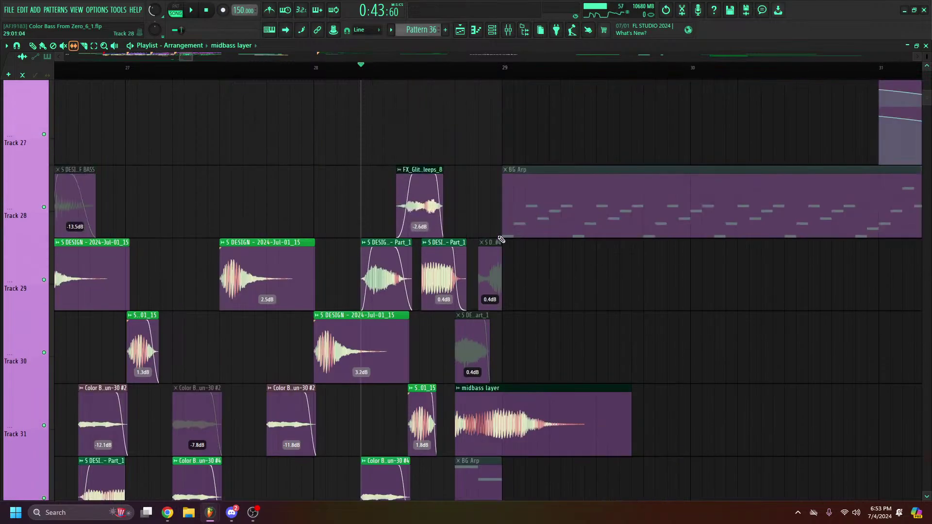
pyautogui.scroll(5, 475, 191)
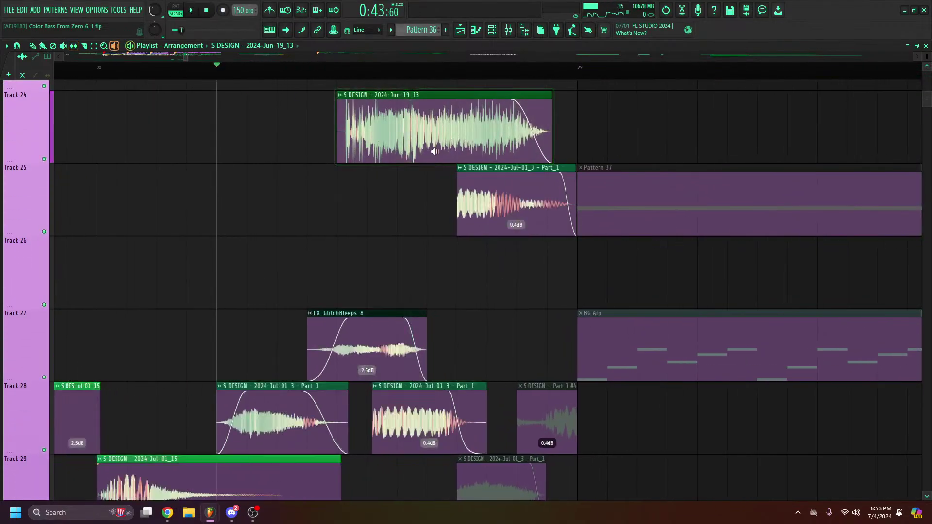
pyautogui.click(466, 196)
pyautogui.click(397, 149)
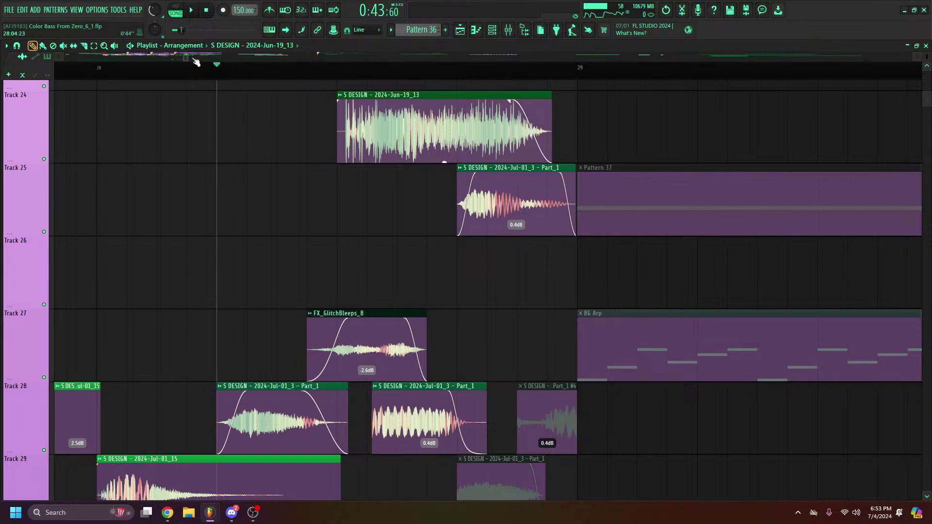
# Audition in isolation the S DESIGN - 2024-Jun-19_13 clip on Track 24 and the midbass layer clip on Track 18
pyautogui.click(115, 46)
pyautogui.click(360, 133)
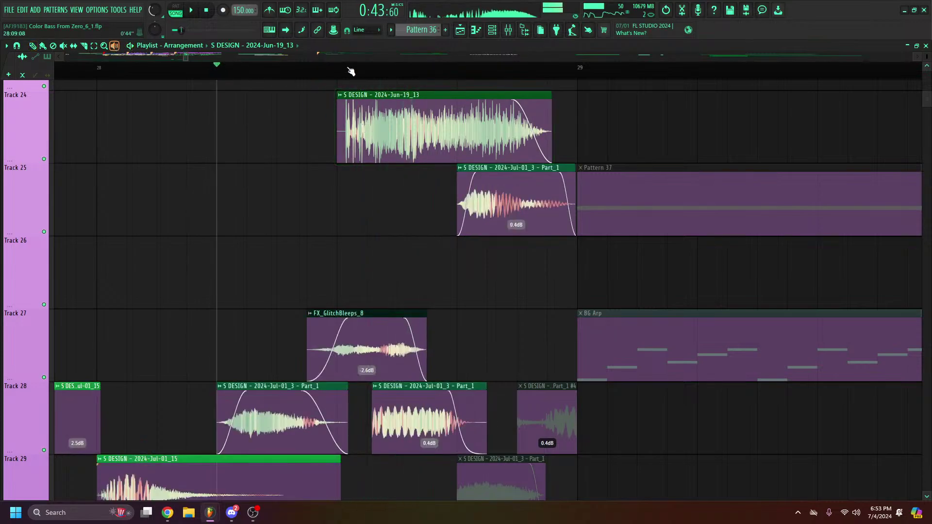
pyautogui.scroll(-2, 338, 69)
pyautogui.scroll(1, 374, 181)
pyautogui.scroll(4, 373, 181)
pyautogui.click(363, 168)
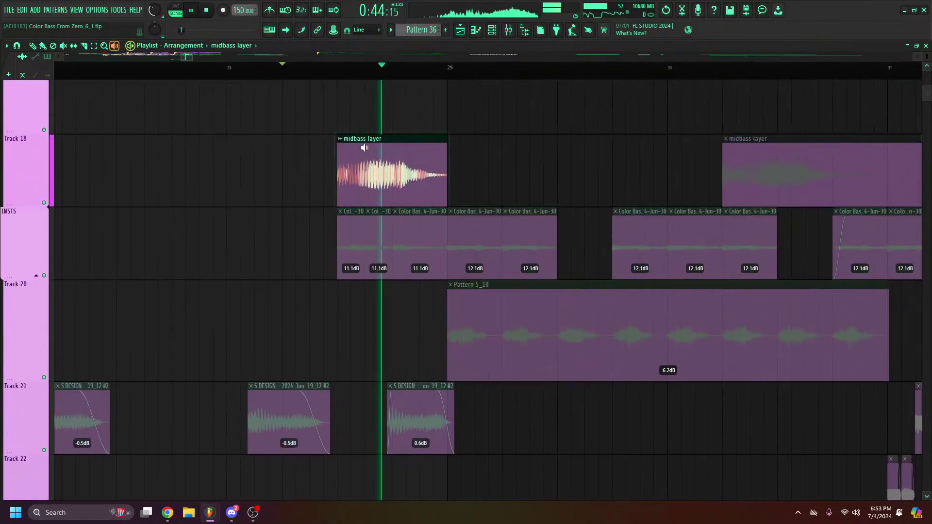
# Move the Track 30 midbass layer clip to 28:15, trim it to end at bar 29, and play the result
pyautogui.scroll(-4, 340, 79)
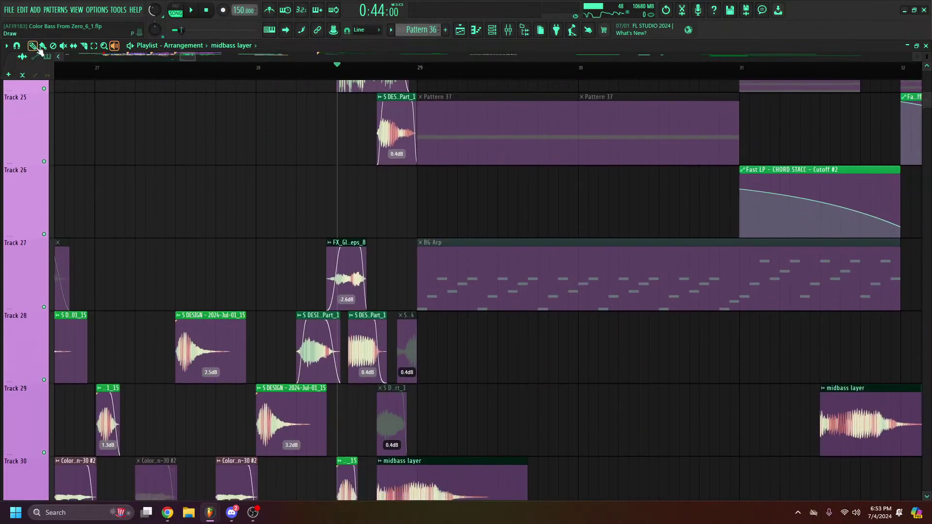
pyautogui.press('p')
pyautogui.scroll(-5, 369, 158)
pyautogui.moveTo(406, 128); pyautogui.dragTo(427, 129)
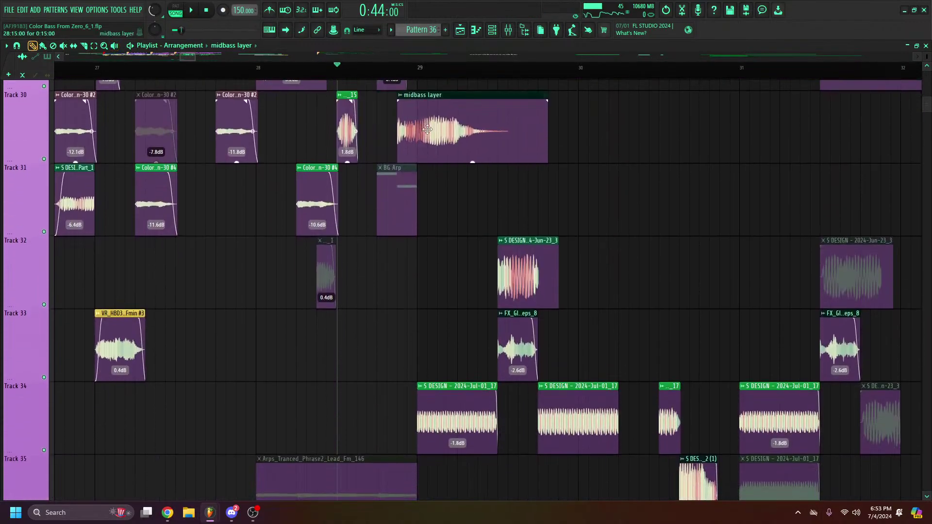
pyautogui.moveTo(549, 102); pyautogui.dragTo(459, 104)
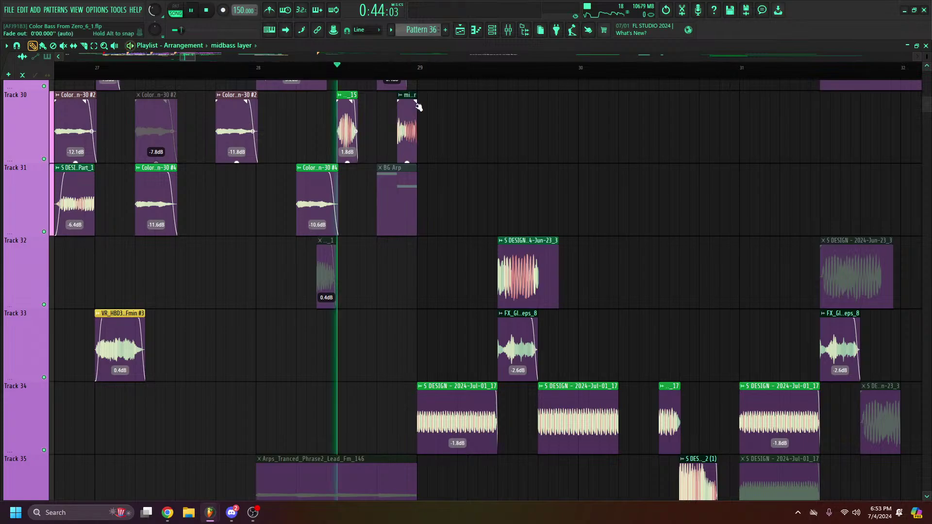
pyautogui.press('space')
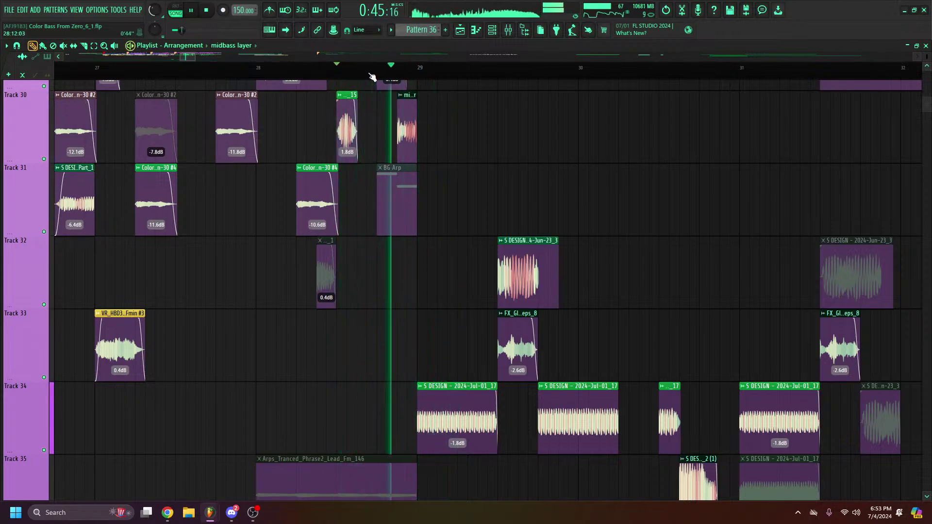
# Add a fade-out to the midbass layer clip on Track 30 just before bar 29, set its level to 1.7 dB, and audition it
pyautogui.click(276, 67)
pyautogui.scroll(-3, 281, 73)
pyautogui.scroll(-5, 281, 74)
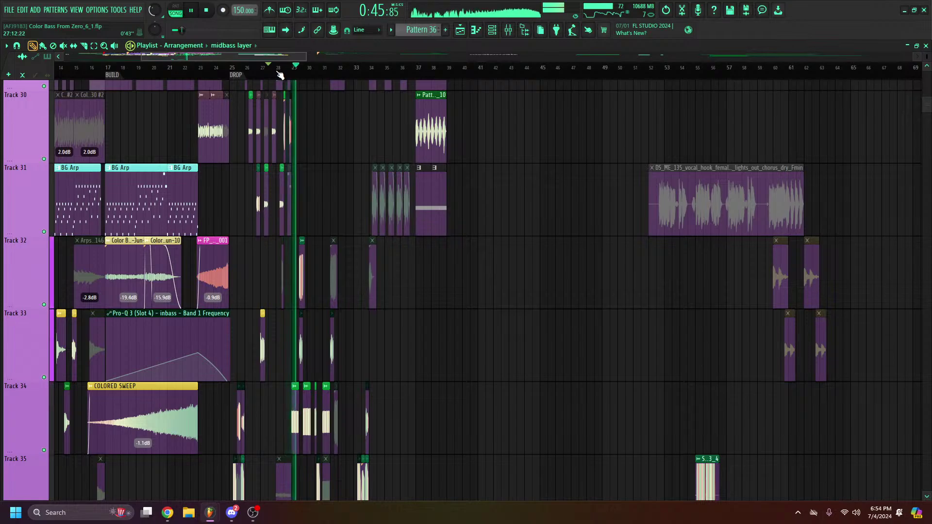
pyautogui.press('space')
pyautogui.scroll(8, 287, 73)
pyautogui.scroll(3, 299, 72)
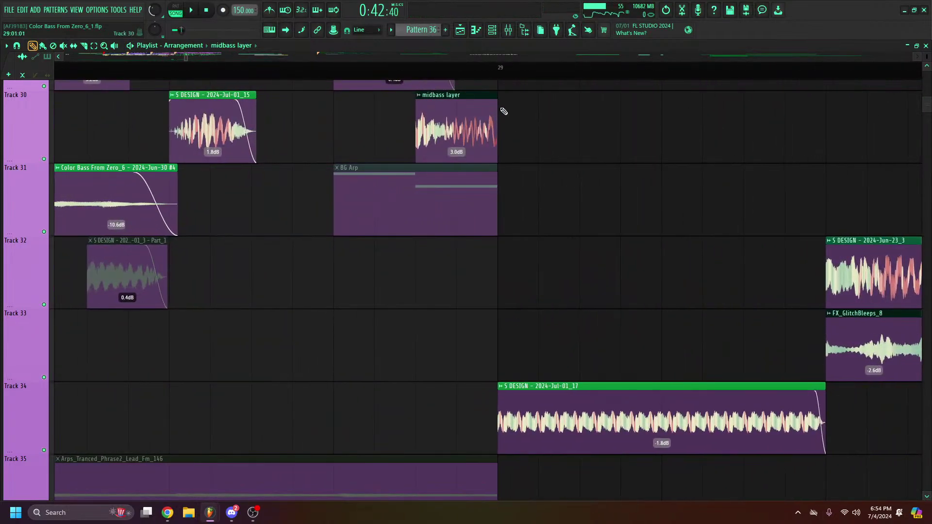
pyautogui.press('space')
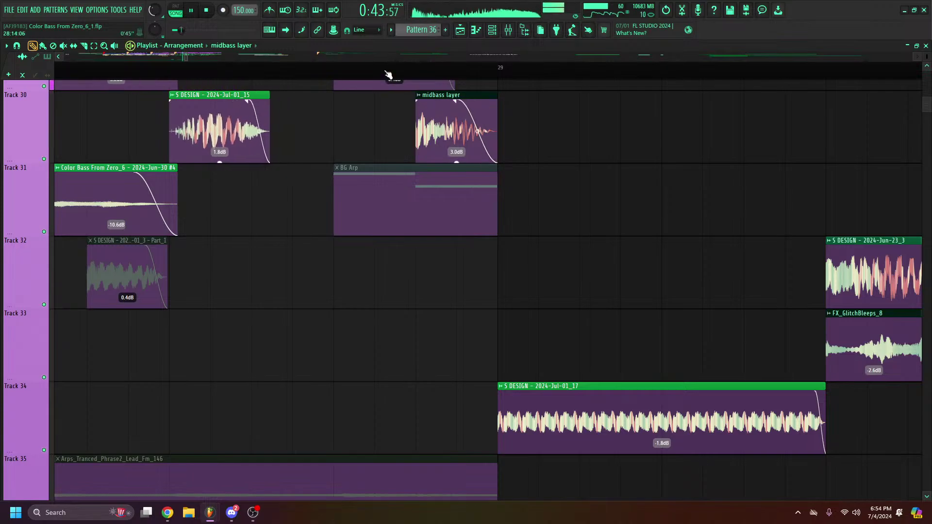
pyautogui.scroll(-3, 387, 74)
pyautogui.scroll(-5, 387, 74)
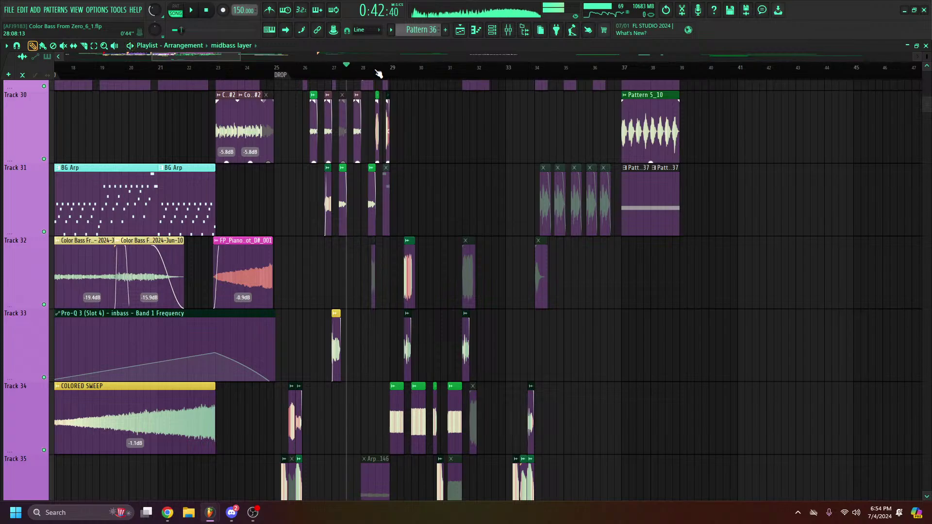
pyautogui.scroll(8, 379, 73)
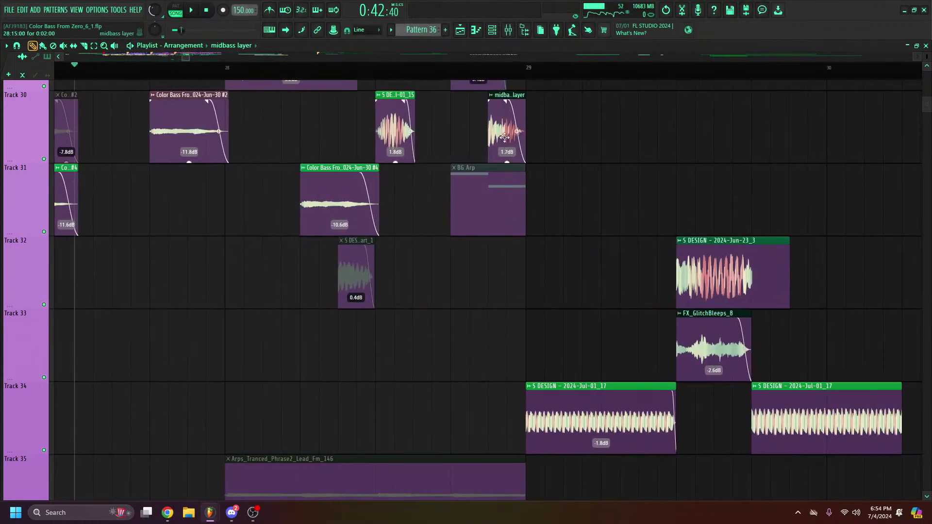
# Try layering a copy of the FX_GlitchBleeps_8 clip on Track 32 beneath the midbass layer clip before bar 29
pyautogui.click(714, 341)
pyautogui.click(492, 262)
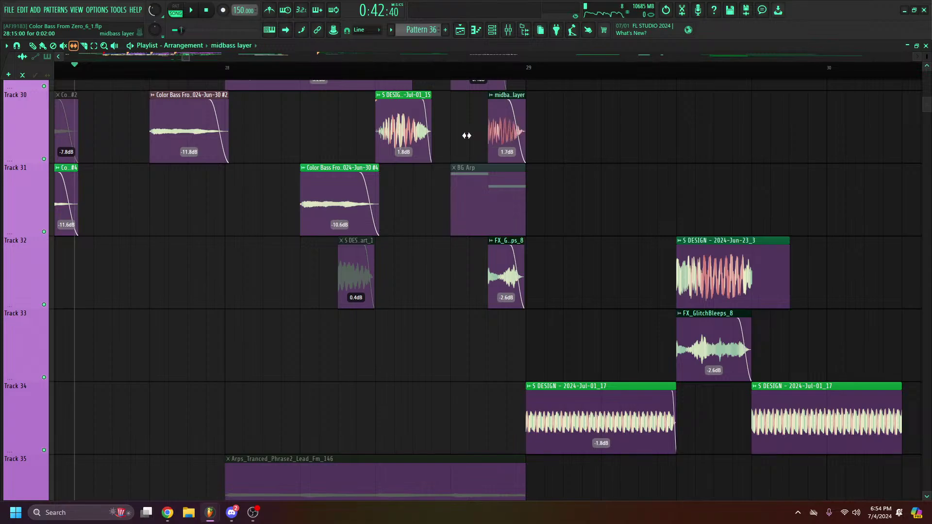
pyautogui.click(450, 69)
pyautogui.scroll(-4, 450, 70)
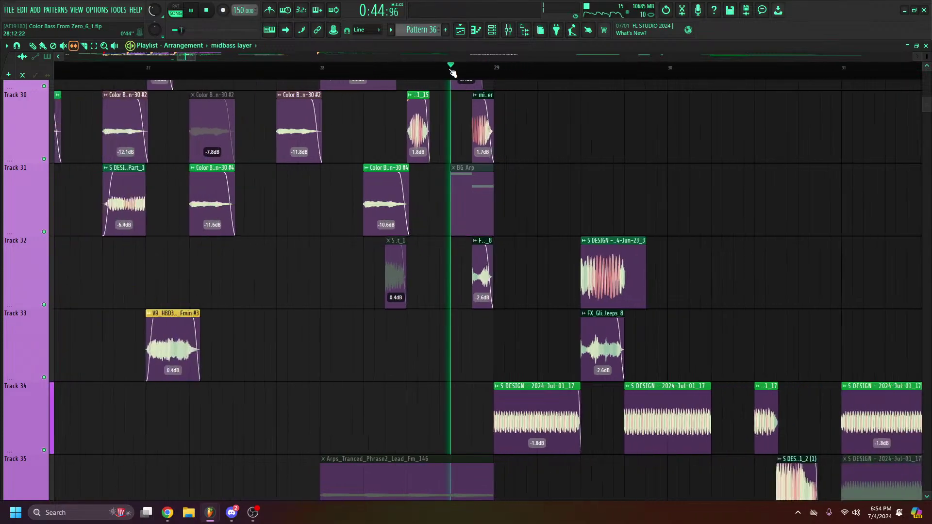
pyautogui.press('space')
# Slip the audio inside the midbass layer clip at the end of bar 28 on Track 30, auditioning it repeatedly in context
pyautogui.click(441, 72)
pyautogui.scroll(5, 443, 73)
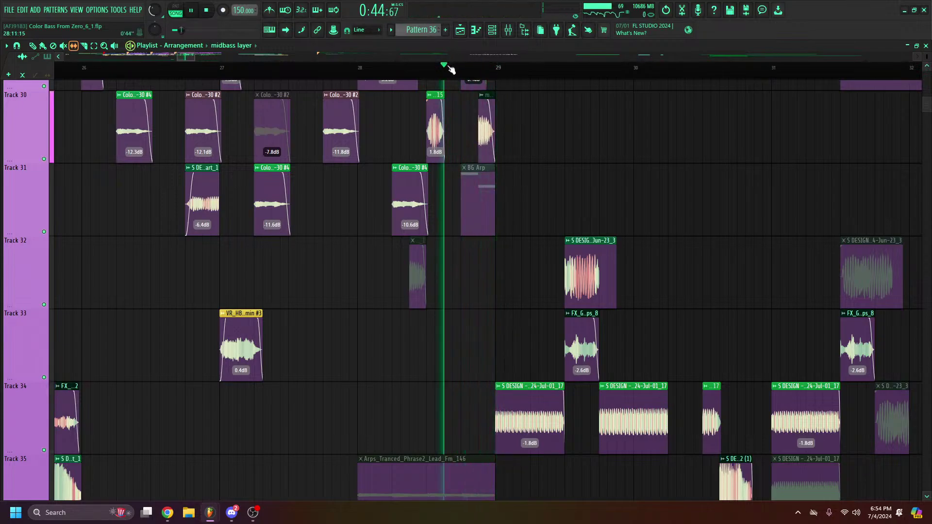
pyautogui.click(436, 75)
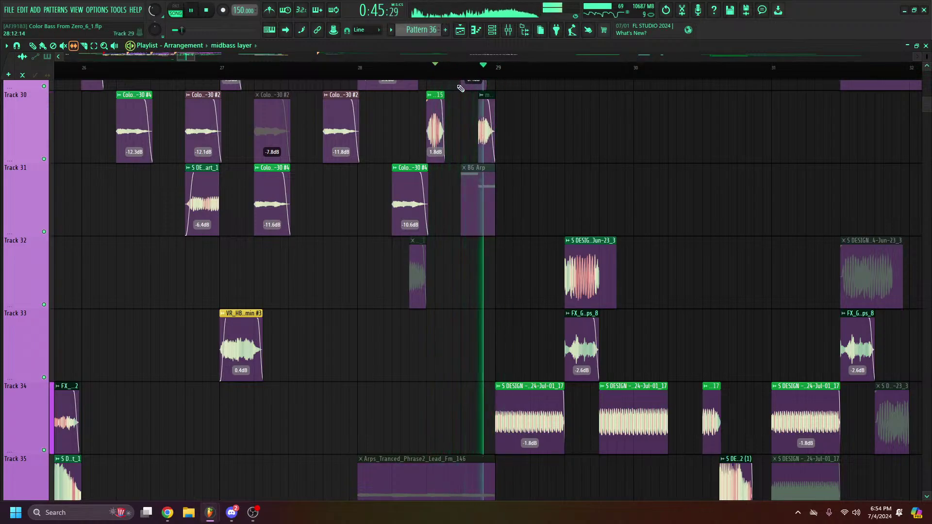
pyautogui.click(425, 76)
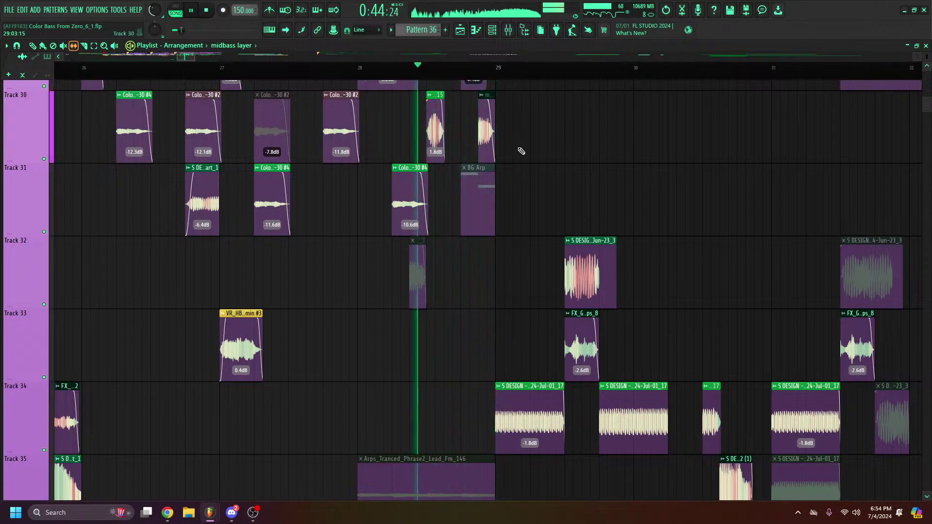
pyautogui.click(428, 75)
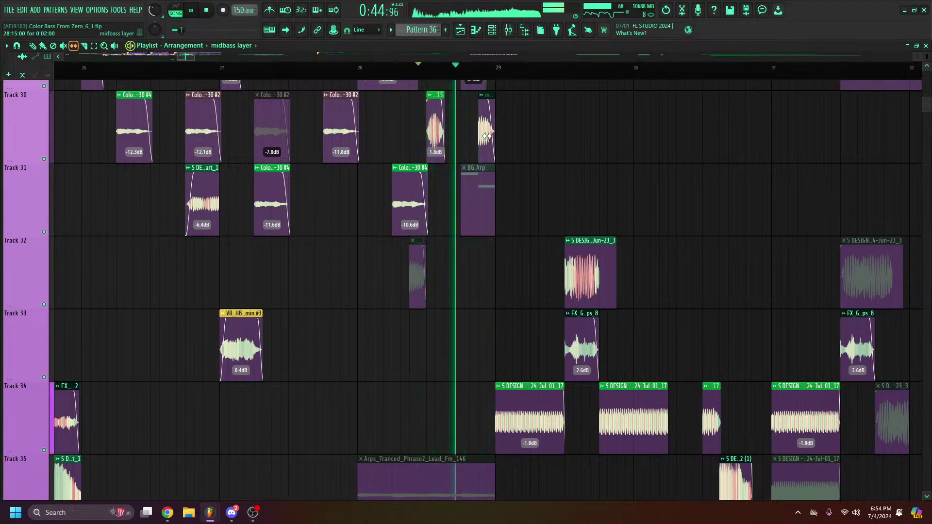
pyautogui.click(420, 78)
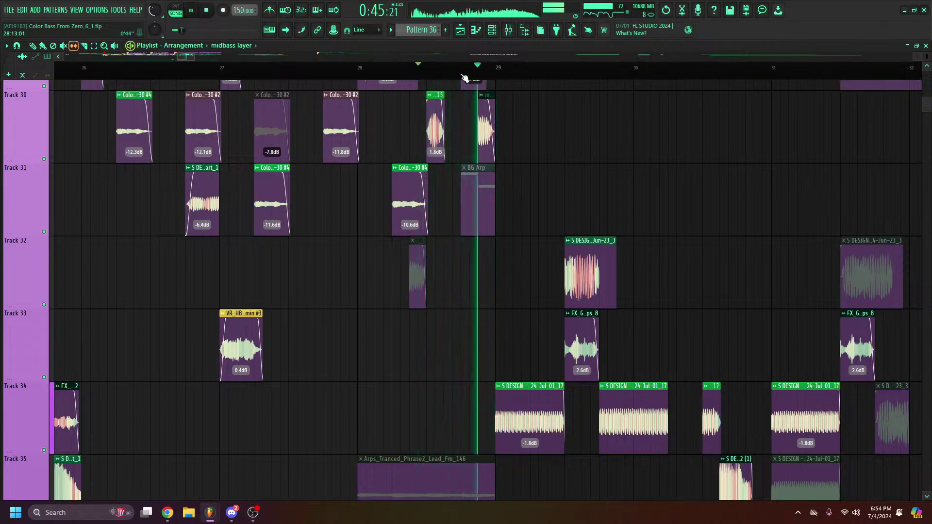
pyautogui.click(430, 73)
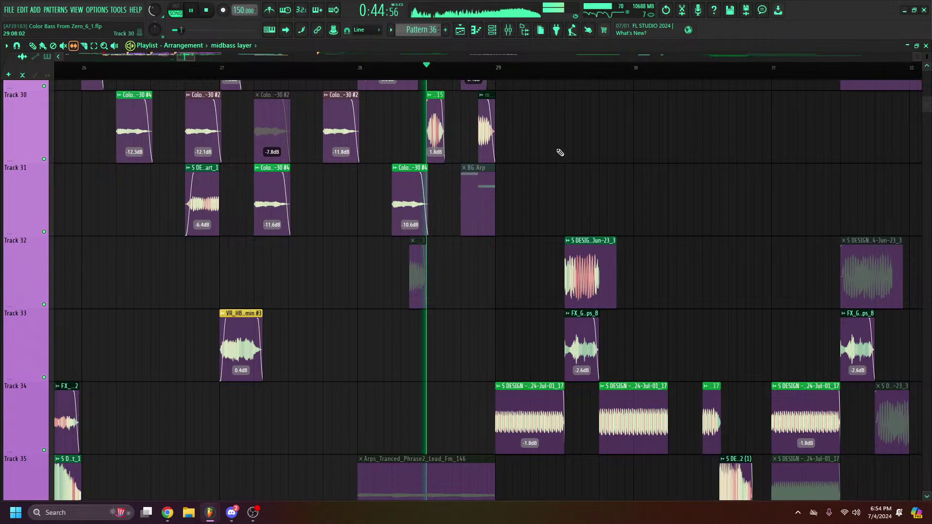
# Play back the drop from its start and save the project
pyautogui.click(409, 76)
pyautogui.scroll(-5, 475, 80)
pyautogui.scroll(-3, 474, 78)
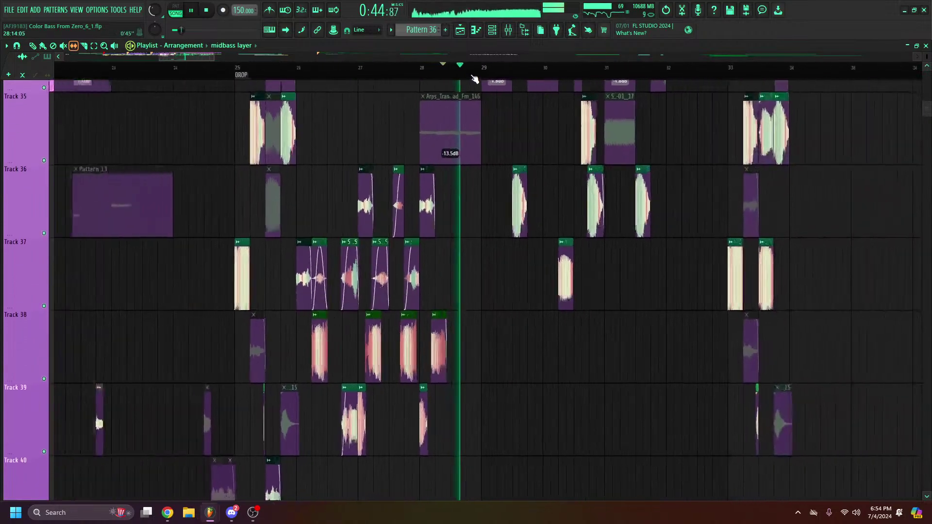
pyautogui.scroll(4, 429, 80)
pyautogui.click(422, 76)
pyautogui.scroll(-4, 423, 76)
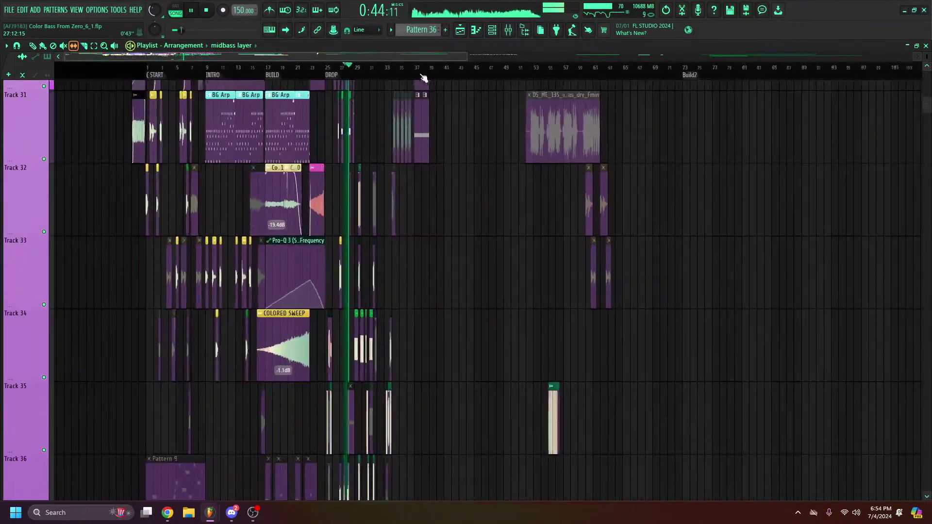
pyautogui.scroll(-2, 423, 77)
pyautogui.click(298, 68)
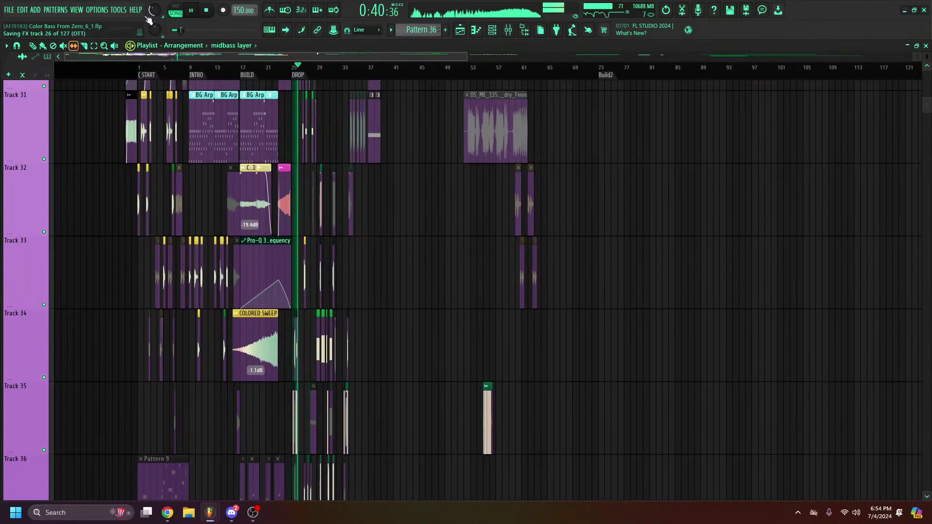
pyautogui.scroll(5, 318, 77)
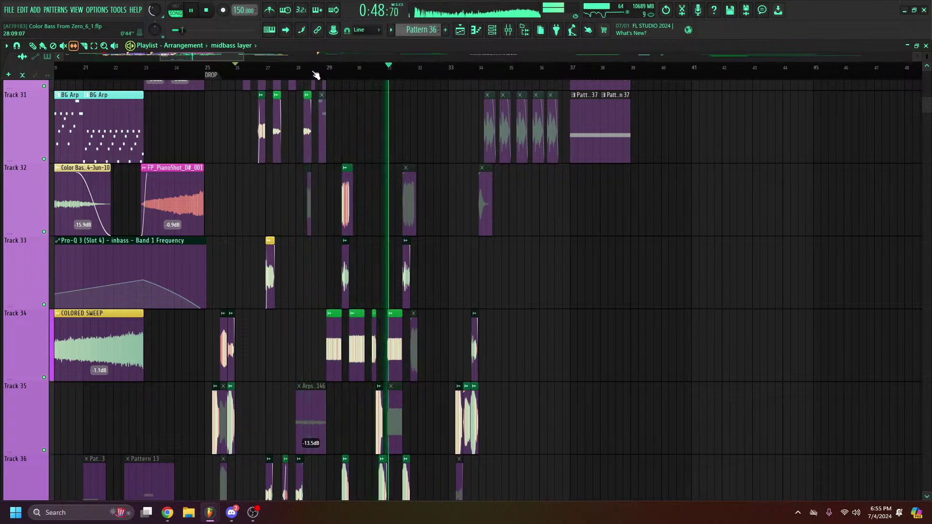
# Mute the midbass layer clip on Track 29 in the middle of bar 31 and play back the passage without it
pyautogui.click(403, 76)
pyautogui.press('space')
pyautogui.scroll(3, 404, 75)
pyautogui.scroll(6, 393, 104)
pyautogui.scroll(-5, 431, 204)
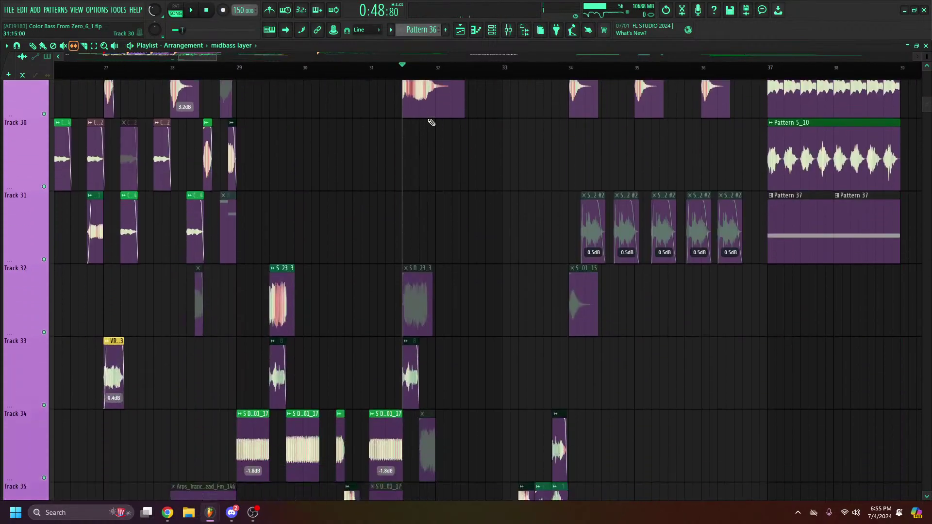
pyautogui.scroll(2, 432, 123)
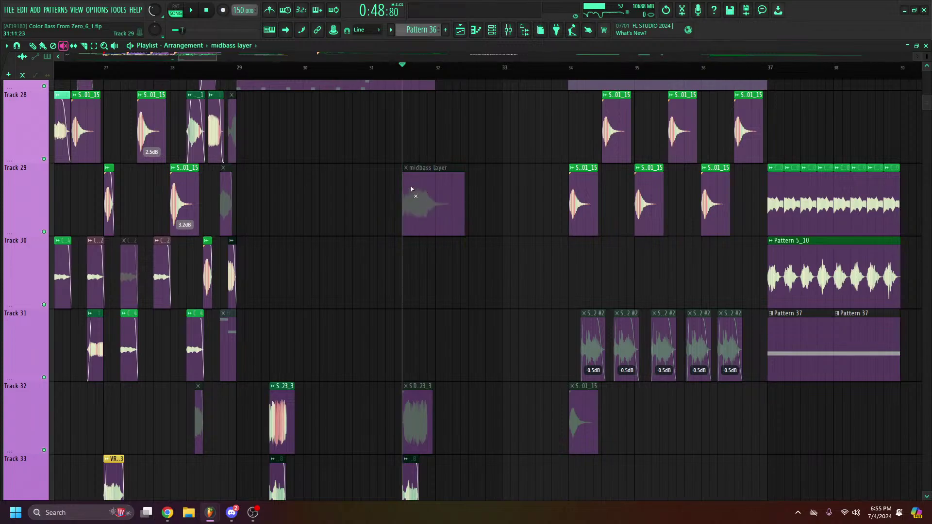
pyautogui.press('space')
pyautogui.scroll(10, 411, 188)
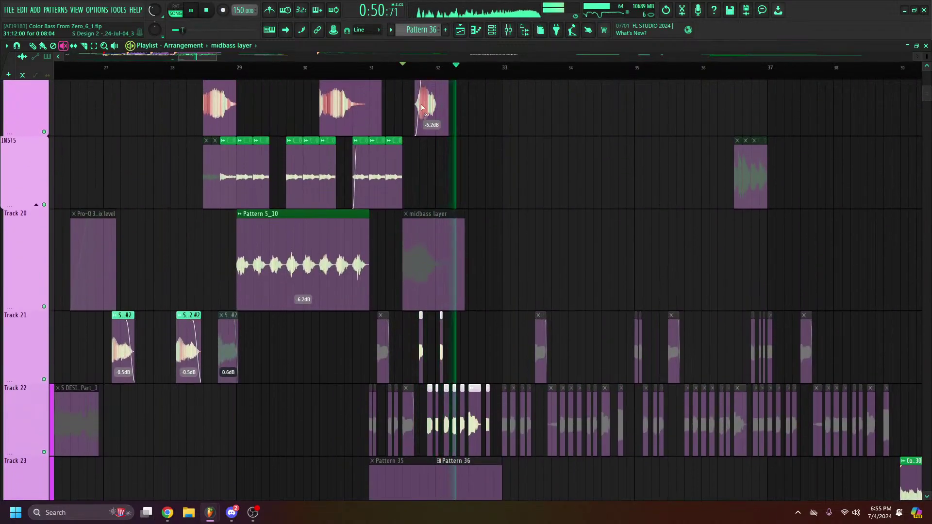
pyautogui.scroll(2, 422, 107)
pyautogui.scroll(-4, 395, 77)
pyautogui.scroll(-9, 393, 150)
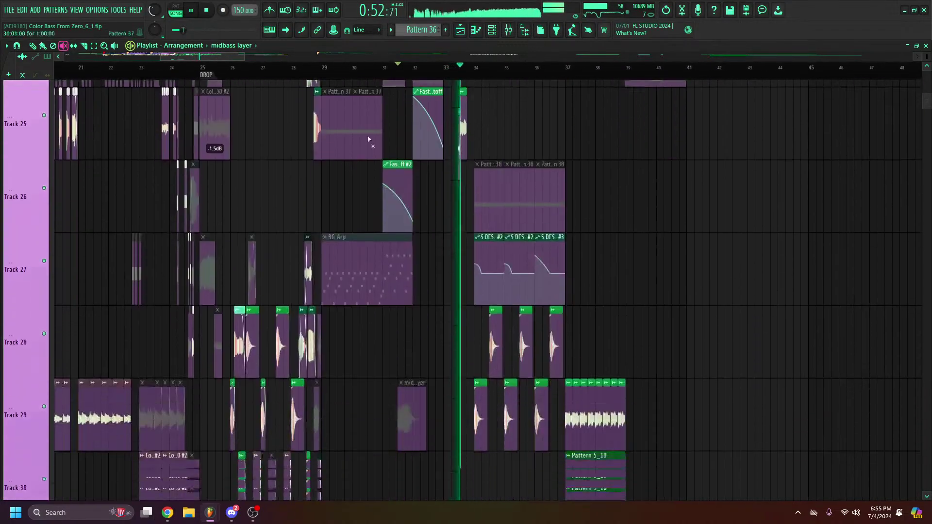
pyautogui.scroll(-1, 368, 140)
# Switch back to the Draw tool and play the passage from the end of bar 32
pyautogui.click(33, 46)
pyautogui.scroll(4, 440, 74)
pyautogui.press('space')
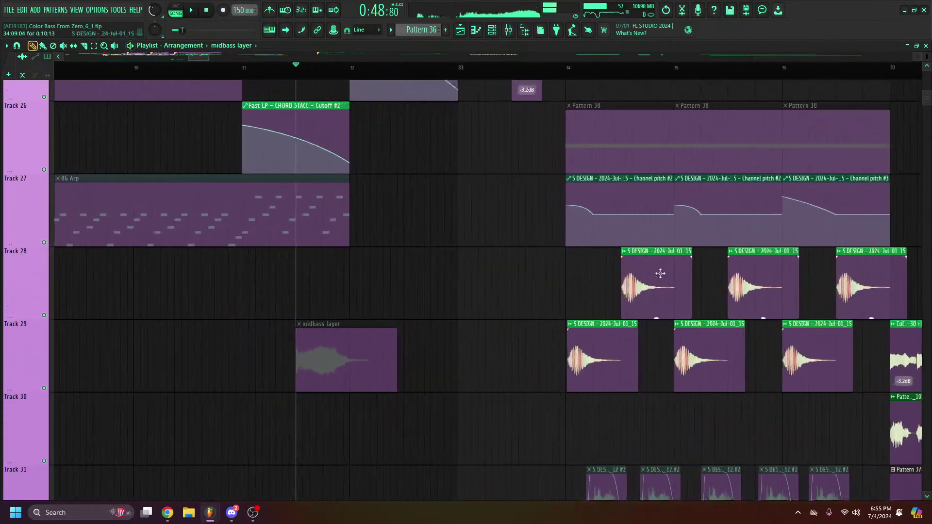
pyautogui.scroll(5, 660, 274)
pyautogui.scroll(1, 499, 203)
pyautogui.click(431, 70)
pyautogui.press('space')
pyautogui.scroll(6, 562, 254)
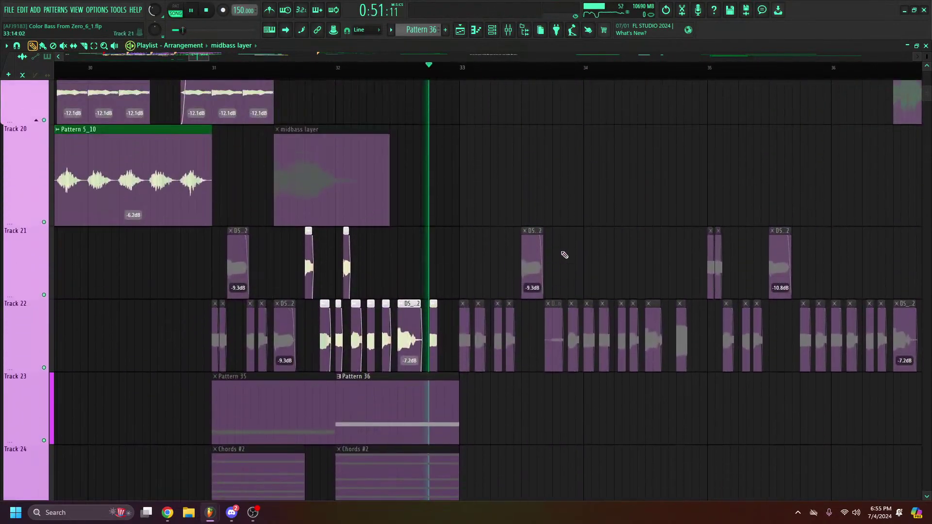
# Examine the clips on Tracks 25 to 37 around bars 31 to 34 and play back the section from bar 34
pyautogui.scroll(-7, 563, 247)
pyautogui.scroll(-5, 564, 247)
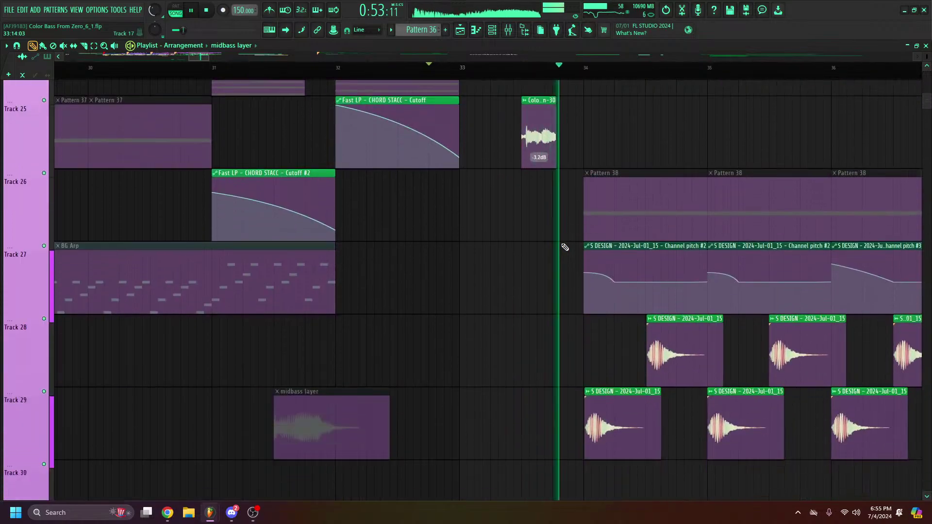
pyautogui.scroll(-5, 624, 225)
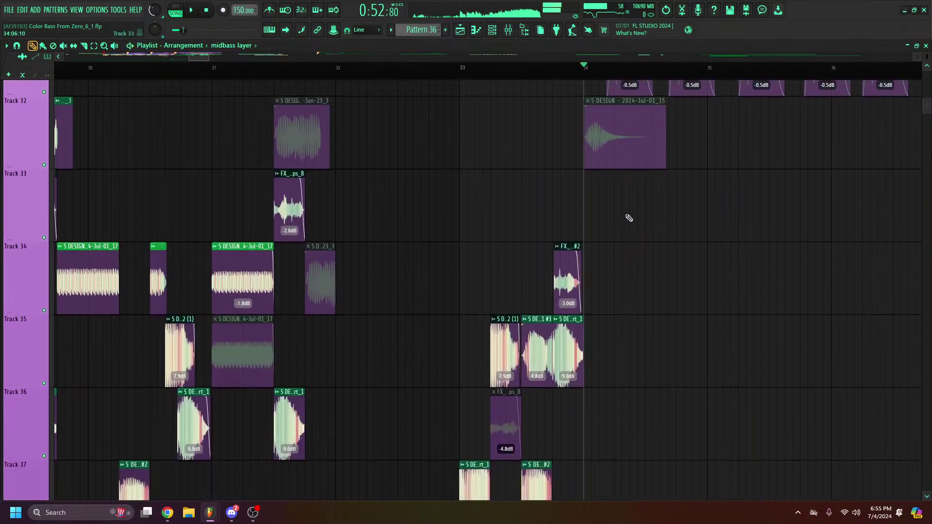
pyautogui.scroll(3, 589, 133)
pyautogui.scroll(-6, 561, 71)
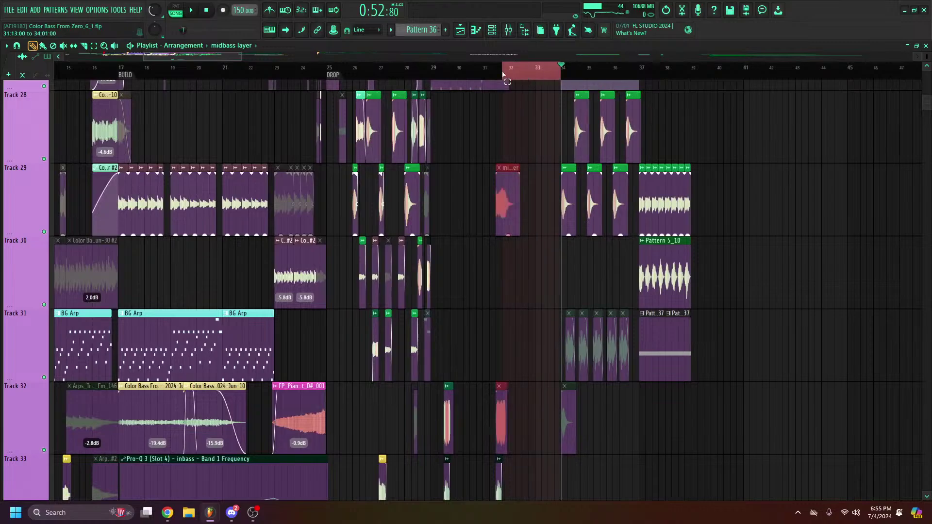
pyautogui.moveTo(511, 75); pyautogui.dragTo(510, 75)
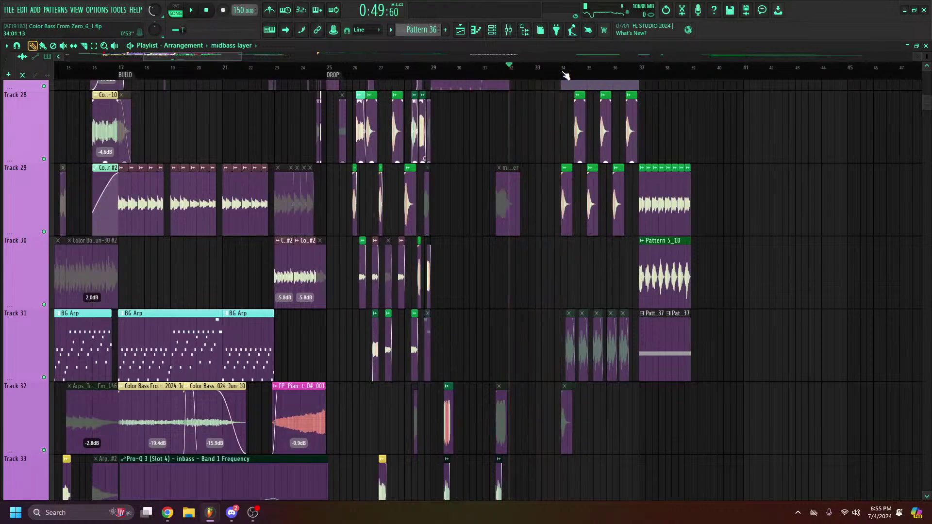
pyautogui.click(566, 74)
# Place a copy of Track 28's S DESIGN - 2024-Jun-19_12 #2 clip on Track 30 shortly after bar 34 and audition it
pyautogui.click(354, 77)
pyautogui.scroll(7, 354, 76)
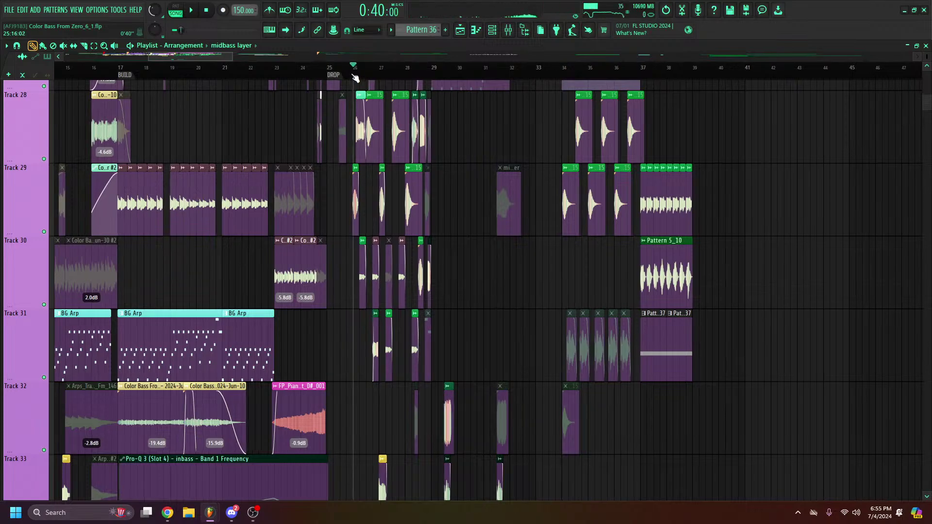
pyautogui.press('space')
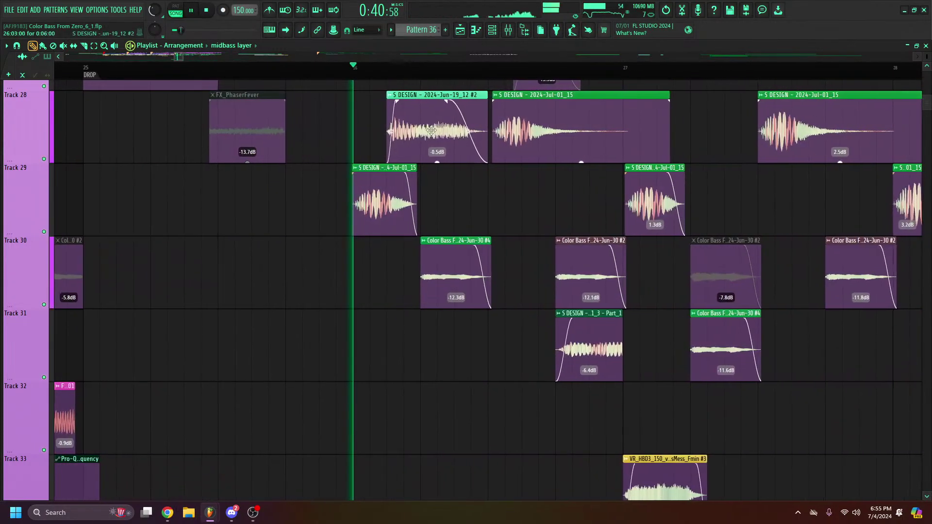
pyautogui.scroll(-4, 424, 73)
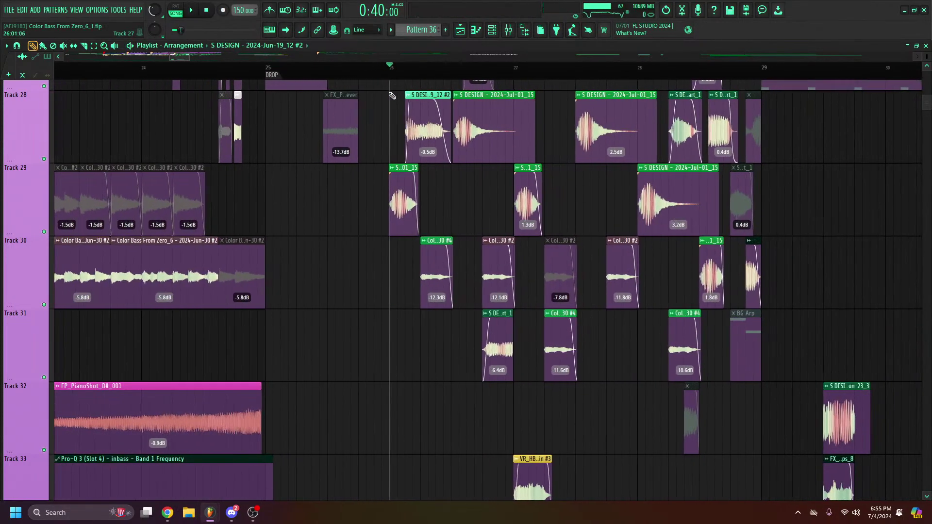
pyautogui.keyDown('ctrl'); pyautogui.moveTo(399, 101); pyautogui.dragTo(412, 133); pyautogui.keyUp('ctrl')
pyautogui.scroll(-5, 428, 78)
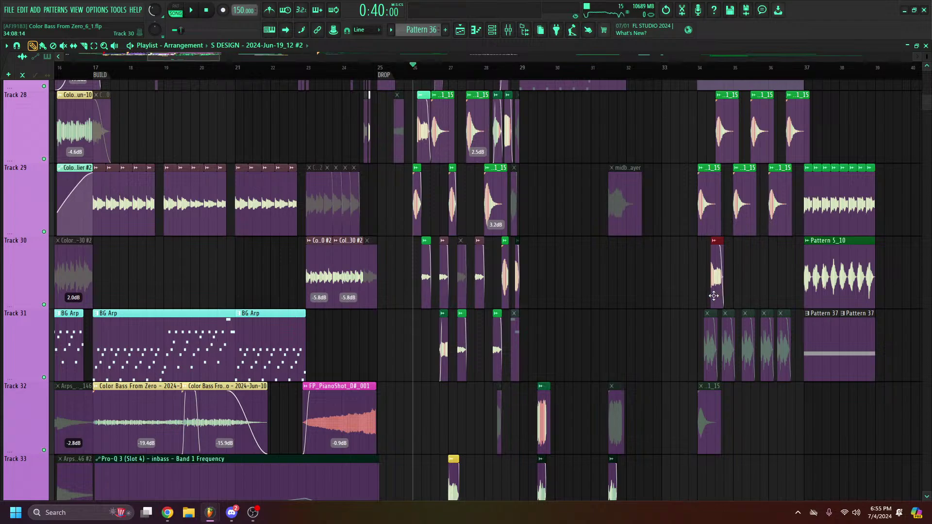
pyautogui.click(698, 68)
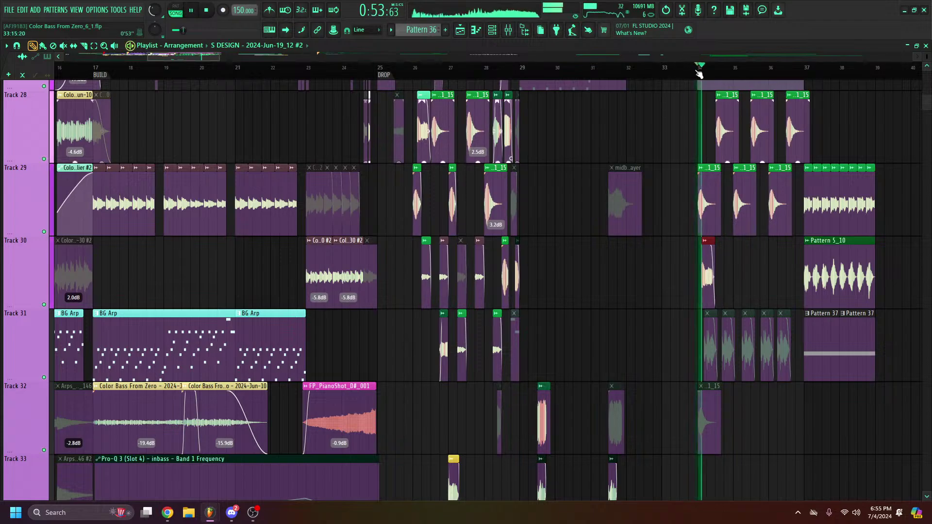
pyautogui.scroll(3, 368, 68)
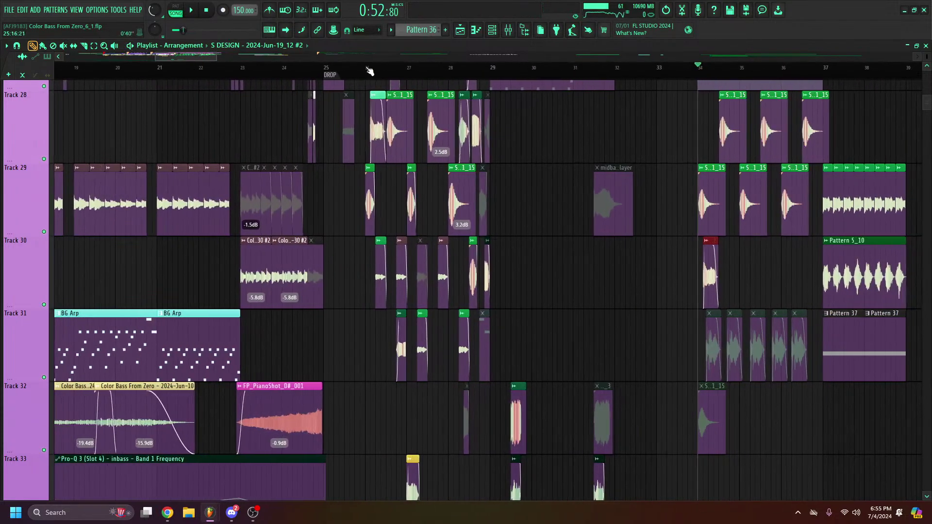
# Examine the clips on Tracks 17 to 42 around bars 25 to 28 for a sound to reuse
pyautogui.press('space')
pyautogui.scroll(5, 368, 68)
pyautogui.scroll(8, 448, 202)
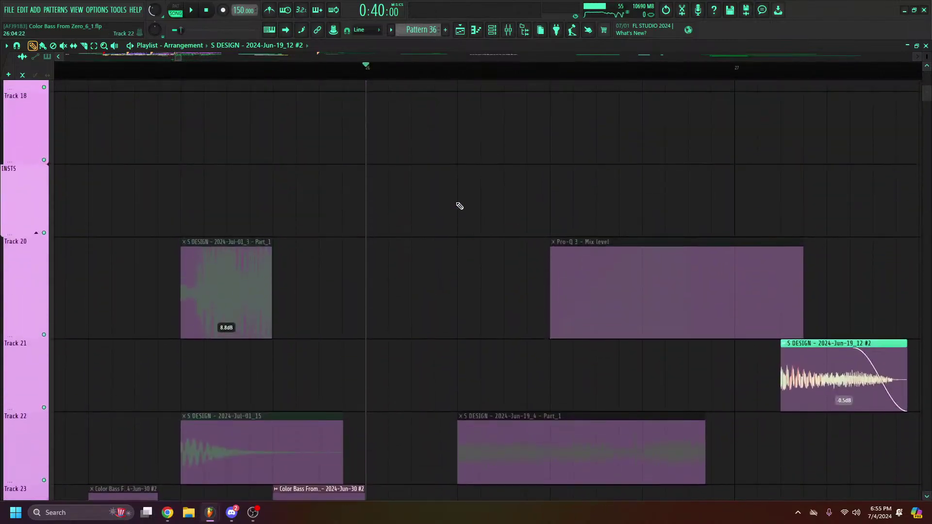
pyautogui.scroll(-8, 459, 206)
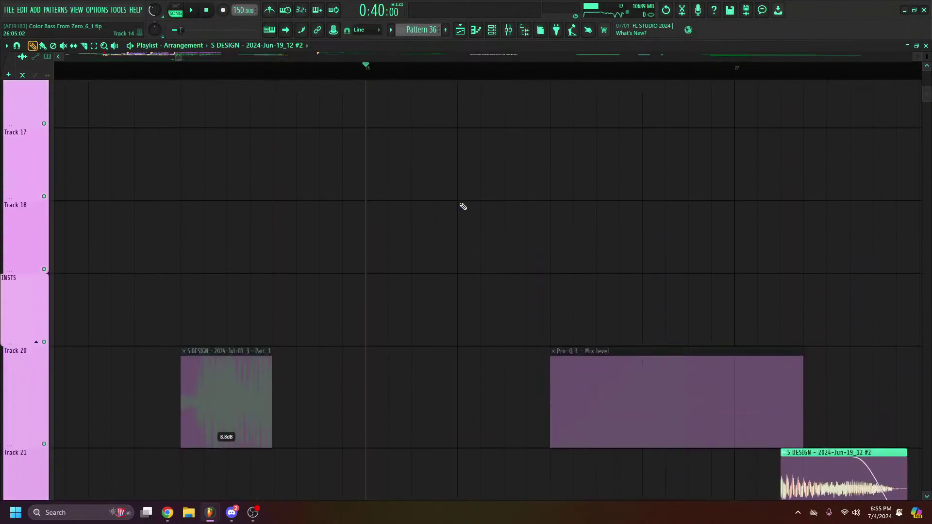
pyautogui.scroll(-6, 459, 209)
pyautogui.scroll(1, 456, 196)
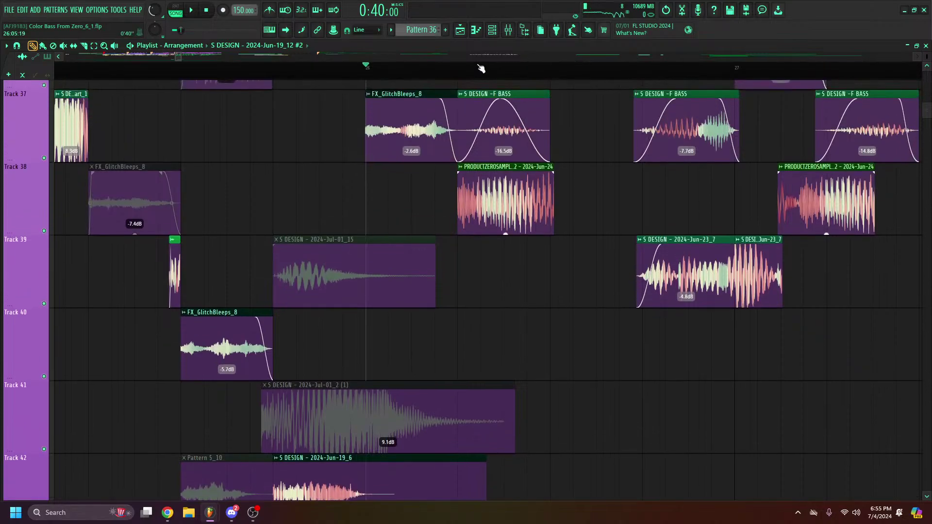
pyautogui.scroll(-2, 482, 69)
pyautogui.scroll(-2, 484, 76)
pyautogui.scroll(5, 475, 135)
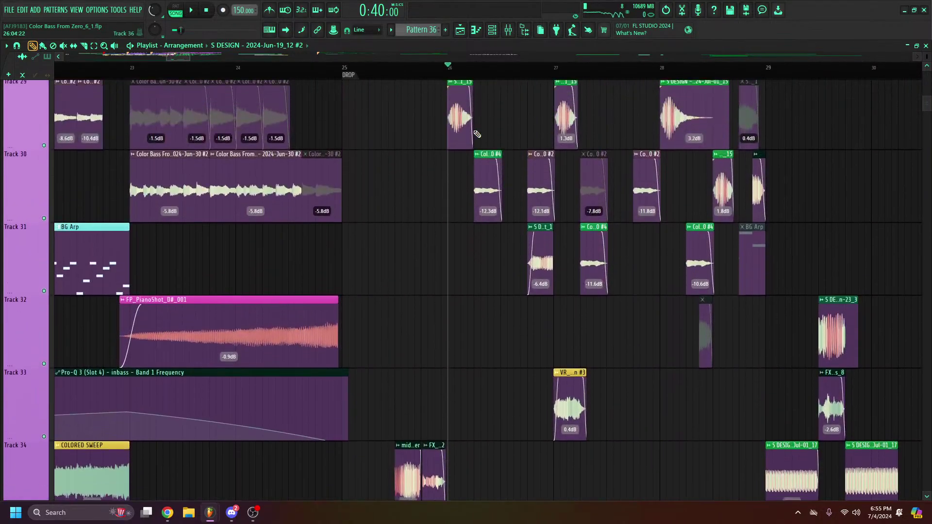
pyautogui.scroll(-5, 478, 135)
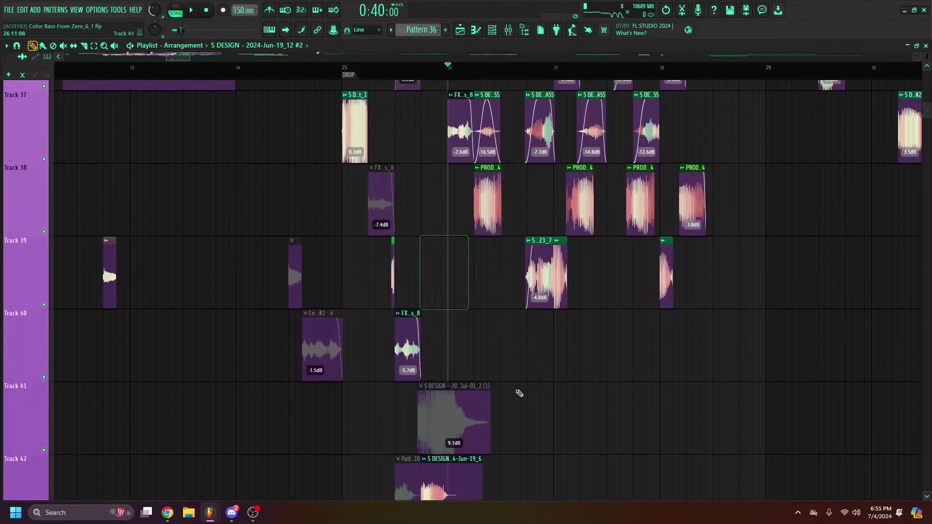
# Try a copy of Track 41's S DESIGN - 2024-Jul-01_2 (1) clip on Track 40 shortly after bar 26 and audition it in solo
pyautogui.rightClick(479, 408)
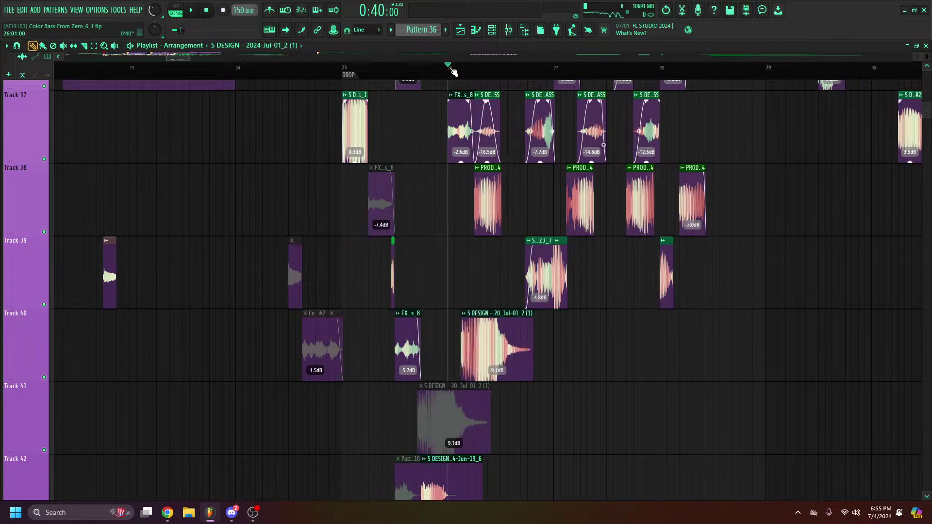
pyautogui.click(465, 350)
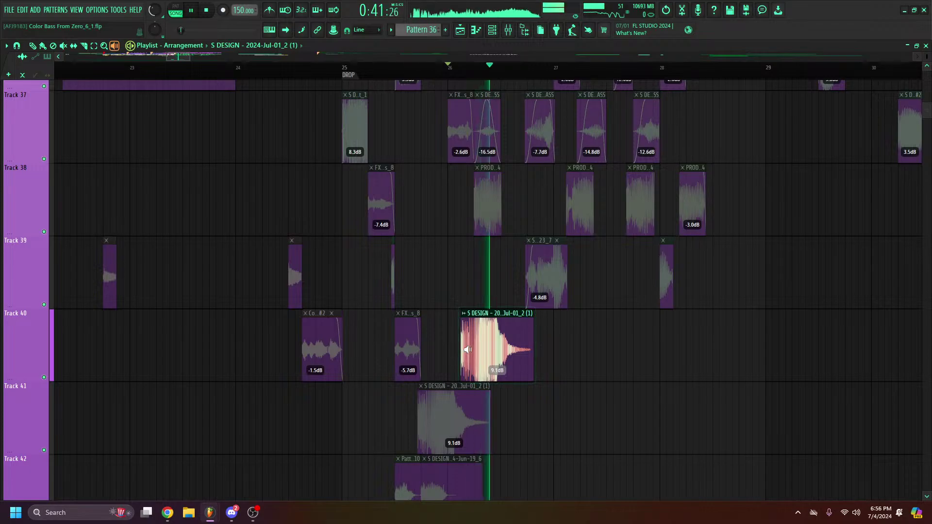
pyautogui.press('space')
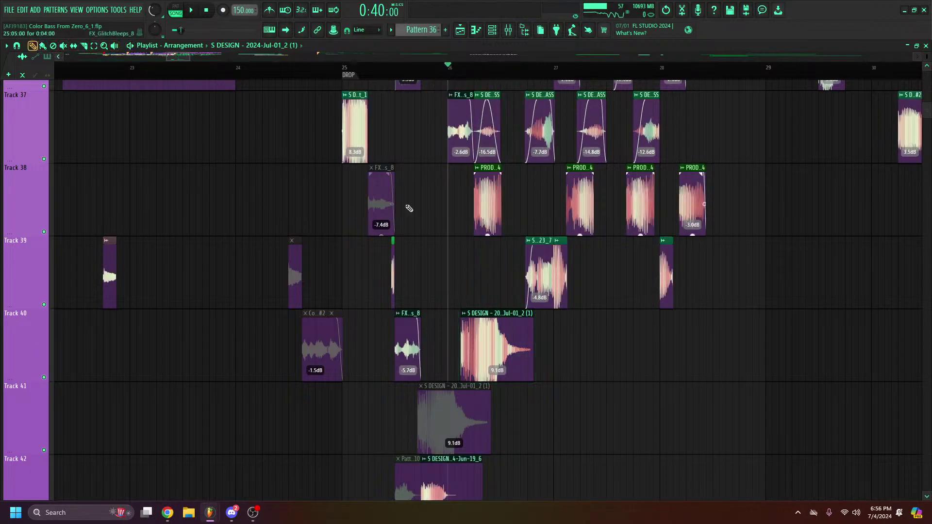
pyautogui.keyDown('ctrl'); pyautogui.scroll(-2, 690, 82); pyautogui.keyUp('ctrl')
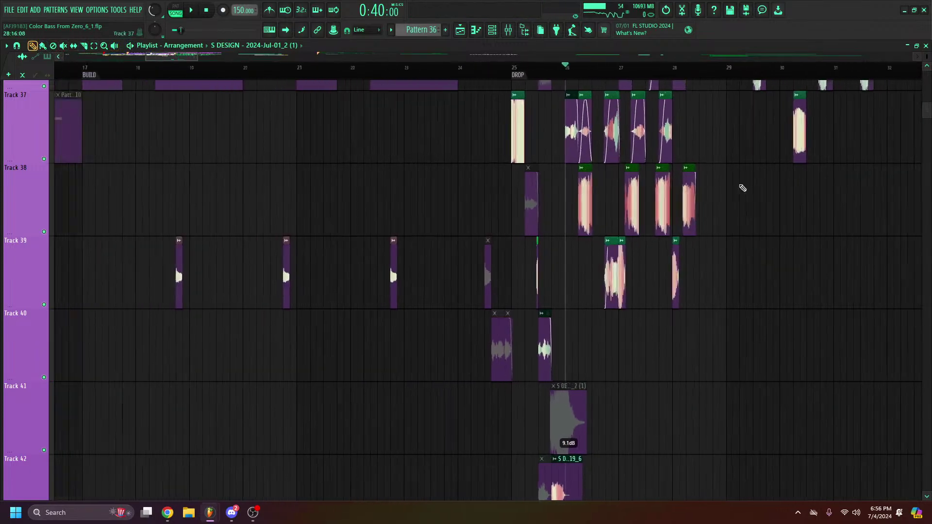
# Examine the clips on Tracks 30 to 41 between bars 26 and 33 and play back the section from the middle of bar 30
pyautogui.scroll(7, 690, 83)
pyautogui.keyDown('ctrl'); pyautogui.scroll(5, 690, 78); pyautogui.keyUp('ctrl')
pyautogui.scroll(-6, 699, 60)
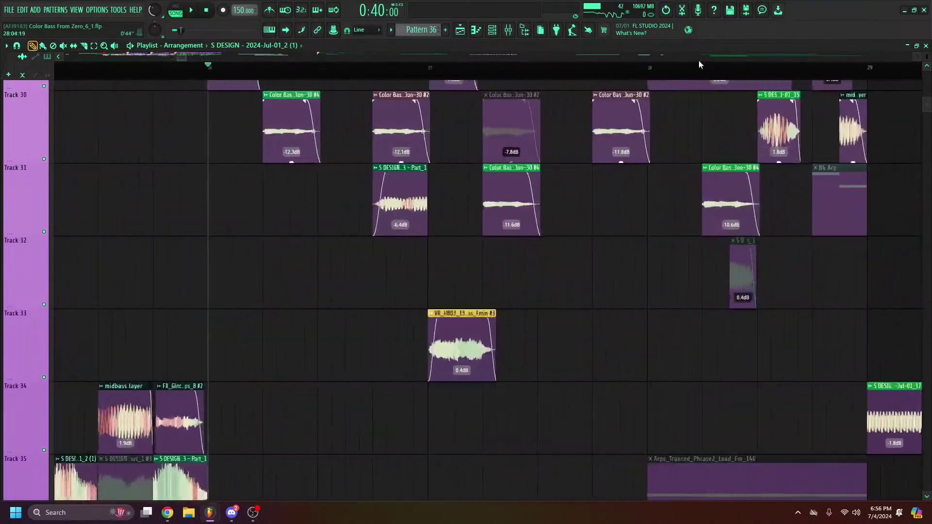
pyautogui.scroll(-3, 733, 57)
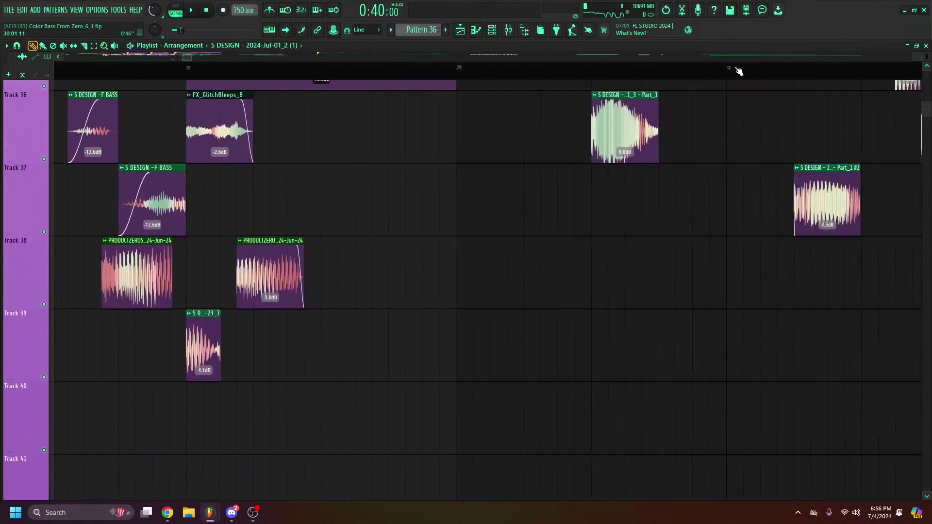
pyautogui.scroll(-3, 738, 75)
pyautogui.scroll(-2, 733, 60)
pyautogui.scroll(2, 774, 193)
pyautogui.scroll(4, 752, 63)
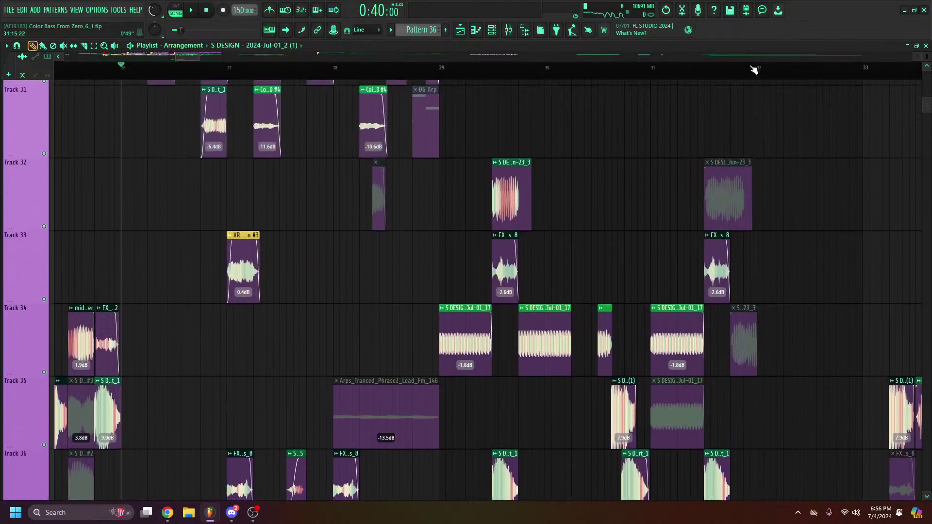
pyautogui.keyDown('ctrl'); pyautogui.scroll(-4, 750, 54); pyautogui.keyUp('ctrl')
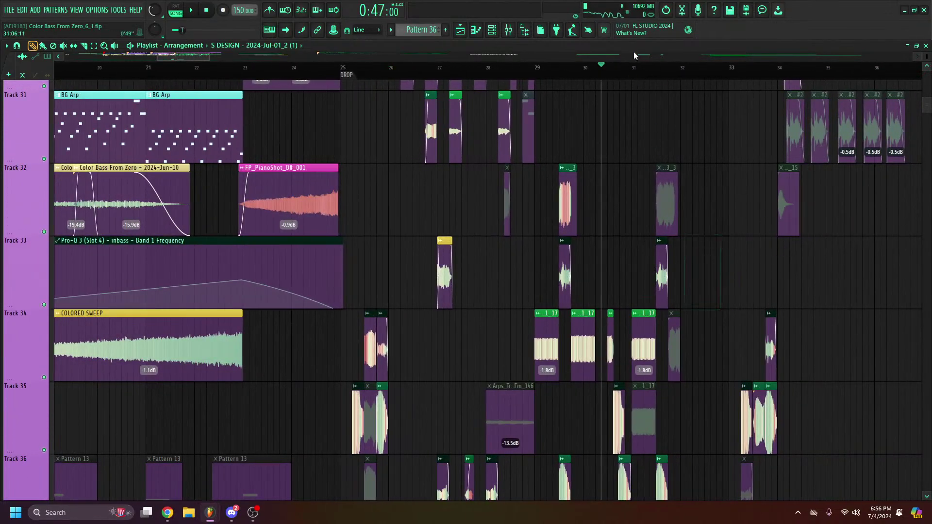
pyautogui.keyDown('ctrl'); pyautogui.scroll(-4, 634, 73); pyautogui.keyUp('ctrl')
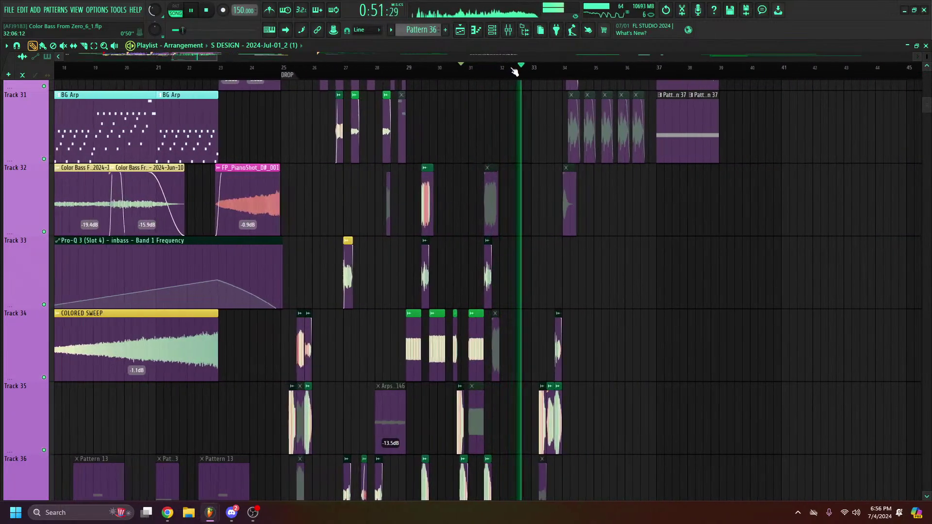
pyautogui.keyDown('ctrl'); pyautogui.scroll(5, 534, 73); pyautogui.keyUp('ctrl')
pyautogui.scroll(-3, 558, 75)
pyautogui.press('space')
# Place a copy of Track 38's PRODUCTZEROSAMPLES_2 - 2024-Jun-24 clip on Track 33 shortly after bar 34 and audition it
pyautogui.scroll(5, 583, 80)
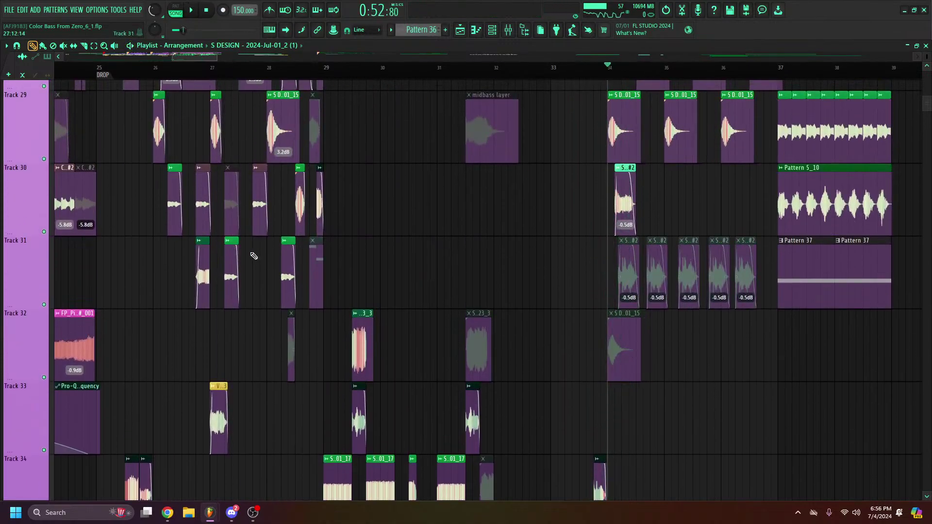
pyautogui.scroll(-9, 253, 256)
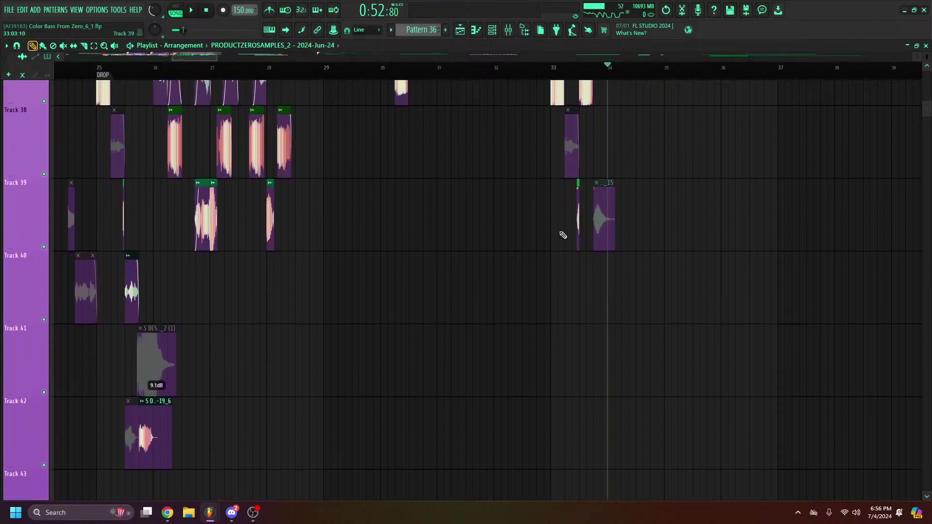
pyautogui.scroll(8, 563, 235)
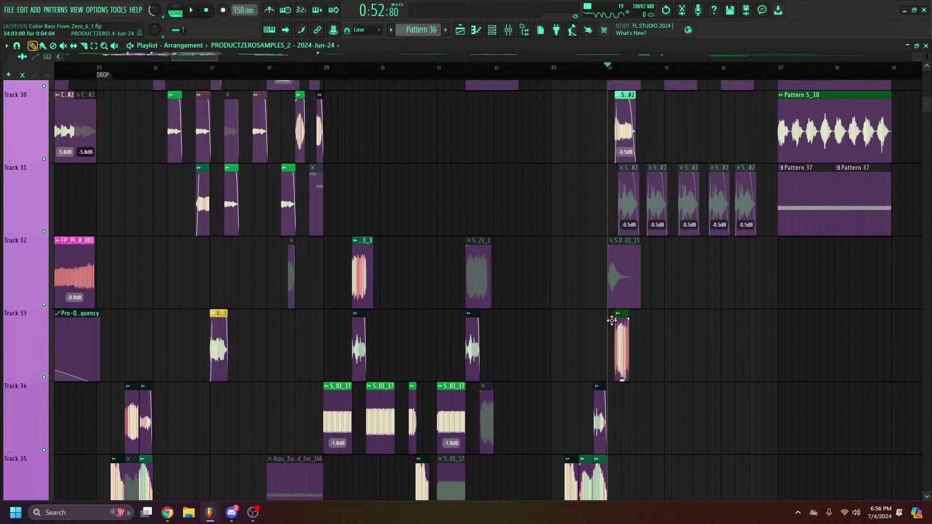
pyautogui.press('space')
pyautogui.scroll(6, 605, 73)
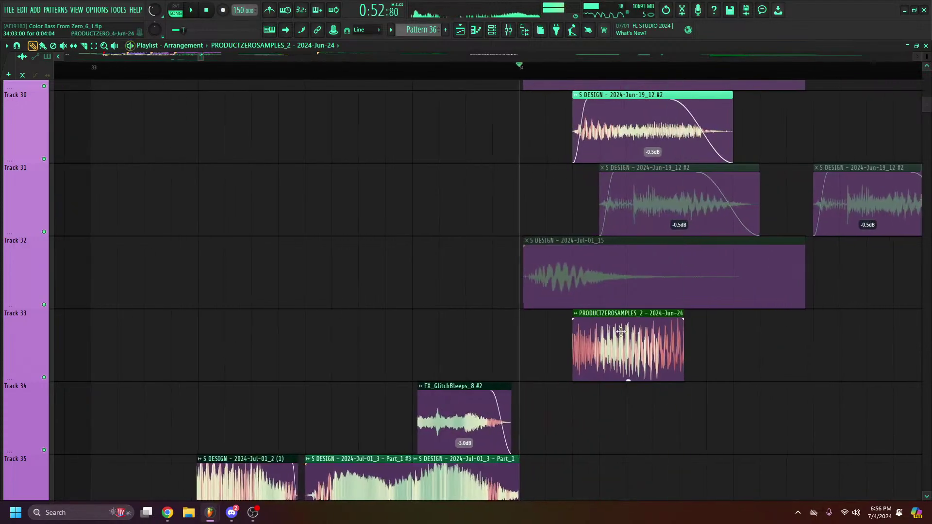
pyautogui.press('space')
# Shift the Track 30 and Track 33 clips after bar 34 slightly later to line up with Track 31's first muted clip, and play them back
pyautogui.moveTo(607, 118); pyautogui.dragTo(632, 126)
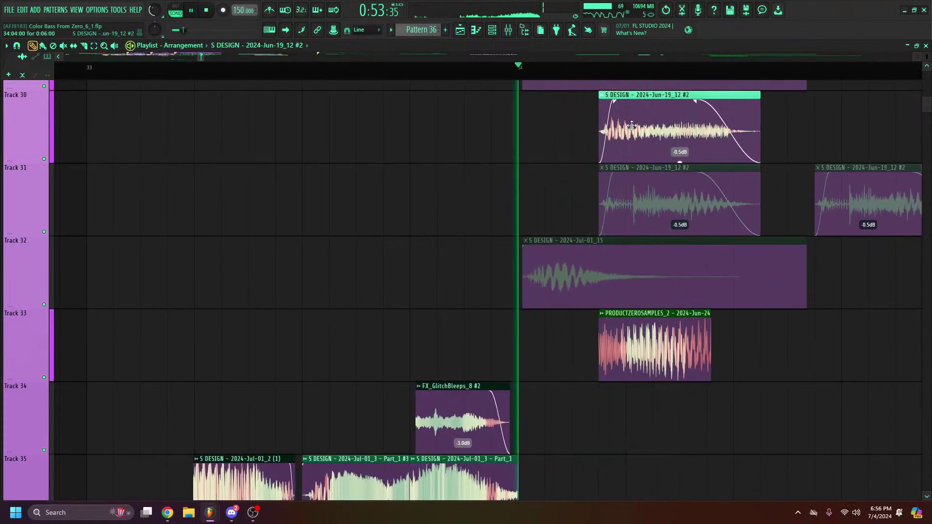
pyautogui.click(422, 73)
pyautogui.scroll(3, 629, 291)
pyautogui.press('space')
pyautogui.press('space')
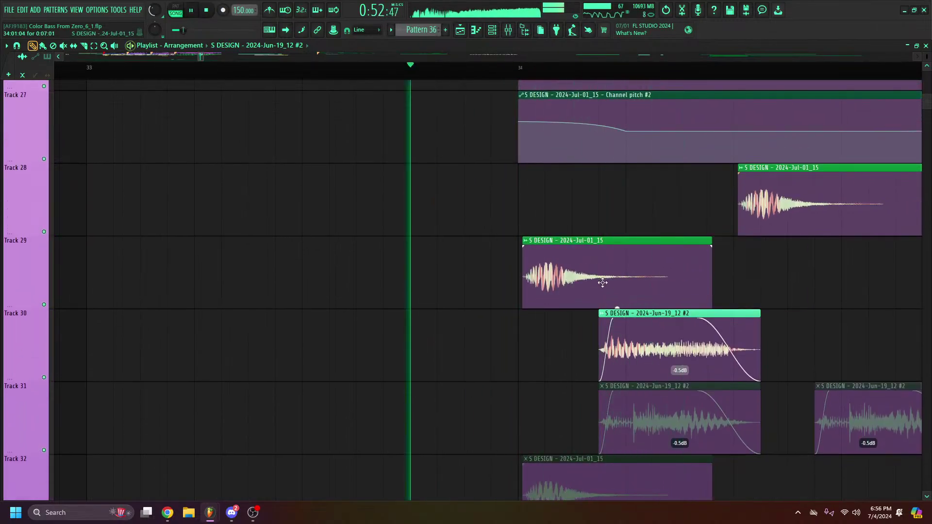
pyautogui.press('space')
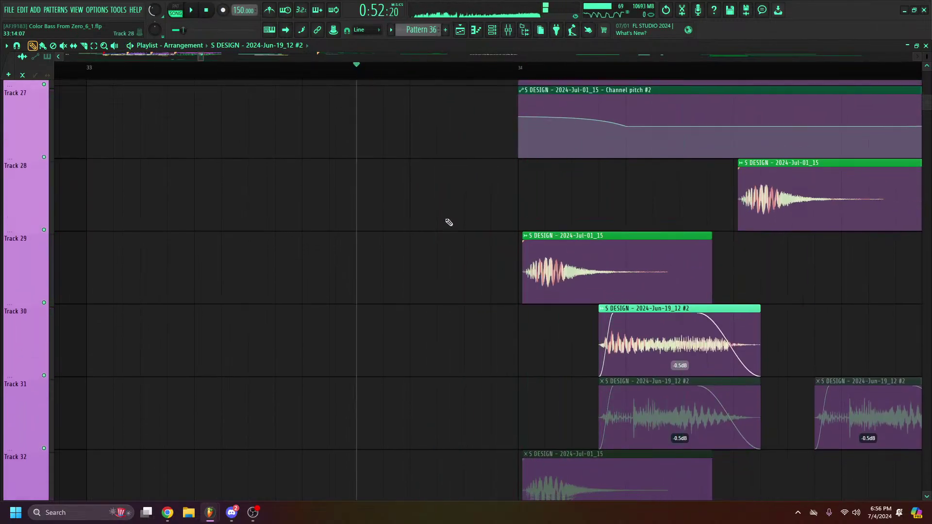
# Examine the drop's clips on Tracks 33 to 46 and play back the section from bar 25
pyautogui.scroll(-6, 449, 222)
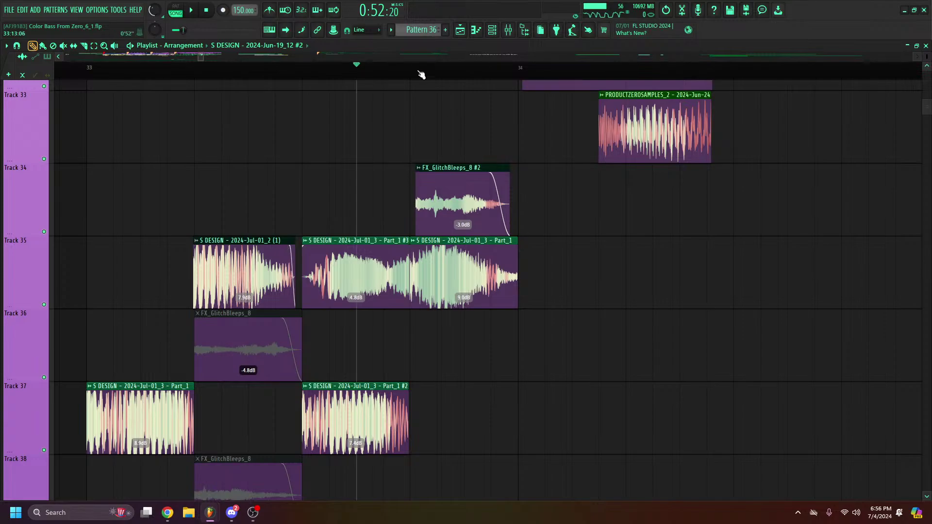
pyautogui.scroll(-5, 428, 73)
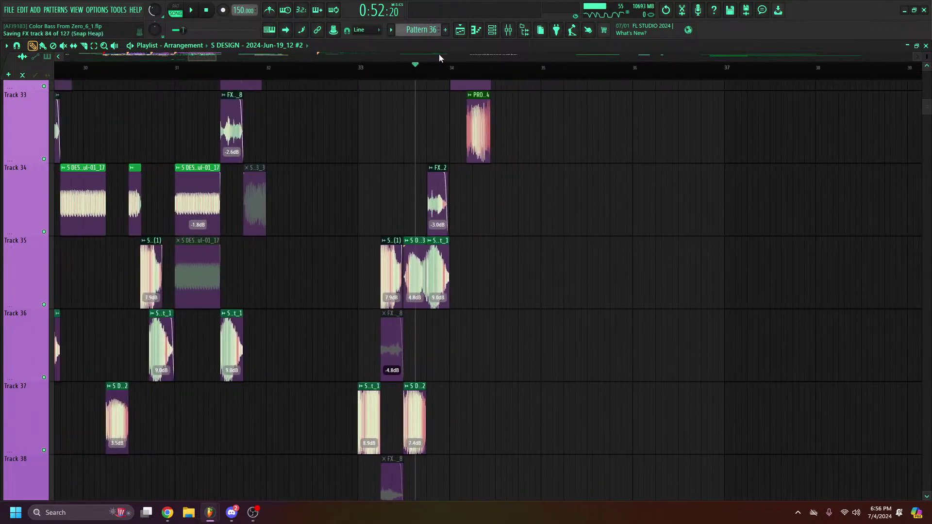
pyautogui.hscroll(-10, 439, 54)
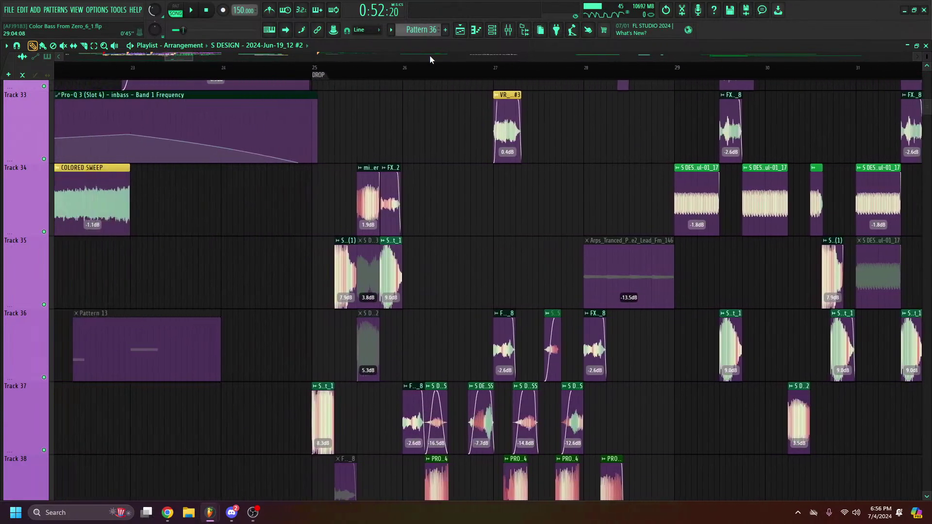
pyautogui.click(349, 70)
pyautogui.scroll(-5, 405, 150)
pyautogui.press('space')
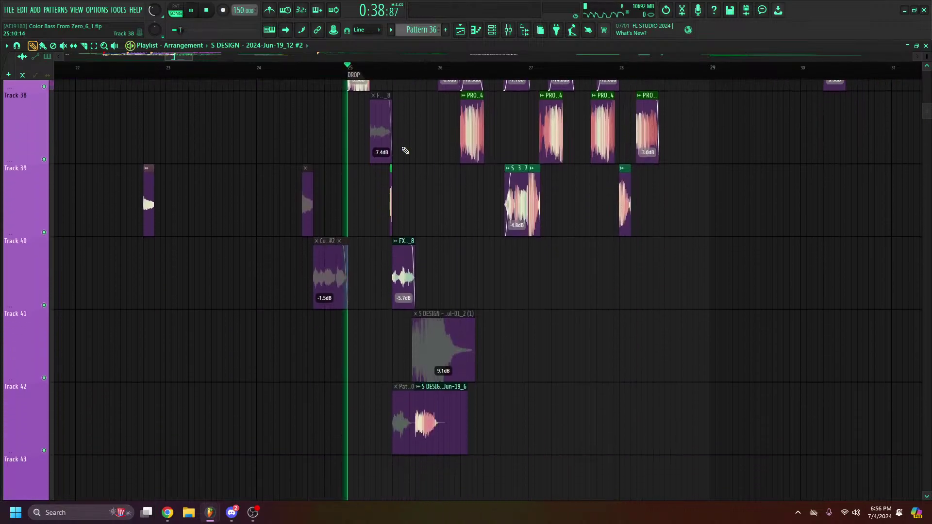
pyautogui.scroll(-4, 422, 155)
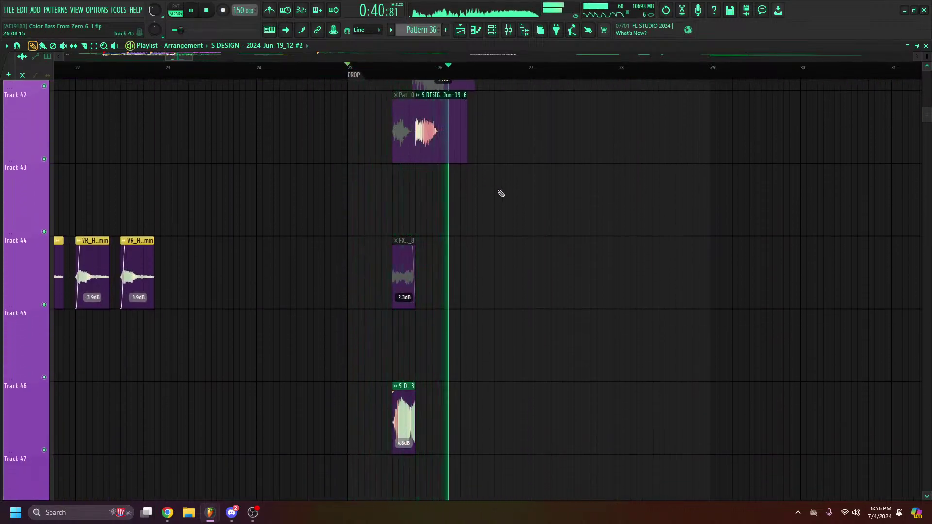
pyautogui.scroll(5, 505, 146)
pyautogui.press('space')
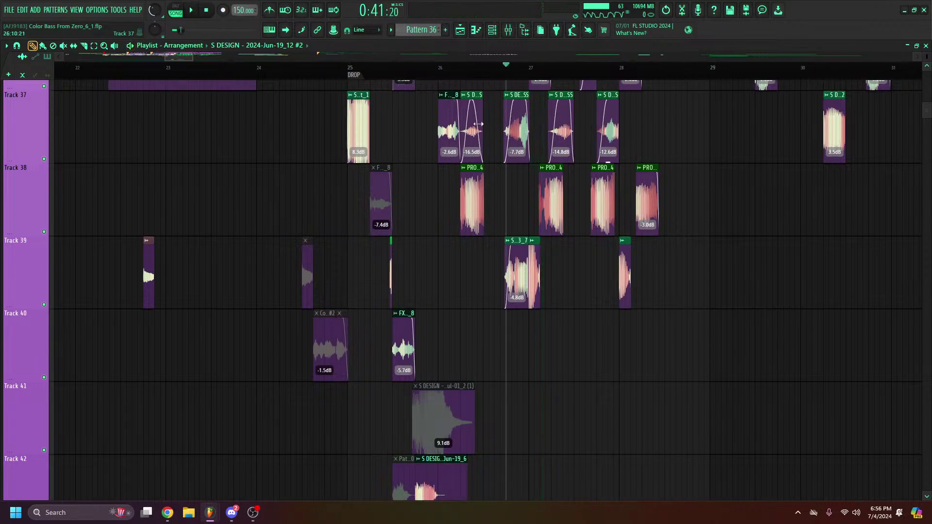
# Audition Track 37's S DESIGN -F BASS clip and Track 39's S DESIGN - 2024-Jun-23_7 clip late in bar 26, comparing them individually
pyautogui.click(507, 132)
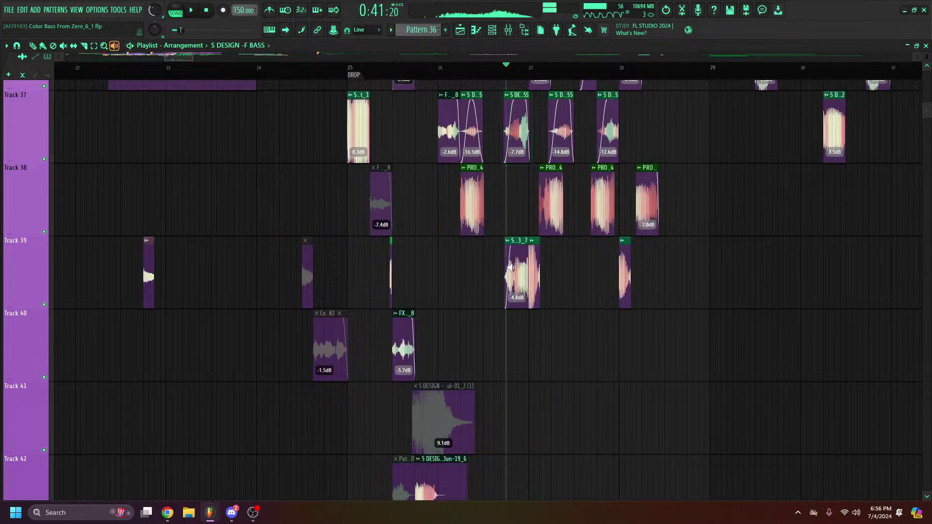
pyautogui.click(506, 276)
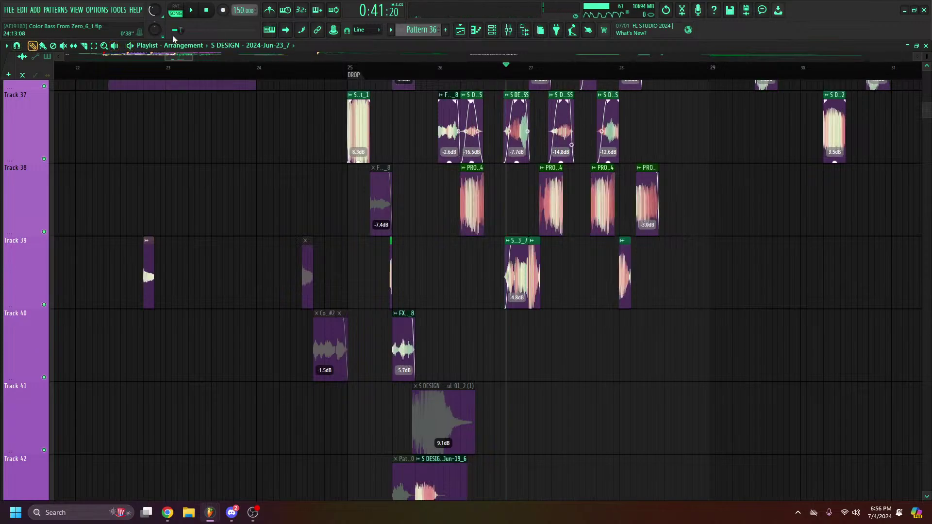
pyautogui.moveTo(510, 129); pyautogui.dragTo(512, 127)
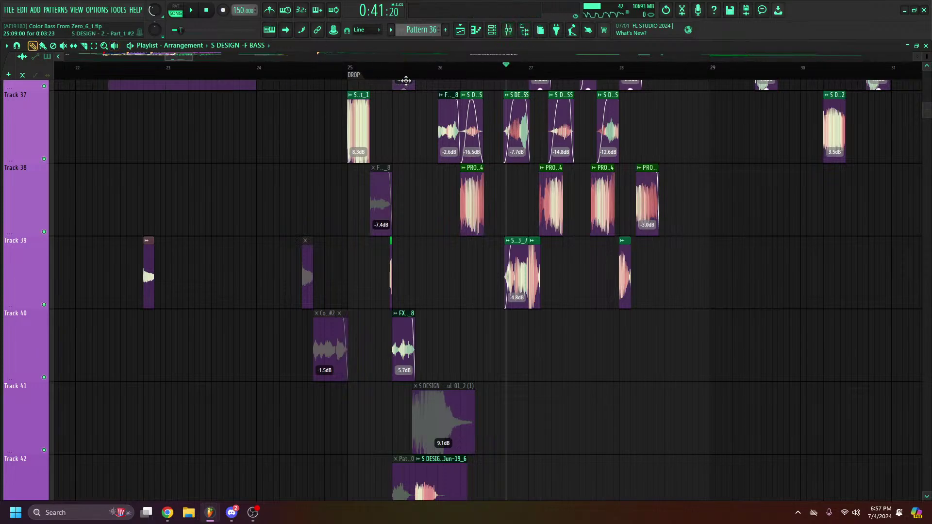
pyautogui.moveTo(505, 130); pyautogui.dragTo(514, 129)
pyautogui.moveTo(508, 277); pyautogui.dragTo(516, 272)
pyautogui.moveTo(507, 129); pyautogui.dragTo(521, 136)
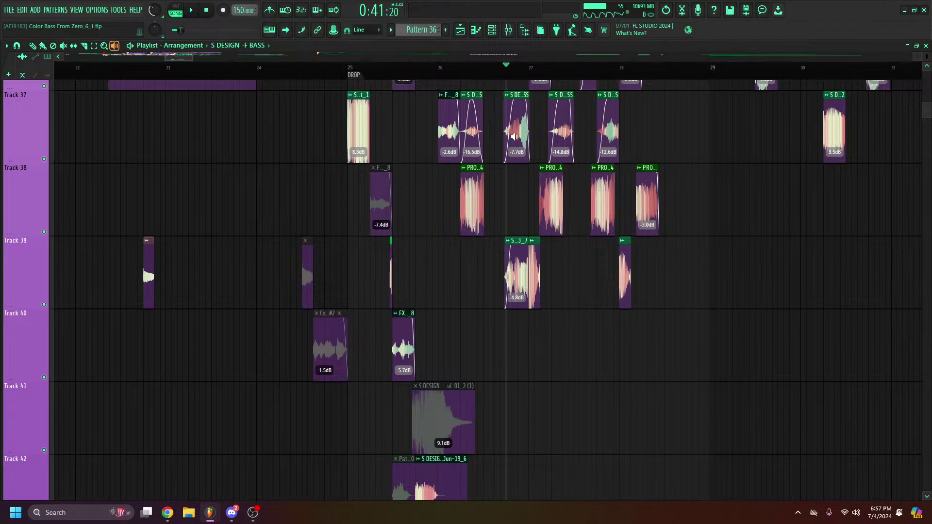
pyautogui.moveTo(515, 274); pyautogui.dragTo(515, 195)
pyautogui.moveTo(509, 126); pyautogui.dragTo(509, 126)
pyautogui.moveTo(509, 136); pyautogui.dragTo(510, 136)
pyautogui.moveTo(516, 275); pyautogui.dragTo(516, 274)
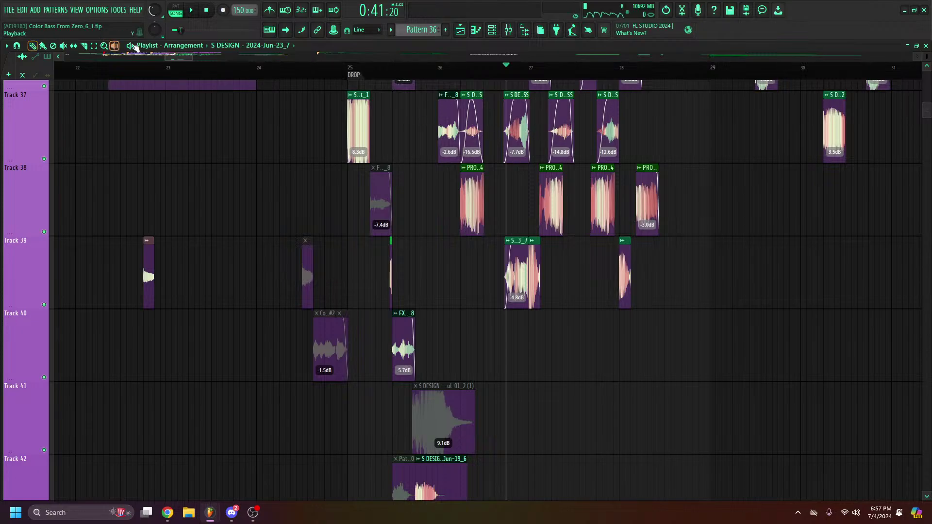
pyautogui.click(511, 144)
pyautogui.press('space')
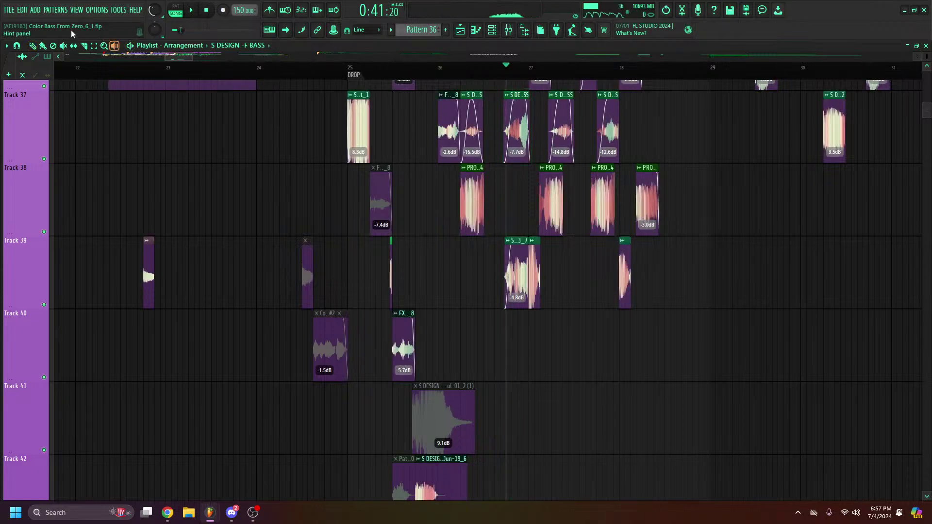
pyautogui.scroll(4, 520, 69)
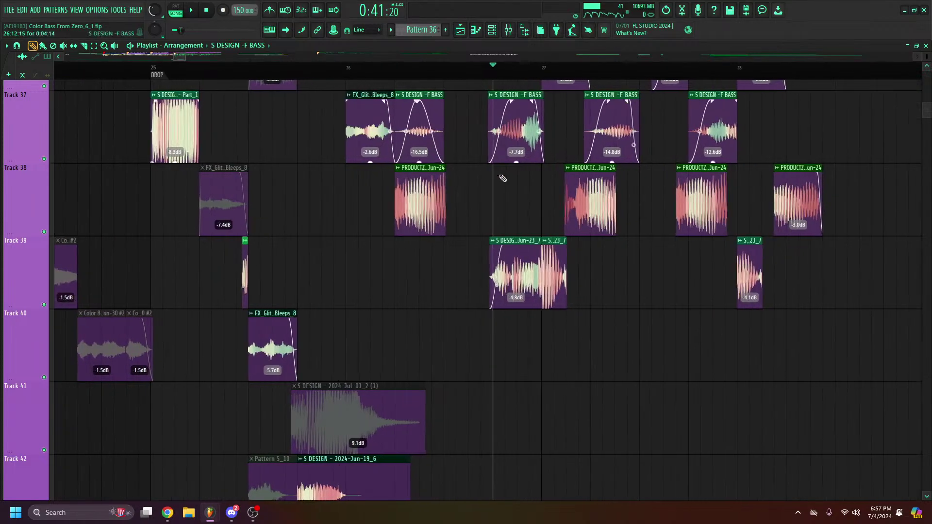
pyautogui.scroll(5, 500, 177)
pyautogui.scroll(-4, 529, 160)
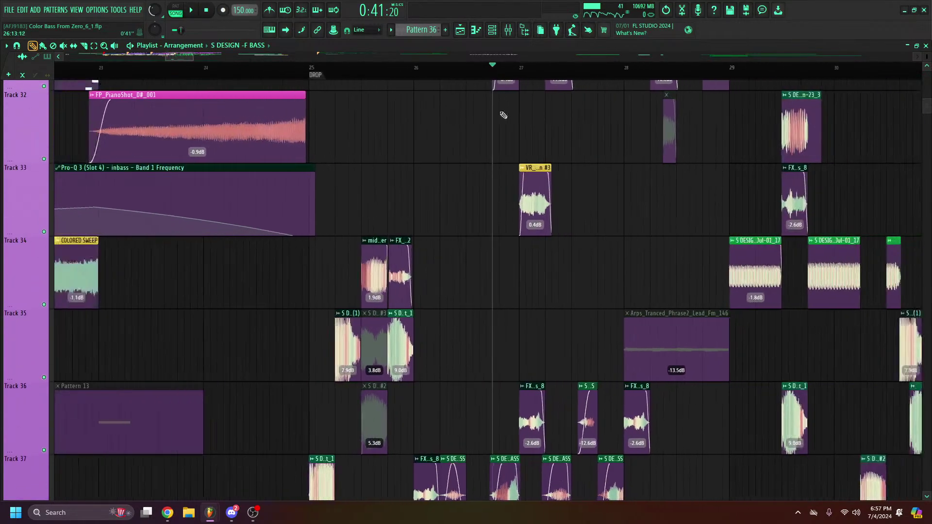
# Examine the drop's clips on Tracks 27 to 38 and play back the section from bar 33
pyautogui.scroll(5, 499, 161)
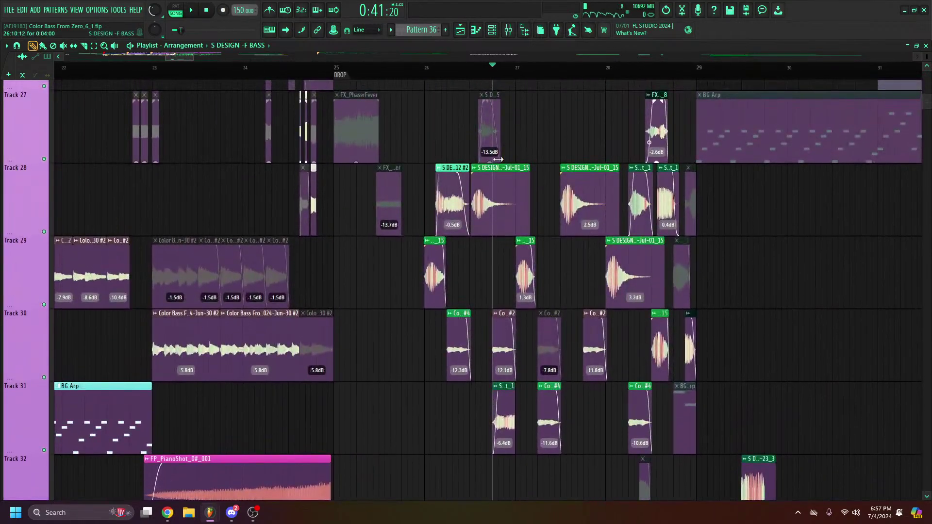
pyautogui.scroll(-6, 554, 211)
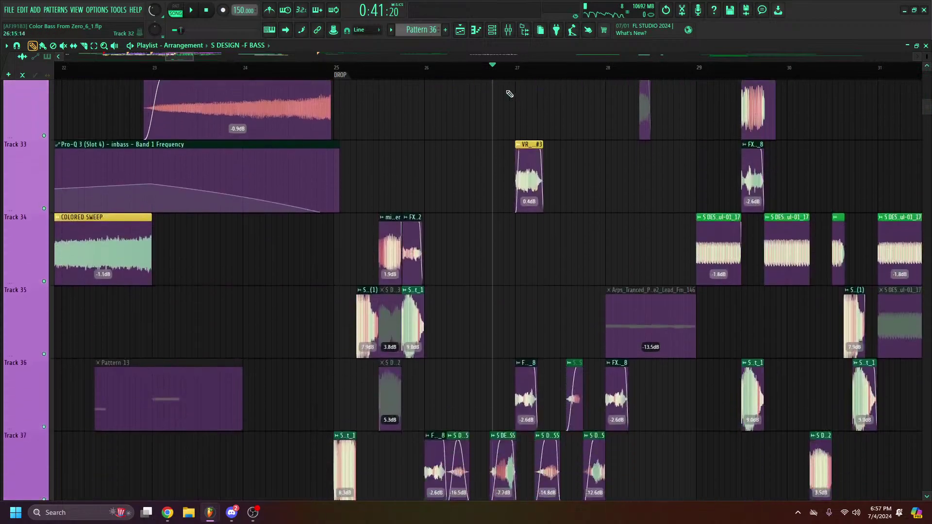
pyautogui.scroll(-2, 498, 58)
pyautogui.scroll(-3, 506, 71)
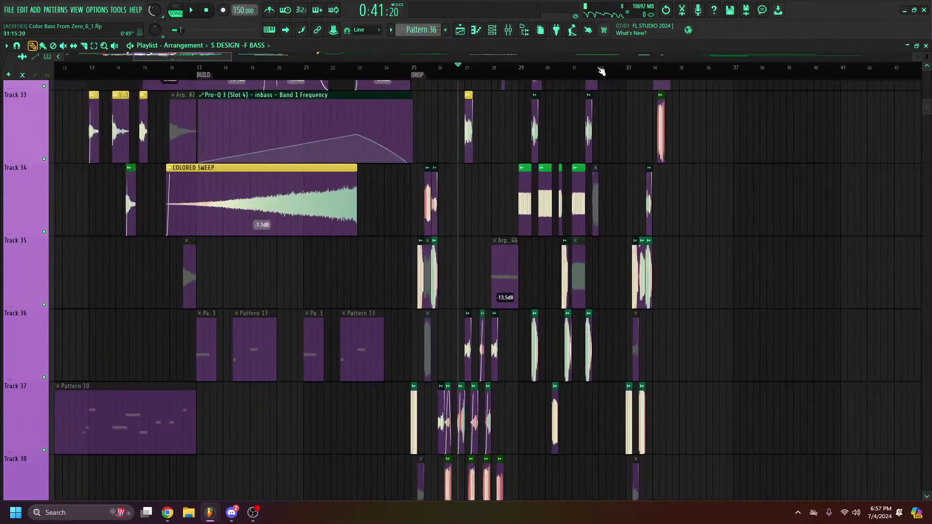
pyautogui.click(635, 69)
pyautogui.press('space')
pyautogui.scroll(-3, 633, 73)
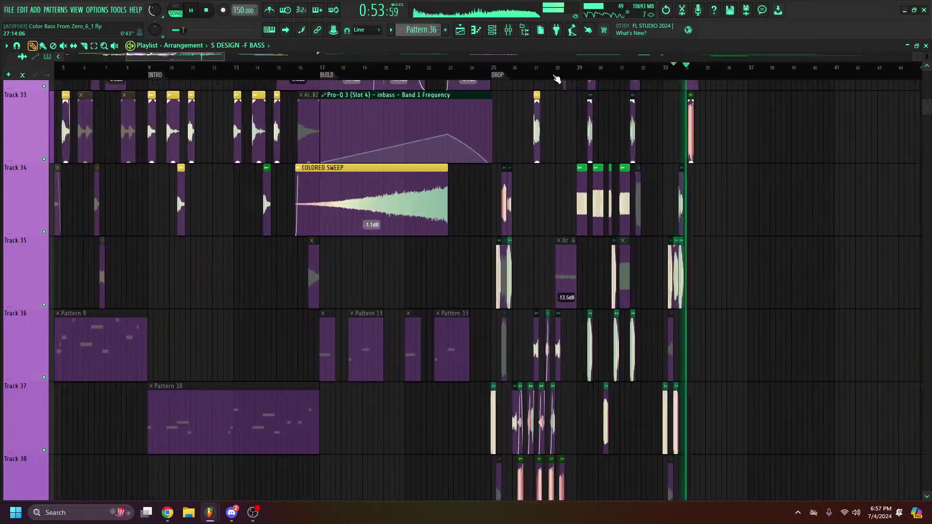
# Play back the drop around bar 26 and examine its layered clips on Tracks 33 to 42
pyautogui.scroll(5, 534, 146)
pyautogui.scroll(-3, 530, 150)
pyautogui.click(473, 69)
pyautogui.scroll(3, 477, 72)
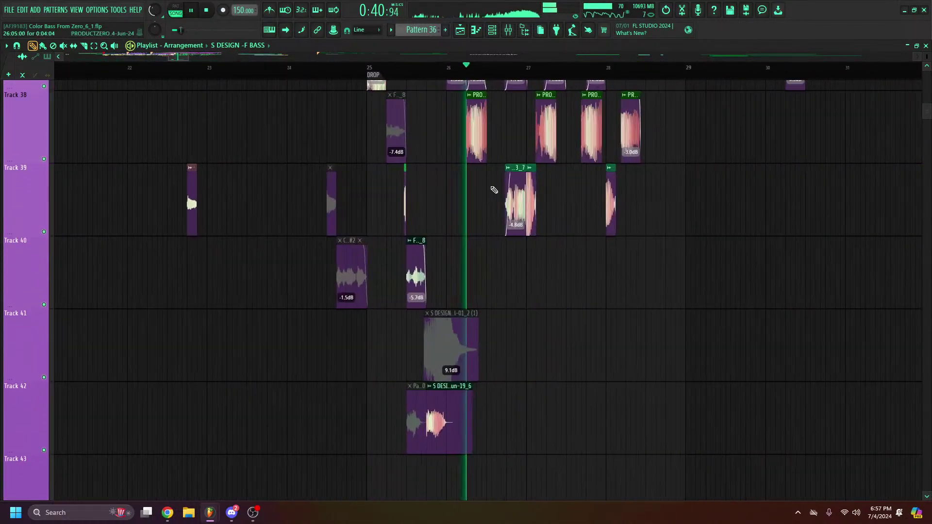
pyautogui.scroll(5, 492, 194)
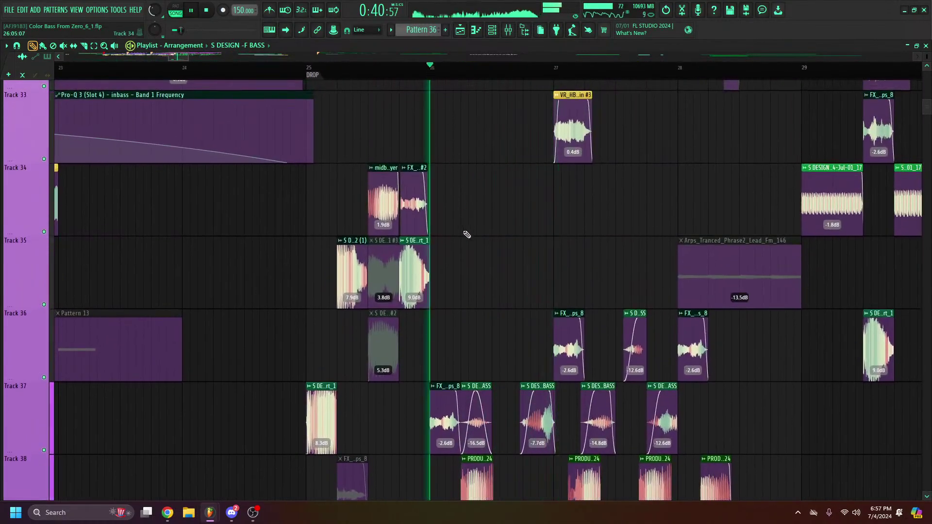
pyautogui.scroll(-4, 467, 234)
pyautogui.press('space')
# Copy the S DESIGN -F BASS and PRODUCTZEROSAMPLES_2 pair from bar 26 to Tracks 39 and 40 early in bar 30, and audition the section
pyautogui.moveTo(481, 289); pyautogui.dragTo(803, 185)
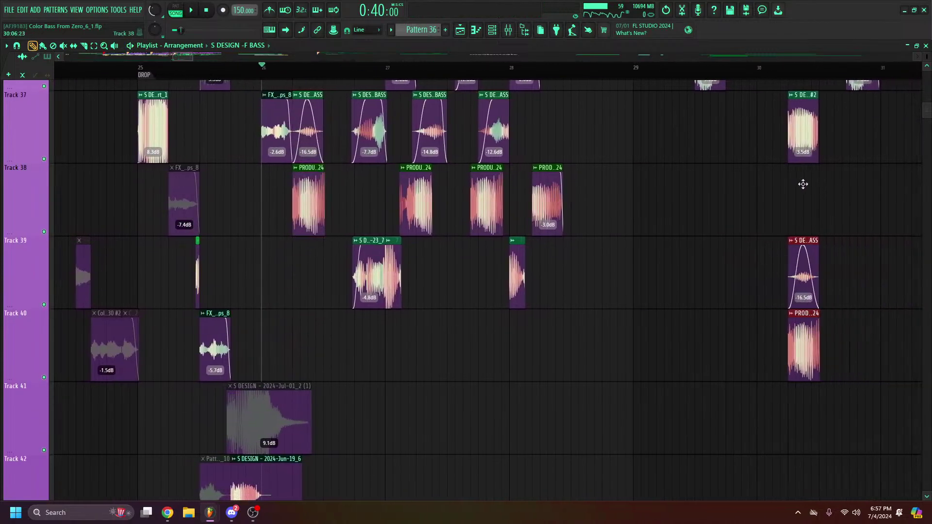
pyautogui.scroll(5, 821, 267)
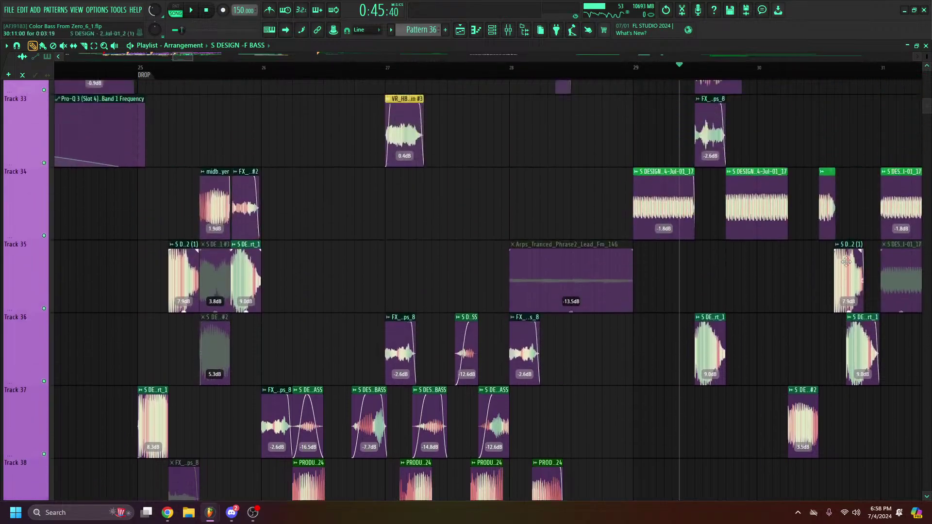
pyautogui.scroll(-2, 741, 75)
pyautogui.press('space')
pyautogui.scroll(-2, 740, 74)
pyautogui.scroll(-4, 807, 183)
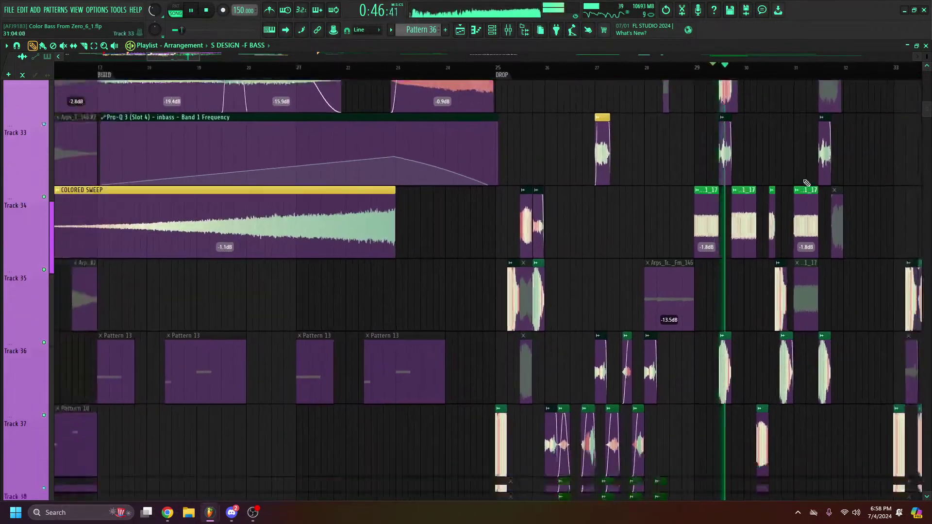
pyautogui.scroll(1, 766, 78)
pyautogui.scroll(2, 766, 78)
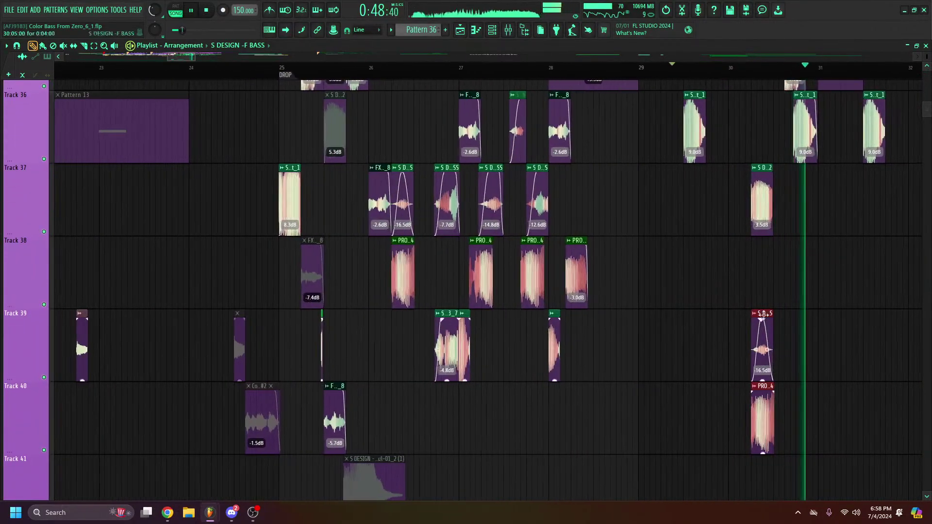
pyautogui.press('space')
pyautogui.press('space')
# Move the copied pair to Tracks 40 and 41 halfway through bar 33, lined up with Track 37's clip, and play it back
pyautogui.moveTo(765, 322); pyautogui.dragTo(803, 404)
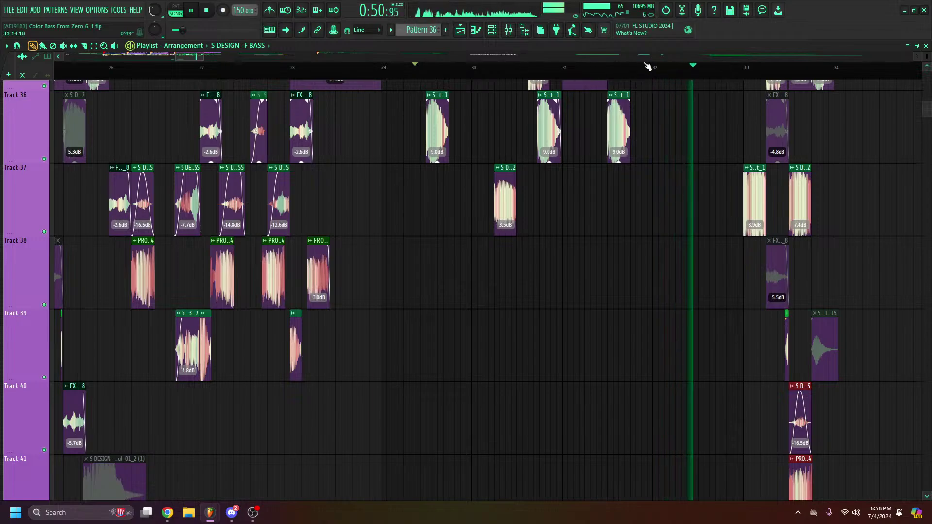
pyautogui.scroll(2, 807, 76)
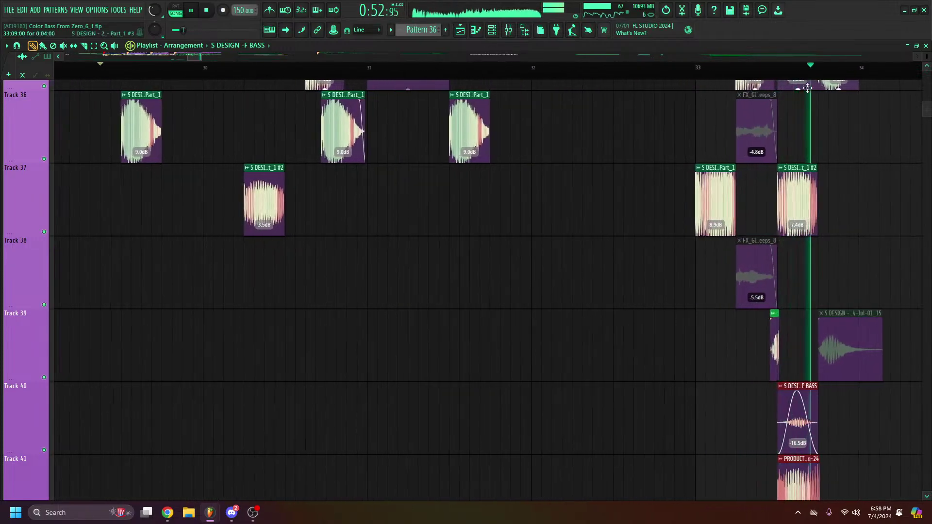
pyautogui.scroll(-3, 791, 170)
pyautogui.press('space')
pyautogui.press('space')
# Play back from late bar 33 and move the copied pair to Tracks 34 and 35 shortly after bar 34
pyautogui.moveTo(789, 253); pyautogui.dragTo(797, 235)
pyautogui.click(720, 68)
pyautogui.scroll(2, 918, 340)
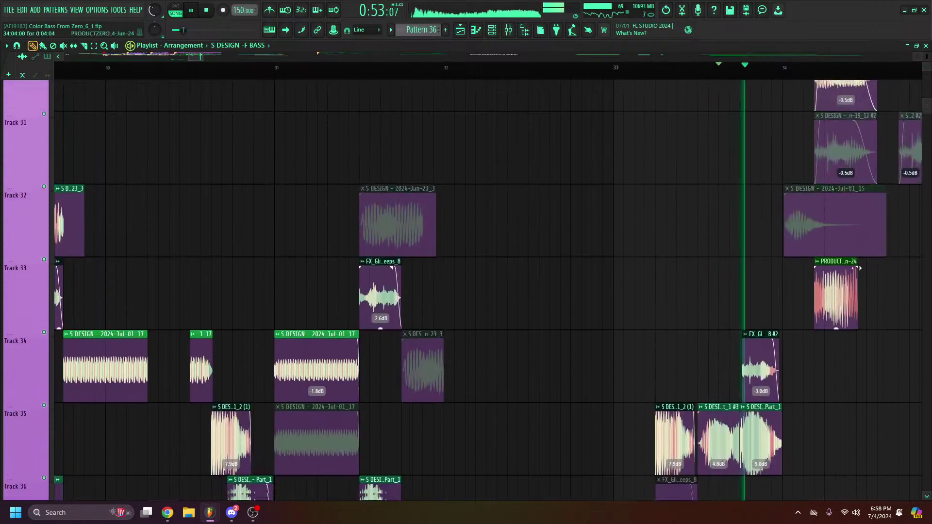
pyautogui.scroll(-2, 807, 333)
pyautogui.press('space')
pyautogui.scroll(-1, 788, 385)
pyautogui.press('space')
pyautogui.moveTo(800, 358)
pyautogui.mouseDown()
pyautogui.moveTo(840, 358)
pyautogui.moveTo(847, 4)
pyautogui.moveTo(884, 52)
pyautogui.moveTo(839, 441)
pyautogui.mouseUp()
pyautogui.press('space')
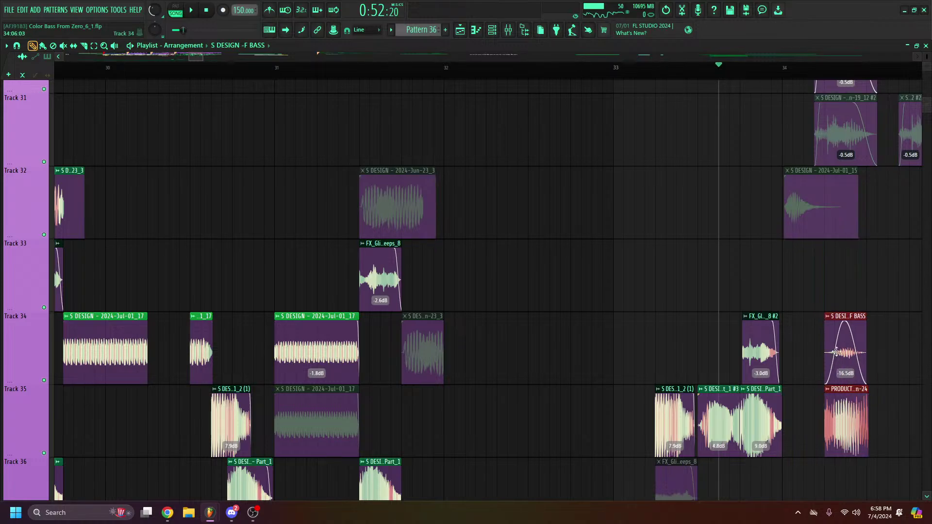
# Shift the copied pair slightly earlier and up to Tracks 33 and 34, and play back the transition into bar 34
pyautogui.moveTo(830, 403); pyautogui.dragTo(819, 329)
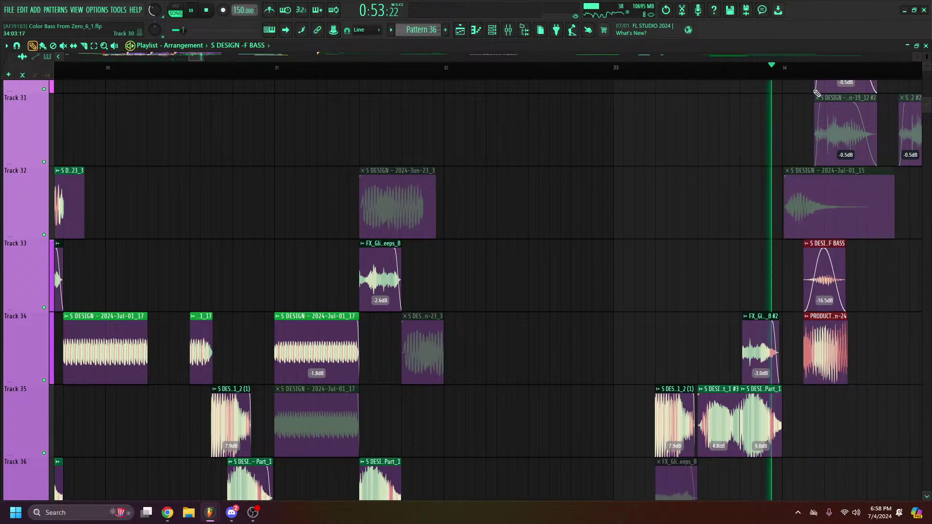
pyautogui.press('space')
pyautogui.click(783, 71)
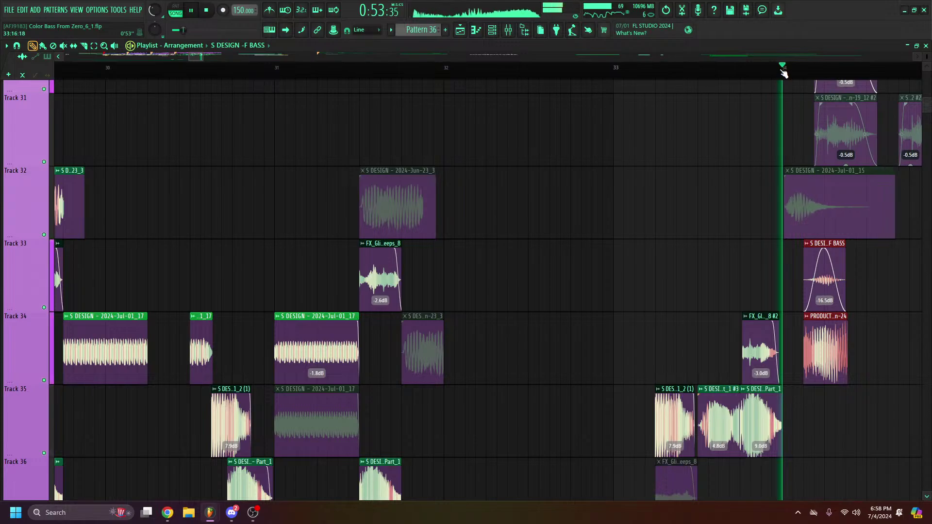
pyautogui.click(762, 71)
# Audition Track 29's S DESIGN - 2024-Jul-01_15 clip and the layers around it at the start of bar 34
pyautogui.scroll(5, 837, 284)
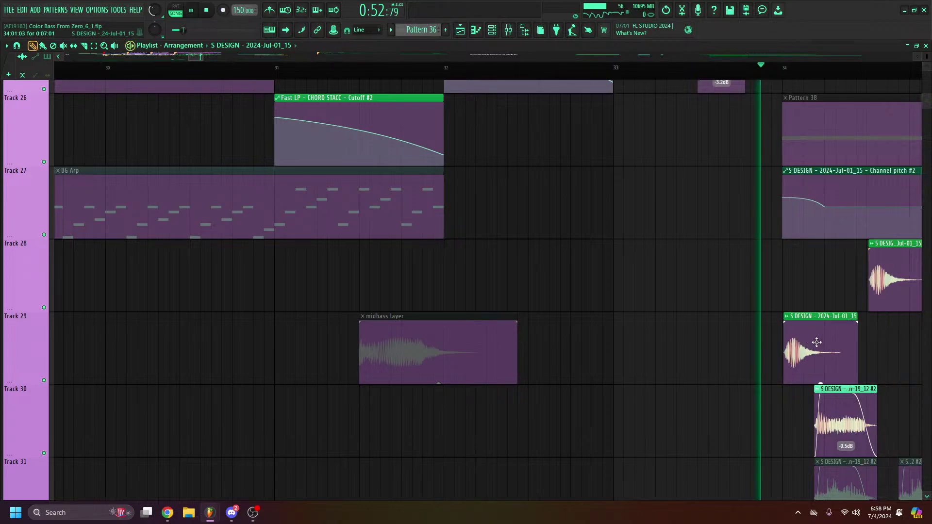
pyautogui.click(762, 69)
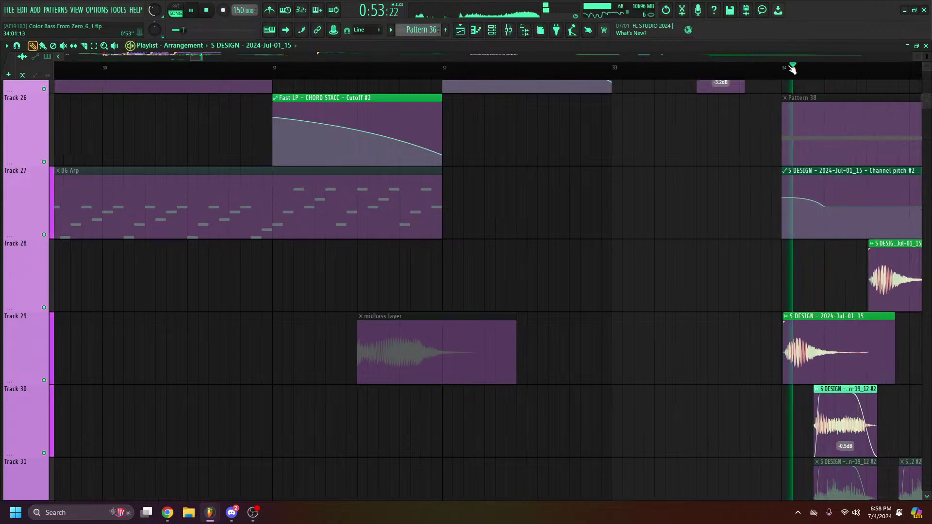
pyautogui.scroll(2, 784, 68)
pyautogui.click(783, 67)
pyautogui.scroll(2, 782, 68)
pyautogui.scroll(-2, 783, 67)
pyautogui.press('space')
# Move Track 30's first S DESIGN - 2024-Jun-19_12 #2 clip after bar 34 slightly earlier and play it back
pyautogui.scroll(-2, 809, 126)
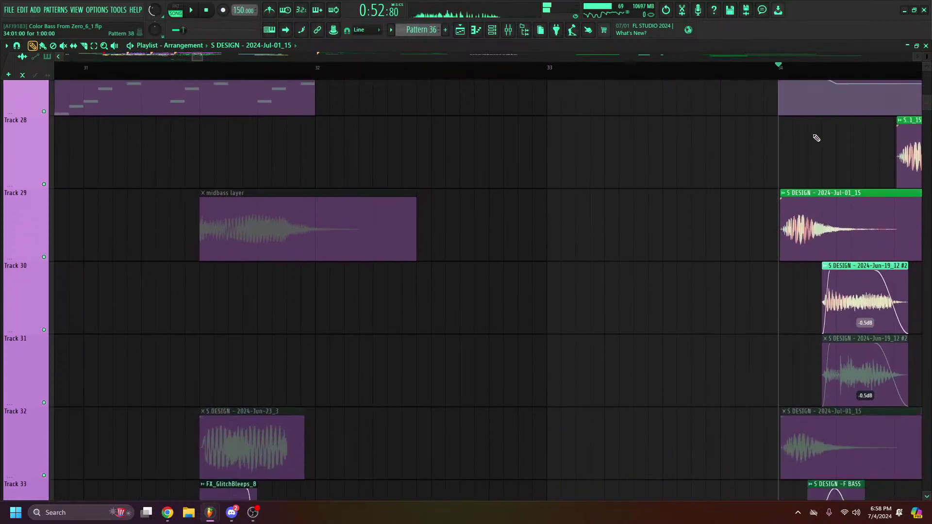
pyautogui.scroll(-1, 817, 138)
pyautogui.keyDown('ctrl'); pyautogui.click(857, 258); pyautogui.keyUp('ctrl')
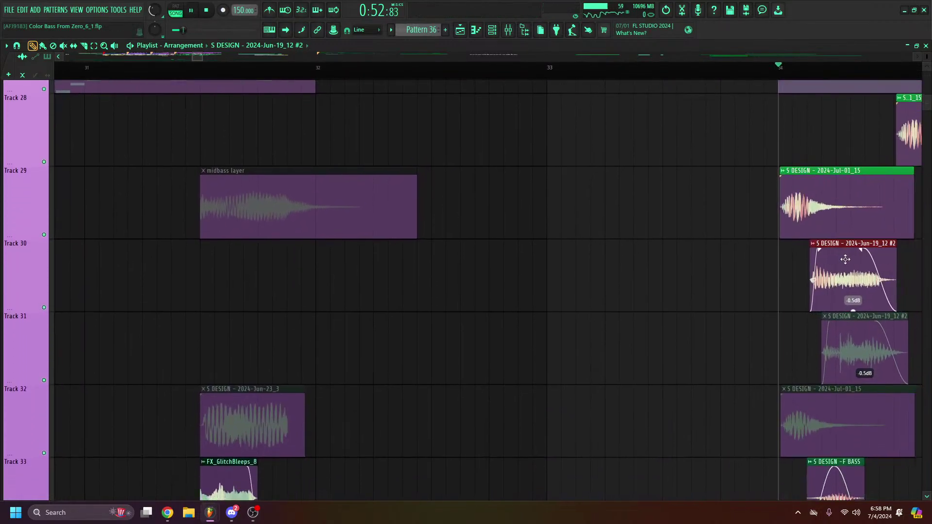
pyautogui.click(779, 69)
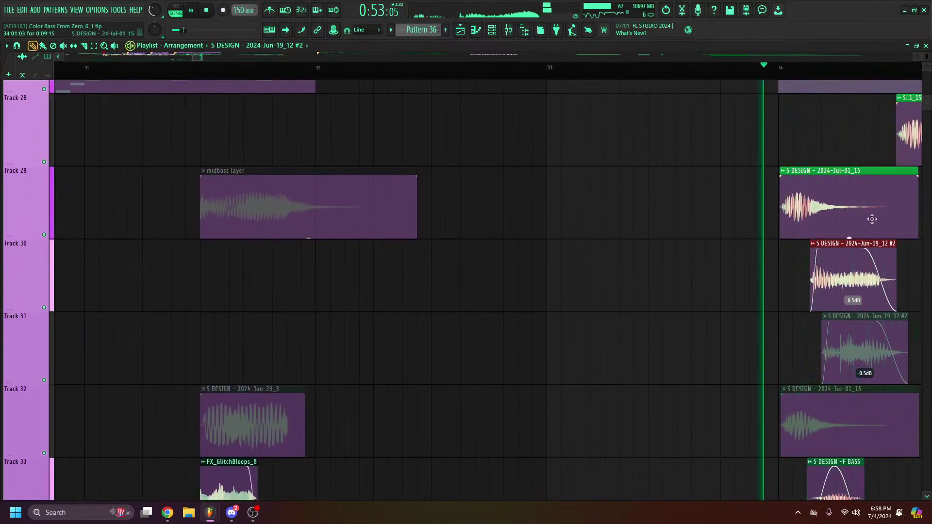
pyautogui.press('space')
# Nudge the S DESIGN -F BASS and PRODUCTZEROSAMPLES_2 pair on Tracks 33 and 34 slightly closer to bar 34
pyautogui.scroll(-5, 845, 194)
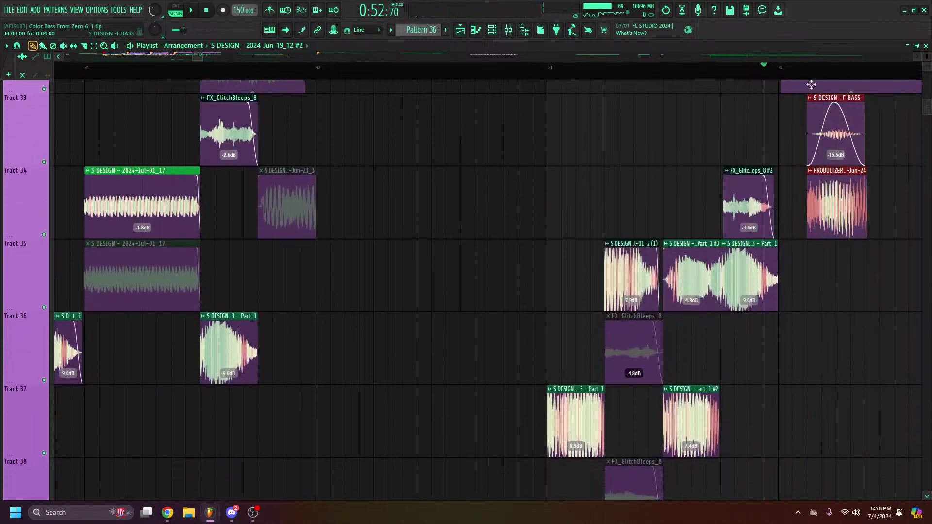
pyautogui.scroll(2, 833, 71)
pyautogui.scroll(-3, 836, 97)
pyautogui.hscroll(3, 826, 87)
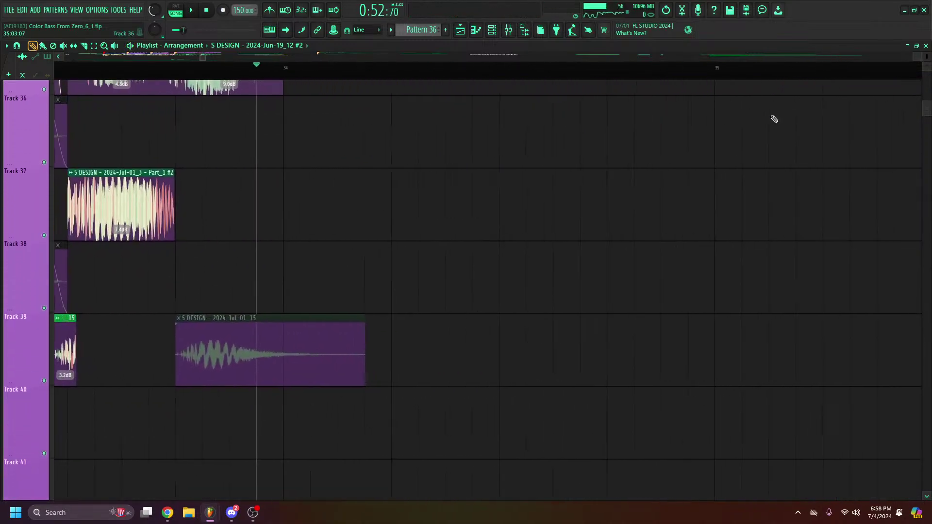
pyautogui.scroll(1, 774, 116)
pyautogui.hscroll(-3, 462, 58)
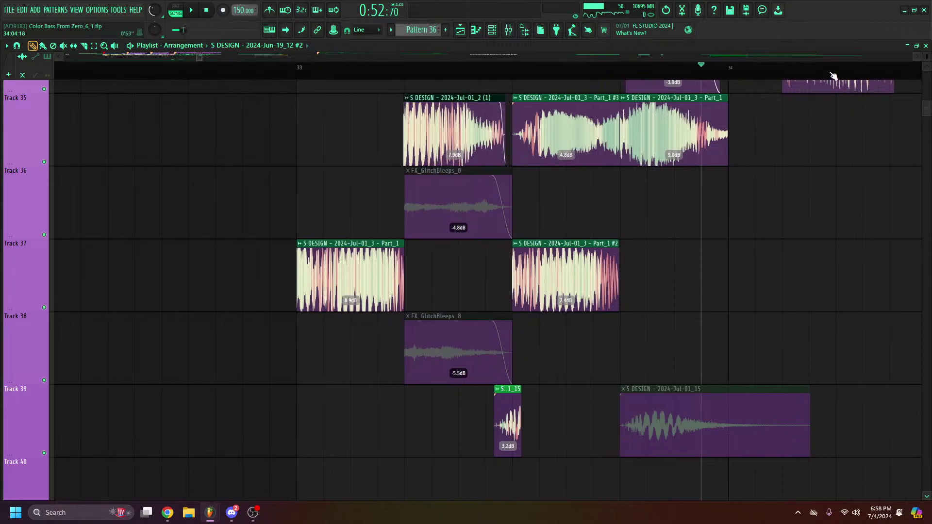
pyautogui.scroll(1, 834, 73)
pyautogui.scroll(1, 870, 140)
pyautogui.scroll(2, 862, 158)
pyautogui.moveTo(845, 280); pyautogui.dragTo(830, 280)
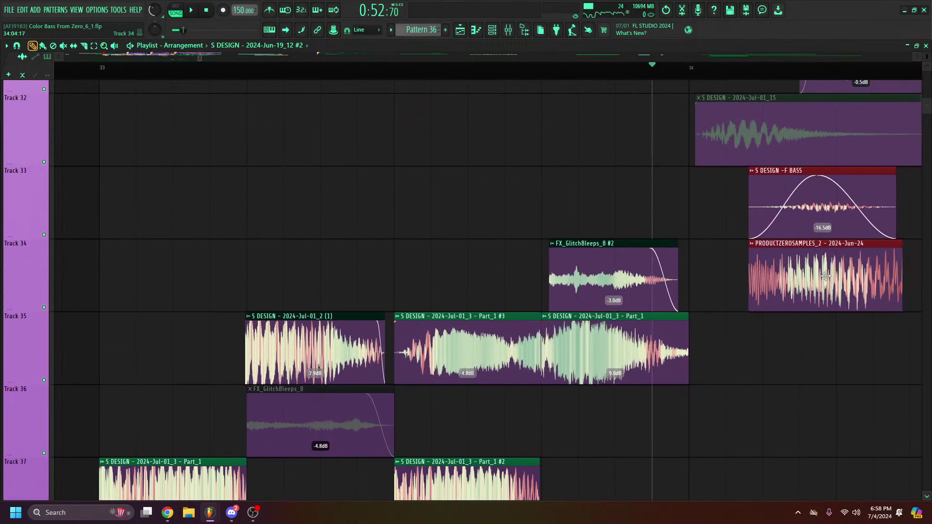
# Move Track 30's S DESIGN - 2024-Jun-19_12 #2 clip to Track 35, aligned with the pair above it, and audition the layers
pyautogui.scroll(1, 830, 280)
pyautogui.scroll(3, 820, 233)
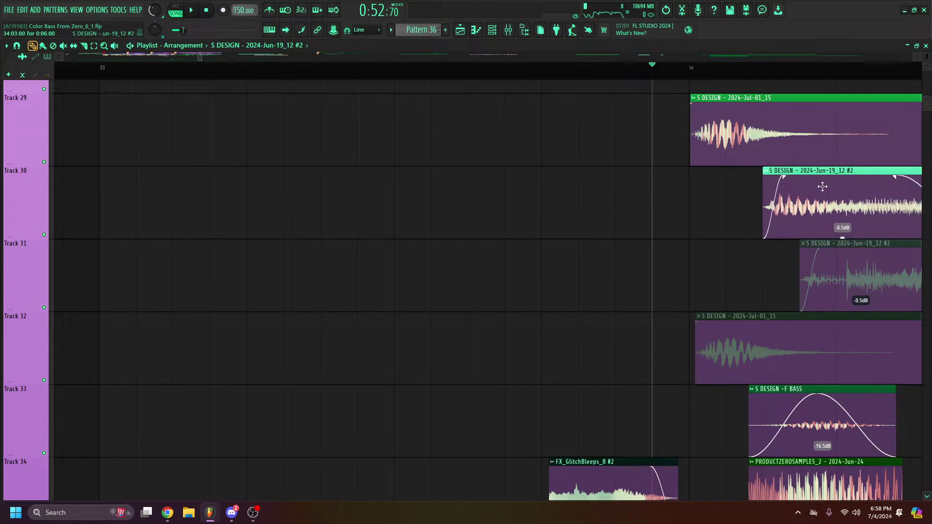
pyautogui.moveTo(816, 187); pyautogui.dragTo(809, 368)
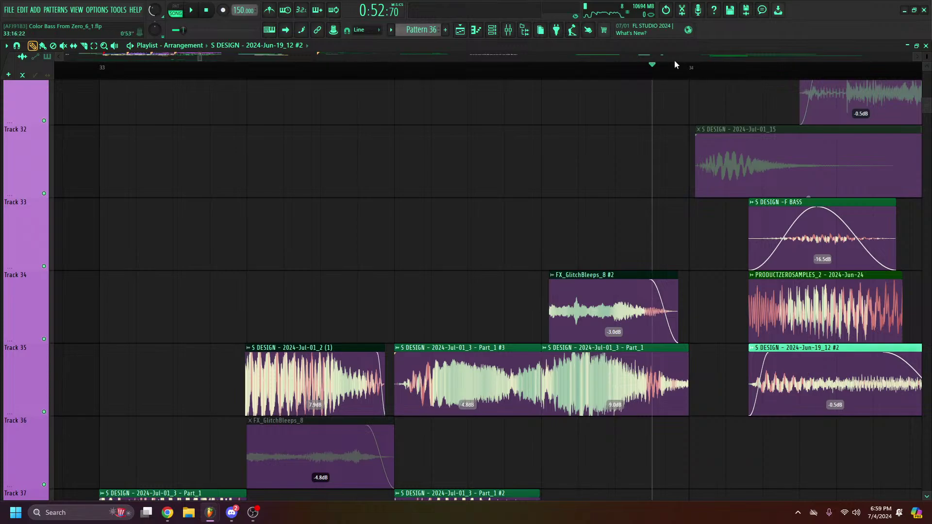
pyautogui.press('space')
pyautogui.hscroll(4, 675, 61)
pyautogui.scroll(-3, 680, 67)
pyautogui.press('space')
pyautogui.press('space')
# Play back the three stacked clips after bar 34 in context, starting from different points late in bar 33
pyautogui.hscroll(-1, 682, 60)
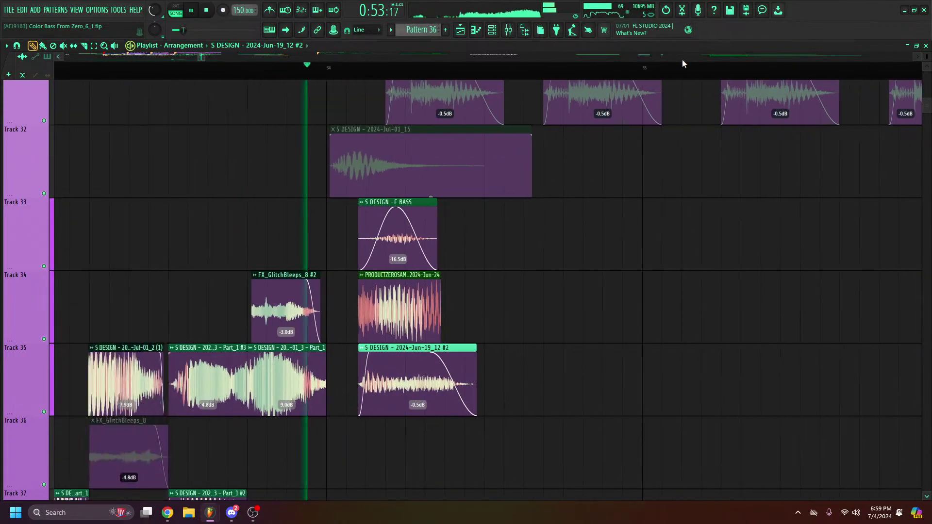
pyautogui.hscroll(-1, 683, 60)
pyautogui.click(399, 73)
pyautogui.scroll(-3, 395, 73)
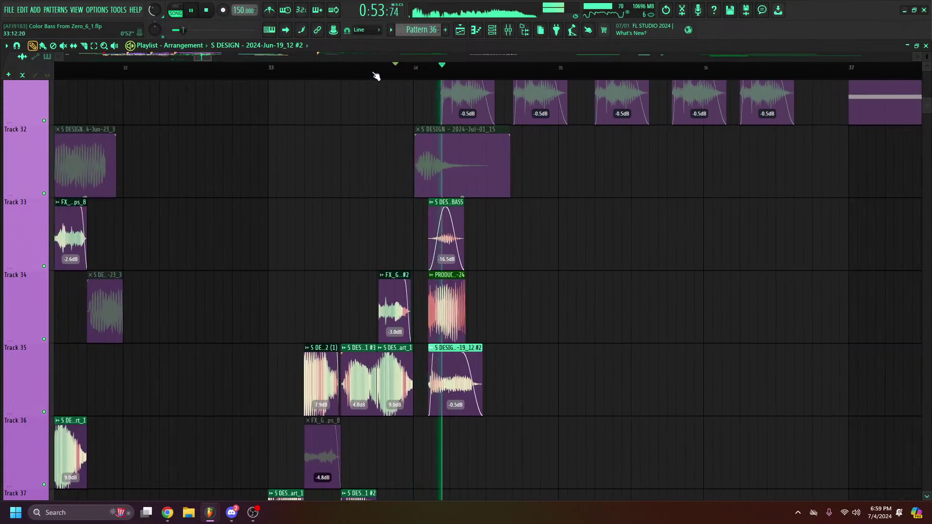
pyautogui.click(368, 73)
pyautogui.scroll(-3, 369, 73)
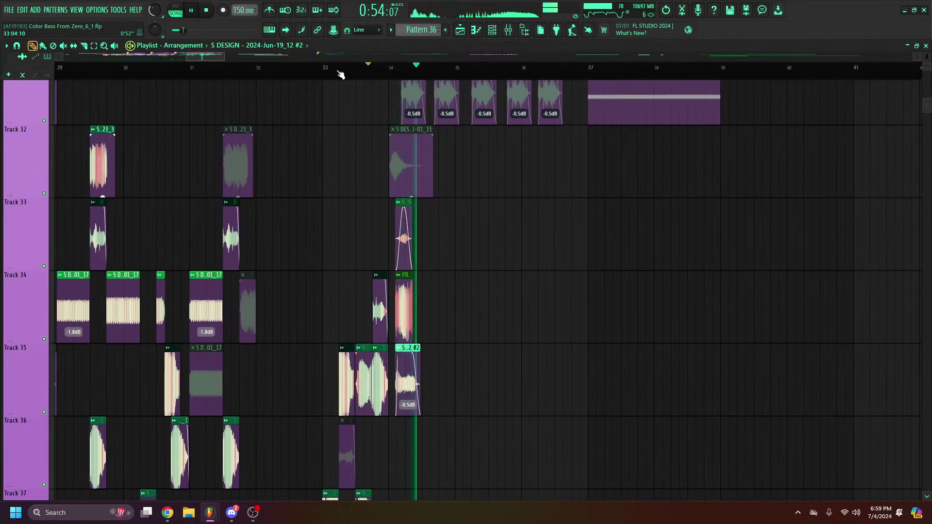
pyautogui.press('space')
# Play back the drop from early bar 25 and again from late bar 26, and examine the clips on Tracks 30 to 36
pyautogui.hscroll(-6, 351, 55)
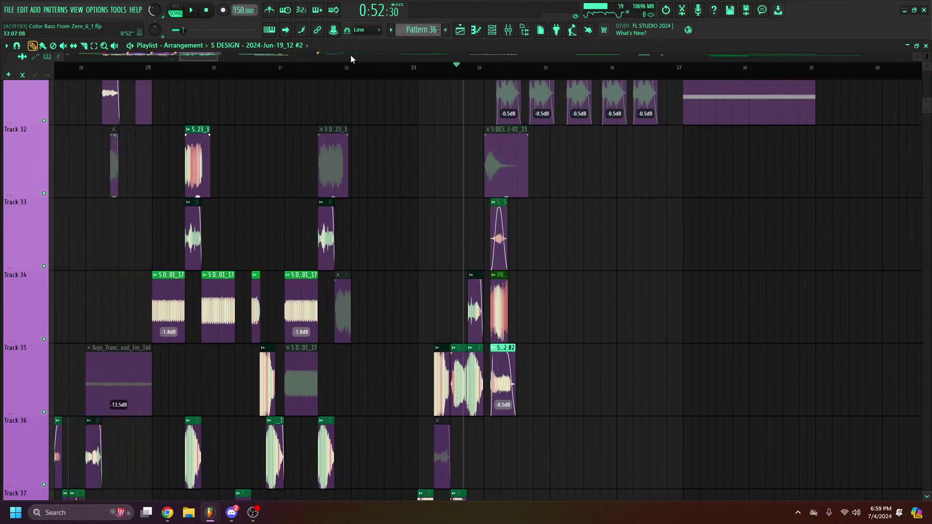
pyautogui.hscroll(-2, 350, 55)
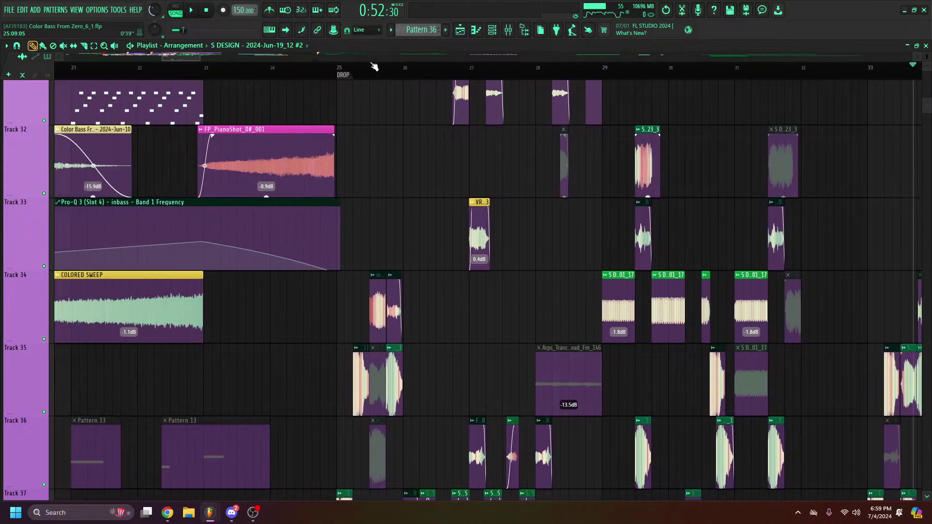
pyautogui.click(356, 69)
pyautogui.press('space')
pyautogui.scroll(-2, 374, 71)
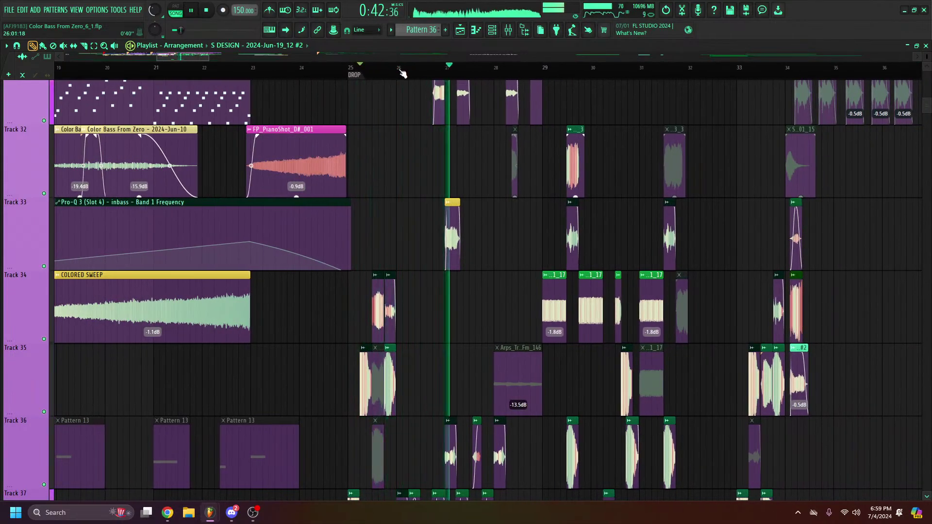
pyautogui.click(432, 74)
pyautogui.scroll(3, 433, 75)
pyautogui.press('space')
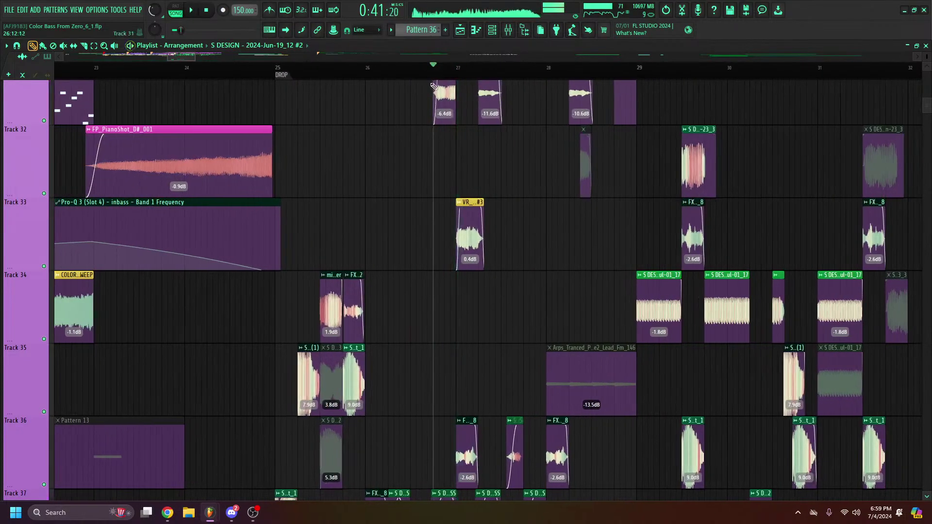
pyautogui.scroll(2, 439, 74)
pyautogui.scroll(2, 451, 97)
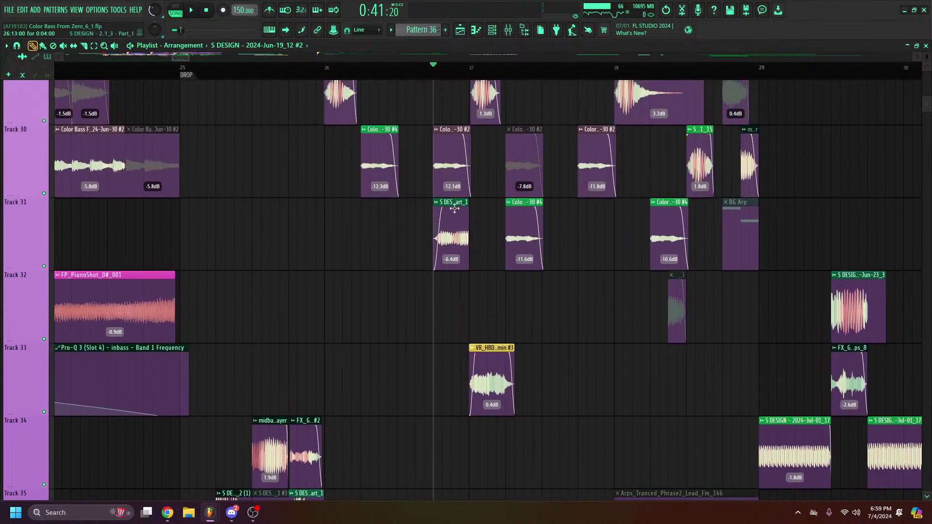
# Audition the S DESIGN - 2024-Jul-01_3 - Part_1 clip on Track 31 in isolation just before bar 27
pyautogui.click(437, 234)
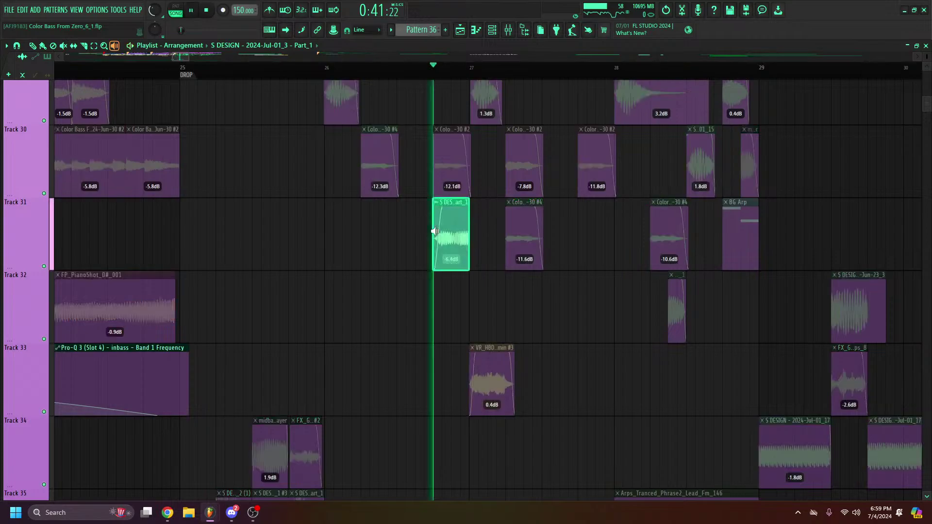
pyautogui.scroll(2, 440, 189)
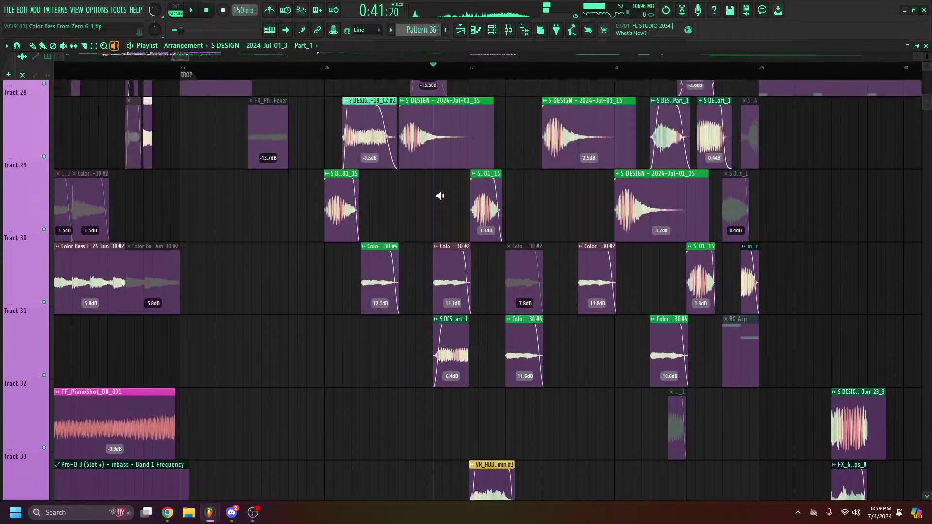
pyautogui.click(437, 384)
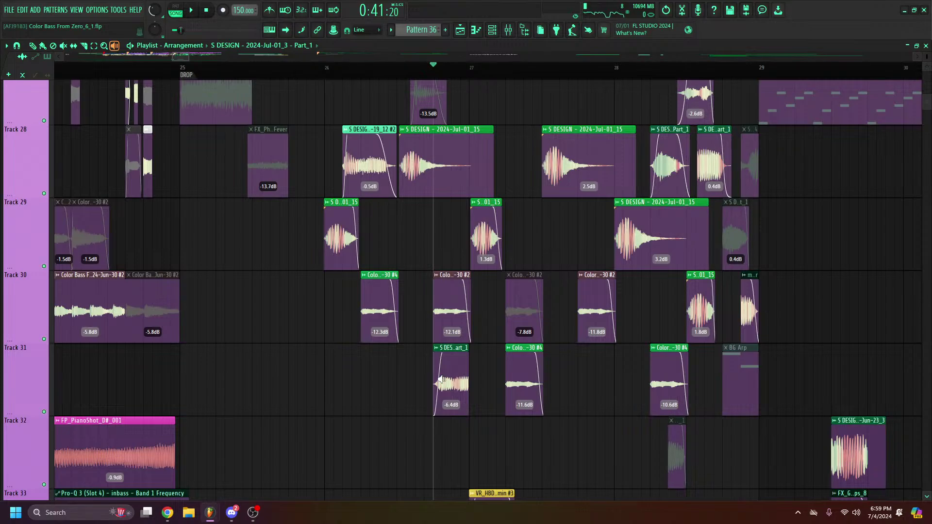
# Add a new Serum instance to the Unsorted group of the channel rack
pyautogui.click(497, 32)
pyautogui.click(286, 132)
pyautogui.click(258, 168)
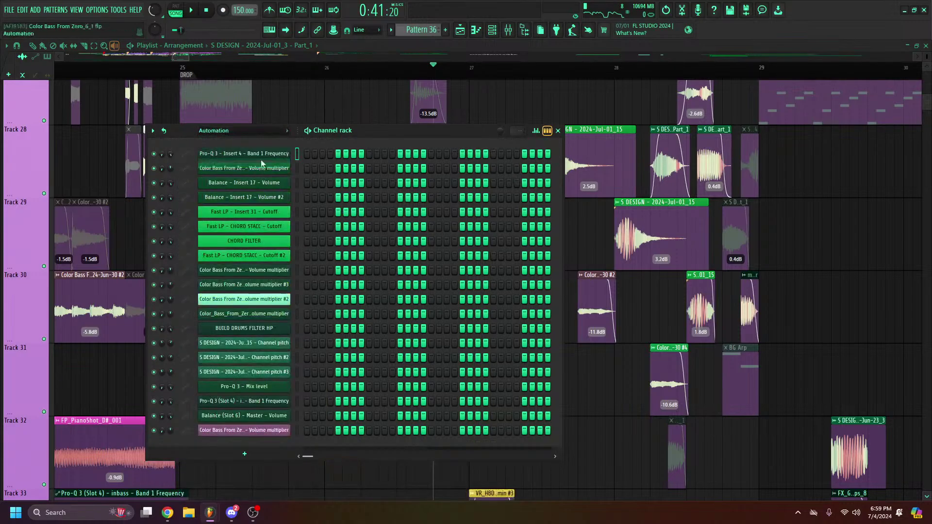
pyautogui.click(261, 493)
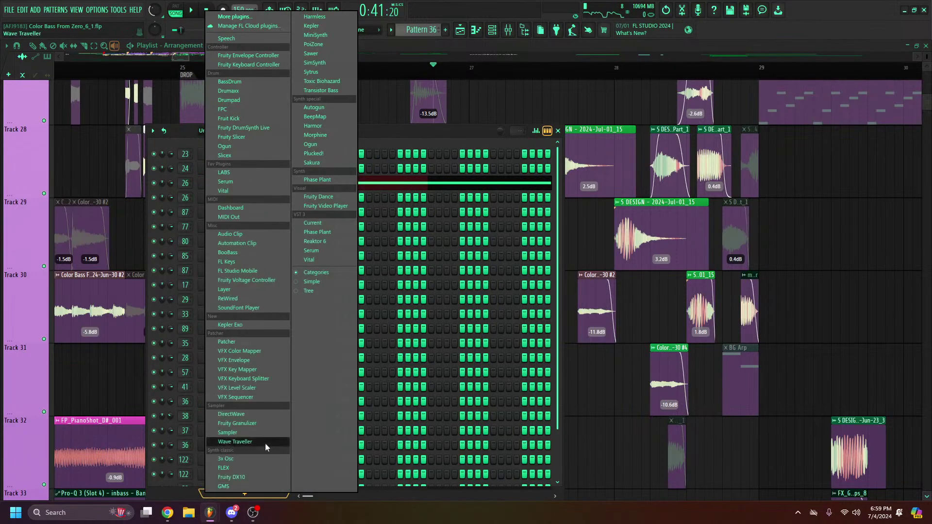
pyautogui.press('s')
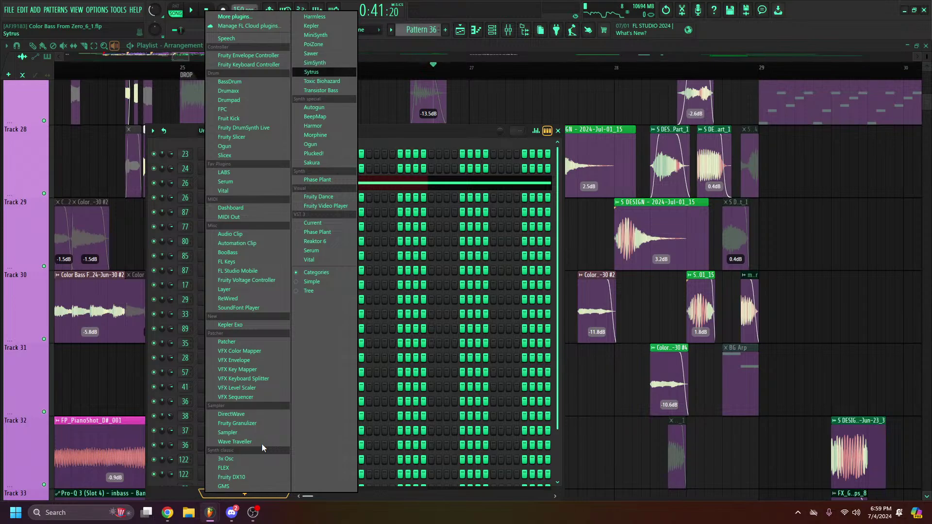
pyautogui.press('Return')
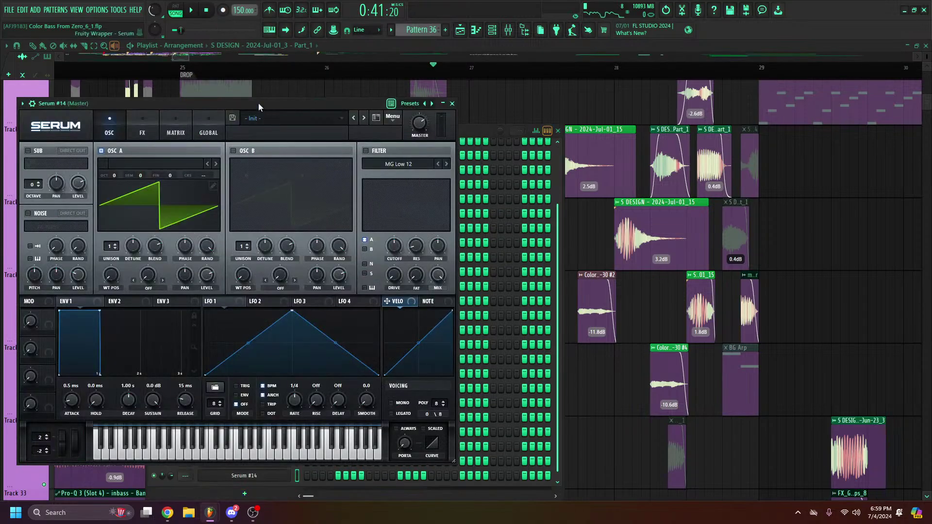
pyautogui.moveTo(258, 103); pyautogui.dragTo(457, 111)
# Play back the layered clips around bar 27 with a time selection from mid bar 26 to early bar 27
pyautogui.press('space')
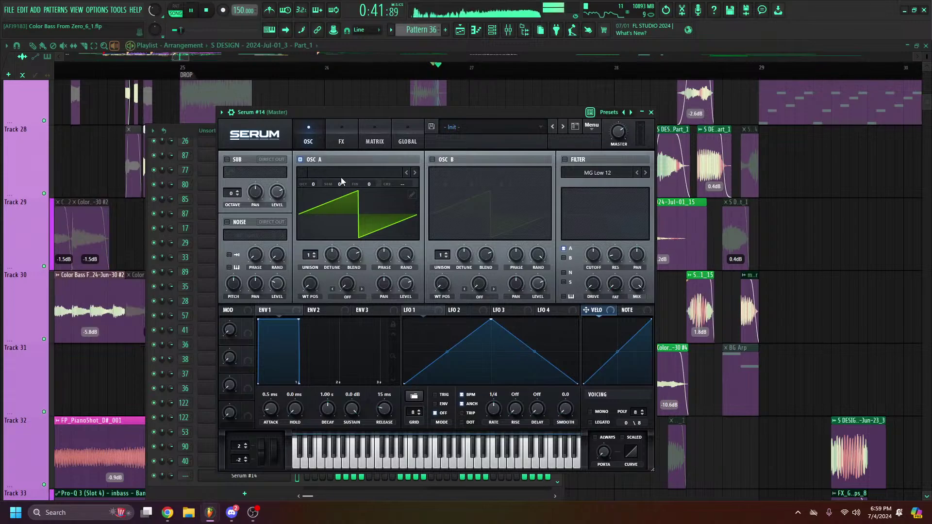
pyautogui.moveTo(415, 70); pyautogui.dragTo(495, 78)
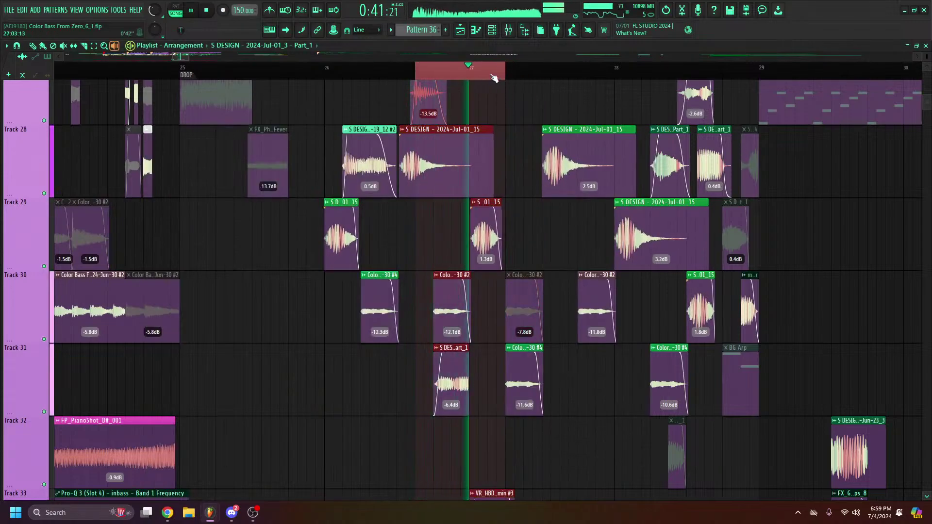
pyautogui.press('space')
# Move the playlist's time selection to the empty bars 39 and 40, past the existing clips
pyautogui.scroll(-10, 494, 78)
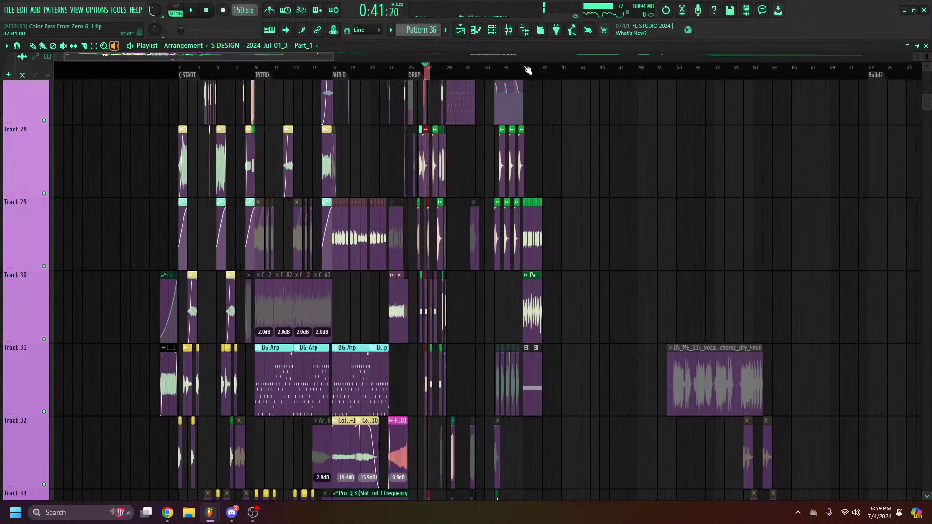
pyautogui.scroll(8, 504, 72)
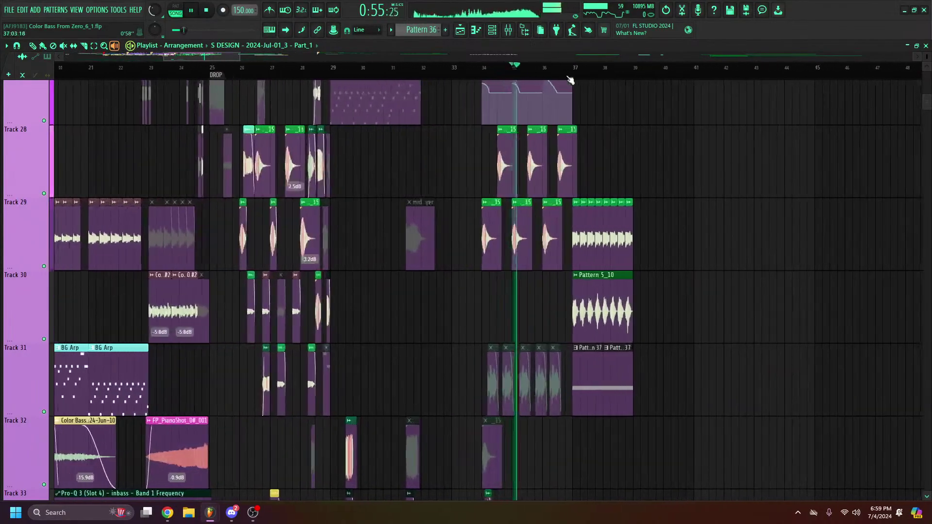
pyautogui.click(505, 72)
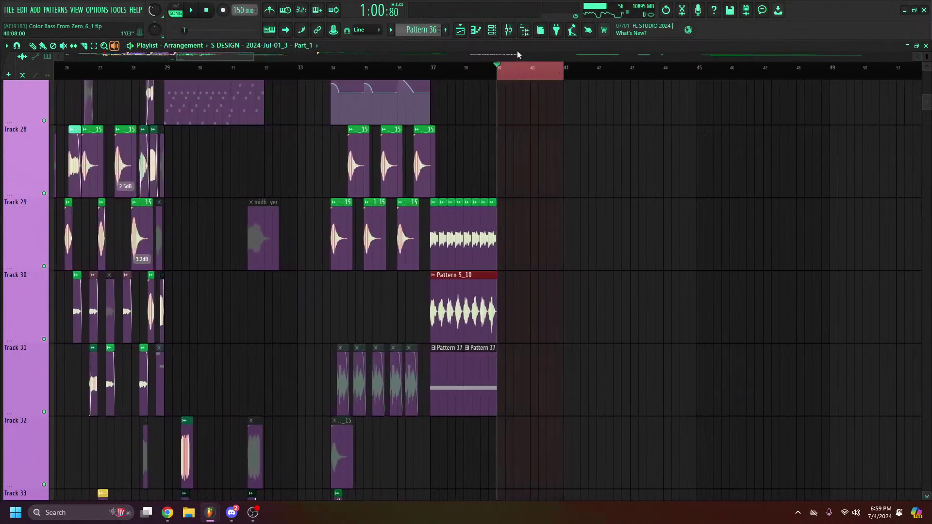
# Load the Basic Shapes wavetable into oscillator A of Serum #14 and set its wavetable position to 2
pyautogui.click(492, 30)
pyautogui.click(253, 477)
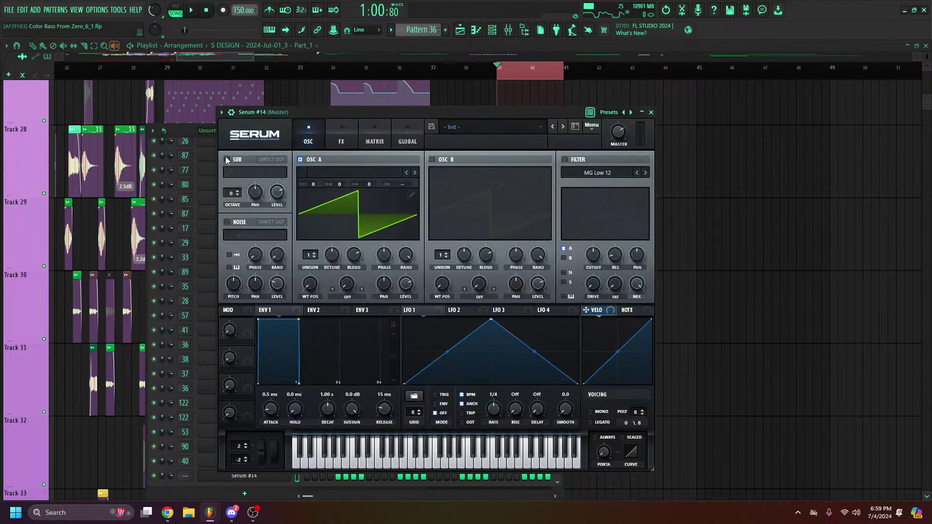
pyautogui.click(324, 171)
pyautogui.click(248, 165)
pyautogui.click(375, 172)
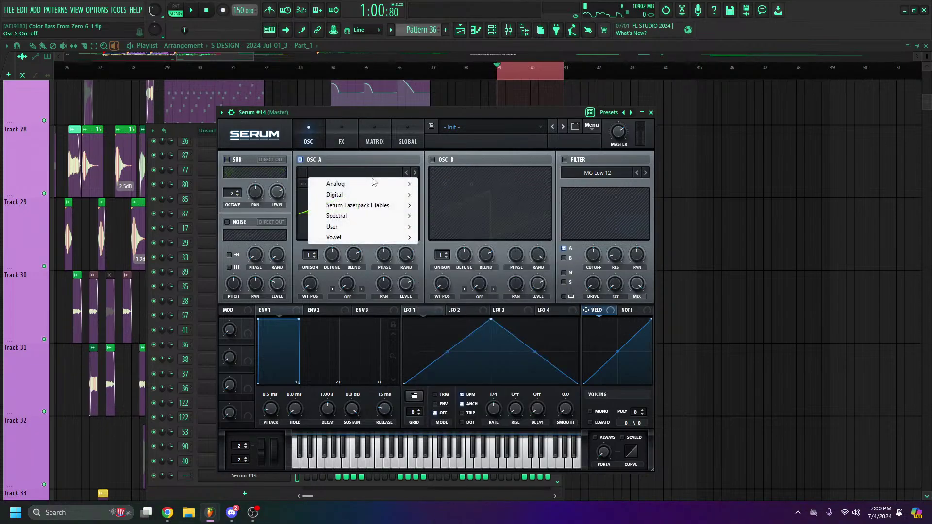
pyautogui.moveTo(333, 183)
pyautogui.click(456, 215)
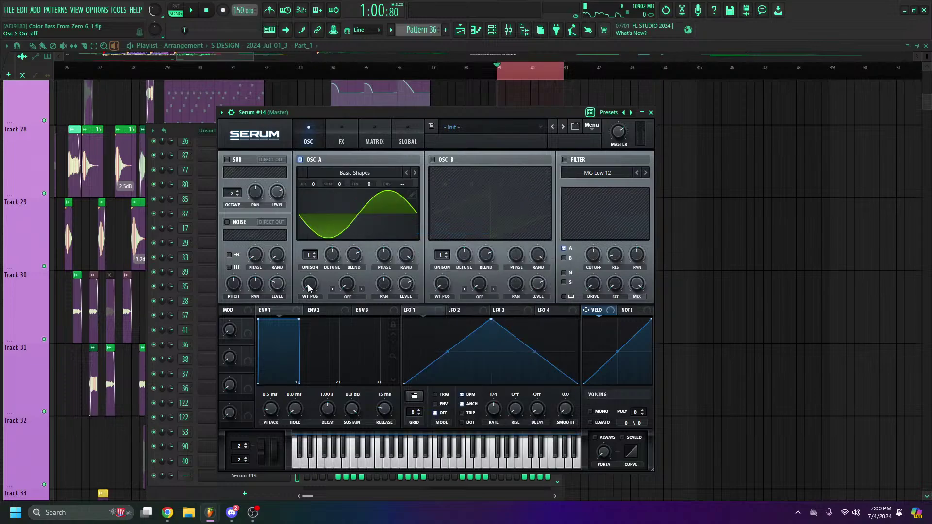
pyautogui.moveTo(309, 288); pyautogui.dragTo(315, 266)
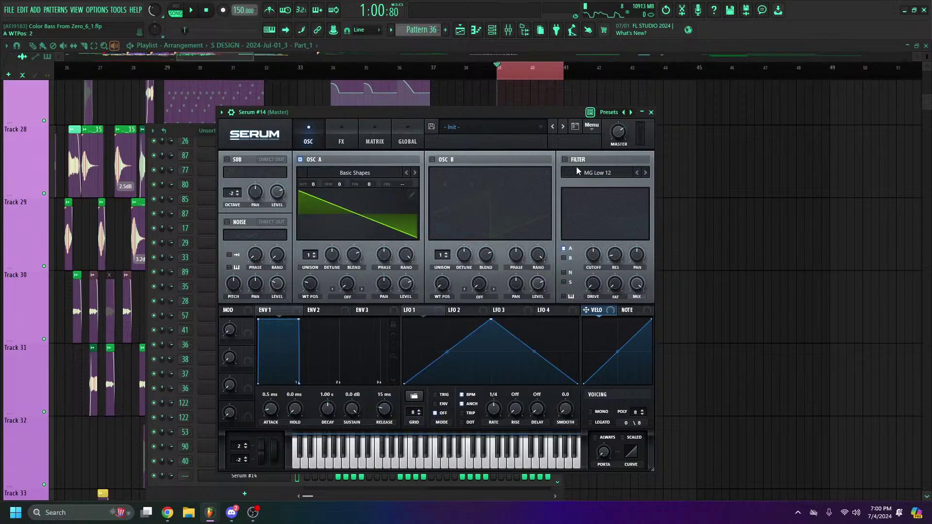
# Enable Serum #14's noise oscillator and load the J106 HP noise from the Analog category
pyautogui.click(240, 224)
pyautogui.click(258, 235)
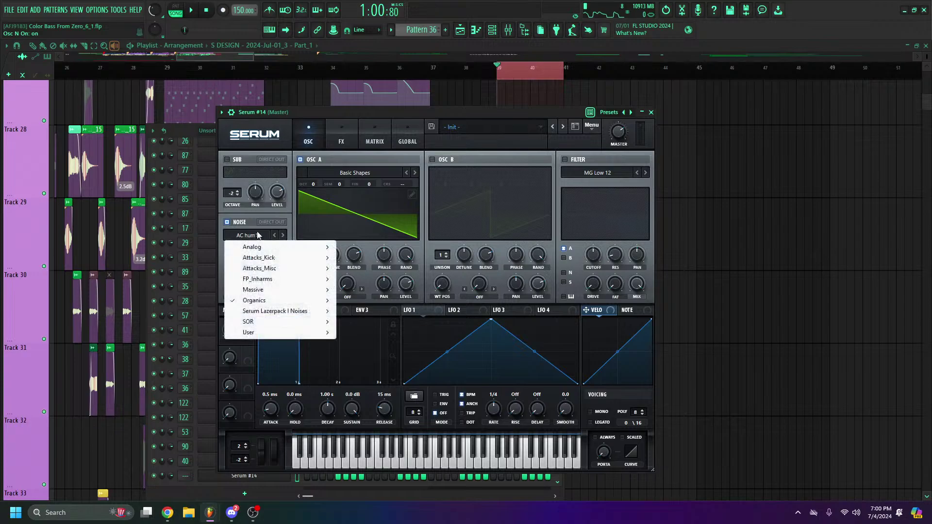
pyautogui.moveTo(270, 247)
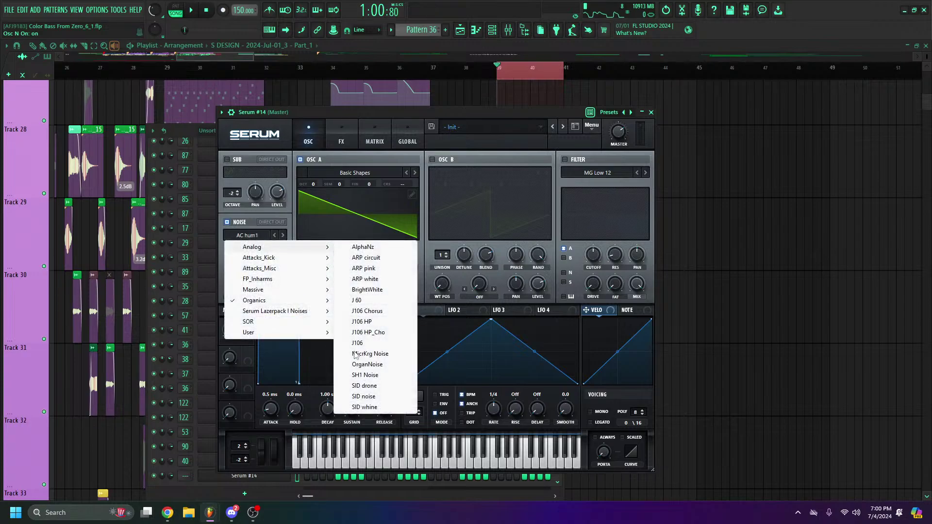
pyautogui.click(369, 322)
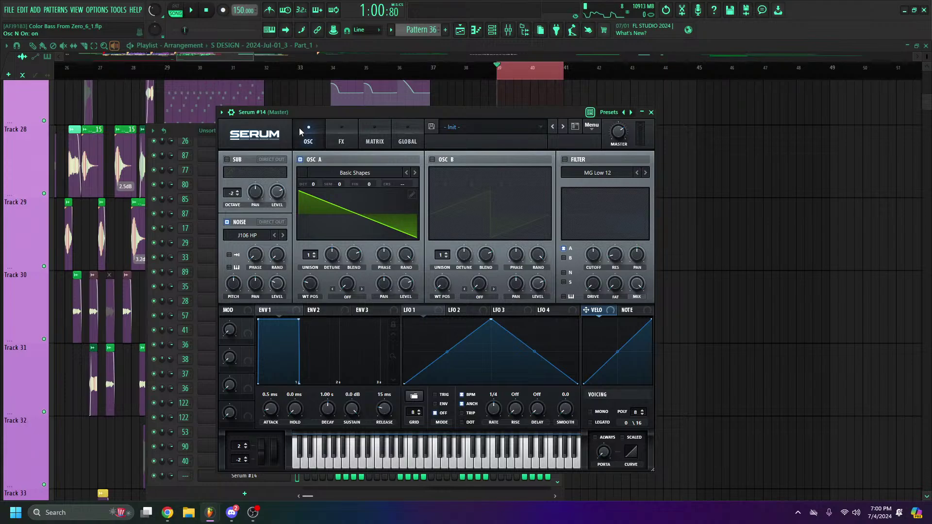
pyautogui.moveTo(299, 116); pyautogui.dragTo(660, 126)
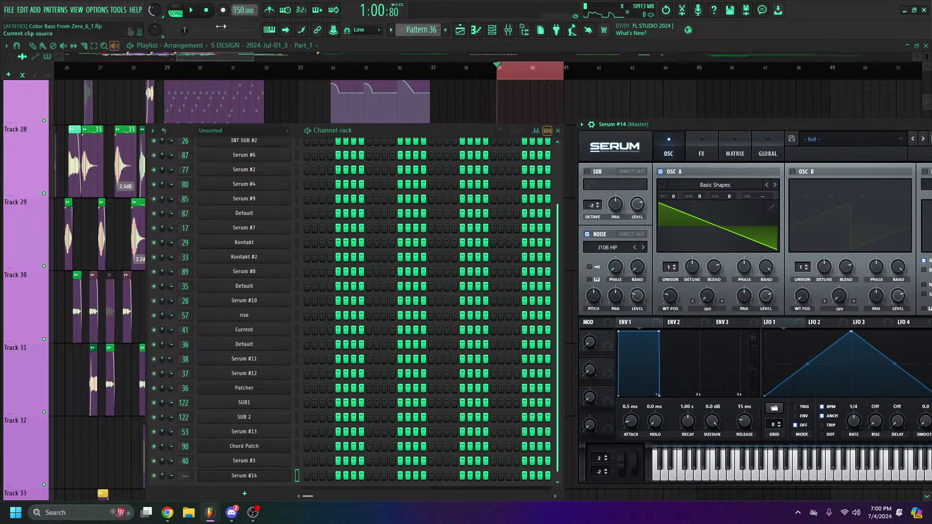
# Refresh the MIDI device list and check for MIDI script updates in the MIDI settings
pyautogui.click(107, 12)
pyautogui.click(112, 39)
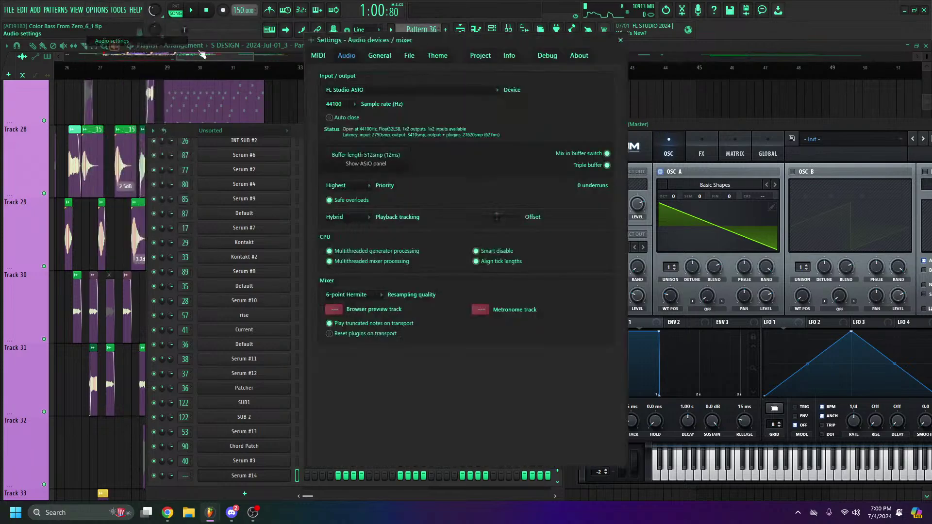
pyautogui.click(318, 56)
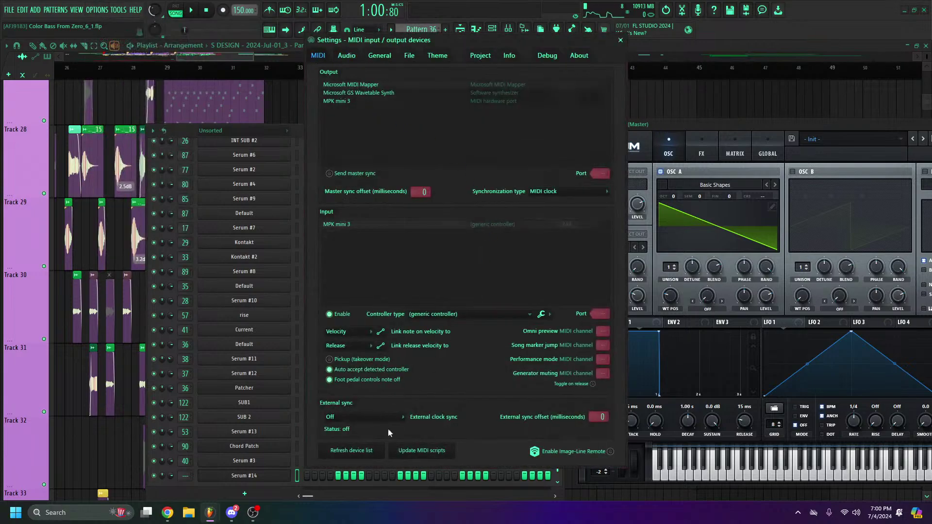
pyautogui.click(372, 451)
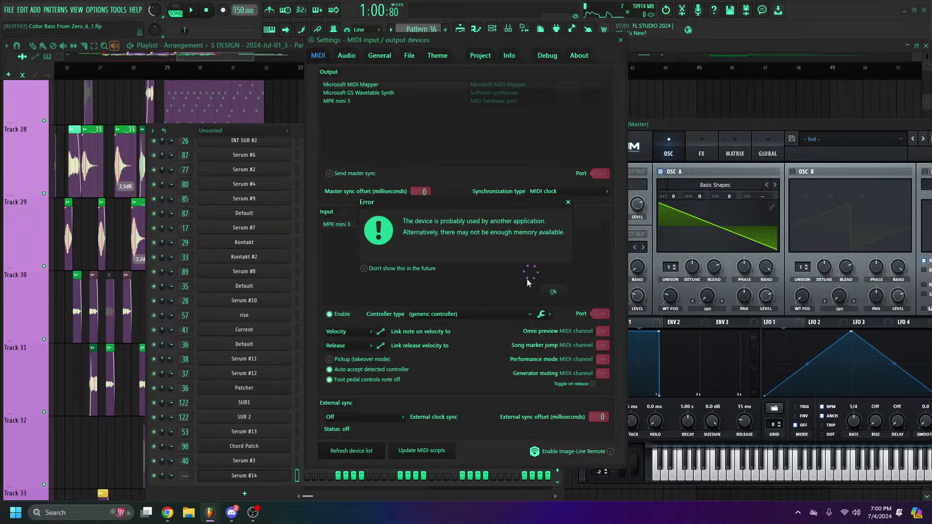
pyautogui.click(554, 292)
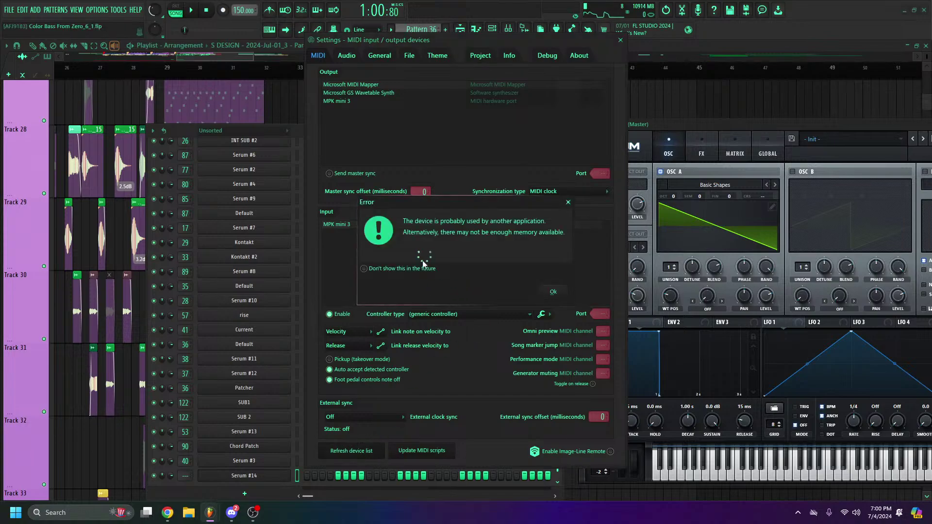
pyautogui.click(559, 293)
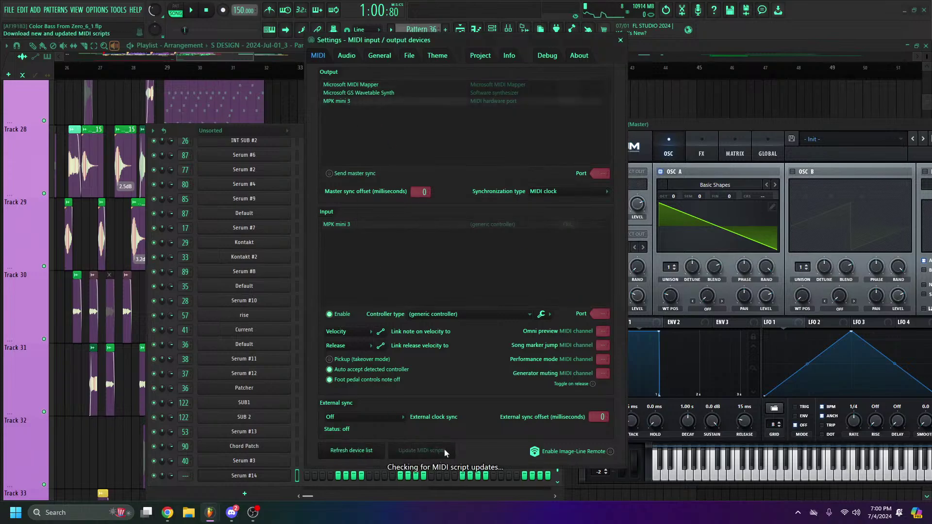
pyautogui.click(620, 40)
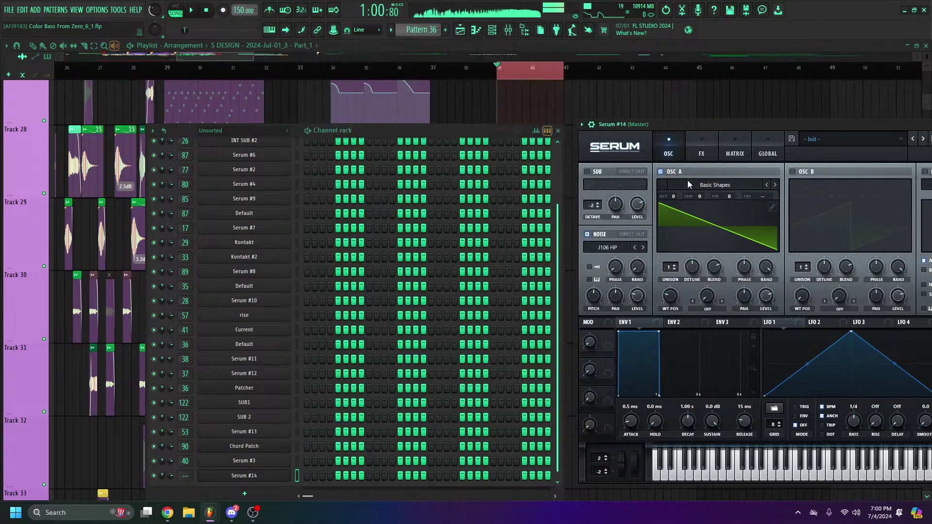
# Enable a multiband Compressor and a Distortion of type Diode 2 in Serum #14's effects
pyautogui.moveTo(682, 124); pyautogui.dragTo(370, 91)
pyautogui.moveTo(448, 446)
pyautogui.mouseDown()
pyautogui.moveTo(461, 448)
pyautogui.moveTo(449, 442)
pyautogui.mouseUp()
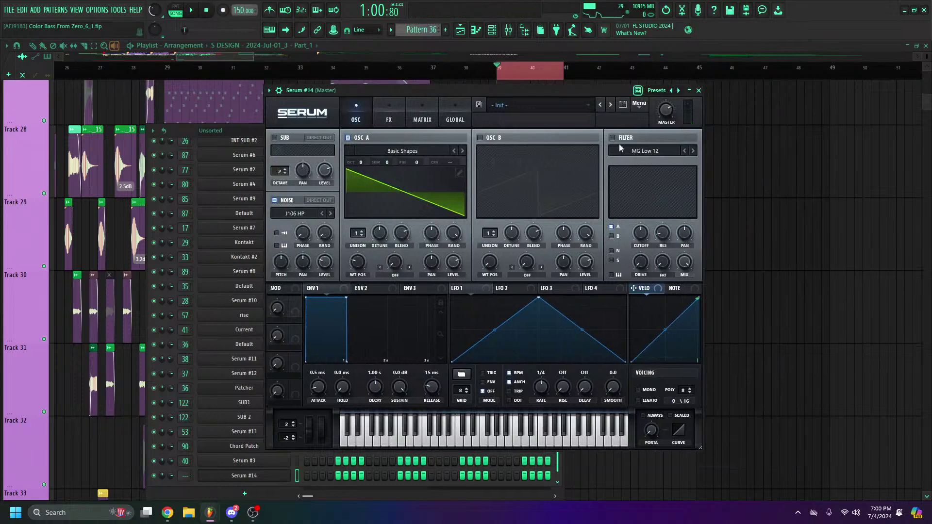
pyautogui.click(390, 111)
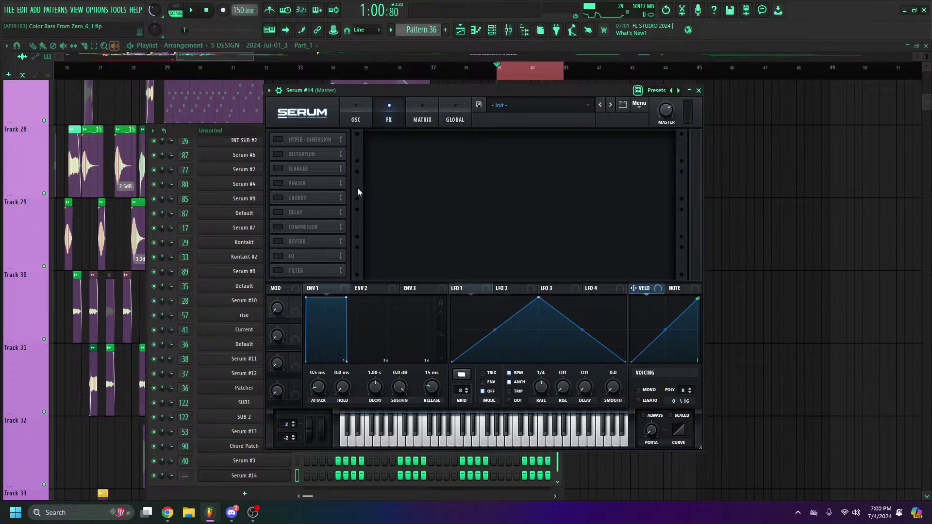
pyautogui.click(277, 227)
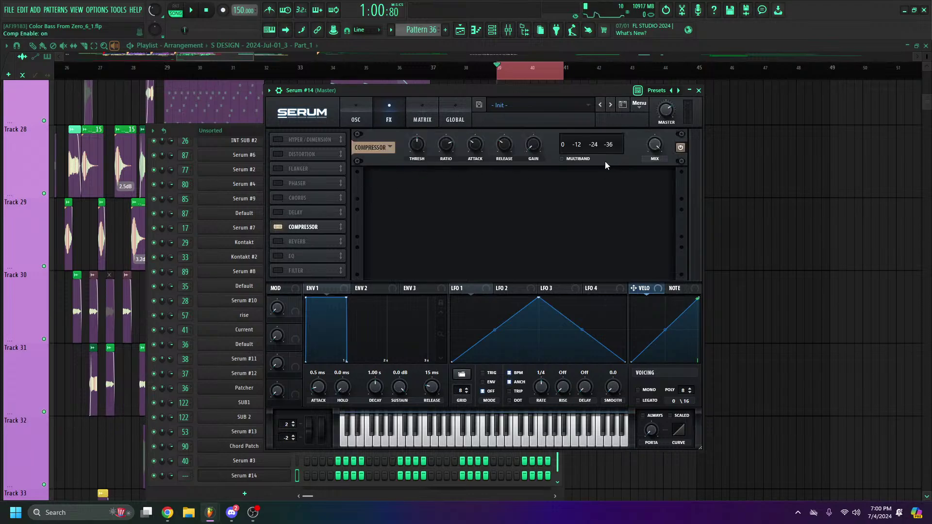
pyautogui.click(287, 154)
pyautogui.click(429, 148)
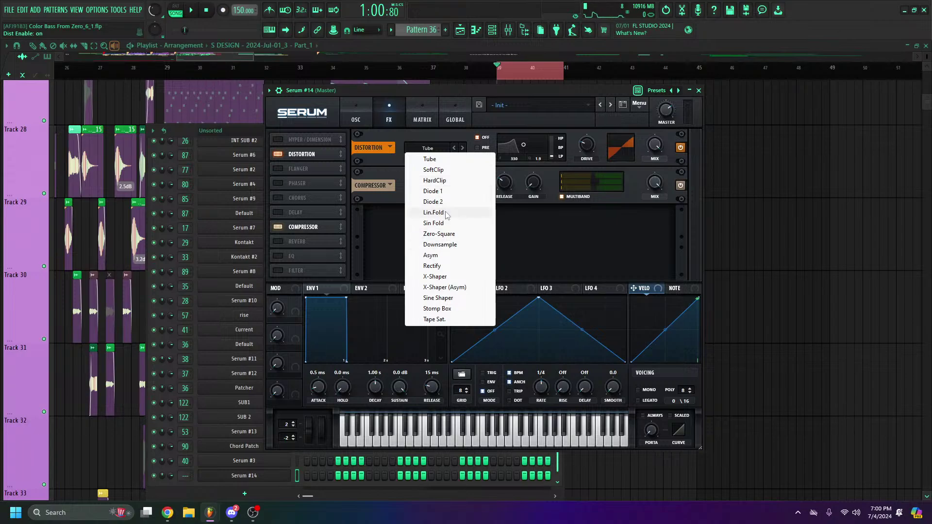
pyautogui.click(433, 202)
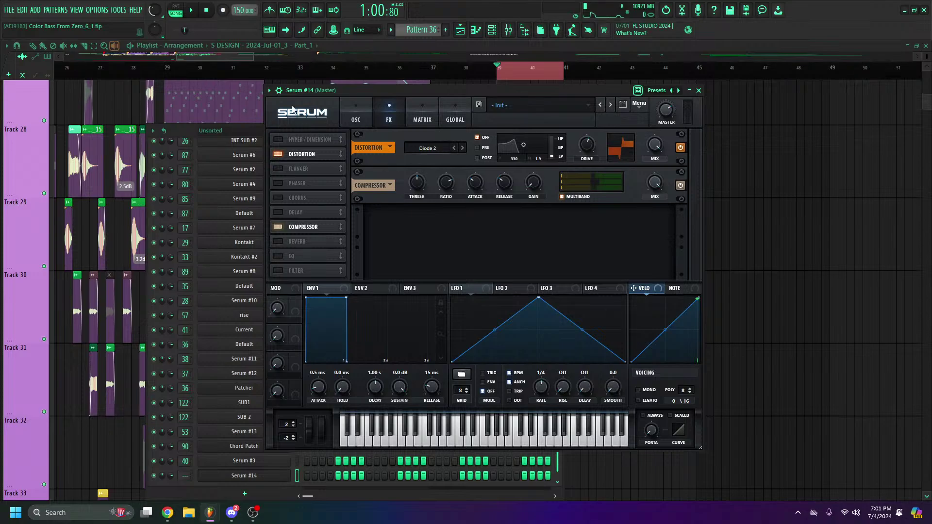
# Play test notes on Serum #14's keyboard and check its oscillator and effects settings
pyautogui.click(422, 440)
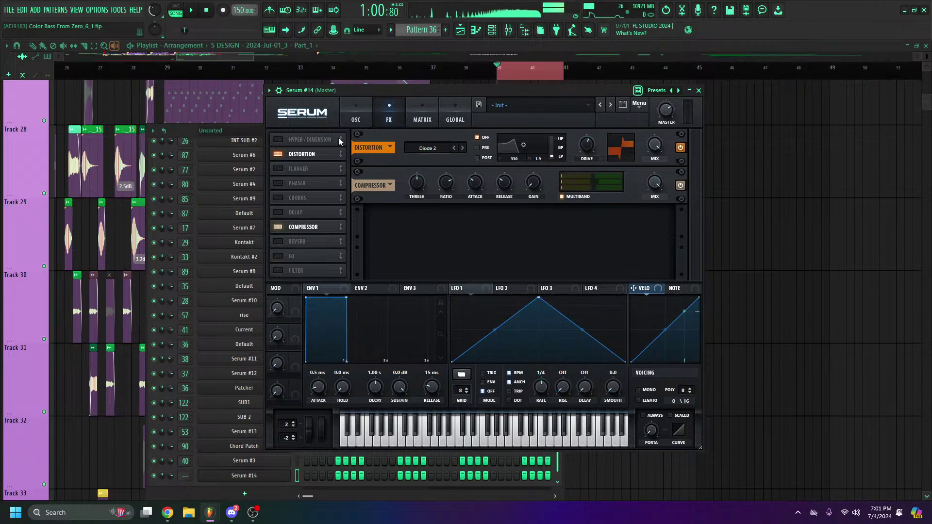
pyautogui.click(355, 115)
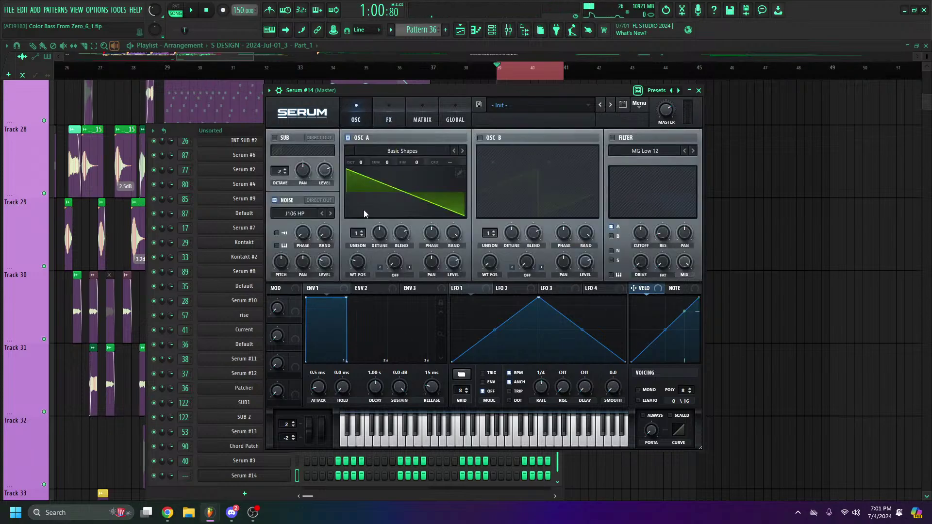
pyautogui.click(404, 435)
pyautogui.click(418, 437)
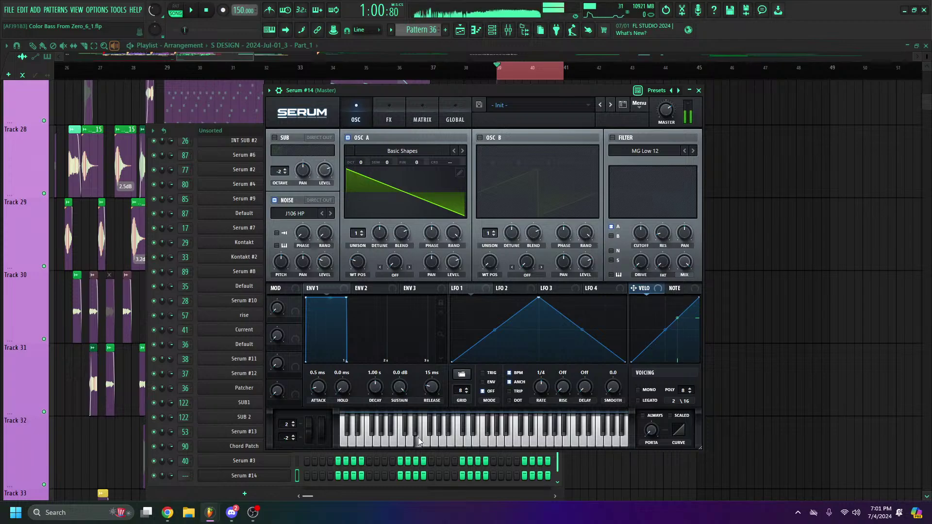
pyautogui.click(411, 112)
pyautogui.click(396, 113)
pyautogui.click(364, 117)
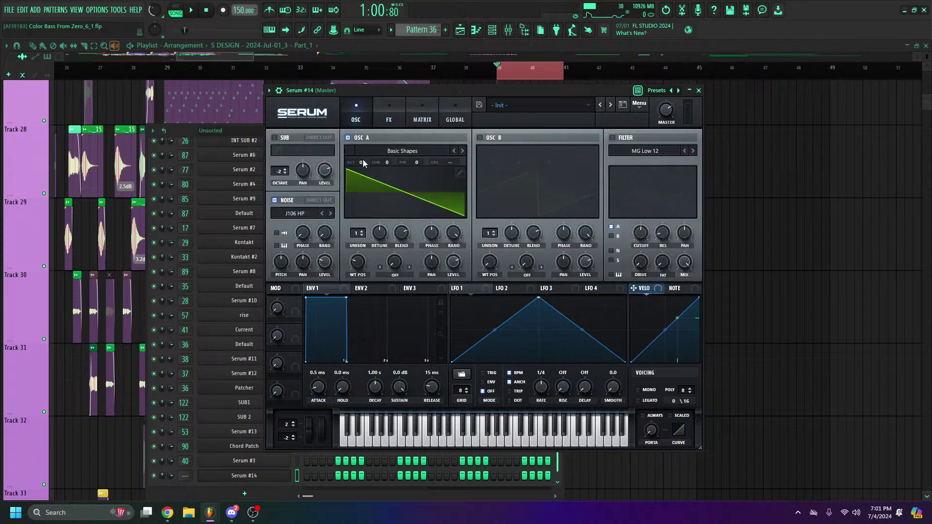
# Set oscillator A of Serum #14 to octave -2 and play test notes on its keyboard
pyautogui.moveTo(362, 162); pyautogui.dragTo(367, 193)
pyautogui.click(397, 433)
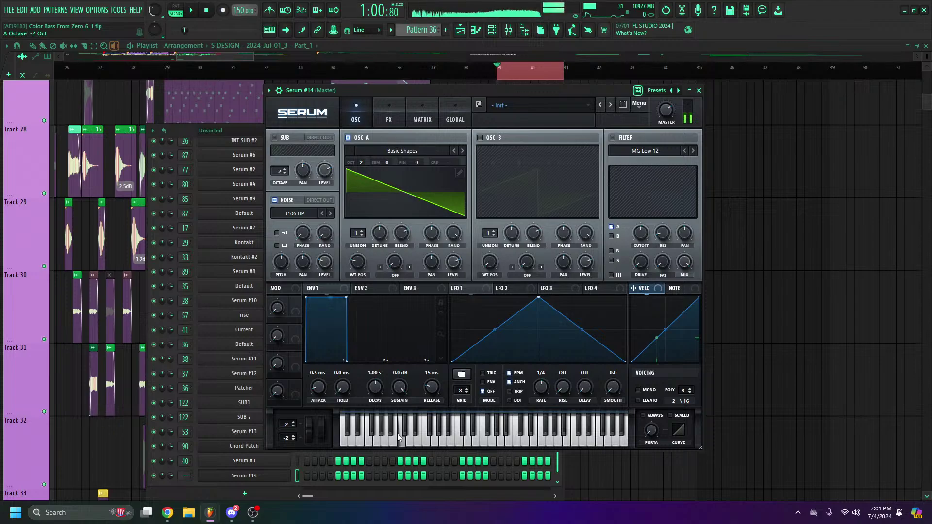
pyautogui.click(371, 440)
pyautogui.click(445, 444)
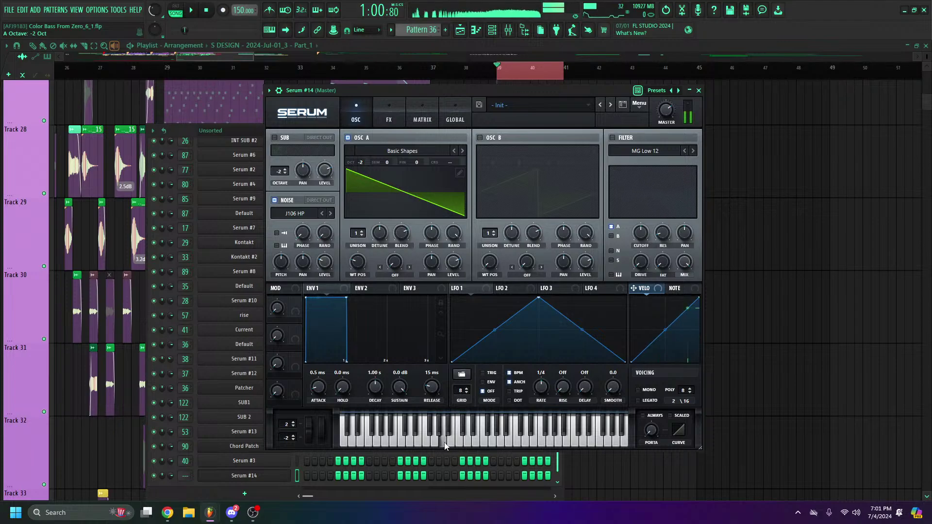
pyautogui.click(441, 444)
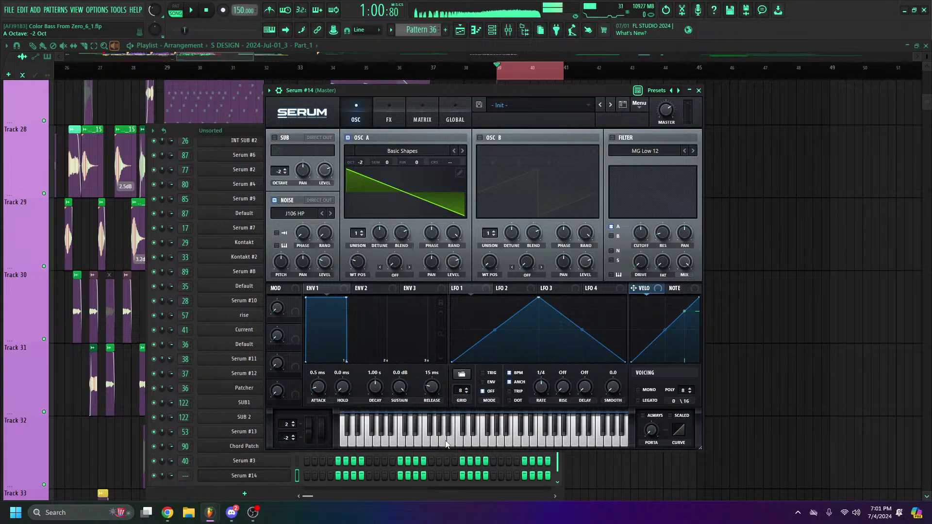
pyautogui.click(449, 442)
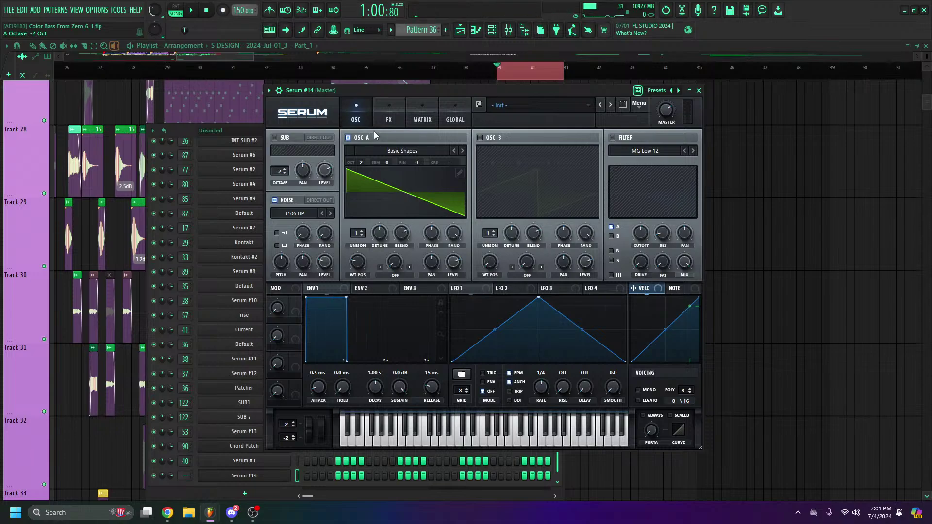
# Close Serum #14, delete its channel and hide the channel rack
pyautogui.click(699, 92)
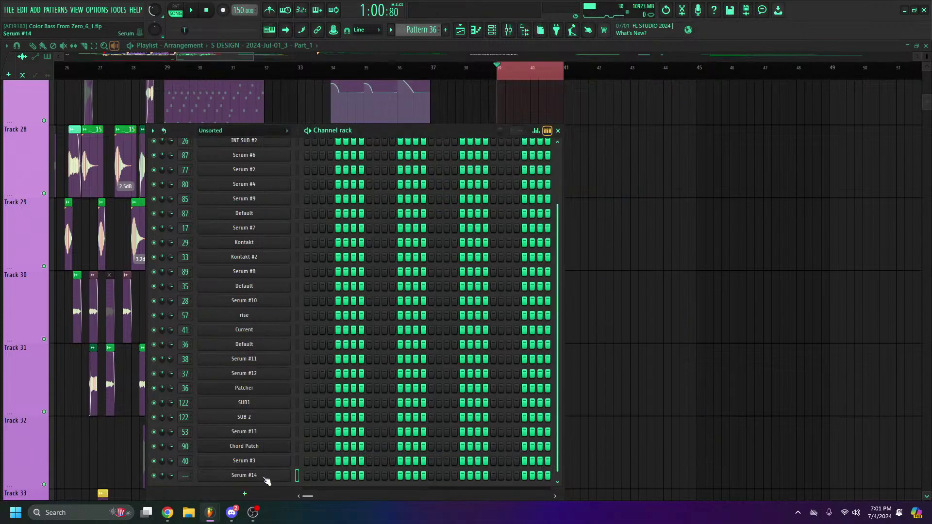
pyautogui.rightClick(298, 475)
pyautogui.click(311, 474)
pyautogui.press('Return')
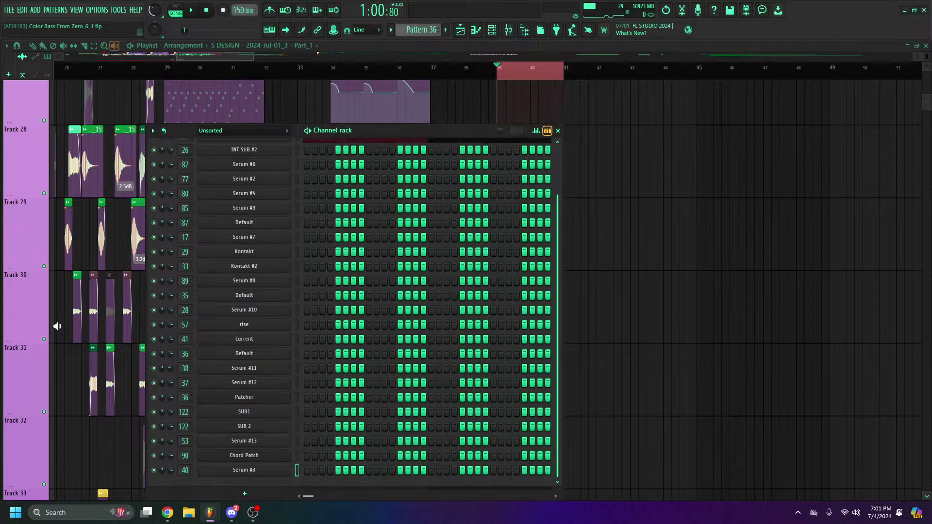
pyautogui.press('F6')
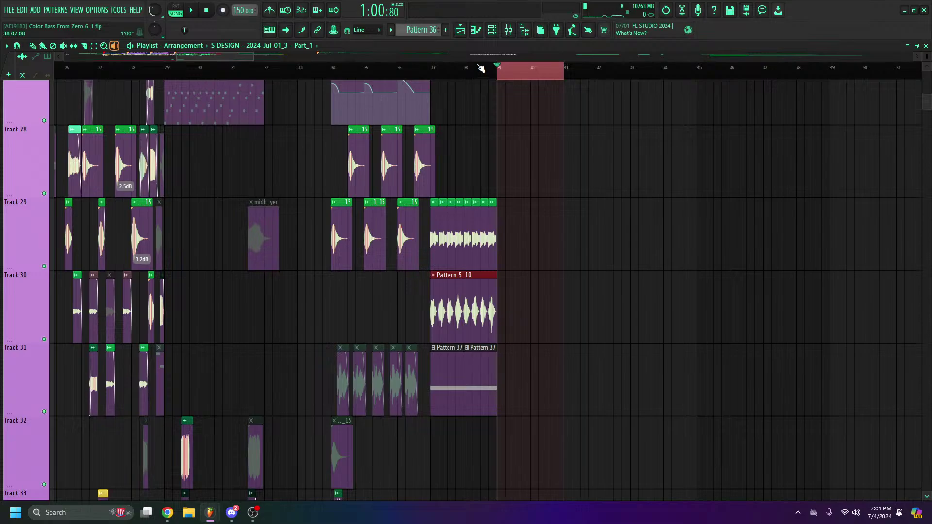
# Play a short part of the arrangement from bar 37
pyautogui.click(447, 73)
pyautogui.press('space')
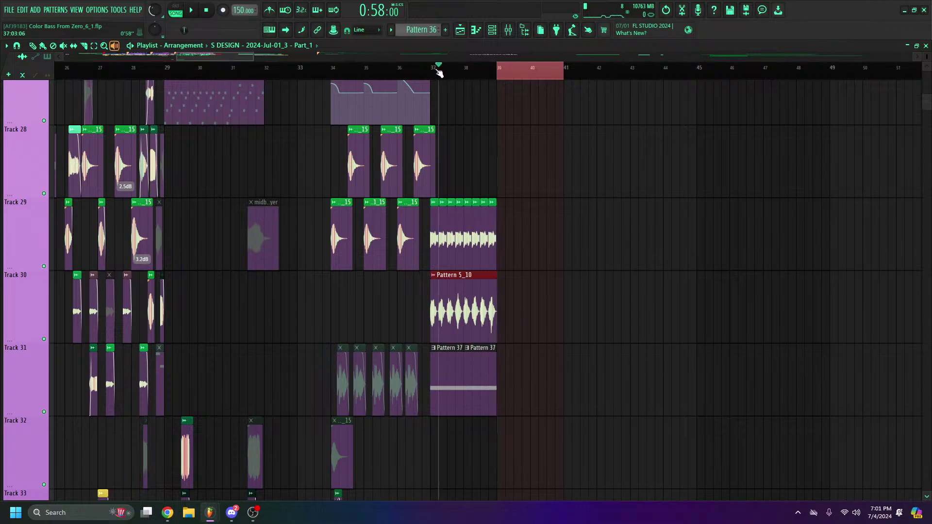
pyautogui.scroll(-5, 446, 71)
pyautogui.press('space')
pyautogui.scroll(-1, 417, 75)
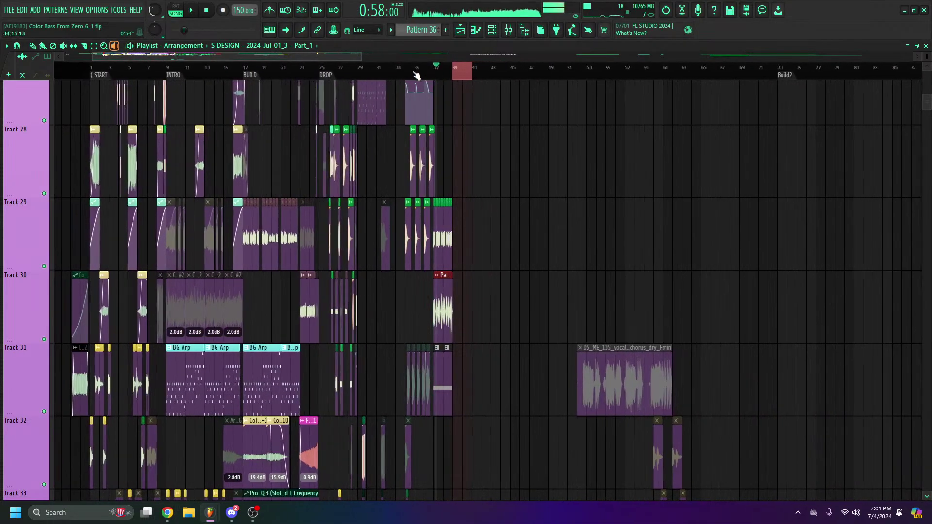
# Listen to the song from the INTRO marker, jump ahead to the DROP marker and stop playback
pyautogui.click(309, 68)
pyautogui.moveTo(323, 55); pyautogui.dragTo(271, 55)
pyautogui.click(265, 68)
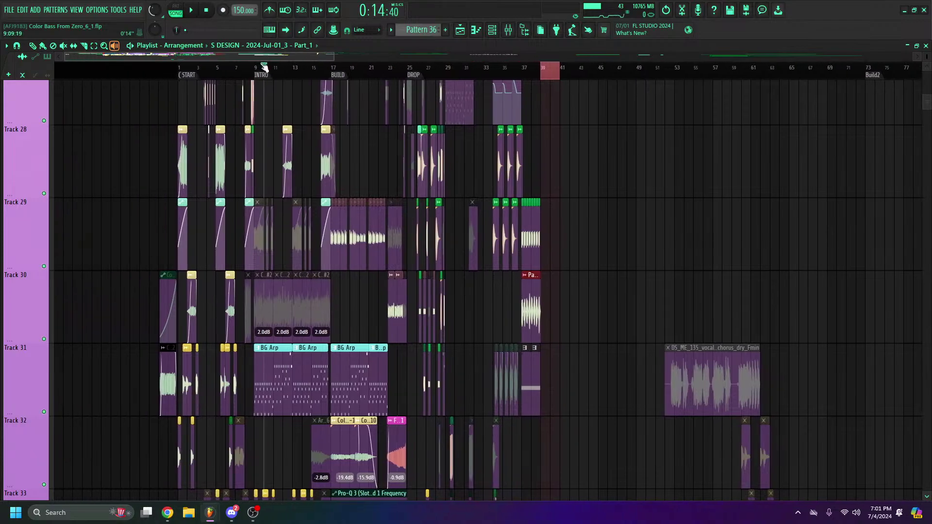
pyautogui.press('space')
pyautogui.scroll(-3, 267, 69)
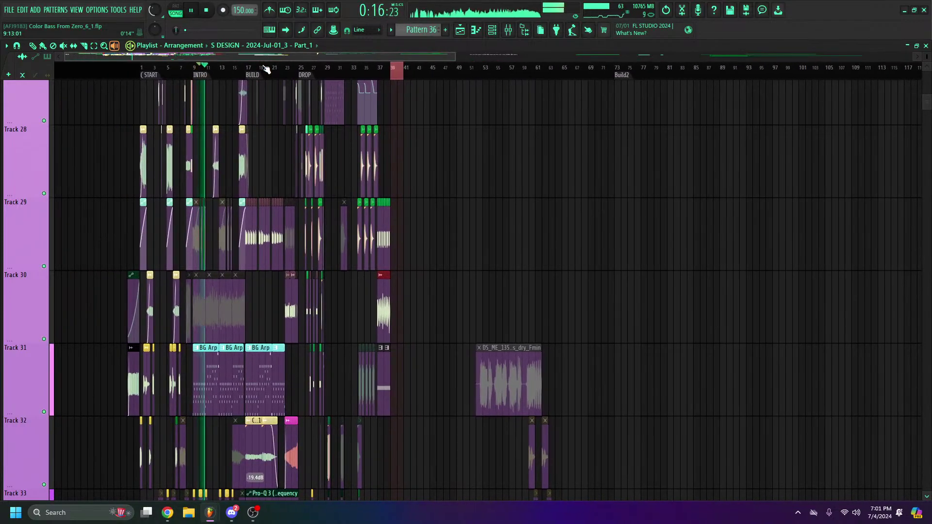
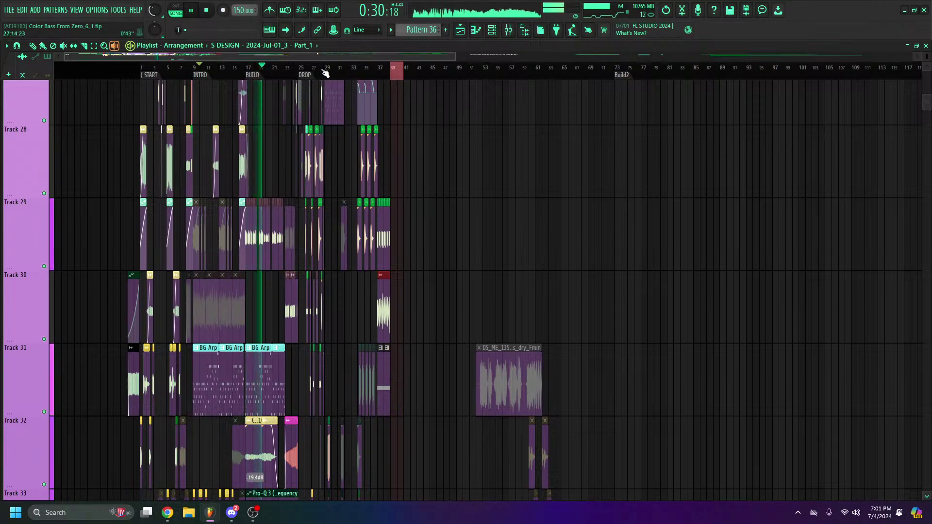
pyautogui.click(302, 73)
pyautogui.scroll(3, 301, 70)
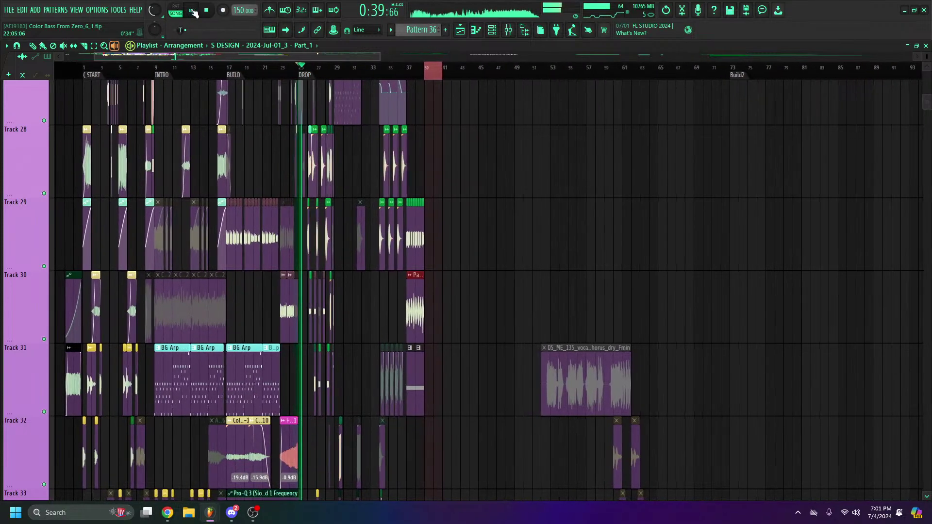
pyautogui.click(194, 11)
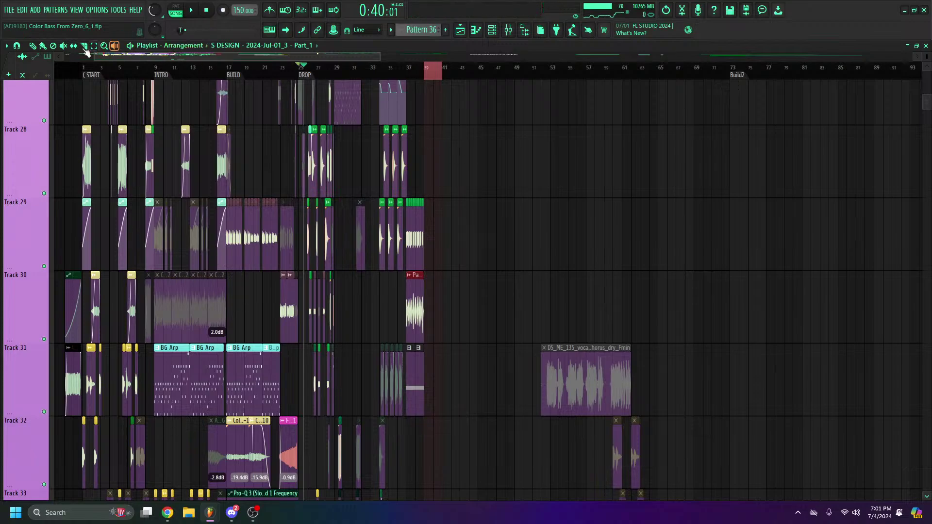
# Look through the drop clips on tracks 23 to 38 and play the section from bar 34
pyautogui.scroll(3, 319, 70)
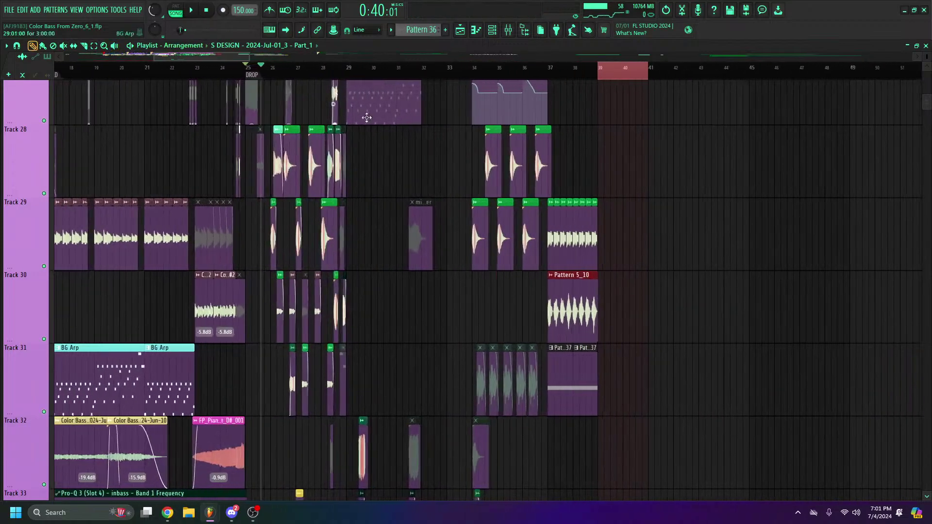
pyautogui.scroll(4, 366, 114)
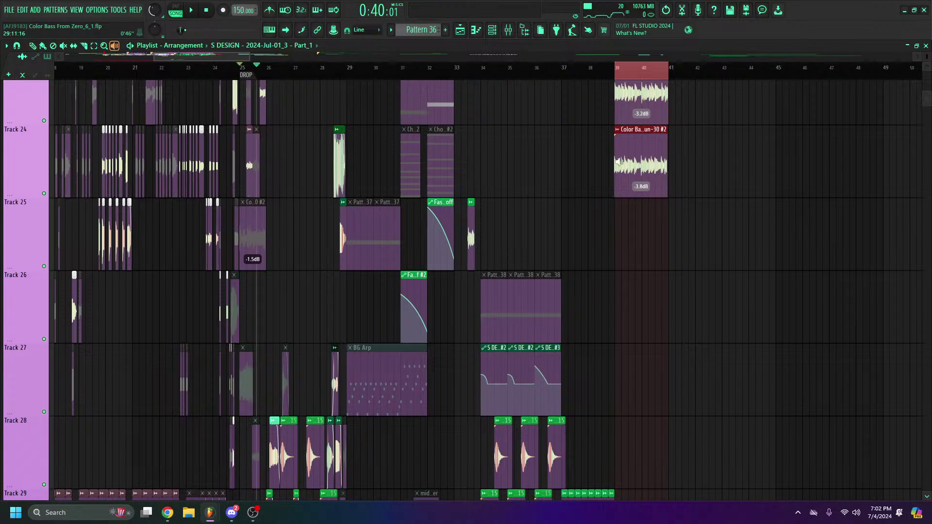
pyautogui.scroll(4, 496, 69)
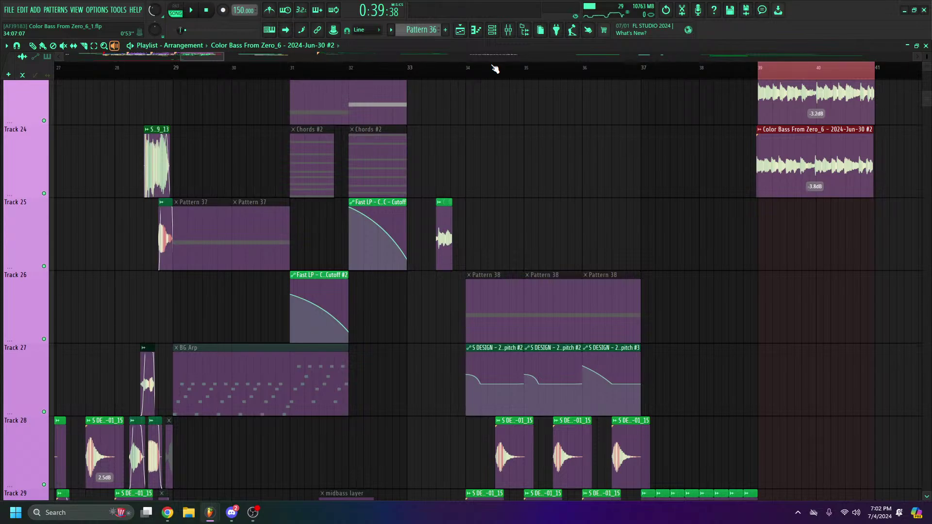
pyautogui.click(398, 73)
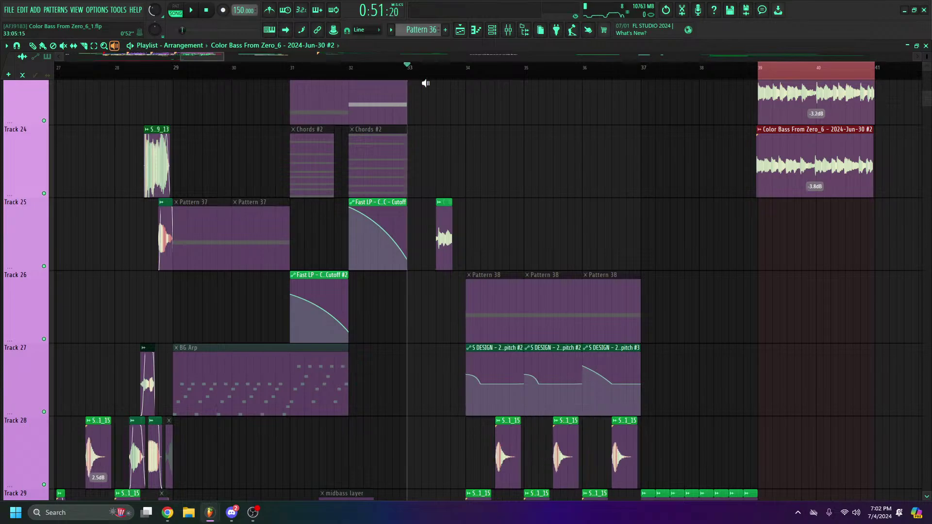
pyautogui.scroll(-5, 437, 85)
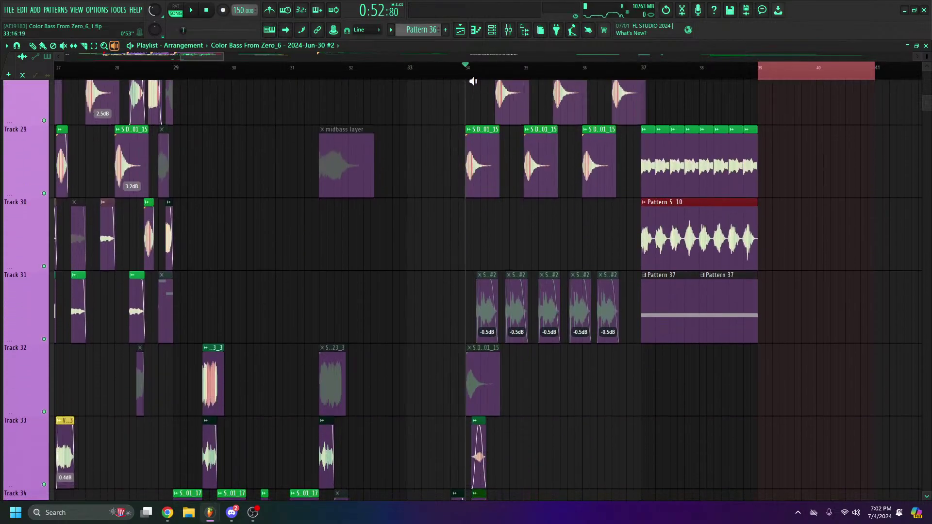
pyautogui.scroll(-5, 471, 85)
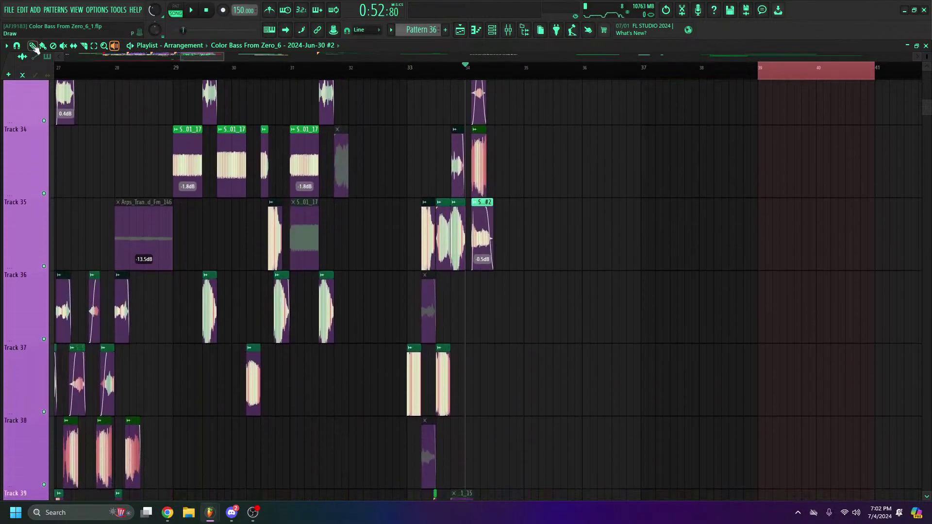
pyautogui.press('space')
pyautogui.scroll(4, 480, 73)
pyautogui.scroll(4, 545, 210)
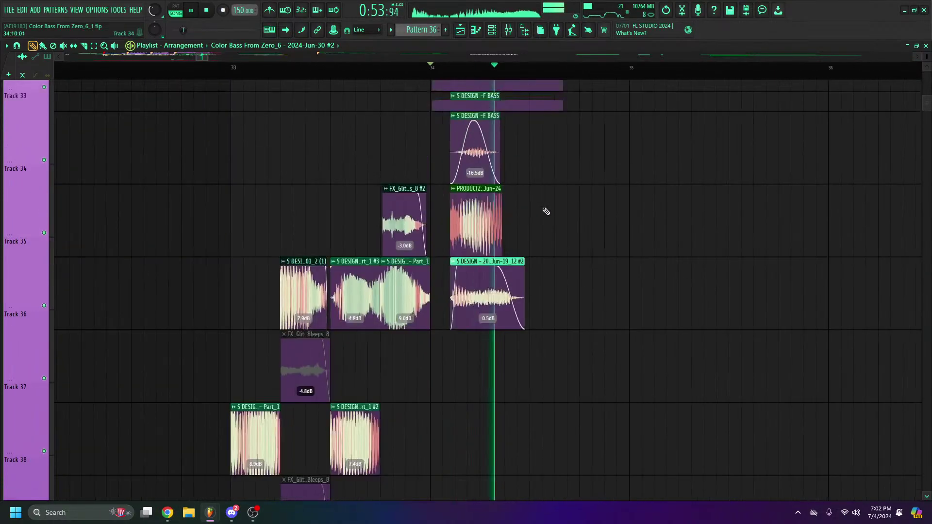
pyautogui.press('space')
# Move the three stacked bass clips just after bar 34 on tracks 33 to 35 about half a beat later
pyautogui.scroll(-2, 543, 206)
pyautogui.moveTo(479, 229); pyautogui.dragTo(460, 402)
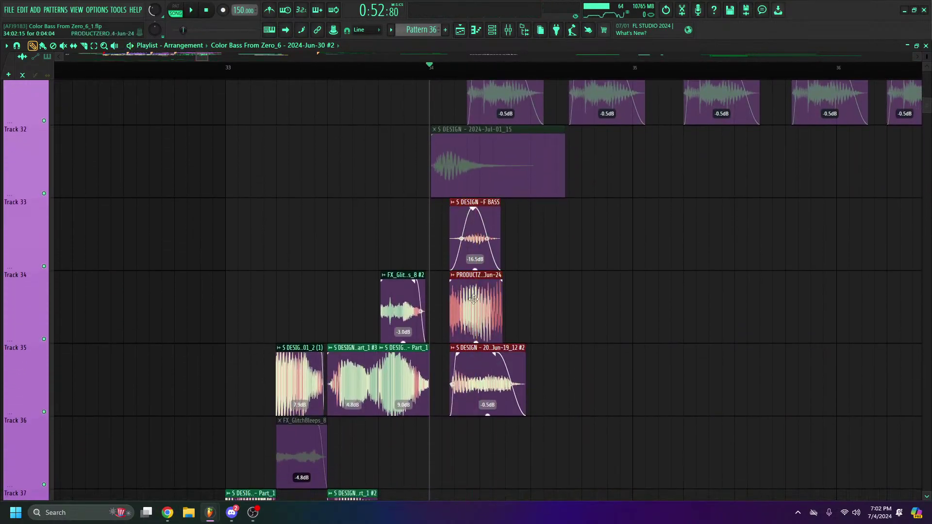
pyautogui.moveTo(472, 309); pyautogui.dragTo(497, 309)
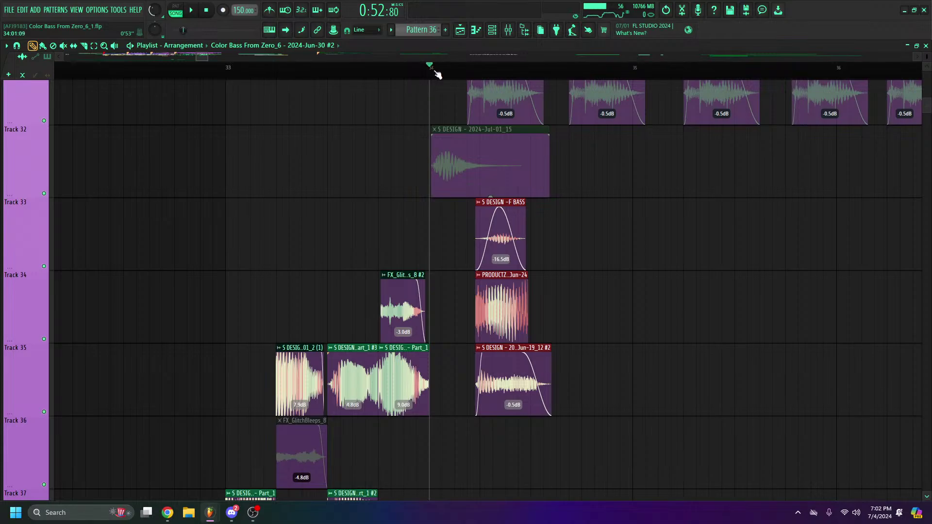
# Listen to the drop from the middle of bar 27, and again from bar 26
pyautogui.scroll(1, 438, 74)
pyautogui.scroll(4, 474, 179)
pyautogui.scroll(-3, 452, 88)
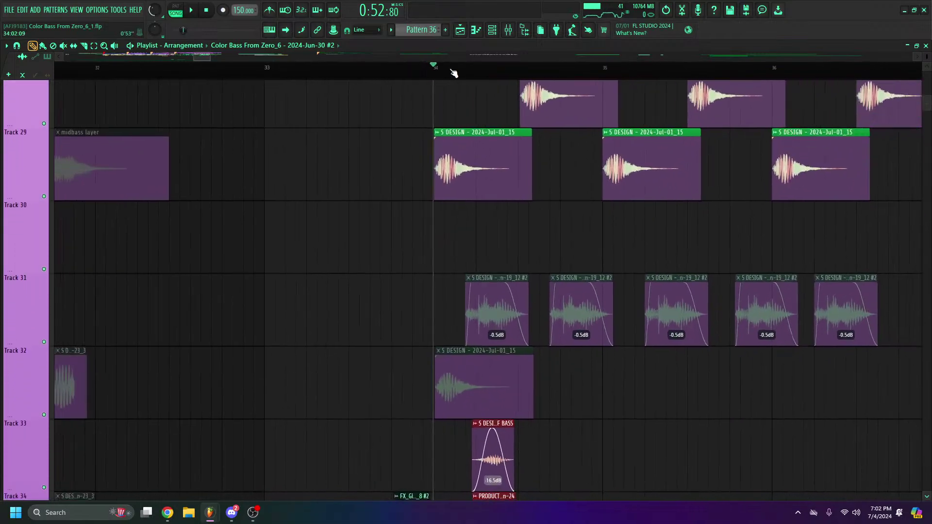
pyautogui.hscroll(-10, 454, 73)
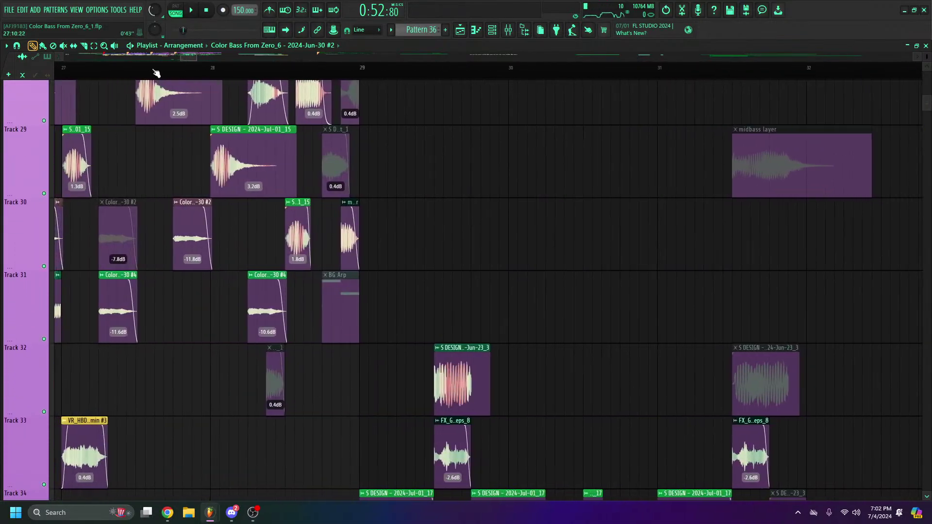
pyautogui.click(148, 72)
pyautogui.press('space')
pyautogui.scroll(-3, 149, 61)
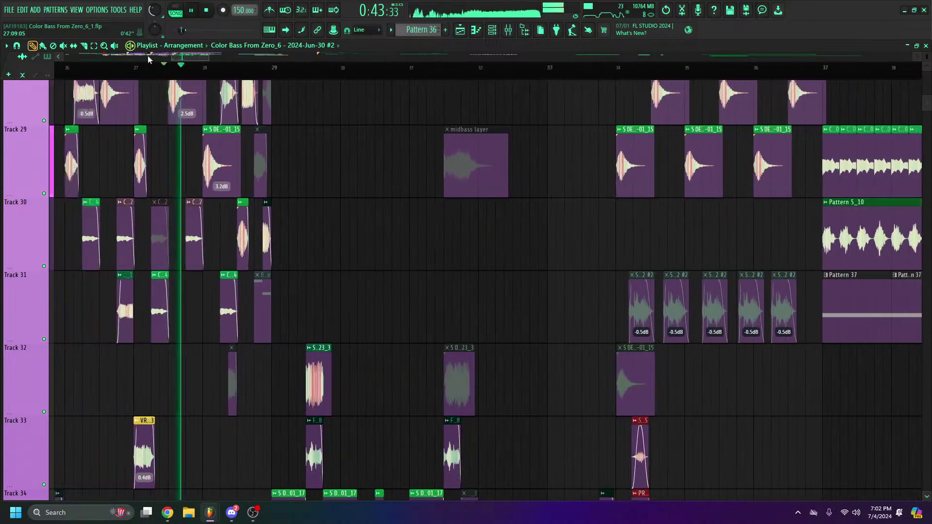
pyautogui.hscroll(-3, 148, 60)
pyautogui.click(242, 72)
pyautogui.scroll(-3, 249, 73)
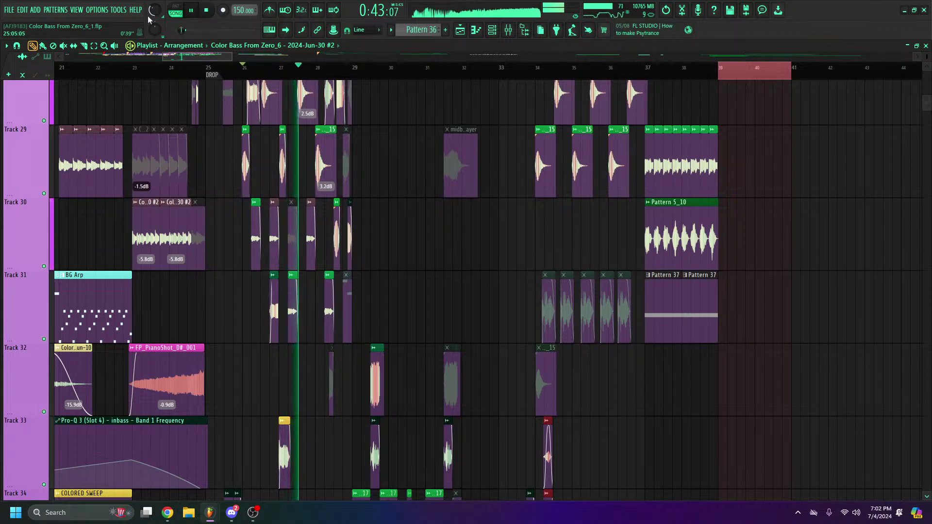
pyautogui.press('space')
# Open the S DESIGN - 2024-Jul-01_15 clip's settings and its Rising color stab mixer track, and audition that track soloed
pyautogui.doubleClick(272, 106)
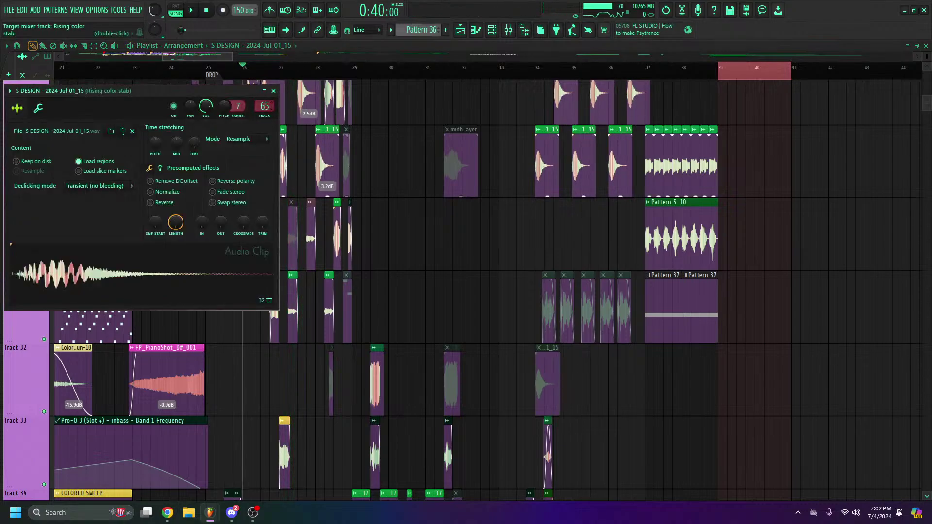
pyautogui.doubleClick(265, 106)
pyautogui.moveTo(751, 281); pyautogui.dragTo(719, 224)
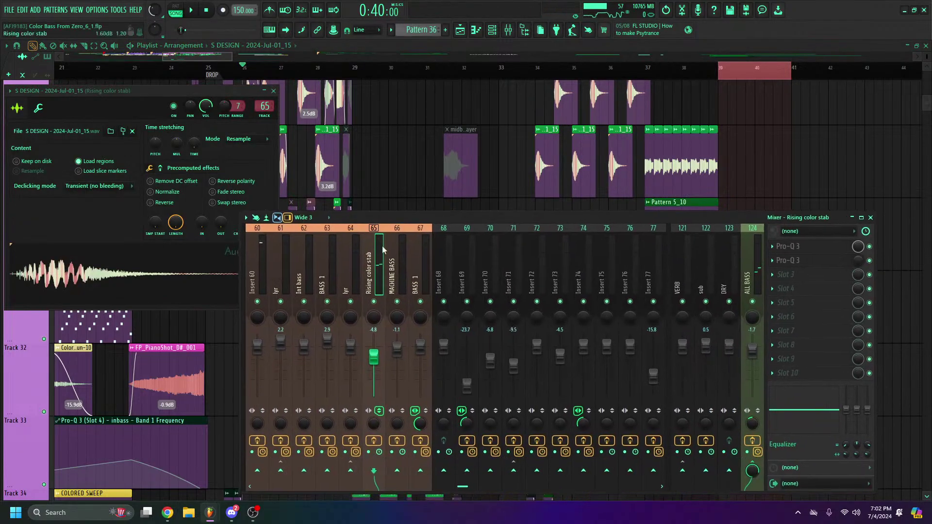
pyautogui.press('space')
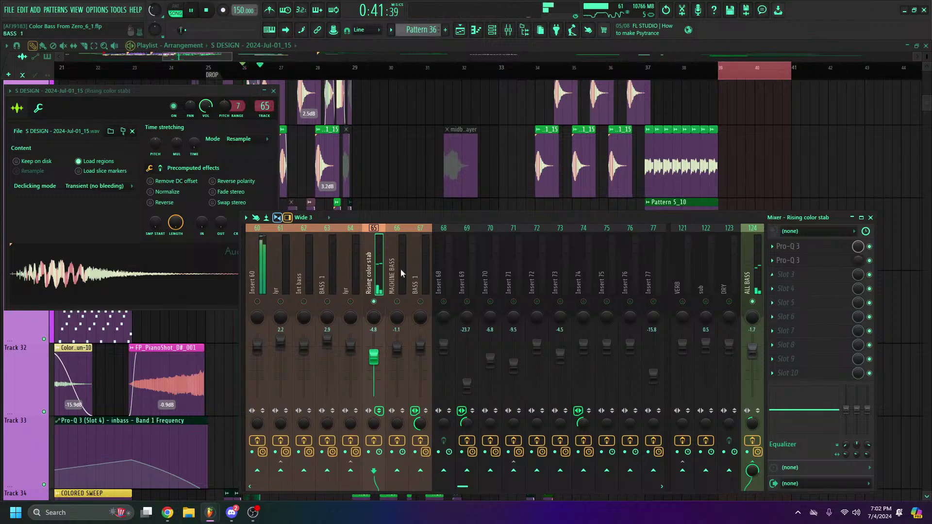
pyautogui.press('space')
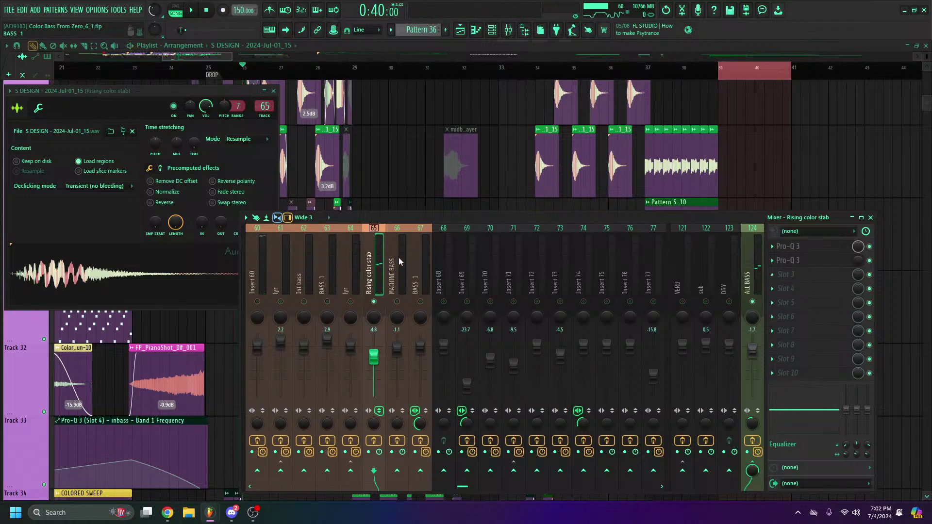
# Load ValhallaVintageVerb into the third effect slot of the Rising color stab mixer track
pyautogui.moveTo(394, 218); pyautogui.dragTo(460, 159)
pyautogui.moveTo(689, 135); pyautogui.dragTo(496, 140)
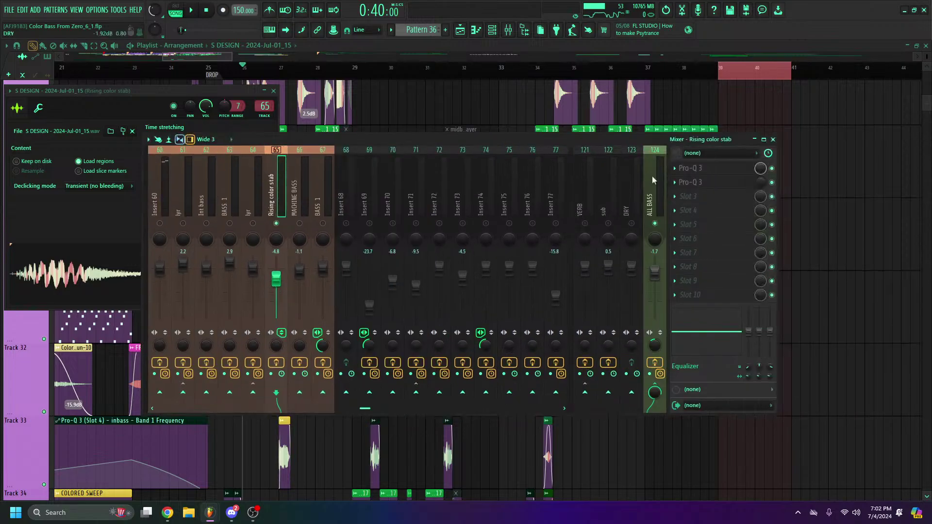
pyautogui.click(718, 196)
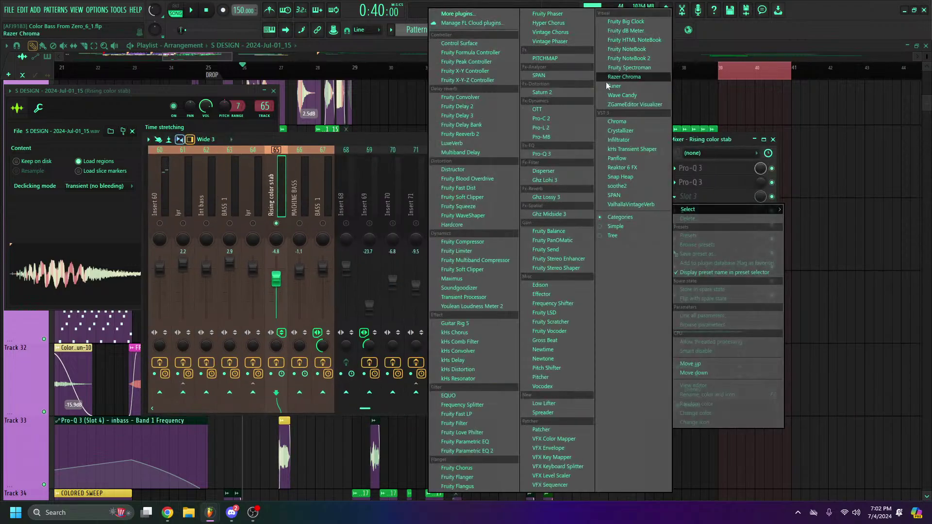
pyautogui.click(619, 202)
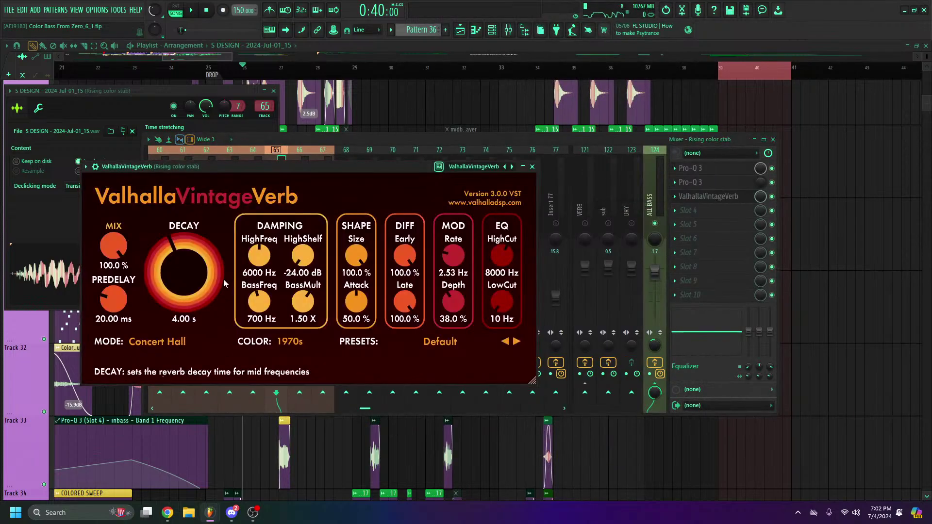
# Set the reverb's predelay to 0 ms and its mode to Room
pyautogui.doubleClick(116, 304)
pyautogui.click(156, 341)
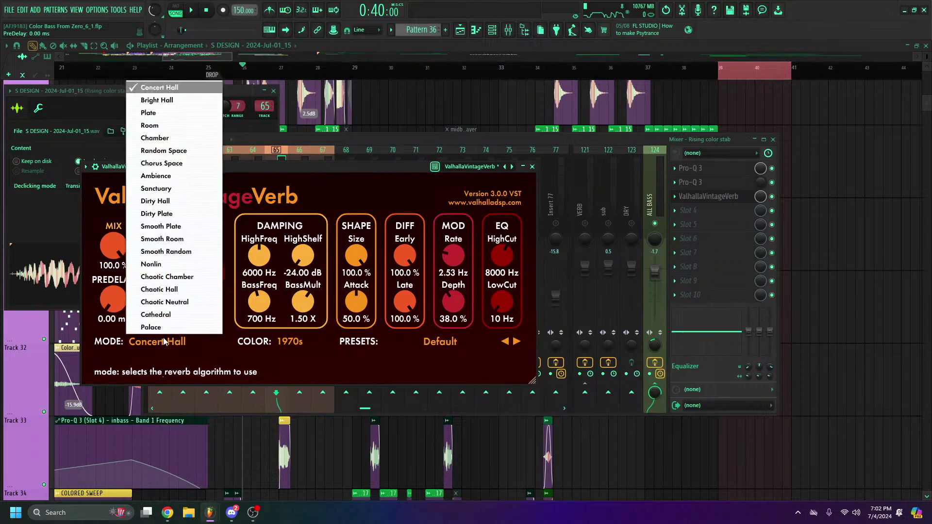
pyautogui.click(166, 125)
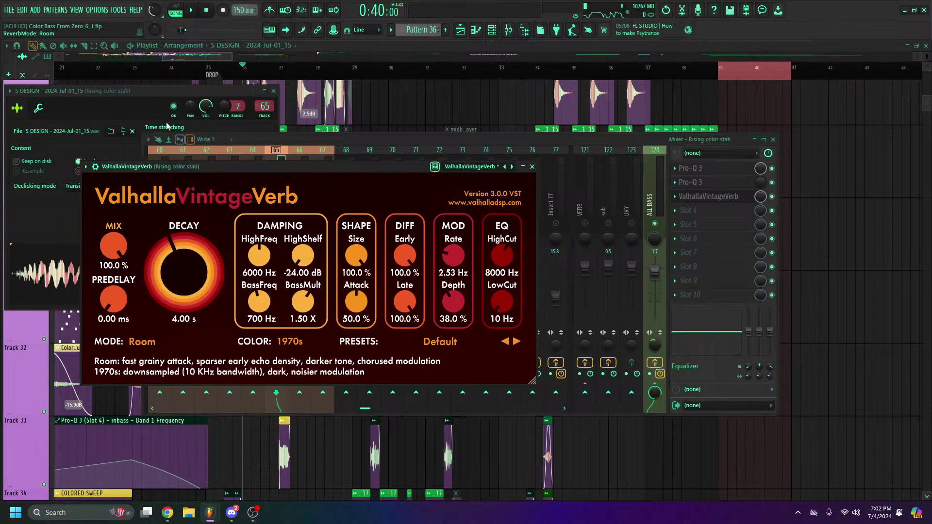
# Shape the reverb with 0% attack, 69.2% size, 540 Hz low cut, 7750 Hz damping high frequency and NOW color
pyautogui.moveTo(356, 302); pyautogui.dragTo(373, 360)
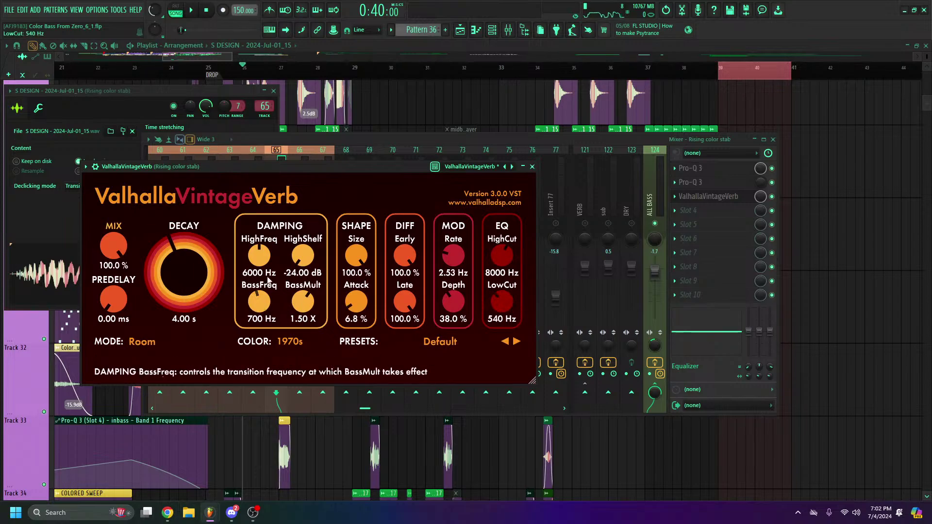
pyautogui.moveTo(272, 258); pyautogui.dragTo(273, 237)
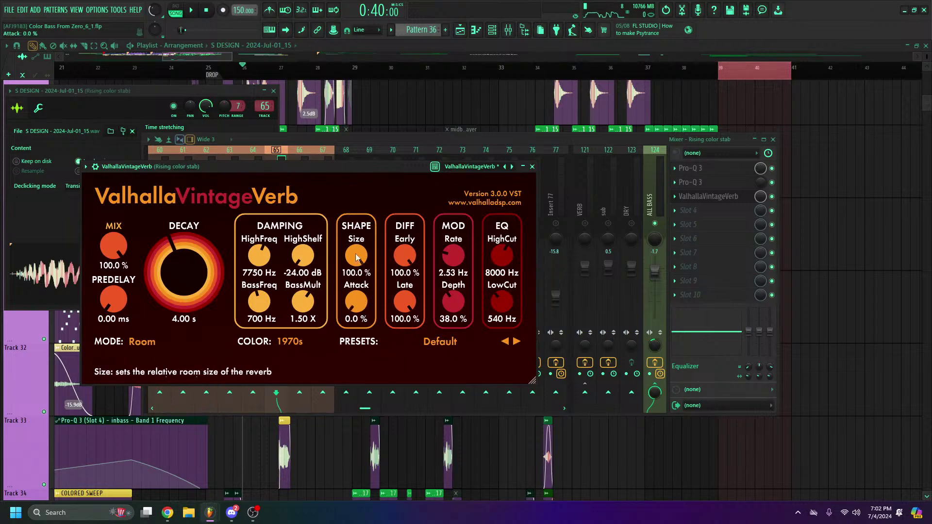
pyautogui.moveTo(356, 255); pyautogui.dragTo(357, 271)
pyautogui.moveTo(285, 165); pyautogui.dragTo(421, 164)
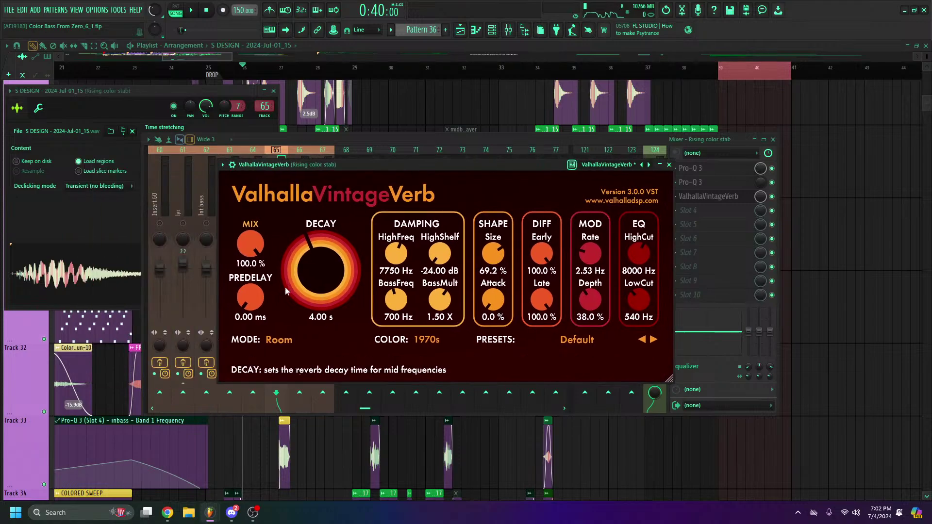
pyautogui.click(427, 346)
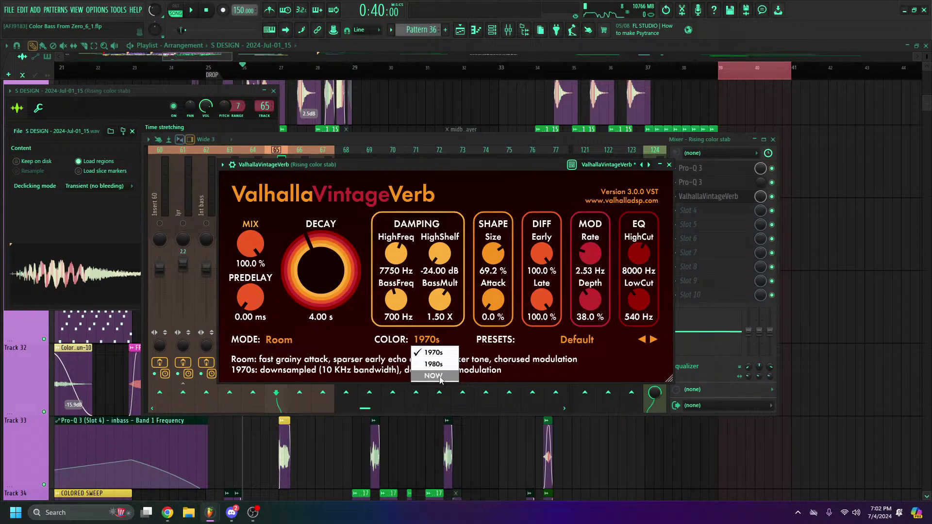
pyautogui.click(429, 376)
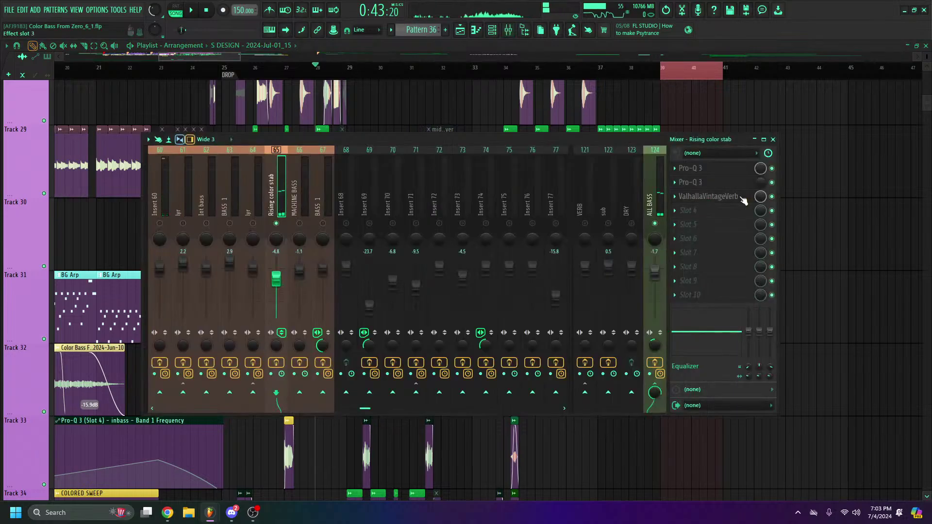
# Place the reverb before both Pro-Q 3 effects and set its decay to 0.31 s and mix to 30%
pyautogui.click(742, 197)
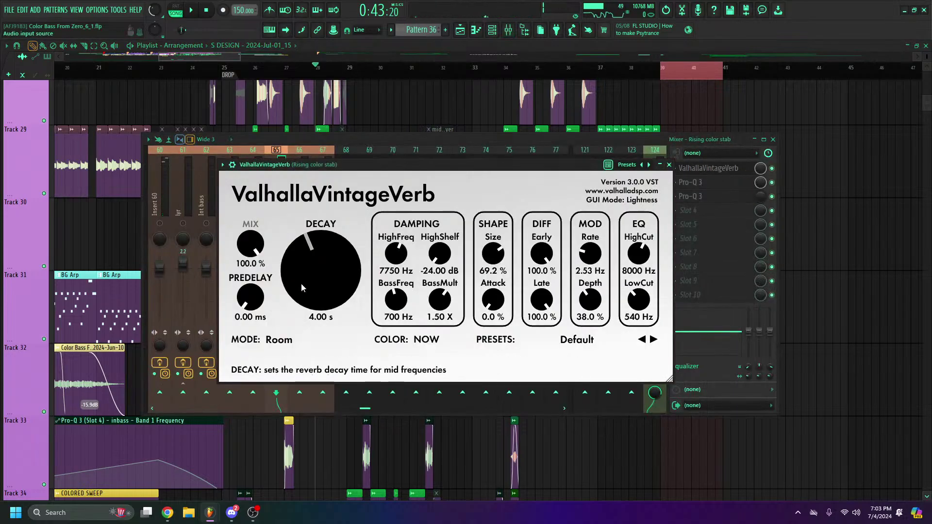
pyautogui.moveTo(301, 287); pyautogui.dragTo(292, 324)
pyautogui.moveTo(258, 243); pyautogui.dragTo(248, 287)
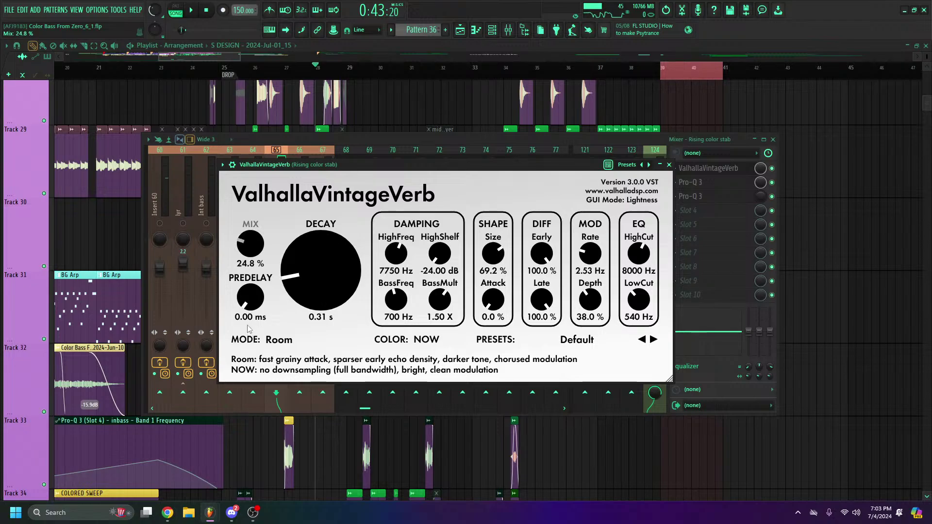
pyautogui.moveTo(248, 329); pyautogui.dragTo(248, 325)
# Audition the stab soloed and in the full mix, setting the reverb's decay to 0.53 s and mix to 33.2%
pyautogui.press('space')
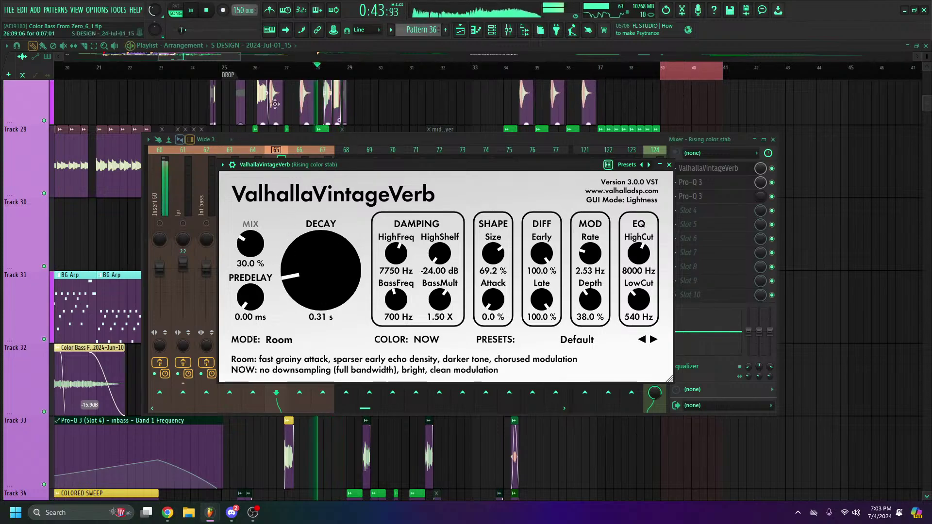
pyautogui.press('space')
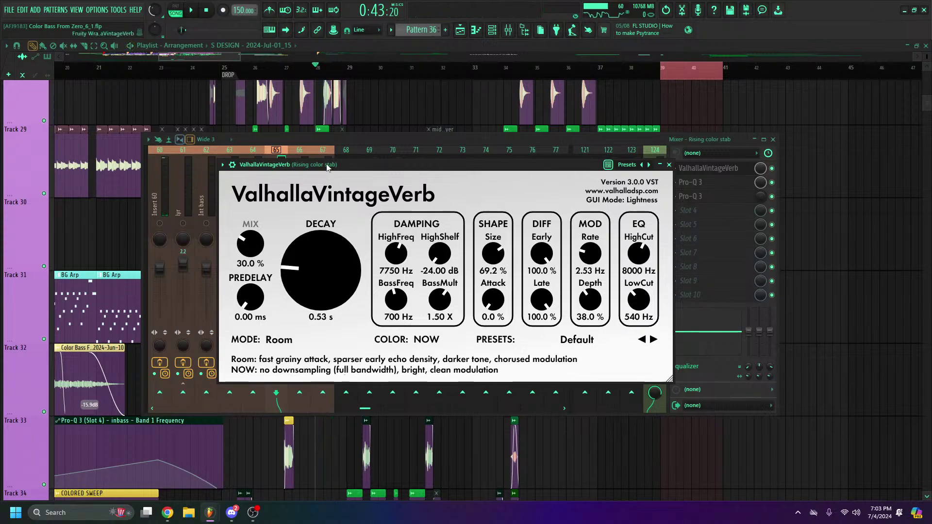
pyautogui.press('space')
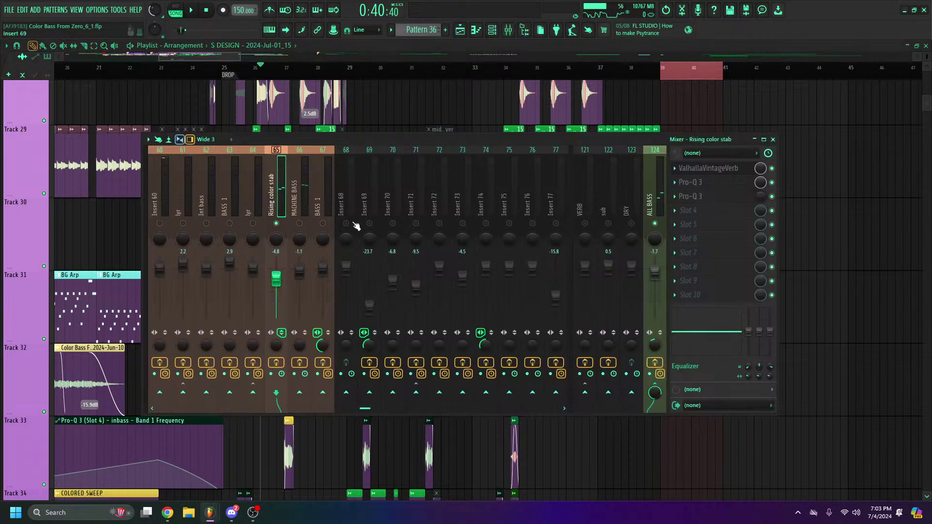
pyautogui.rightClick(284, 223)
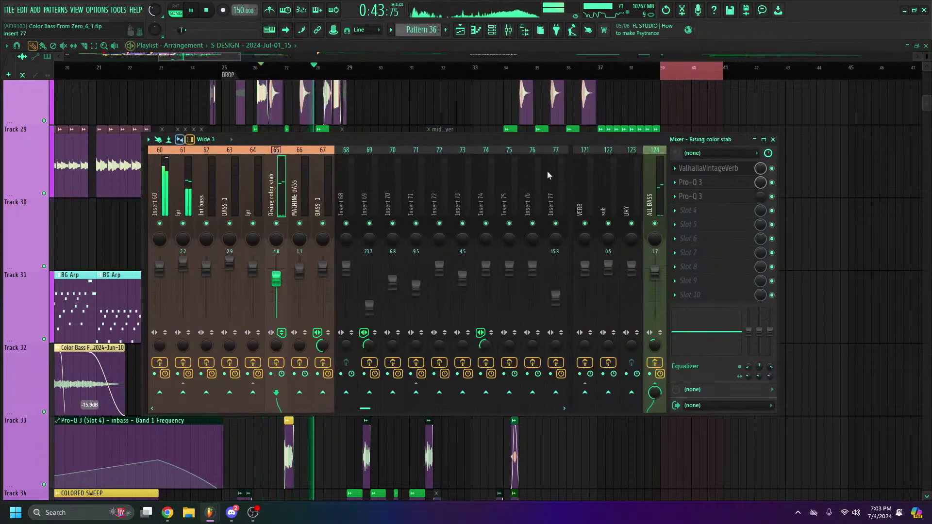
pyautogui.press('space')
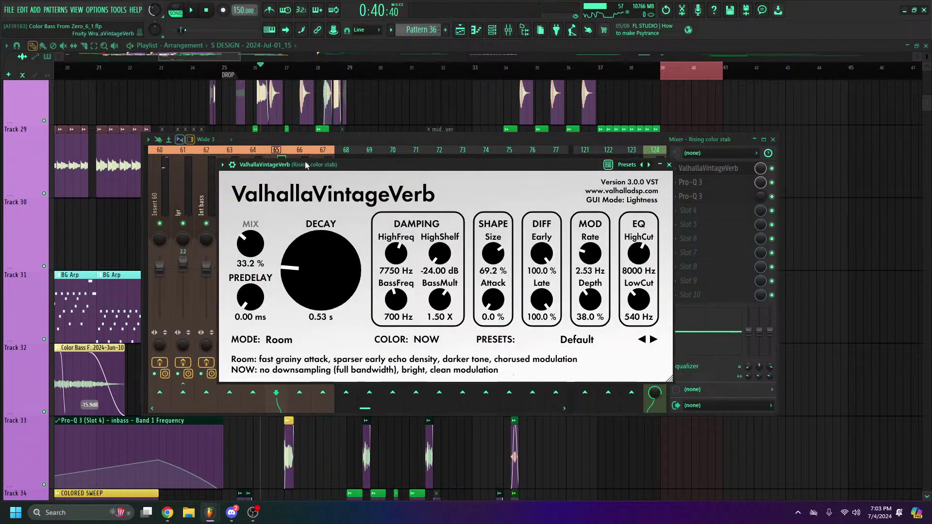
# Set the reverb's decay to 0.96 s and listen to the drop from bar 26
pyautogui.moveTo(315, 266); pyautogui.dragTo(316, 257)
pyautogui.press('space')
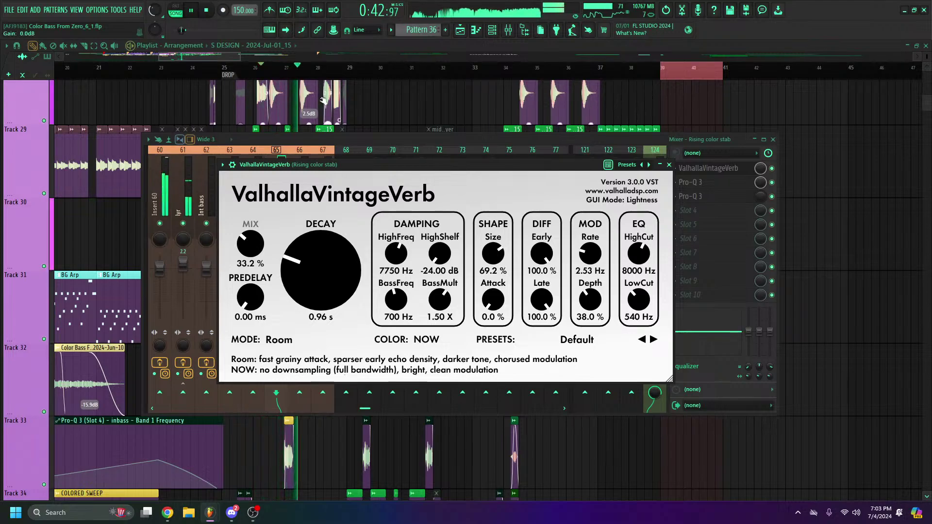
pyautogui.press('space')
# Inspect the effect chains of the Master, PRE and SIDECHAIN BUS mixer tracks
pyautogui.click(510, 30)
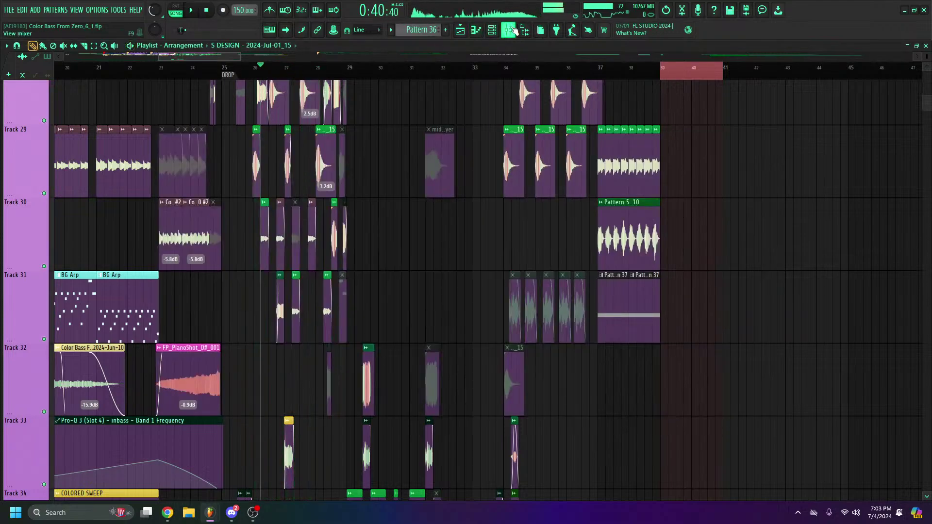
pyautogui.click(513, 30)
pyautogui.click(145, 173)
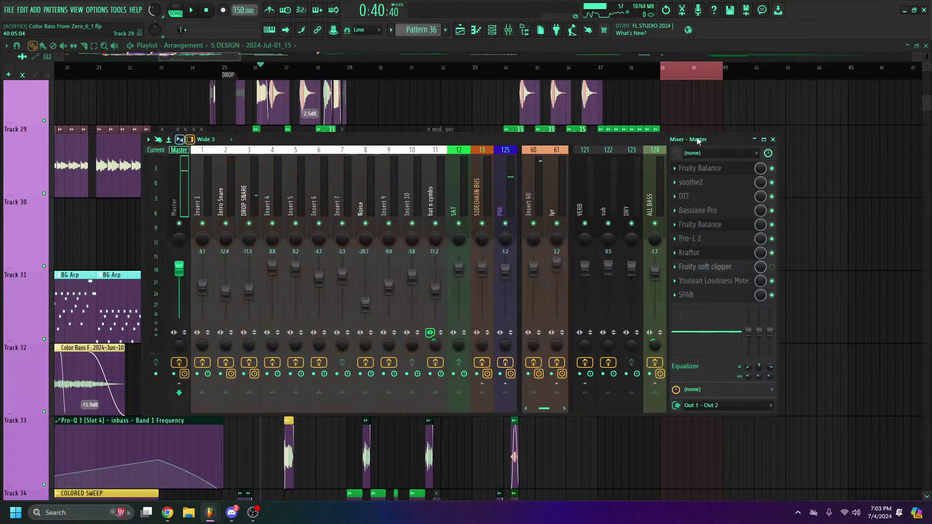
pyautogui.moveTo(698, 141); pyautogui.dragTo(659, 151)
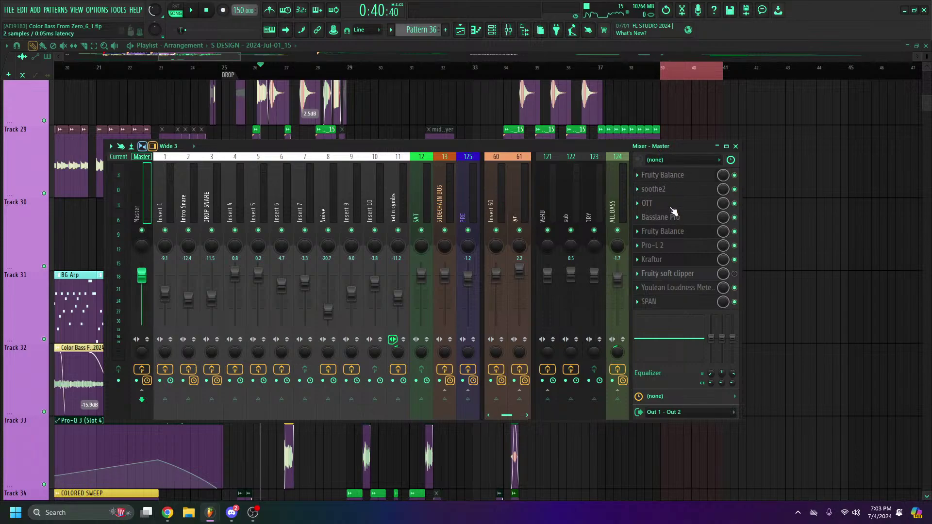
pyautogui.click(470, 202)
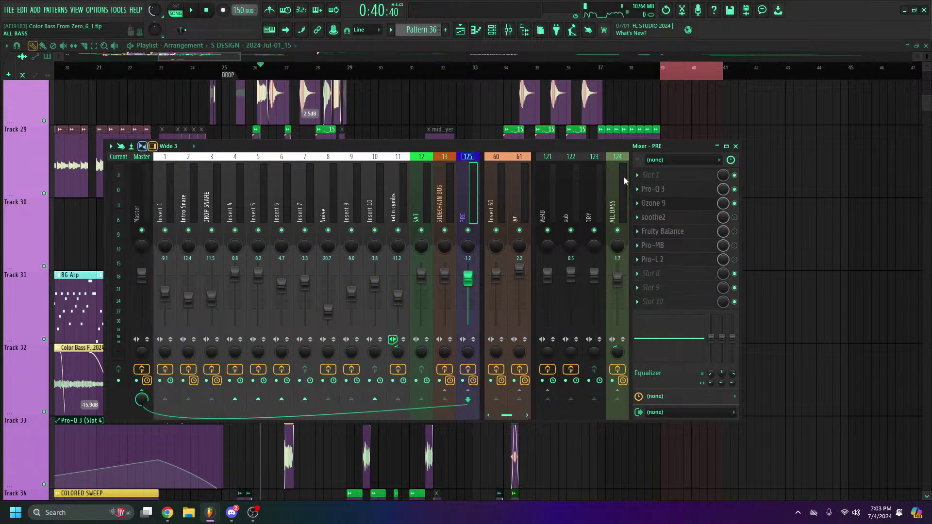
pyautogui.click(436, 199)
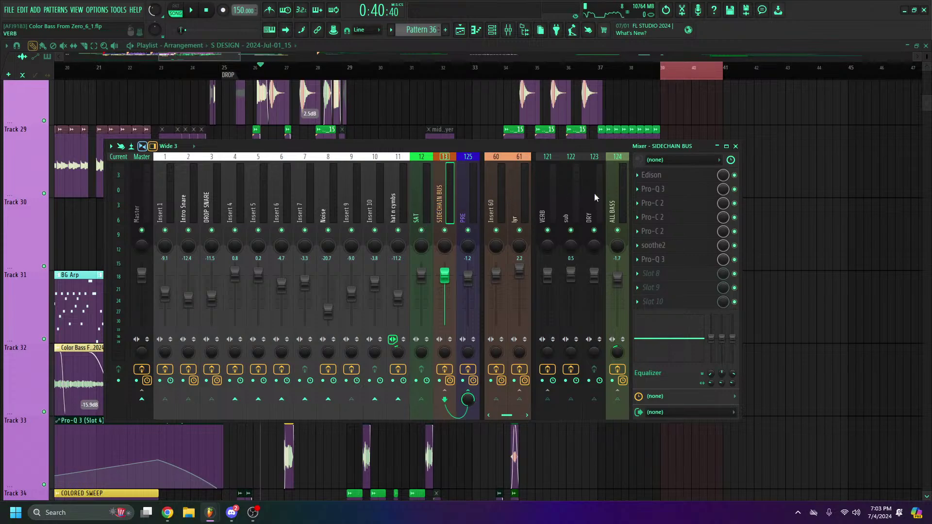
# Examine the three Pro-C 2 compressors and the soothe2 settings on the SIDECHAIN BUS track
pyautogui.click(669, 204)
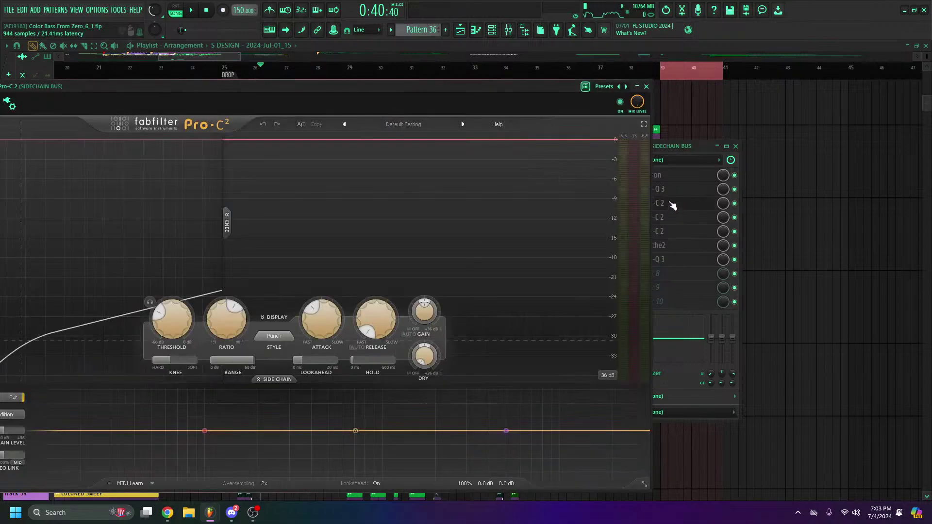
pyautogui.click(669, 208)
pyautogui.click(674, 223)
pyautogui.click(676, 226)
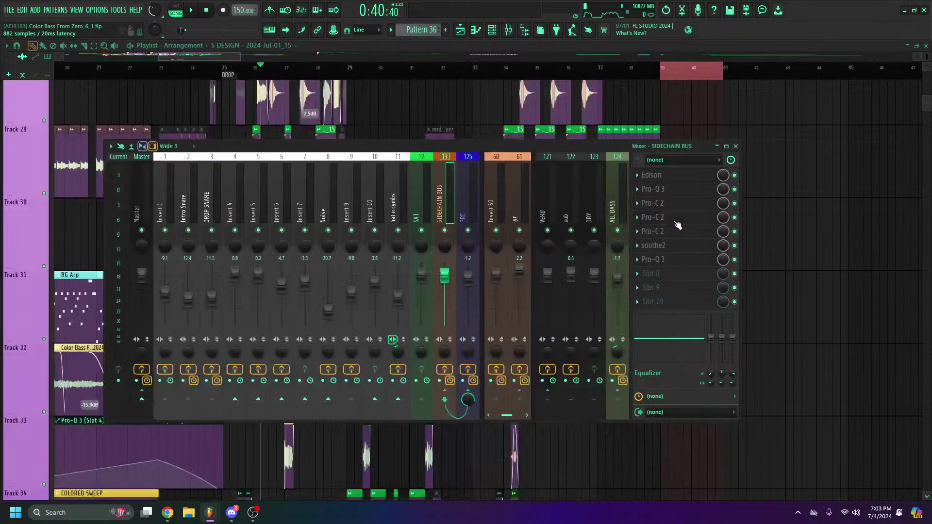
pyautogui.click(675, 204)
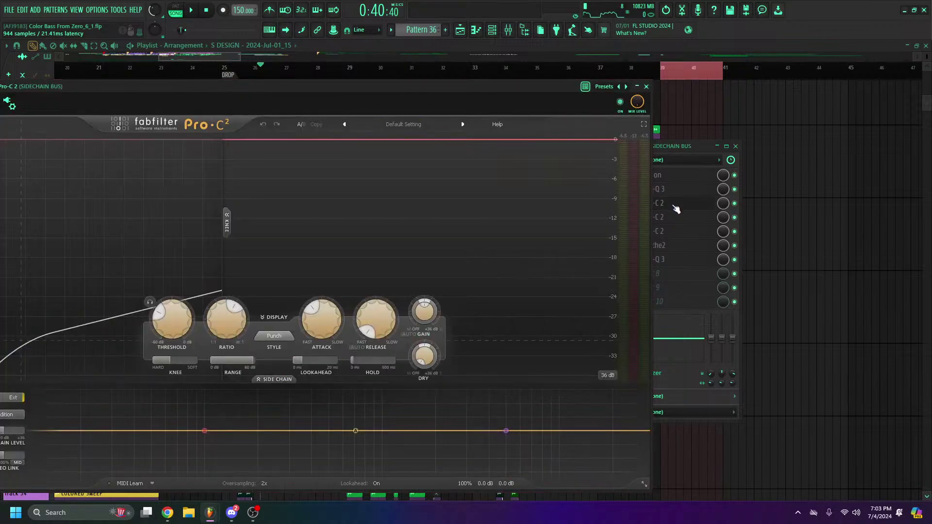
pyautogui.click(678, 220)
pyautogui.click(678, 230)
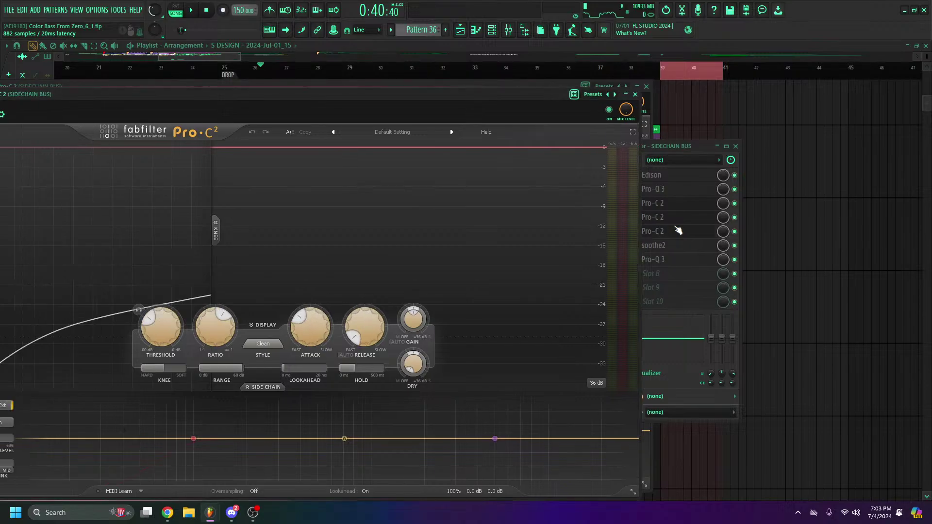
pyautogui.click(674, 246)
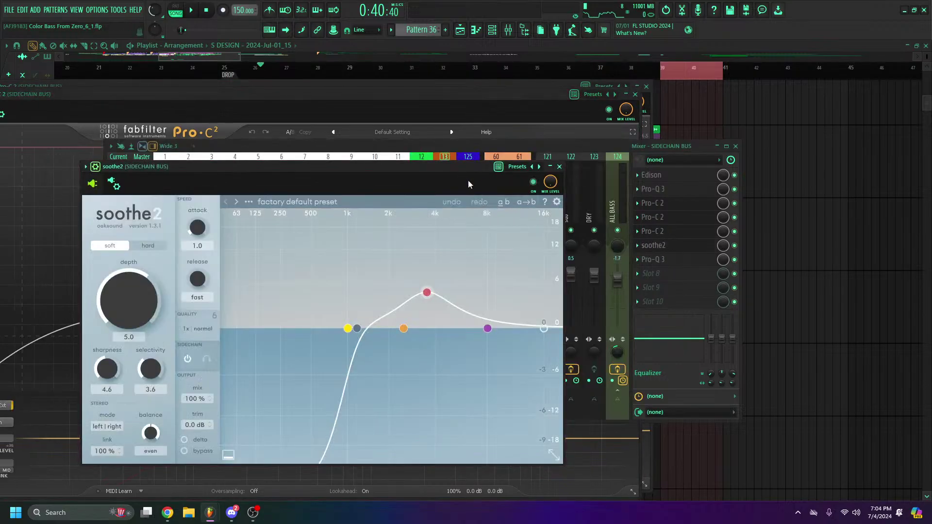
# Play the build from bar 19 and watch soothe2 on the SIDECHAIN BUS track
pyautogui.click(255, 69)
pyautogui.press('space')
pyautogui.scroll(-4, 254, 68)
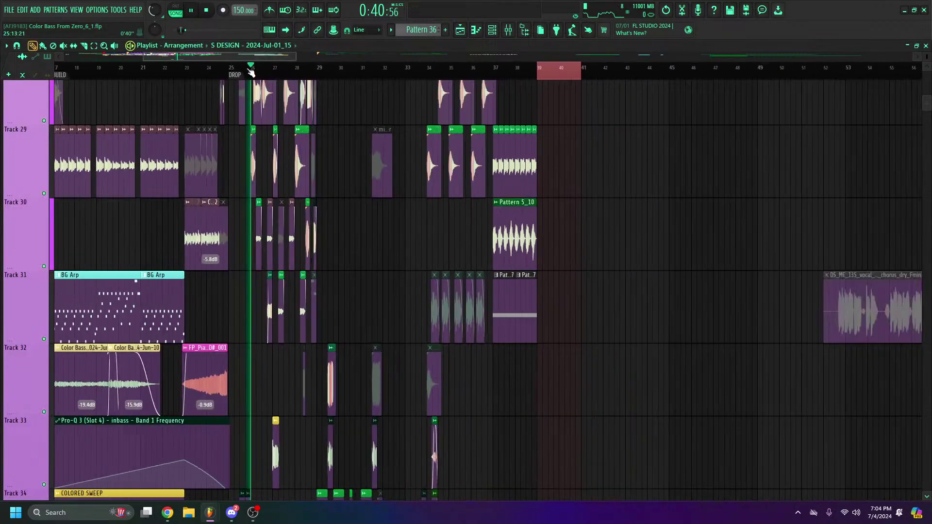
pyautogui.click(130, 70)
pyautogui.scroll(-1, 130, 70)
pyautogui.press('F9')
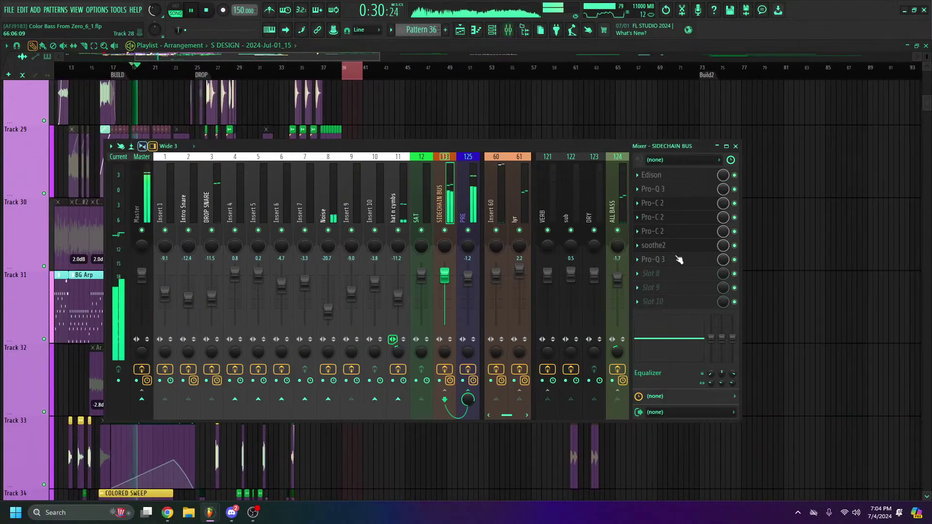
pyautogui.click(663, 246)
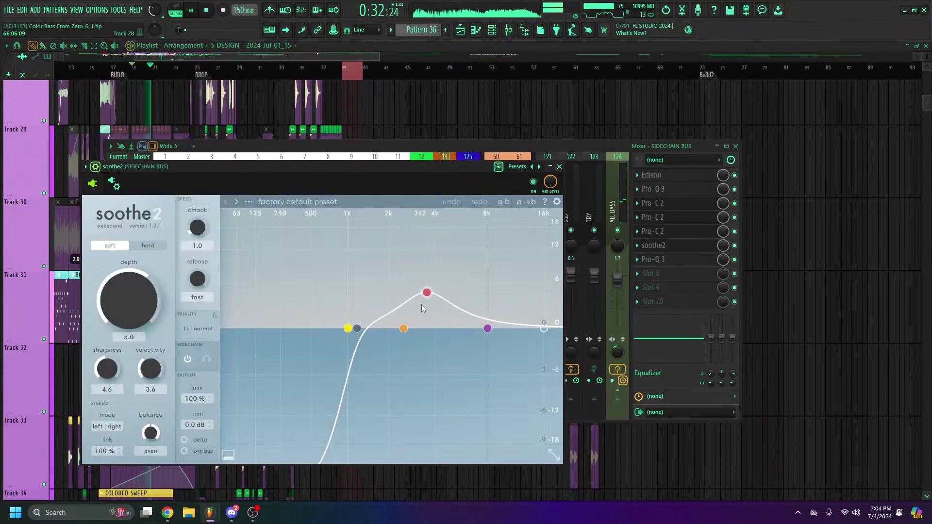
pyautogui.moveTo(303, 170); pyautogui.dragTo(442, 145)
pyautogui.press('space')
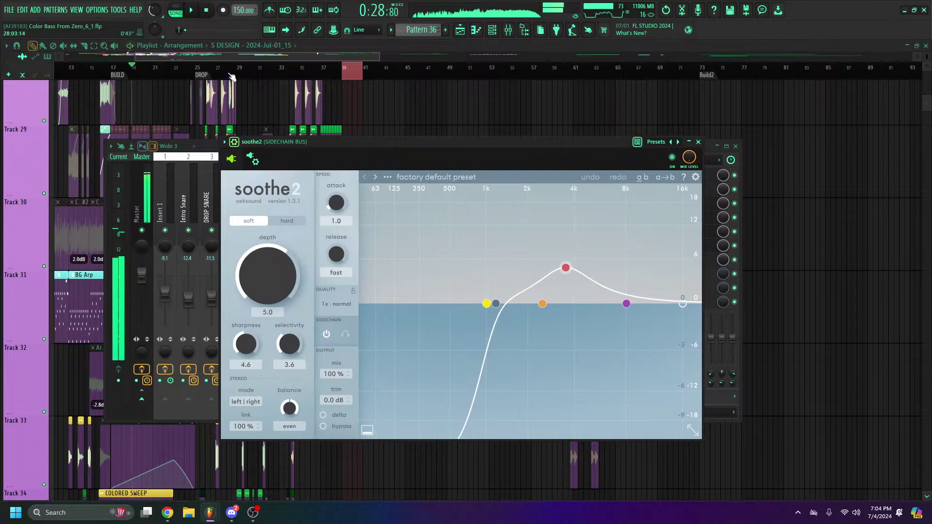
# Play the arrangement from bar 7 into the intro while watching the SIDECHAIN BUS soothe2
pyautogui.moveTo(206, 56); pyautogui.dragTo(164, 56)
pyautogui.click(163, 67)
pyautogui.press('space')
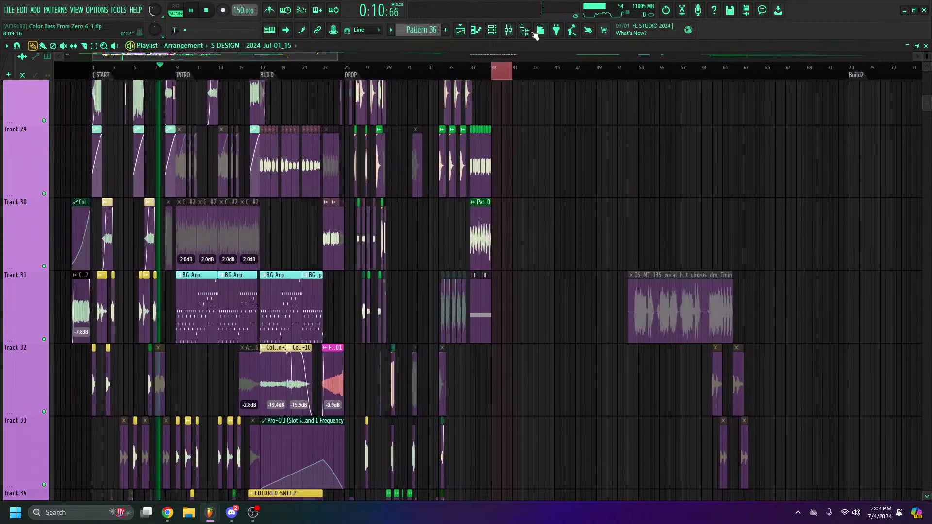
pyautogui.click(508, 30)
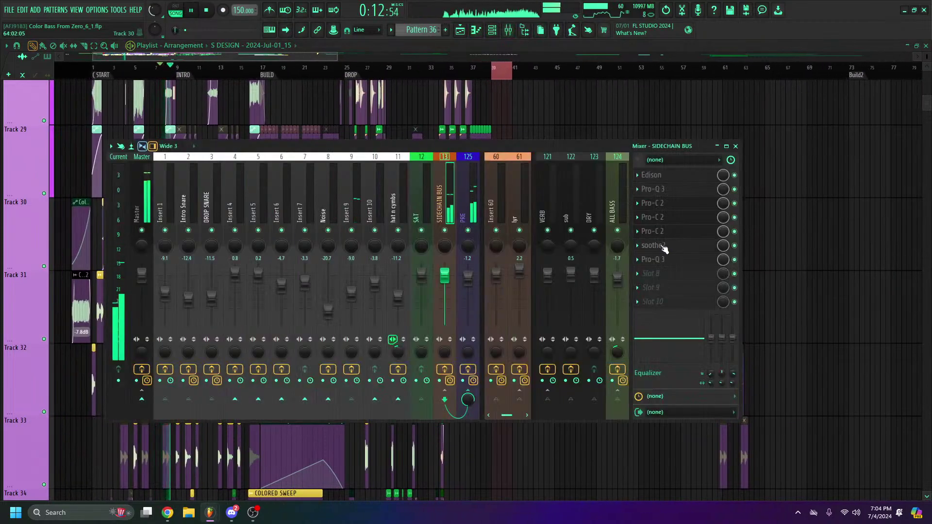
pyautogui.click(663, 247)
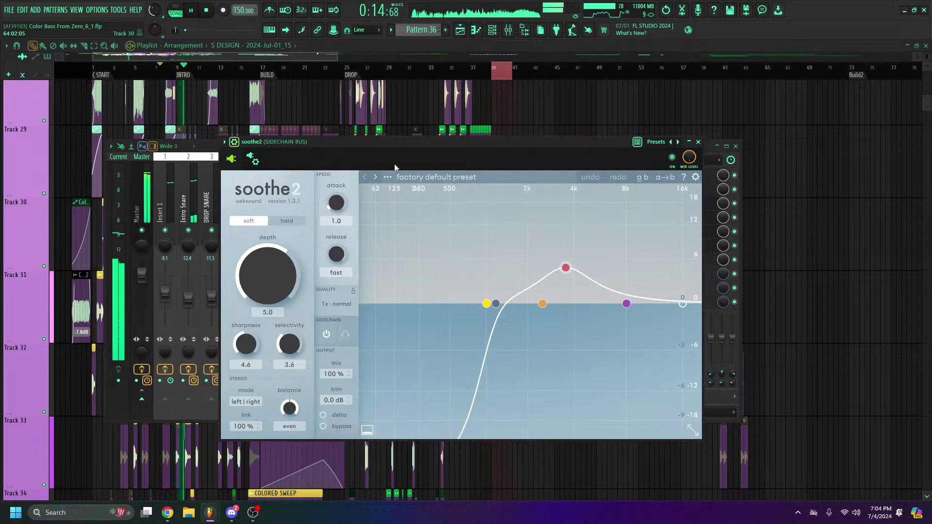
# Stop playback and check the source of the sidechain input in the processing settings of soothe2 on the SIDECHAIN BUS track
pyautogui.press('space')
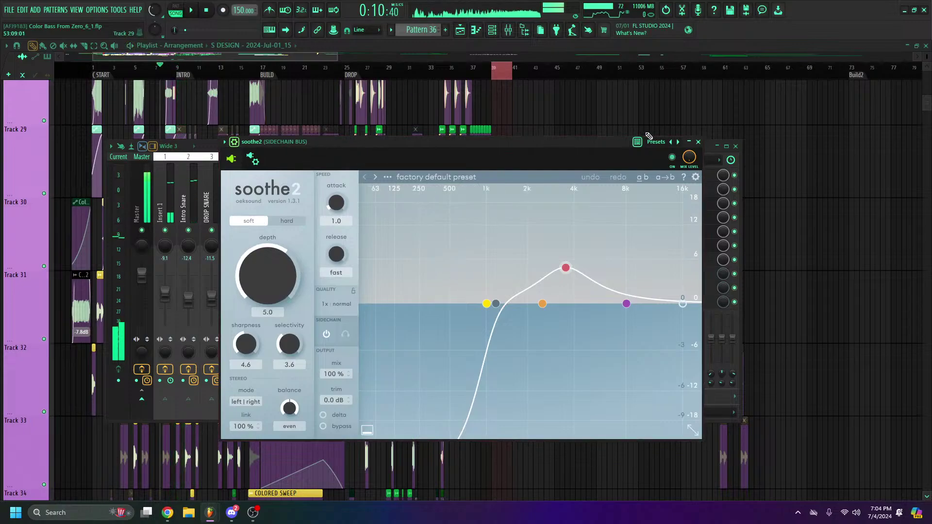
pyautogui.click(252, 162)
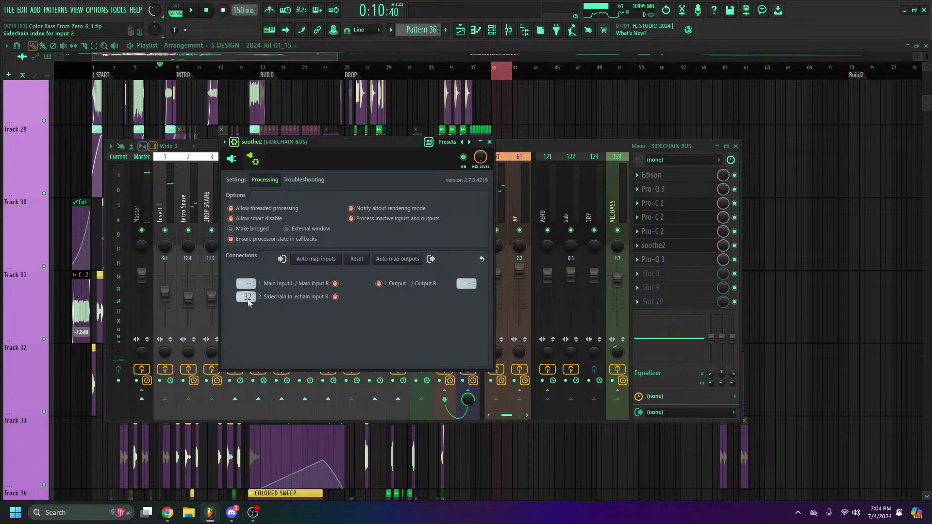
pyautogui.click(249, 301)
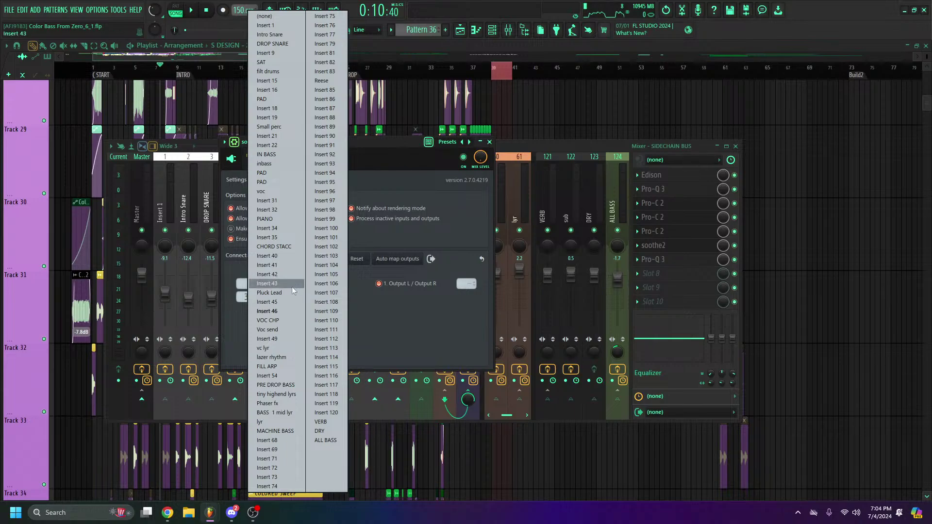
pyautogui.click(567, 143)
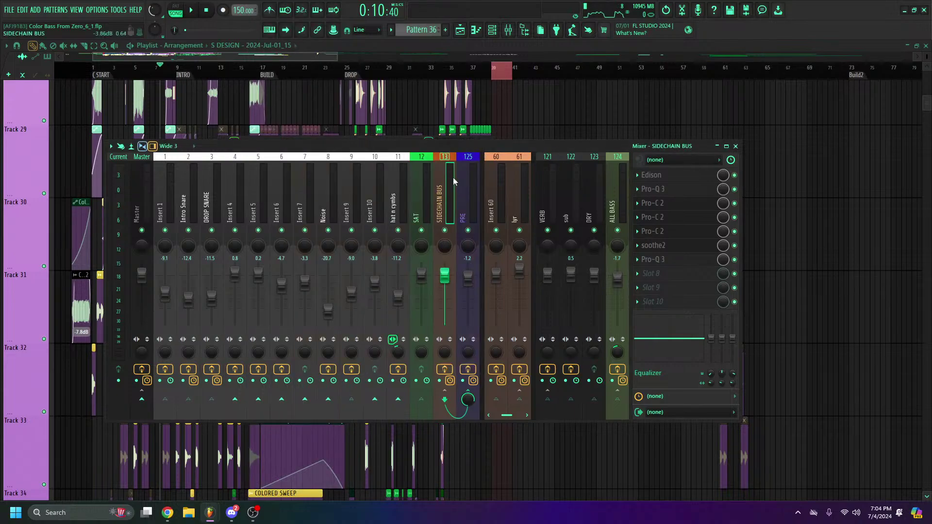
# Select the Insert 46 mixer track and play briefly to check whether it receives any signal
pyautogui.scroll(-12, 478, 179)
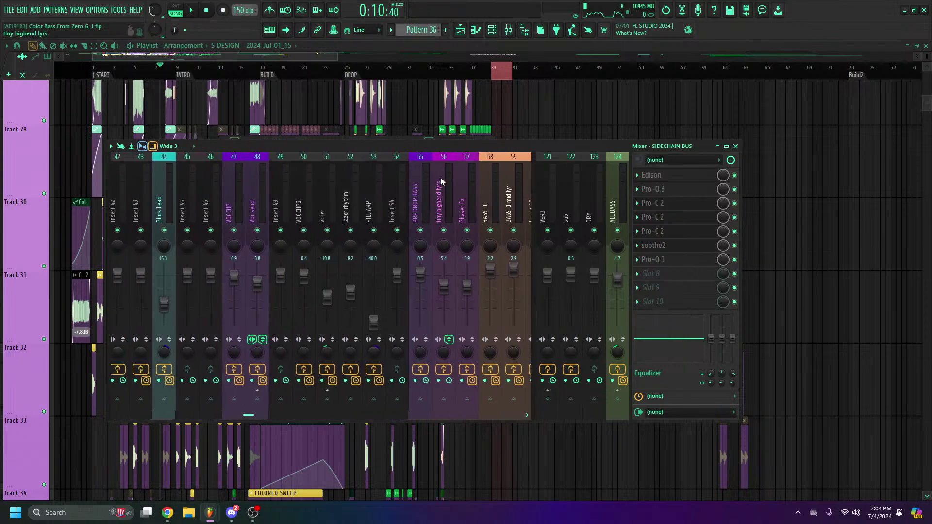
pyautogui.click(220, 183)
pyautogui.press('space')
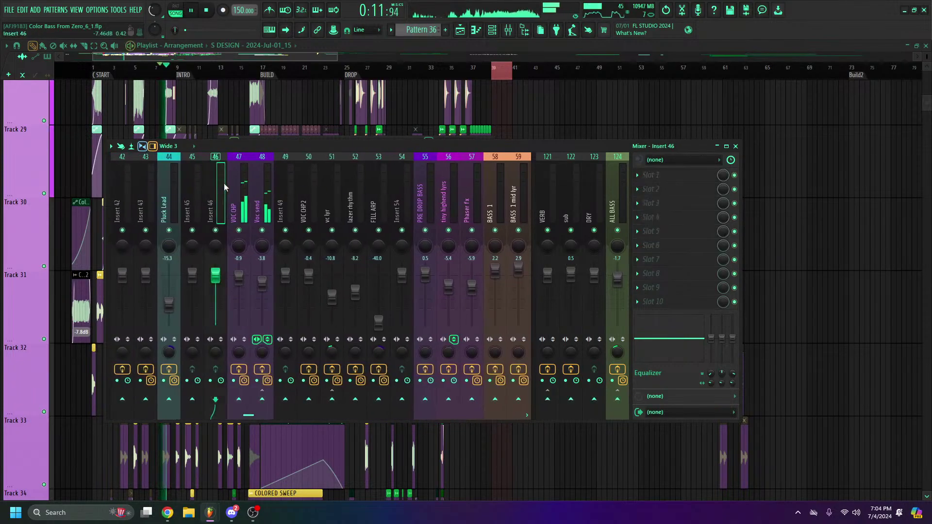
pyautogui.press('space')
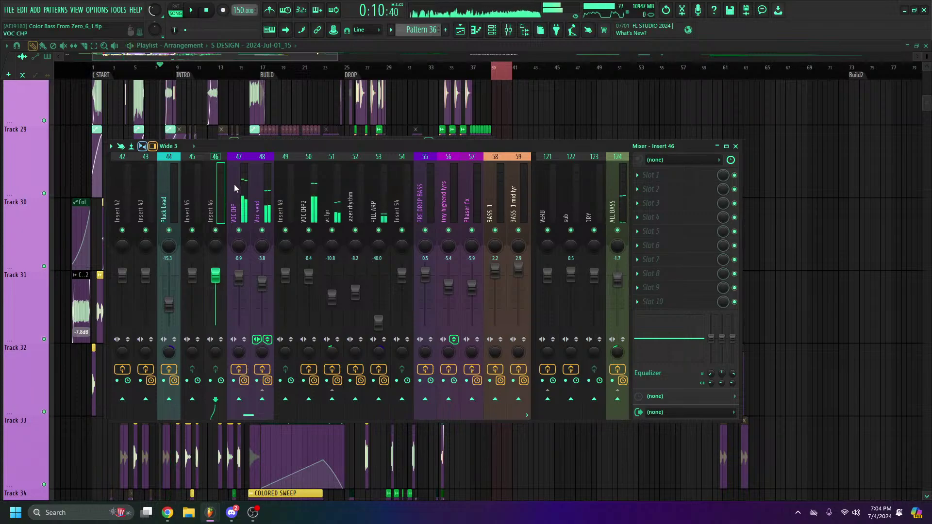
pyautogui.click(106, 183)
# Set the soothe2 sidechain input index to 33 on the SIDECHAIN BUS track and watch its reduction during playback from bar 7
pyautogui.click(446, 197)
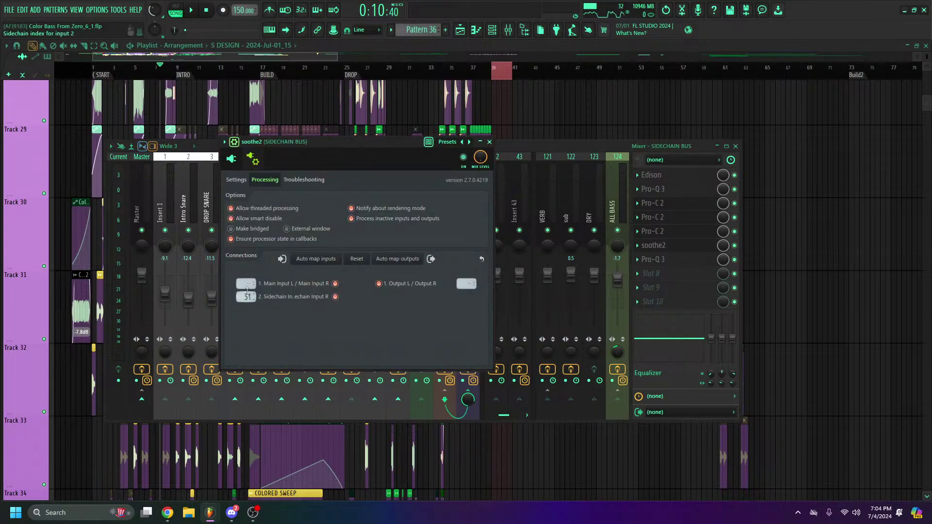
pyautogui.press('space')
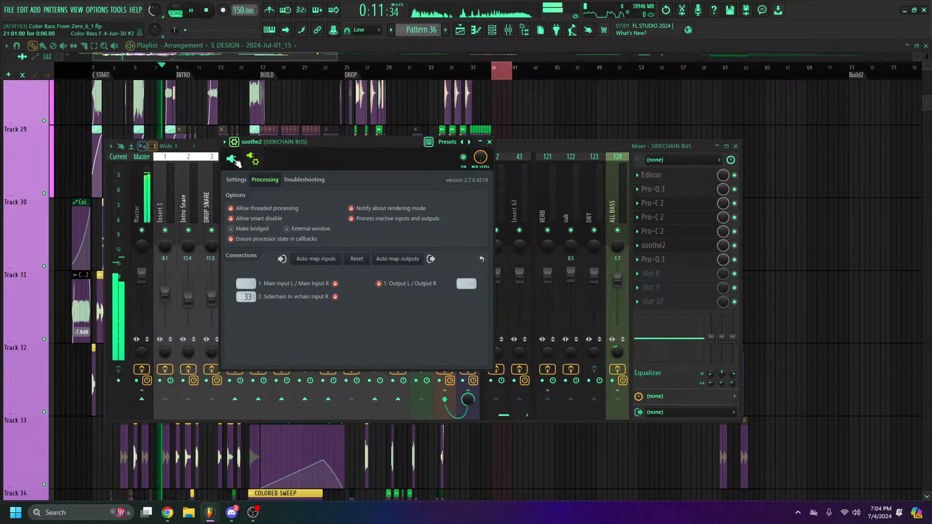
pyautogui.click(232, 159)
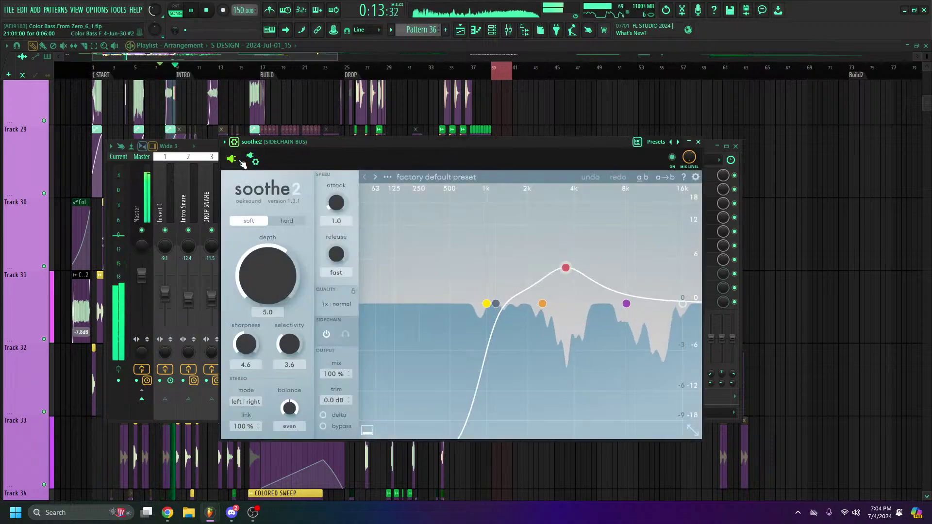
pyautogui.moveTo(475, 142)
pyautogui.mouseDown()
pyautogui.moveTo(533, 140)
pyautogui.moveTo(485, 136)
pyautogui.mouseUp()
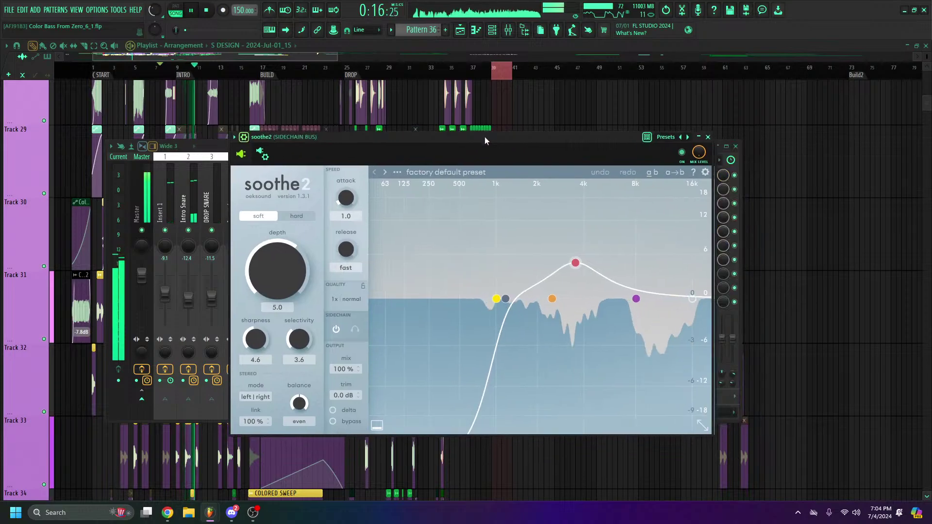
pyautogui.click(708, 137)
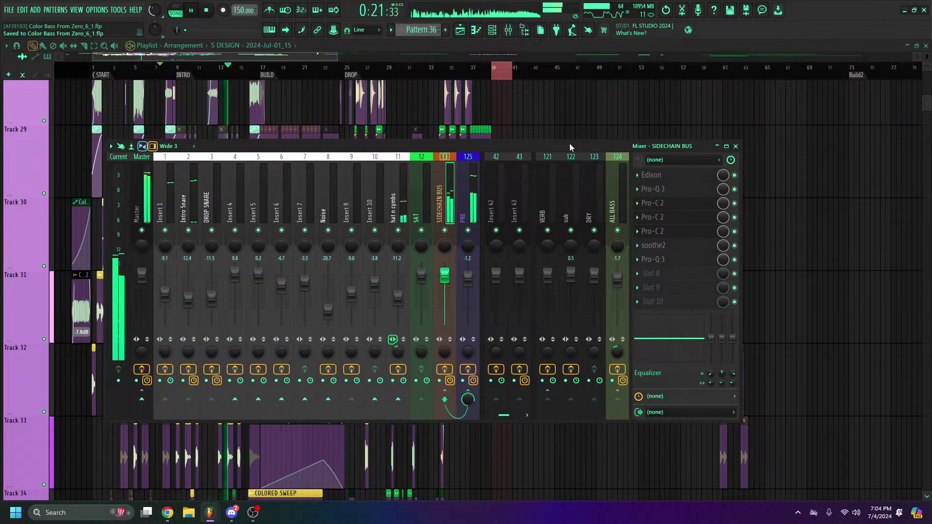
pyautogui.press('space')
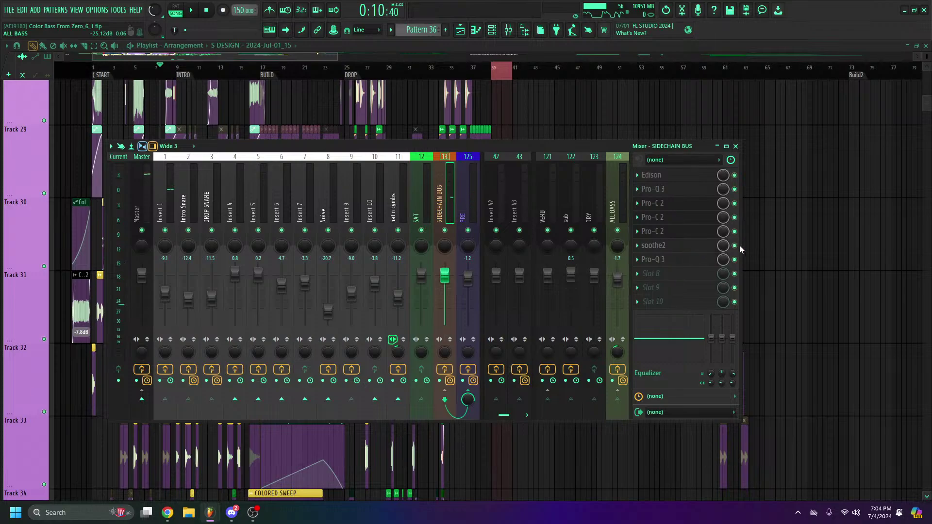
# Compare playback from bar 7 with soothe2 on the SIDECHAIN BUS track bypassed and enabled
pyautogui.click(735, 246)
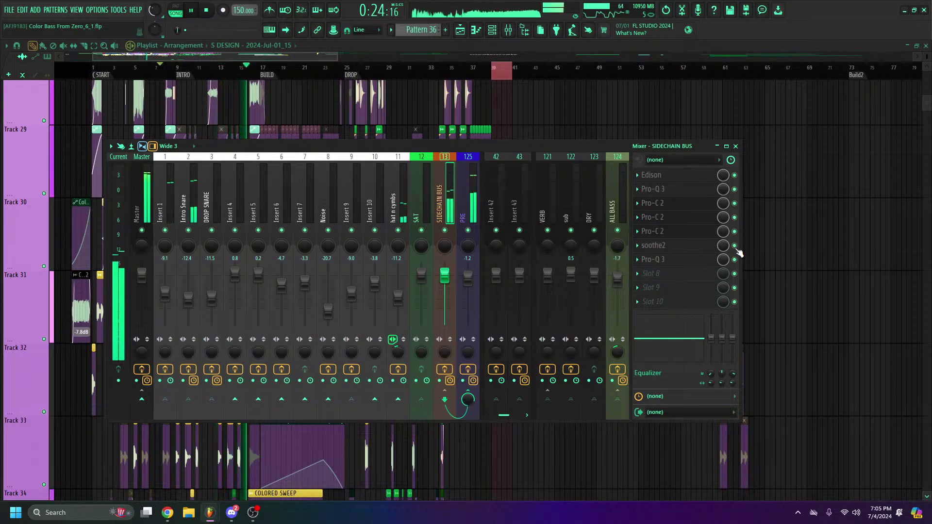
pyautogui.press('space')
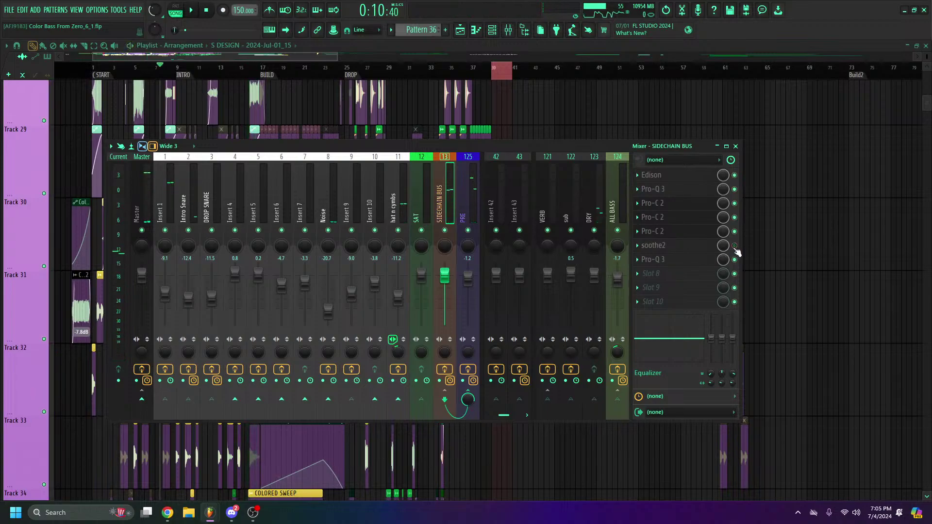
pyautogui.press('space')
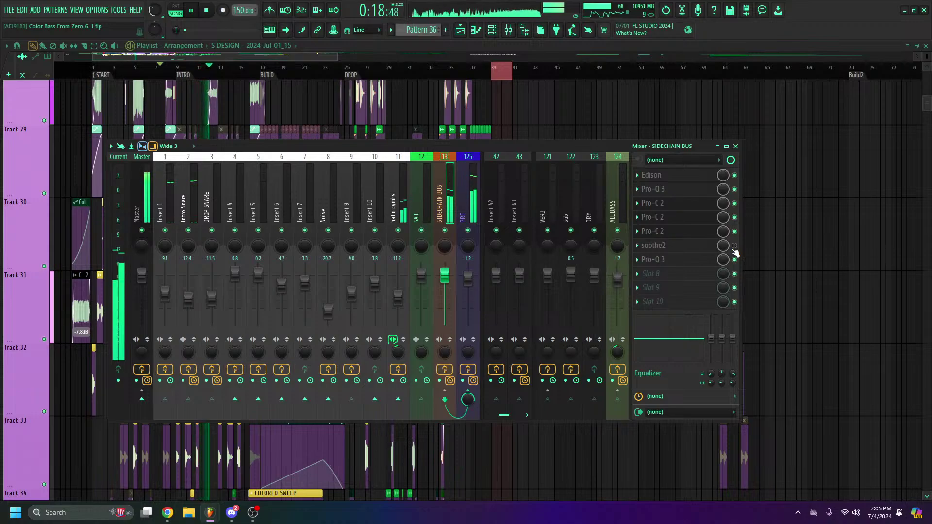
pyautogui.press('space')
pyautogui.press('space')
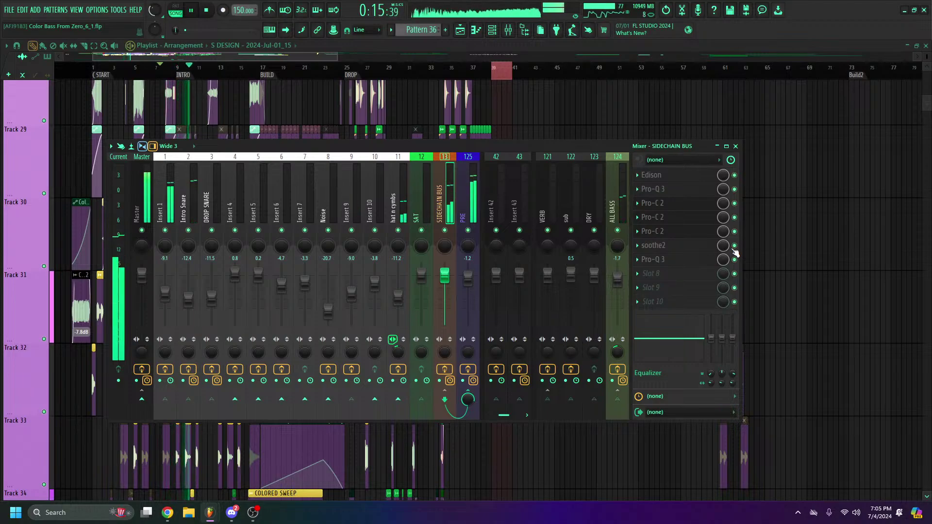
pyautogui.press('space')
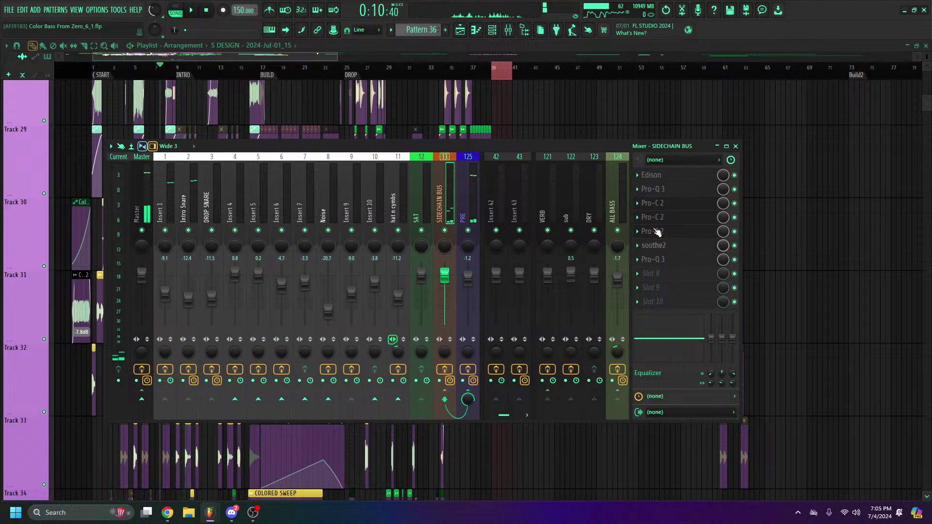
# Hide the mixer and play the arrangement from the intro into the build in the playlist
pyautogui.moveTo(487, 140); pyautogui.dragTo(527, 255)
pyautogui.press('F9')
pyautogui.press('space')
pyautogui.scroll(5, 182, 72)
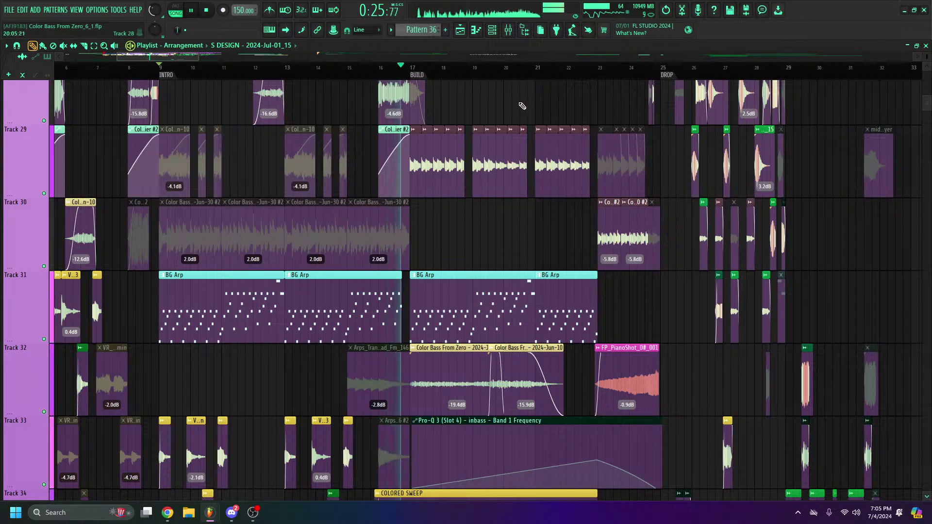
pyautogui.scroll(-3, 245, 63)
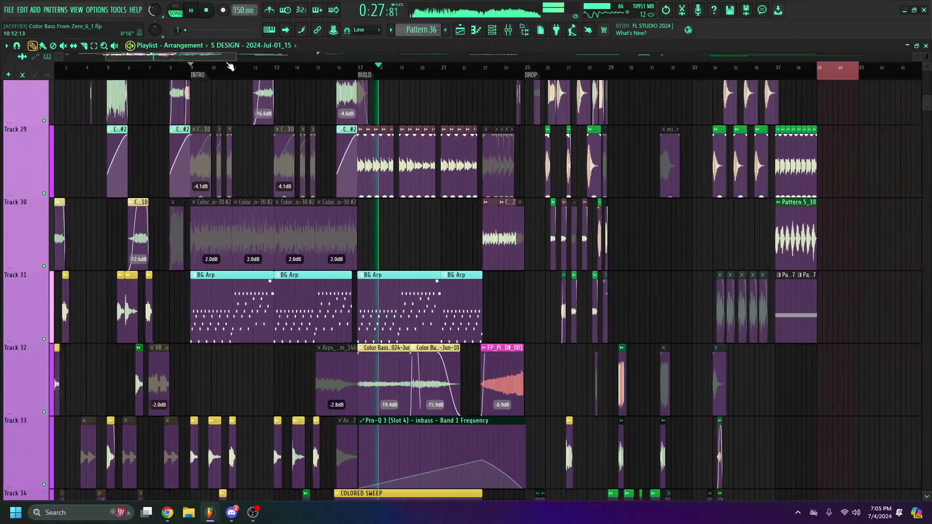
pyautogui.moveTo(243, 57); pyautogui.dragTo(250, 58)
# Examine the high cut band in the last Pro-Q 3 on the SIDECHAIN BUS track during playback and after stopping
pyautogui.click(508, 30)
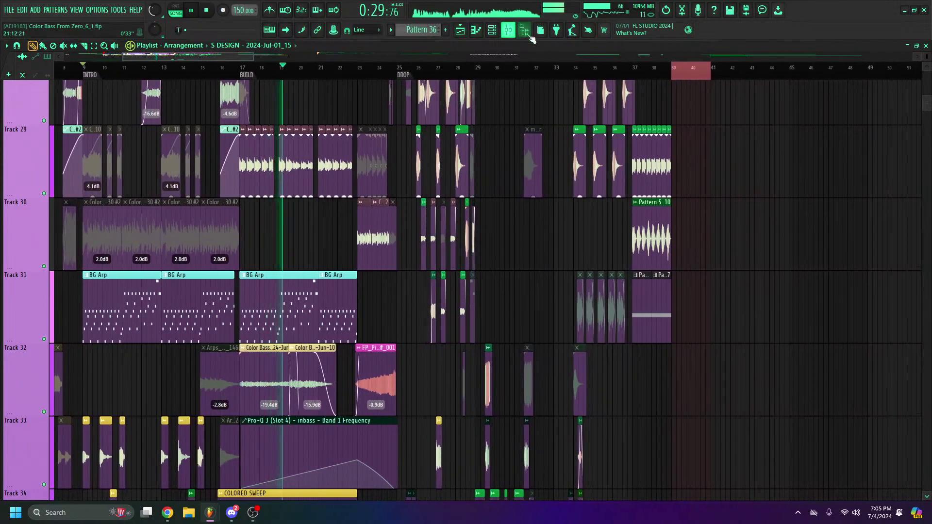
pyautogui.click(724, 362)
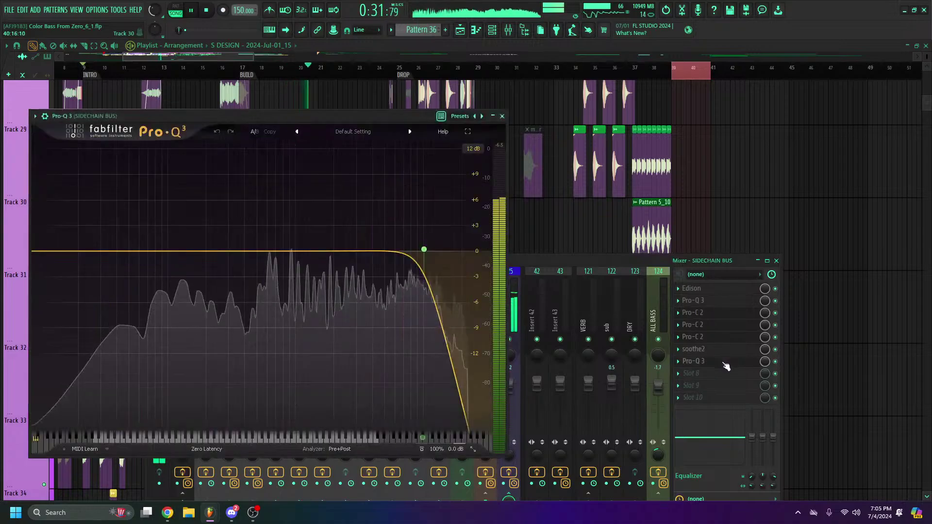
pyautogui.click(726, 365)
pyautogui.click(726, 367)
pyautogui.press('space')
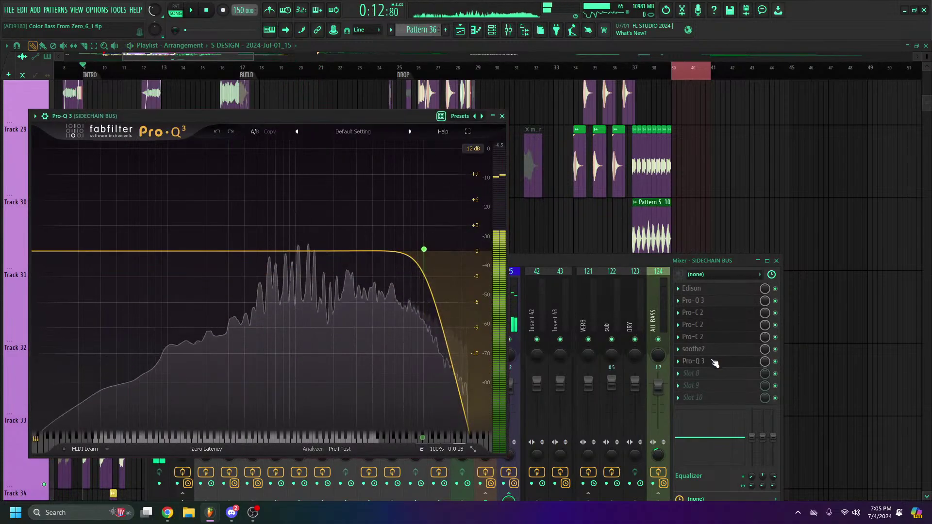
pyautogui.moveTo(424, 249)
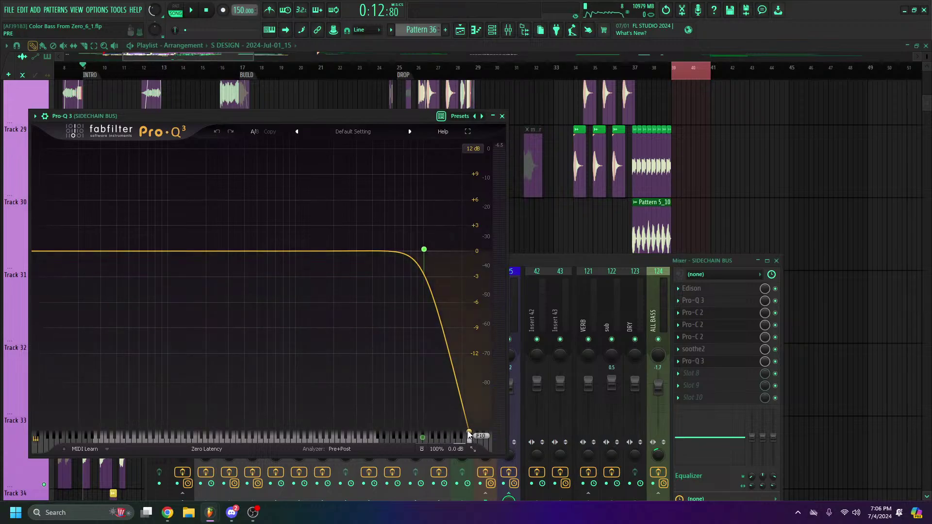
# Try a second high cut band with a 12 dB/oct slope in the Pro-Q 3, placed at 20965 Hz
pyautogui.click(468, 251)
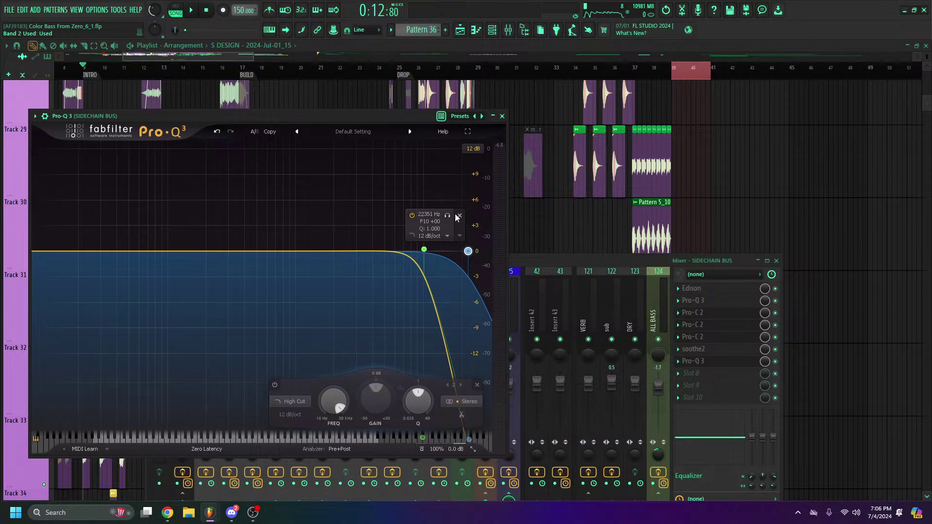
pyautogui.hotkey('ctrl', 'z')
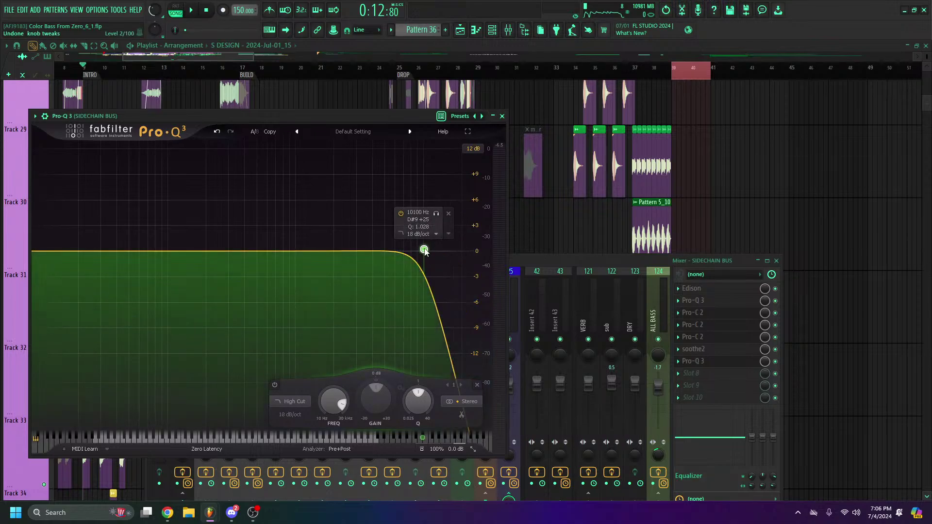
pyautogui.click(486, 252)
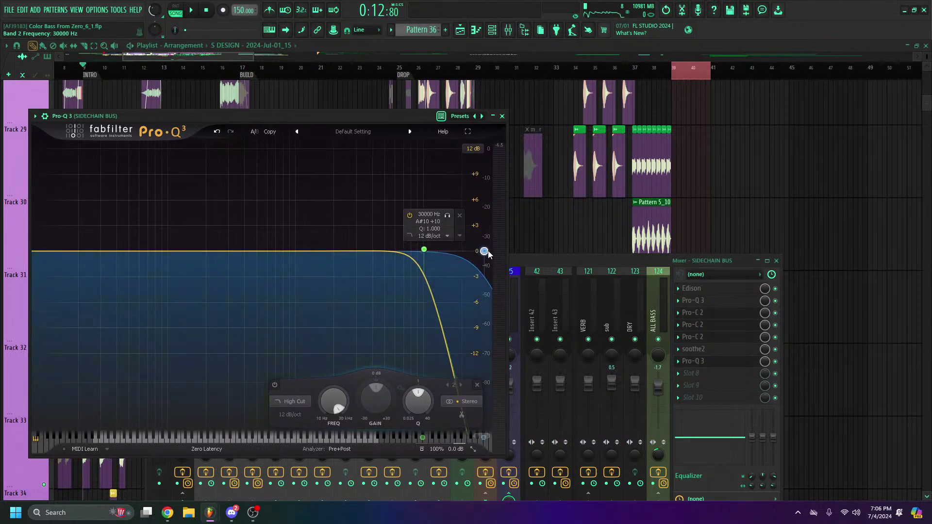
pyautogui.moveTo(484, 253); pyautogui.dragTo(464, 253)
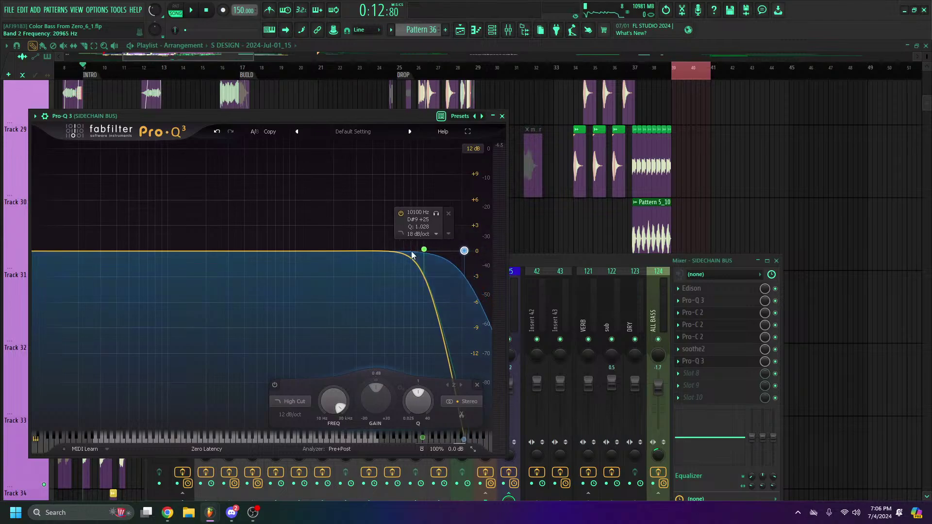
# Add a 12 dB/oct low cut band at 10 Hz with Q 1.103 in the SIDECHAIN BUS Pro-Q 3
pyautogui.moveTo(392, 116); pyautogui.dragTo(559, 114)
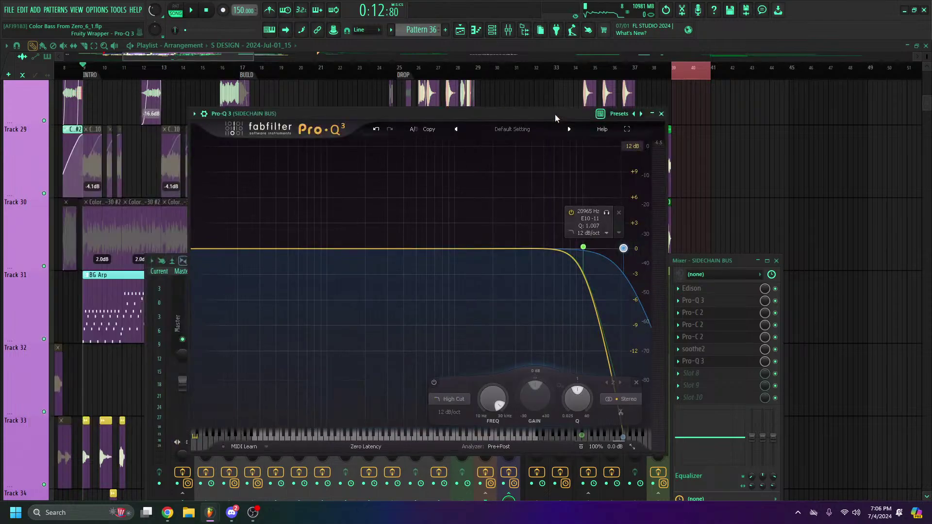
pyautogui.click(207, 249)
pyautogui.rightClick(207, 250)
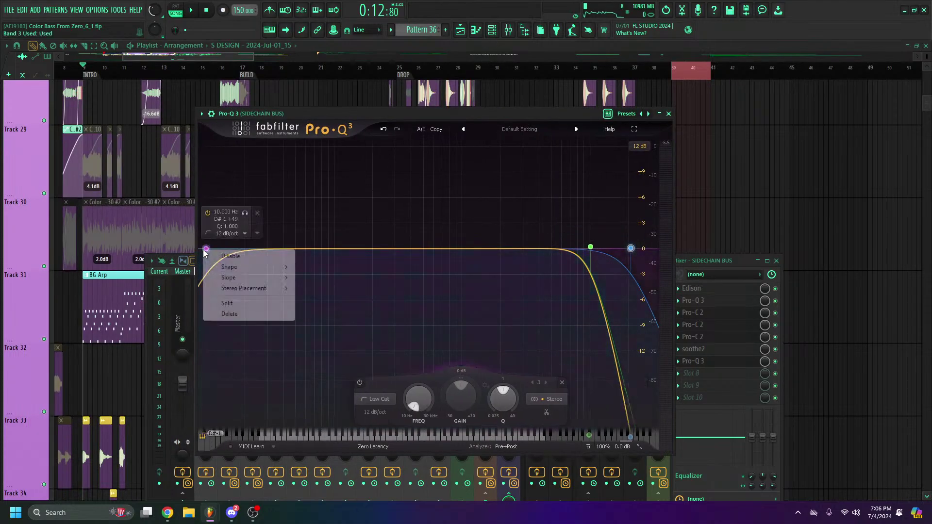
pyautogui.click(207, 249)
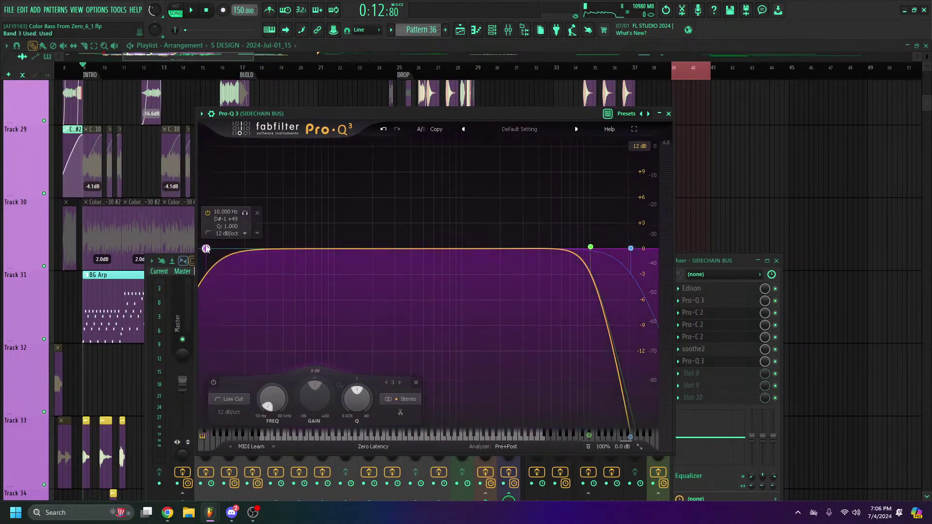
pyautogui.moveTo(206, 250); pyautogui.dragTo(235, 243)
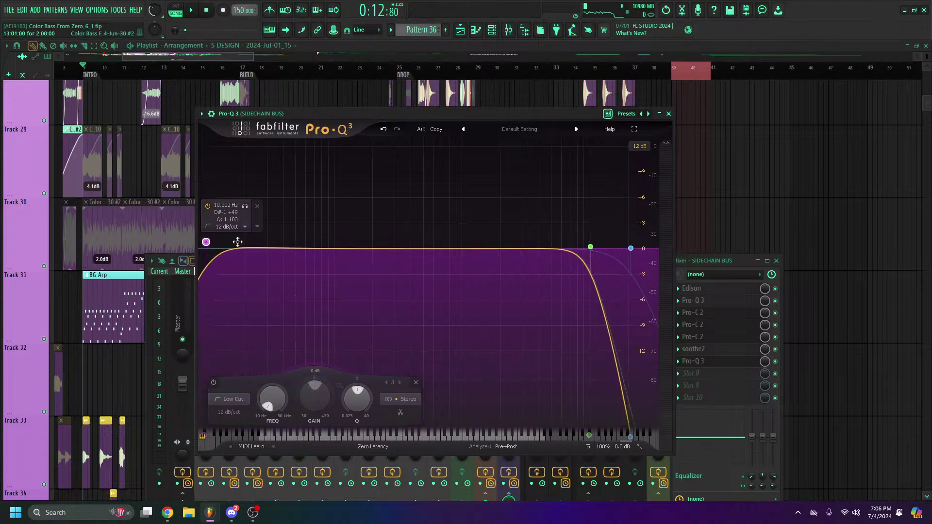
# Delete the 20965 Hz high cut band, close the Pro-Q 3 and play from the intro at bar 9
pyautogui.click(631, 251)
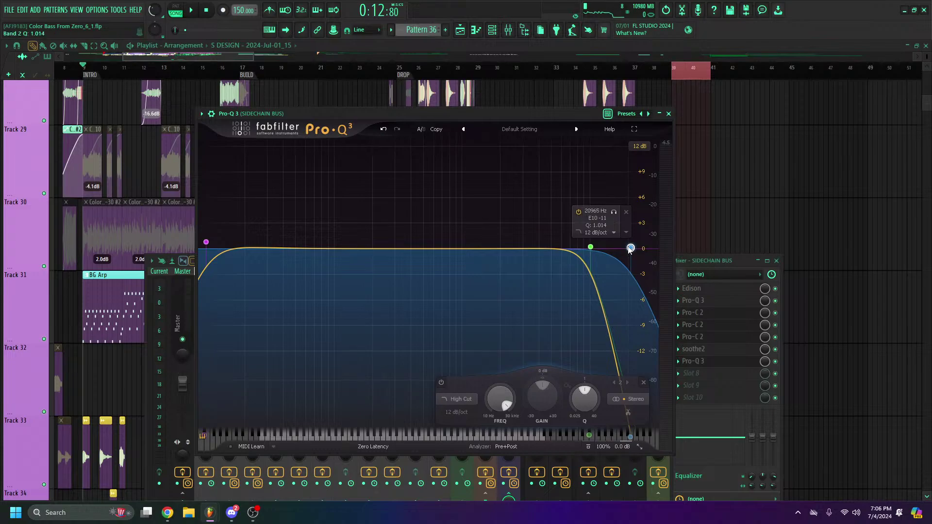
pyautogui.click(626, 213)
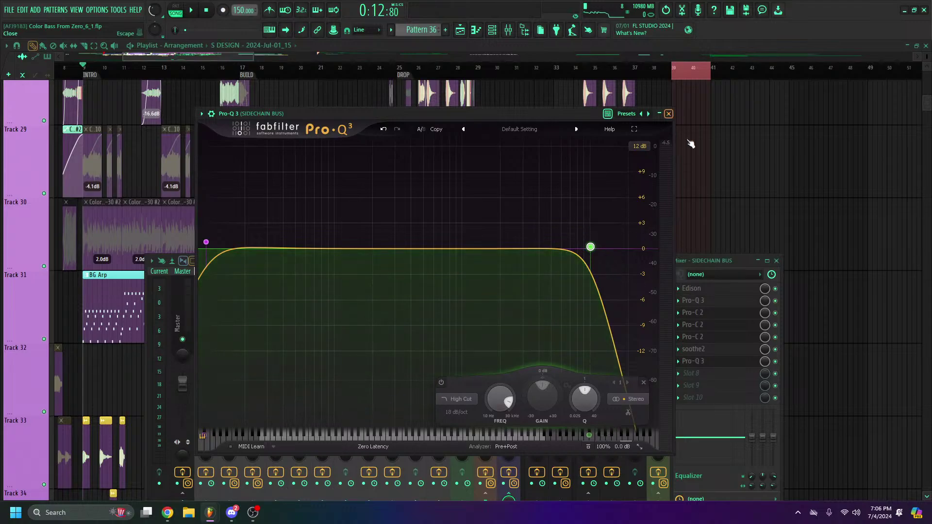
pyautogui.click(670, 115)
pyautogui.press('space')
pyautogui.scroll(-5, 419, 74)
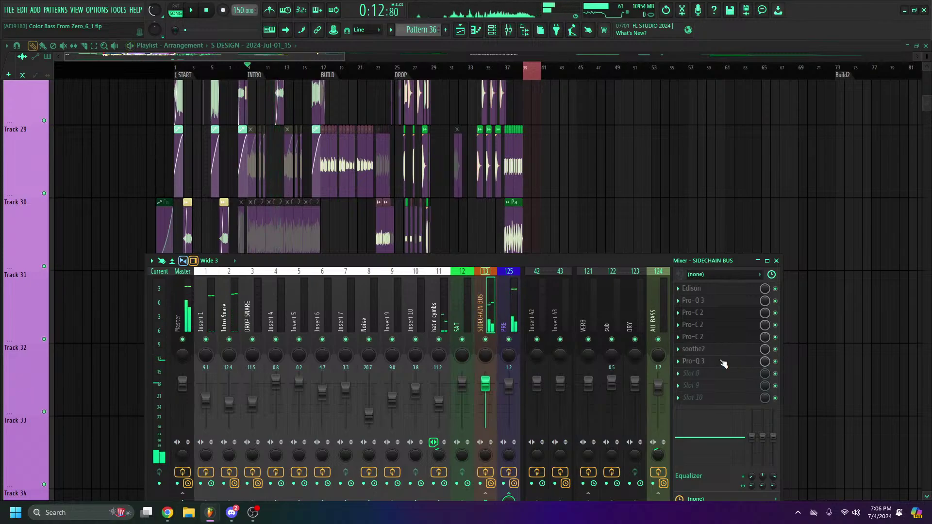
# Bypass the last Pro-Q 3 on the SIDECHAIN BUS track and play the drop without it
pyautogui.click(744, 365)
pyautogui.click(776, 366)
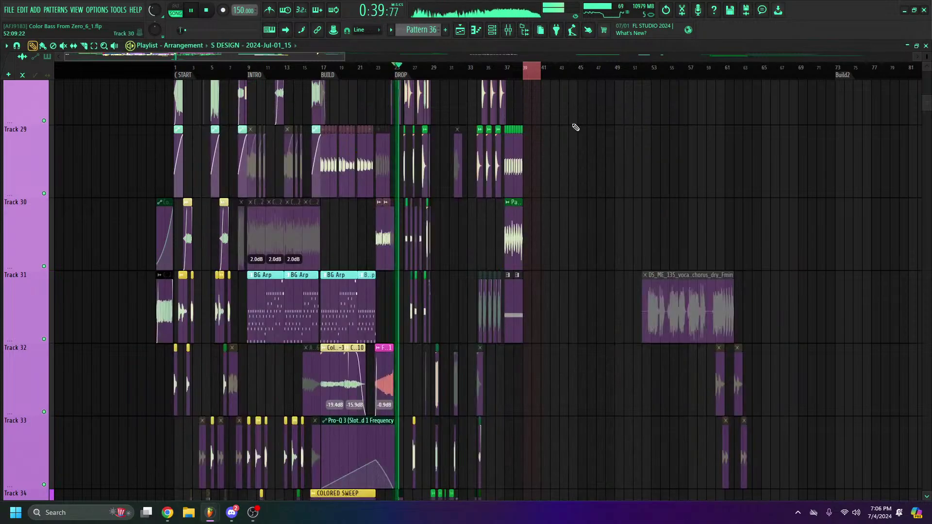
pyautogui.press('F9')
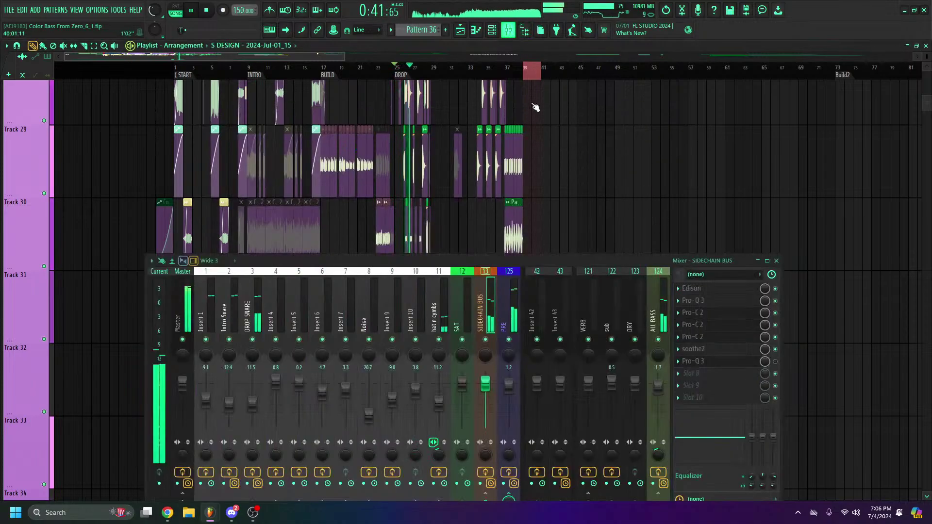
pyautogui.press('space')
# Bypass the Pro-Q 3 in slot 5 of the ALL BASS track and play the drop
pyautogui.click(664, 304)
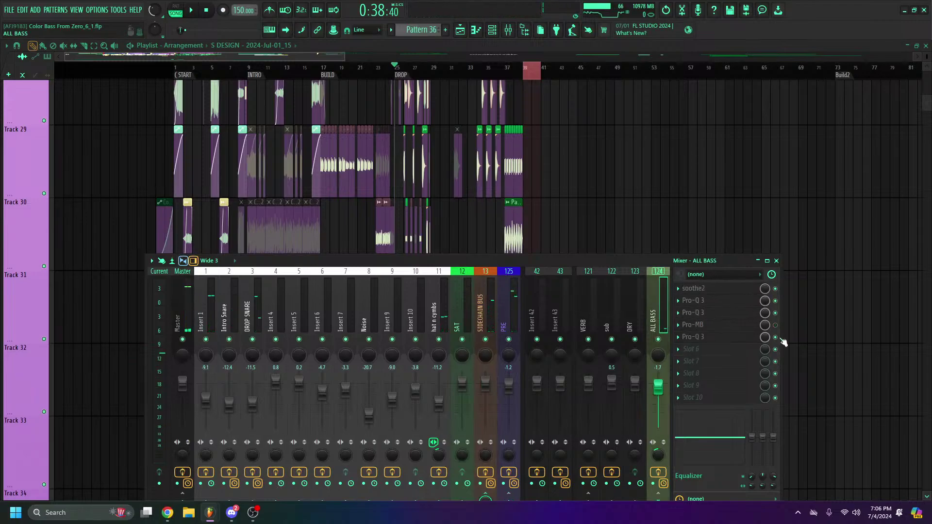
pyautogui.click(744, 339)
pyautogui.click(755, 338)
pyautogui.press('space')
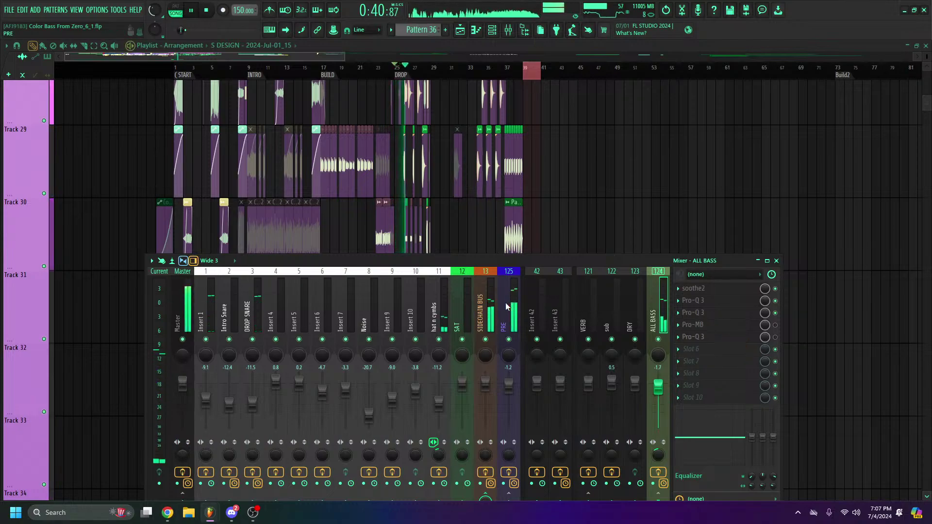
# Re-enable the last Pro-Q 3 on the SIDECHAIN BUS track and replay the drop for comparison
pyautogui.click(488, 311)
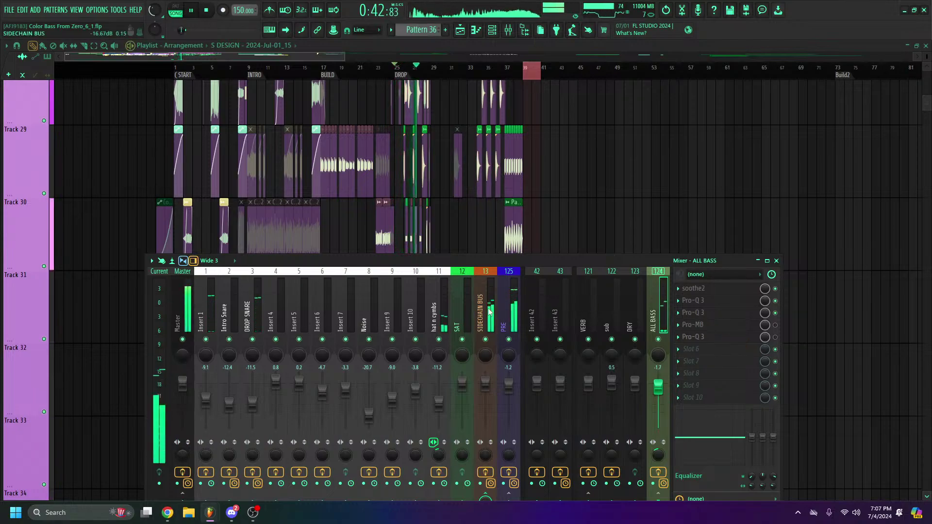
pyautogui.press('space')
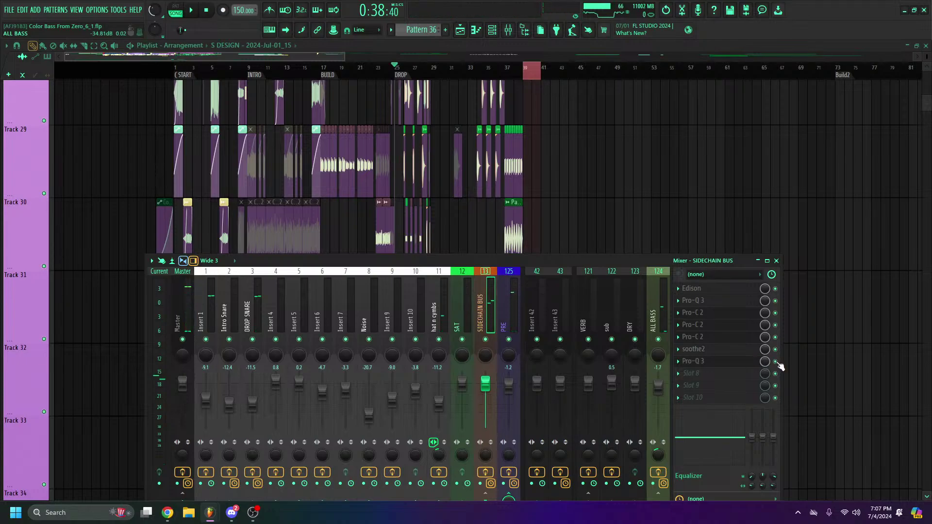
pyautogui.press('space')
pyautogui.press('space')
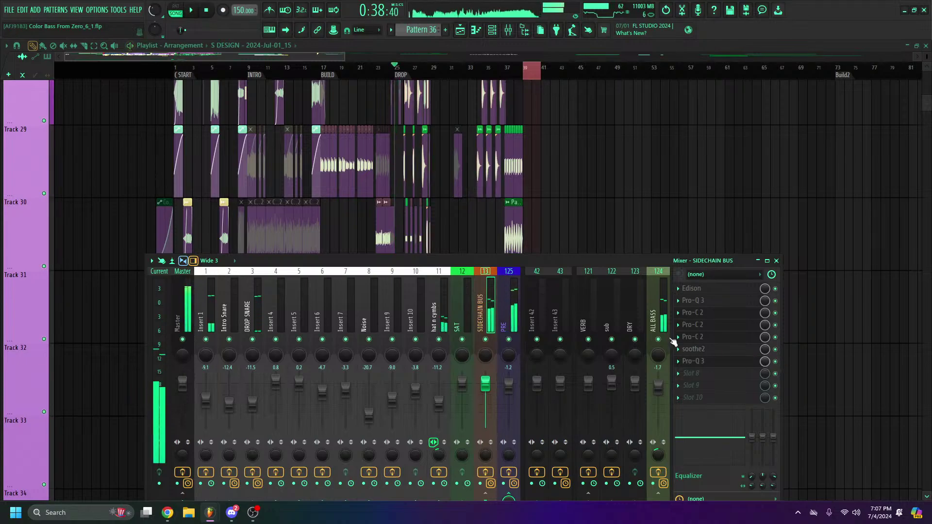
# Compare the drop with the last ALL BASS Pro-Q 3 enabled and bypassed, leave it bypassed, and inspect its filter curve
pyautogui.click(658, 316)
pyautogui.press('space')
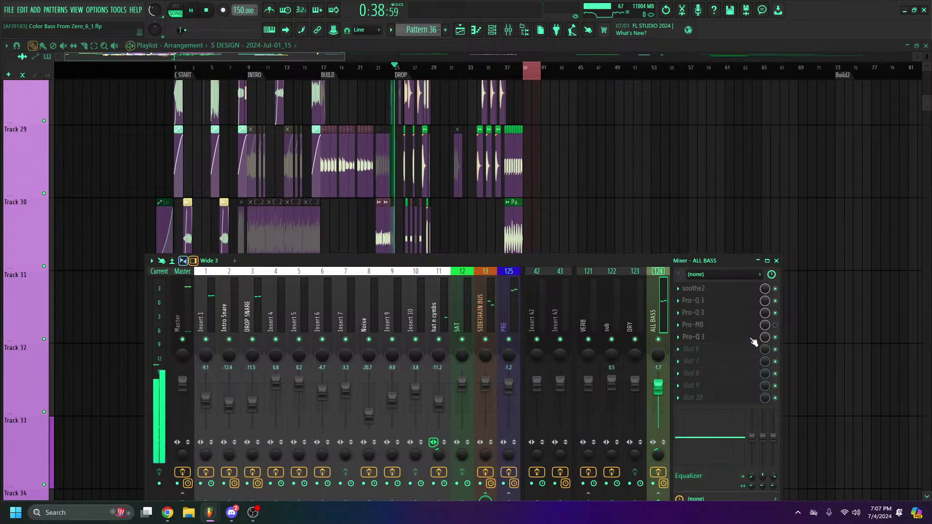
pyautogui.press('space')
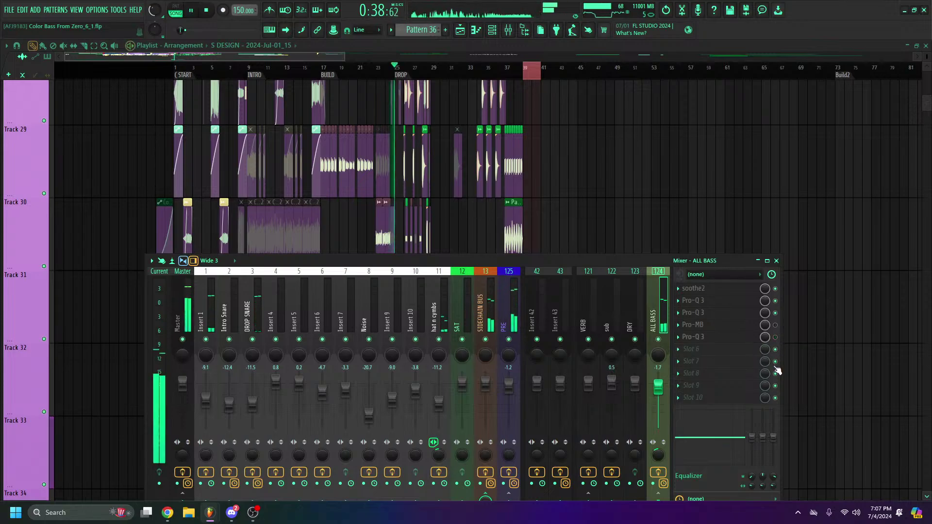
pyautogui.press('space')
pyautogui.press('space')
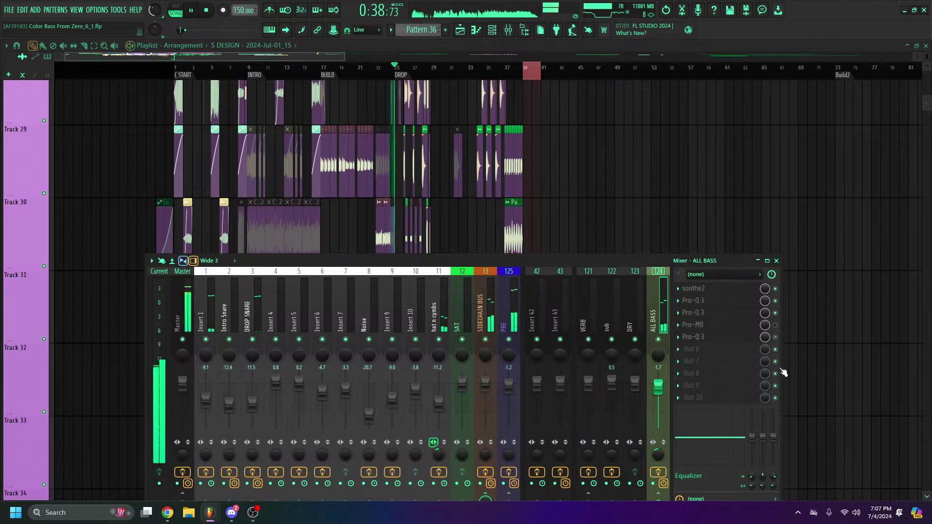
pyautogui.press('space')
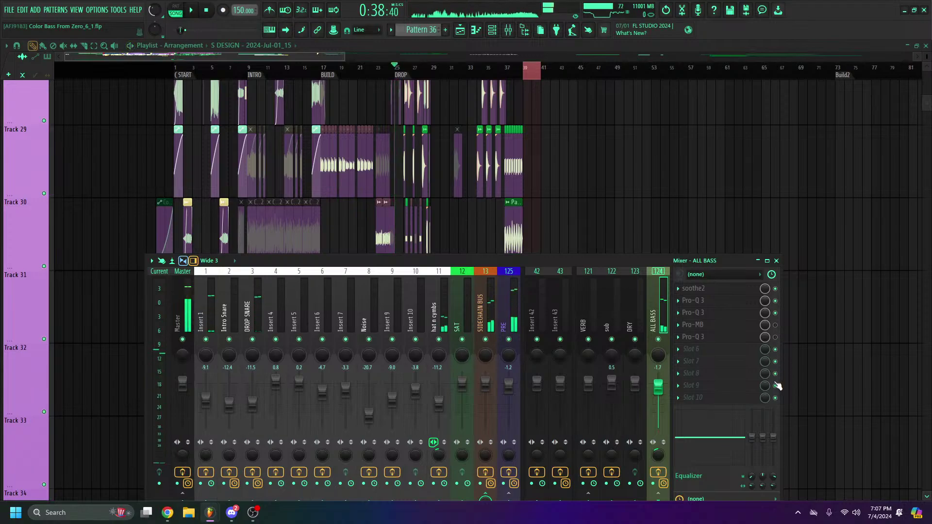
pyautogui.click(729, 339)
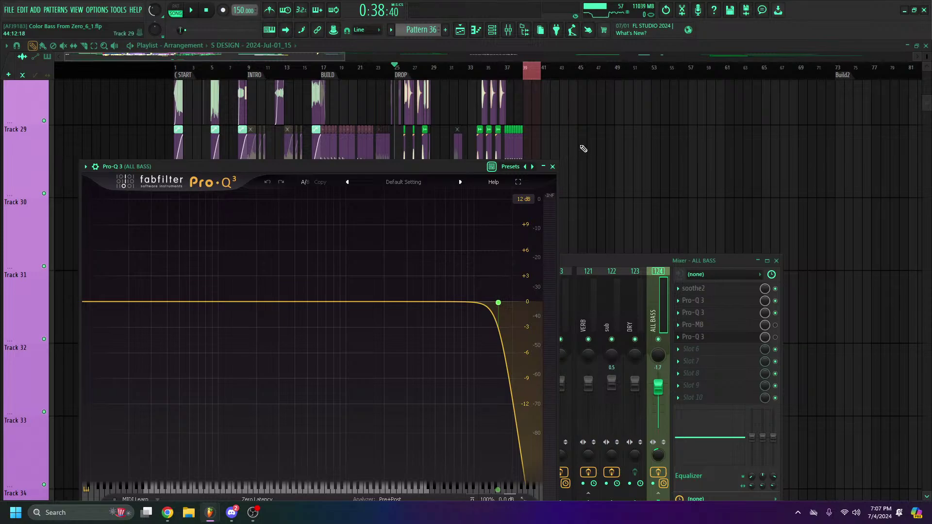
pyautogui.click(553, 167)
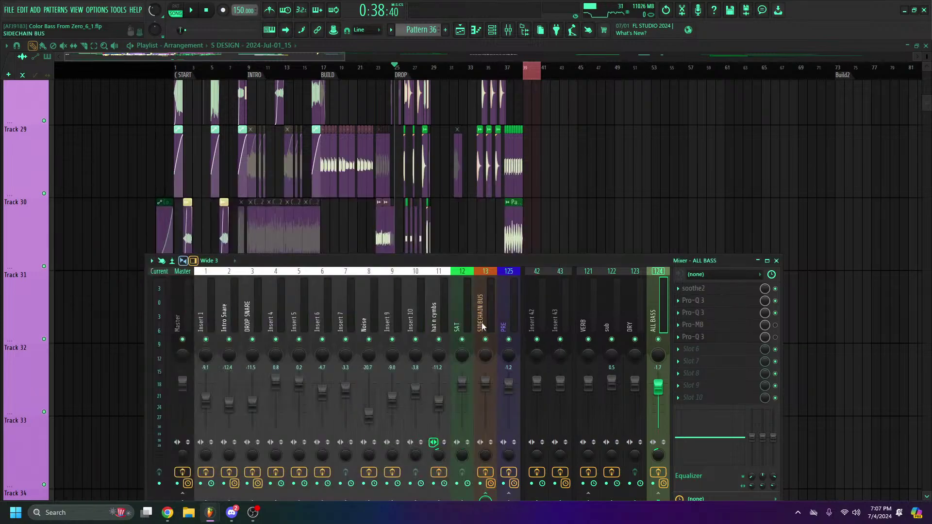
# Play the drop and check the bass mixer tracks, including BASS 1 mid lyr
pyautogui.press('space')
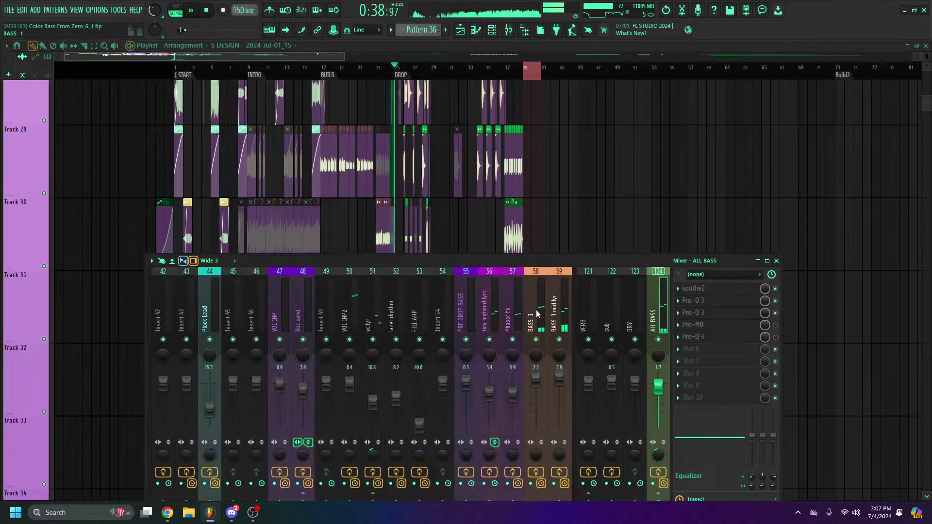
pyautogui.click(561, 317)
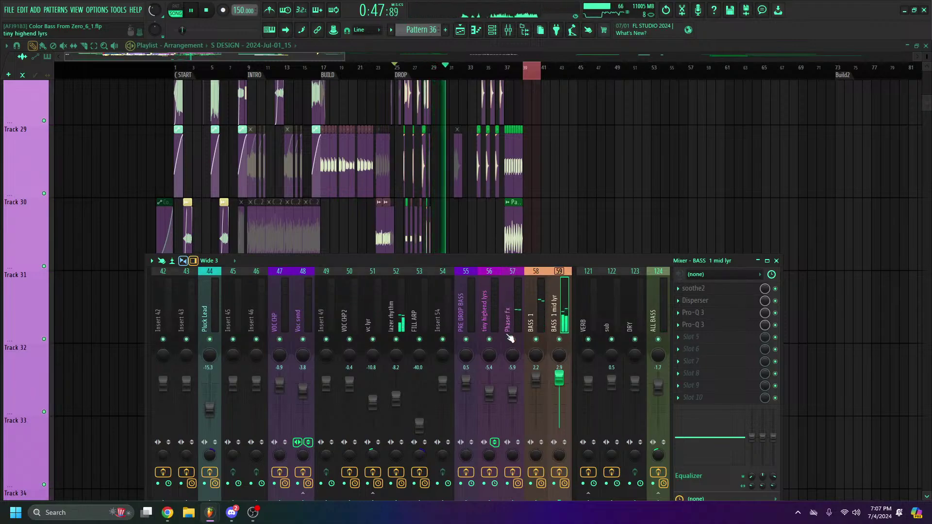
pyautogui.scroll(-6, 520, 307)
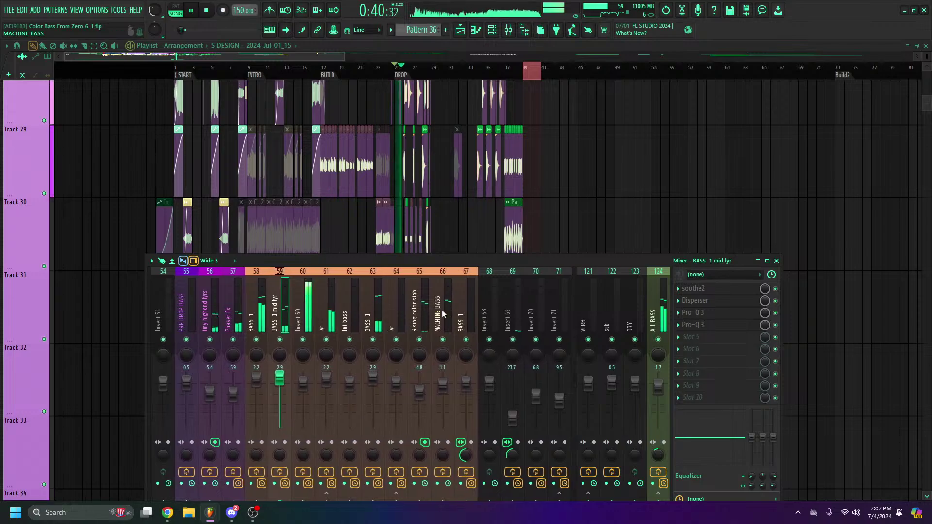
# Stop playback and reset the stereo separation of the Rising color stab track
pyautogui.click(416, 322)
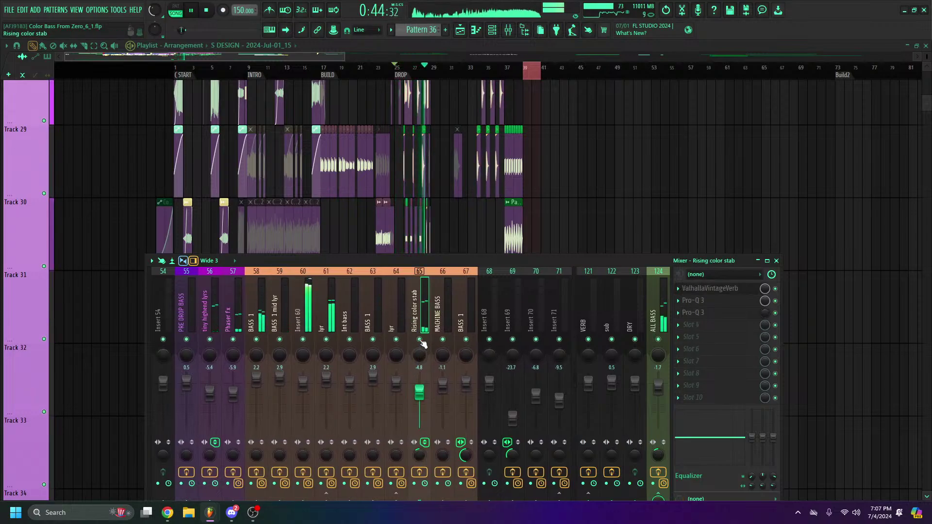
pyautogui.press('space')
pyautogui.rightClick(420, 453)
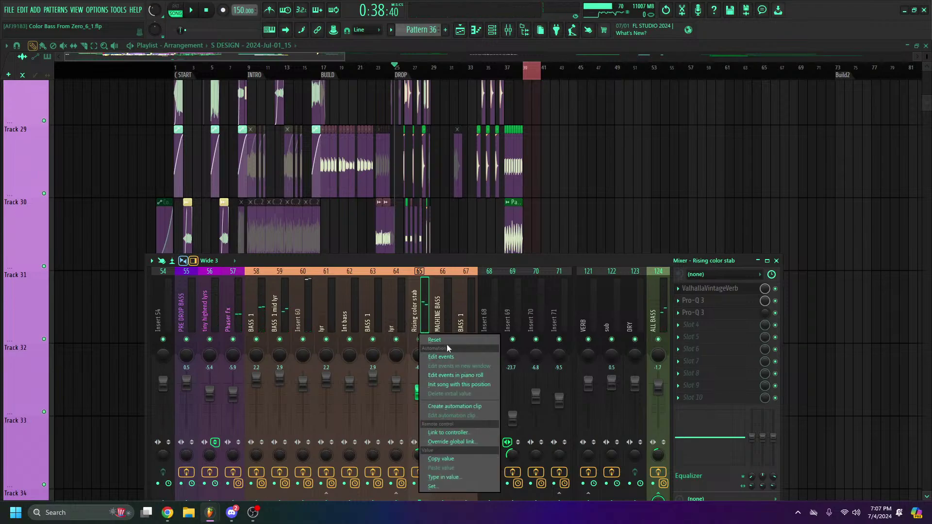
pyautogui.click(450, 341)
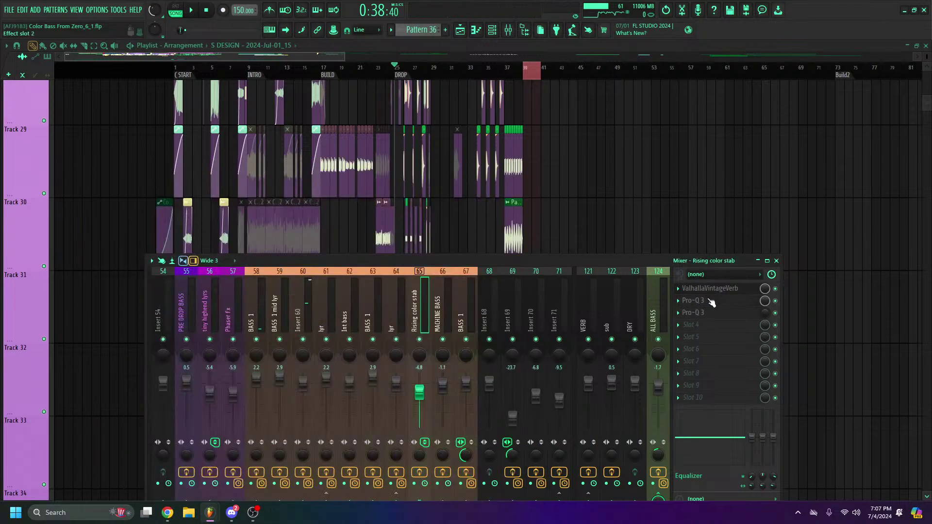
# Load a Pro-Q 3 in slot 4 of Rising color stab and add a Side bell band at 6166.6 Hz, +1.59 dB
pyautogui.click(705, 300)
pyautogui.click(707, 301)
pyautogui.click(712, 329)
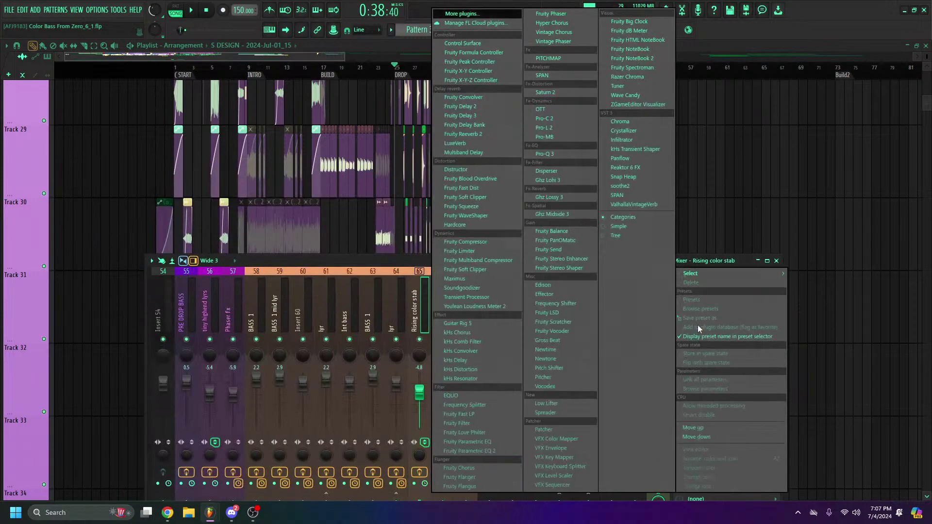
pyautogui.click(565, 152)
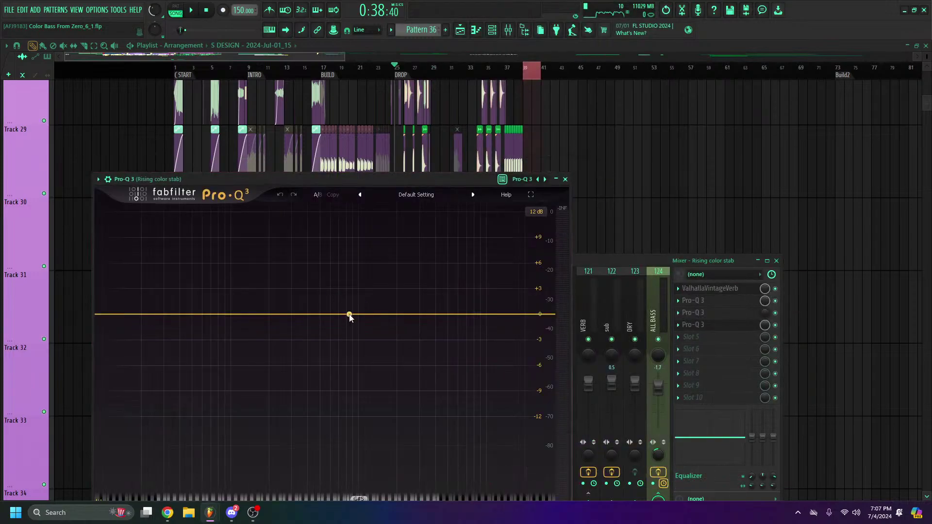
pyautogui.click(350, 314)
pyautogui.click(438, 453)
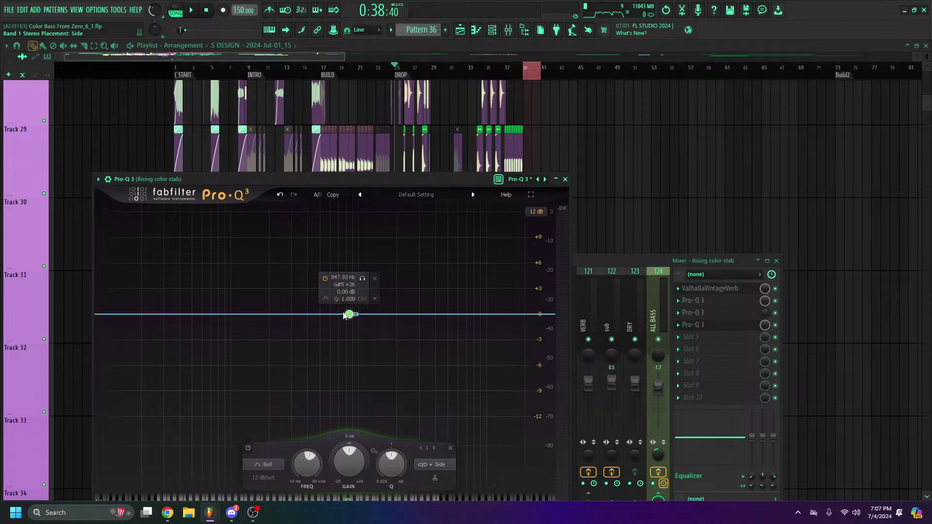
pyautogui.moveTo(349, 315); pyautogui.dragTo(460, 304)
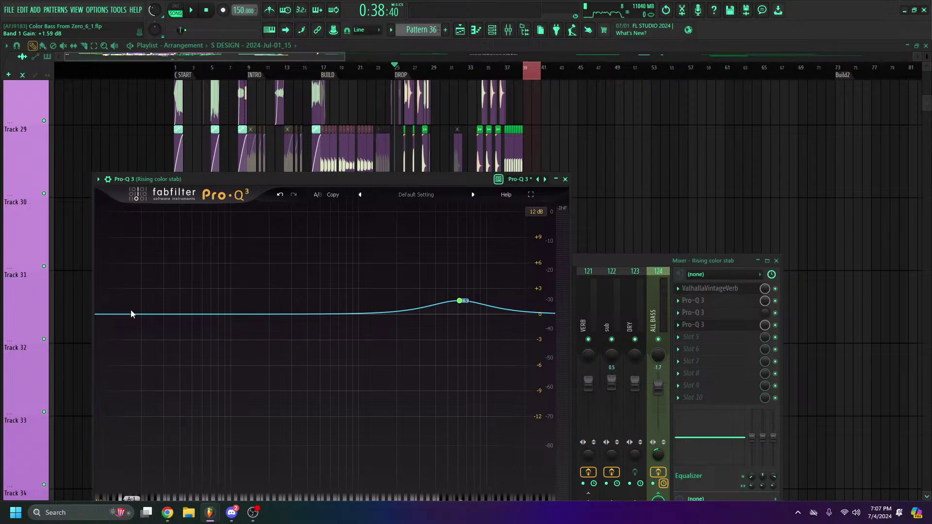
# Move the Side bell band to 2316.9 Hz at +1.93 dB and solo the Rising color stab track
pyautogui.moveTo(460, 305)
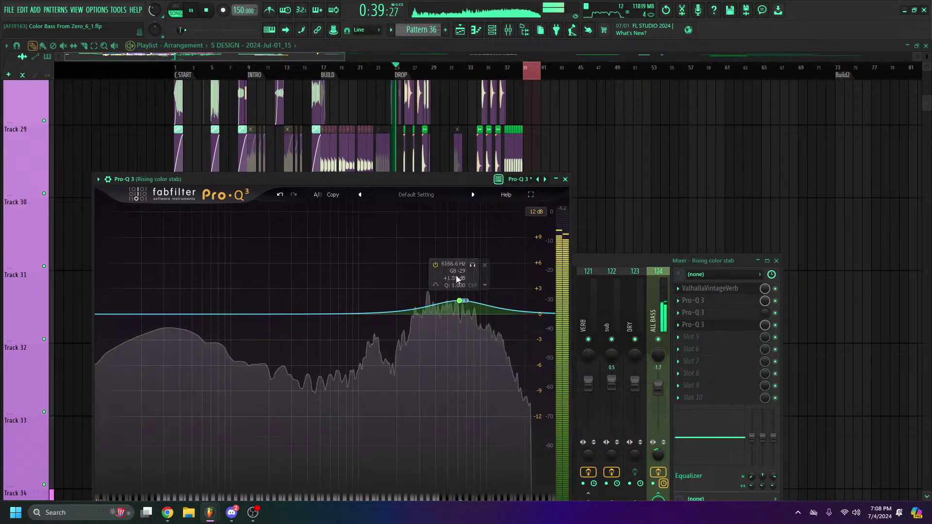
pyautogui.moveTo(460, 302); pyautogui.dragTo(409, 300)
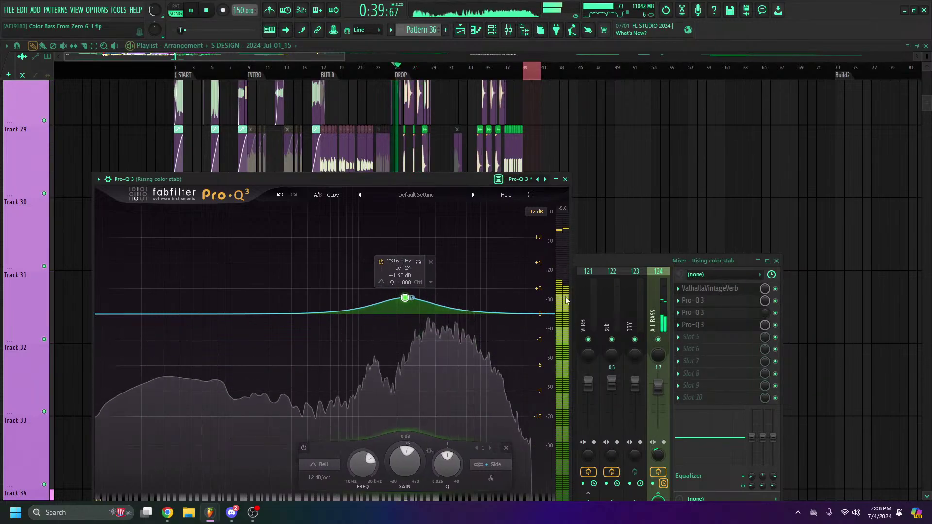
pyautogui.click(591, 265)
pyautogui.rightClick(420, 339)
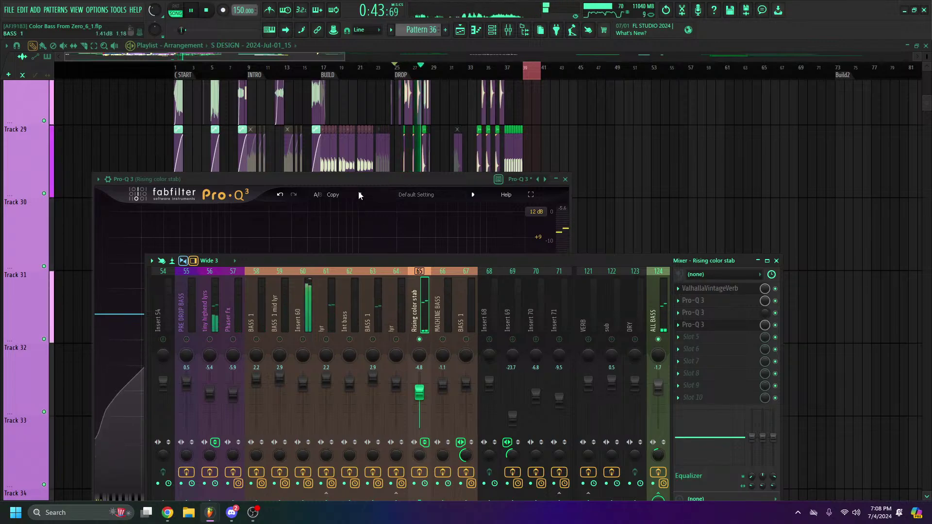
pyautogui.press('space')
# Add a 36 dB/oct low cut band on the Side channel at 232.57 Hz with Q 0.952
pyautogui.click(309, 218)
pyautogui.moveTo(112, 315); pyautogui.dragTo(274, 319)
pyautogui.click(309, 302)
pyautogui.click(318, 367)
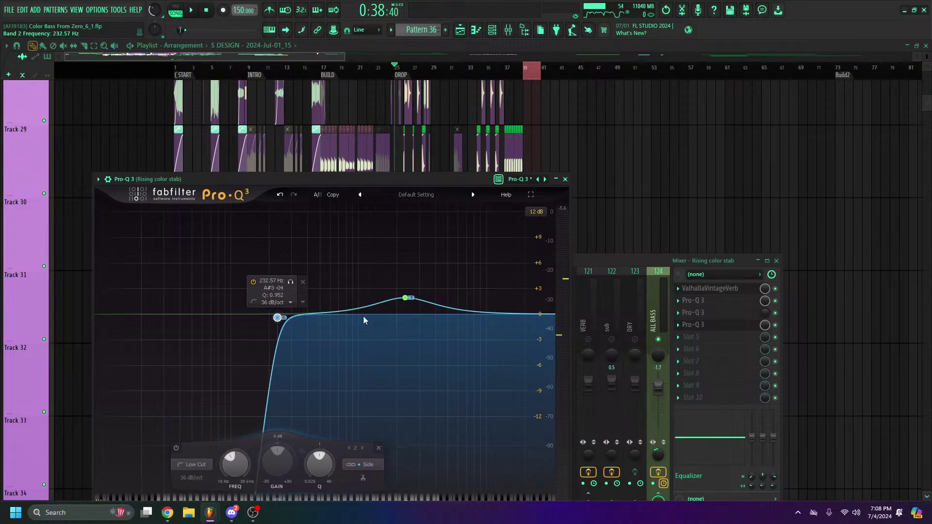
# Turn the Side bell band into a high shelf at about 763.5 Hz, +4.27 dB and Q 0.943, checking it during playback
pyautogui.press('space')
pyautogui.click(406, 298)
pyautogui.press('space')
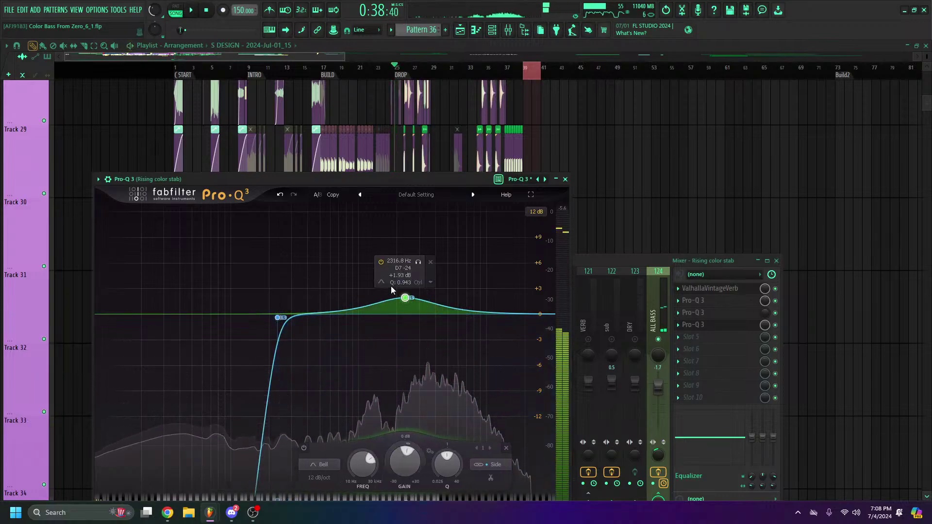
pyautogui.click(323, 465)
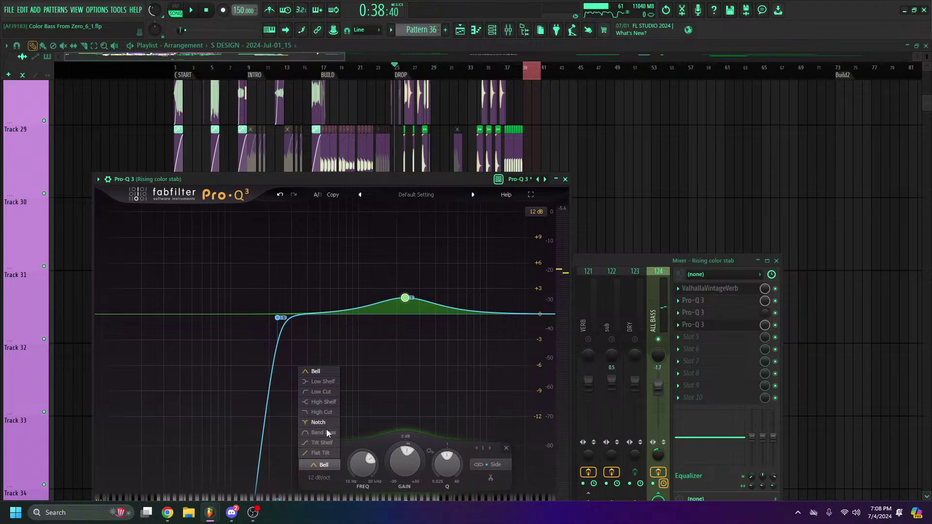
pyautogui.click(329, 403)
pyautogui.moveTo(405, 297); pyautogui.dragTo(353, 292)
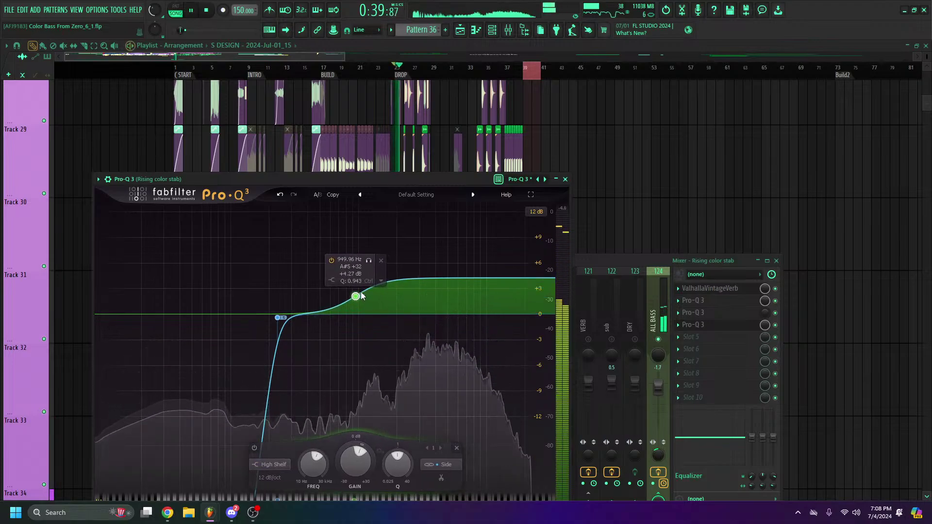
pyautogui.moveTo(357, 299); pyautogui.dragTo(345, 301)
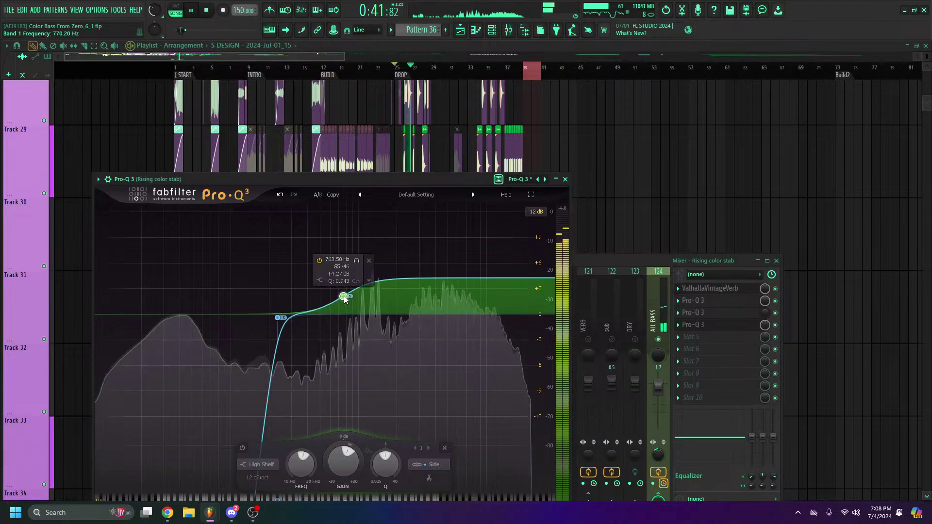
pyautogui.press('space')
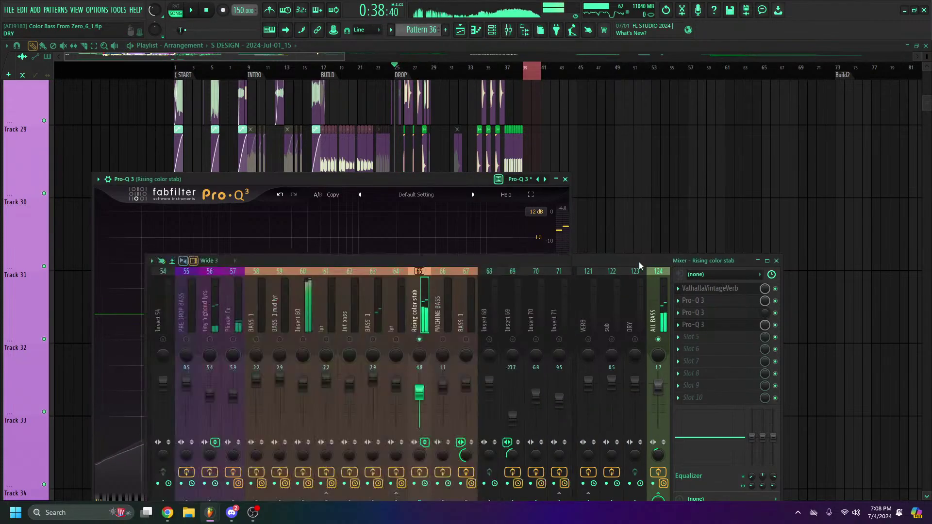
# Unsolo the mixer so all tracks sound, and replay the drop with ALL BASS selected
pyautogui.click(660, 340)
pyautogui.press('space')
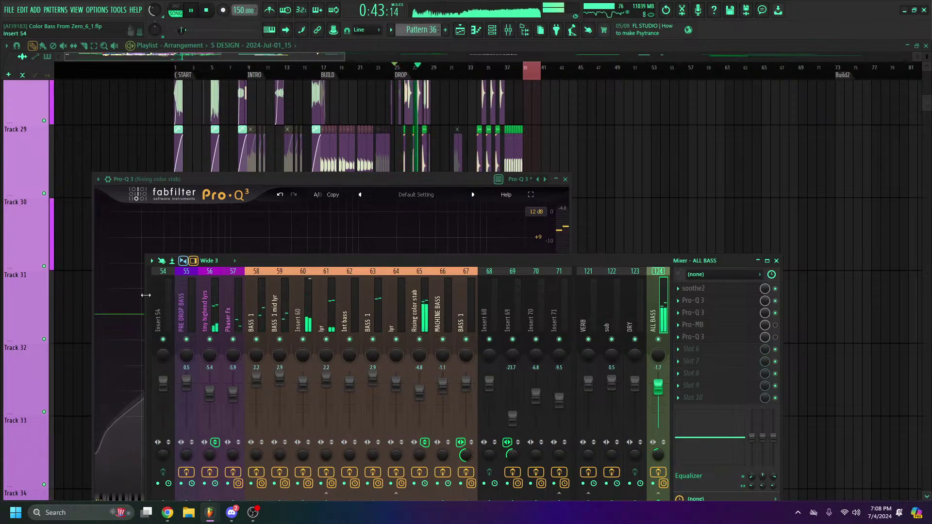
pyautogui.press('space')
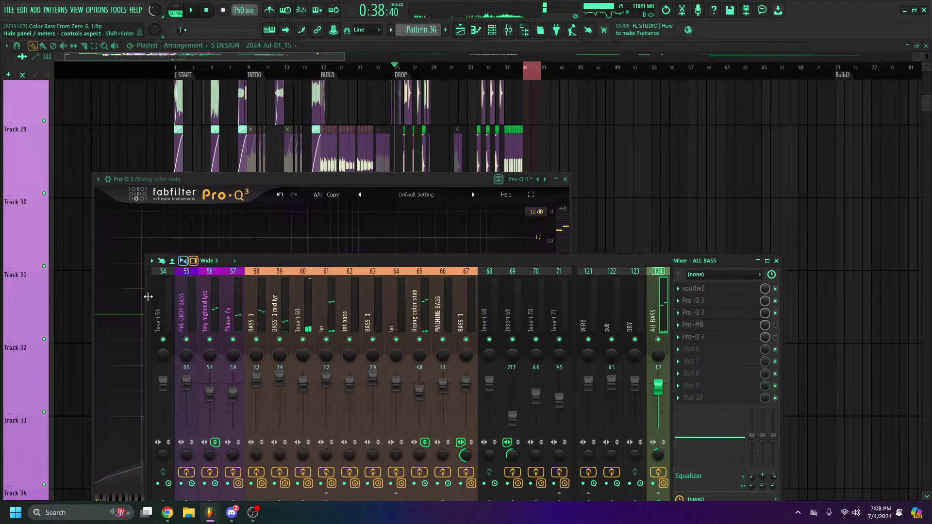
# Inspect the PRE bus's effect chain, opening its Pro-Q 3 low cut and Ozone 9
pyautogui.scroll(3, 148, 298)
pyautogui.click(186, 304)
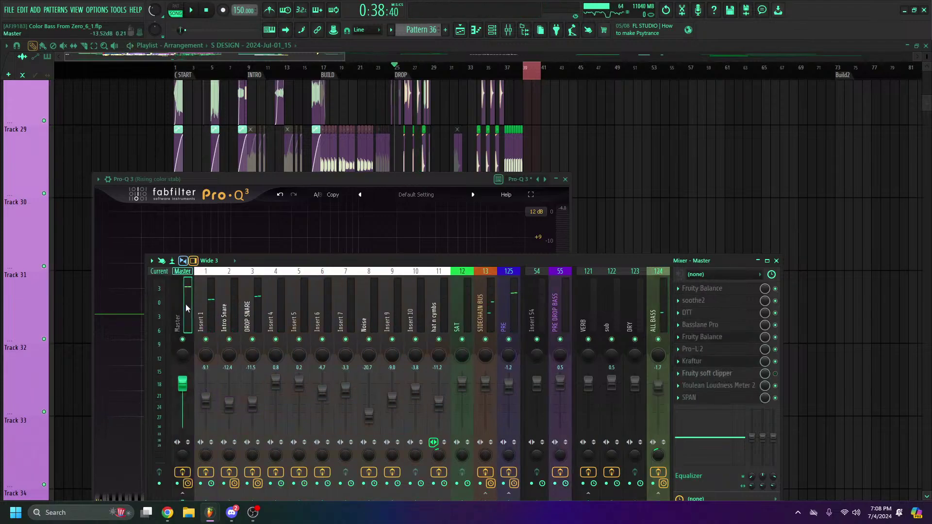
pyautogui.click(514, 315)
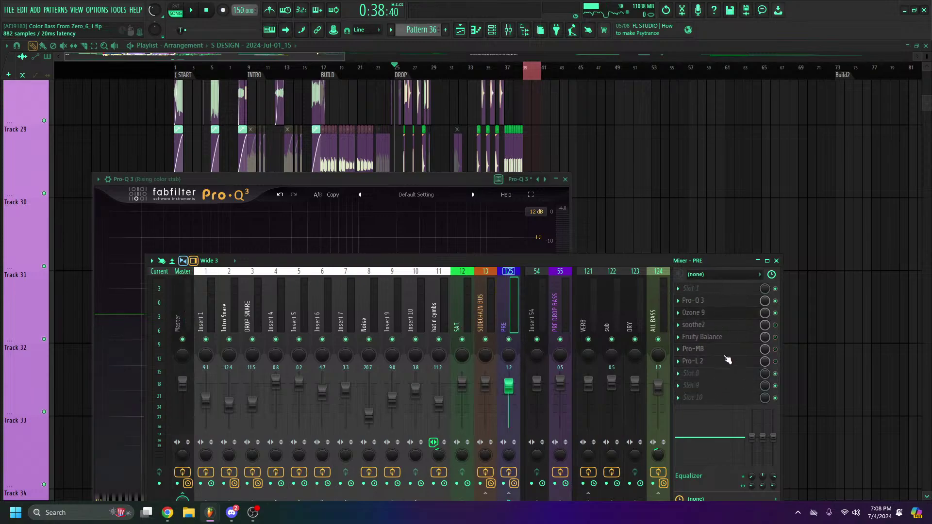
pyautogui.click(730, 304)
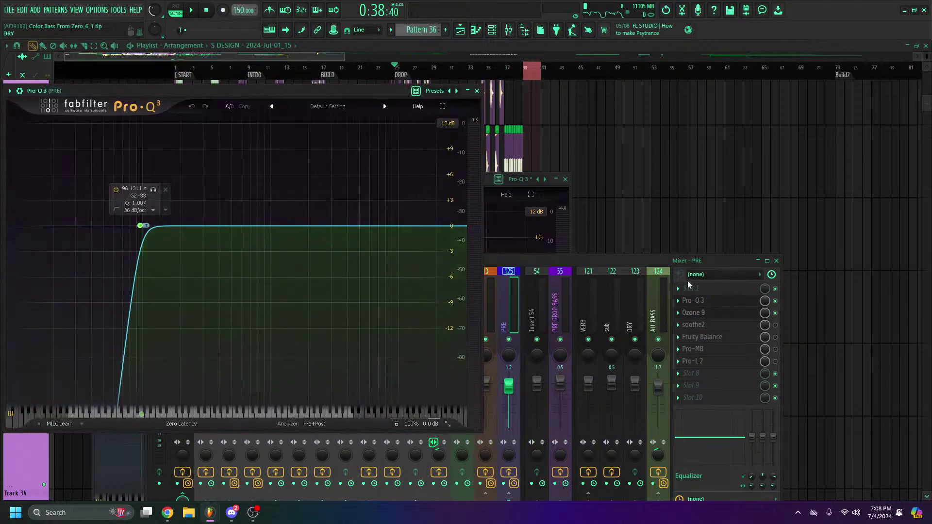
pyautogui.click(712, 315)
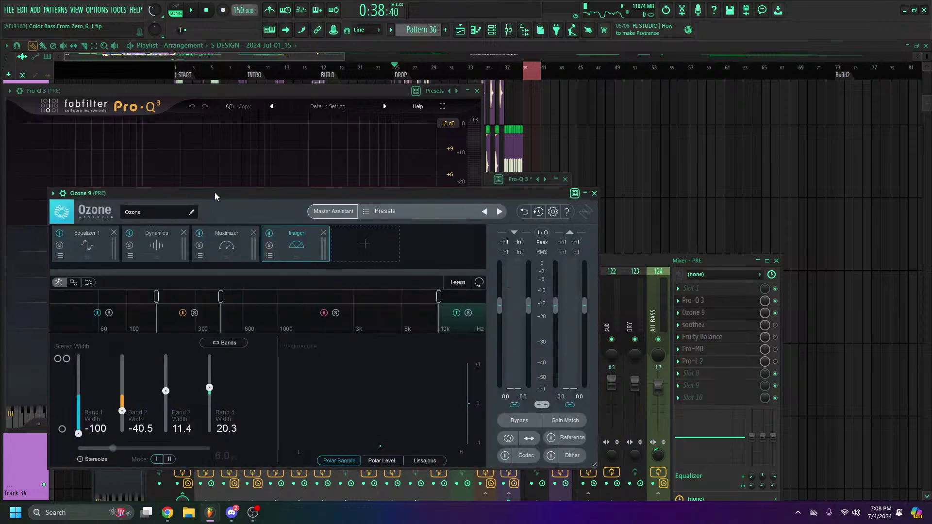
# Flatten band 5 of Ozone's Equalizer 1 to 0 dB at 8422 Hz and audition the drop
pyautogui.moveTo(215, 193); pyautogui.dragTo(353, 178)
pyautogui.click(225, 235)
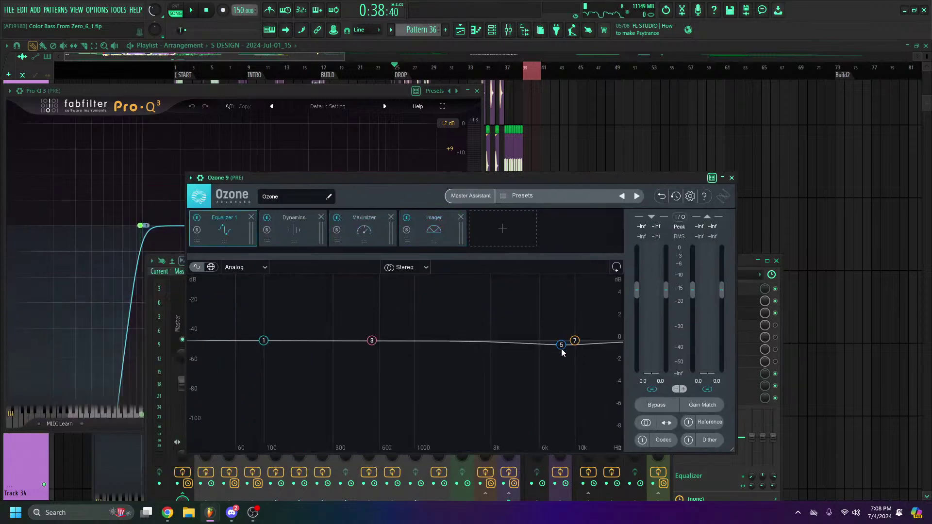
pyautogui.moveTo(562, 349); pyautogui.dragTo(563, 345)
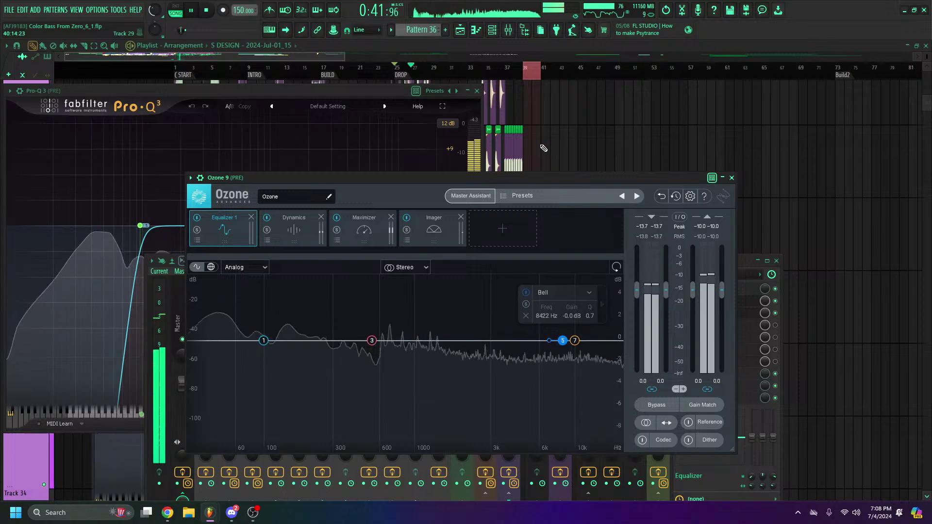
pyautogui.press('space')
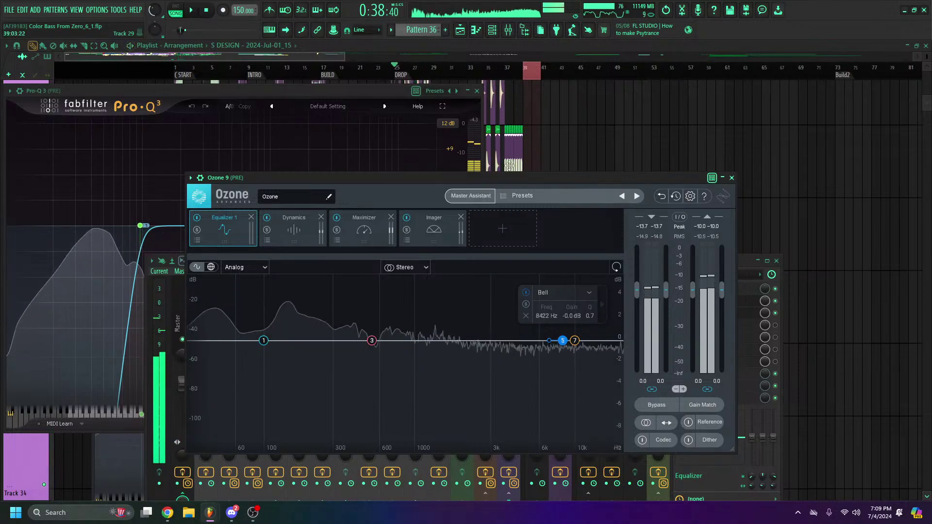
# Examine the compressor settings of Bands 1 to 4 in Ozone's Dynamics module while the drop plays
pyautogui.click(294, 229)
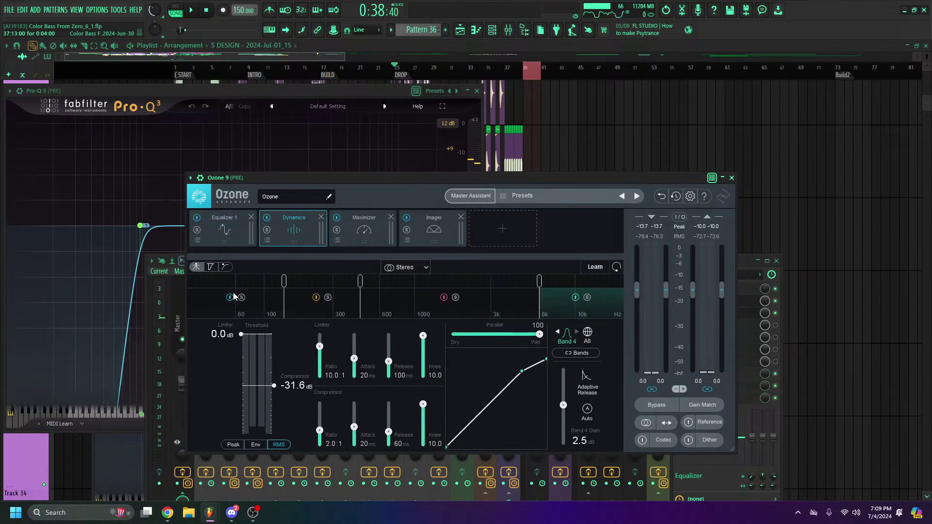
pyautogui.click(252, 308)
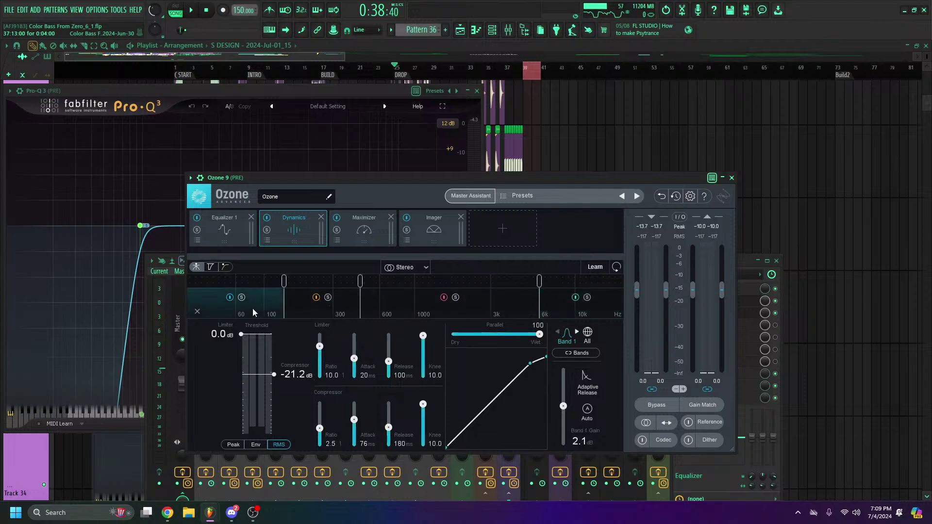
pyautogui.press('space')
pyautogui.click(334, 312)
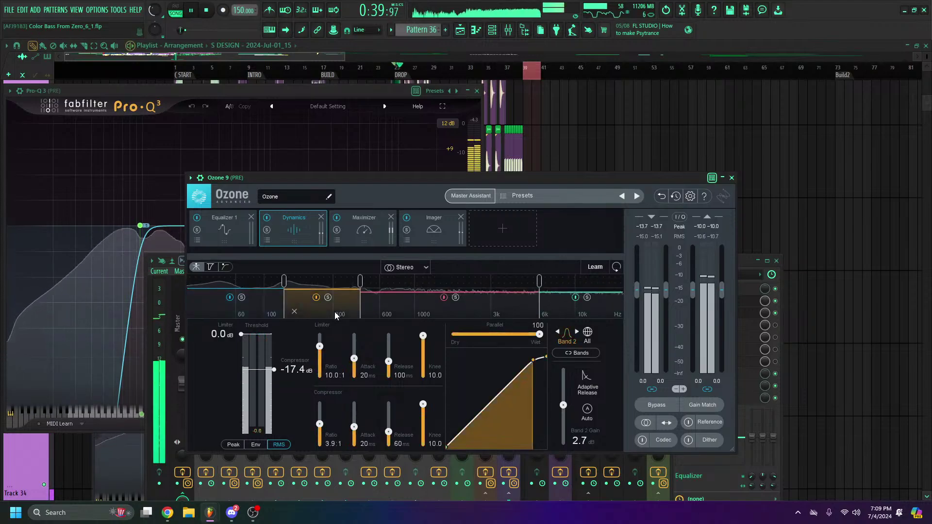
pyautogui.click(418, 314)
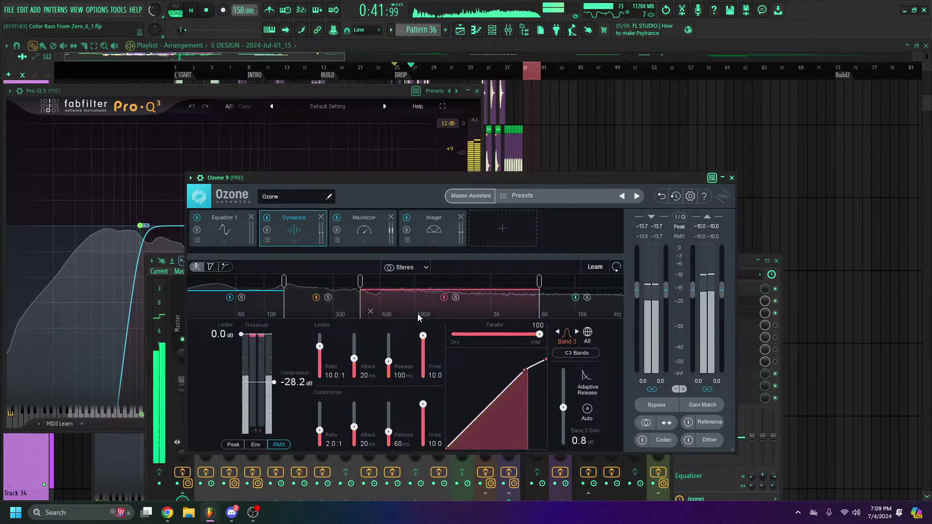
pyautogui.click(571, 310)
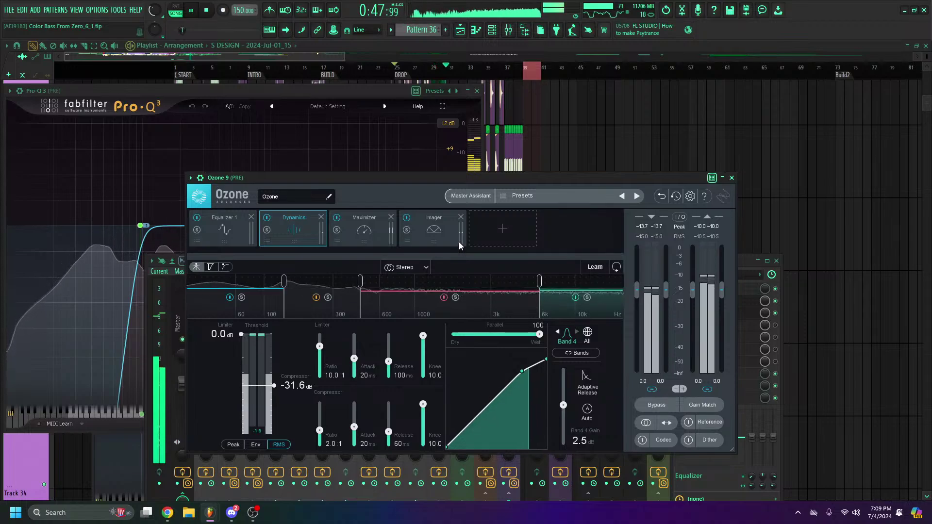
# Review Ozone's Maximizer settings and the Imager's stereo width bands, replaying the drop
pyautogui.click(363, 235)
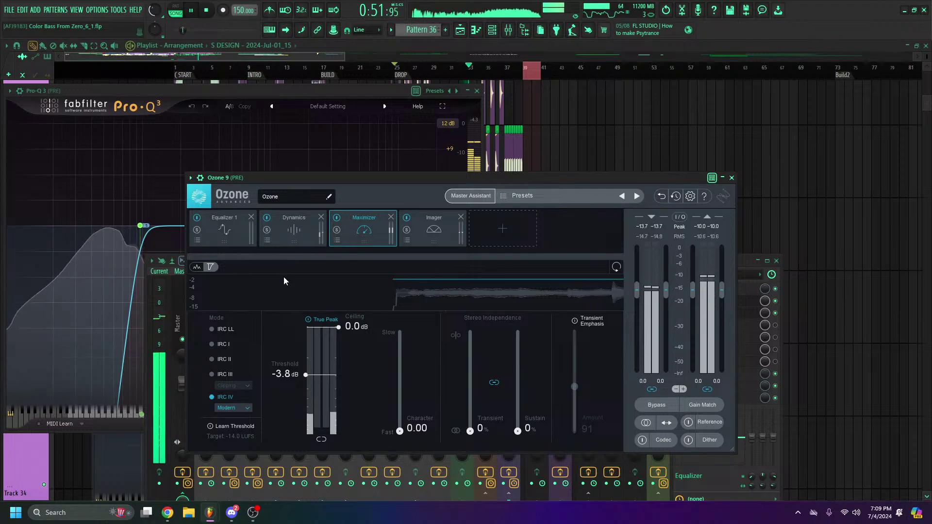
pyautogui.click(439, 243)
pyautogui.press('space')
pyautogui.press('space')
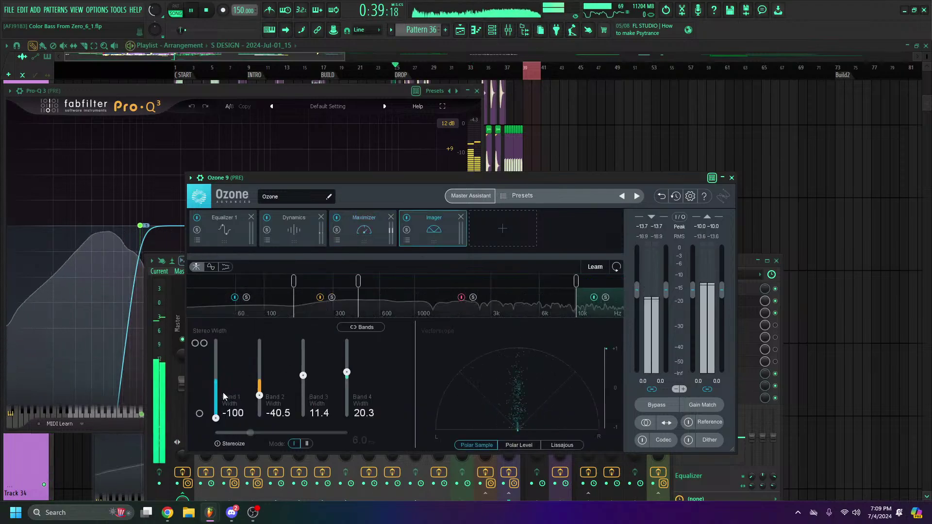
pyautogui.press('space')
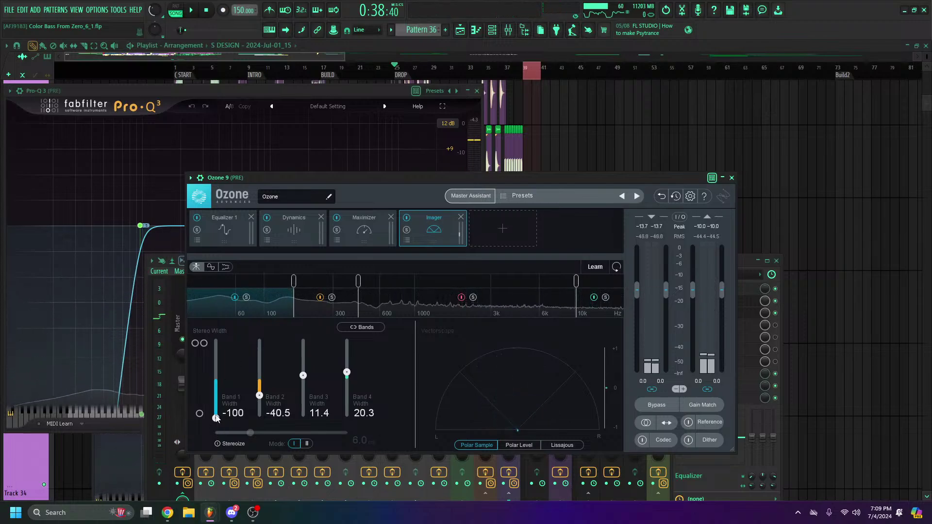
# Reset the Imager's Band 1 width to 0.0 and set Band 2 width to -36.7, auditioning the drop
pyautogui.doubleClick(216, 419)
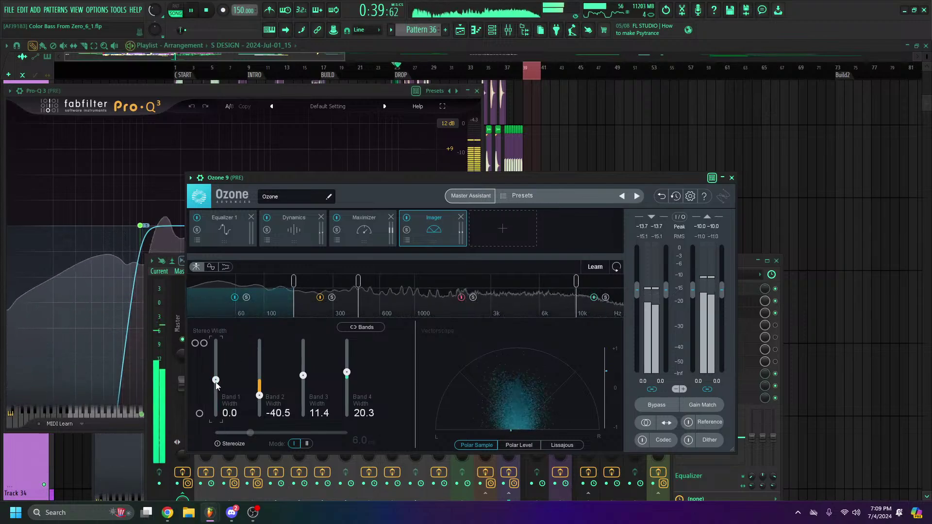
pyautogui.press('space')
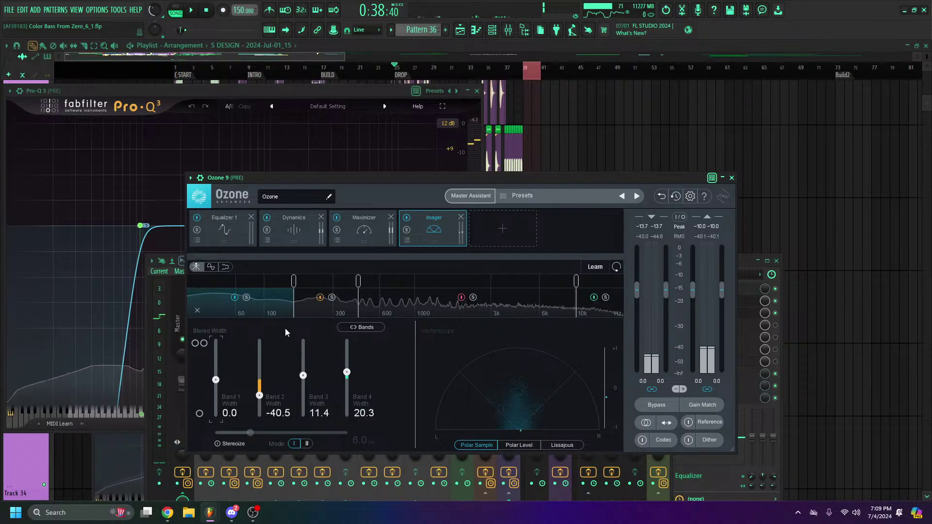
pyautogui.doubleClick(259, 396)
pyautogui.press('space')
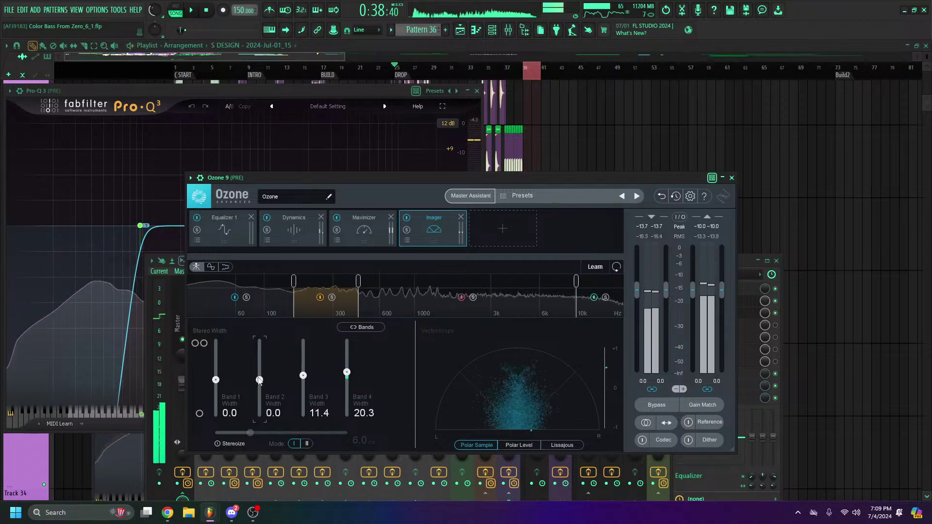
pyautogui.moveTo(259, 381); pyautogui.dragTo(259, 397)
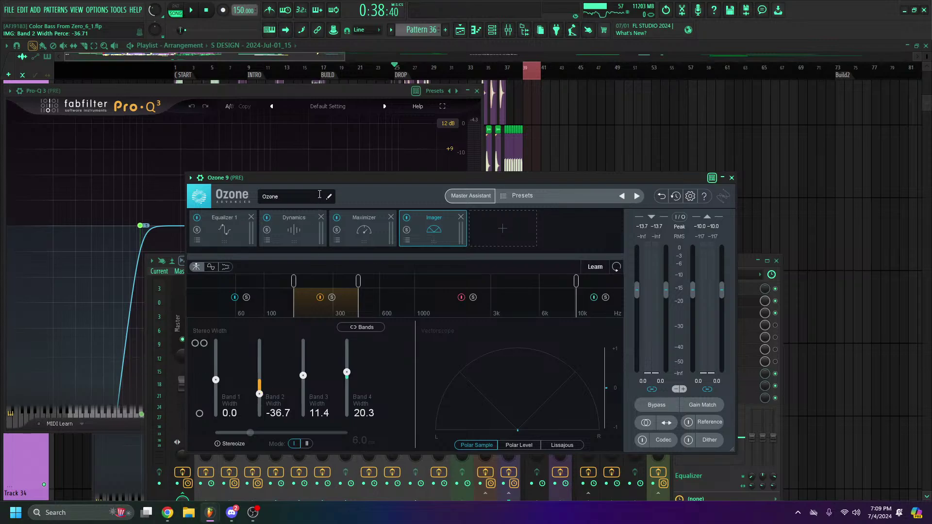
# Try the Imager's Band 1 width at -100 against 0.0 while the drop plays
pyautogui.moveTo(340, 178); pyautogui.dragTo(472, 172)
pyautogui.press('space')
pyautogui.moveTo(348, 373); pyautogui.dragTo(347, 411)
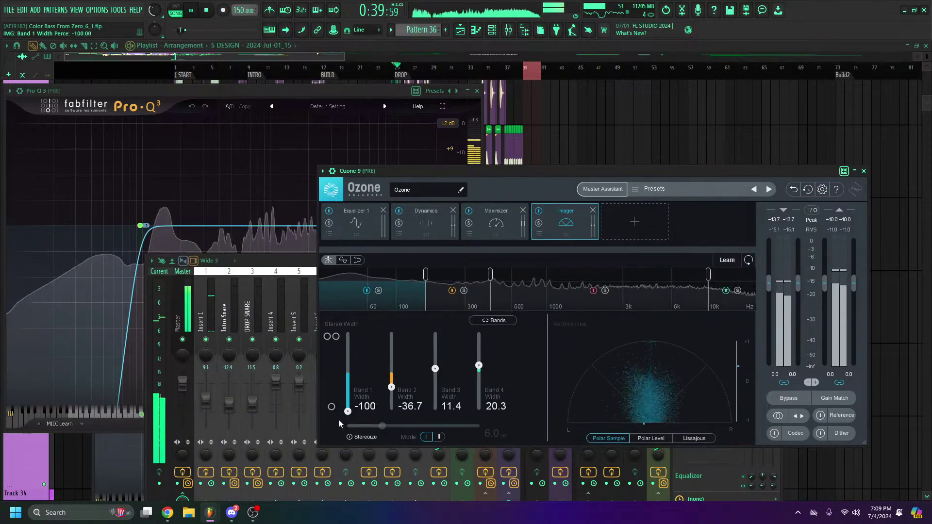
pyautogui.doubleClick(347, 411)
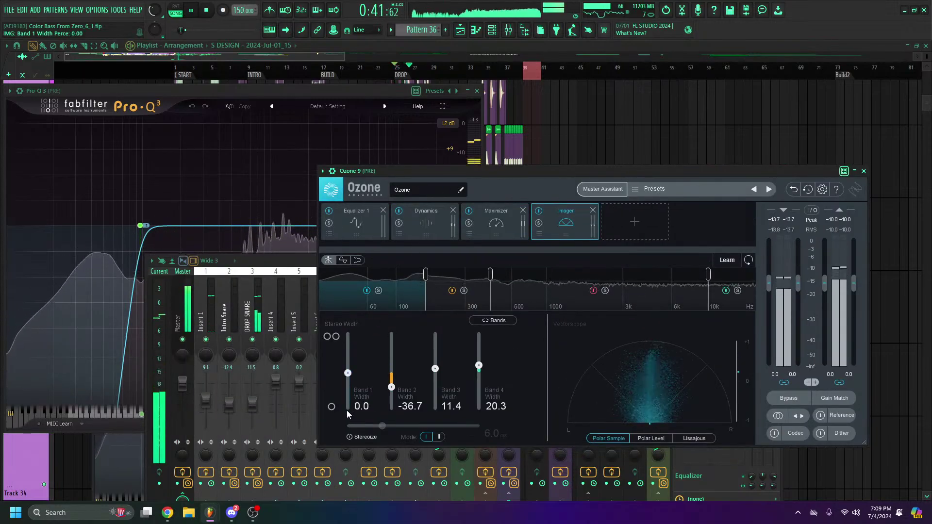
# Try the Imager's Band 1 width at 100 and about -41.8 with the drop replayed, and reset it
pyautogui.moveTo(345, 374); pyautogui.dragTo(366, 302)
pyautogui.press('space')
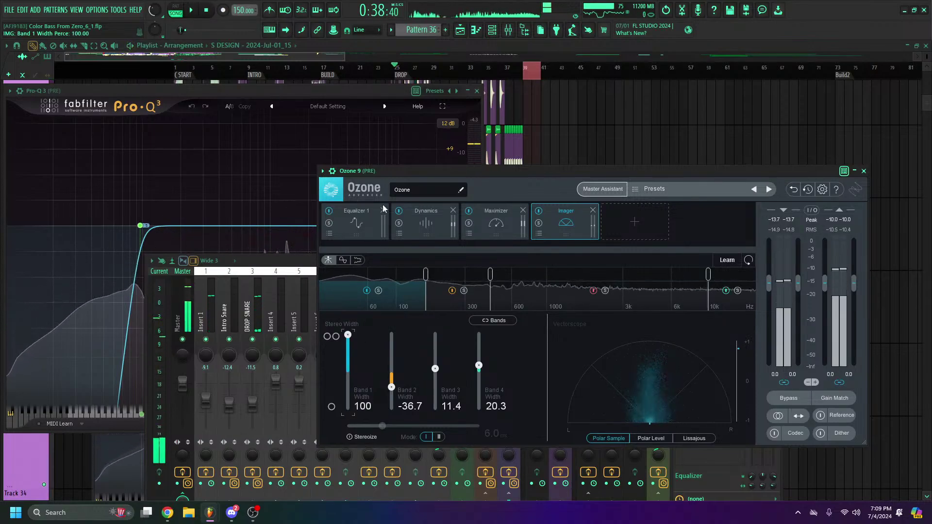
pyautogui.press('space')
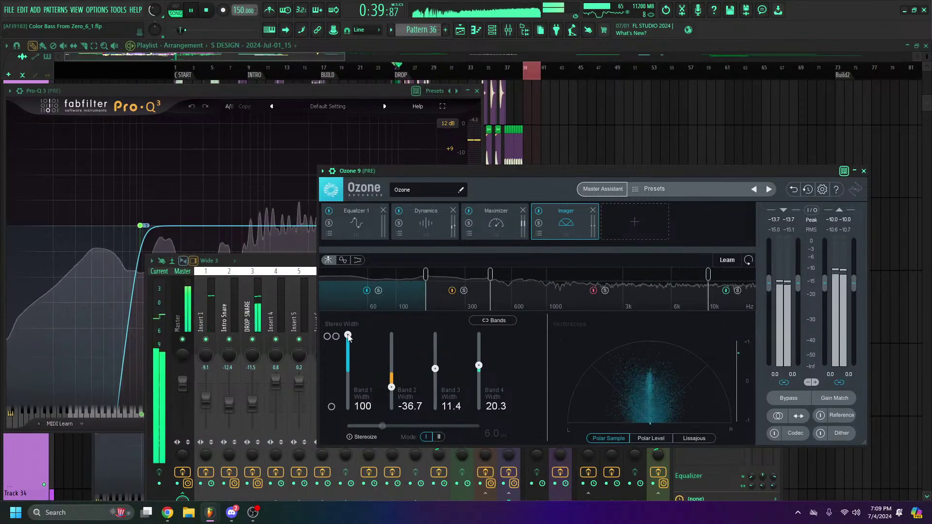
pyautogui.press('space')
pyautogui.moveTo(347, 412); pyautogui.dragTo(348, 389)
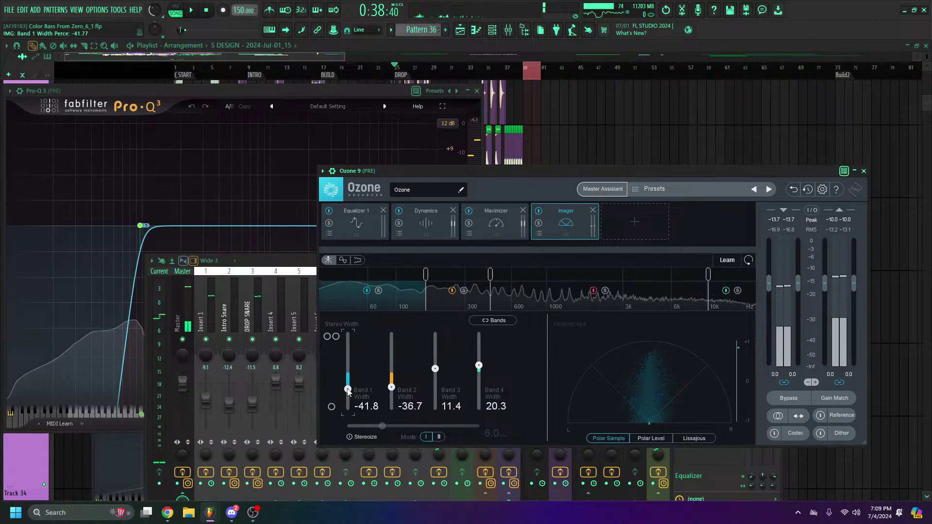
pyautogui.doubleClick(348, 394)
# Close the PRE bus's Ozone 9 and Pro-Q 3 windows and move the mixer so its whole height is visible
pyautogui.click(345, 93)
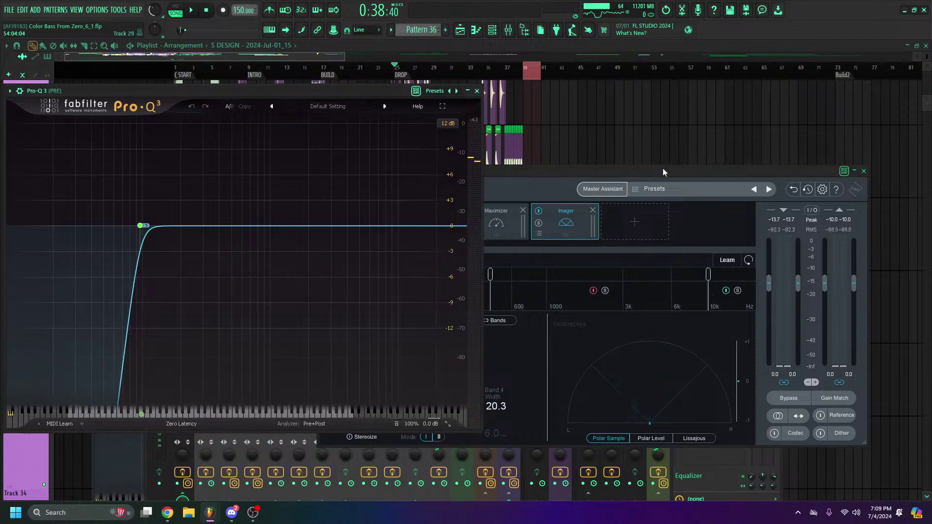
pyautogui.moveTo(664, 172); pyautogui.dragTo(485, 235)
pyautogui.press('Escape')
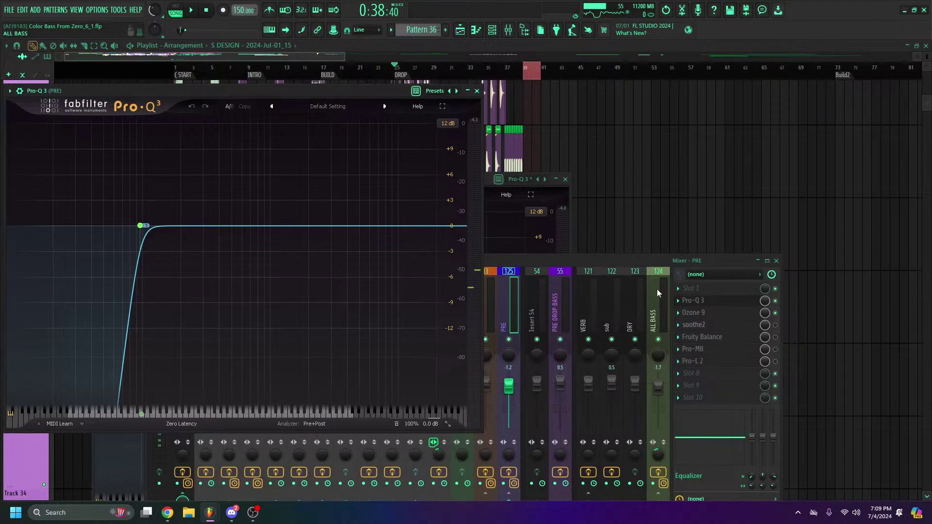
pyautogui.click(477, 92)
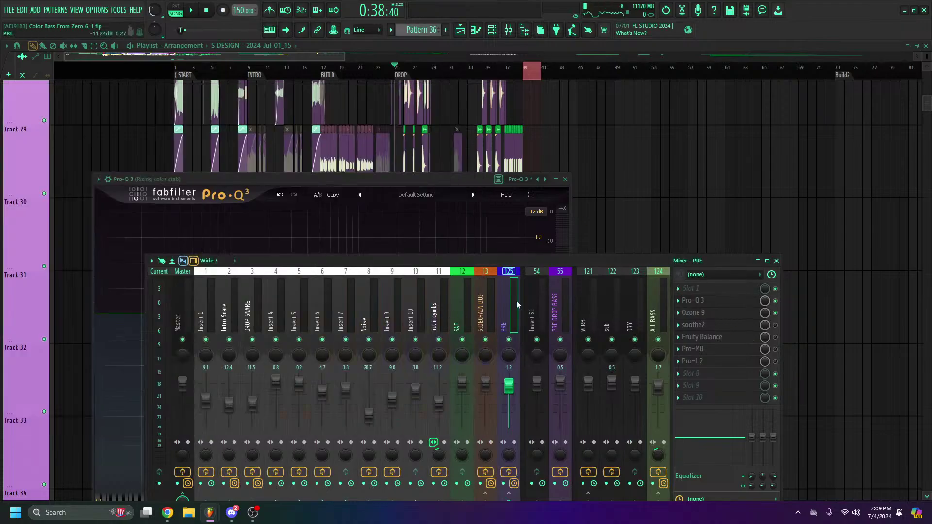
pyautogui.moveTo(522, 261); pyautogui.dragTo(581, 159)
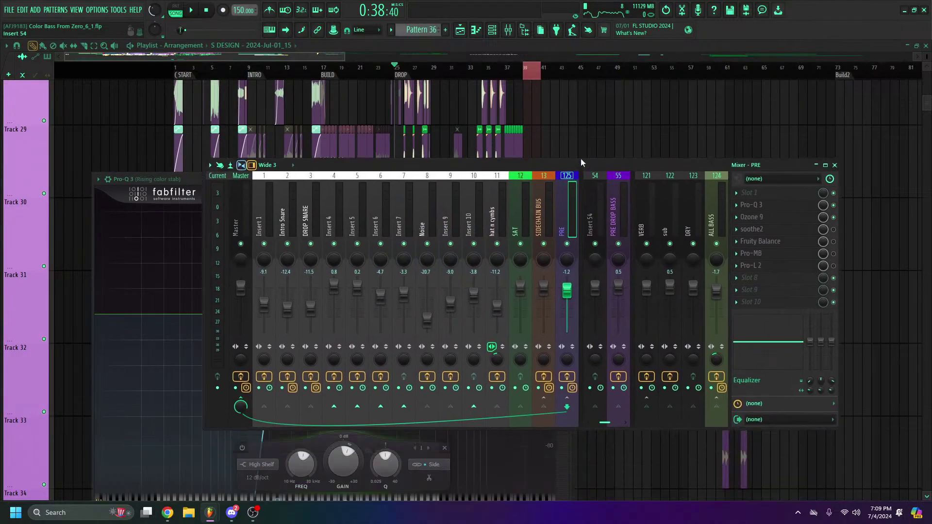
# Inspect Fruity Balance and soothe2 on the Master track, playing the drop to watch soothe2's reduction
pyautogui.click(239, 197)
pyautogui.click(777, 176)
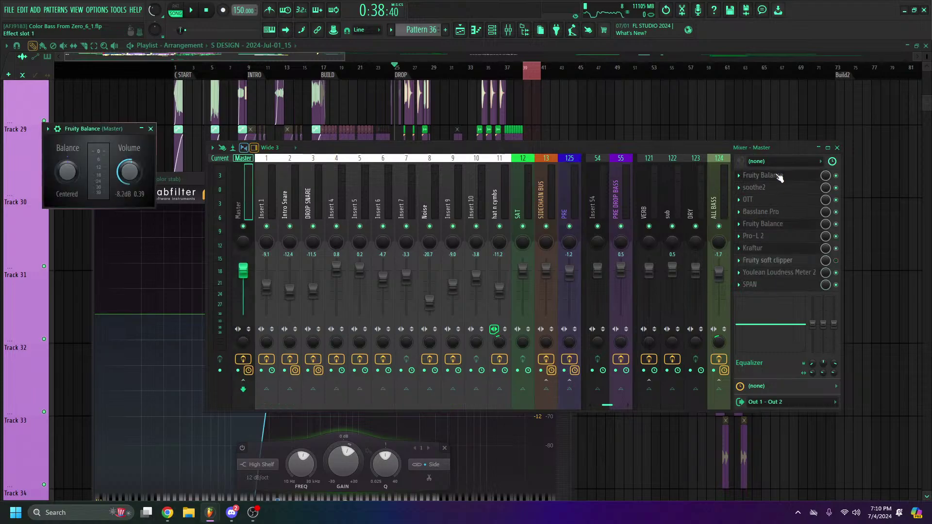
pyautogui.click(794, 190)
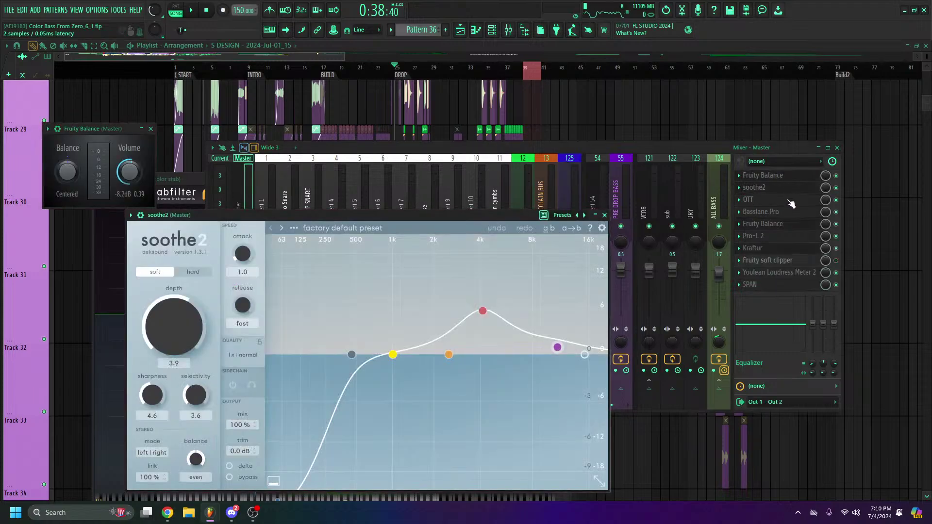
pyautogui.press('space')
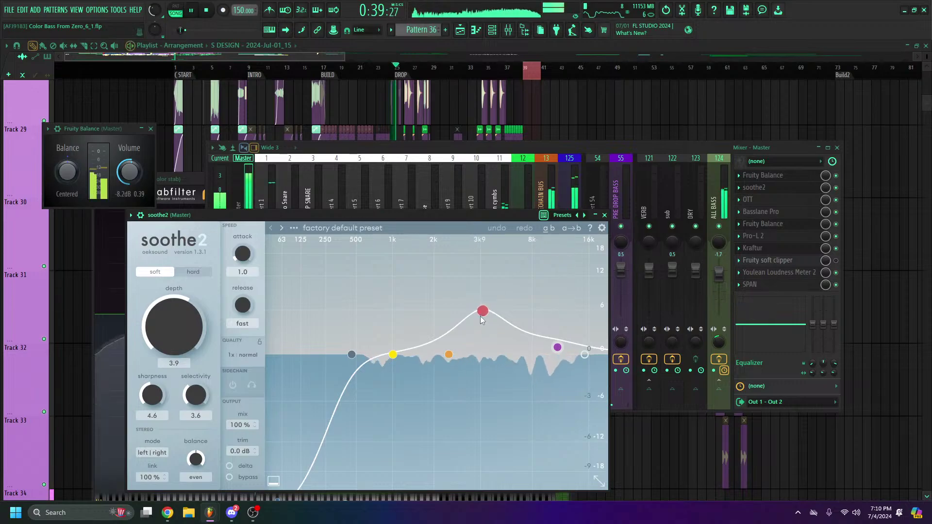
# Compare the drop with the Master's soothe2 bypassed and enabled, and replay it with soothe2 in view
pyautogui.click(836, 188)
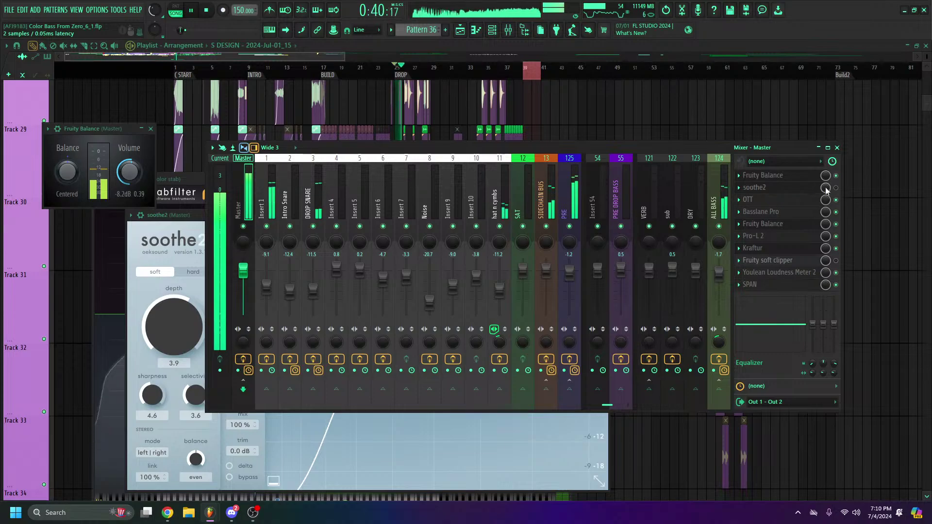
pyautogui.click(836, 188)
pyautogui.press('space')
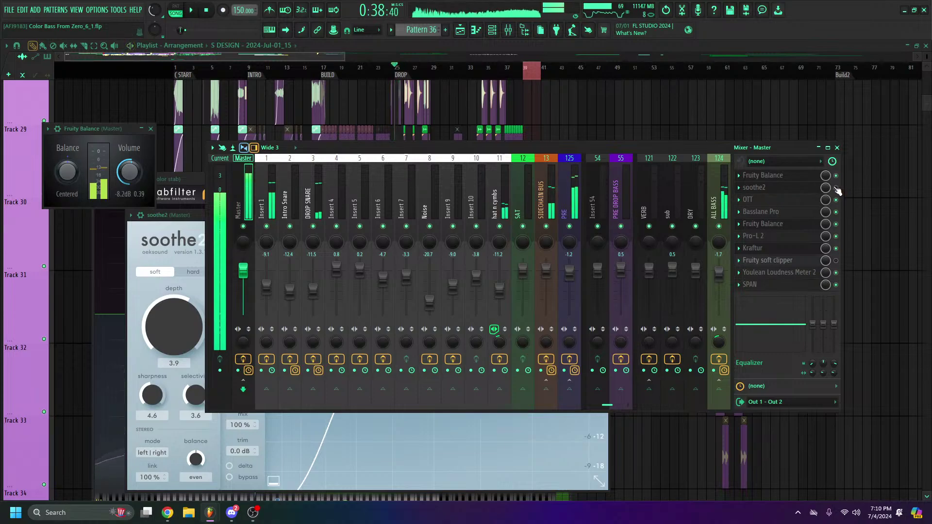
pyautogui.click(817, 190)
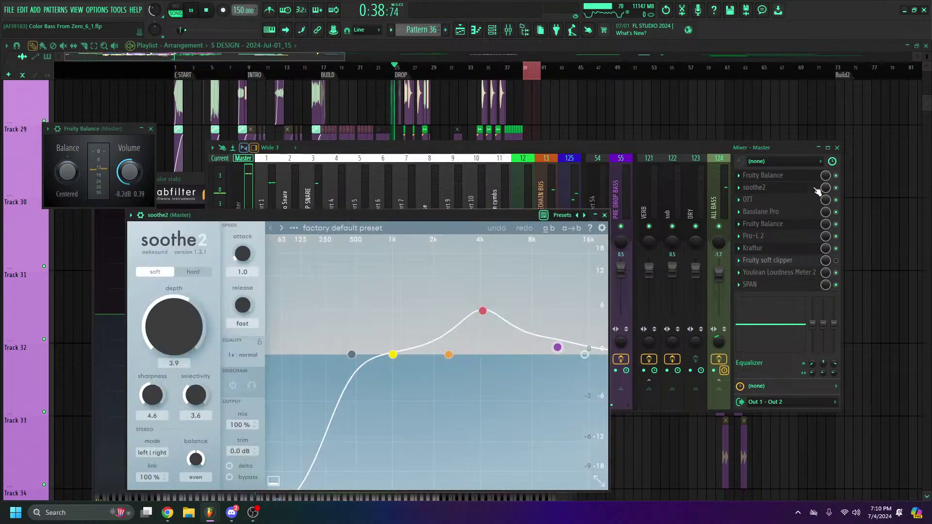
pyautogui.press('space')
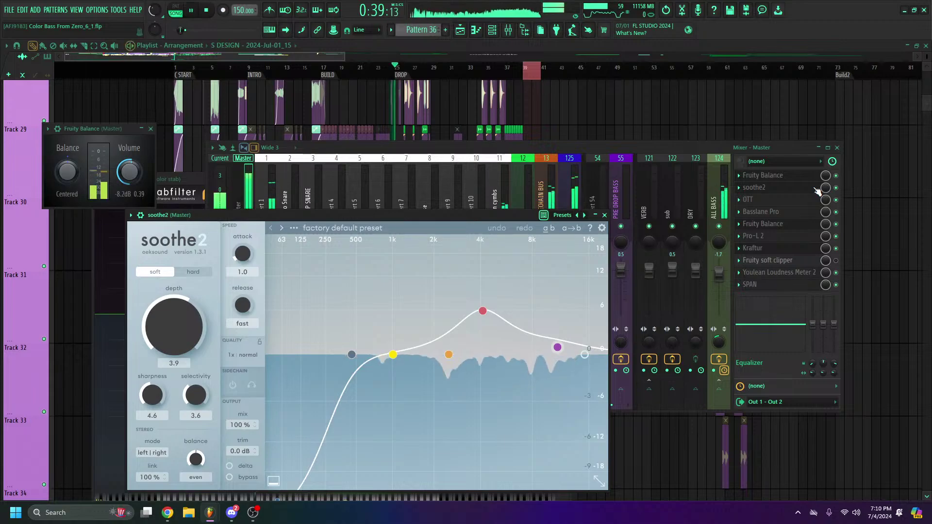
# Play the drop with soothe2 switched off on the Master, and switch it back on to hear the difference again
pyautogui.press('space')
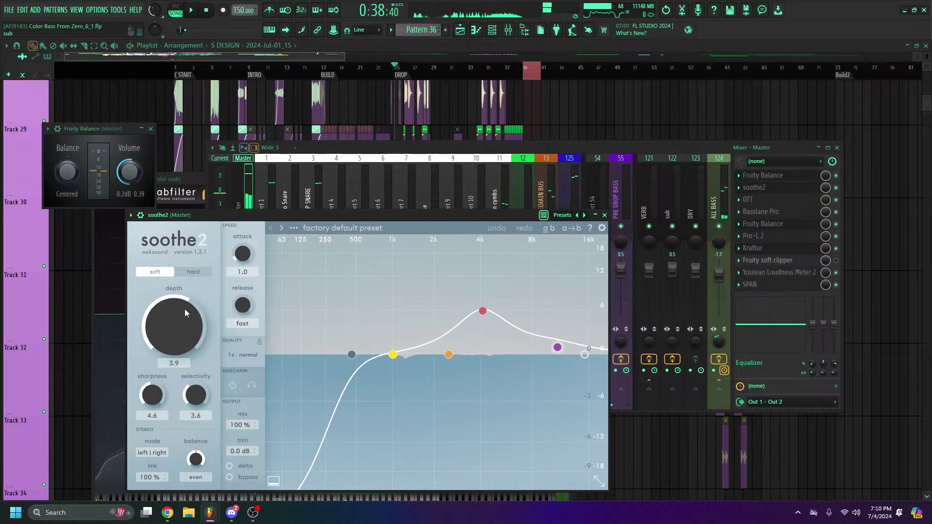
pyautogui.click(837, 188)
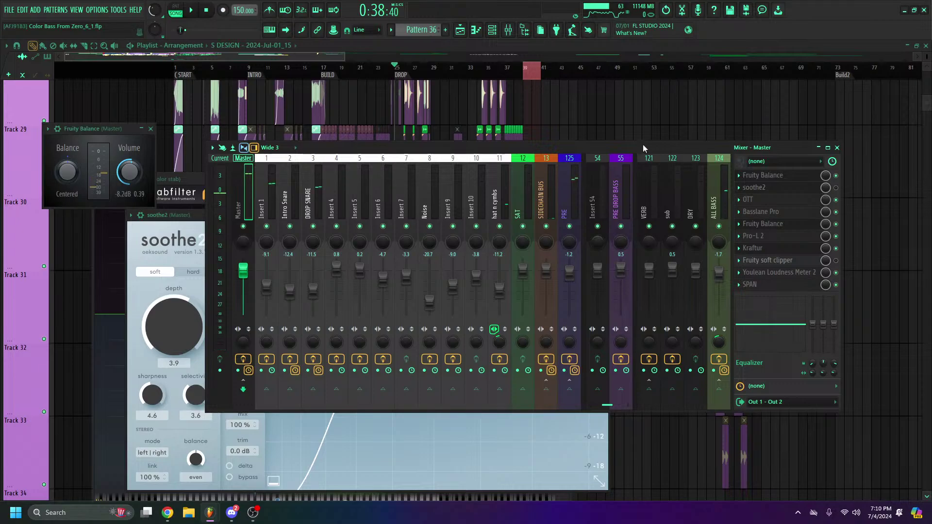
pyautogui.press('space')
pyautogui.press('space')
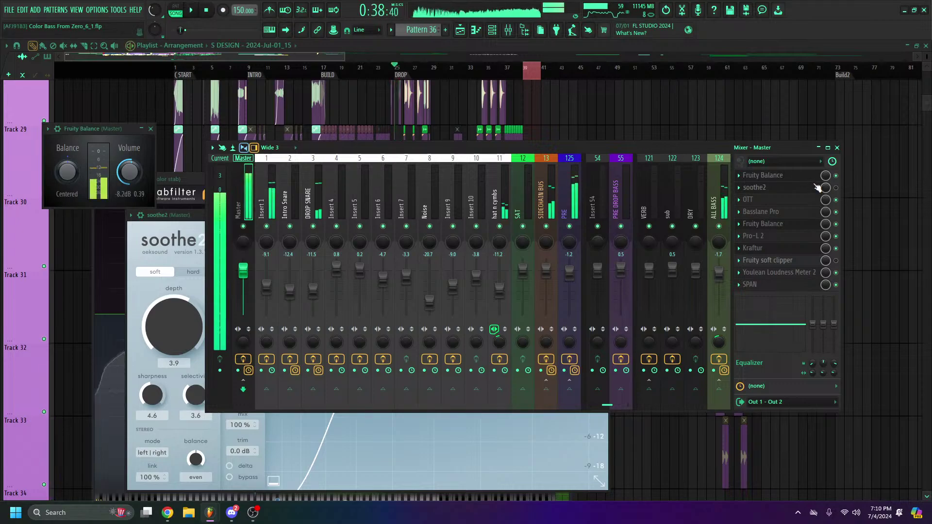
pyautogui.click(836, 187)
pyautogui.press('space')
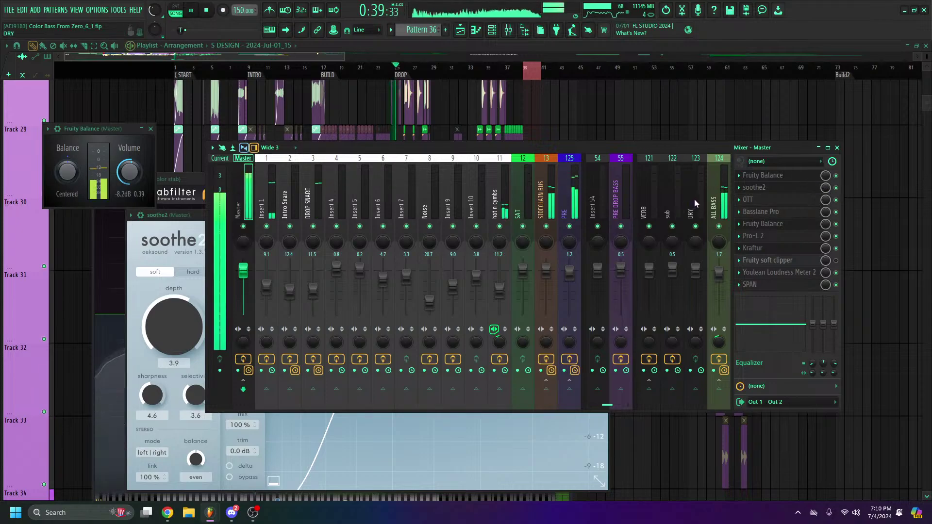
pyautogui.press('space')
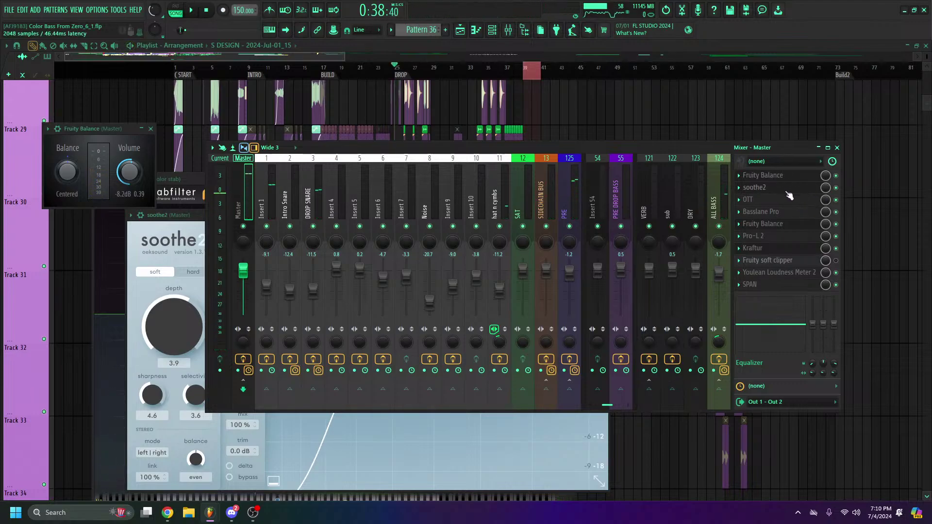
# View OTT's settings on the Master, and close the OTT, soothe2 and Fruity Balance windows
pyautogui.click(782, 201)
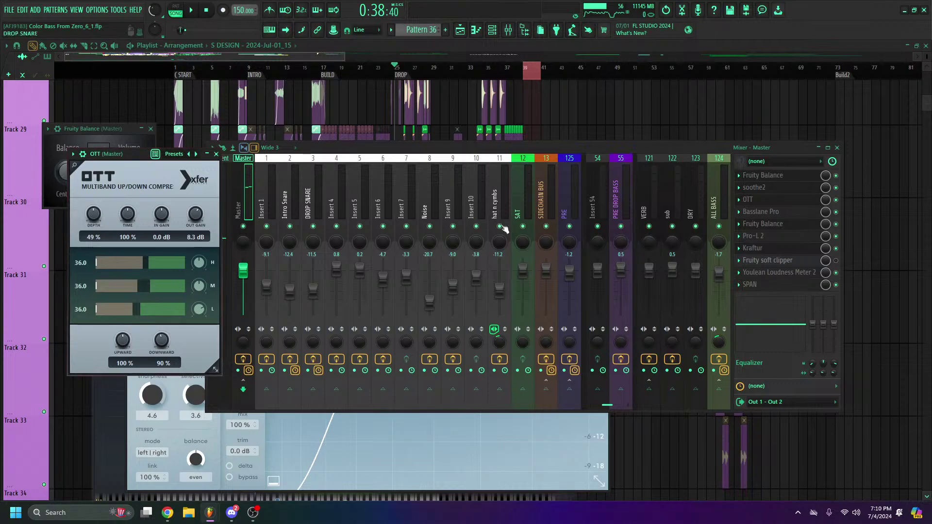
pyautogui.click(773, 200)
pyautogui.click(772, 190)
pyautogui.click(774, 178)
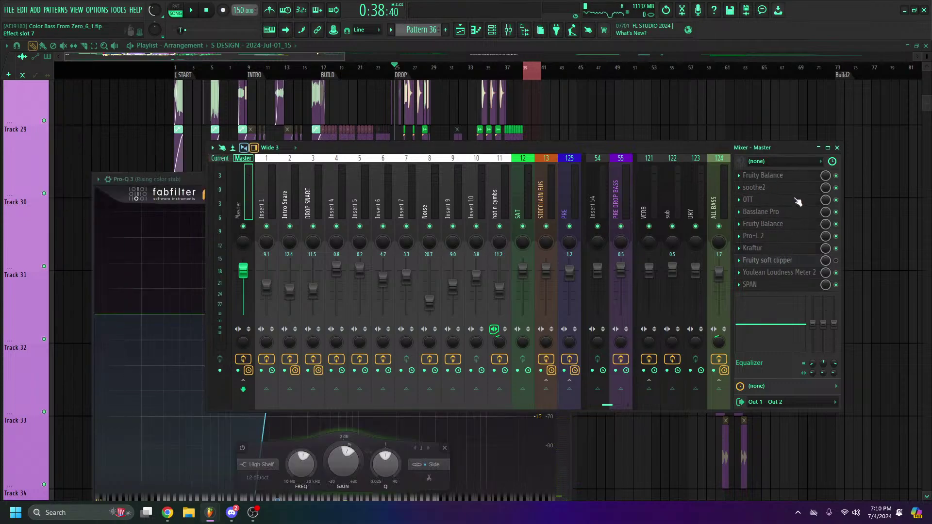
# Compare the drop with the Master's OTT bypassed and enabled
pyautogui.press('space')
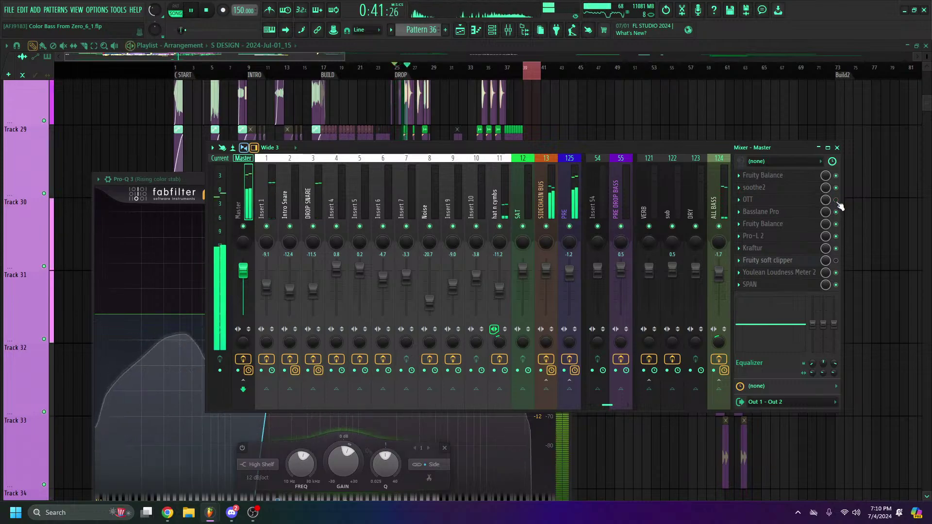
pyautogui.press('space')
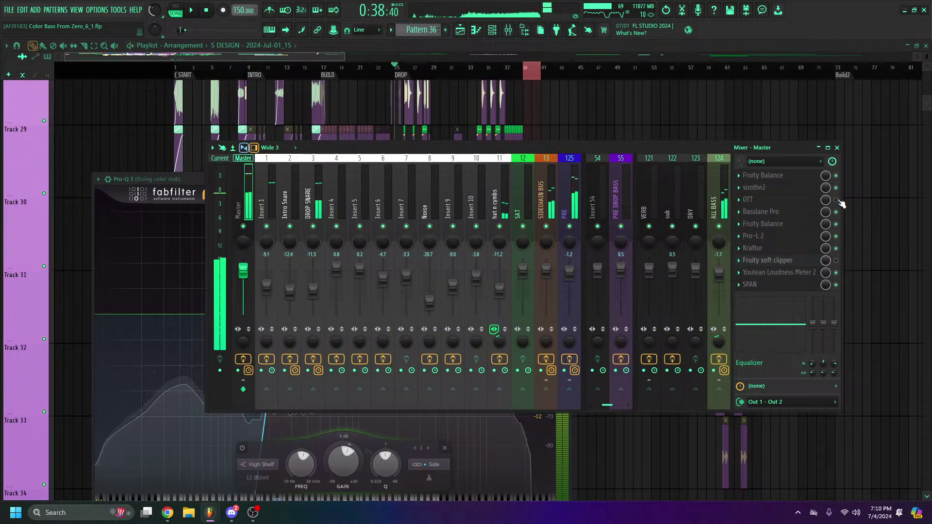
pyautogui.press('space')
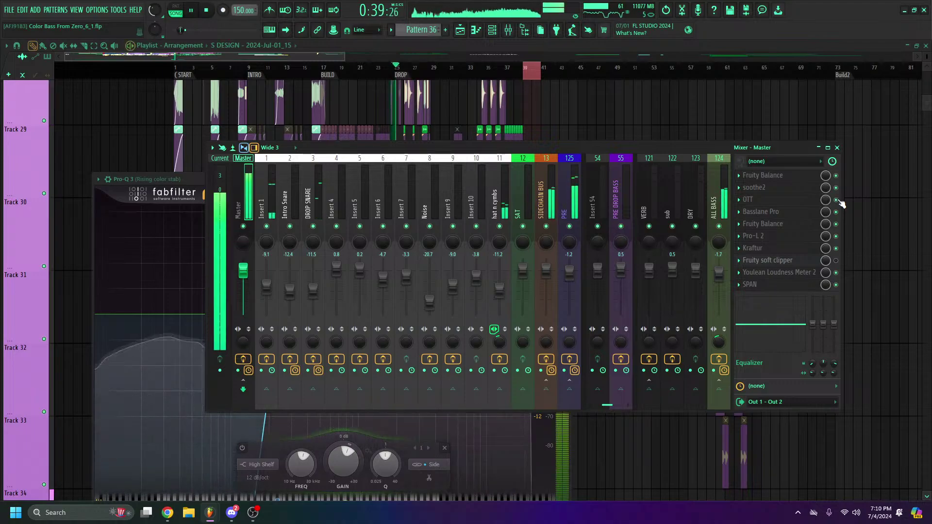
pyautogui.press('space')
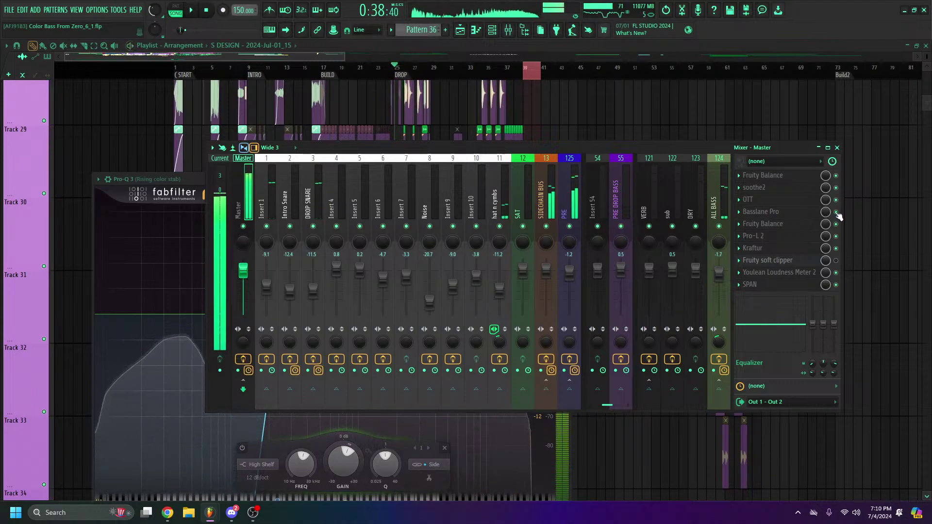
# Inspect Basslane Pro on the Master and compare the drop with it bypassed and enabled
pyautogui.click(805, 212)
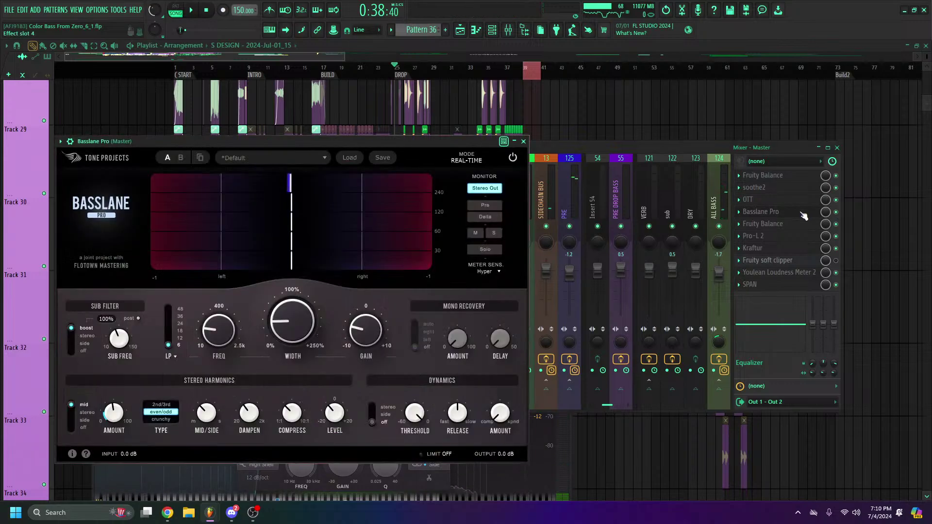
pyautogui.moveTo(351, 140); pyautogui.dragTo(461, 120)
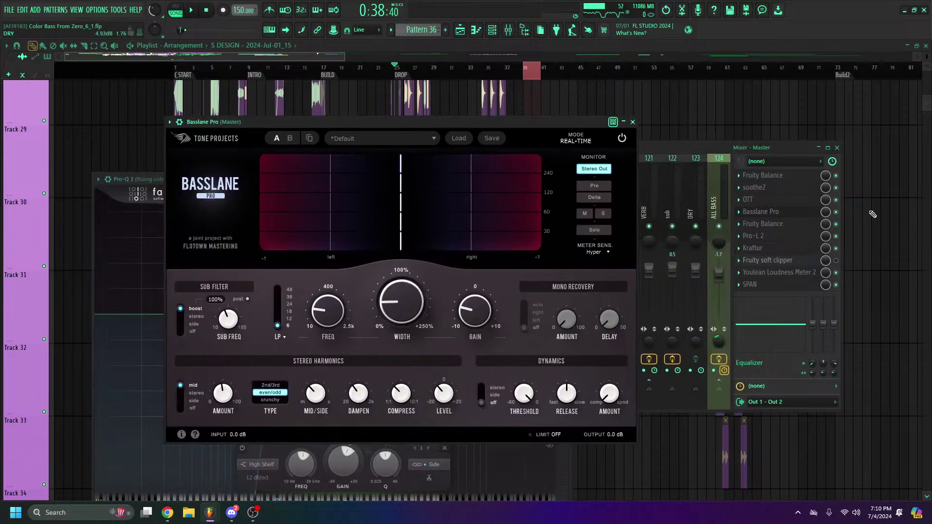
pyautogui.click(837, 213)
pyautogui.press('space')
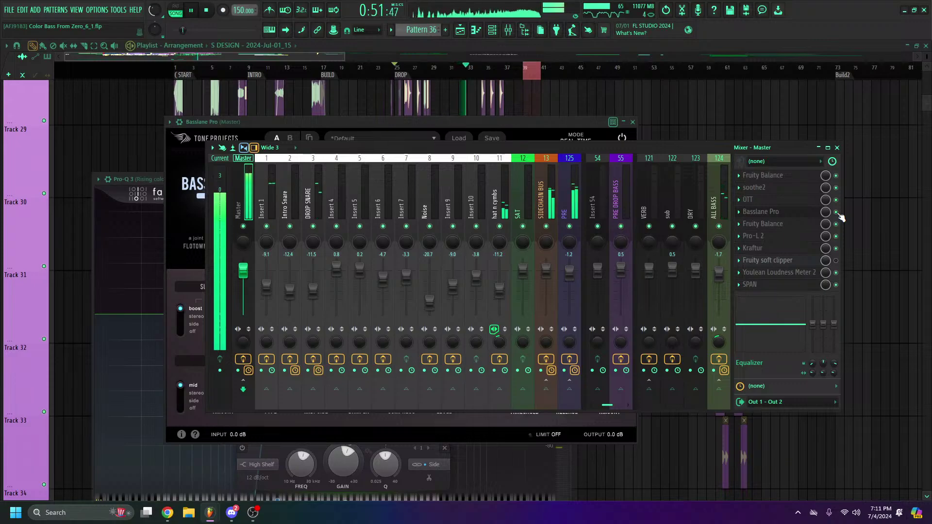
pyautogui.press('space')
# Check the second Fruity Balance and Pro-L 2 on the Master, and close the open effect windows
pyautogui.click(780, 227)
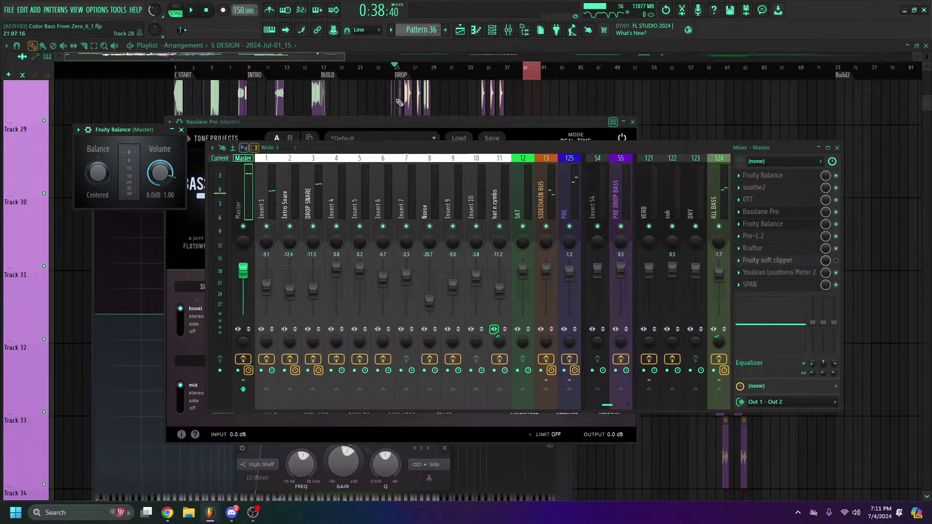
pyautogui.click(776, 237)
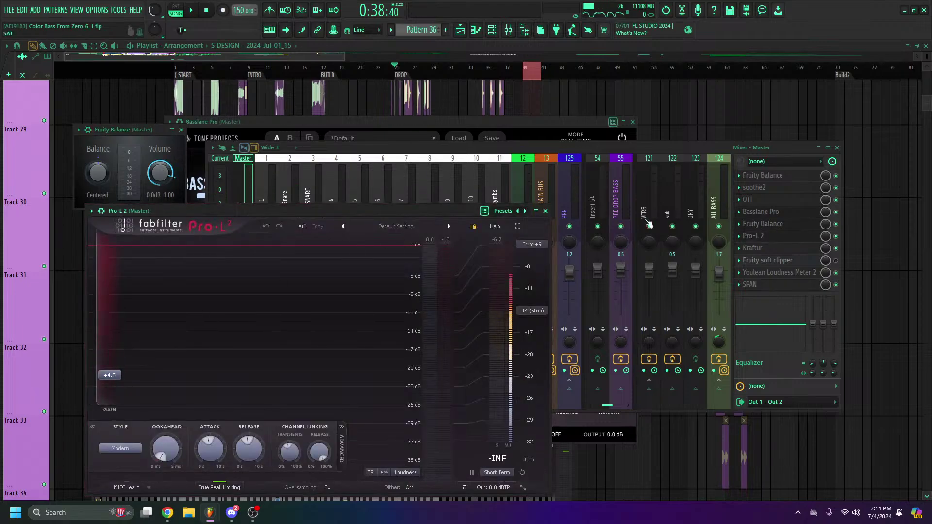
pyautogui.click(803, 238)
pyautogui.click(793, 215)
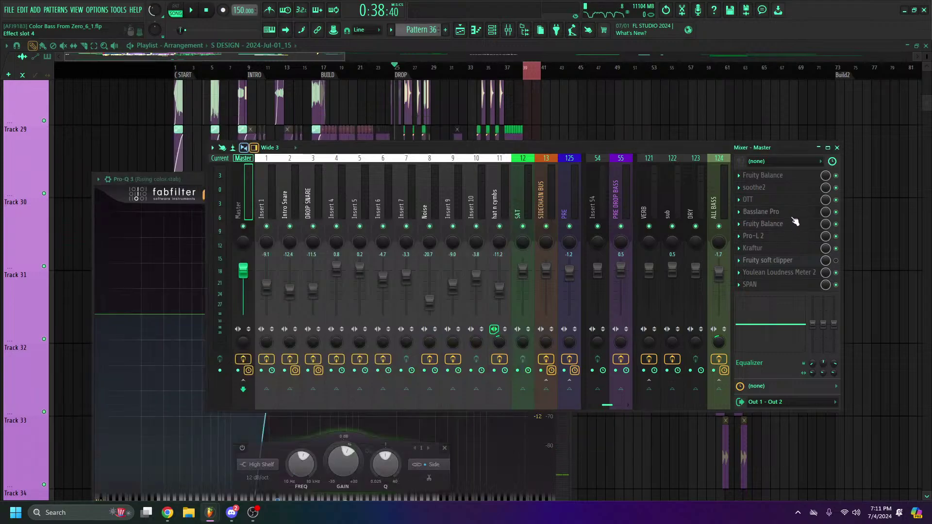
# Examine Kraftur's clipping settings and the disabled Fruity soft clipper on the Master, and close Kraftur
pyautogui.click(781, 247)
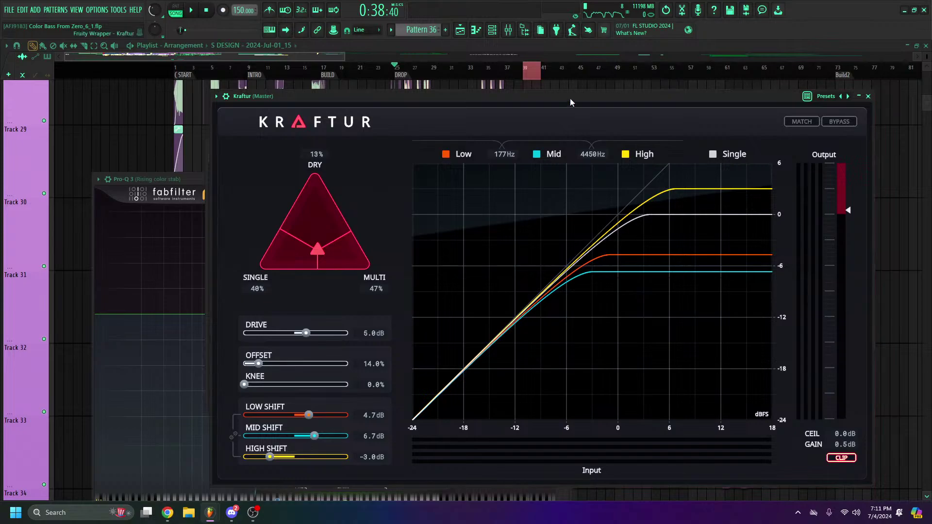
pyautogui.moveTo(570, 98); pyautogui.dragTo(479, 85)
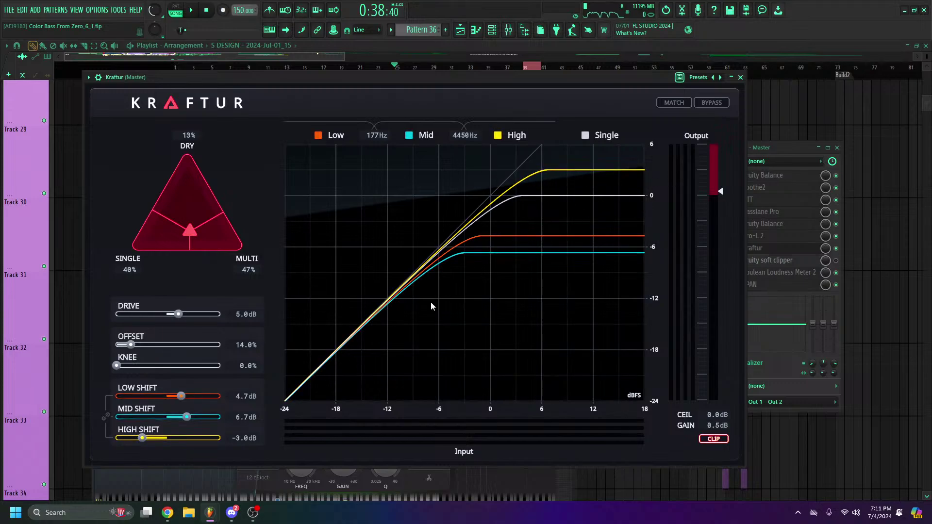
pyautogui.click(802, 265)
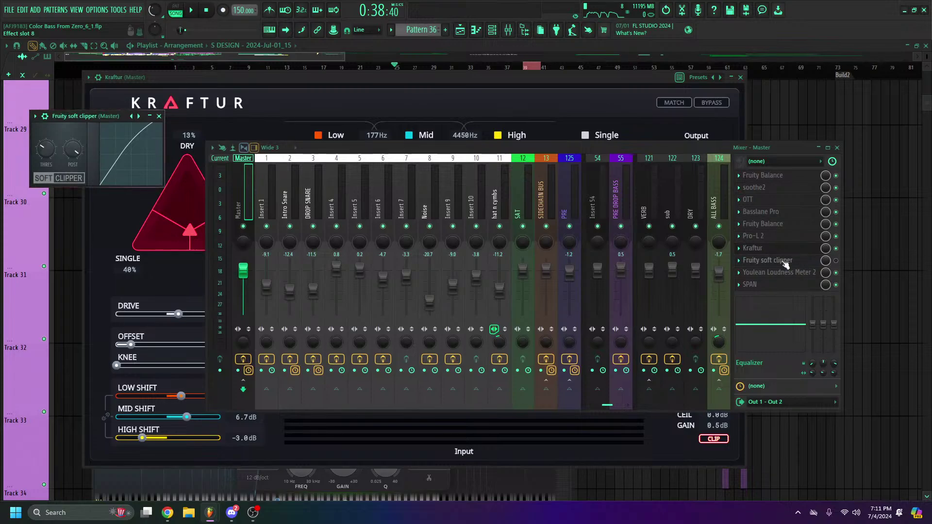
pyautogui.click(785, 250)
pyautogui.click(784, 250)
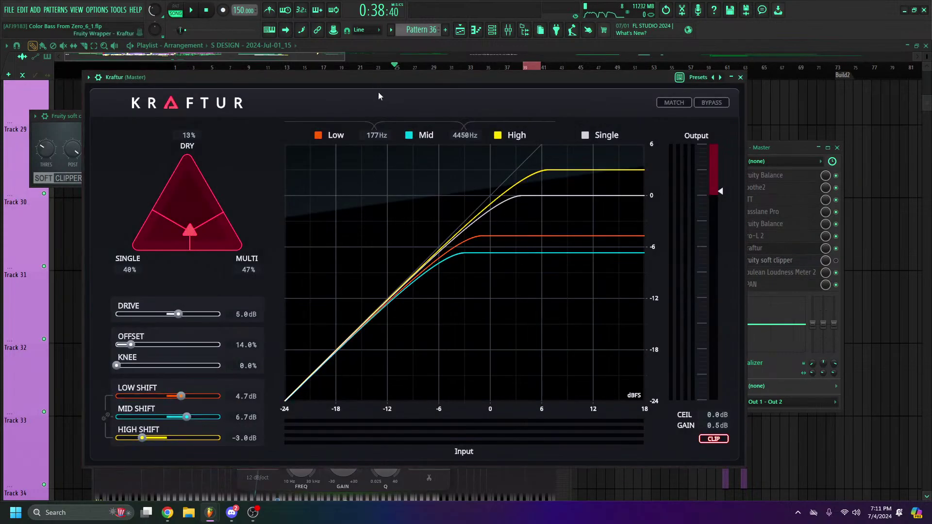
pyautogui.moveTo(379, 96); pyautogui.dragTo(296, 111)
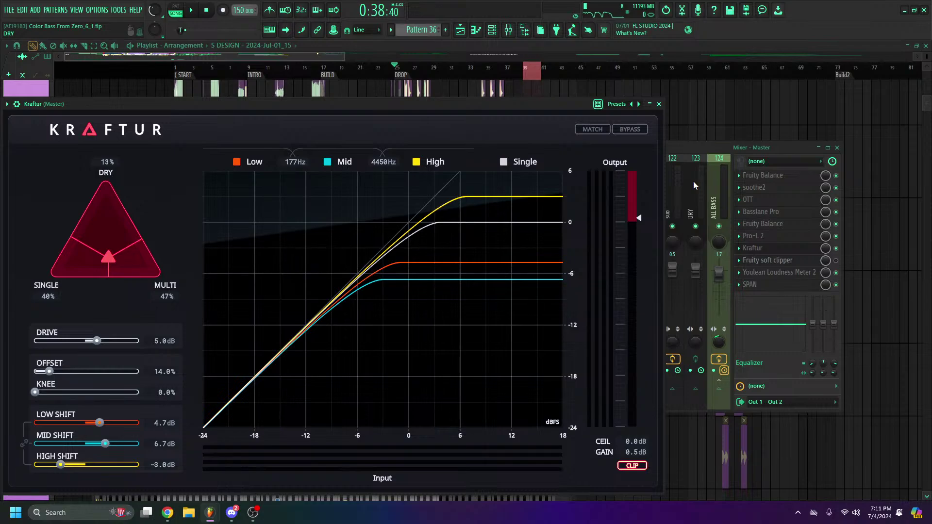
pyautogui.click(659, 105)
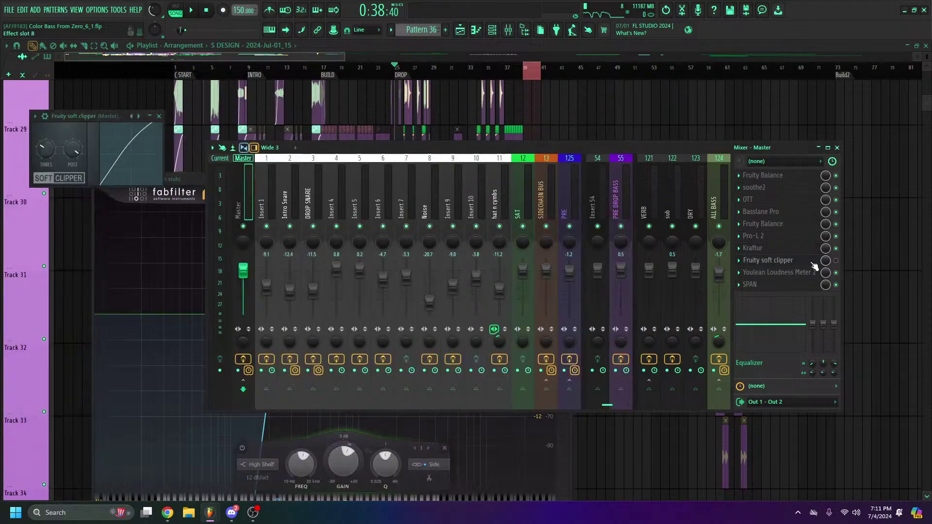
# Move the mixer lower, clear all open windows, and bring back the playlist with the mixer over it
pyautogui.moveTo(789, 139); pyautogui.dragTo(798, 215)
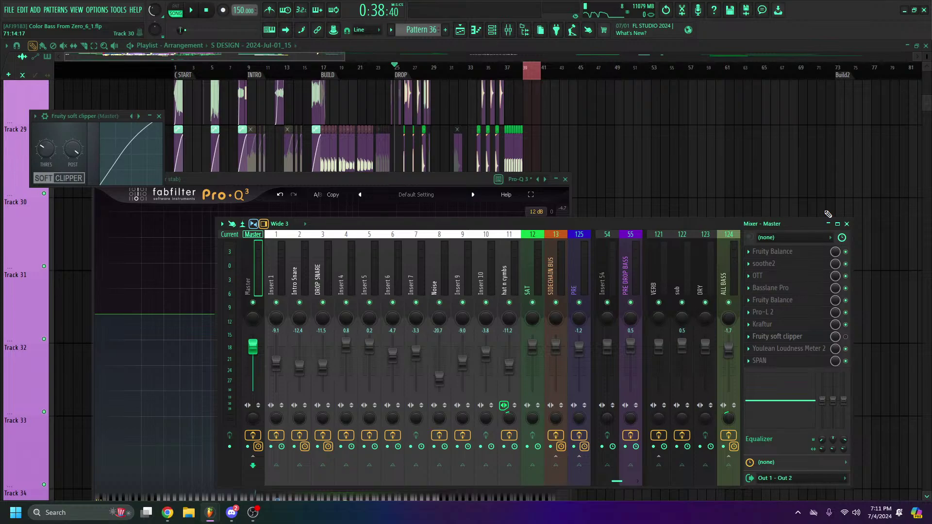
pyautogui.press('F12')
pyautogui.press('F5')
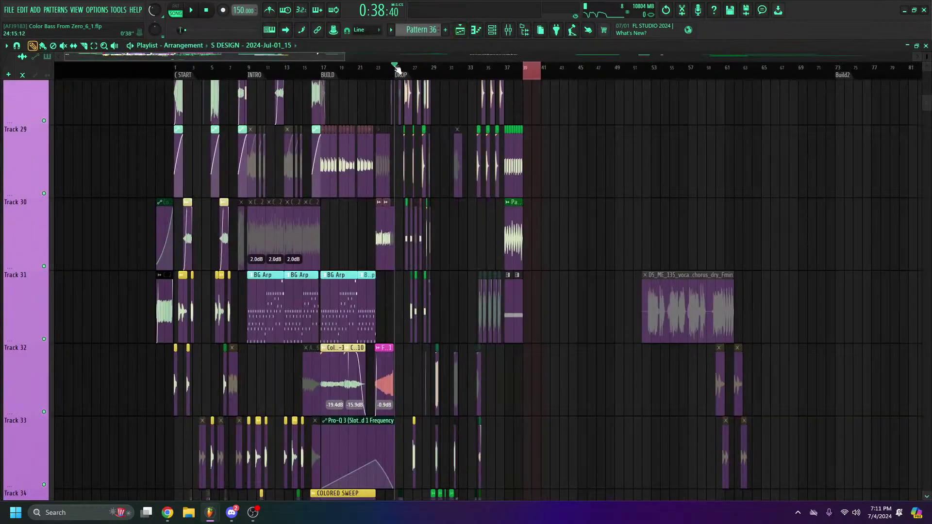
pyautogui.scroll(-3, 397, 70)
pyautogui.click(517, 30)
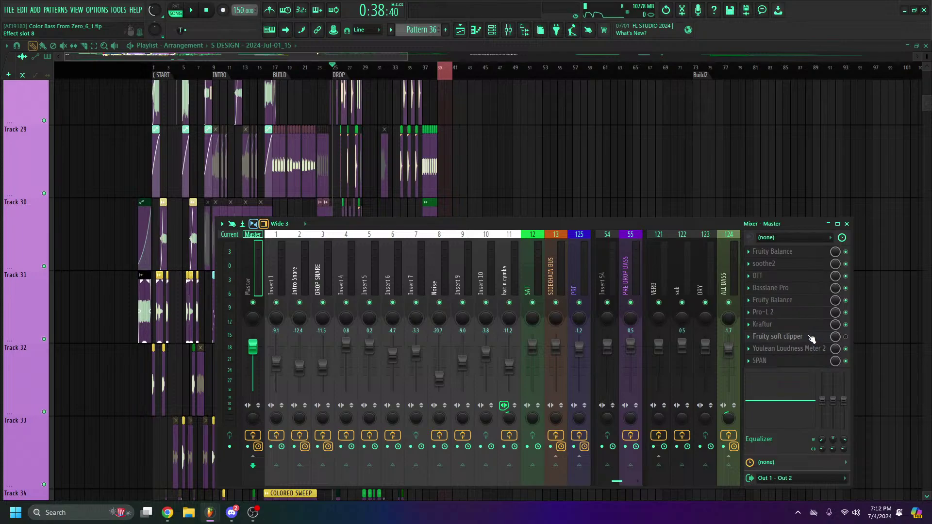
# Measure the drop's loudness with Youlean Loudness Meter 2 on the Master, and recheck Kraftur's settings
pyautogui.click(808, 350)
pyautogui.press('space')
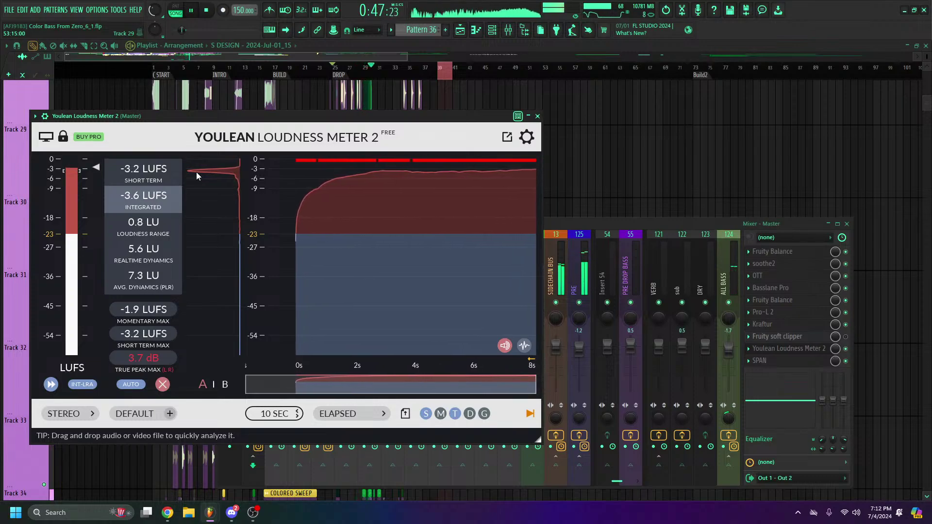
pyautogui.press('space')
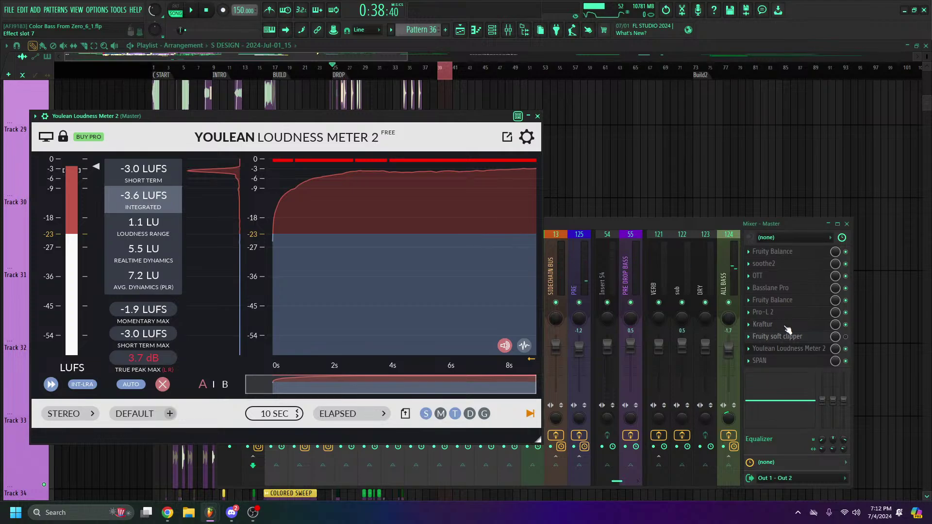
pyautogui.click(787, 325)
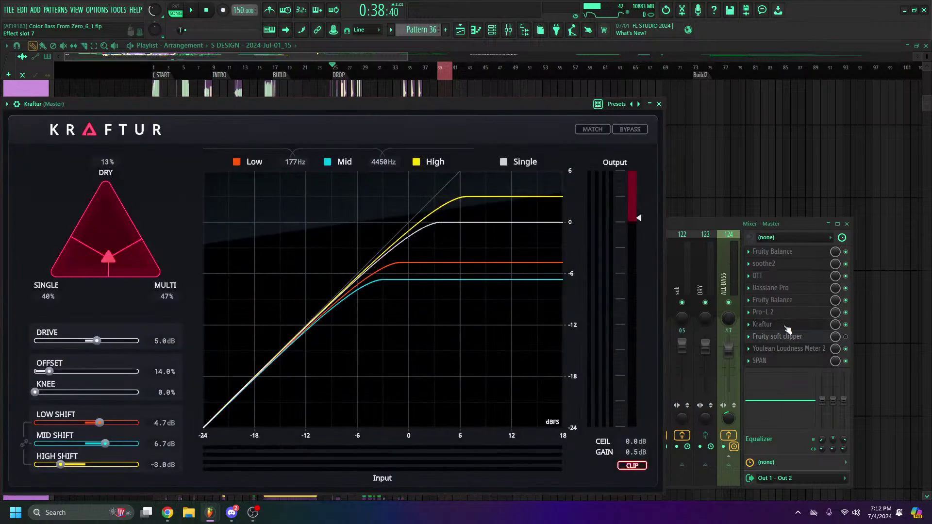
pyautogui.click(787, 328)
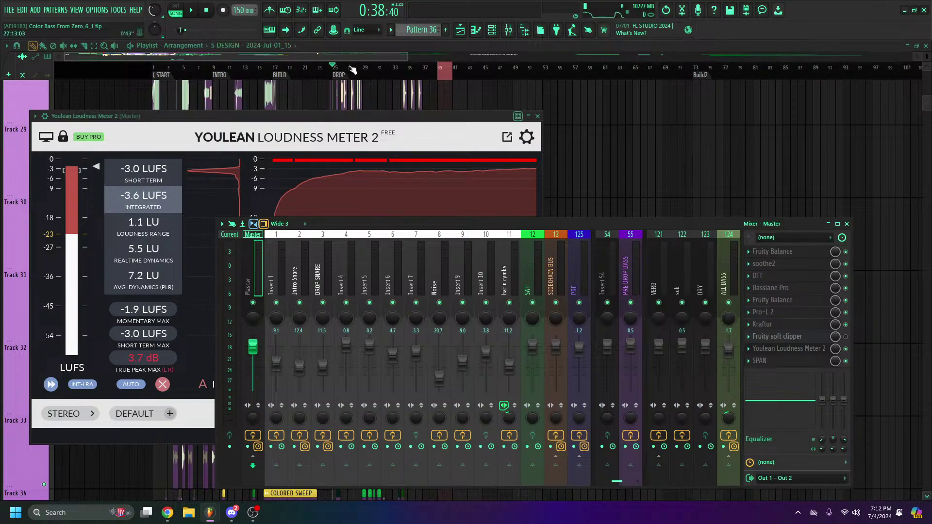
# Look over the arrangement from the drop's bass layers up to the drum tracks, with the playhead placed near bar 32
pyautogui.click(339, 75)
pyautogui.scroll(5, 339, 75)
pyautogui.scroll(4, 495, 168)
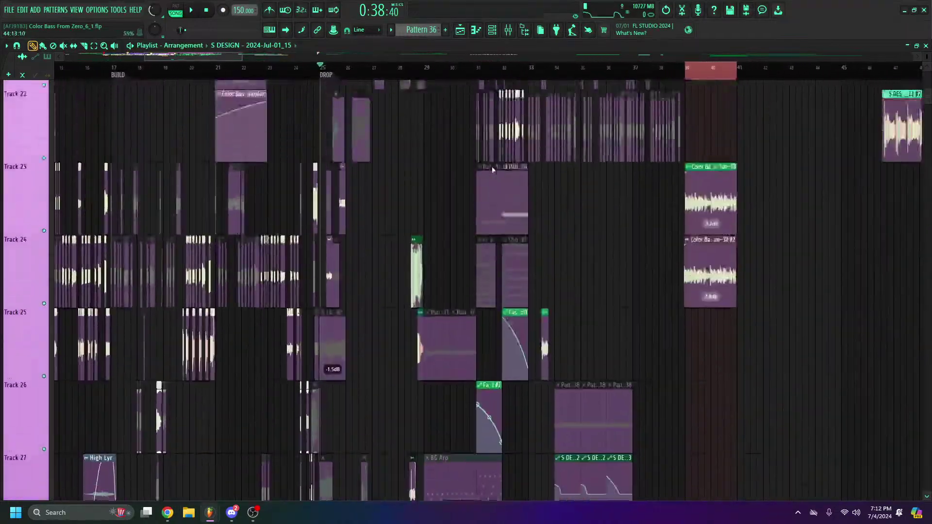
pyautogui.click(683, 68)
pyautogui.scroll(-4, 683, 68)
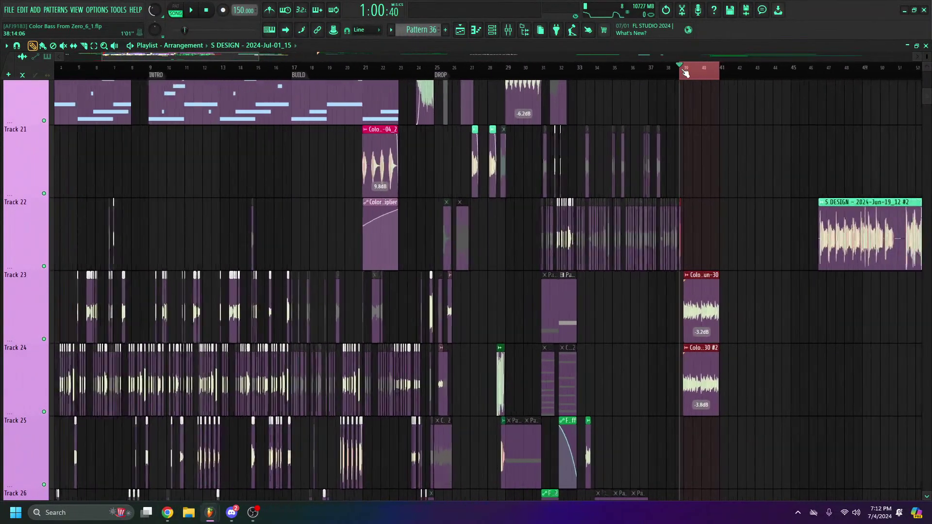
pyautogui.click(570, 71)
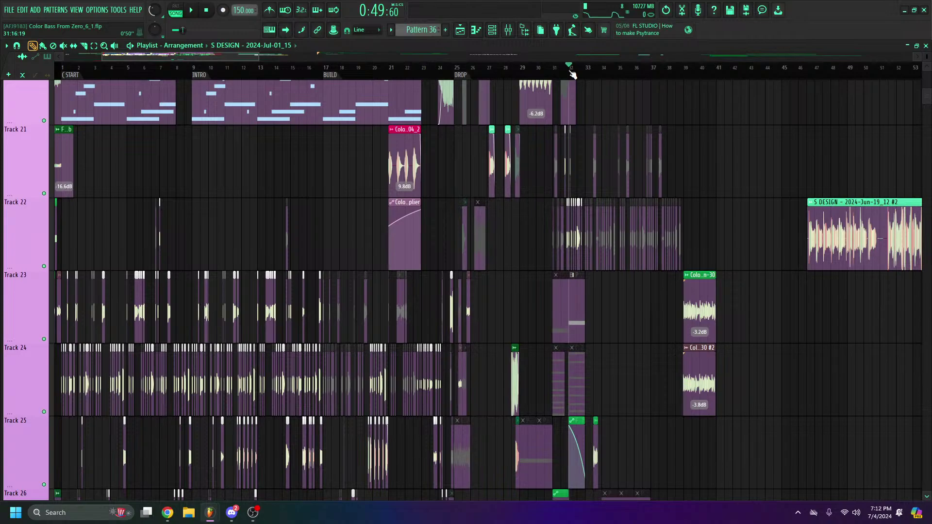
pyautogui.scroll(8, 733, 174)
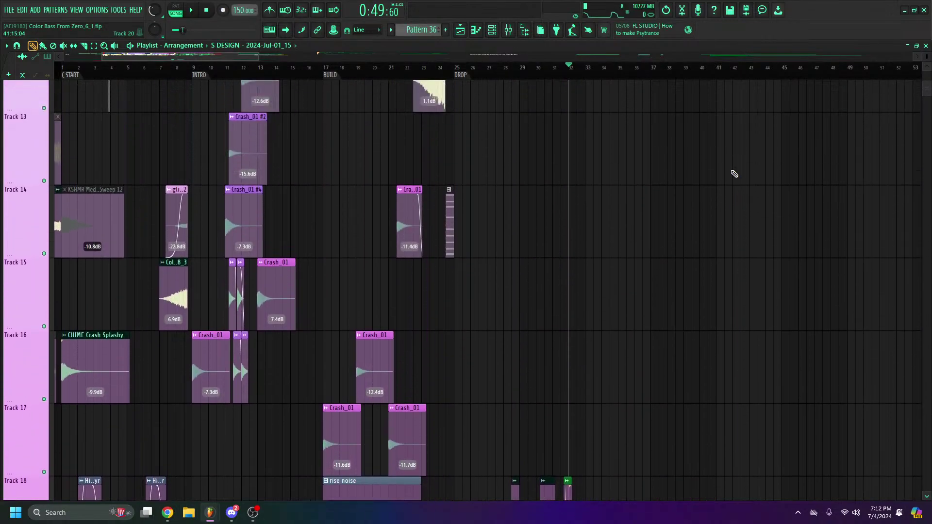
pyautogui.scroll(11, 729, 170)
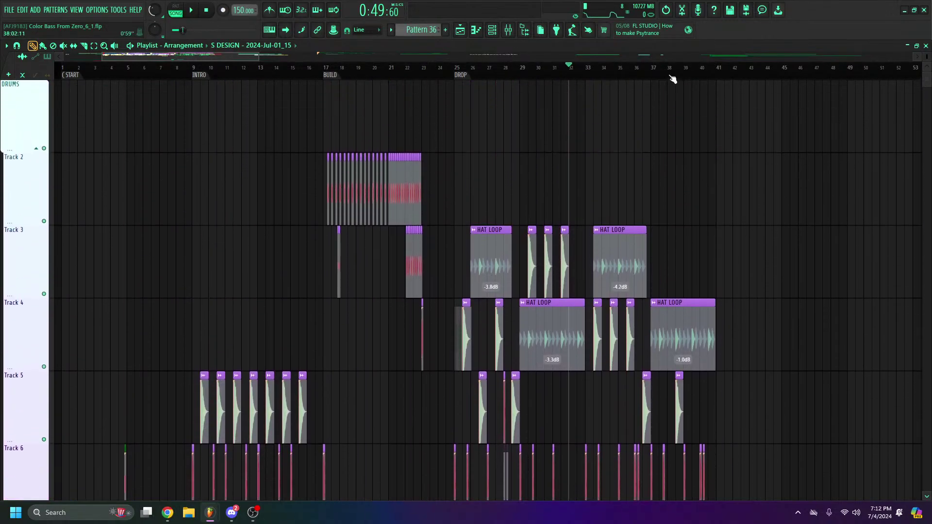
pyautogui.scroll(-8, 673, 79)
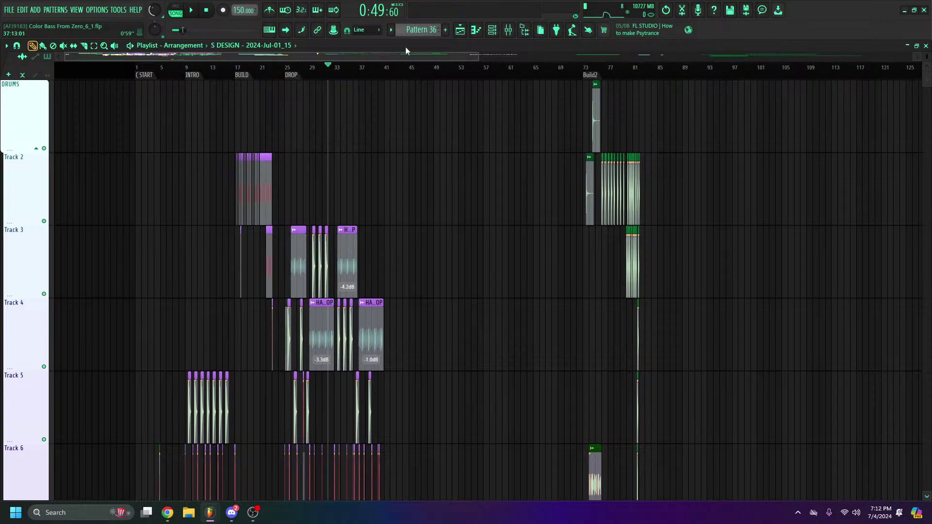
# Switch to OBS Studio to show the streaming controls
pyautogui.click(257, 516)
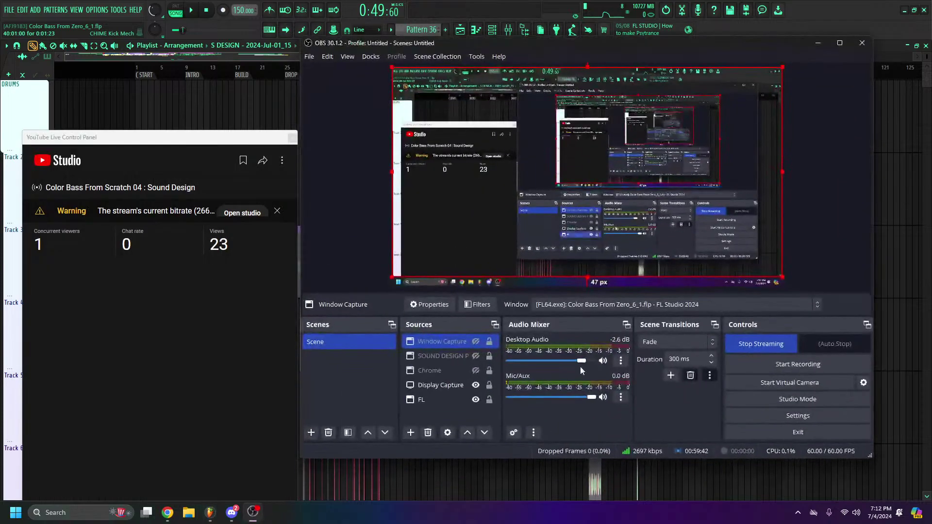